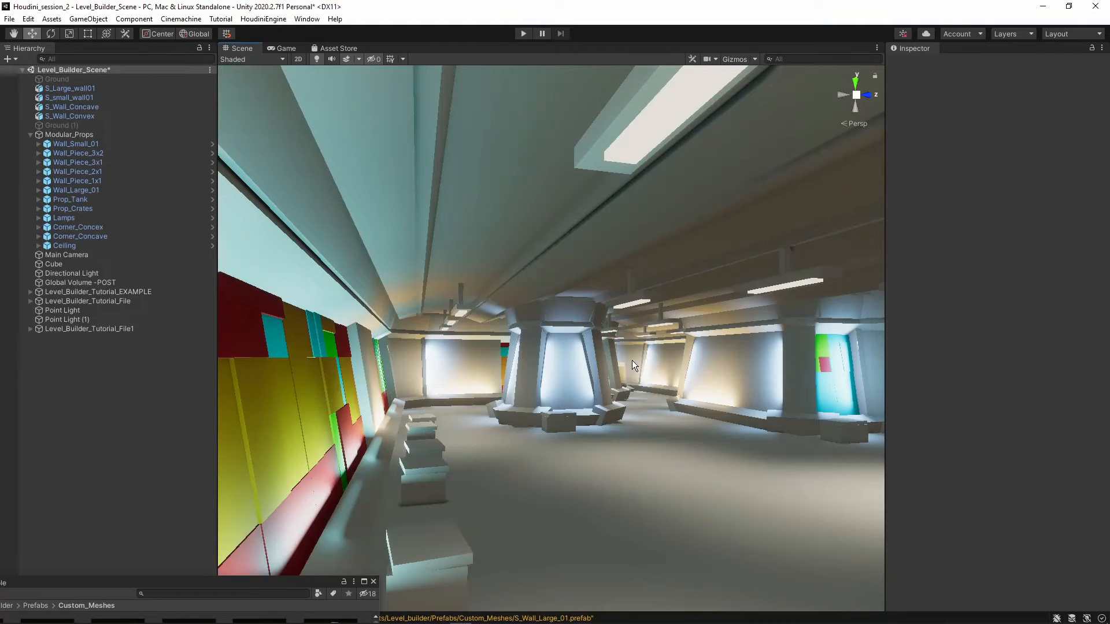
Examine the finished example room's interior, including its walls, crates, columns, lamps and ceiling.
{"action": "right_click_drag", "start_coordinate": [502, 297], "coordinate": [544, 304]}
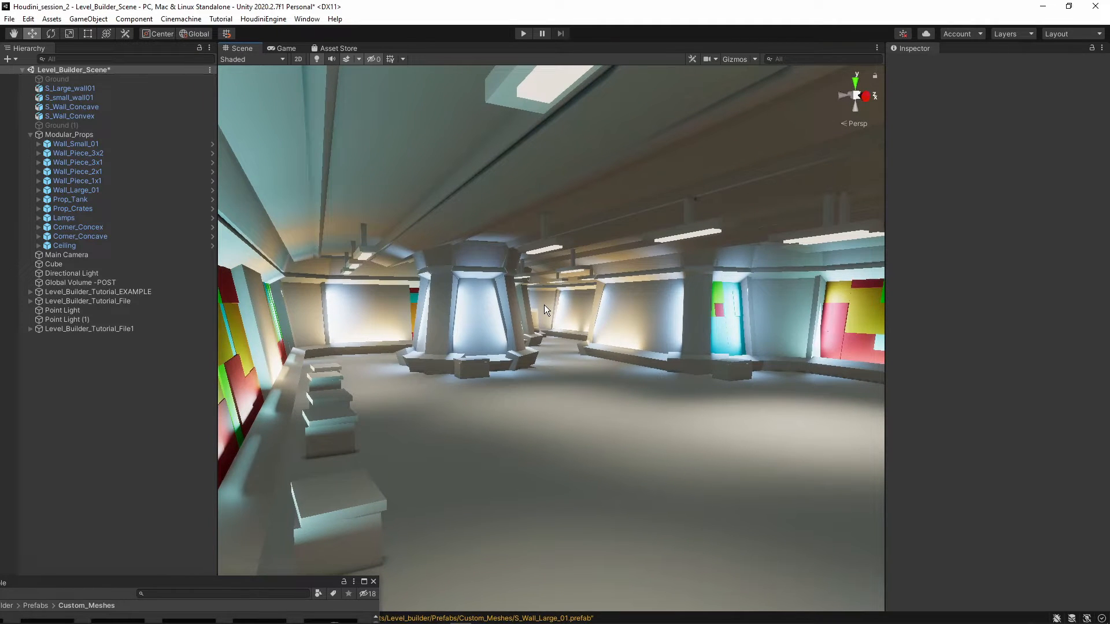
{"action": "right_click_drag", "start_coordinate": [555, 314], "coordinate": [540, 276]}
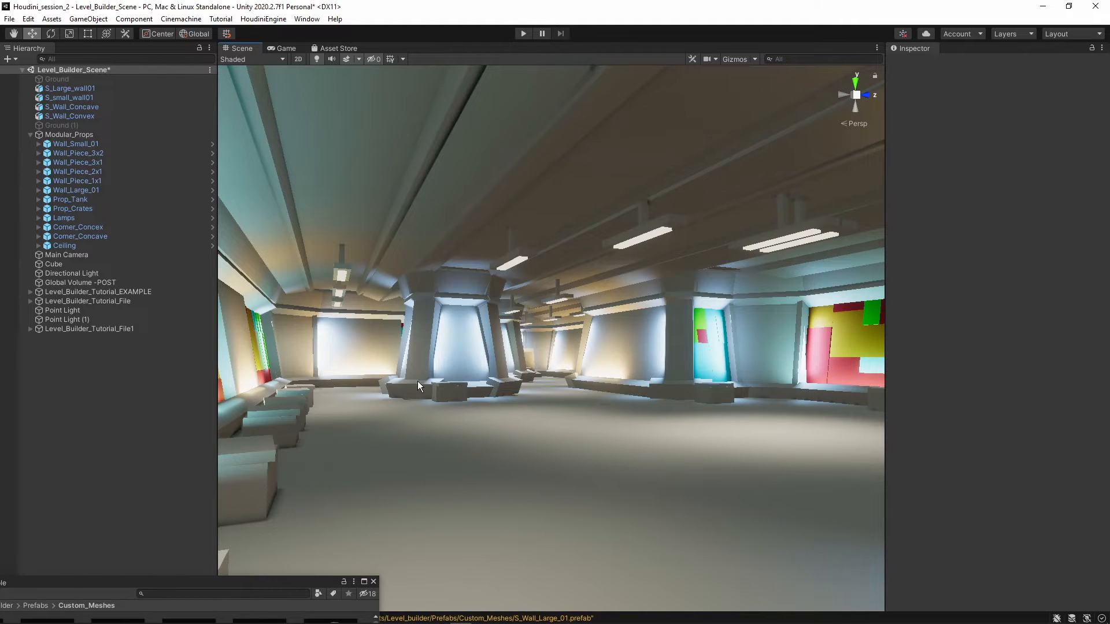
{"action": "right_click_drag", "start_coordinate": [417, 380], "coordinate": [637, 398]}
{"action": "key", "text": "w"}
{"action": "key", "text": "w"}
{"action": "right_click_drag", "start_coordinate": [455, 407], "coordinate": [925, 386]}
{"action": "key", "text": "s"}
{"action": "key", "text": "w"}
{"action": "key", "text": "s"}
{"action": "key", "text": "w"}
Leave the example room and view the set of modular props from the front.
{"action": "right_click_drag", "start_coordinate": [564, 391], "coordinate": [606, 272]}
{"action": "key", "text": "w"}
{"action": "key", "text": "w"}
{"action": "key", "text": "w"}
{"action": "right_click_drag", "start_coordinate": [646, 335], "coordinate": [657, 438]}
{"action": "key", "text": "w"}
{"action": "right_click_drag", "start_coordinate": [720, 425], "coordinate": [358, 459]}
{"action": "key", "text": "w"}
{"action": "right_click_drag", "start_coordinate": [610, 389], "coordinate": [584, 384]}
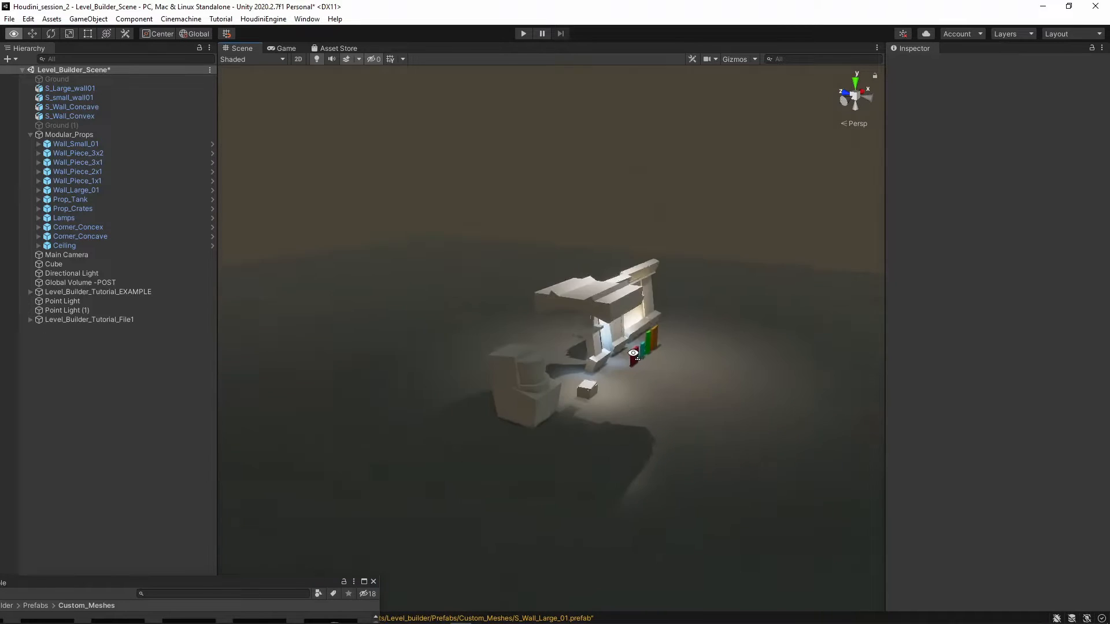
{"action": "key", "text": "w"}
{"action": "right_click_drag", "start_coordinate": [598, 332], "coordinate": [562, 344]}
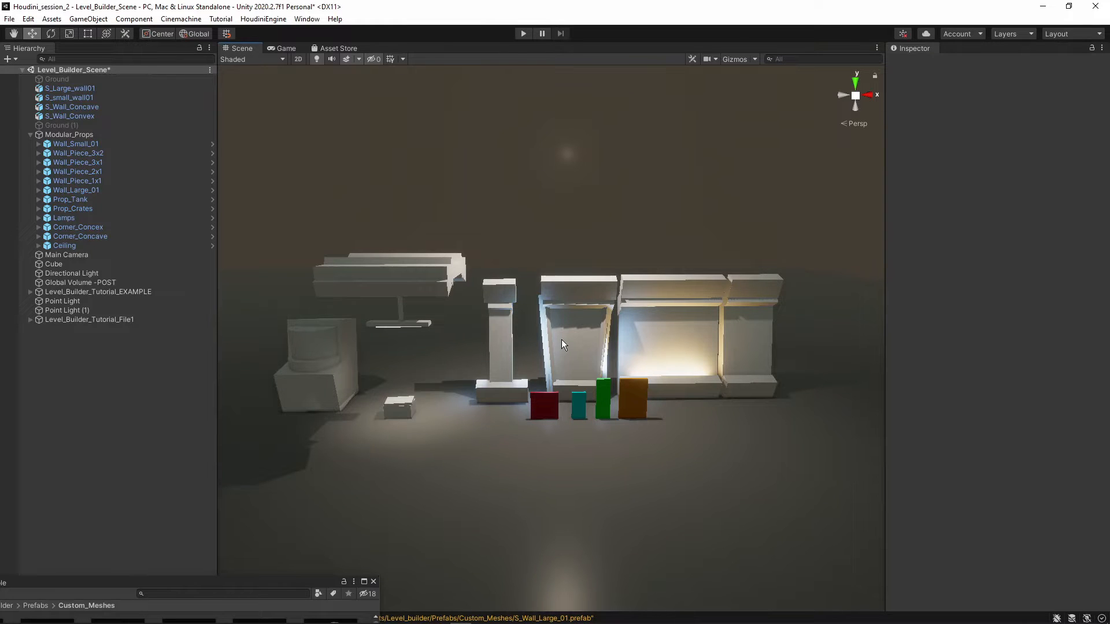
Inspect the modular props up close, selecting the convex corner and the ceiling piece.
{"action": "left_click", "coordinate": [562, 345]}
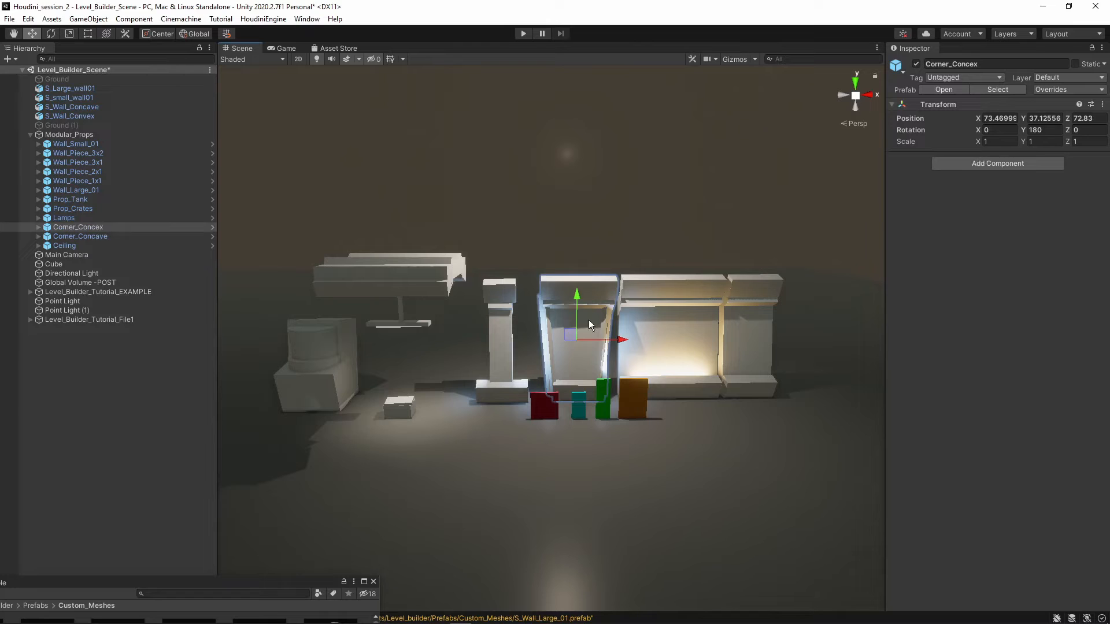
{"action": "left_click", "coordinate": [431, 290]}
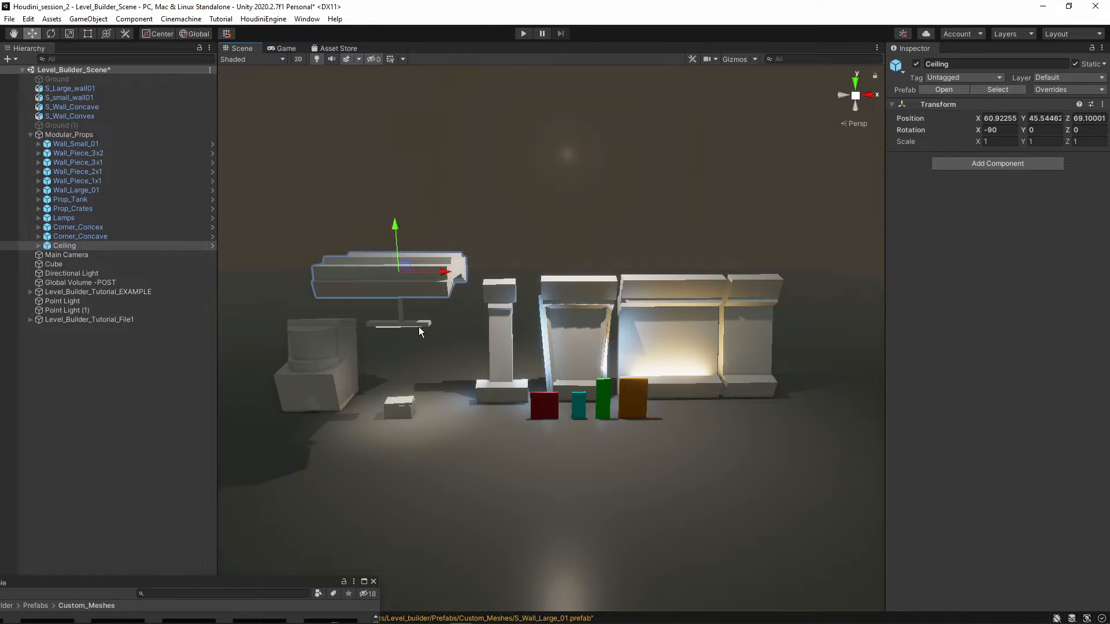
{"action": "right_click_drag", "start_coordinate": [687, 345], "coordinate": [619, 280]}
{"action": "key", "text": "d"}
{"action": "left_click", "coordinate": [605, 277]}
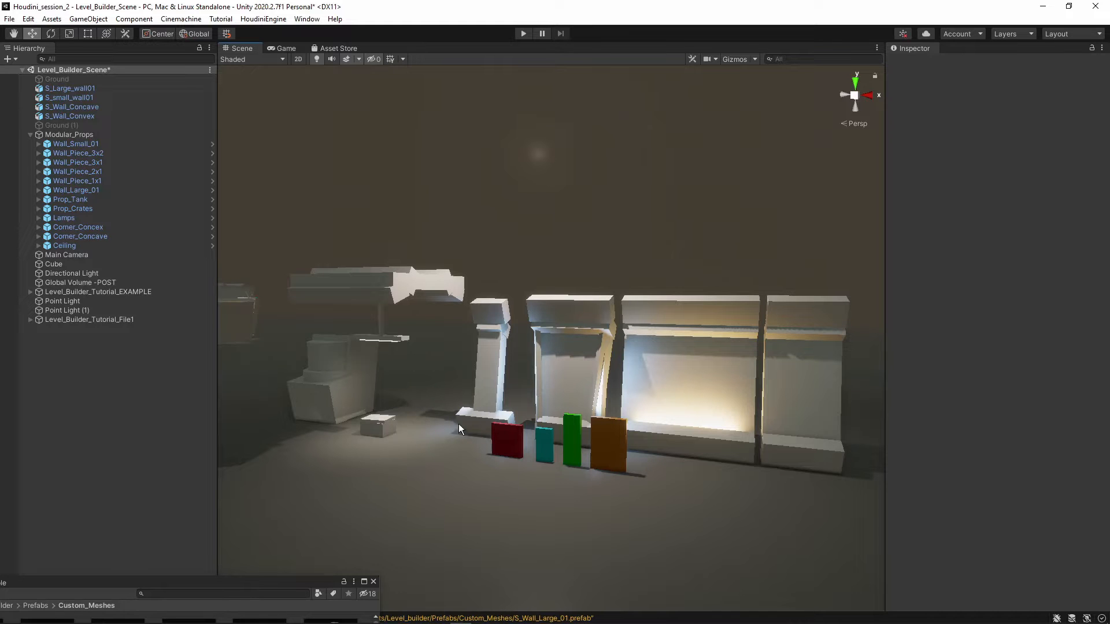
{"action": "right_click_drag", "start_coordinate": [719, 370], "coordinate": [692, 391]}
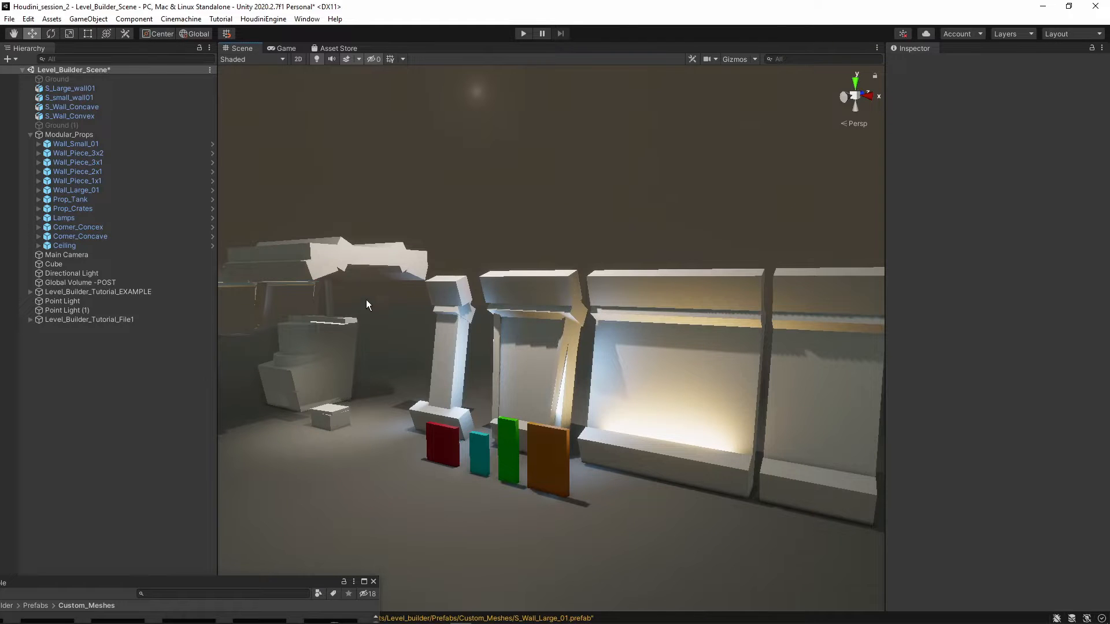
{"action": "right_click_drag", "start_coordinate": [595, 392], "coordinate": [567, 374]}
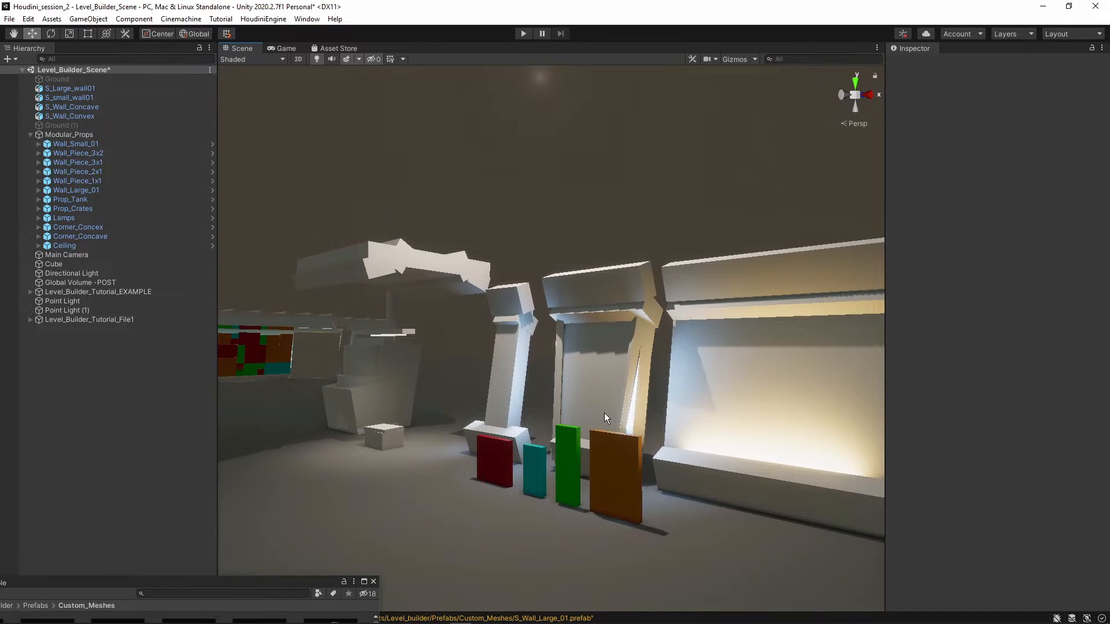
Select the red, cyan, green and orange wall pieces in turn, ending on Wall_Piece_3x2.
{"action": "scroll", "coordinate": [537, 456], "scroll_direction": "up", "scroll_amount": 3}
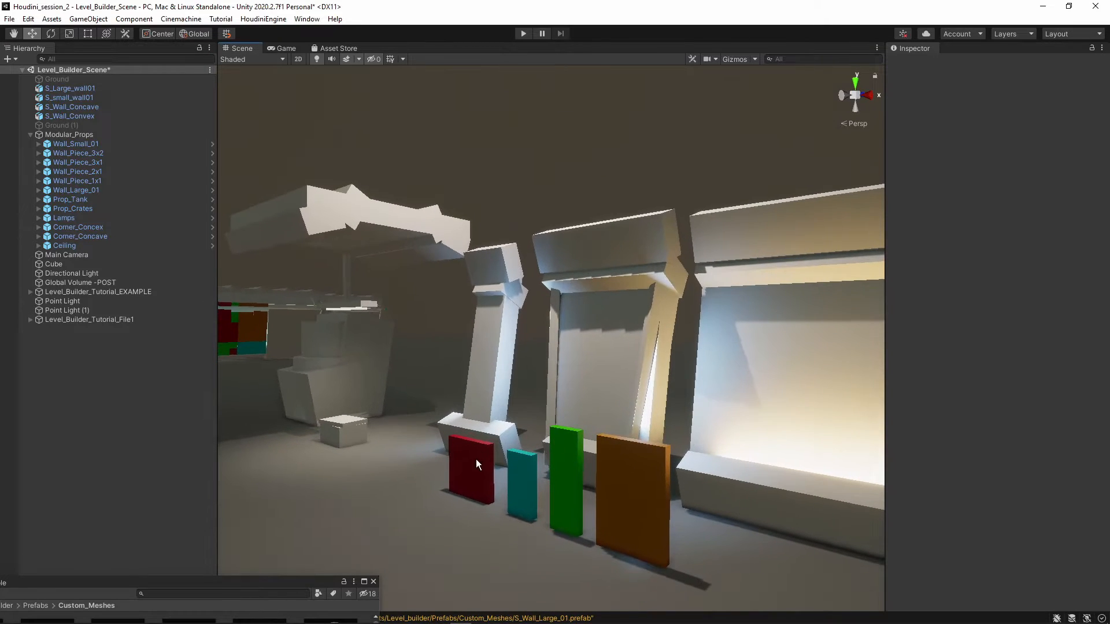
{"action": "left_click", "coordinate": [477, 459]}
{"action": "left_click", "coordinate": [523, 481]}
{"action": "left_click", "coordinate": [578, 474]}
{"action": "left_click", "coordinate": [630, 491]}
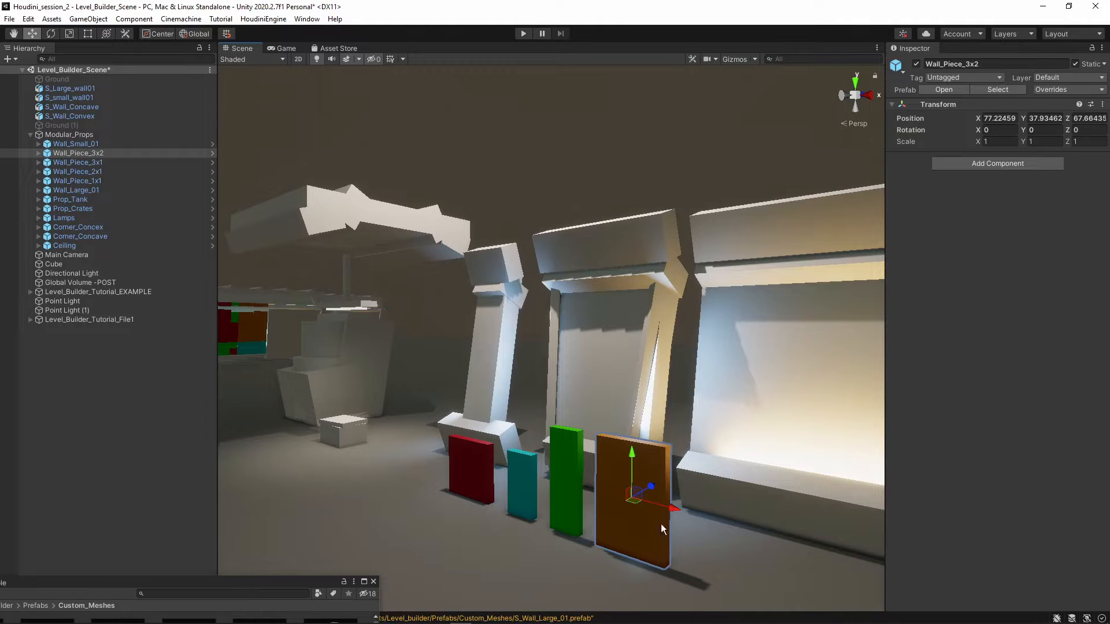
Examine how the coloured wall pieces fill the long wall inside the example room.
{"action": "right_click_drag", "start_coordinate": [461, 405], "coordinate": [682, 365]}
{"action": "key", "text": "w"}
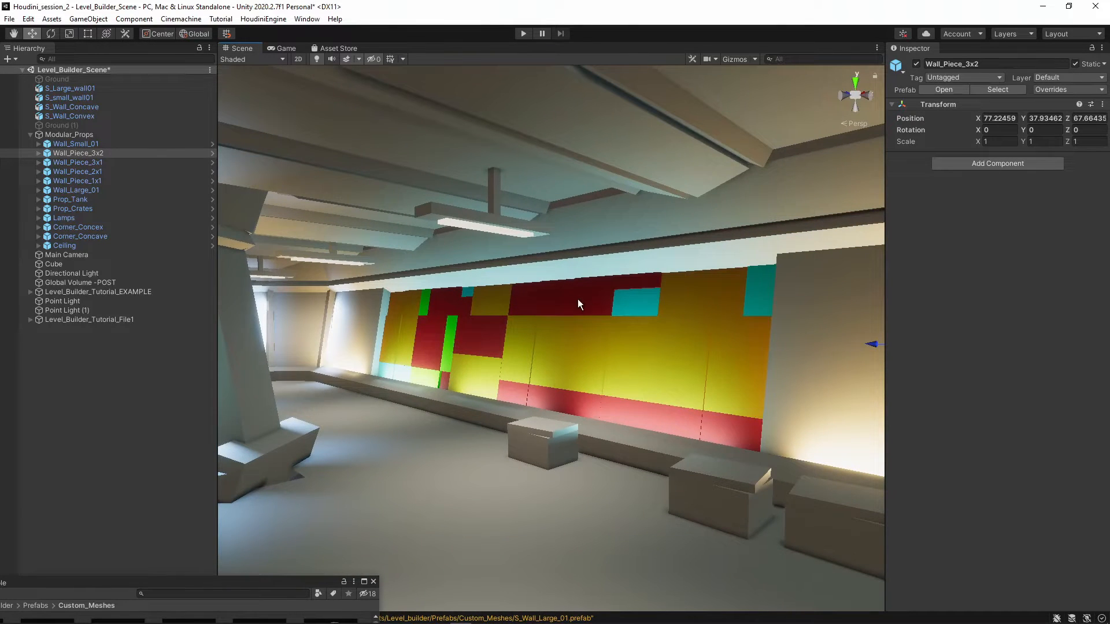
{"action": "right_click_drag", "start_coordinate": [504, 376], "coordinate": [547, 341]}
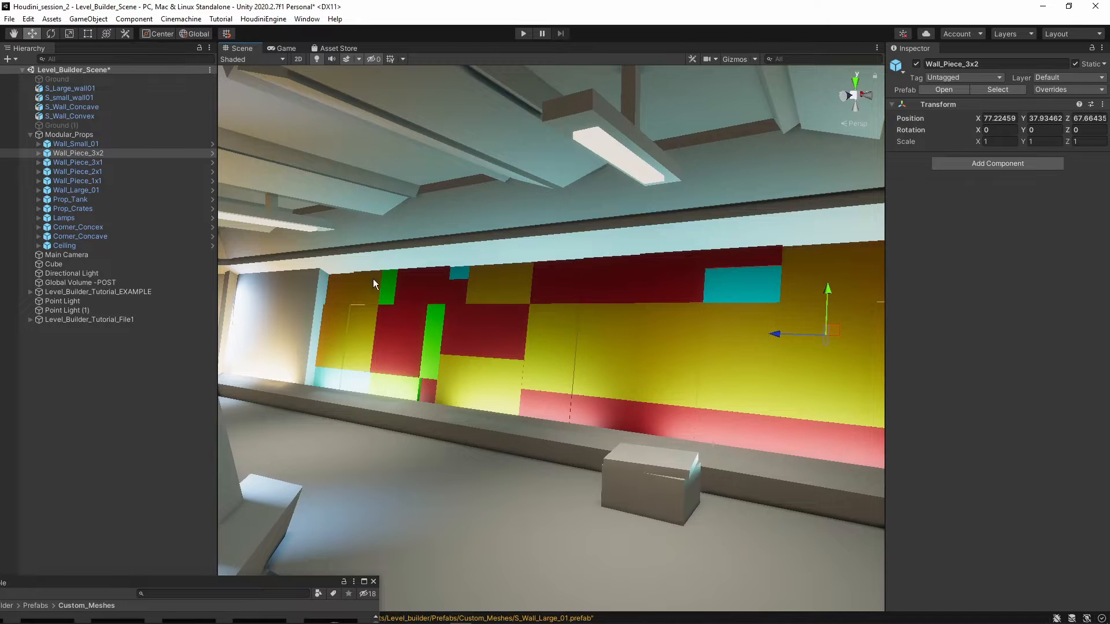
{"action": "right_click_drag", "start_coordinate": [408, 352], "coordinate": [498, 328]}
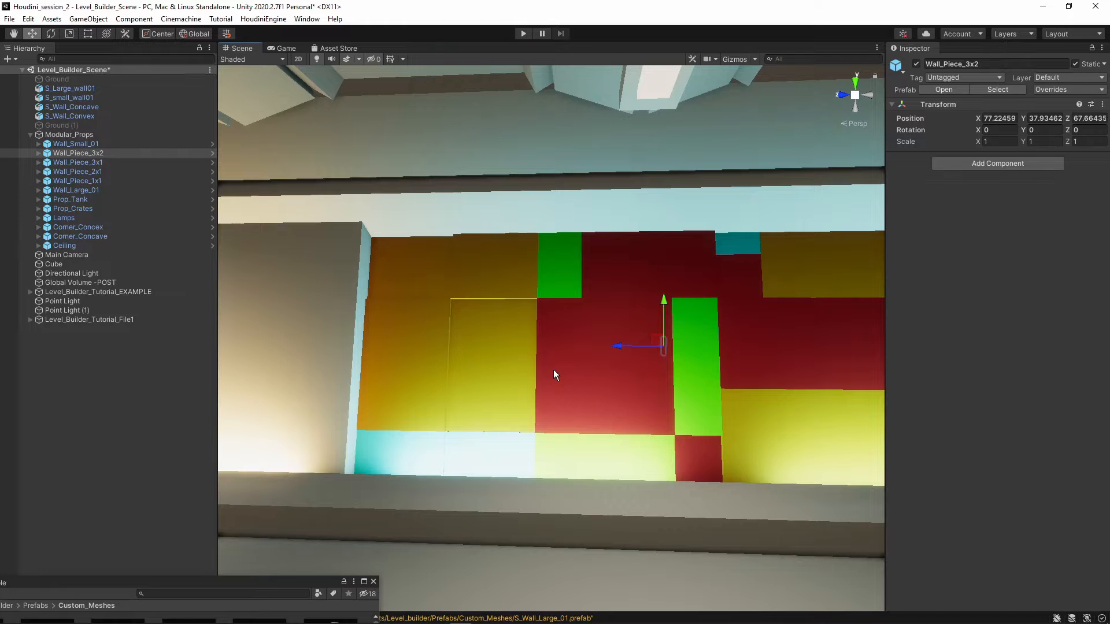
{"action": "right_click_drag", "start_coordinate": [554, 373], "coordinate": [449, 379]}
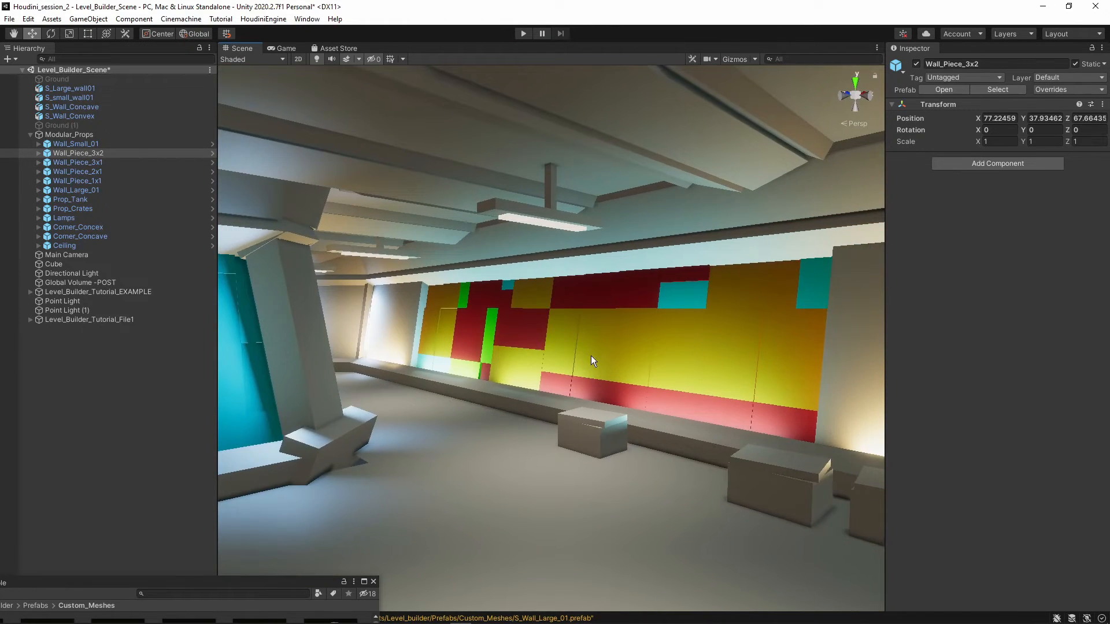
Inspect the detailed custom wall meshes in the scene and their prefabs in the Custom_Meshes folder.
{"action": "right_click_drag", "start_coordinate": [515, 365], "coordinate": [576, 286]}
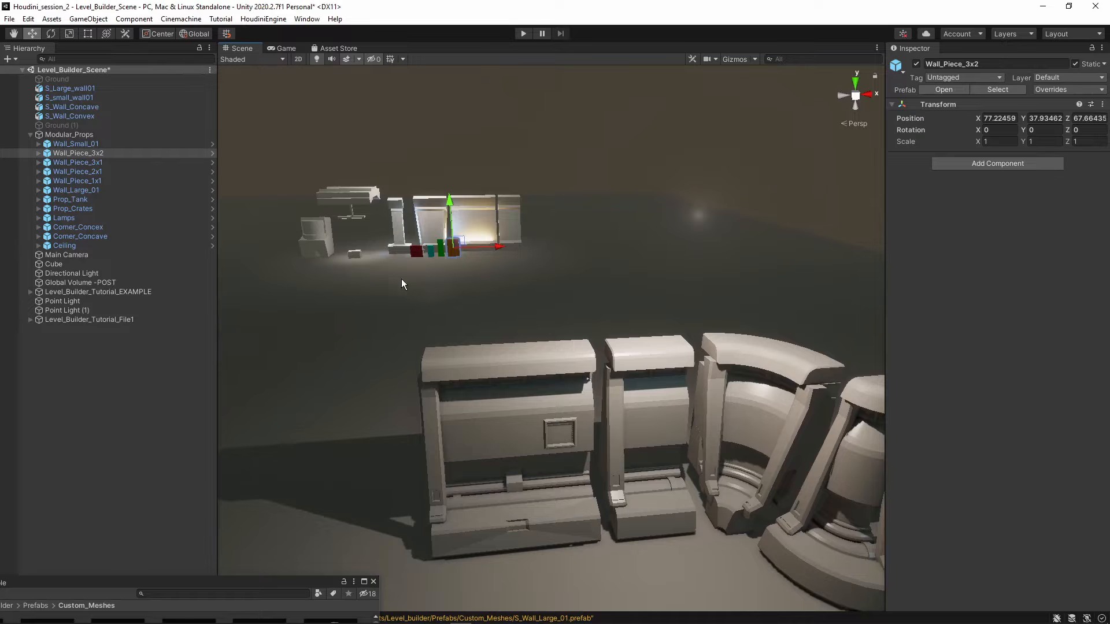
{"action": "left_click", "coordinate": [567, 442]}
{"action": "right_click_drag", "start_coordinate": [566, 442], "coordinate": [643, 363]}
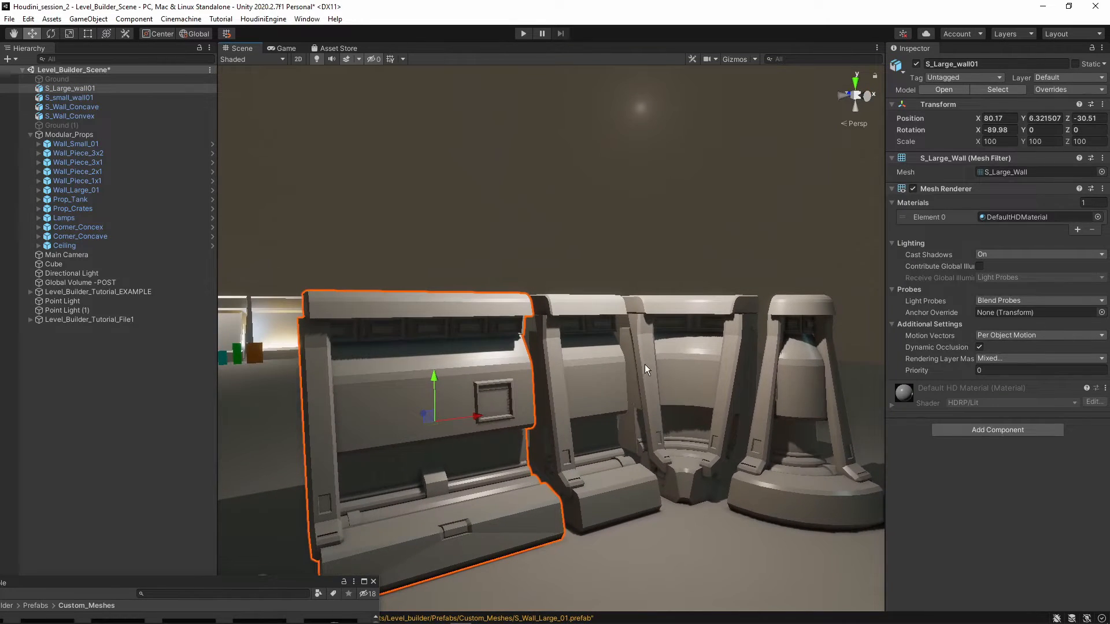
{"action": "left_click", "coordinate": [179, 573]}
{"action": "left_click_drag", "start_coordinate": [182, 582], "coordinate": [339, 409]}
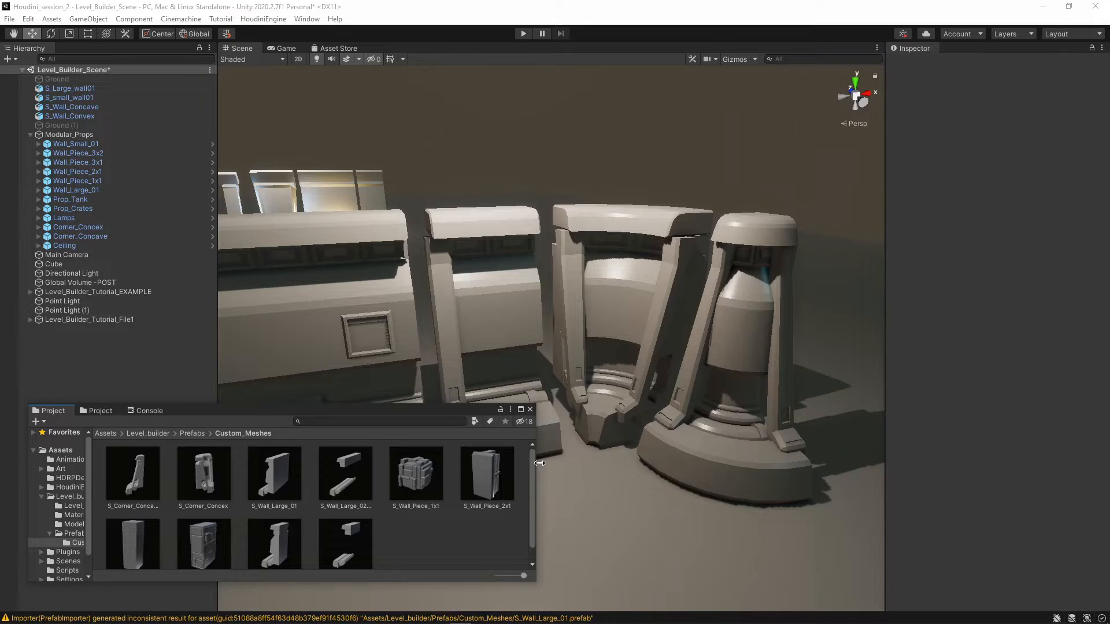
{"action": "left_click_drag", "start_coordinate": [307, 413], "coordinate": [247, 595]}
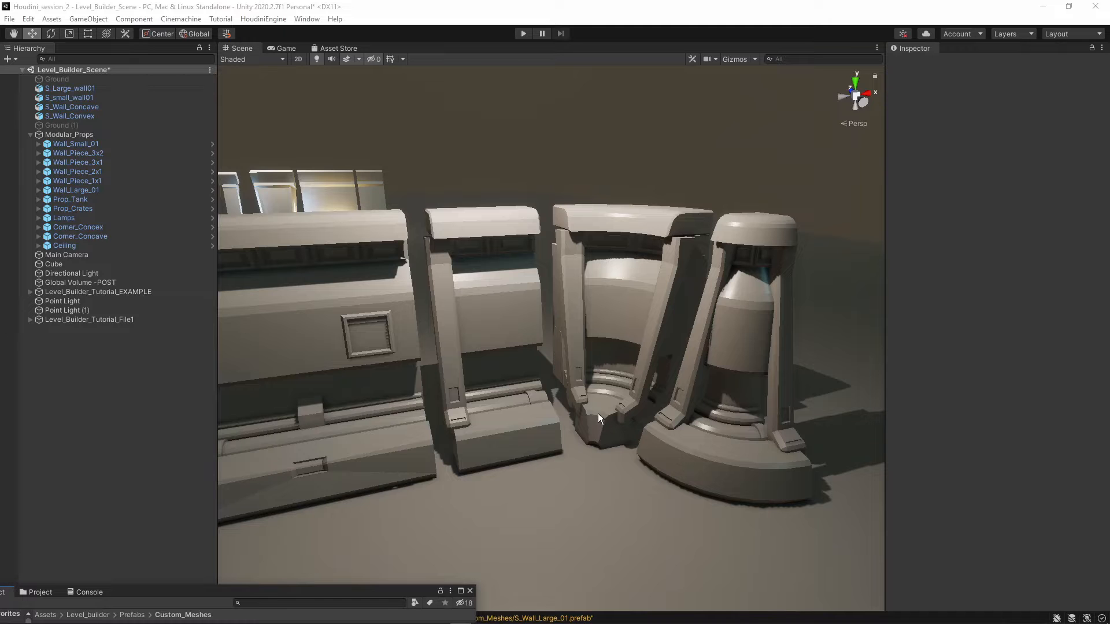
Delete the existing Level_Builder_Tutorial_File1 level from the scene.
{"action": "left_click_drag", "start_coordinate": [624, 393], "coordinate": [542, 278], "text": "alt"}
{"action": "key", "text": "w"}
{"action": "right_click_drag", "start_coordinate": [601, 423], "coordinate": [400, 286]}
{"action": "key", "text": "e"}
{"action": "scroll", "coordinate": [619, 490], "scroll_direction": "up", "scroll_amount": 1}
{"action": "left_click", "coordinate": [657, 436]}
{"action": "key", "text": "Delete"}
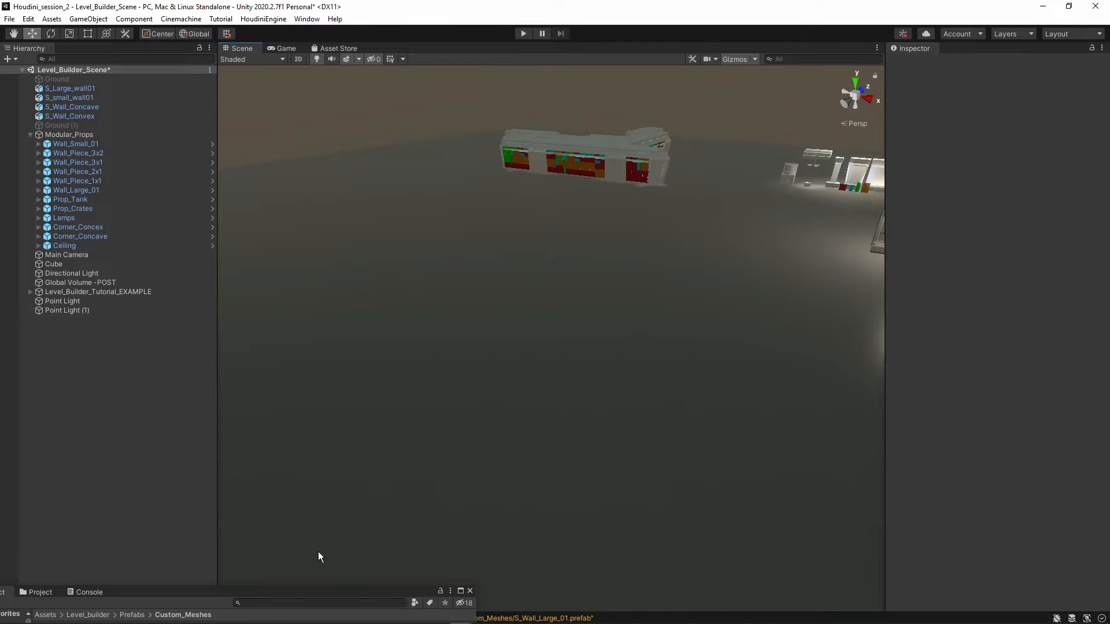
Place Level_Builder_Tutorial_File.hda from the Level_builder folder in the empty area of the scene.
{"action": "left_click_drag", "start_coordinate": [314, 591], "coordinate": [358, 432]}
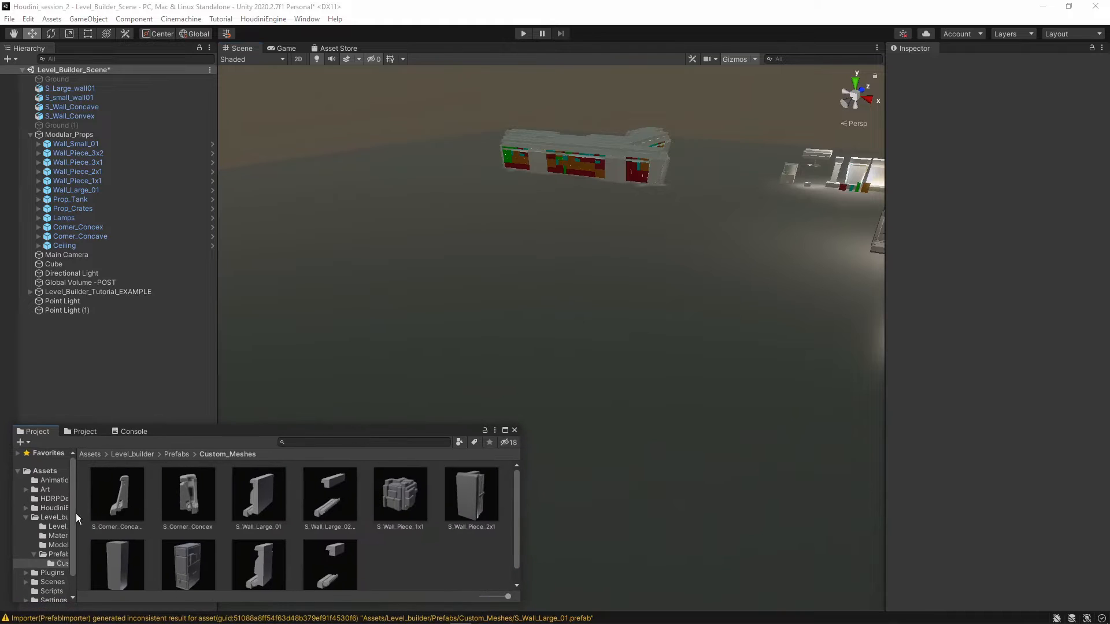
{"action": "left_click", "coordinate": [47, 517]}
{"action": "scroll", "coordinate": [259, 539], "scroll_direction": "down", "scroll_amount": 1}
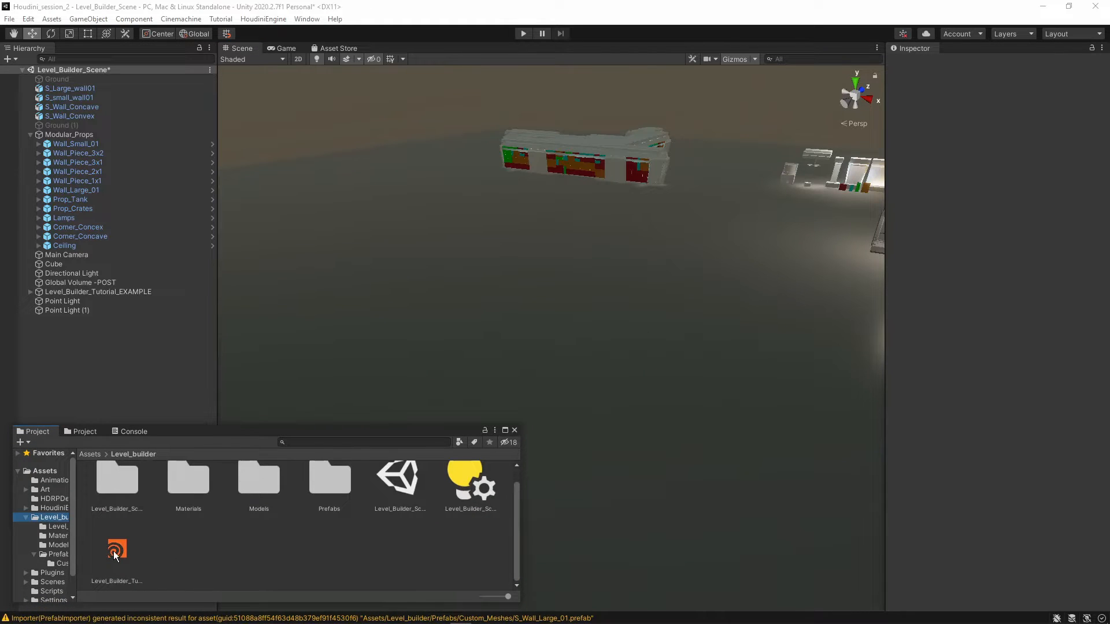
{"action": "left_click_drag", "start_coordinate": [106, 549], "coordinate": [266, 286]}
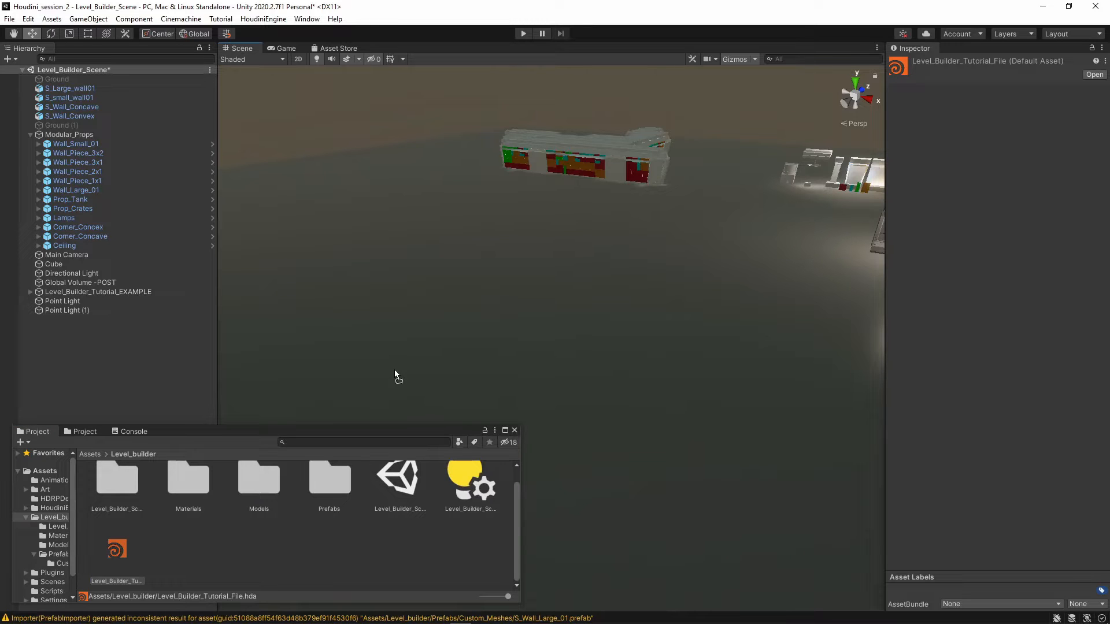
{"action": "left_click_drag", "start_coordinate": [395, 370], "coordinate": [395, 371]}
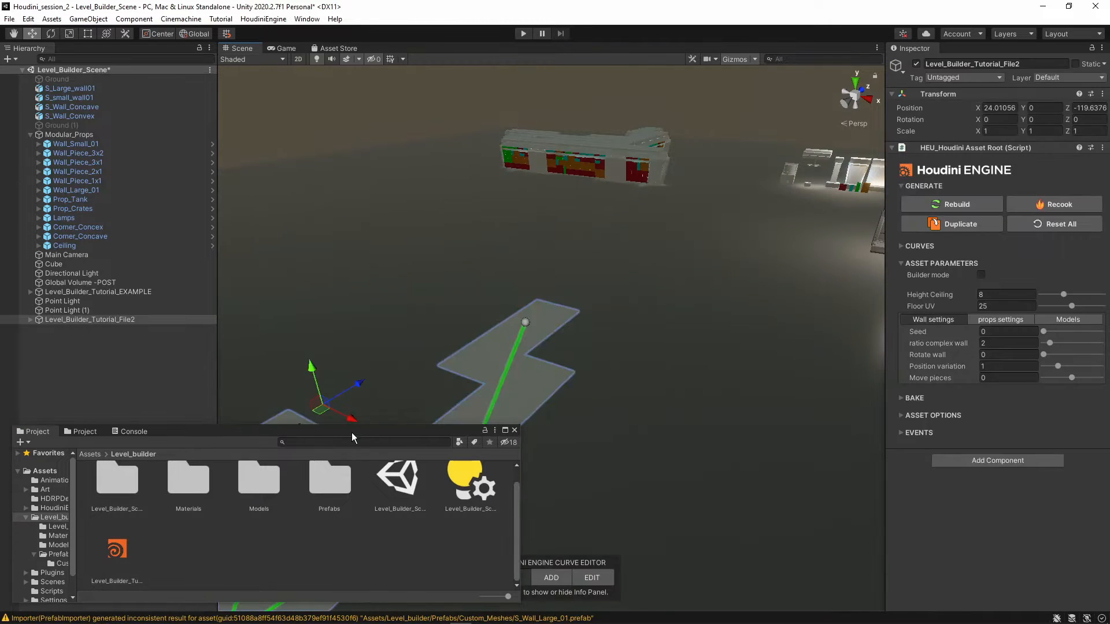
{"action": "left_click_drag", "start_coordinate": [351, 433], "coordinate": [330, 572]}
Move the new level asset across the ground to X 4.5, Z -64.8 and view its layout from above.
{"action": "right_click_drag", "start_coordinate": [579, 379], "coordinate": [491, 321]}
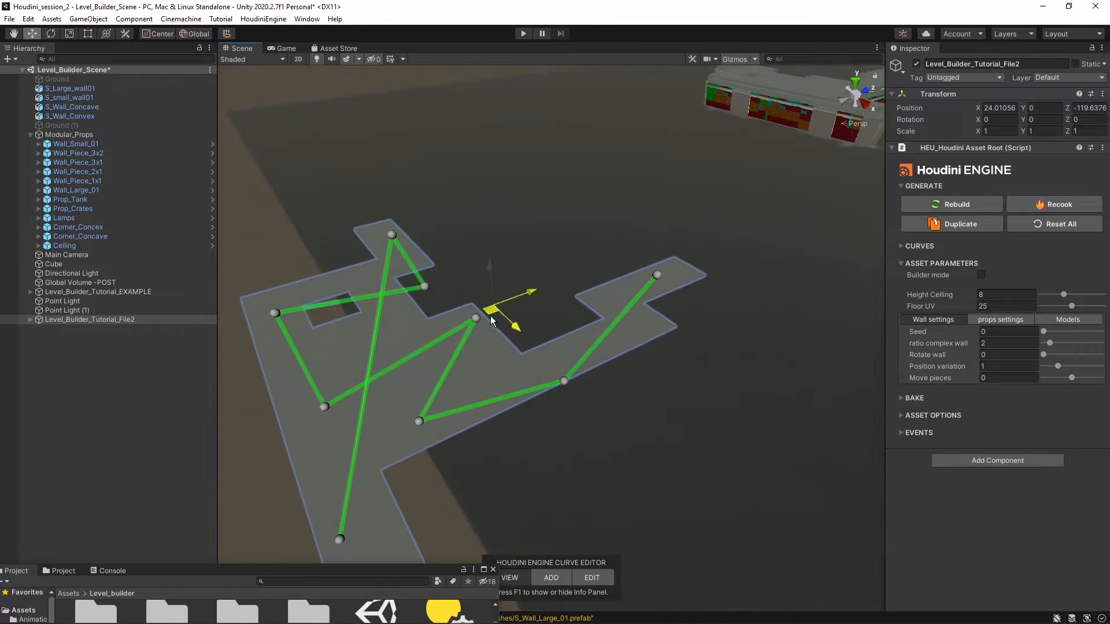
{"action": "left_click_drag", "start_coordinate": [490, 321], "coordinate": [647, 205]}
{"action": "right_click_drag", "start_coordinate": [647, 205], "coordinate": [709, 330]}
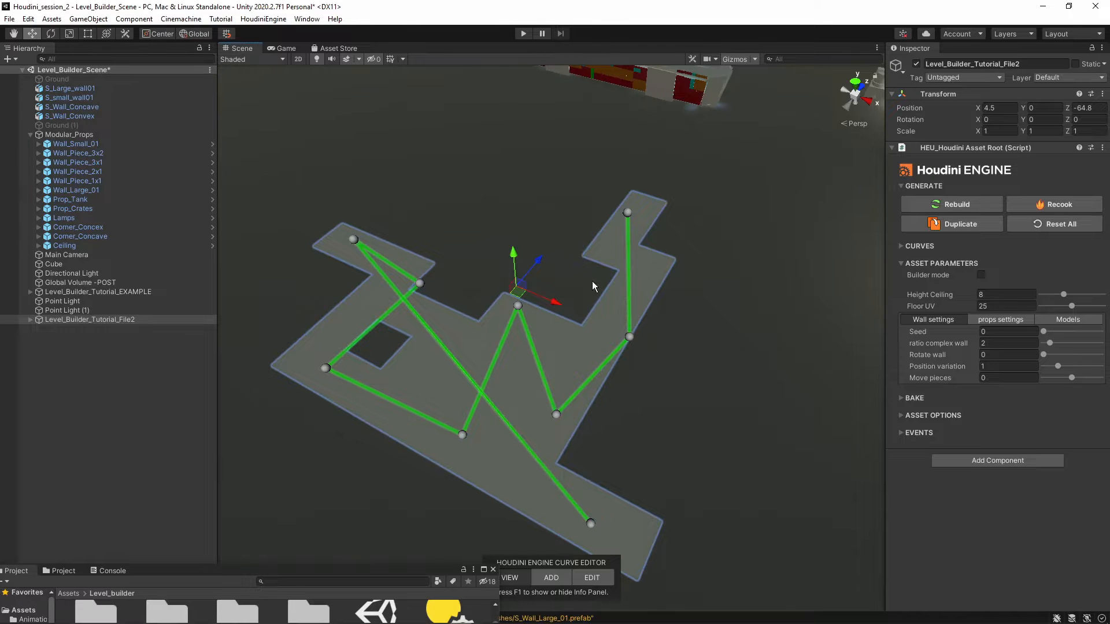
{"action": "right_click_drag", "start_coordinate": [596, 285], "coordinate": [594, 408]}
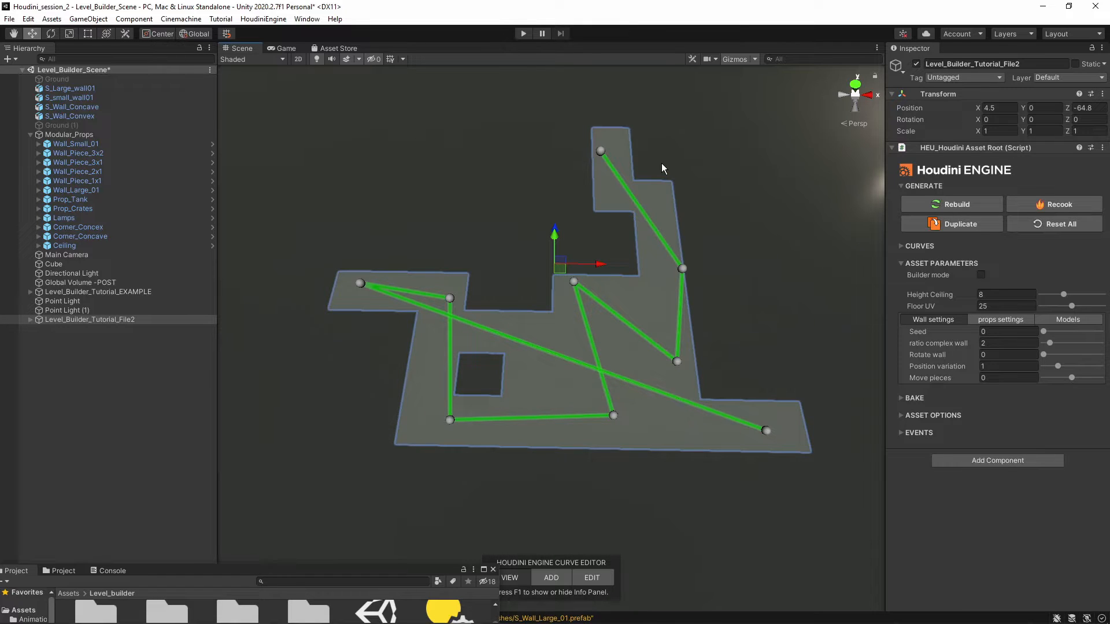
Show the asset's wall model slots and turn on Builder mode to generate the room's walls.
{"action": "left_click", "coordinate": [1052, 319]}
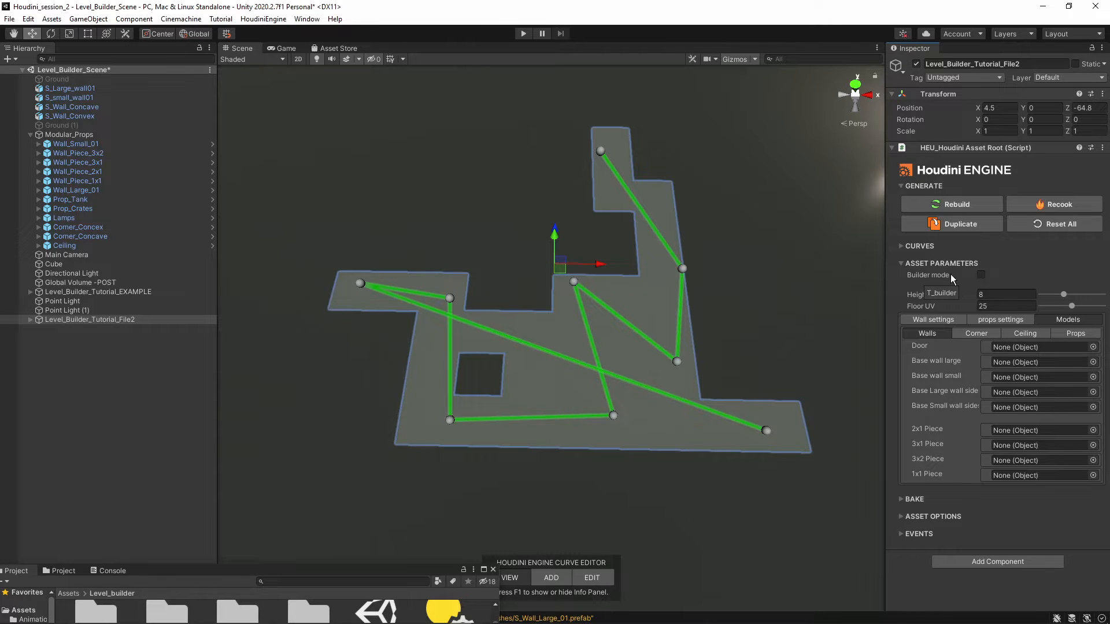
{"action": "left_click", "coordinate": [980, 274]}
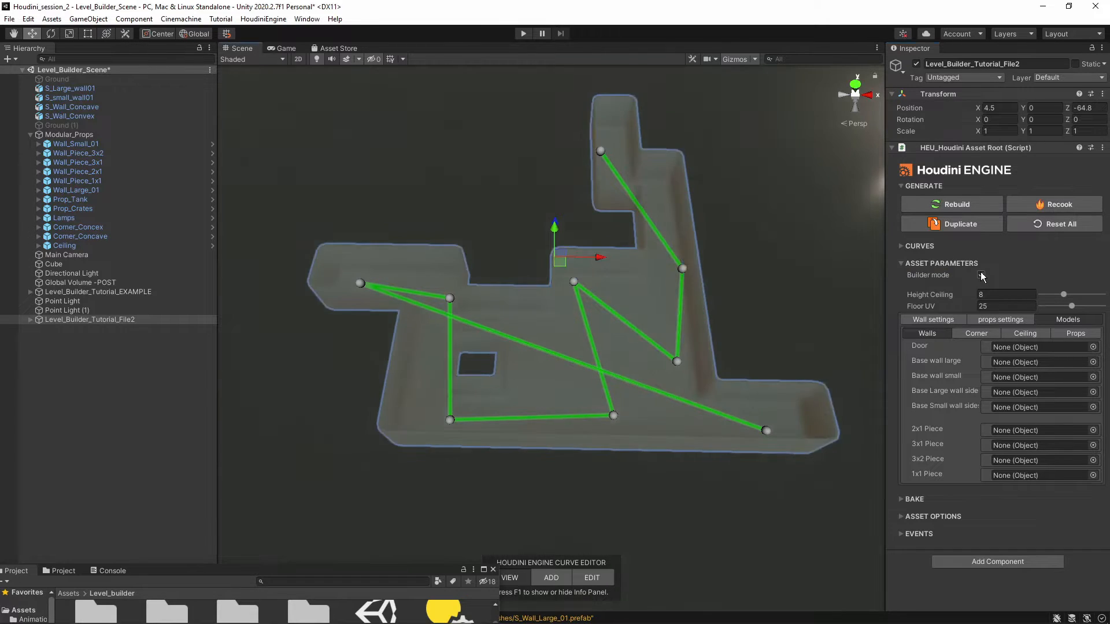
{"action": "left_click_drag", "start_coordinate": [703, 314], "coordinate": [751, 272], "text": "alt"}
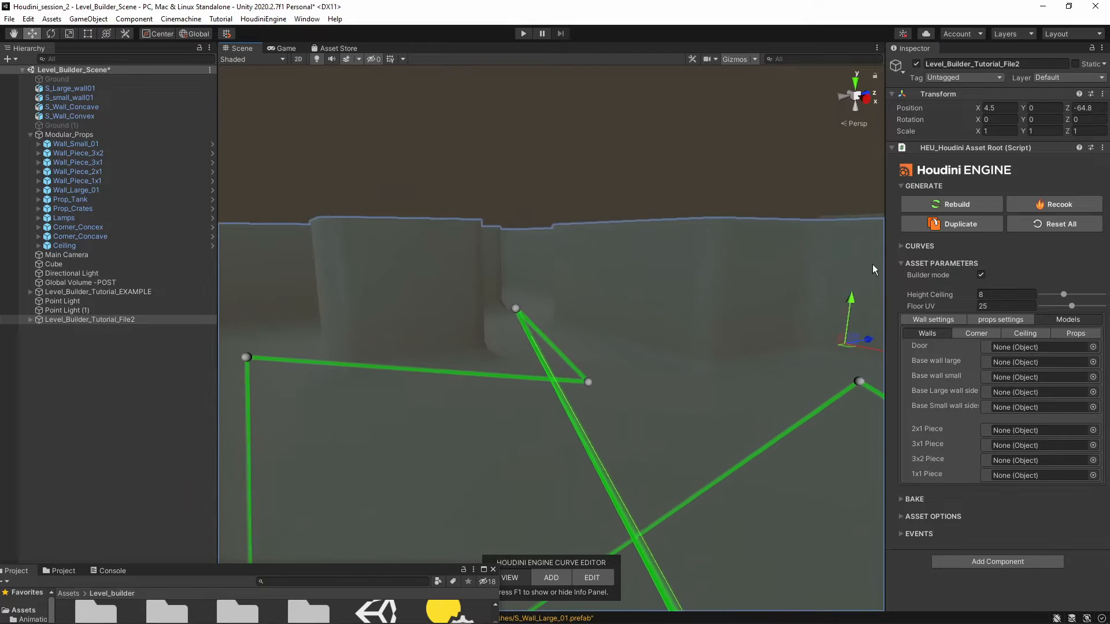
{"action": "left_click", "coordinate": [981, 276]}
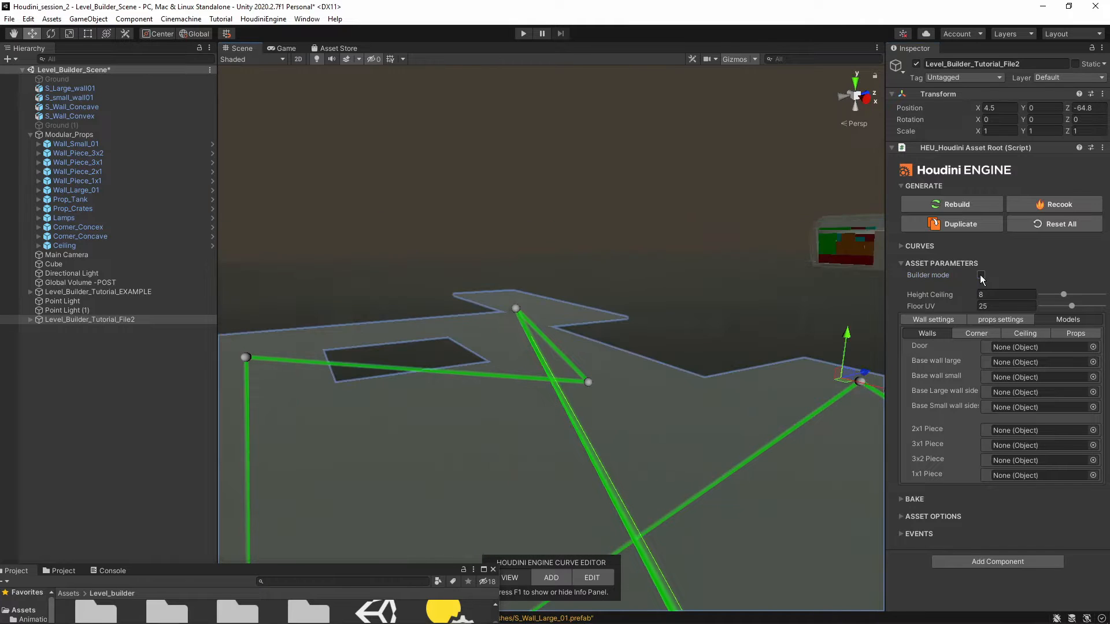
{"action": "left_click", "coordinate": [981, 275]}
{"action": "left_click_drag", "start_coordinate": [665, 266], "coordinate": [517, 252], "text": "alt"}
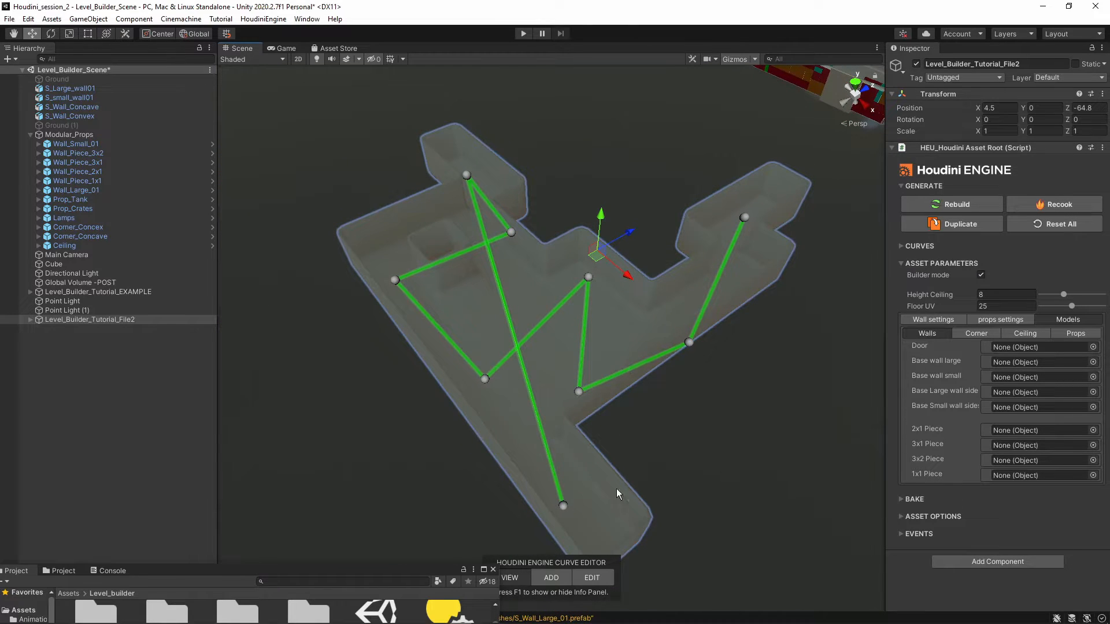
Edit the layout curve, moving the far corridor's end point to the opposite side so it forms a straight corridor with its neighbouring points.
{"action": "left_click", "coordinate": [593, 577]}
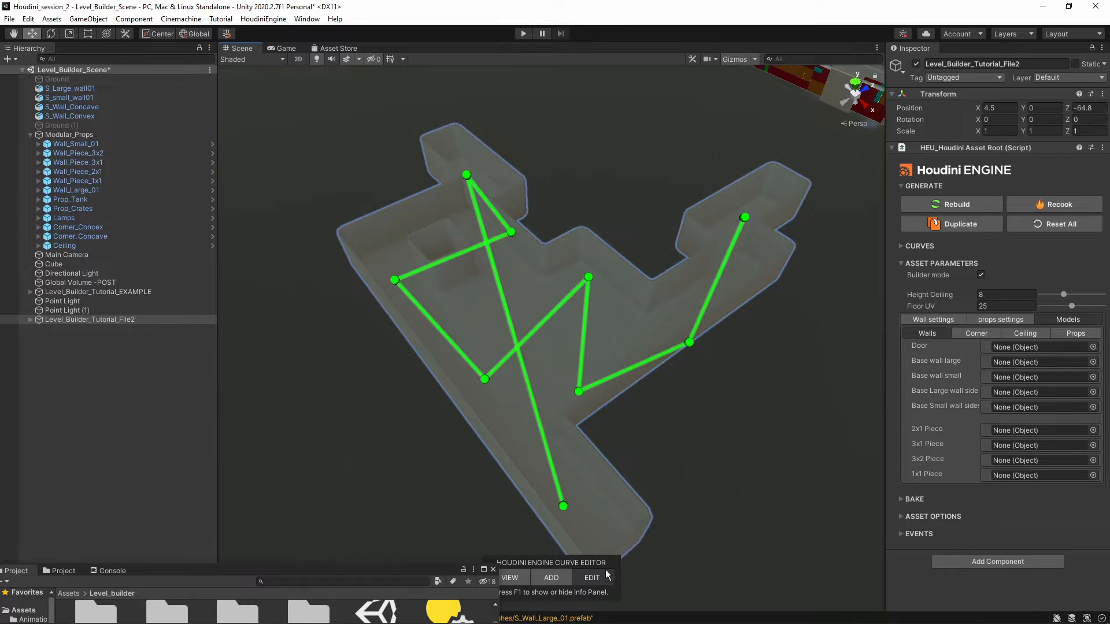
{"action": "left_click_drag", "start_coordinate": [560, 500], "coordinate": [564, 108]}
{"action": "right_click_drag", "start_coordinate": [582, 260], "coordinate": [629, 220]}
{"action": "key", "text": "w"}
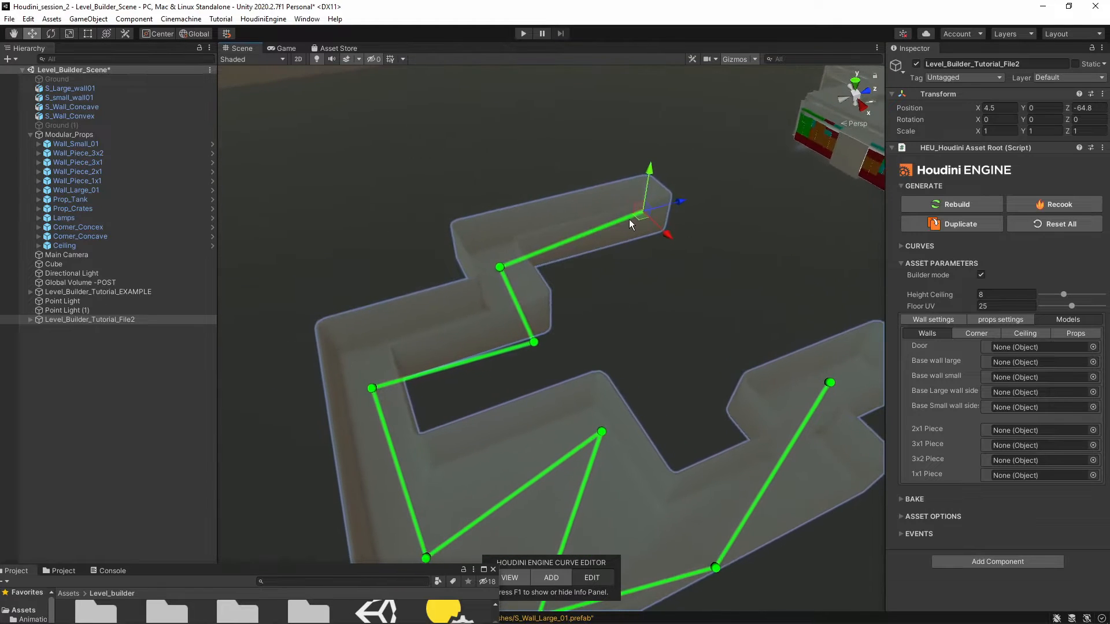
{"action": "left_click_drag", "start_coordinate": [650, 234], "coordinate": [441, 175]}
{"action": "right_click_drag", "start_coordinate": [549, 220], "coordinate": [497, 179]}
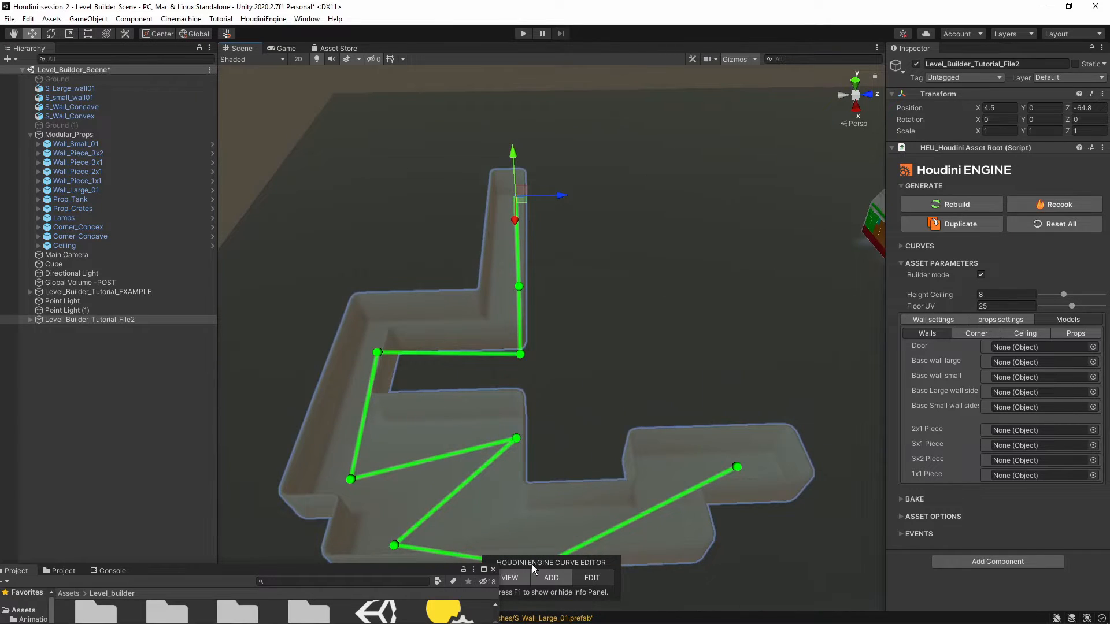
Add five points to the layout curve's far end, looping a rectangular corridor back to the existing one.
{"action": "left_click", "coordinate": [551, 578]}
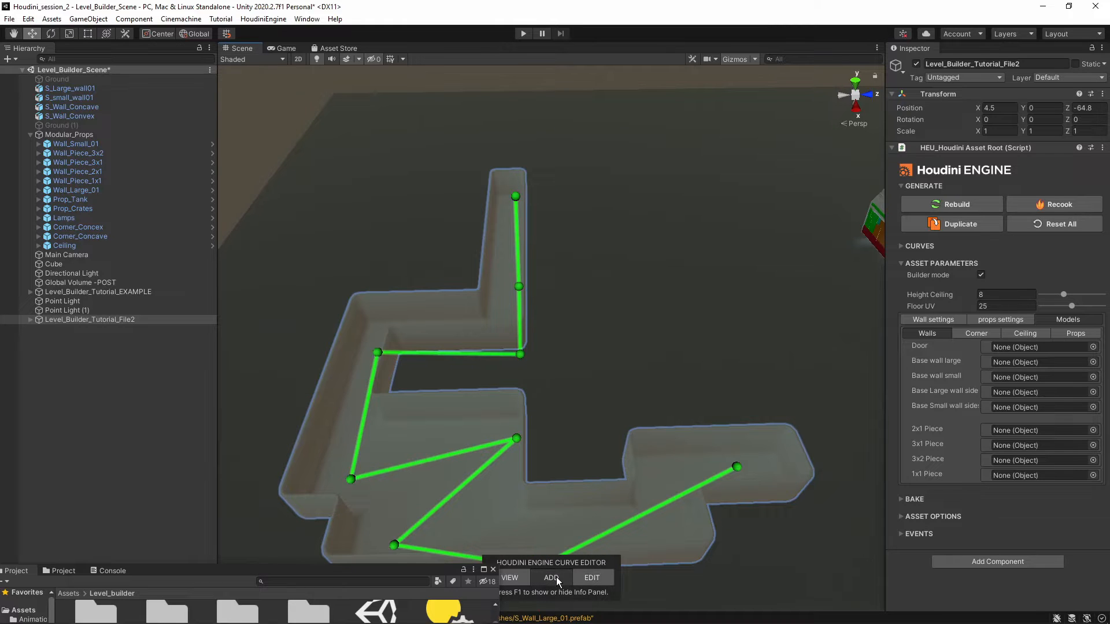
{"action": "left_click", "coordinate": [594, 196]}
{"action": "left_click", "coordinate": [717, 197]}
{"action": "left_click", "coordinate": [725, 292]}
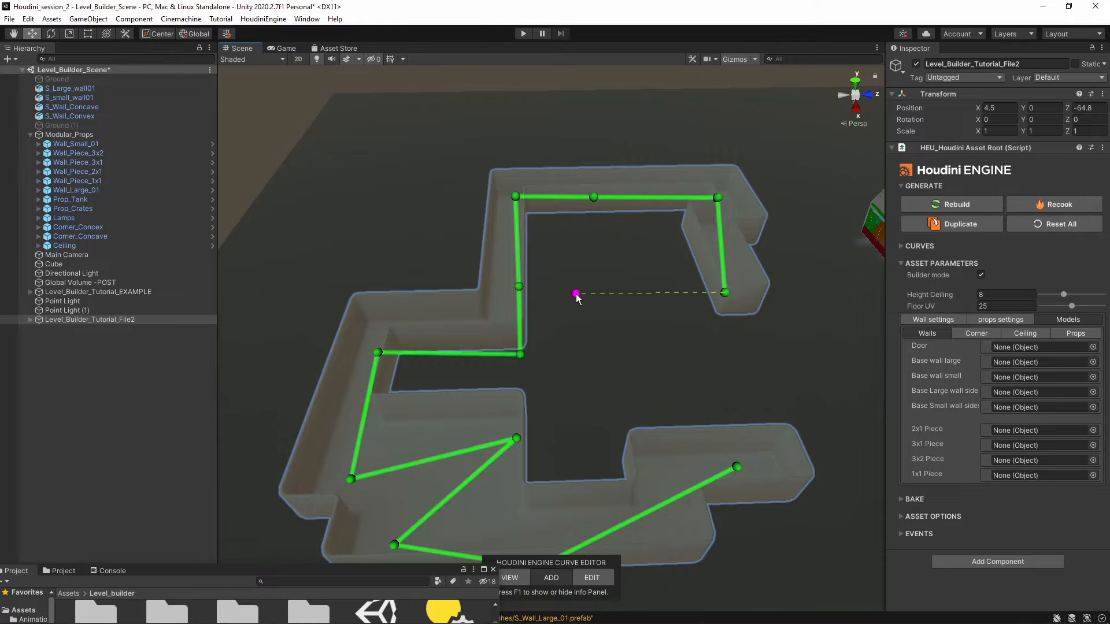
{"action": "left_click", "coordinate": [576, 293]}
{"action": "left_click", "coordinate": [571, 193]}
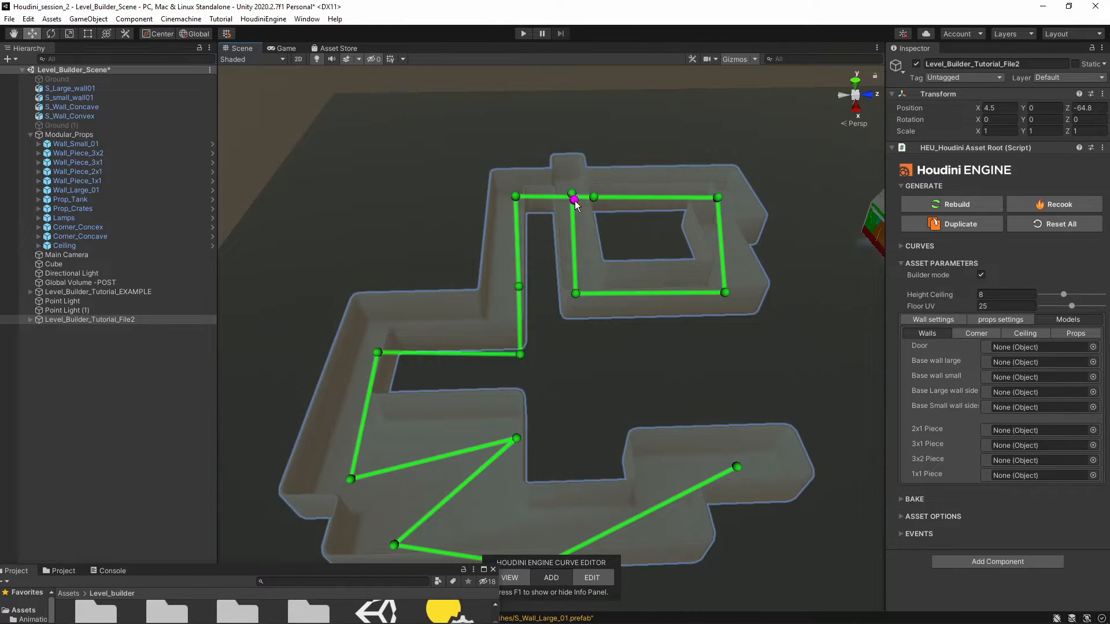
Edit the layout curve, moving the new loop's outer near corner point further outward to widen the rectangle.
{"action": "left_click", "coordinate": [590, 577]}
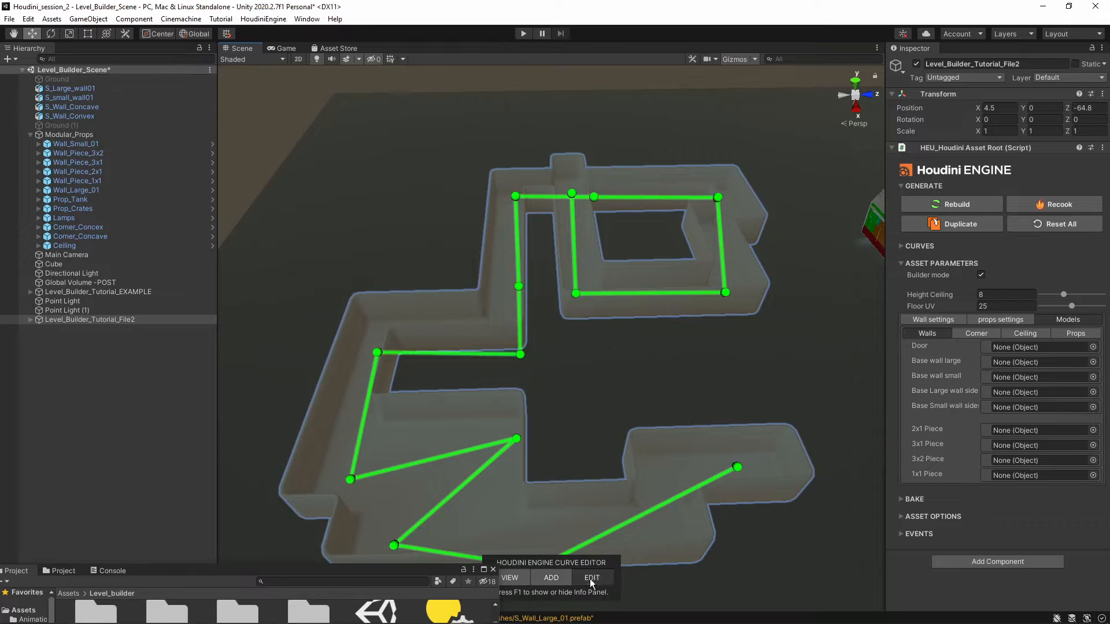
{"action": "right_click_drag", "start_coordinate": [631, 398], "coordinate": [660, 386]}
{"action": "key", "text": "w"}
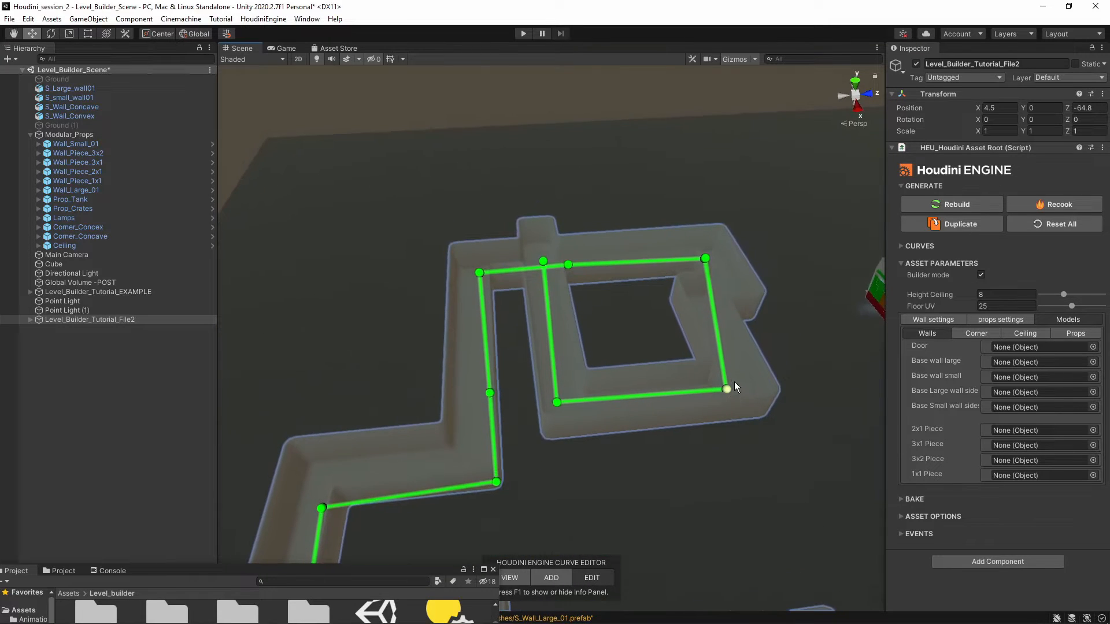
{"action": "left_click", "coordinate": [729, 386]}
{"action": "left_click_drag", "start_coordinate": [764, 390], "coordinate": [806, 377]}
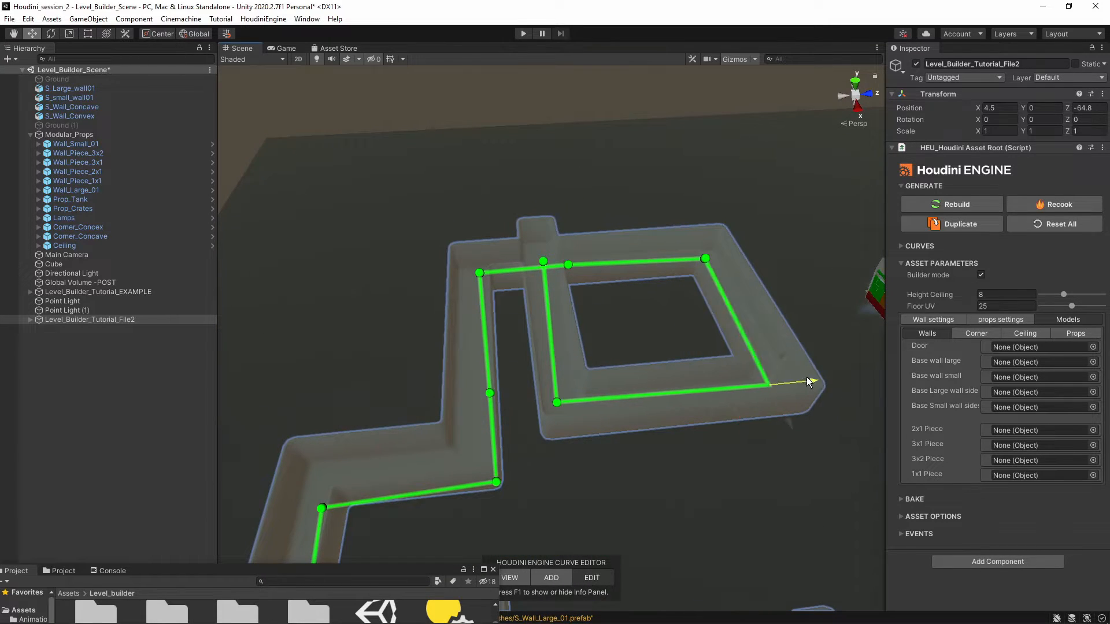
Move the curve's last point outward past the crossing corridor so the loop ends in a longer stub.
{"action": "right_click_drag", "start_coordinate": [679, 390], "coordinate": [623, 286]}
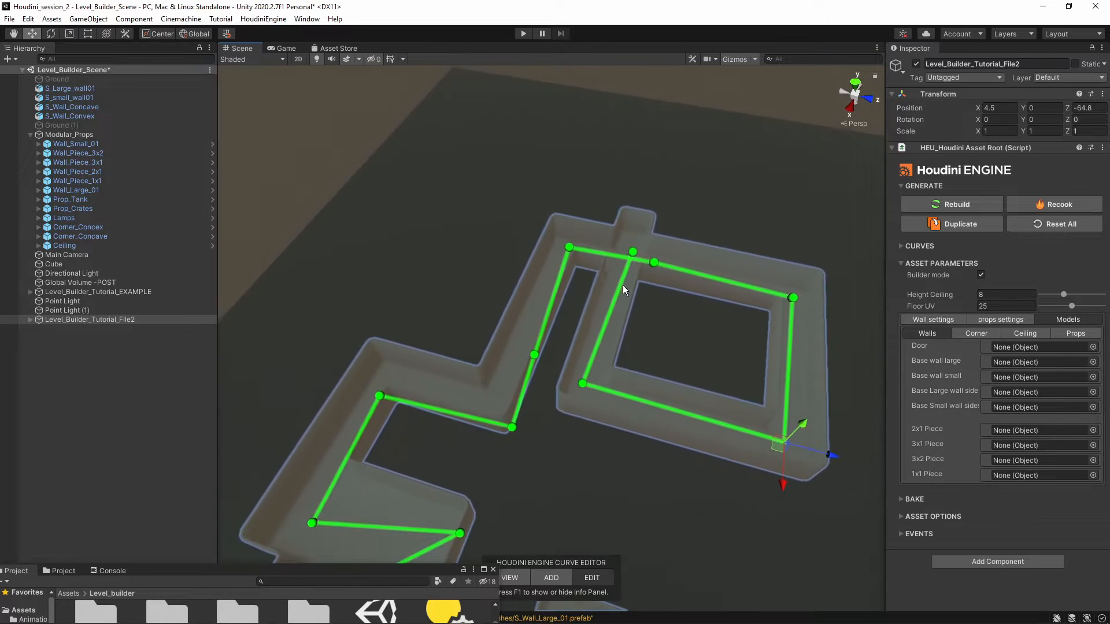
{"action": "left_click", "coordinate": [632, 254]}
{"action": "left_click_drag", "start_coordinate": [626, 277], "coordinate": [649, 215]}
{"action": "right_click_drag", "start_coordinate": [639, 327], "coordinate": [580, 278]}
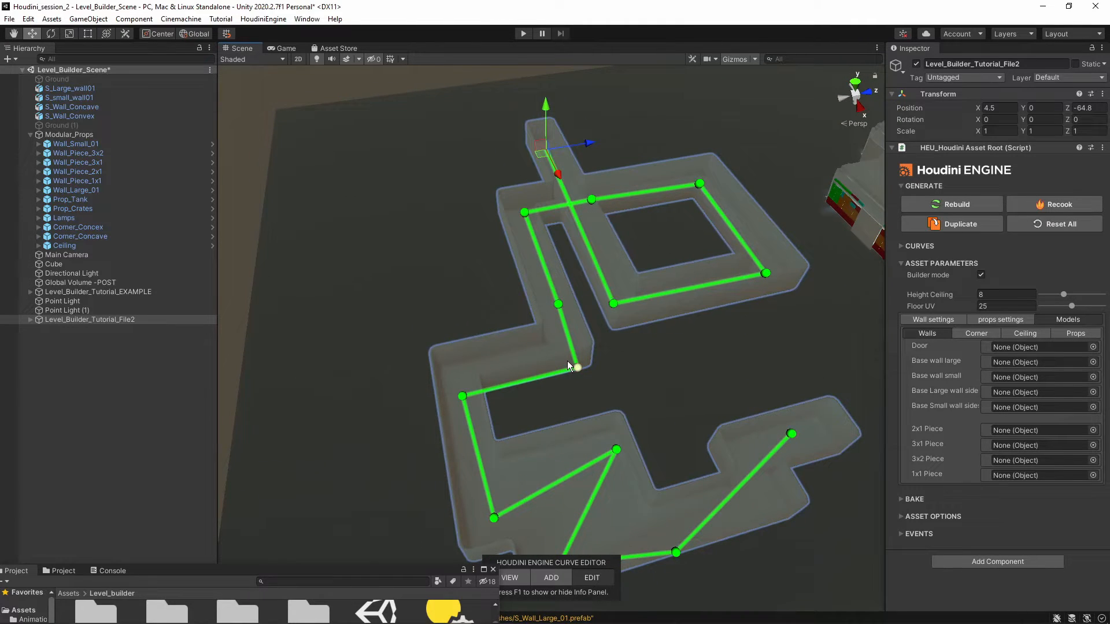
Leave curve editing, keep the level asset selected and turn off its Builder mode.
{"action": "left_click", "coordinate": [524, 577]}
{"action": "left_click", "coordinate": [231, 246]}
{"action": "right_click_drag", "start_coordinate": [231, 245], "coordinate": [601, 286]}
{"action": "left_click", "coordinate": [608, 405]}
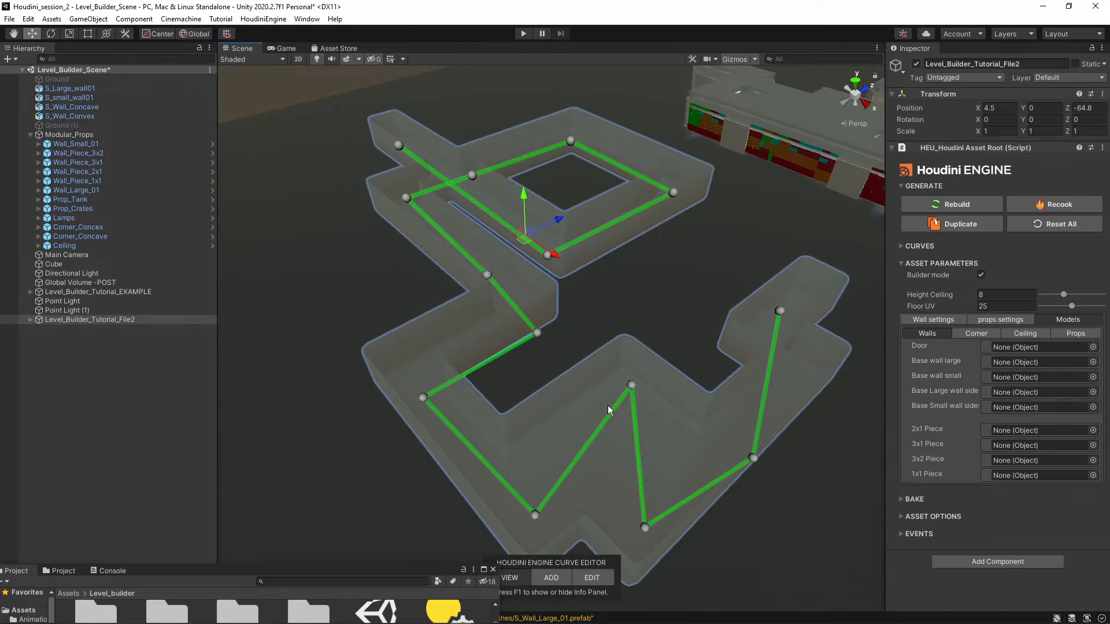
{"action": "left_click", "coordinate": [981, 276]}
{"action": "left_click", "coordinate": [981, 276]}
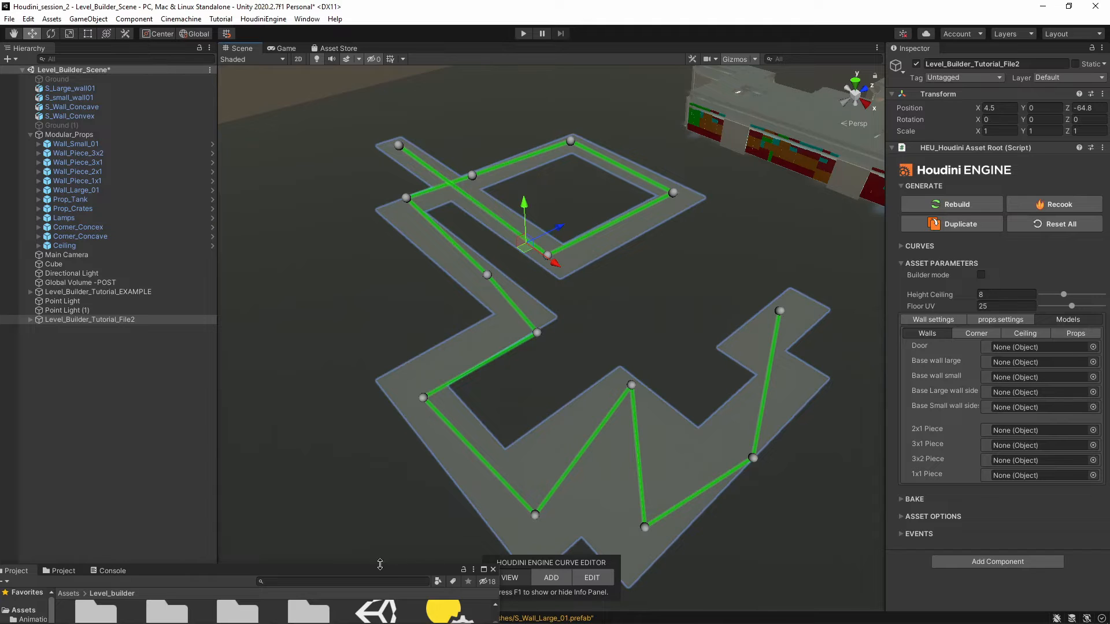
Enlarge the project panel, open the Prefabs > Custom_Meshes folder and reselect the level asset in the scene.
{"action": "left_click_drag", "start_coordinate": [373, 568], "coordinate": [377, 461]}
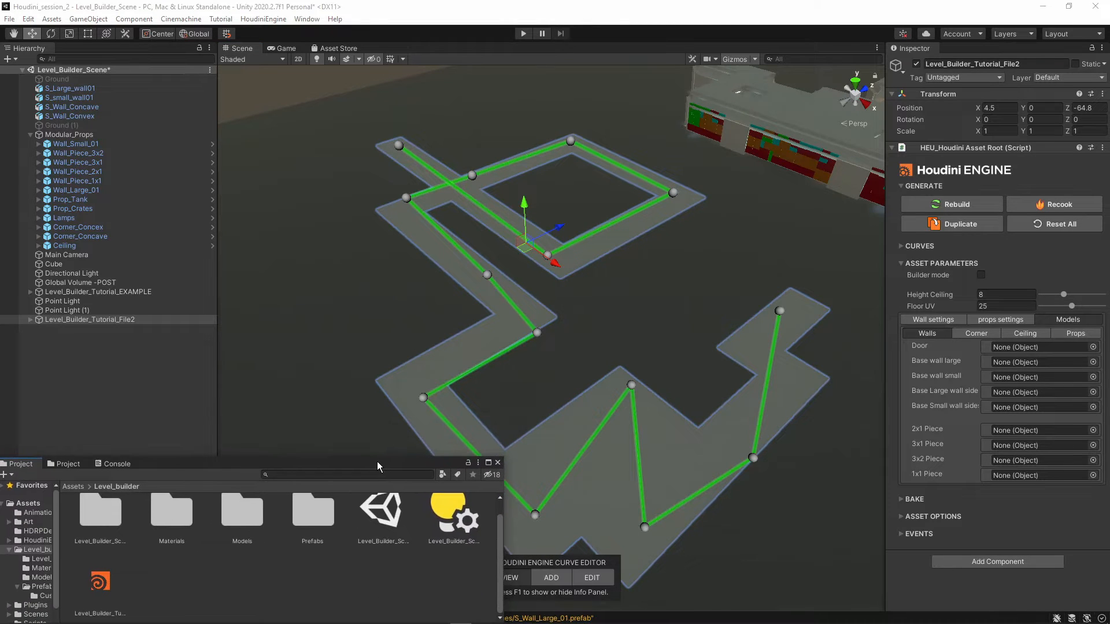
{"action": "left_click", "coordinate": [321, 531]}
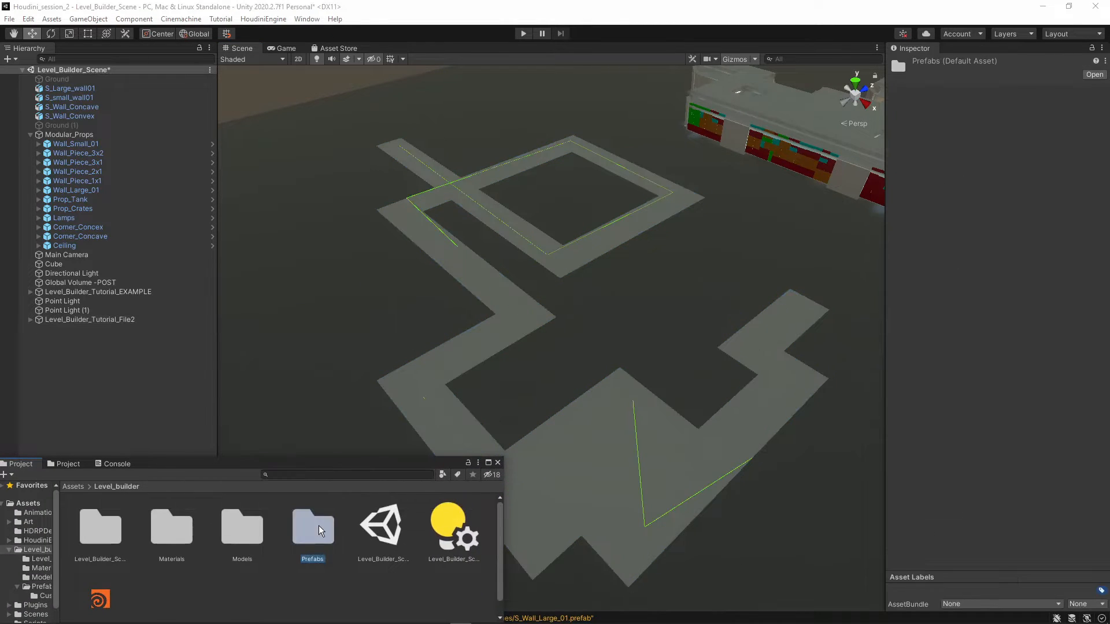
{"action": "double_click", "coordinate": [319, 530]}
{"action": "double_click", "coordinate": [109, 538]}
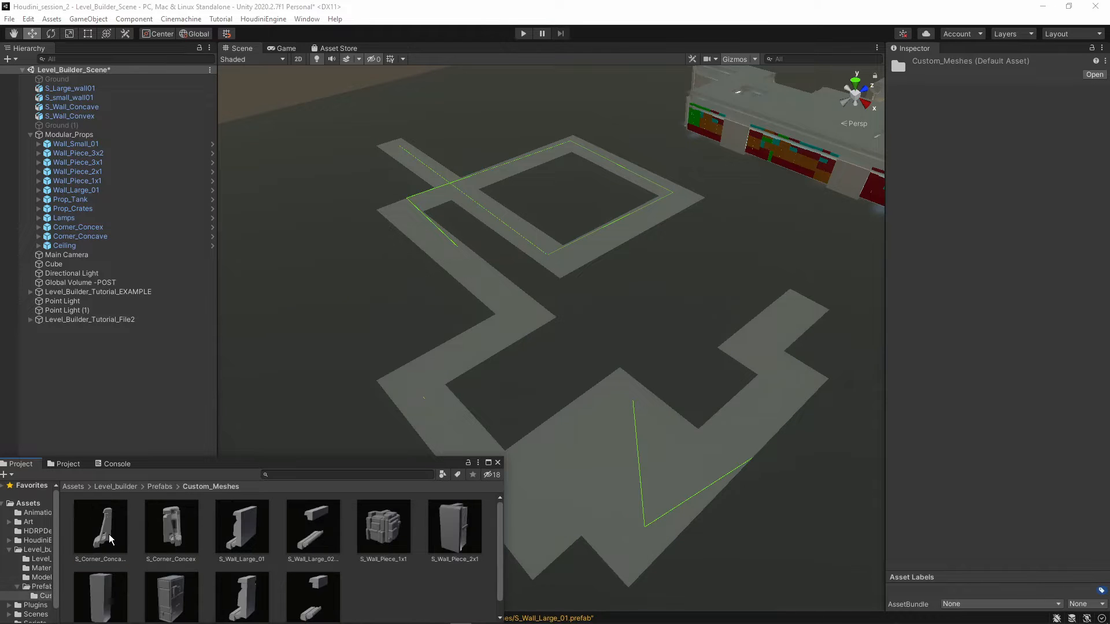
{"action": "left_click", "coordinate": [606, 405]}
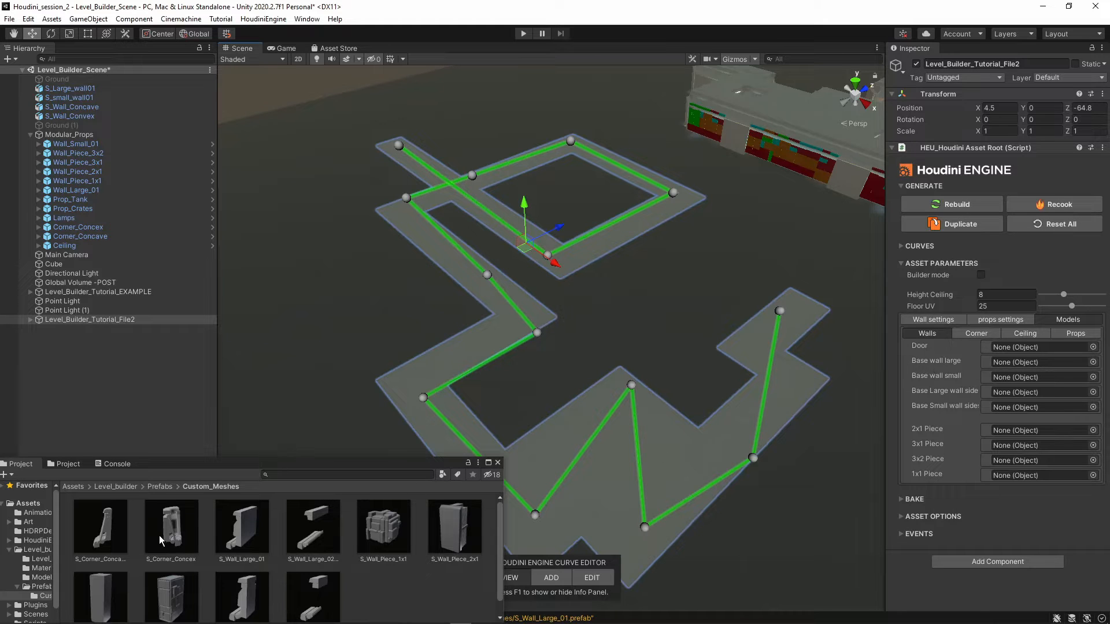
Assign the S_Wall_Large_01 prefab as the asset's base large wall and view the placed walls along the layout.
{"action": "left_click_drag", "start_coordinate": [253, 516], "coordinate": [1011, 368]}
{"action": "right_click_drag", "start_coordinate": [673, 406], "coordinate": [522, 166]}
{"action": "left_click", "coordinate": [560, 172]}
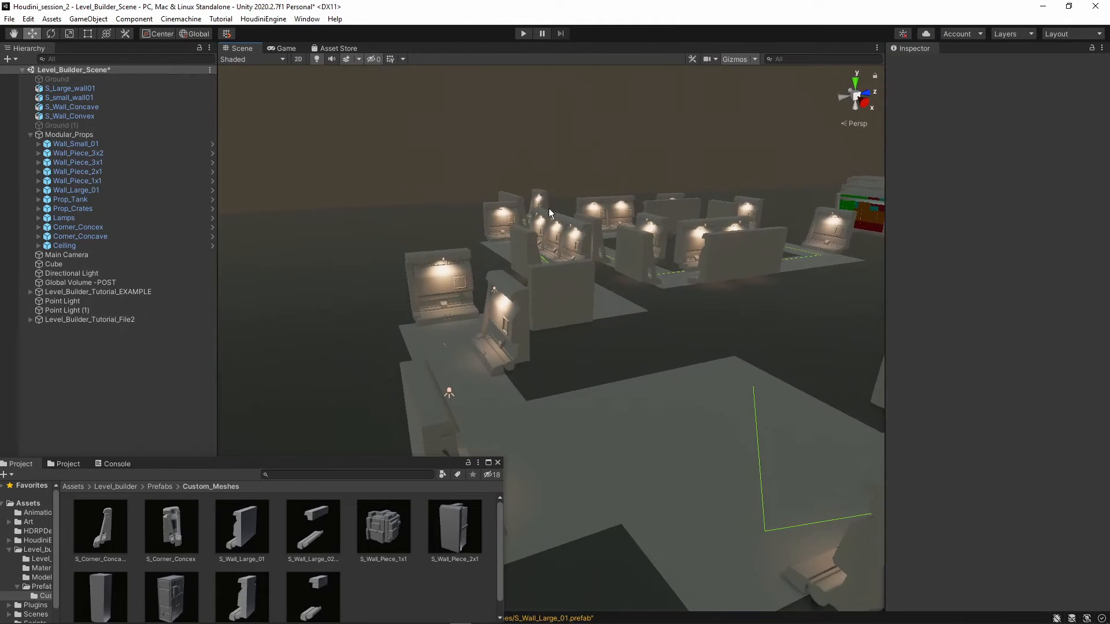
{"action": "left_click", "coordinate": [634, 401]}
{"action": "right_click_drag", "start_coordinate": [588, 314], "coordinate": [606, 359]}
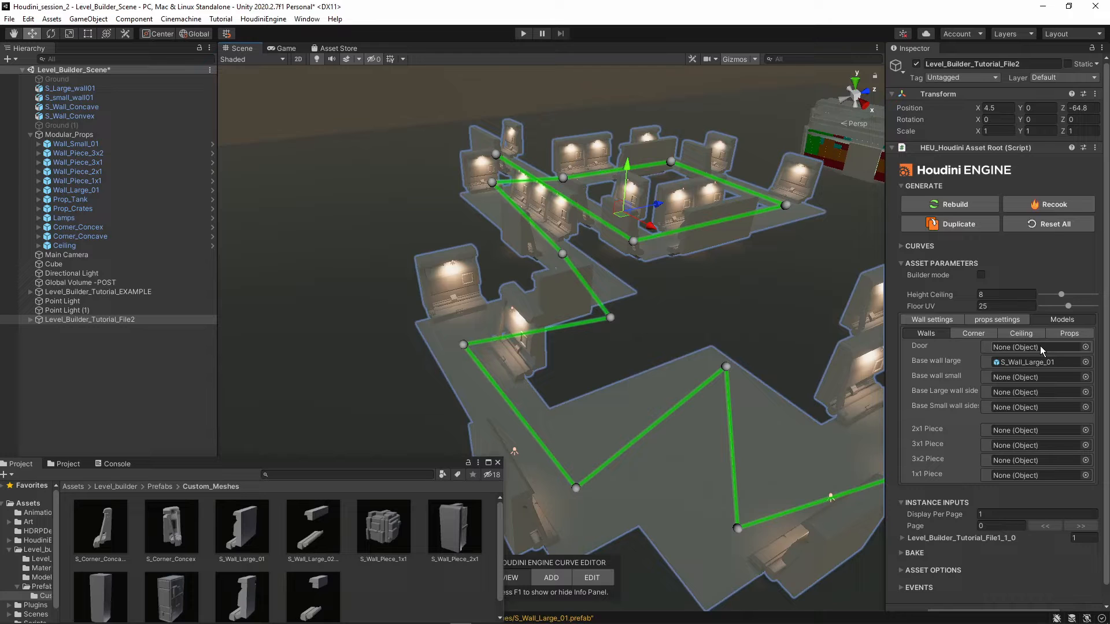
{"action": "right_click_drag", "start_coordinate": [708, 347], "coordinate": [731, 352]}
{"action": "scroll", "coordinate": [722, 359], "scroll_direction": "down", "scroll_amount": 3}
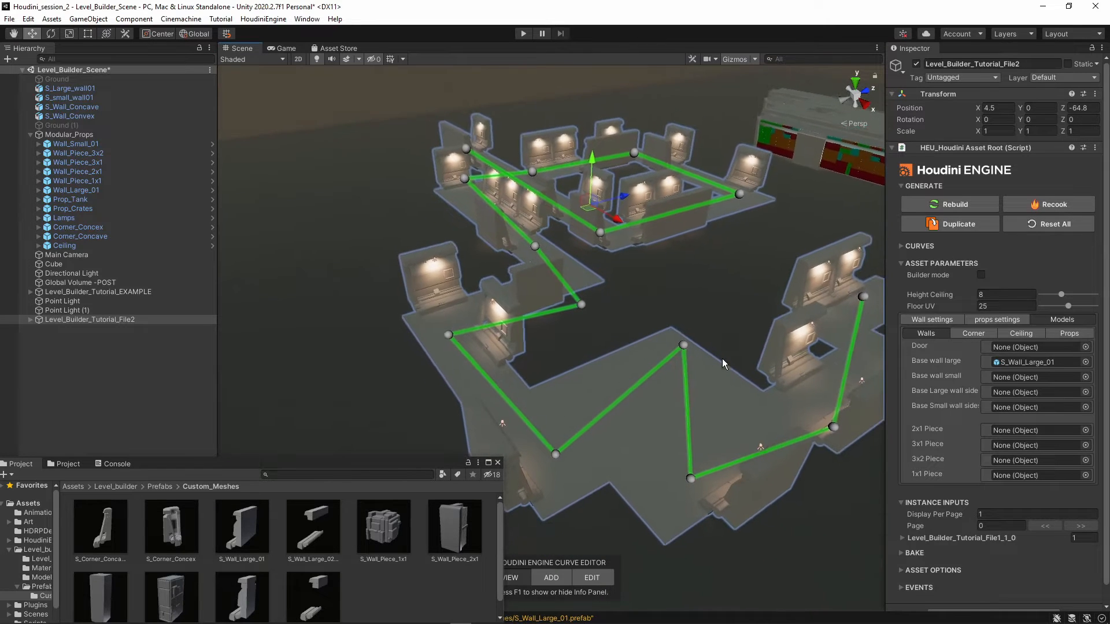
Assign S_Wall_Large_02_SIDES to the base large wall sides, S_Wall_Small_01 to the base small wall and S_Wall_Small_02_SIDES to the base small wall sides.
{"action": "left_click_drag", "start_coordinate": [312, 544], "coordinate": [1011, 390]}
{"action": "scroll", "coordinate": [324, 572], "scroll_direction": "down", "scroll_amount": 1}
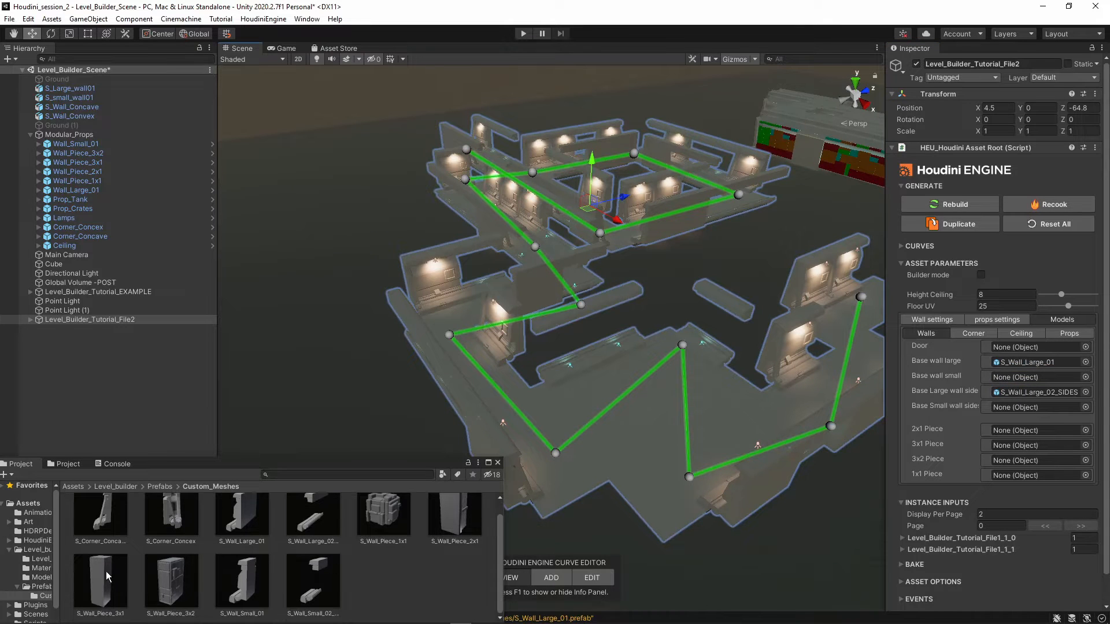
{"action": "left_click_drag", "start_coordinate": [259, 583], "coordinate": [807, 409]}
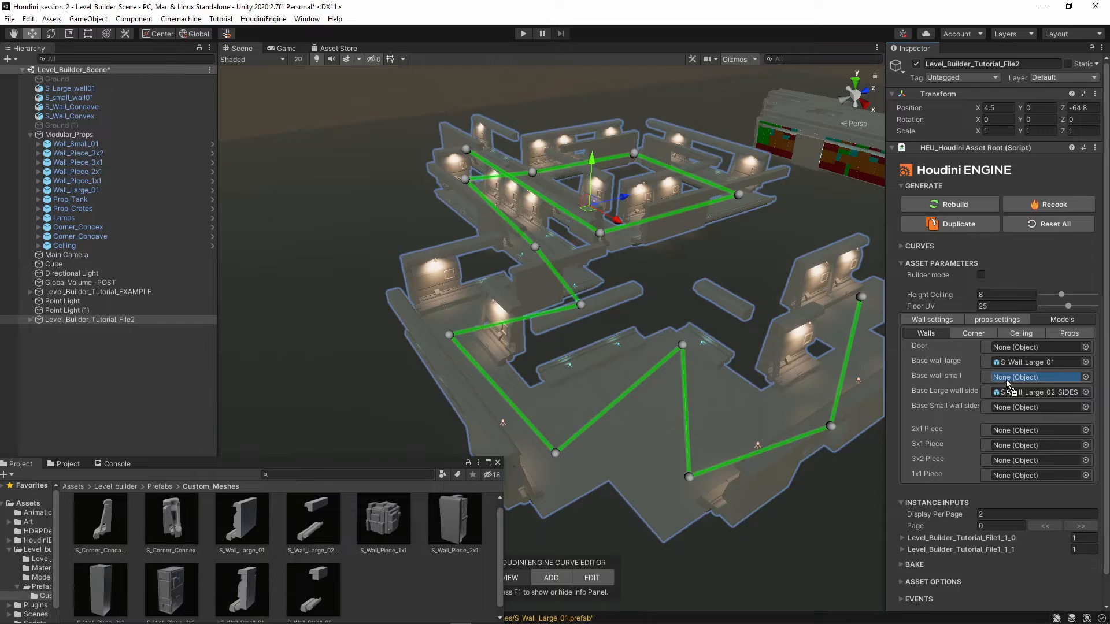
{"action": "left_click_drag", "start_coordinate": [1007, 384], "coordinate": [1006, 383]}
{"action": "left_click_drag", "start_coordinate": [312, 596], "coordinate": [1020, 409]}
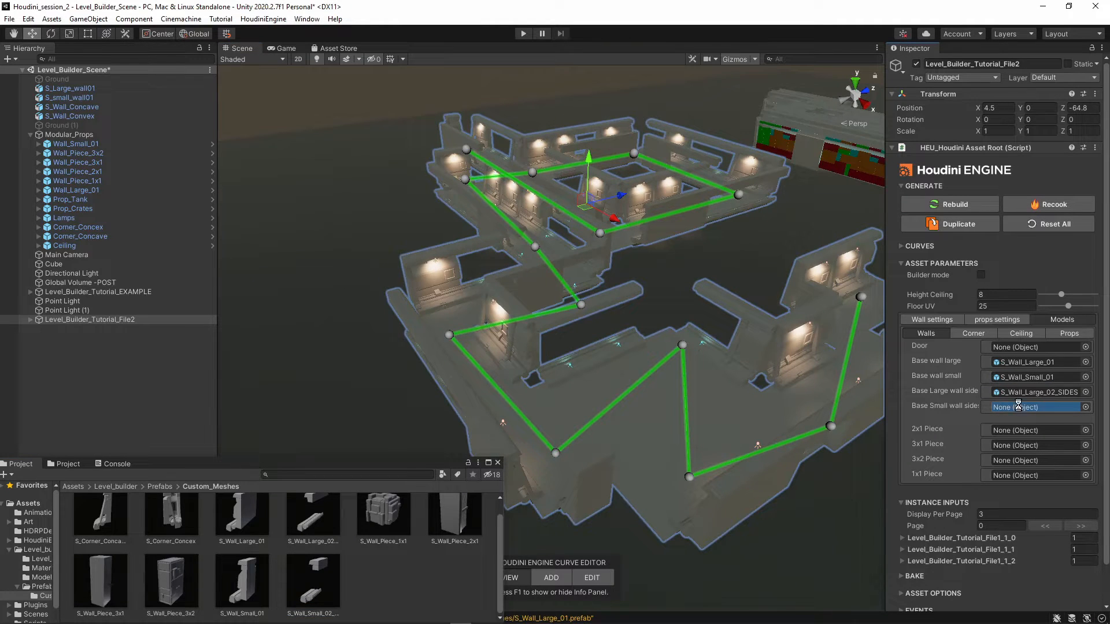
{"action": "left_click_drag", "start_coordinate": [684, 406], "coordinate": [643, 394], "text": "alt"}
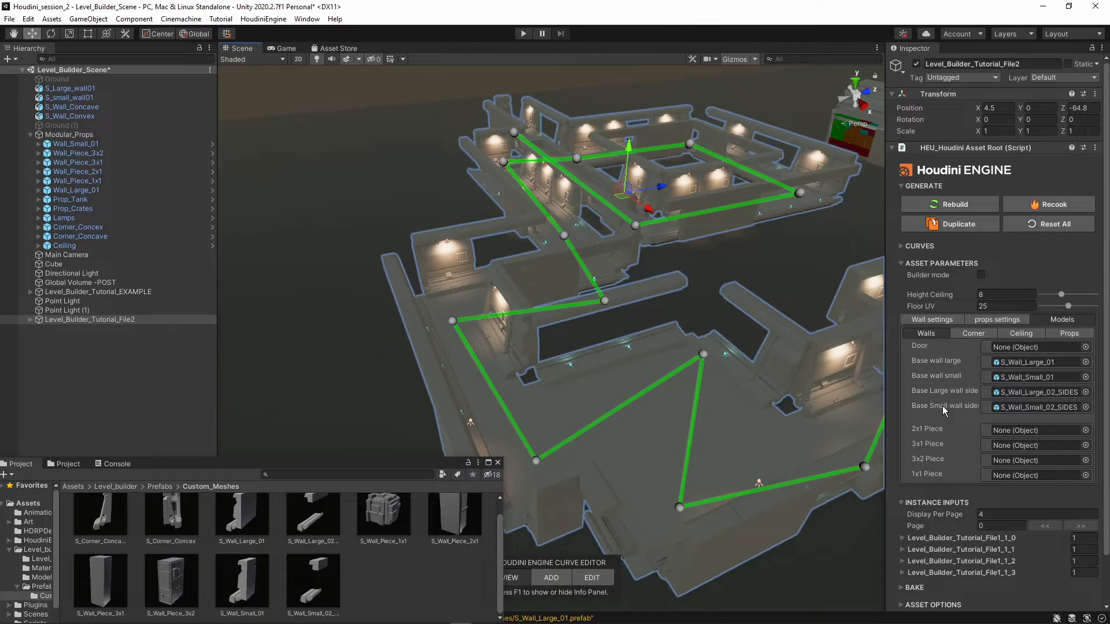
Fill the 1x1, 2x1, 3x1 and 3x2 piece slots with the matching S_Wall_Piece prefabs.
{"action": "scroll", "coordinate": [376, 566], "scroll_direction": "up", "scroll_amount": 1}
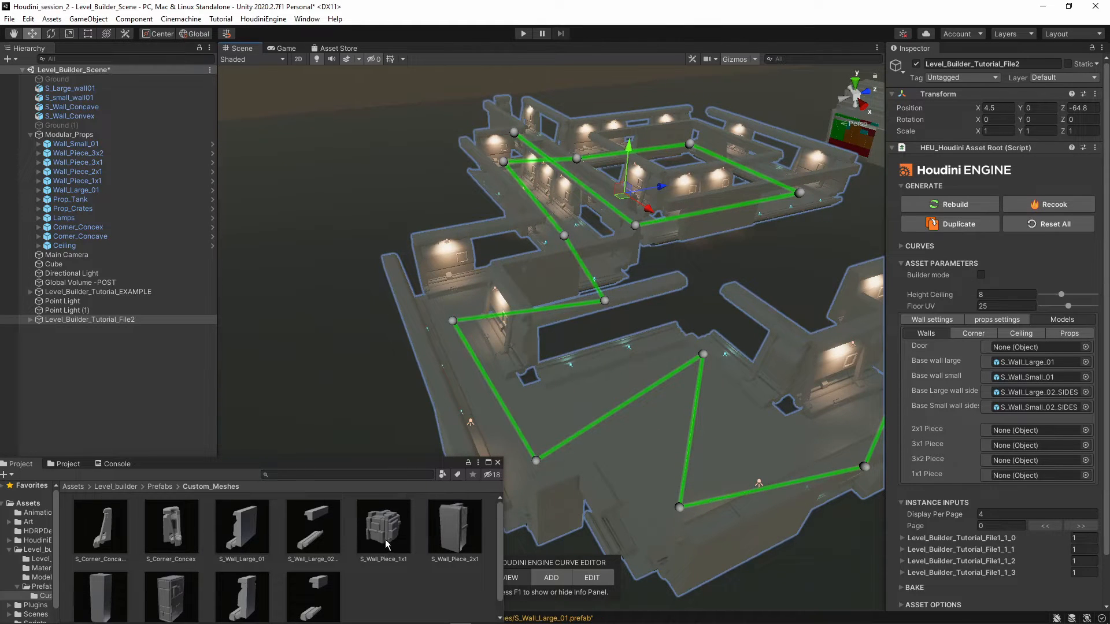
{"action": "left_click_drag", "start_coordinate": [386, 544], "coordinate": [1019, 474]}
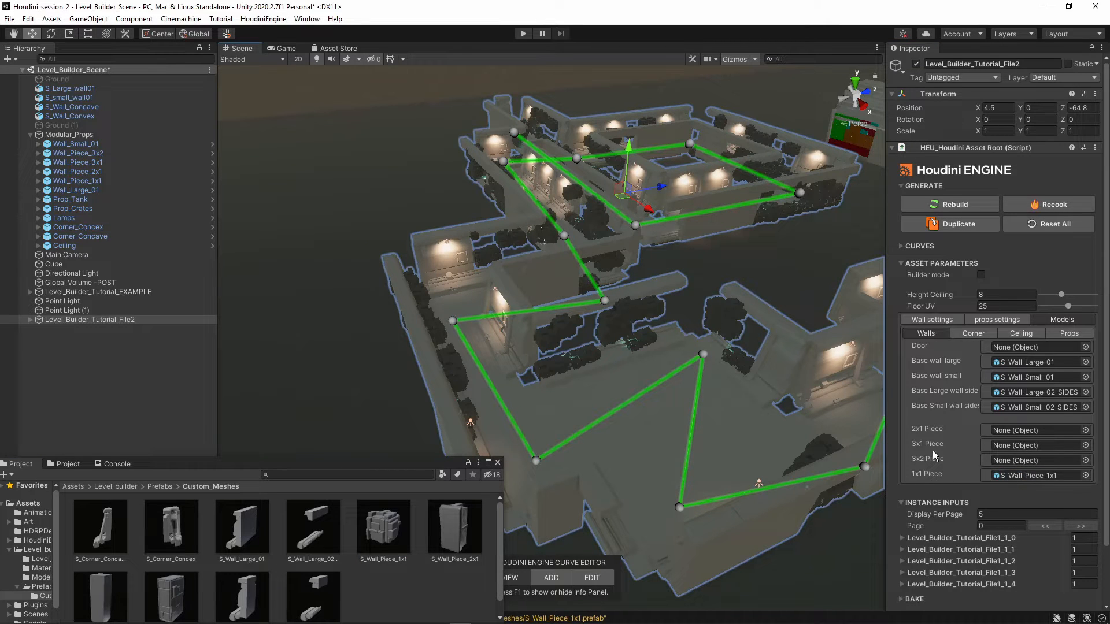
{"action": "scroll", "coordinate": [375, 540], "scroll_direction": "down", "scroll_amount": 1}
{"action": "left_click_drag", "start_coordinate": [455, 524], "coordinate": [1017, 435]}
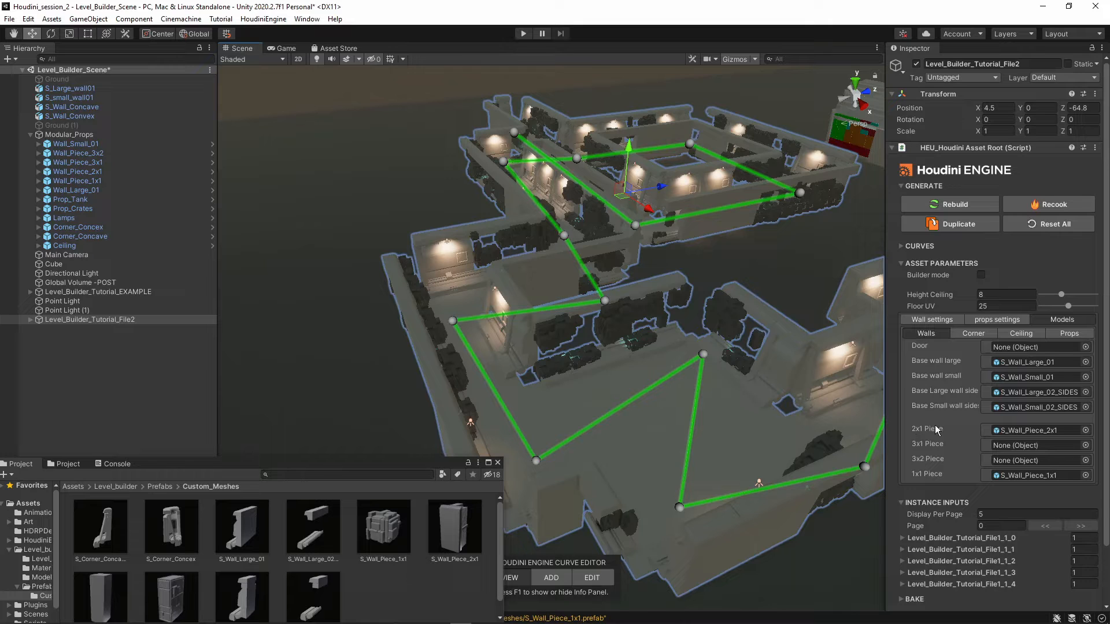
{"action": "scroll", "coordinate": [116, 569], "scroll_direction": "down", "scroll_amount": 1}
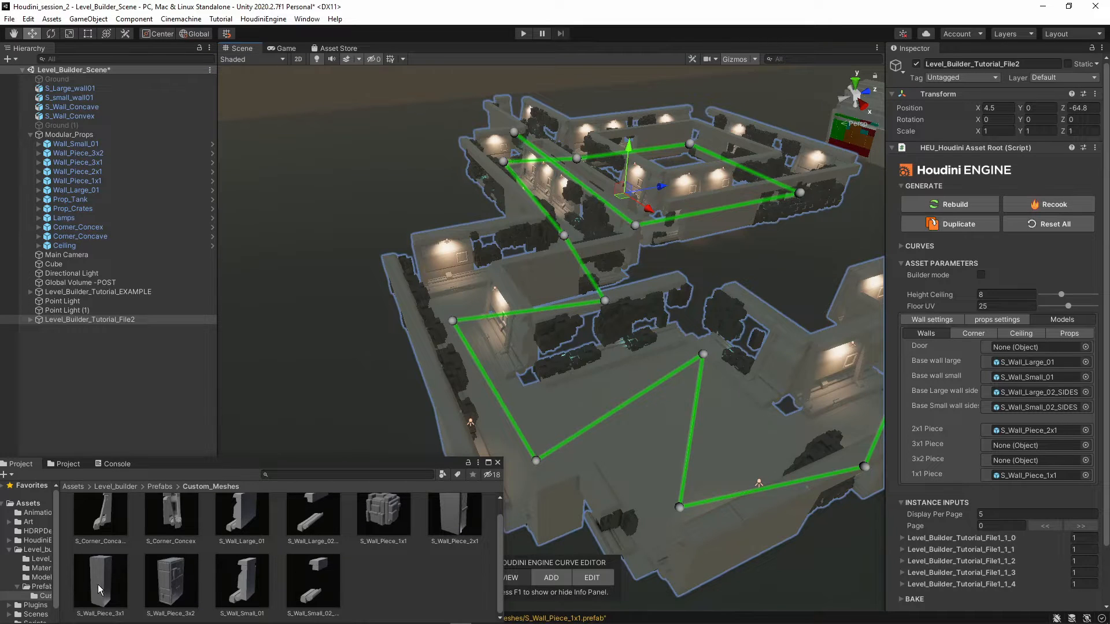
{"action": "left_click_drag", "start_coordinate": [100, 590], "coordinate": [1030, 448]}
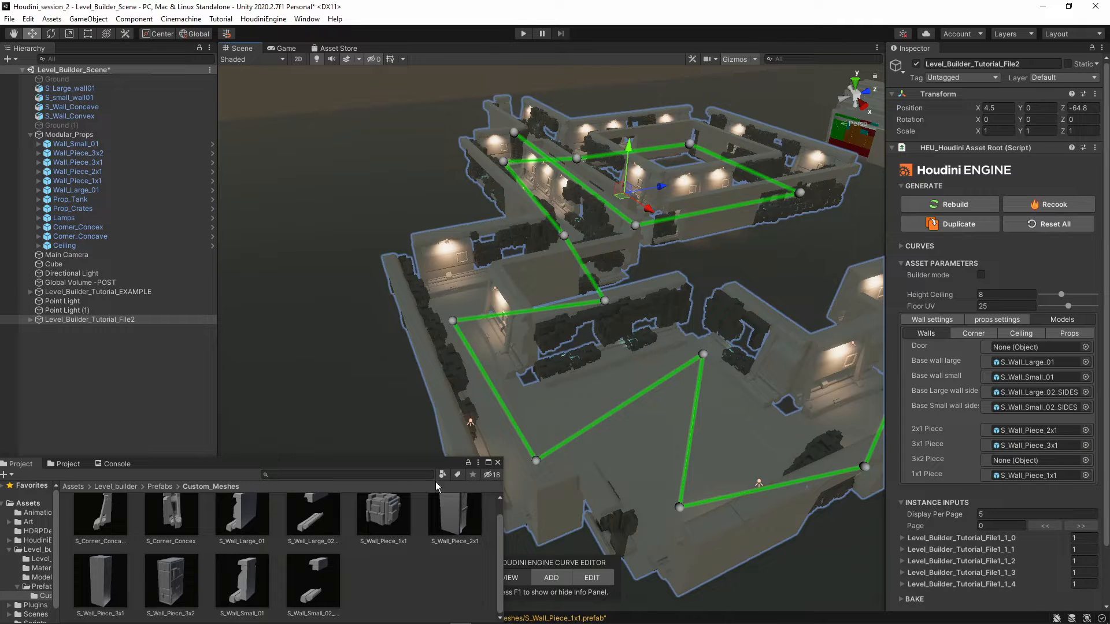
{"action": "left_click_drag", "start_coordinate": [164, 601], "coordinate": [1029, 462]}
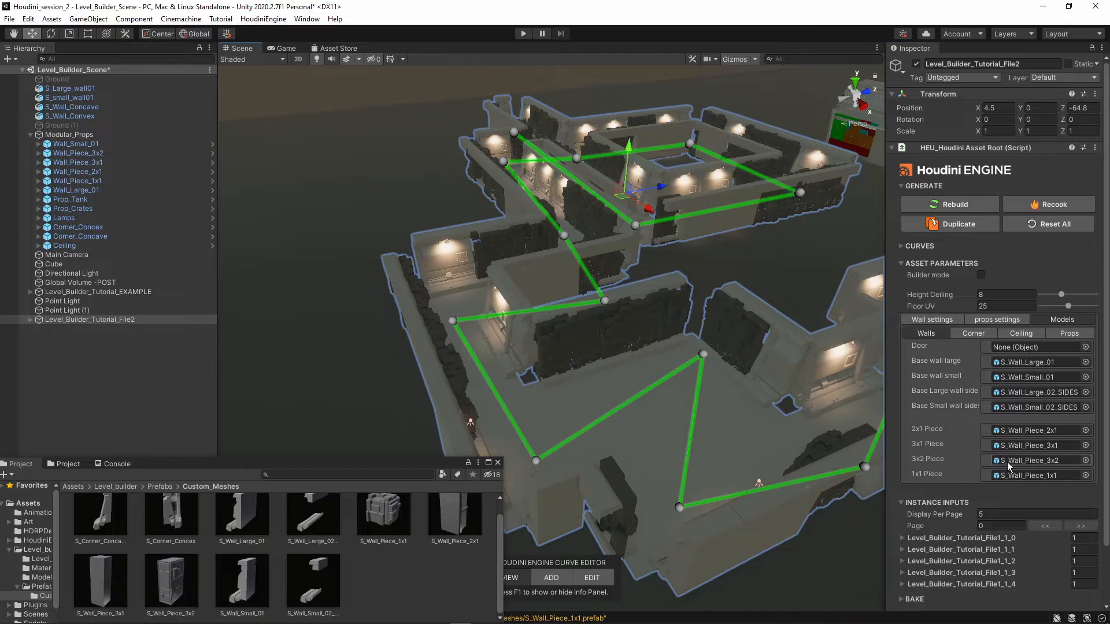
{"action": "right_click_drag", "start_coordinate": [641, 438], "coordinate": [550, 394]}
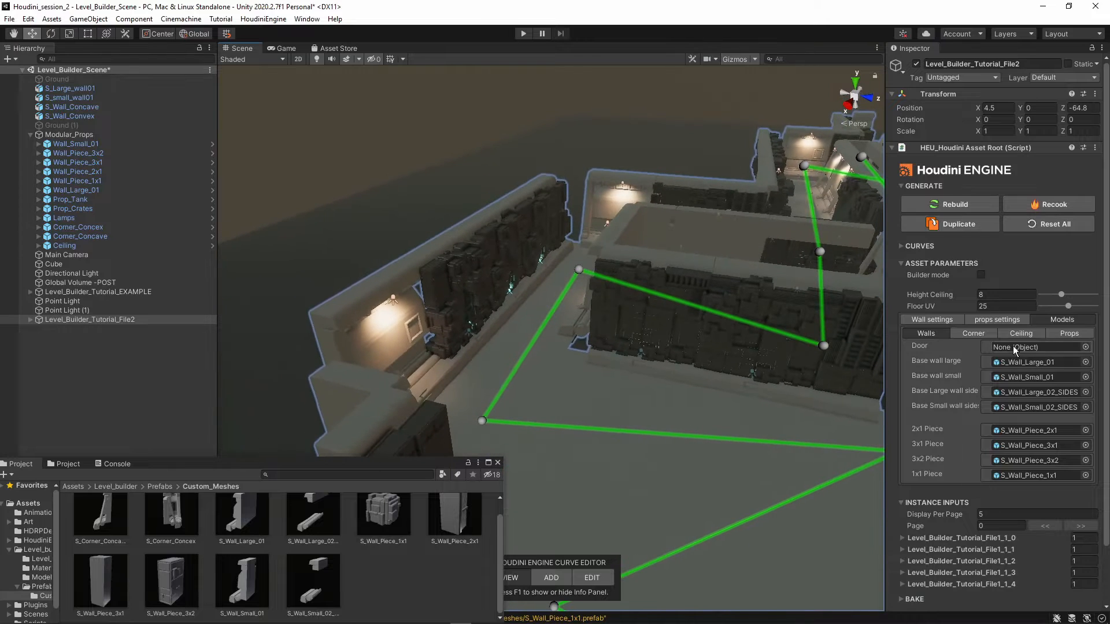
Assign S_Corner_Concave as the asset's concave corner model and S_Corner_Concex as its convex corner model.
{"action": "left_click", "coordinate": [983, 335]}
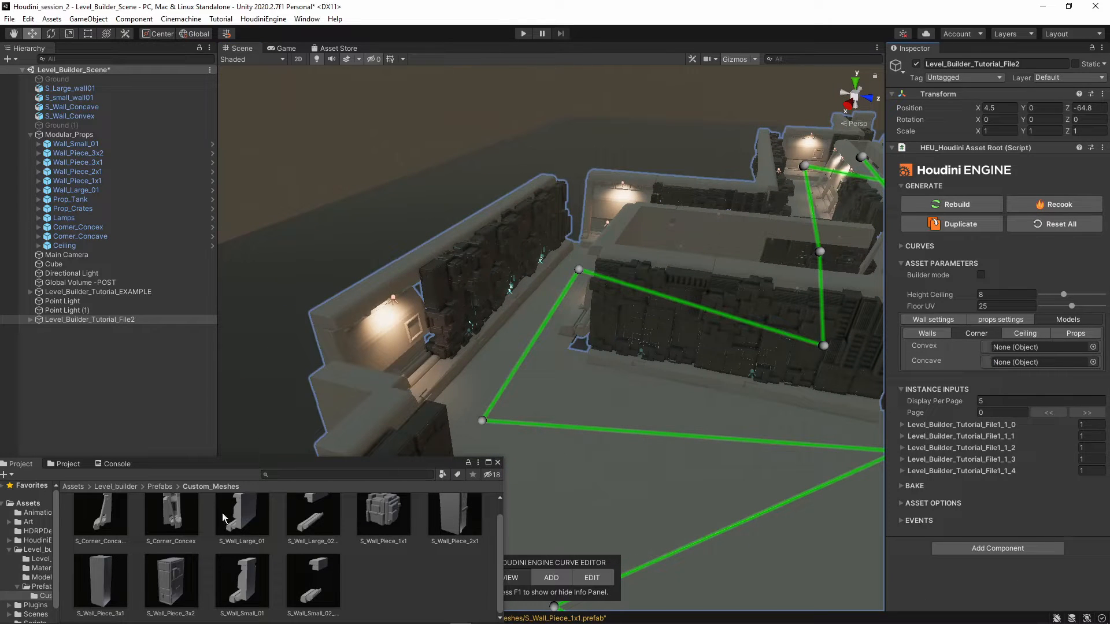
{"action": "left_click_drag", "start_coordinate": [97, 529], "coordinate": [1017, 366]}
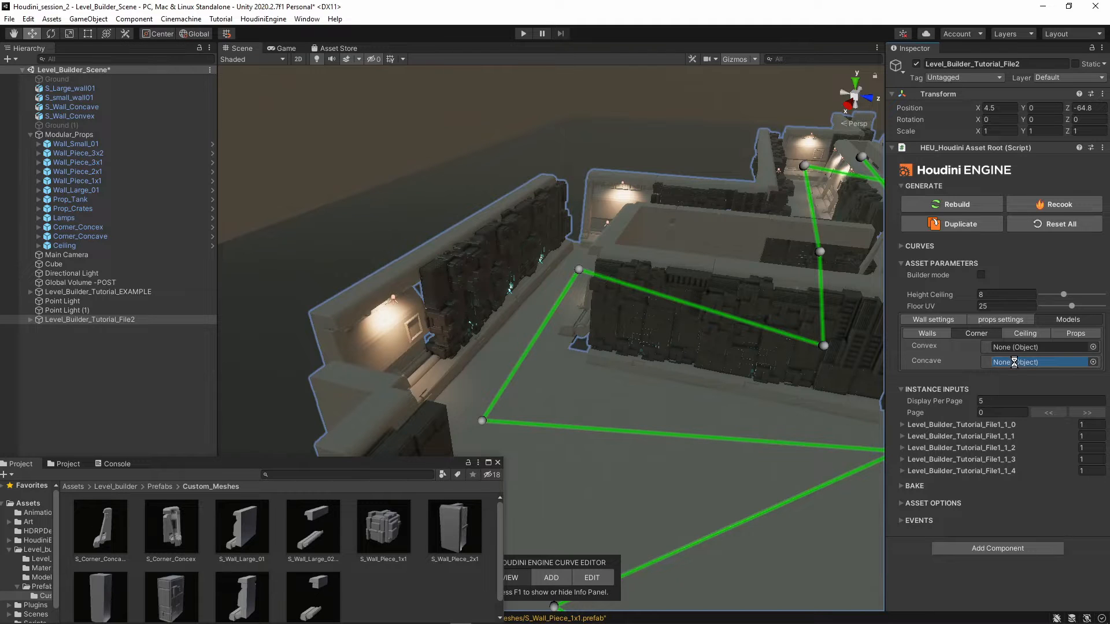
{"action": "left_click_drag", "start_coordinate": [194, 525], "coordinate": [825, 337]}
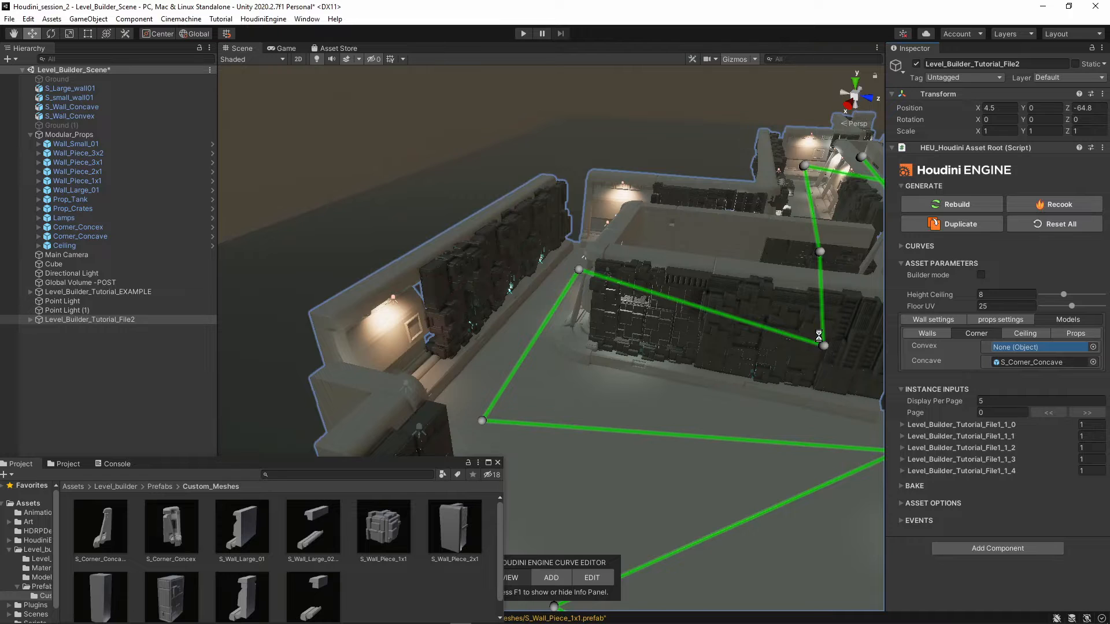
{"action": "left_click", "coordinate": [392, 589]}
Shrink the project panel and hide the scene gizmos to view the generated walls and corners up close.
{"action": "right_click_drag", "start_coordinate": [604, 371], "coordinate": [659, 370]}
{"action": "left_click_drag", "start_coordinate": [368, 463], "coordinate": [360, 596]}
{"action": "right_click_drag", "start_coordinate": [445, 452], "coordinate": [503, 382]}
{"action": "key", "text": "w"}
{"action": "left_click", "coordinate": [566, 455]}
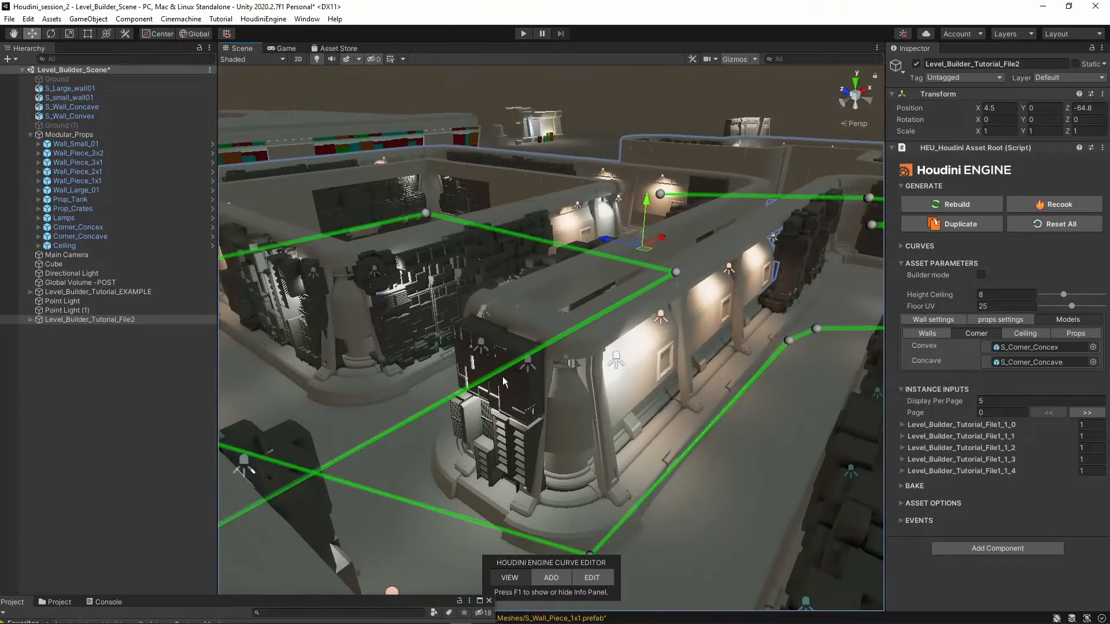
{"action": "left_click", "coordinate": [734, 59]}
{"action": "right_click_drag", "start_coordinate": [728, 89], "coordinate": [823, 310]}
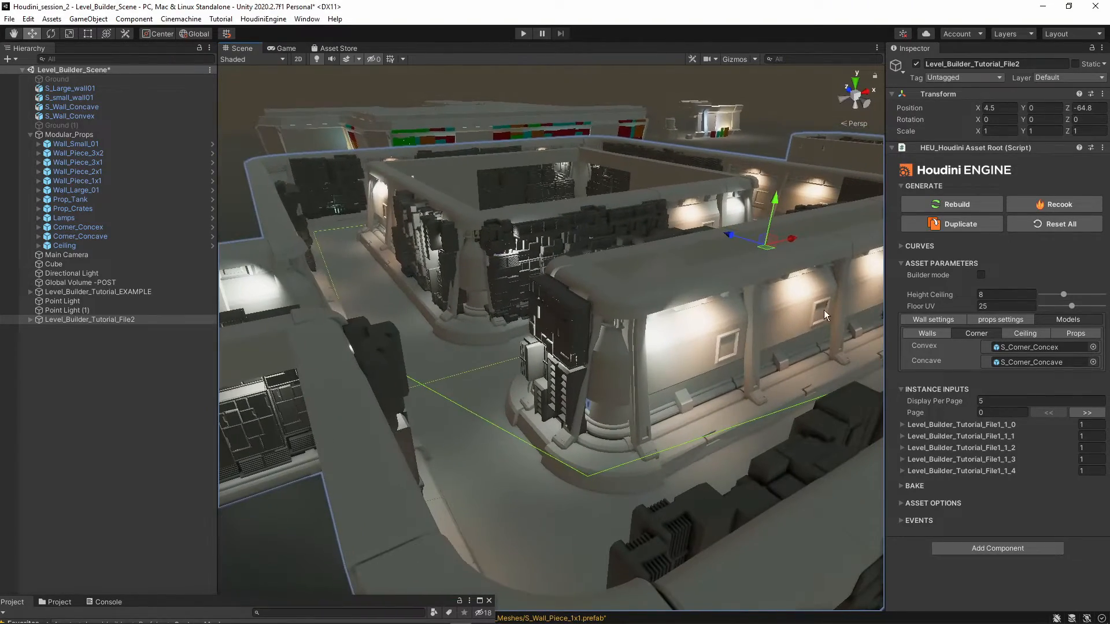
Set the seed in the asset's wall settings to 63 and inspect the regenerated walls.
{"action": "left_click", "coordinate": [926, 321]}
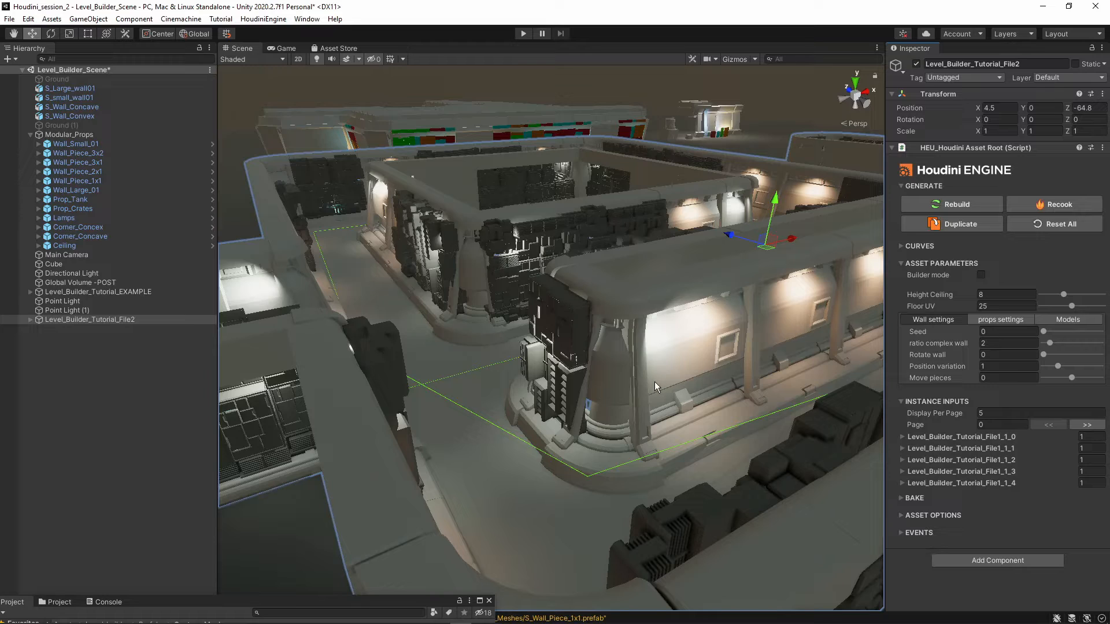
{"action": "right_click_drag", "start_coordinate": [635, 359], "coordinate": [699, 373]}
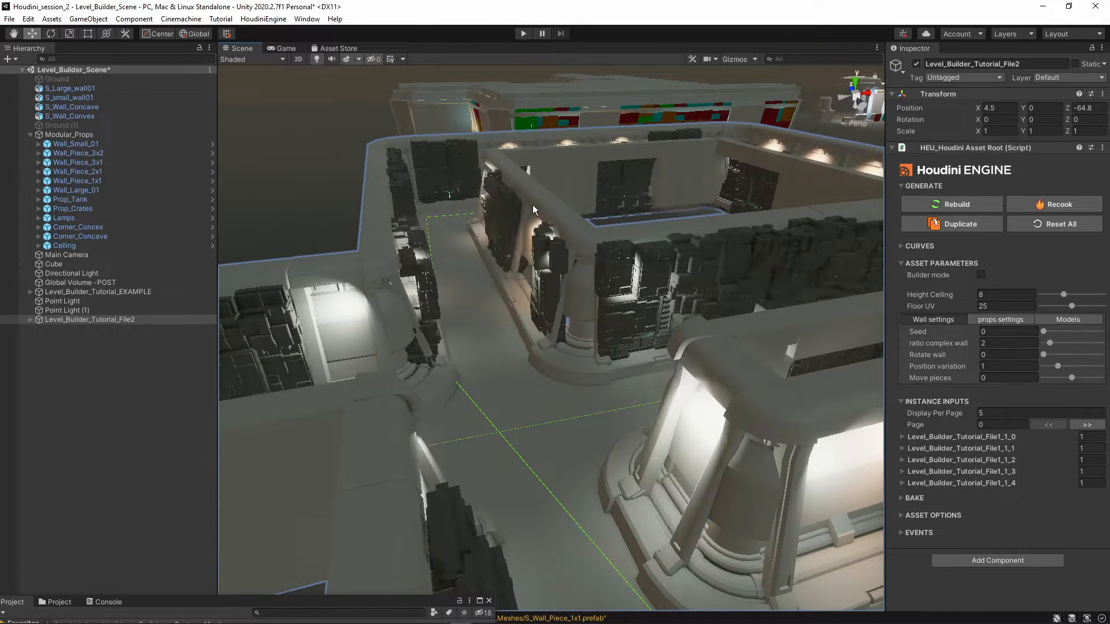
{"action": "right_click_drag", "start_coordinate": [500, 220], "coordinate": [570, 294]}
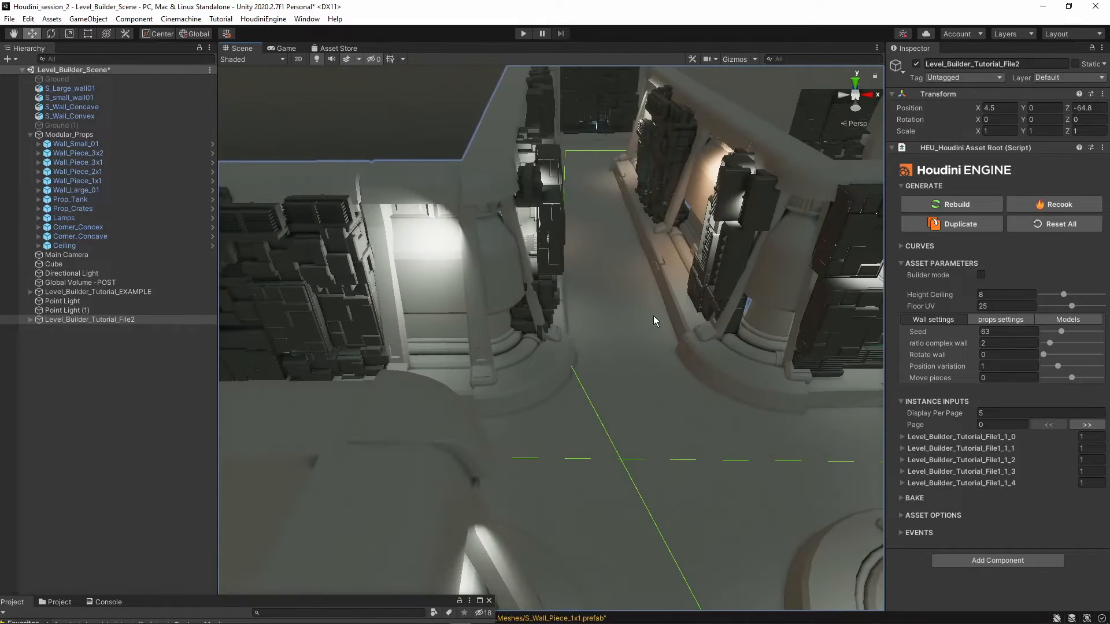
{"action": "scroll", "coordinate": [654, 316], "scroll_direction": "down", "scroll_amount": 5}
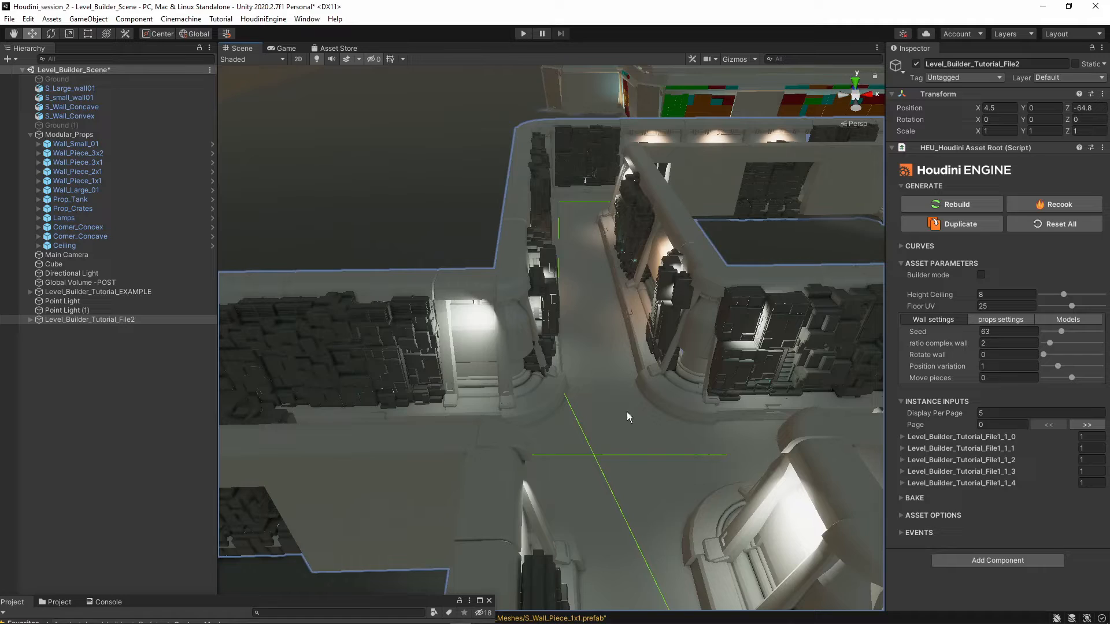
{"action": "right_click_drag", "start_coordinate": [627, 411], "coordinate": [517, 484]}
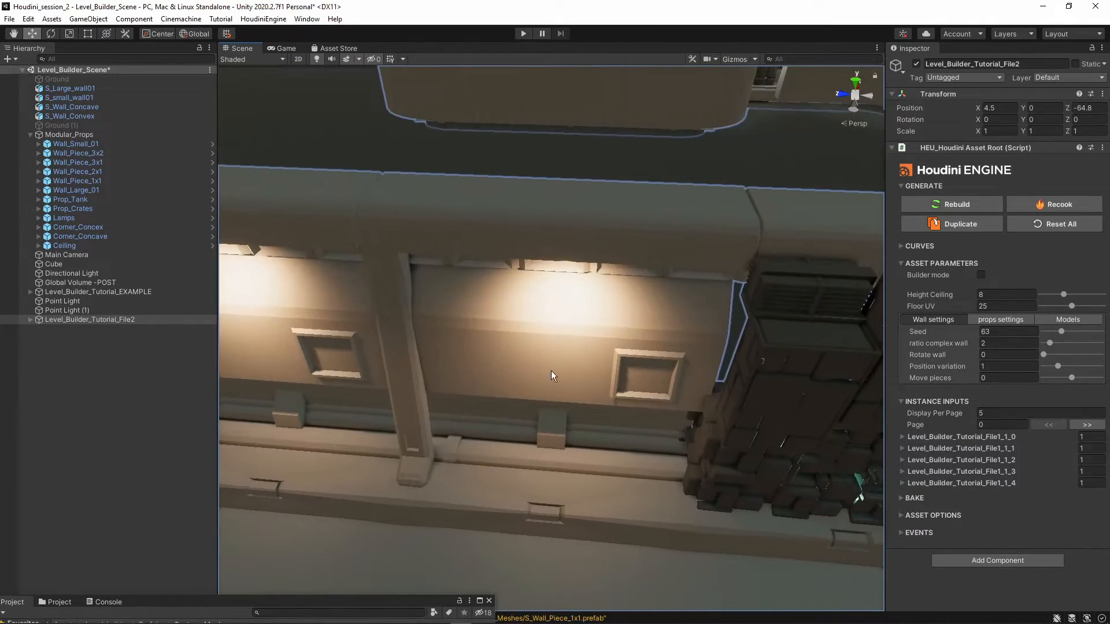
{"action": "right_click_drag", "start_coordinate": [552, 375], "coordinate": [551, 189]}
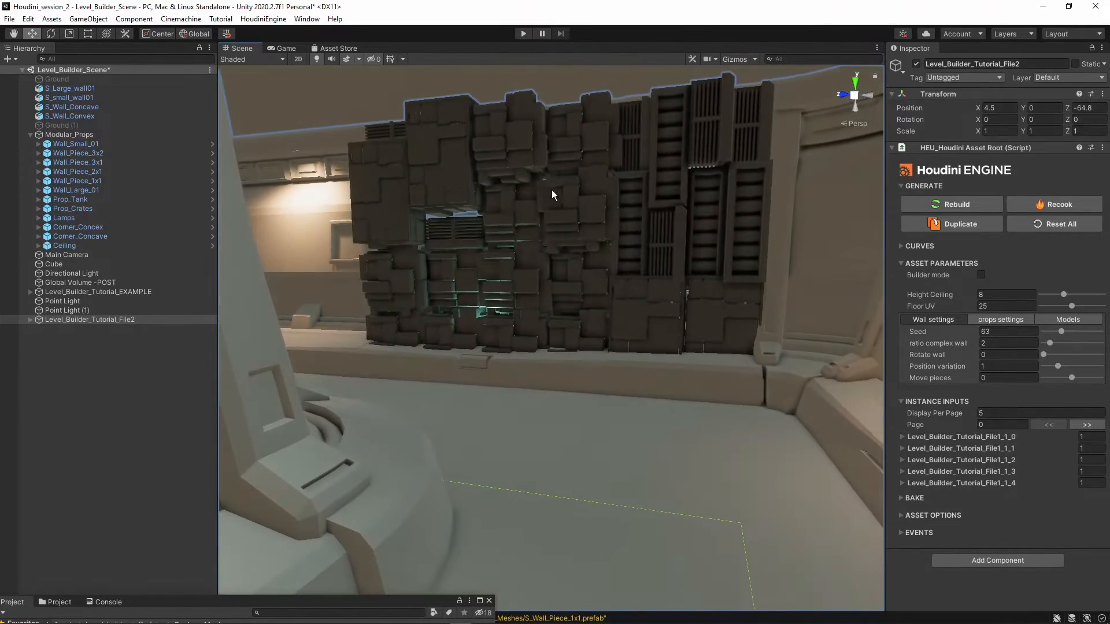
{"action": "right_click_drag", "start_coordinate": [570, 311], "coordinate": [555, 370]}
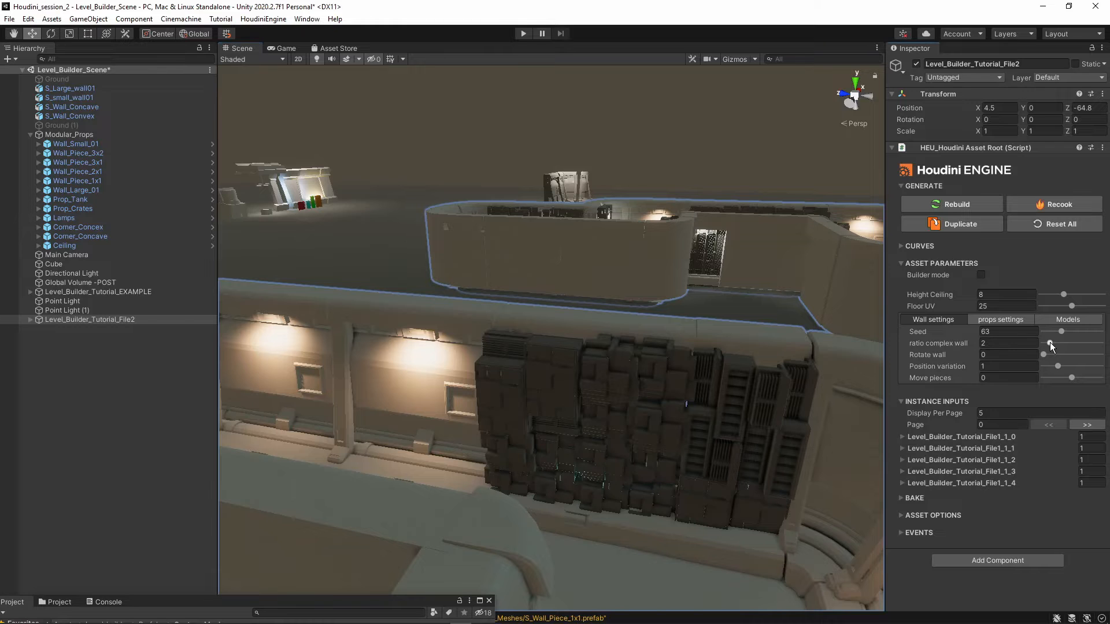
Set the ratio of complex walls to 7 and view the enclosed room's outer walls.
{"action": "left_click", "coordinate": [1083, 343]}
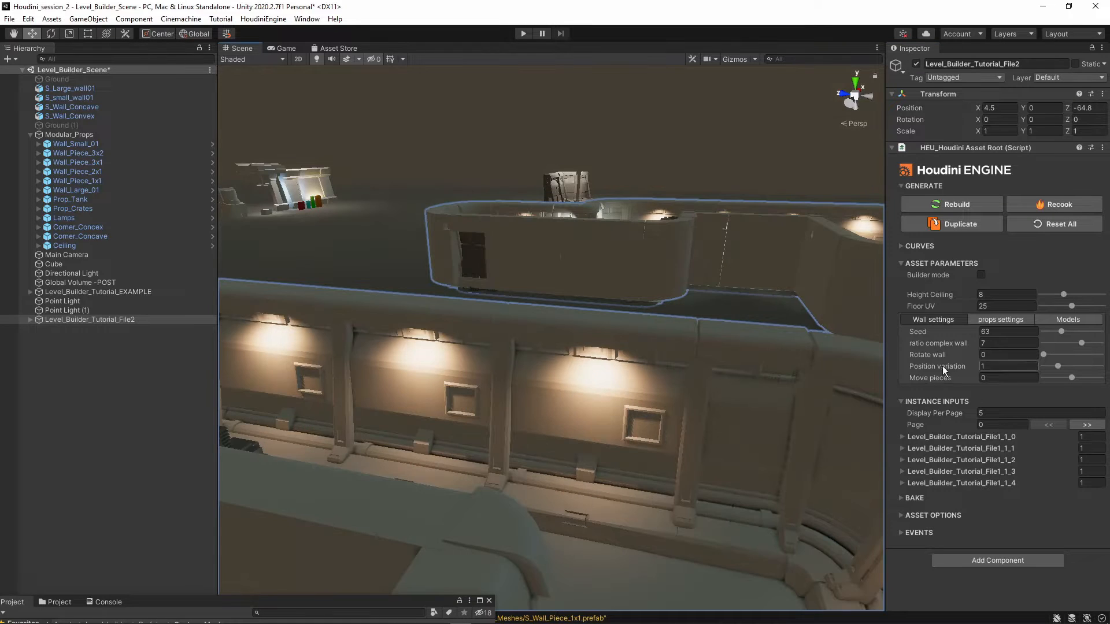
{"action": "left_click_drag", "start_coordinate": [679, 404], "coordinate": [393, 382], "text": "alt"}
{"action": "left_click_drag", "start_coordinate": [688, 357], "coordinate": [646, 354], "text": "alt"}
{"action": "right_click_drag", "start_coordinate": [645, 353], "coordinate": [652, 268]}
{"action": "key", "text": "w"}
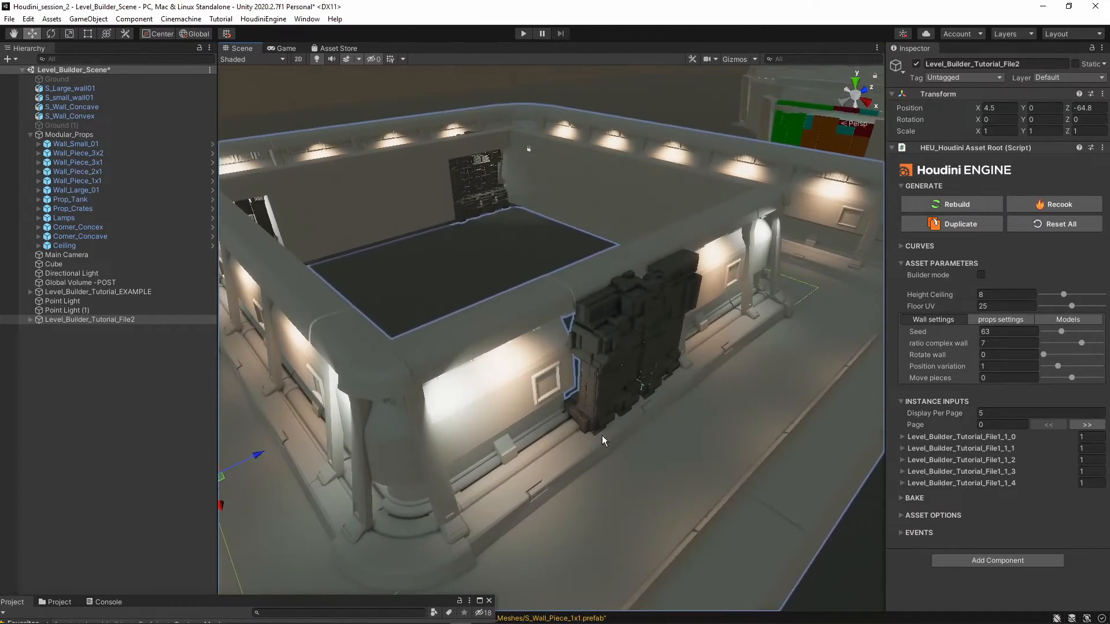
Set the wall rotation to 15 while viewing the complex wall section up close from inside the corridor.
{"action": "key", "text": "w"}
{"action": "right_click_drag", "start_coordinate": [603, 439], "coordinate": [616, 365]}
{"action": "key", "text": "w"}
{"action": "key", "text": "s"}
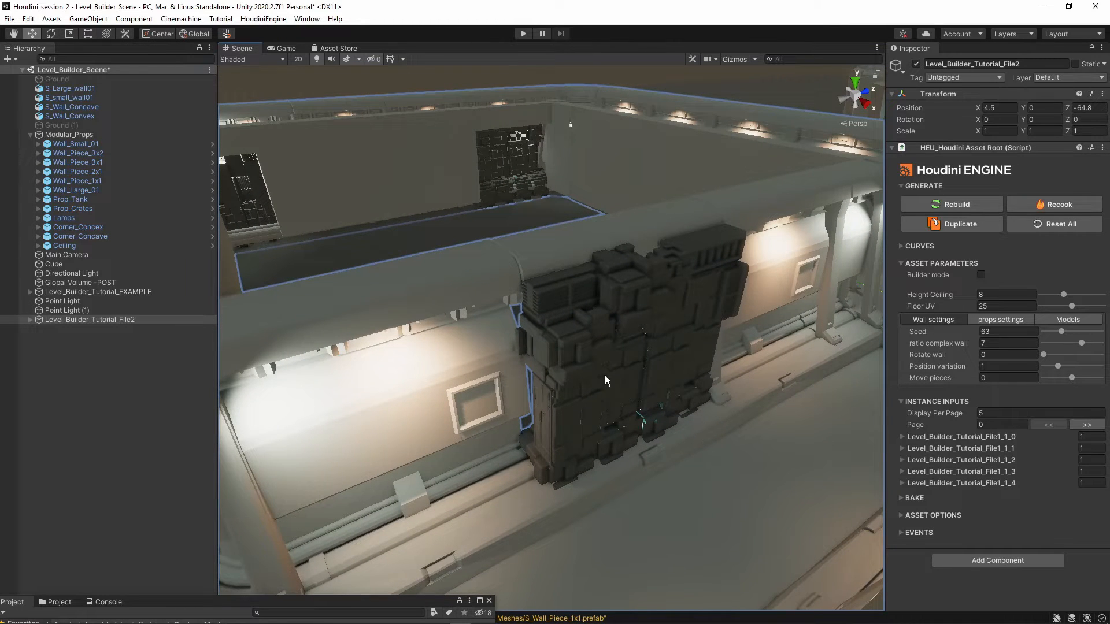
{"action": "left_click_drag", "start_coordinate": [604, 376], "coordinate": [667, 185], "text": "alt"}
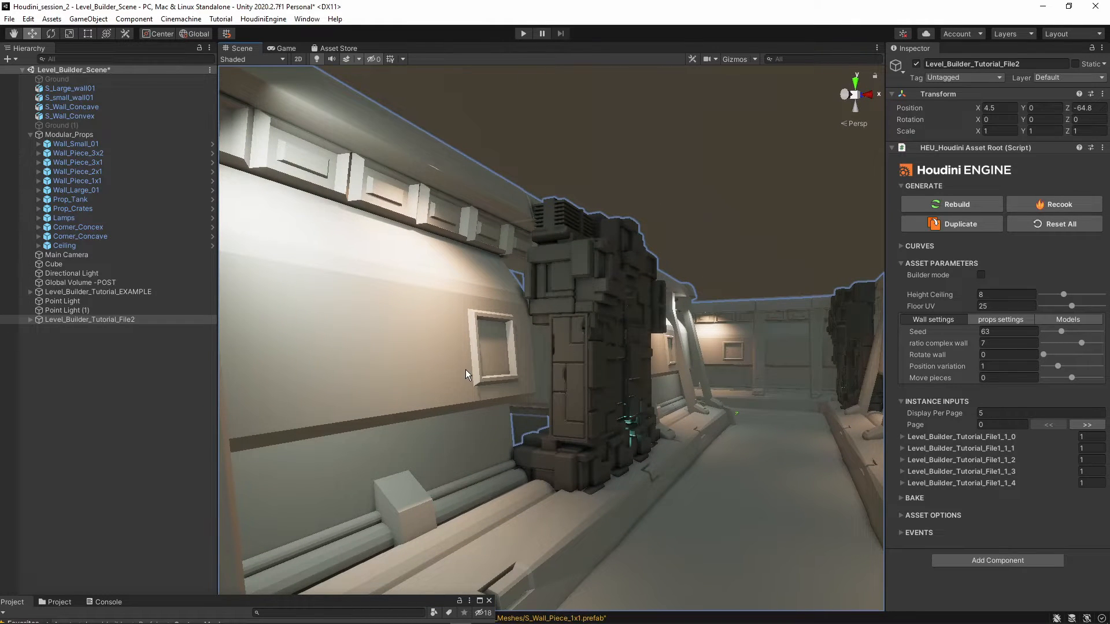
{"action": "left_click", "coordinate": [1055, 355]}
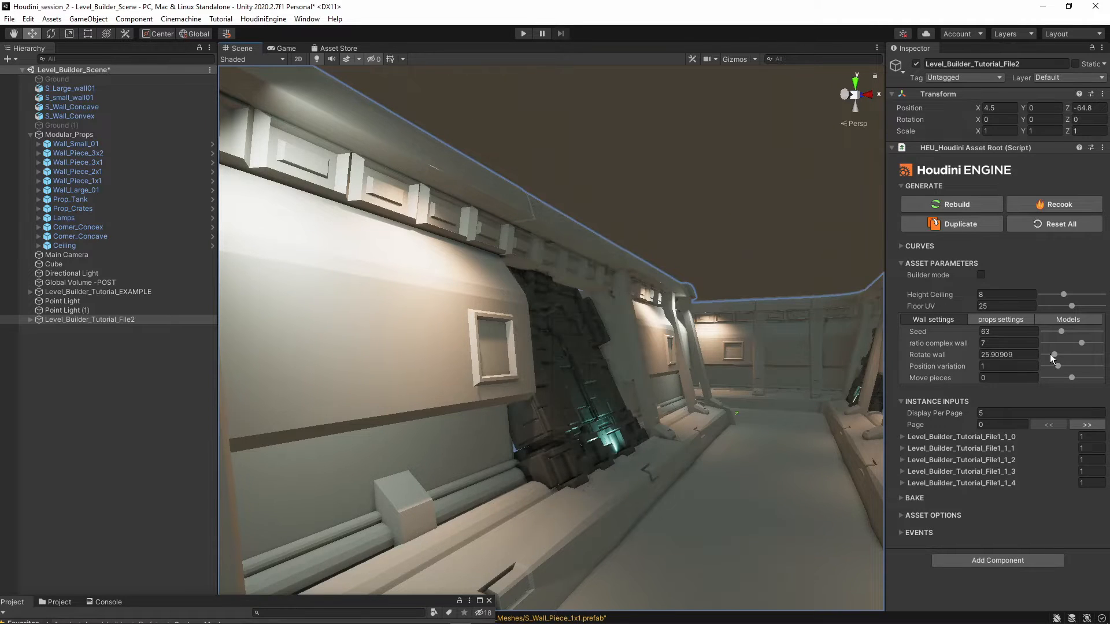
{"action": "left_click", "coordinate": [1049, 355]}
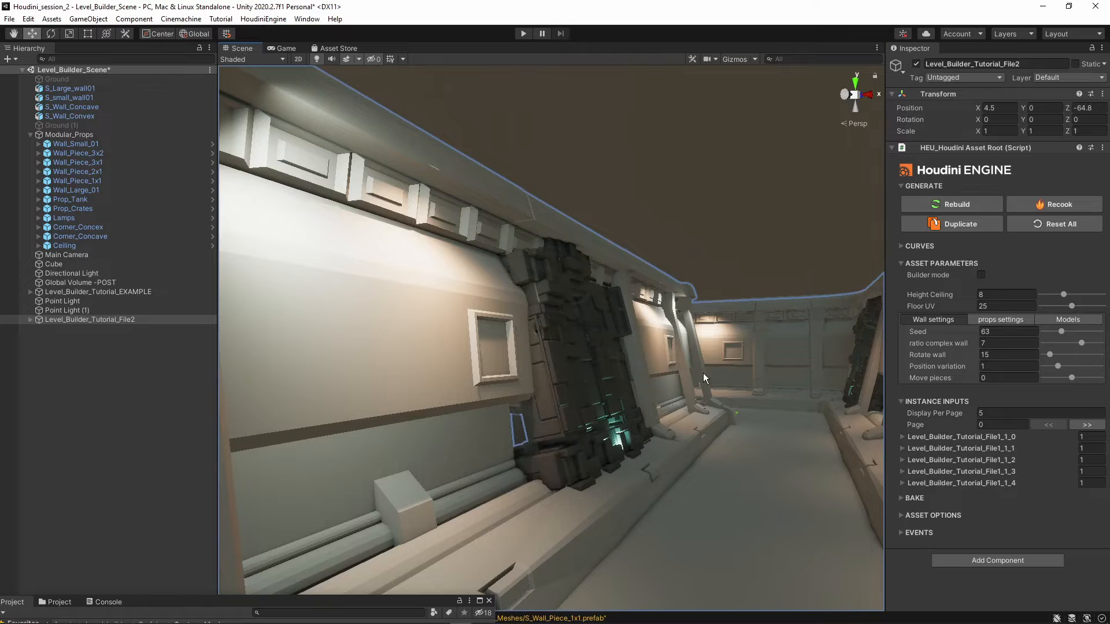
{"action": "right_click_drag", "start_coordinate": [703, 376], "coordinate": [555, 375]}
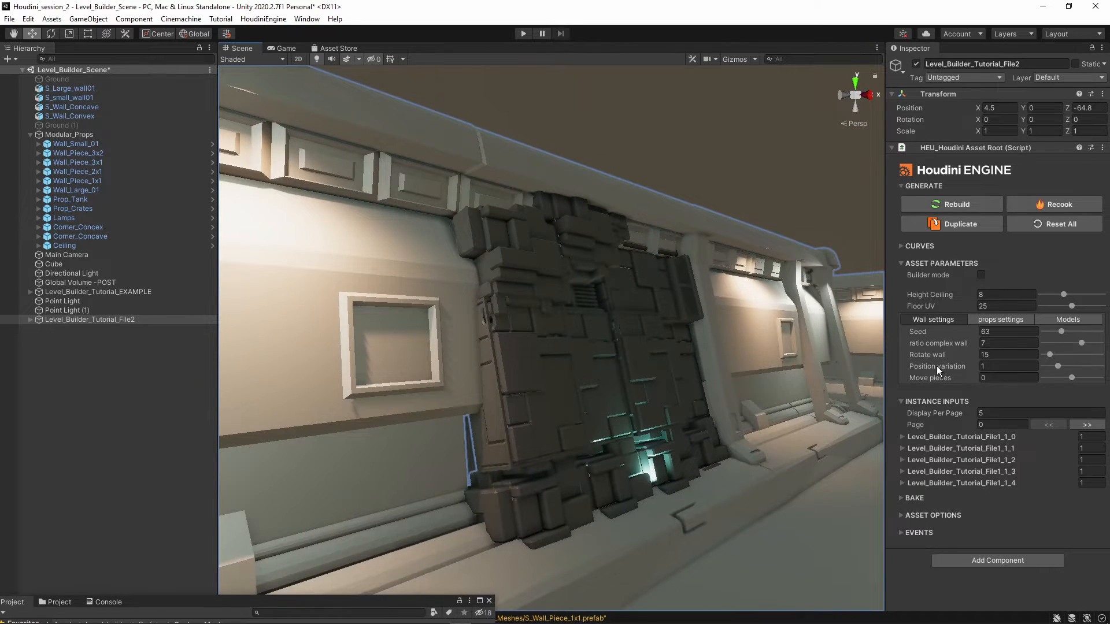
Try a position variation of 1.939394 and examine individual pieces of the complex wall.
{"action": "right_click_drag", "start_coordinate": [641, 374], "coordinate": [694, 372]}
{"action": "key", "text": "w"}
{"action": "left_click", "coordinate": [1071, 365]}
{"action": "left_click", "coordinate": [437, 192]}
{"action": "left_click", "coordinate": [695, 372]}
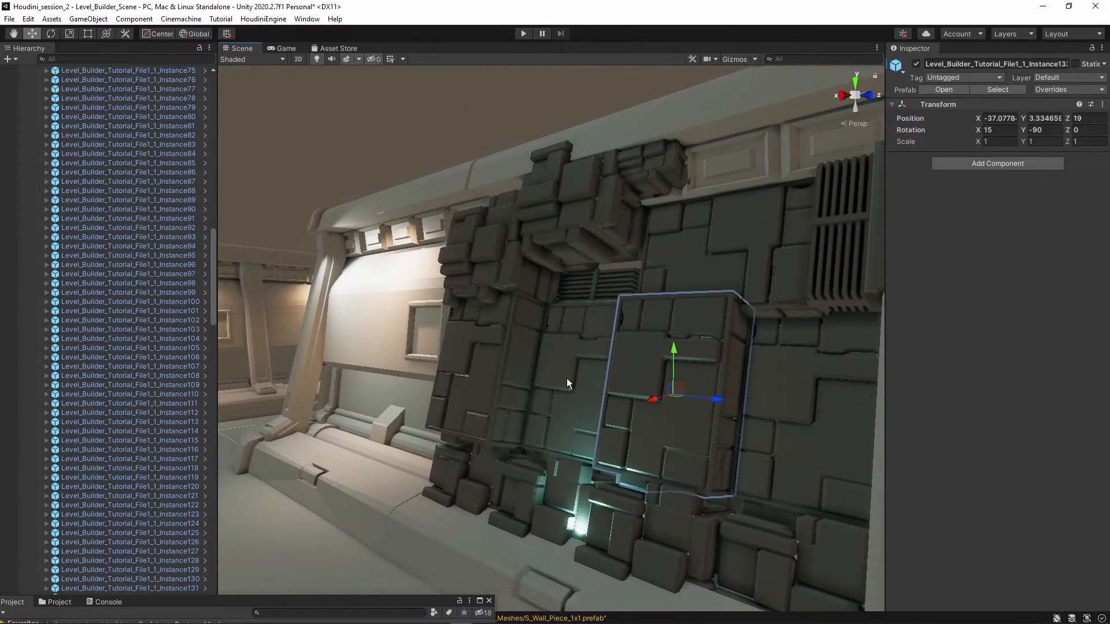
{"action": "left_click", "coordinate": [460, 370]}
{"action": "left_click", "coordinate": [527, 252]}
{"action": "right_click_drag", "start_coordinate": [576, 267], "coordinate": [449, 391]}
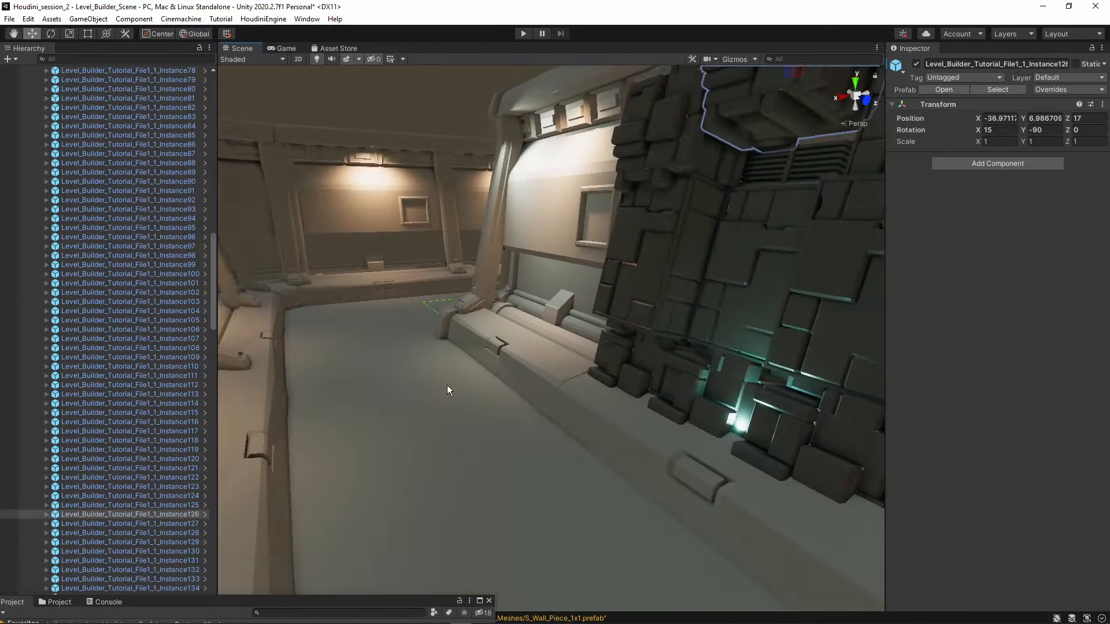
{"action": "left_click", "coordinate": [400, 424]}
{"action": "left_click_drag", "start_coordinate": [470, 420], "coordinate": [672, 377], "text": "alt"}
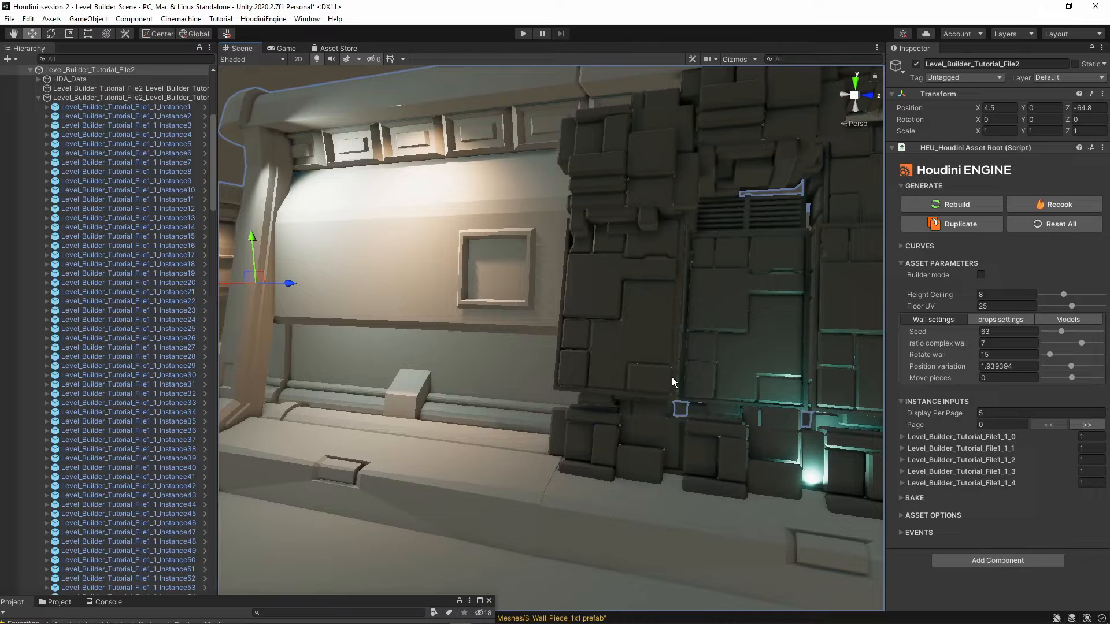
Set the position variation to 1.212121 and the wall pieces' movement offset to -1.
{"action": "left_click", "coordinate": [1061, 367]}
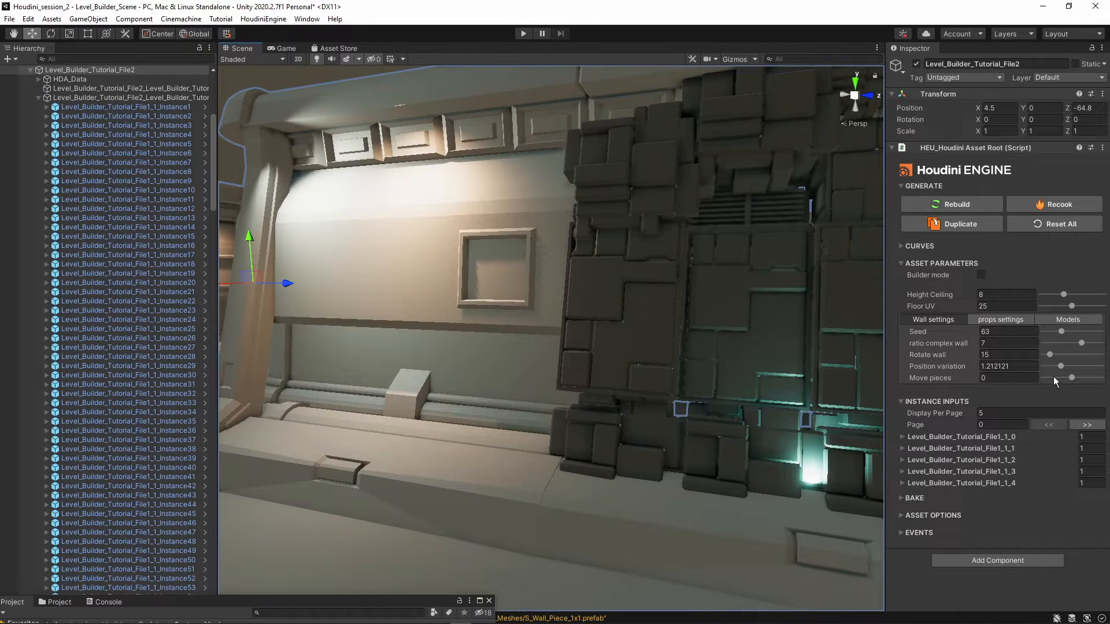
{"action": "left_click", "coordinate": [1054, 377]}
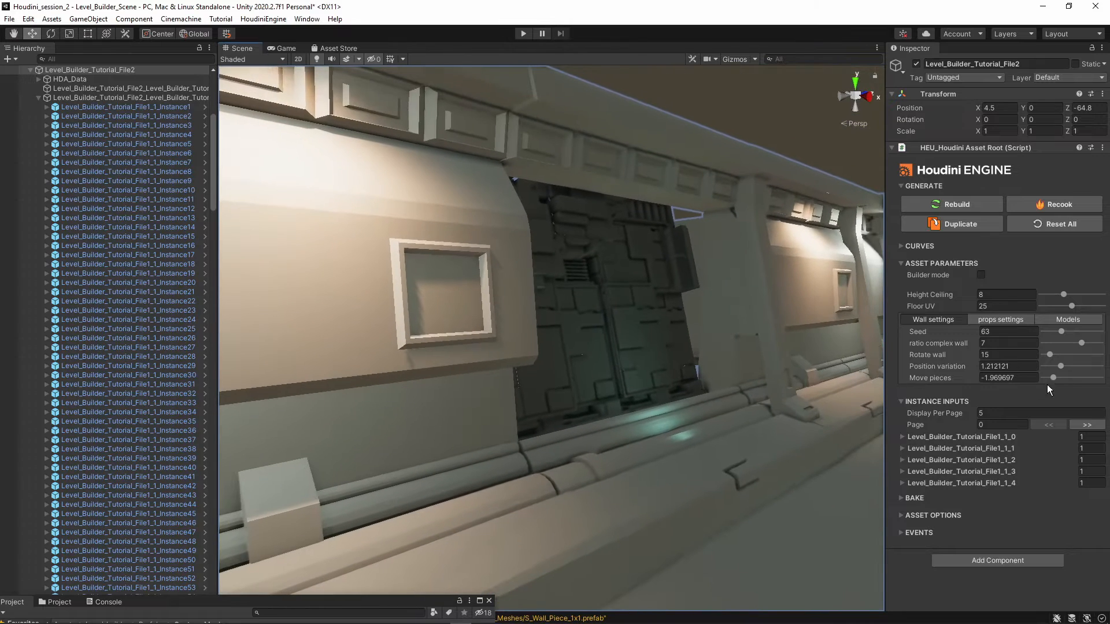
{"action": "left_click", "coordinate": [1061, 378]}
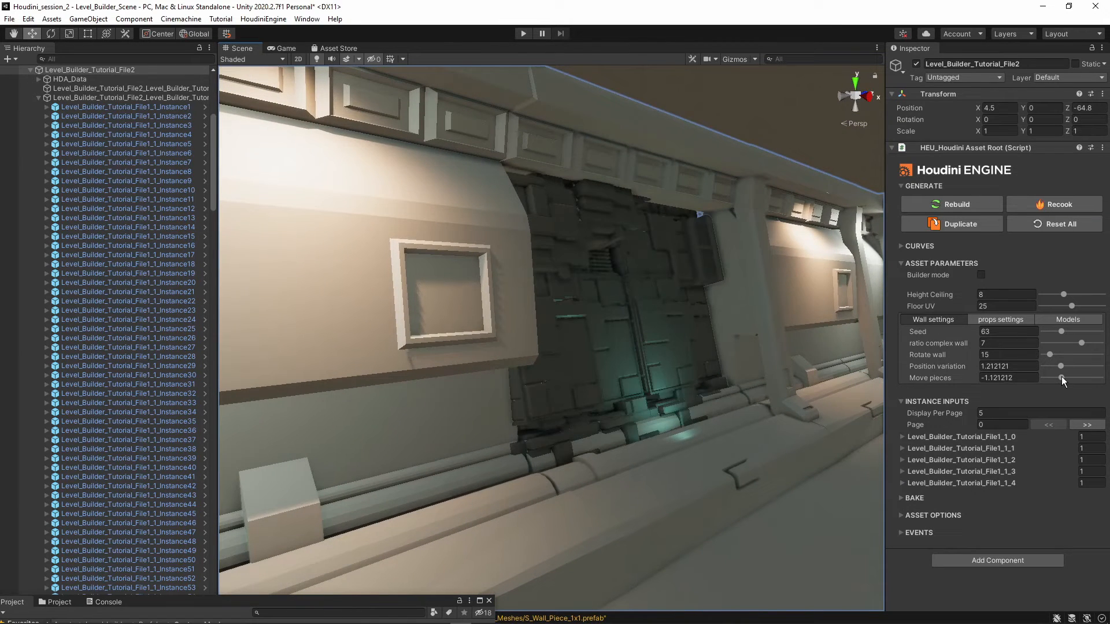
{"action": "left_click", "coordinate": [1021, 379]}
{"action": "type", "text": "-1"}
{"action": "key", "text": "Return"}
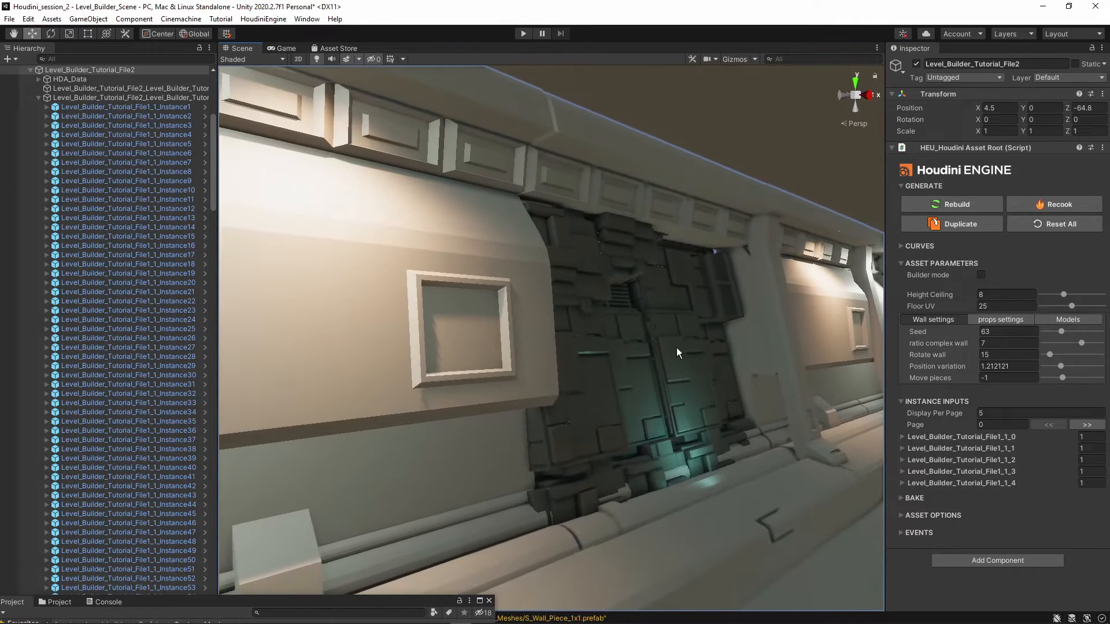
Examine the recessed wall pieces along the corridors and the list of generated instances under Level_Builder_Tutorial_File2.
{"action": "left_click", "coordinate": [816, 125]}
{"action": "right_click_drag", "start_coordinate": [817, 125], "coordinate": [771, 302]}
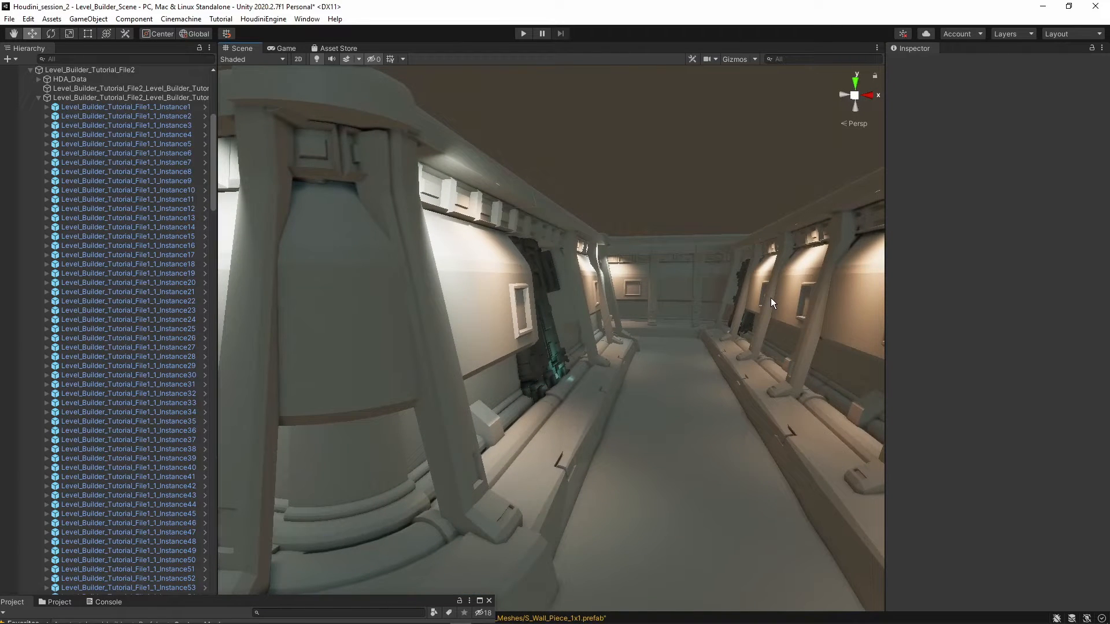
{"action": "key", "text": "w"}
{"action": "right_click_drag", "start_coordinate": [641, 339], "coordinate": [361, 341]}
{"action": "right_click_drag", "start_coordinate": [707, 377], "coordinate": [471, 508]}
{"action": "left_click", "coordinate": [394, 499]}
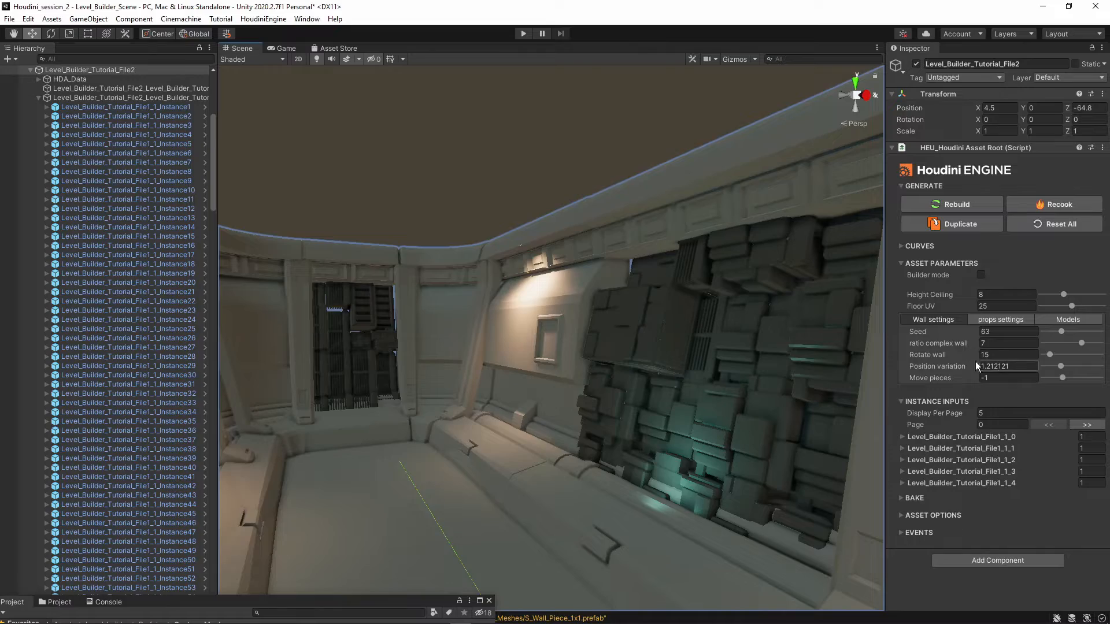
{"action": "right_click_drag", "start_coordinate": [484, 362], "coordinate": [669, 450]}
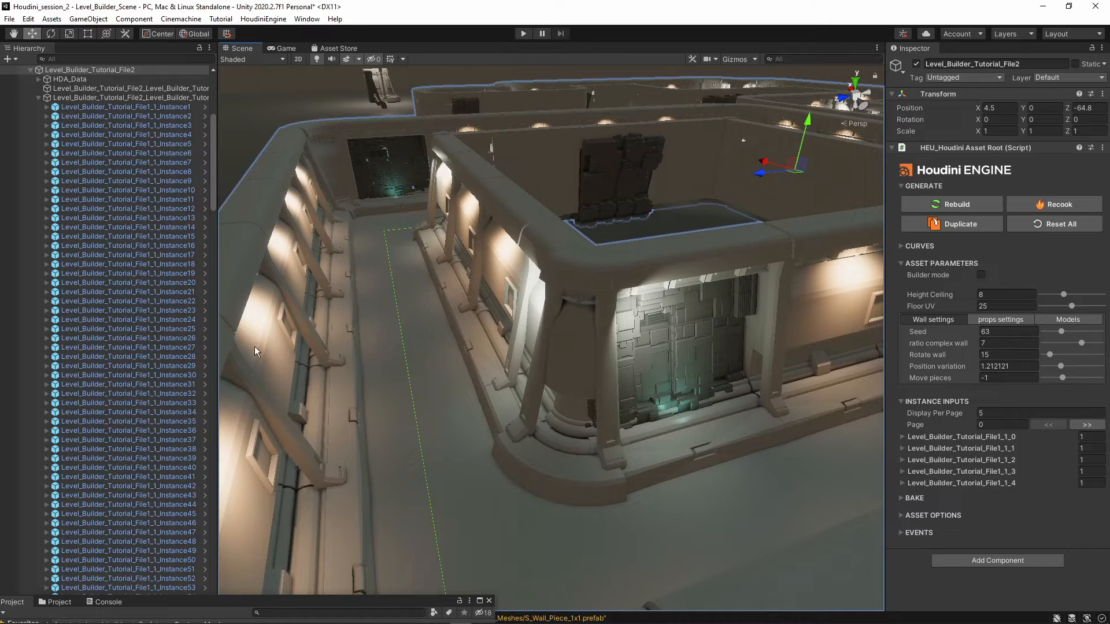
{"action": "scroll", "coordinate": [139, 328], "scroll_direction": "down", "scroll_amount": 8}
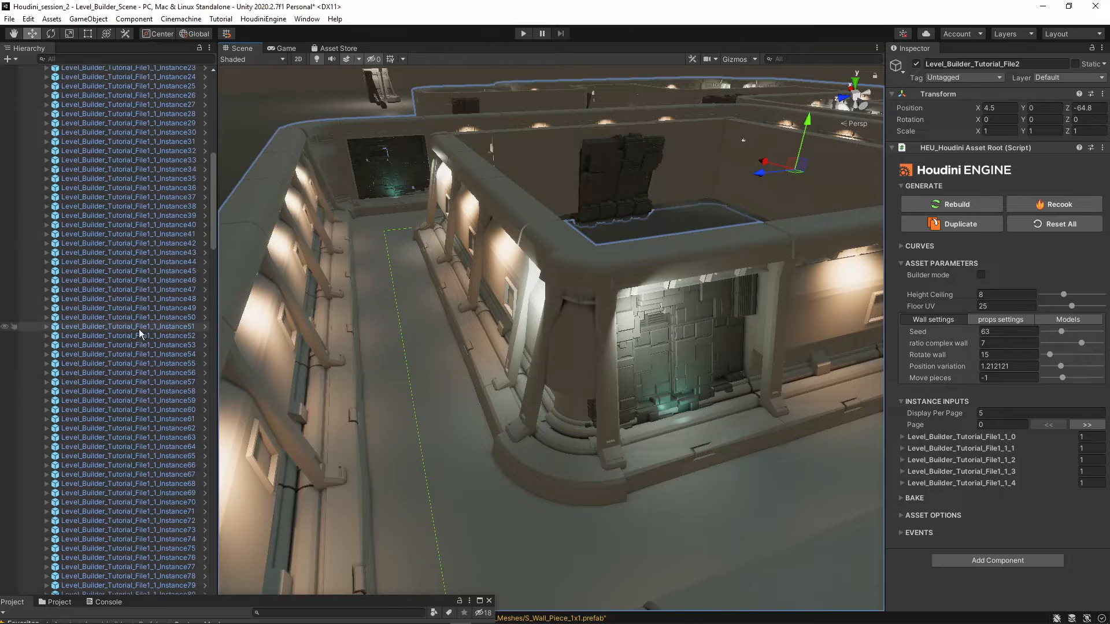
{"action": "scroll", "coordinate": [142, 350], "scroll_direction": "down", "scroll_amount": 20}
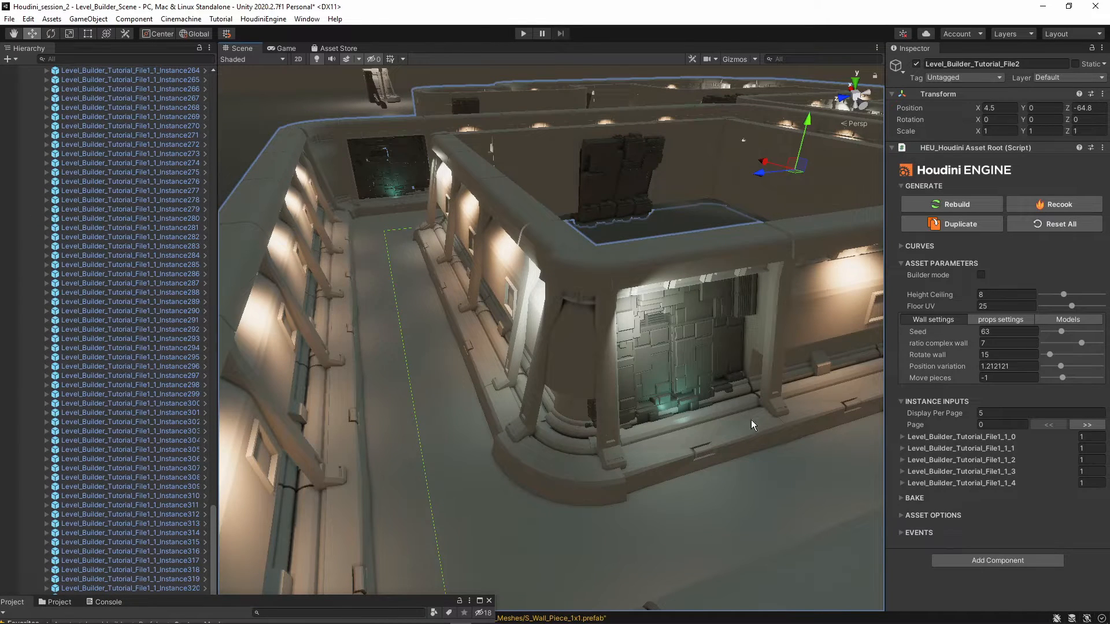
Open the S_Wall_Piece_3x2 prefab from a panel in the complex wall, with its surroundings shown in gray.
{"action": "key", "text": "w"}
{"action": "right_click_drag", "start_coordinate": [709, 401], "coordinate": [631, 322]}
{"action": "left_click", "coordinate": [573, 326]}
{"action": "key", "text": "w"}
{"action": "key", "text": "d"}
{"action": "key", "text": "s"}
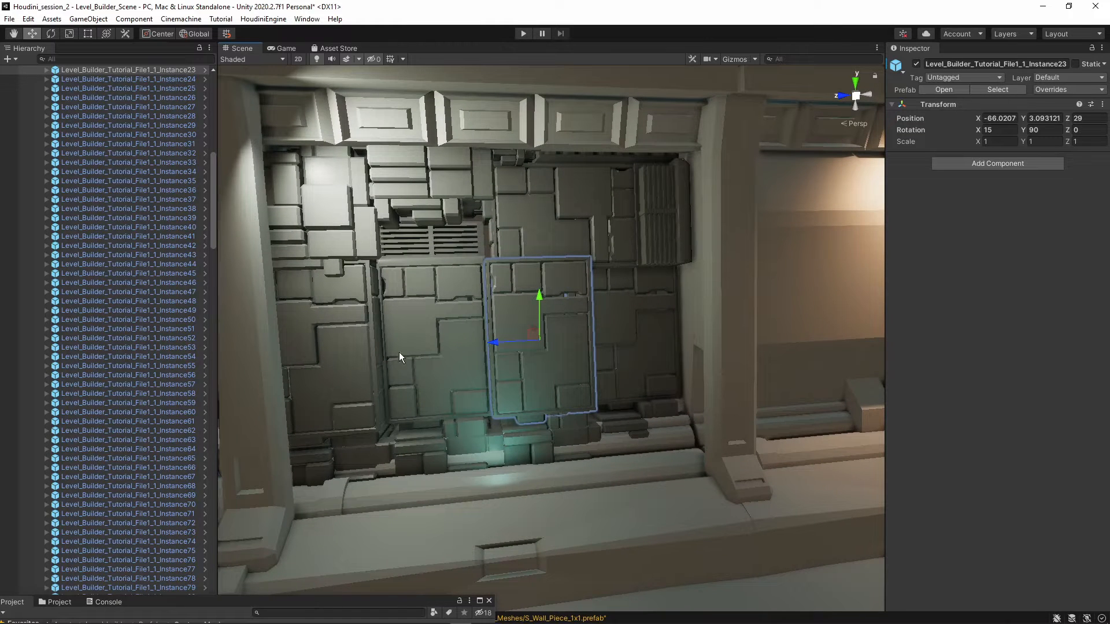
{"action": "left_click", "coordinate": [203, 71]}
{"action": "left_click", "coordinate": [715, 73]}
{"action": "left_click_drag", "start_coordinate": [636, 250], "coordinate": [721, 164], "text": "alt"}
{"action": "left_click_drag", "start_coordinate": [702, 258], "coordinate": [636, 257], "text": "alt"}
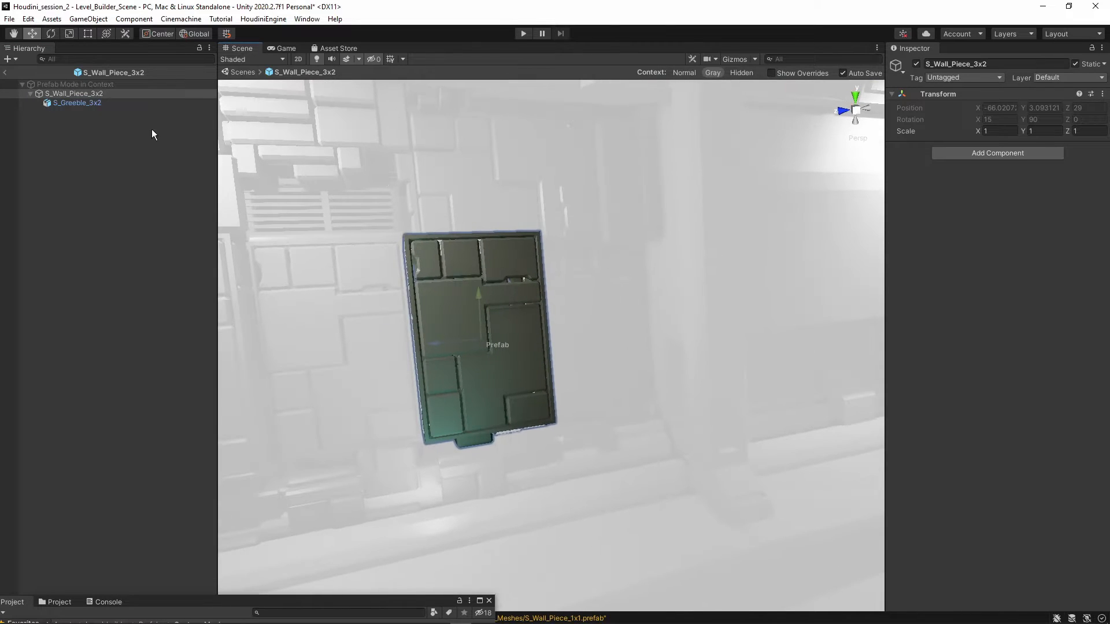
Show the prefab's surroundings normally and scale its S_Greeble_3x2 mesh down uniformly to about 0.587.
{"action": "left_click", "coordinate": [89, 102]}
{"action": "left_click_drag", "start_coordinate": [569, 257], "coordinate": [554, 519], "text": "alt"}
{"action": "key", "text": "r"}
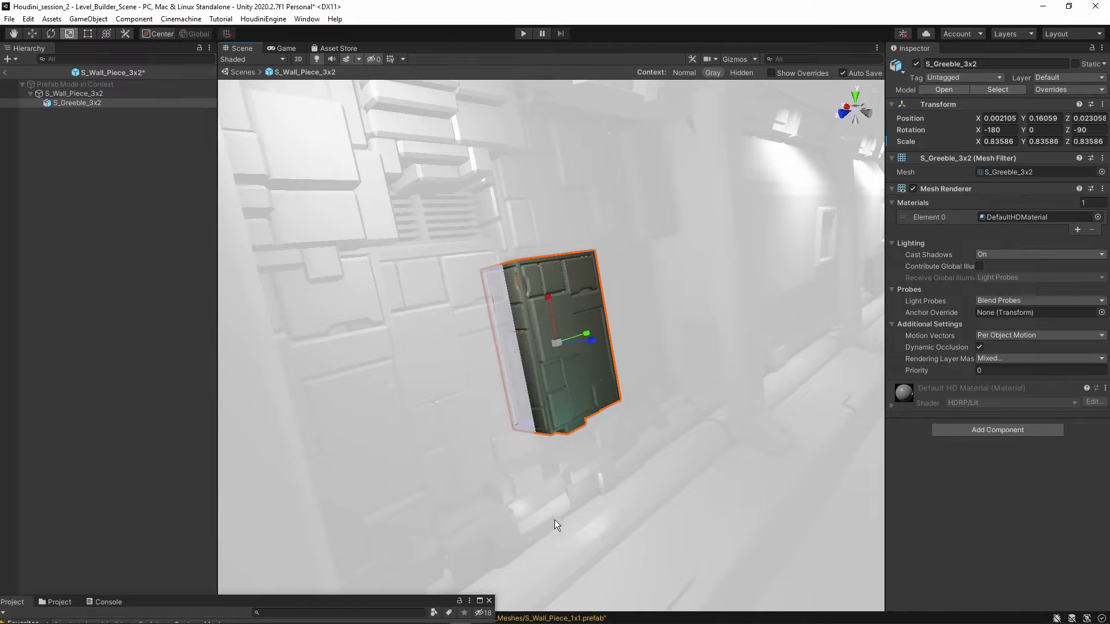
{"action": "left_click", "coordinate": [684, 72]}
{"action": "left_click_drag", "start_coordinate": [671, 185], "coordinate": [616, 276], "text": "alt"}
{"action": "middle_click_drag", "start_coordinate": [617, 272], "coordinate": [633, 273]}
{"action": "left_click_drag", "start_coordinate": [594, 333], "coordinate": [576, 364]}
{"action": "left_click_drag", "start_coordinate": [552, 267], "coordinate": [616, 261], "text": "alt"}
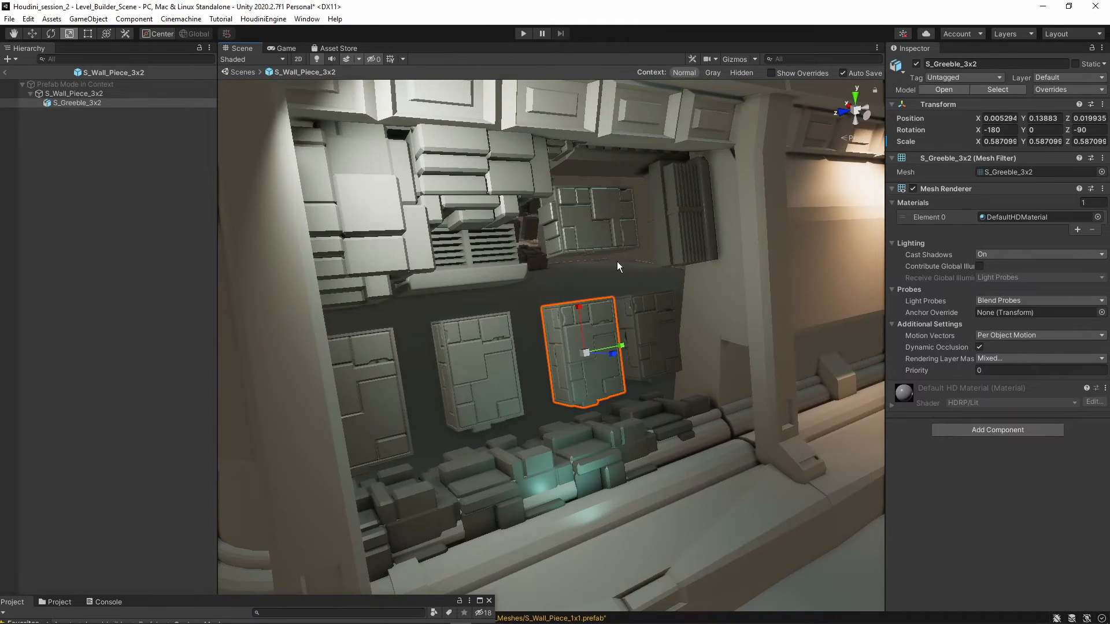
Scale the S_Greeble_3x2 mesh up uniformly to 1.012864 and return from the prefab to the scene.
{"action": "left_click_drag", "start_coordinate": [584, 356], "coordinate": [554, 330]}
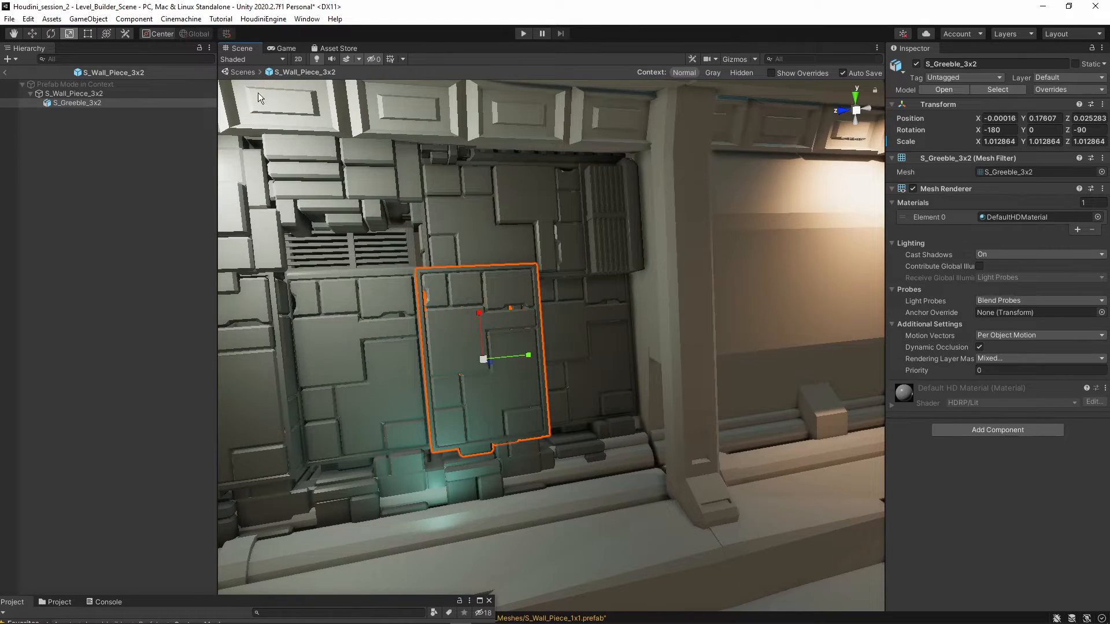
{"action": "left_click", "coordinate": [240, 71]}
{"action": "right_click_drag", "start_coordinate": [547, 272], "coordinate": [609, 314]}
{"action": "left_click", "coordinate": [526, 193]}
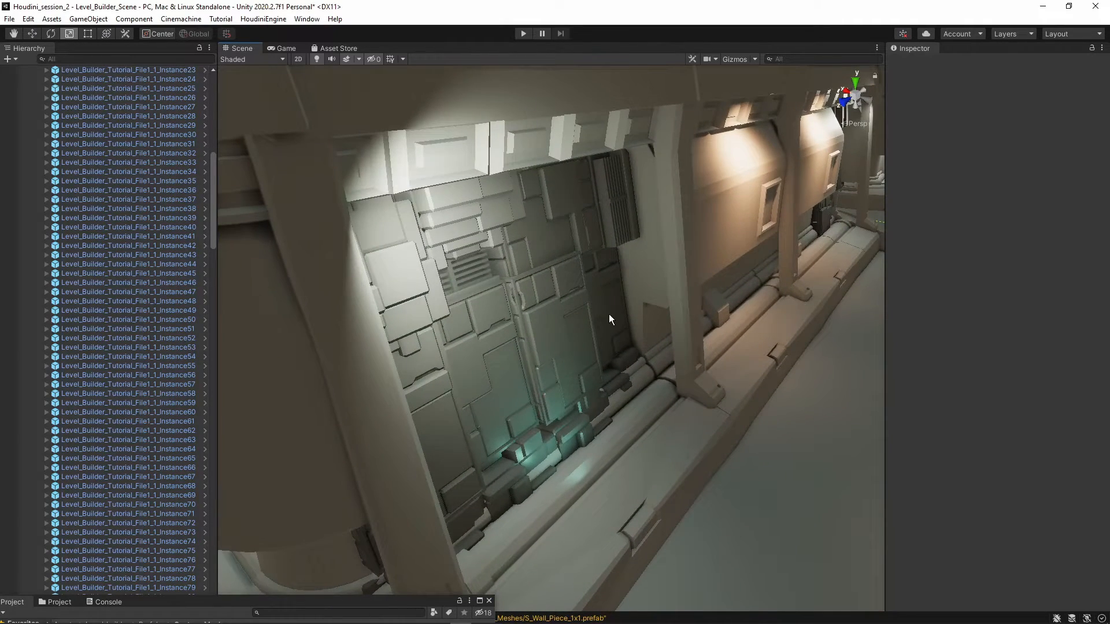
Select Level_Builder_Tutorial_File2, collapse its list of instances and view the whole level from above.
{"action": "key", "text": "s"}
{"action": "right_click_drag", "start_coordinate": [655, 381], "coordinate": [548, 367]}
{"action": "scroll", "coordinate": [91, 313], "scroll_direction": "up", "scroll_amount": 15}
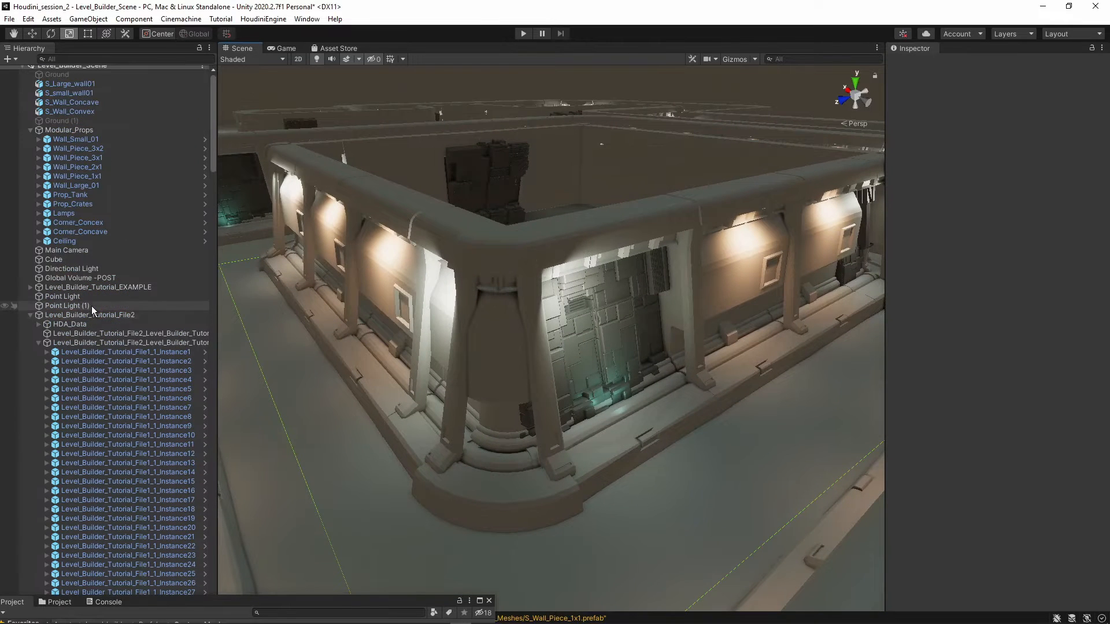
{"action": "left_click", "coordinate": [91, 315]}
{"action": "left_click", "coordinate": [31, 314]}
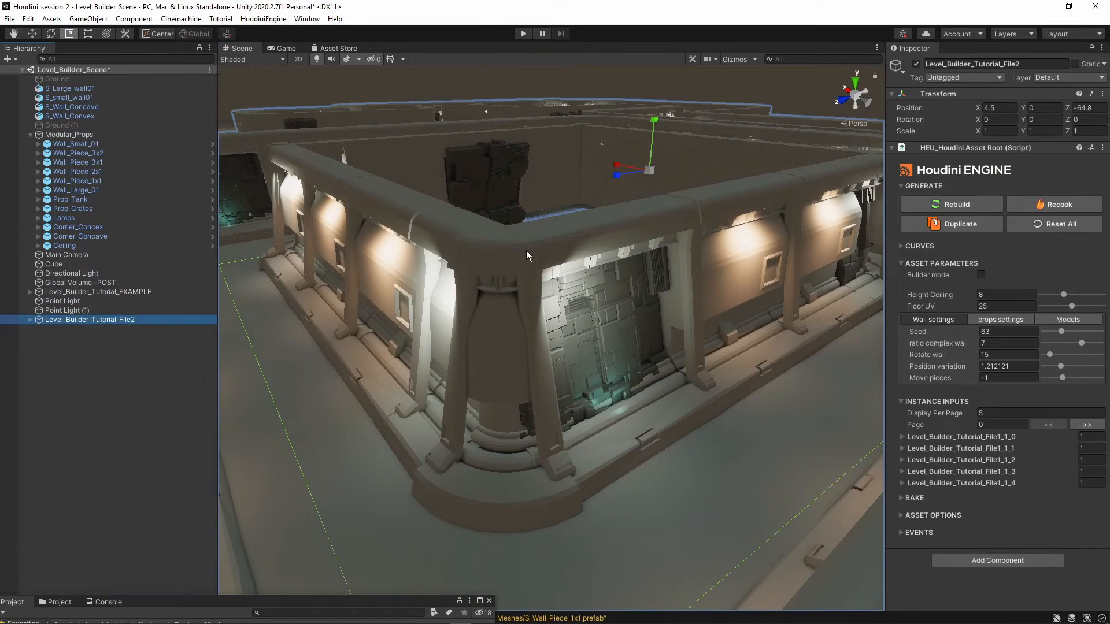
{"action": "right_click_drag", "start_coordinate": [527, 254], "coordinate": [595, 283]}
{"action": "key", "text": "s"}
{"action": "key", "text": "w"}
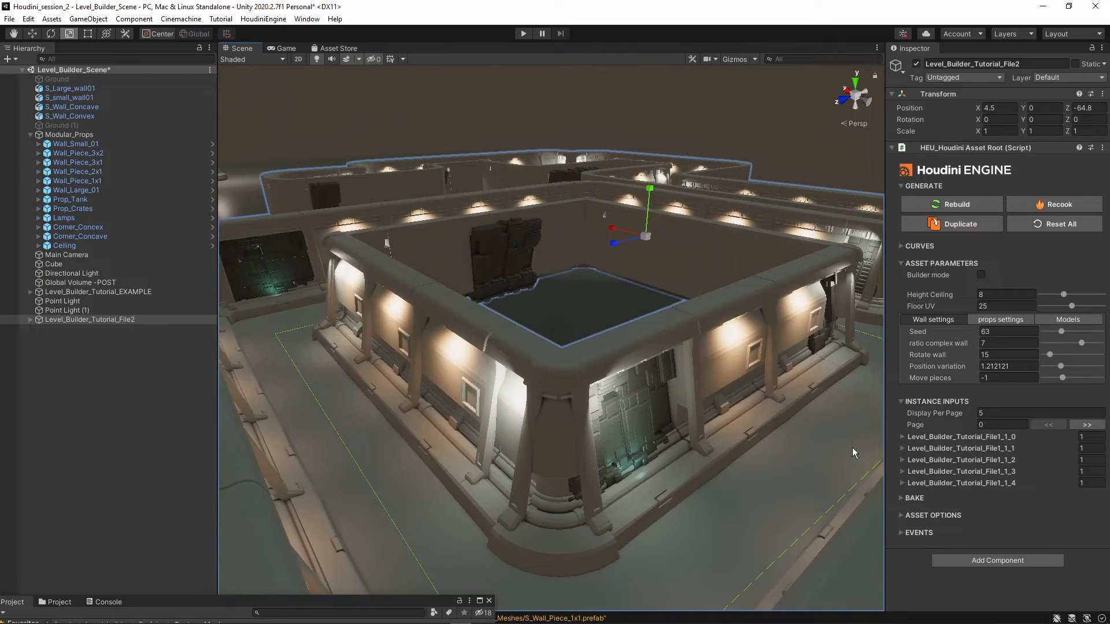
Expand the bake options of Level_Builder_Tutorial_File2 and review them with the level in view.
{"action": "left_click", "coordinate": [908, 498]}
{"action": "scroll", "coordinate": [948, 509], "scroll_direction": "down", "scroll_amount": 2}
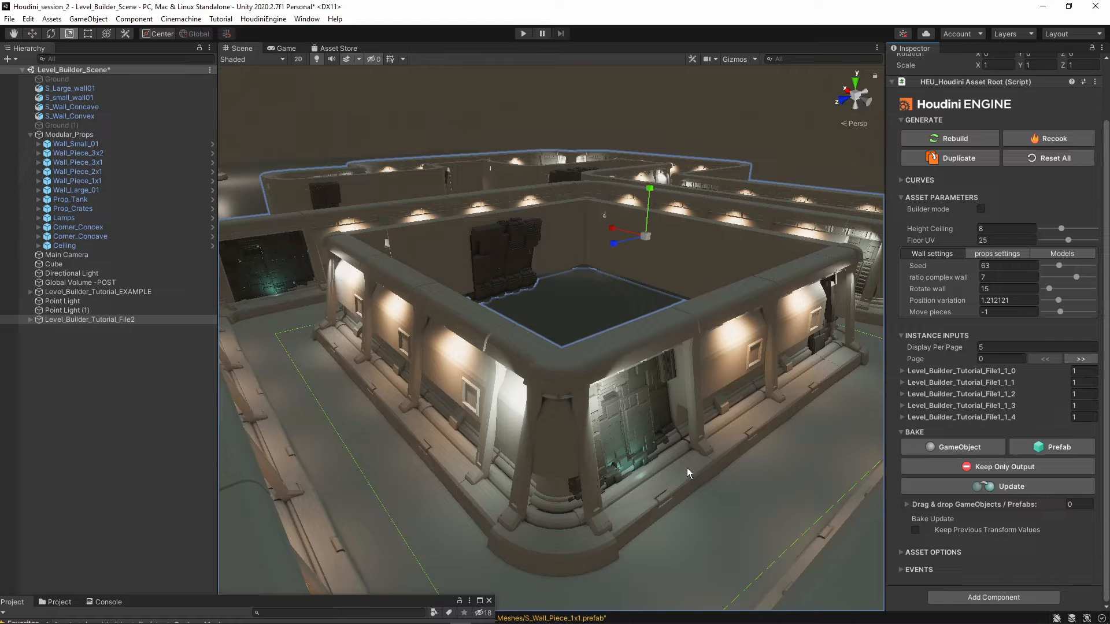
{"action": "right_click_drag", "start_coordinate": [665, 426], "coordinate": [655, 393]}
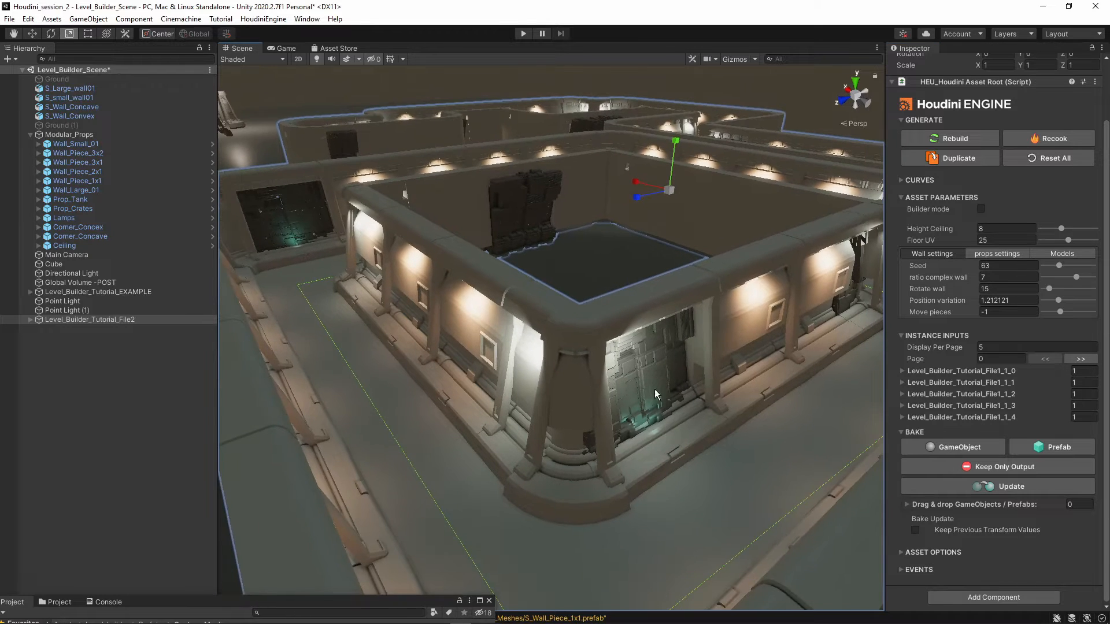
{"action": "scroll", "coordinate": [699, 325], "scroll_direction": "down", "scroll_amount": 5}
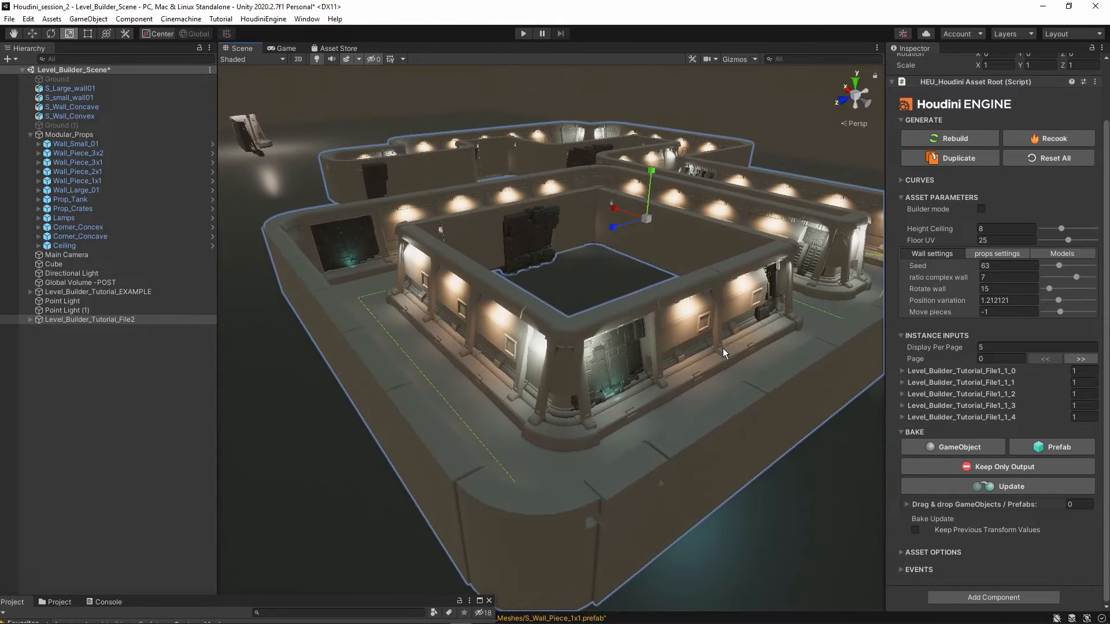
{"action": "right_click_drag", "start_coordinate": [722, 348], "coordinate": [879, 419]}
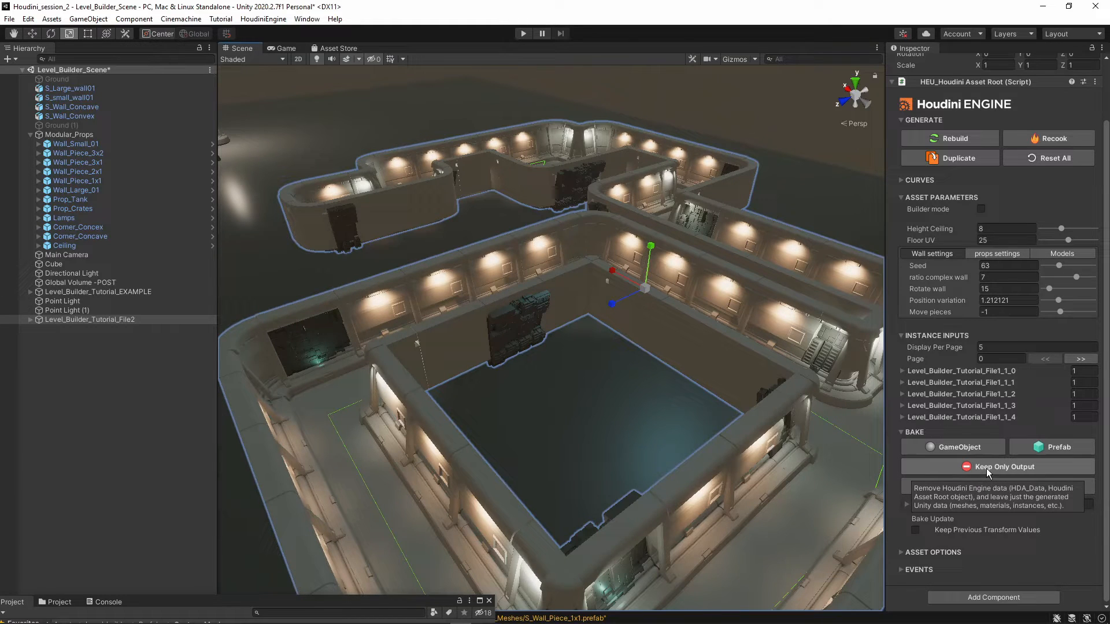
{"action": "scroll", "coordinate": [987, 468], "scroll_direction": "up", "scroll_amount": 3}
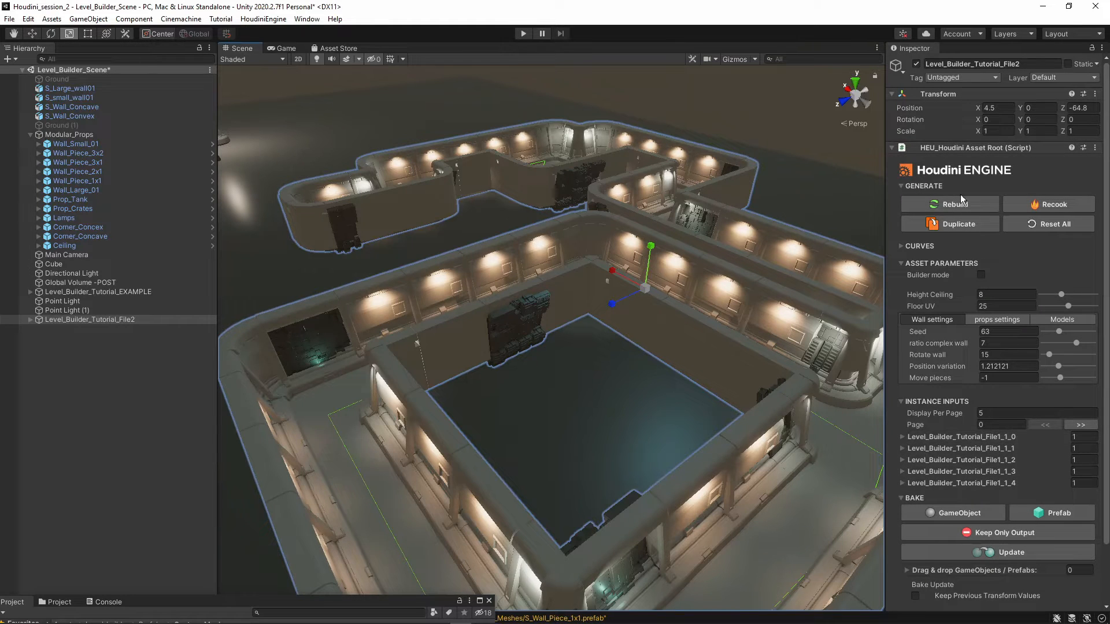
Look through the generated instances under Level_Builder_Tutorial_File2, collapse the list and deselect the asset to view the level.
{"action": "left_click", "coordinate": [31, 320]}
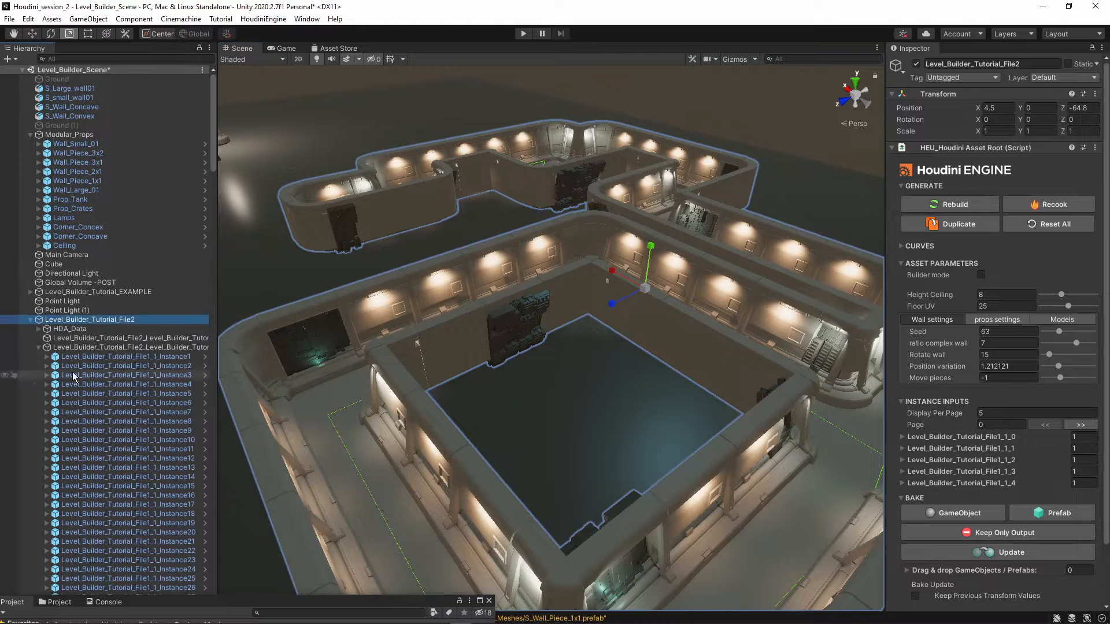
{"action": "left_click", "coordinate": [31, 319]}
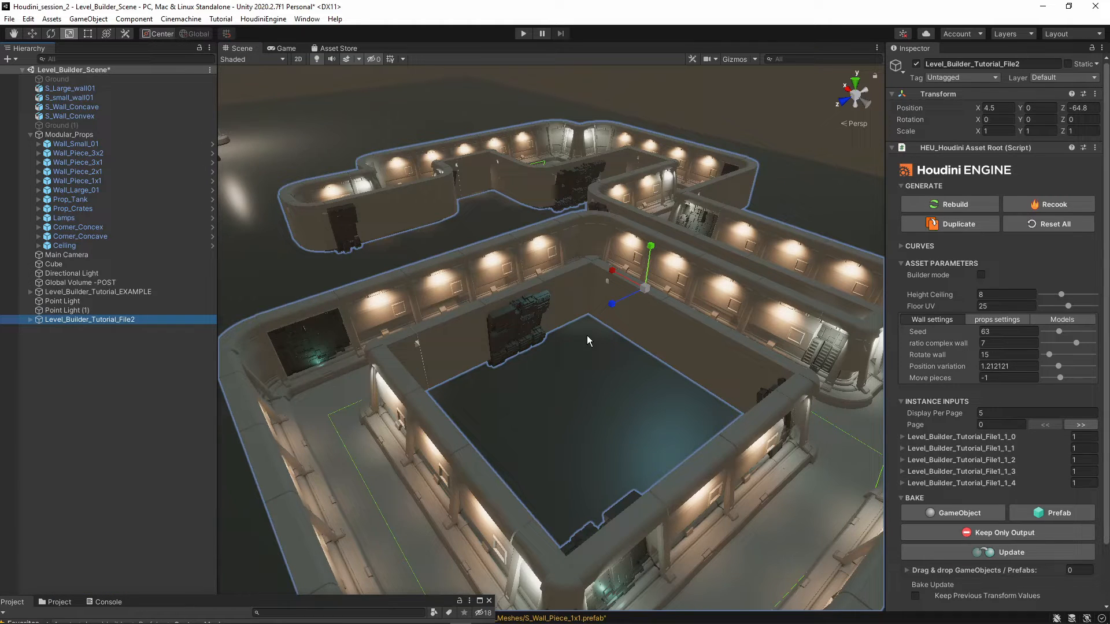
{"action": "right_click_drag", "start_coordinate": [654, 274], "coordinate": [661, 465]}
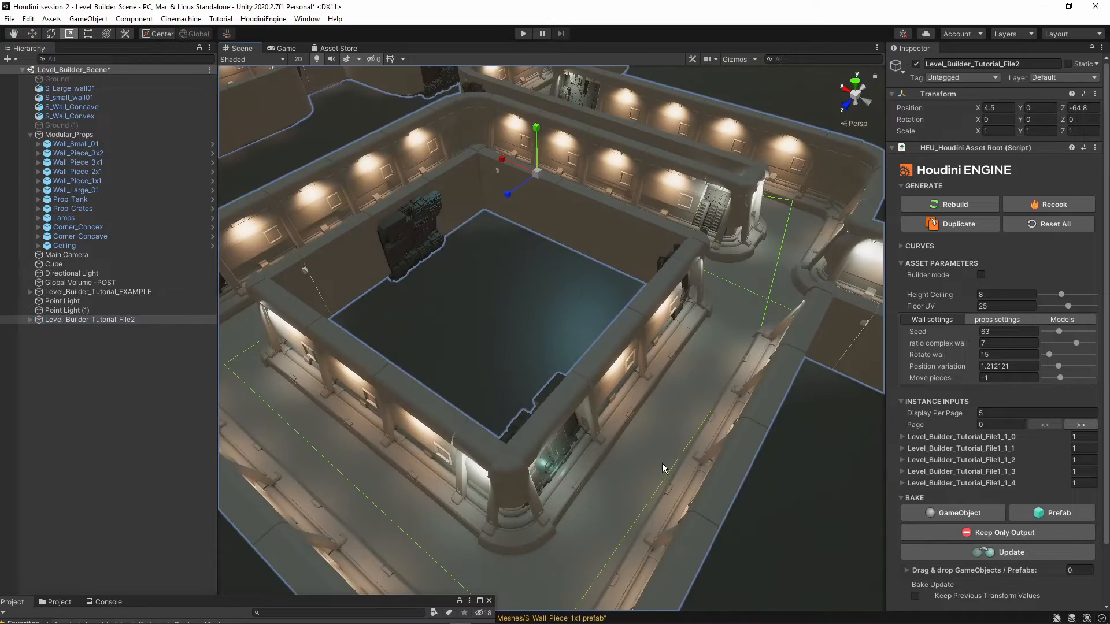
{"action": "right_click_drag", "start_coordinate": [708, 332], "coordinate": [712, 181]}
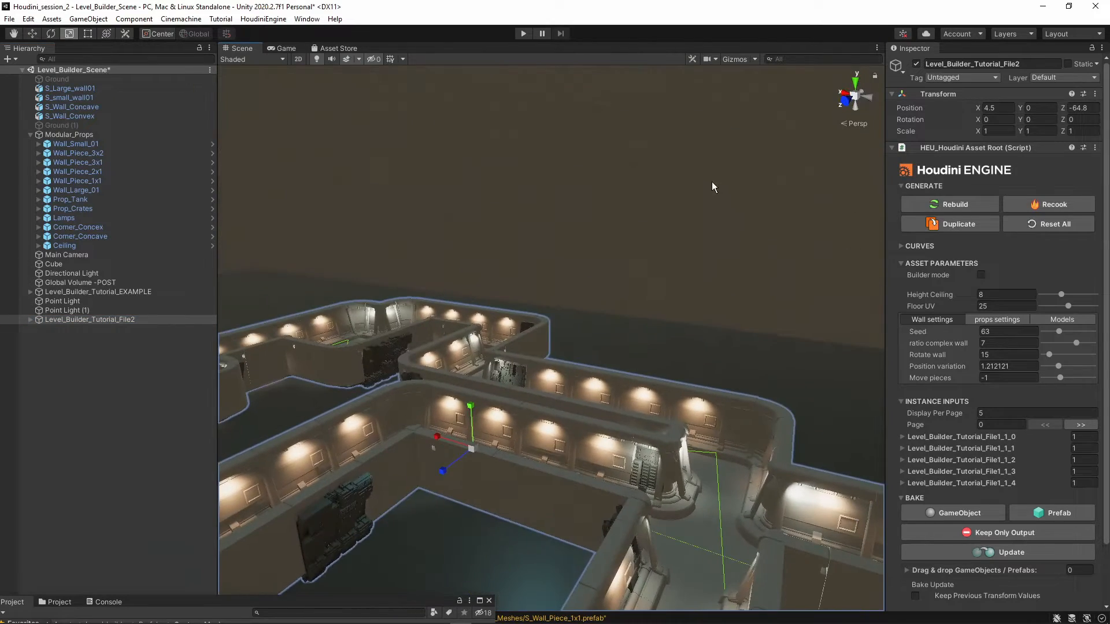
{"action": "left_click", "coordinate": [693, 270]}
{"action": "right_click_drag", "start_coordinate": [692, 271], "coordinate": [630, 397]}
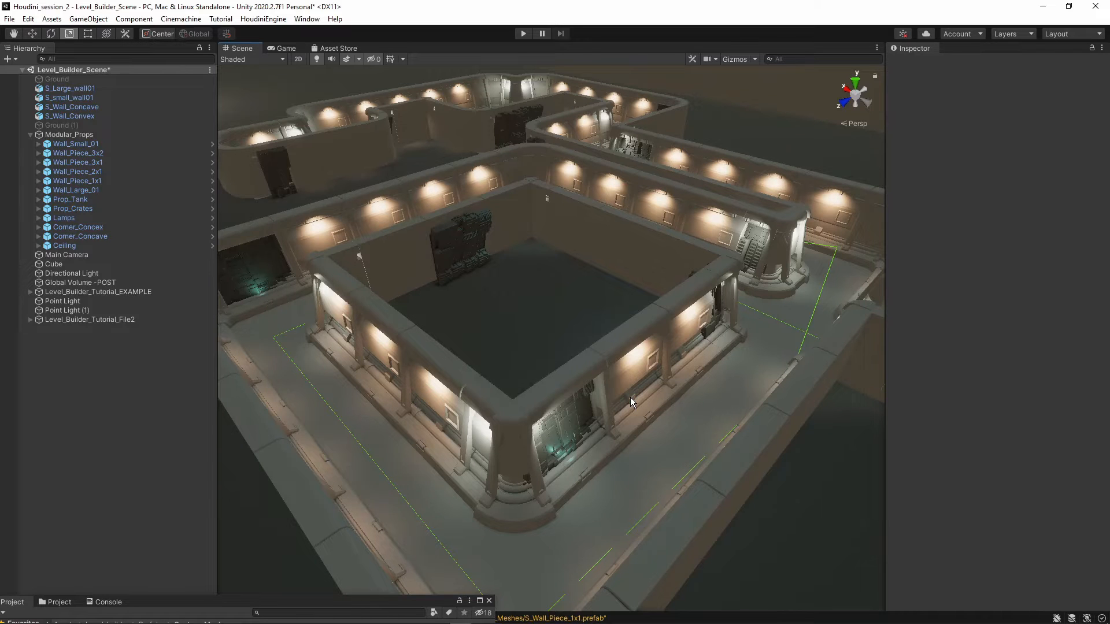
Move two wall pieces from the square block's side into its open center, the second to X -60.79, Z 12.5.
{"action": "left_click", "coordinate": [644, 369]}
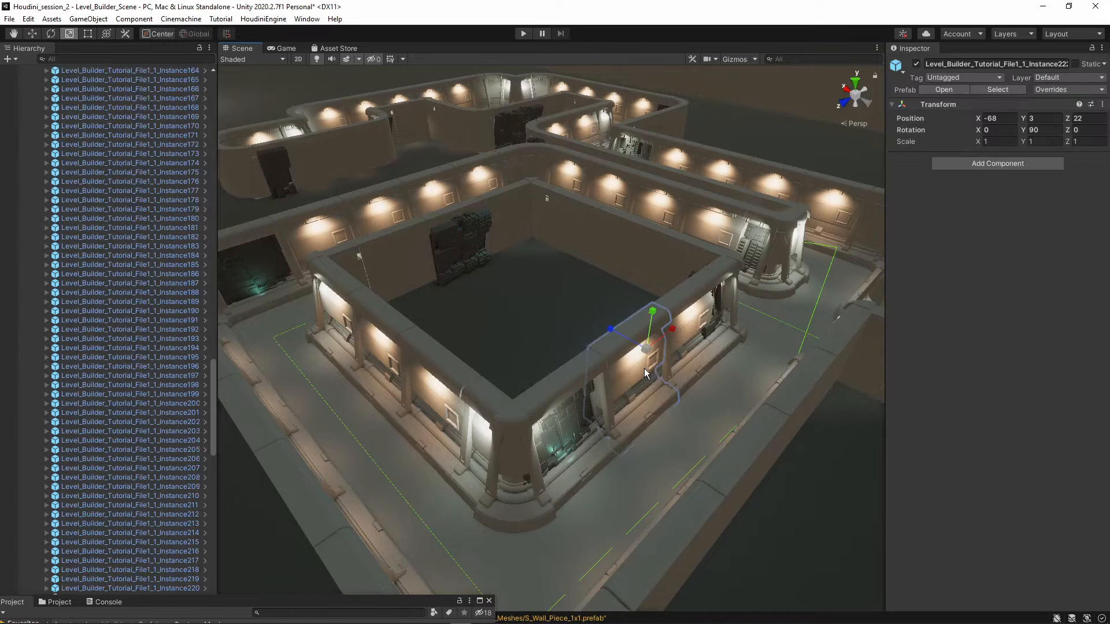
{"action": "mouse_move", "coordinate": [644, 369]}
{"action": "right_mouse_down"}
{"action": "mouse_move", "coordinate": [654, 356]}
{"action": "mouse_move", "coordinate": [634, 387]}
{"action": "right_mouse_up"}
{"action": "key", "text": "w"}
{"action": "left_click_drag", "start_coordinate": [601, 380], "coordinate": [480, 280]}
{"action": "left_click", "coordinate": [643, 345]}
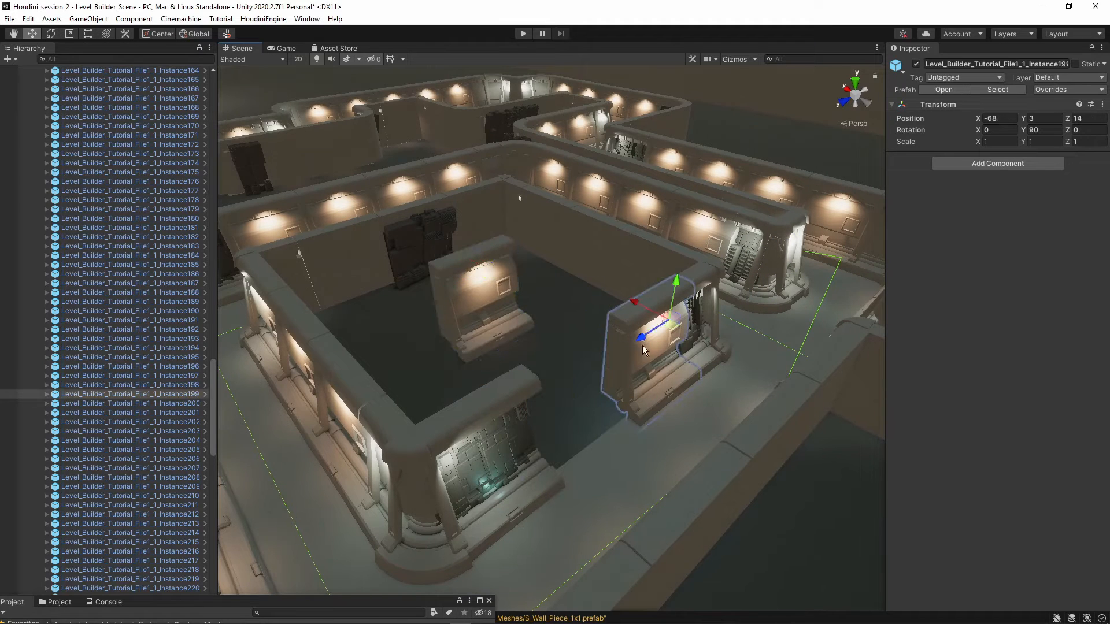
{"action": "left_click_drag", "start_coordinate": [669, 349], "coordinate": [589, 304]}
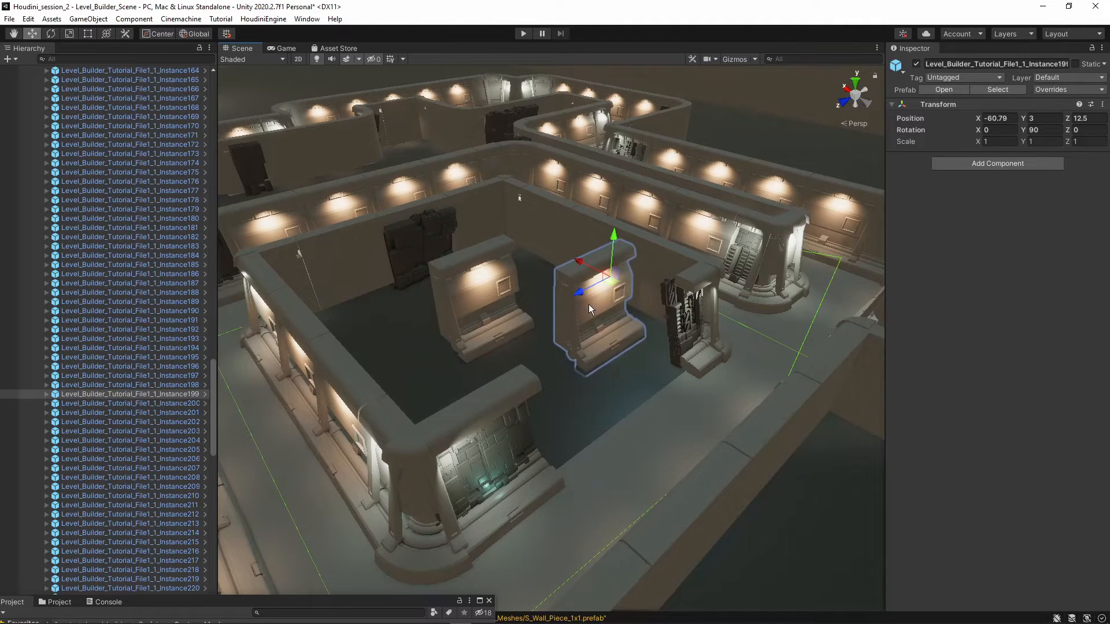
Select Level_Builder_Tutorial_File2 and rebuild the Houdini asset.
{"action": "key", "text": "d"}
{"action": "right_click_drag", "start_coordinate": [680, 448], "coordinate": [595, 422]}
{"action": "scroll", "coordinate": [158, 369], "scroll_direction": "up", "scroll_amount": 8}
{"action": "scroll", "coordinate": [158, 369], "scroll_direction": "up", "scroll_amount": 20}
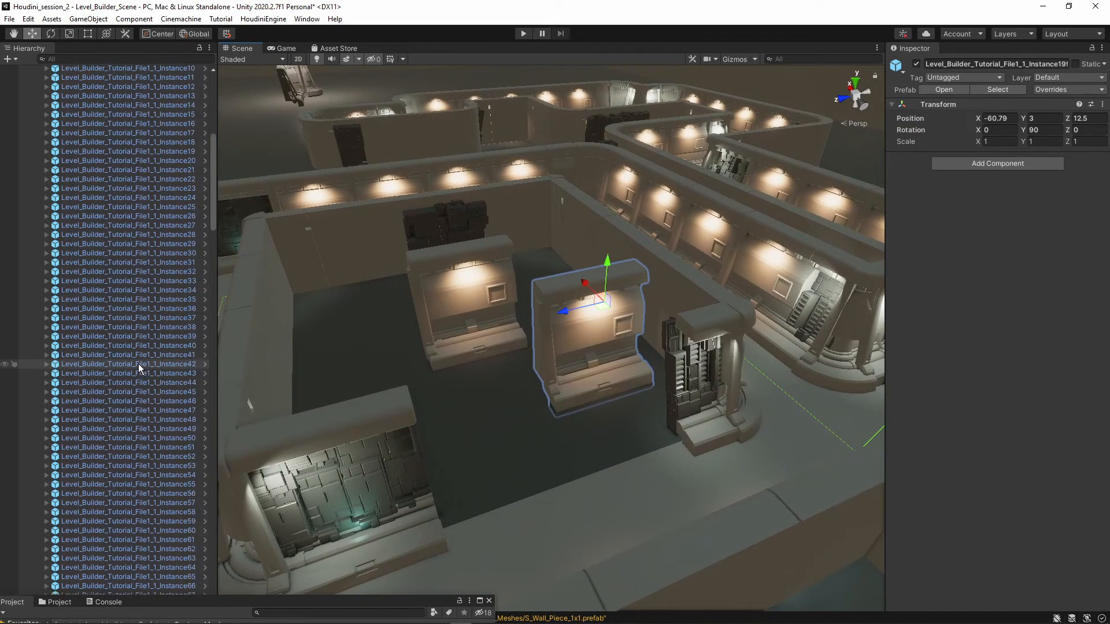
{"action": "left_click", "coordinate": [81, 295]}
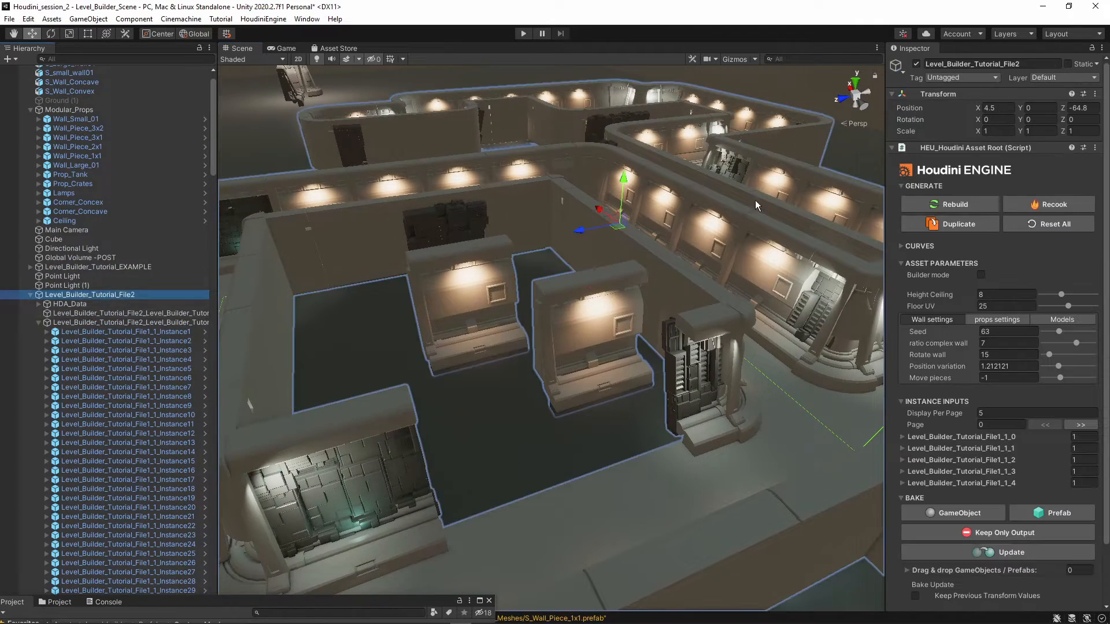
{"action": "left_click", "coordinate": [930, 207]}
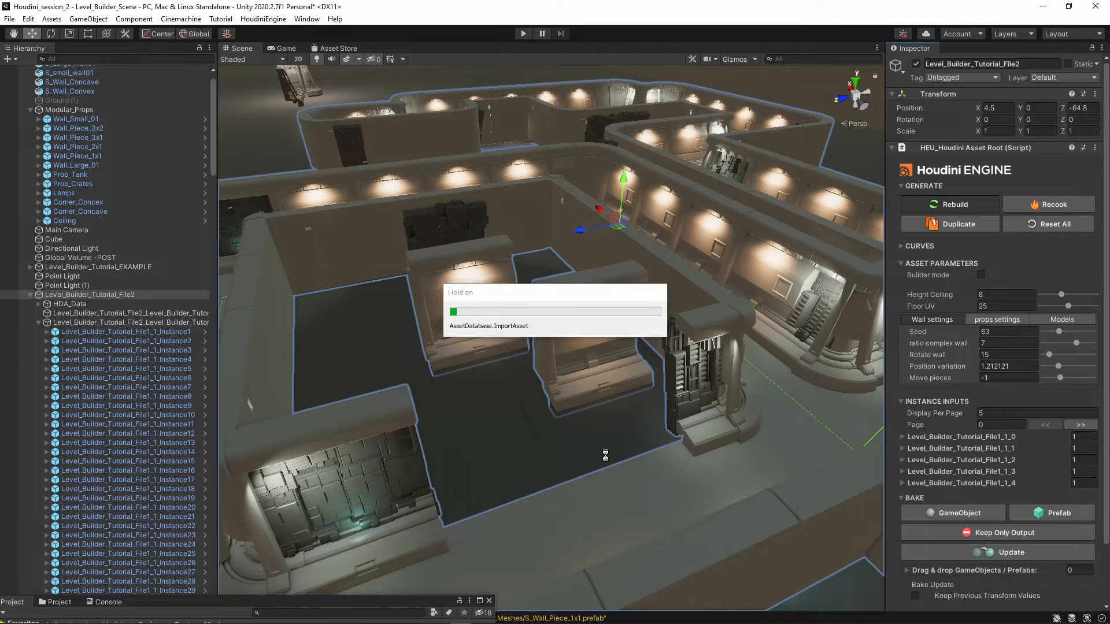
Inspect the rebuilt walls up close, then deselect the asset and examine the whole level from several angles.
{"action": "mouse_move", "coordinate": [662, 432]}
{"action": "right_mouse_down"}
{"action": "mouse_move", "coordinate": [644, 434]}
{"action": "mouse_move", "coordinate": [654, 440]}
{"action": "right_mouse_up"}
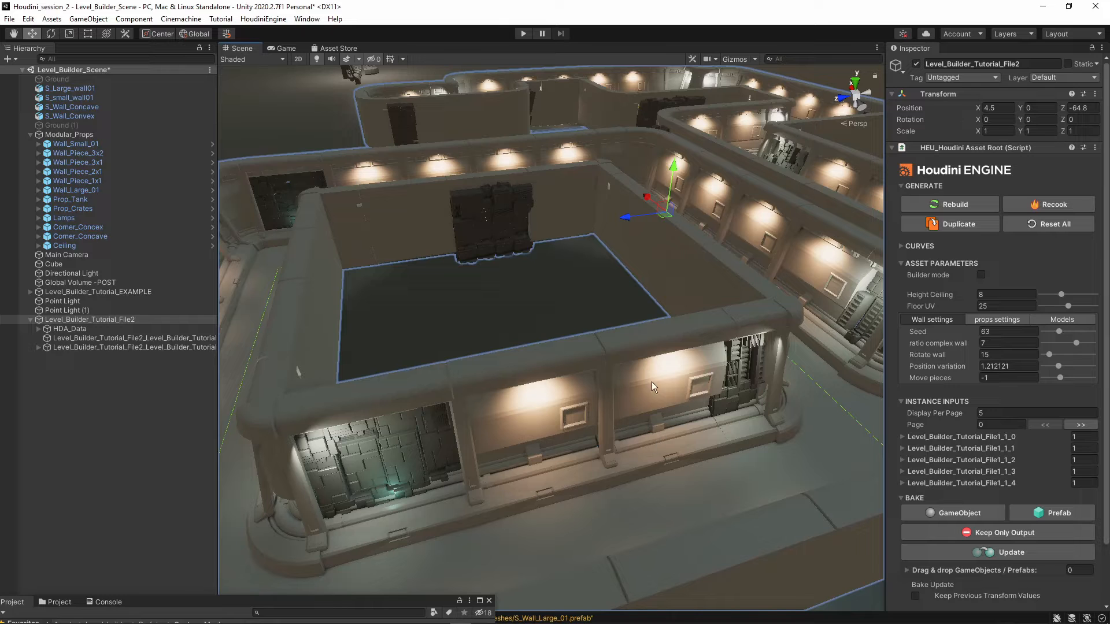
{"action": "right_click_drag", "start_coordinate": [651, 382], "coordinate": [629, 370]}
{"action": "left_click", "coordinate": [696, 245]}
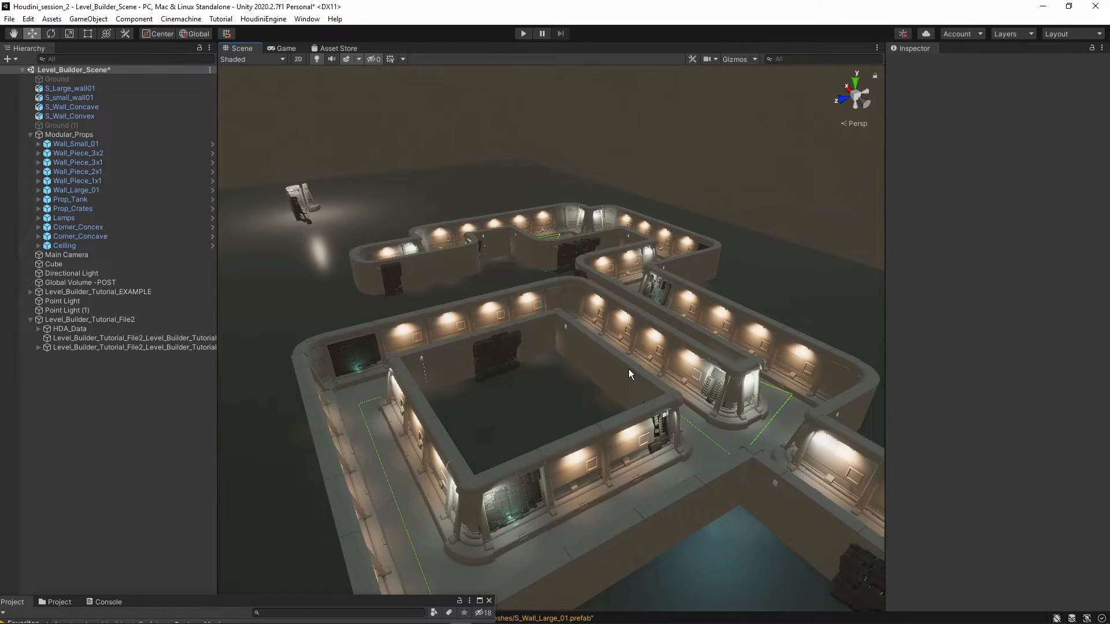
{"action": "key", "text": "d"}
{"action": "right_click_drag", "start_coordinate": [629, 369], "coordinate": [506, 381]}
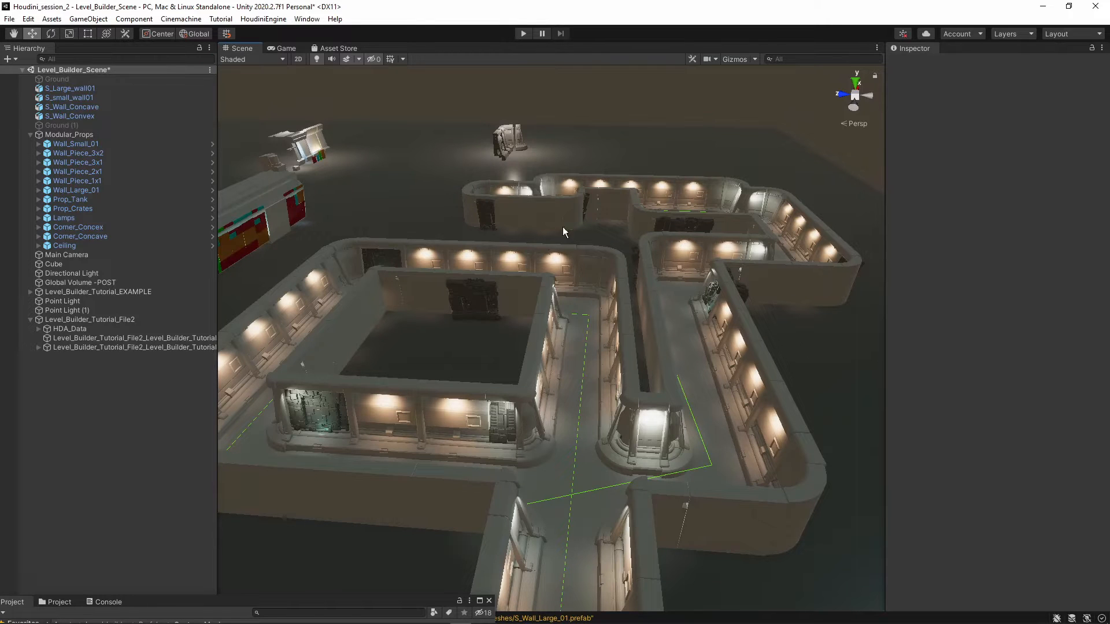
{"action": "right_click_drag", "start_coordinate": [679, 408], "coordinate": [674, 456]}
{"action": "key", "text": "w"}
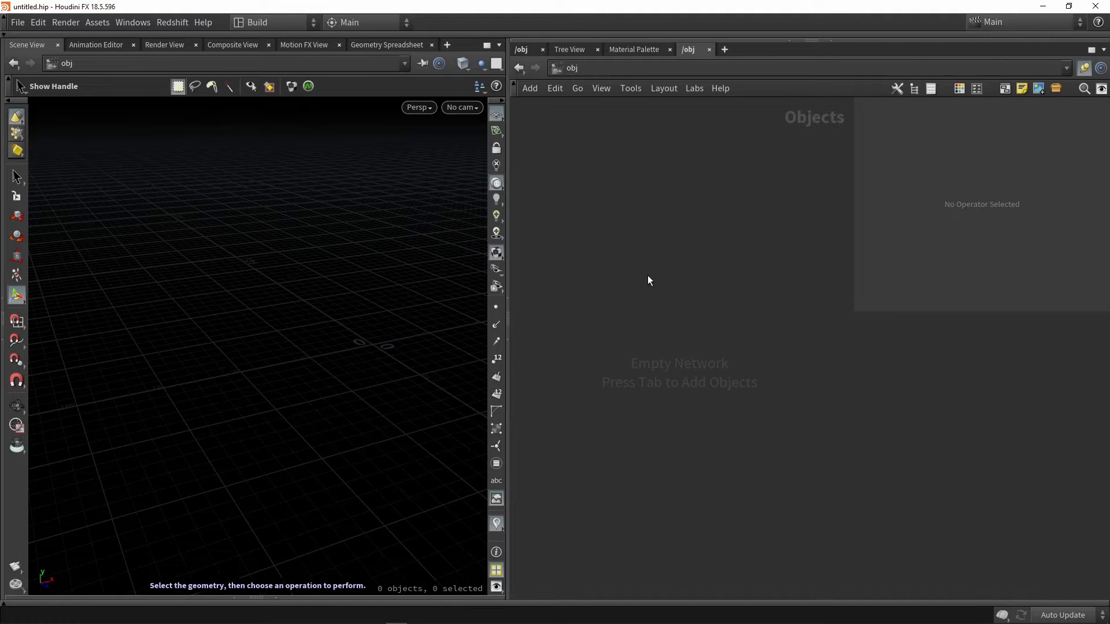
Switch to Houdini, add a Geometry object to the empty obj network and enter it.
{"action": "key", "text": "Tab"}
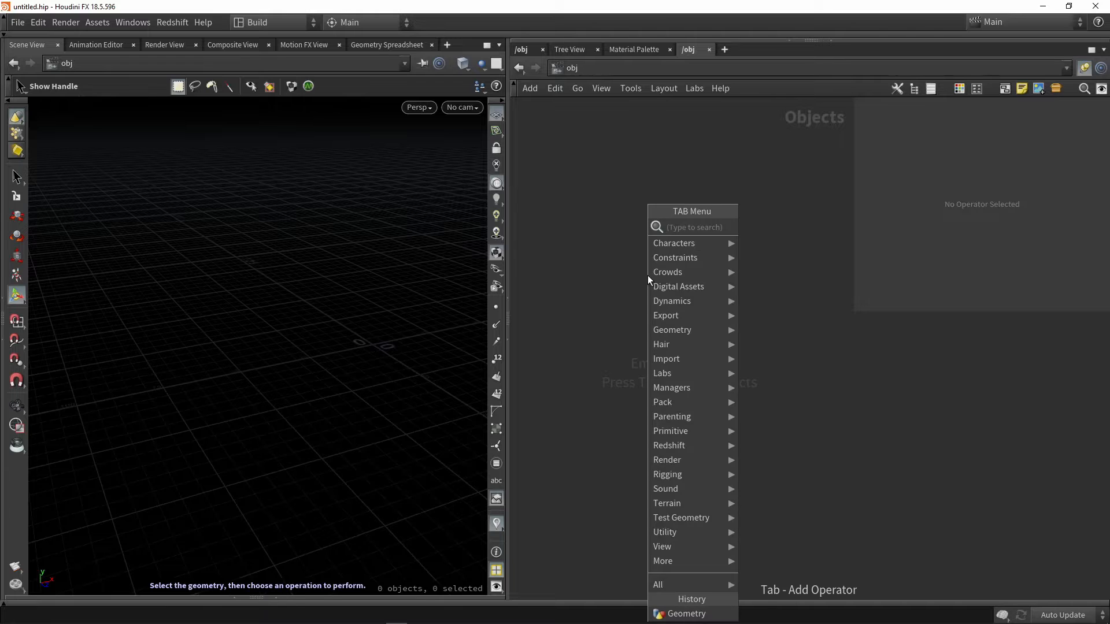
{"action": "type", "text": "geo"}
{"action": "key", "text": "Return"}
{"action": "left_click", "coordinate": [647, 275]}
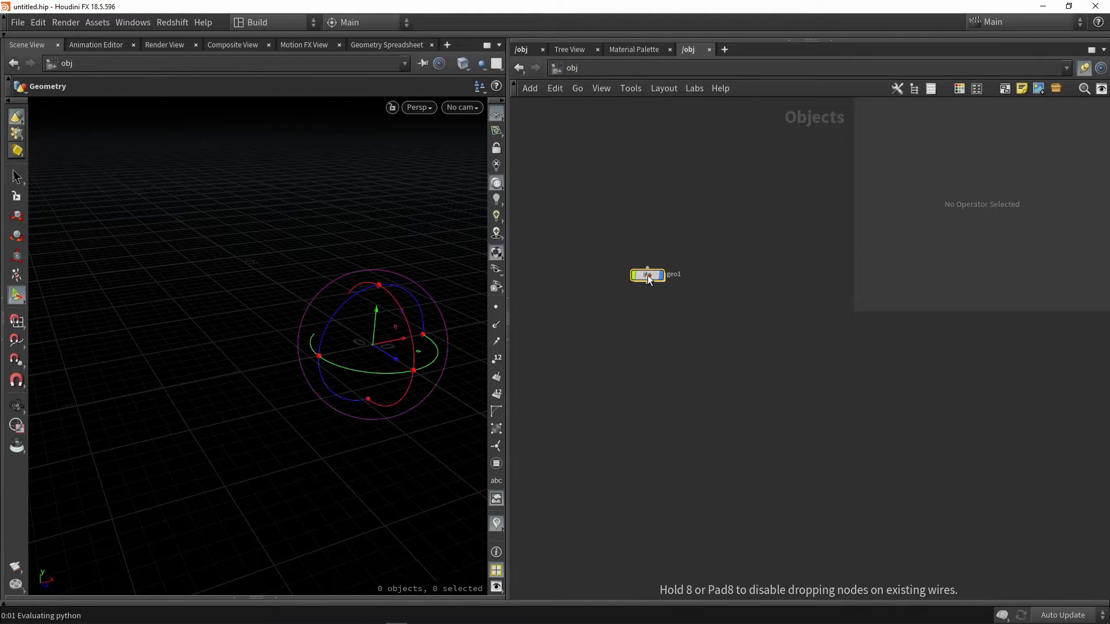
{"action": "left_click_drag", "start_coordinate": [648, 275], "coordinate": [608, 307]}
{"action": "double_click", "coordinate": [608, 307]}
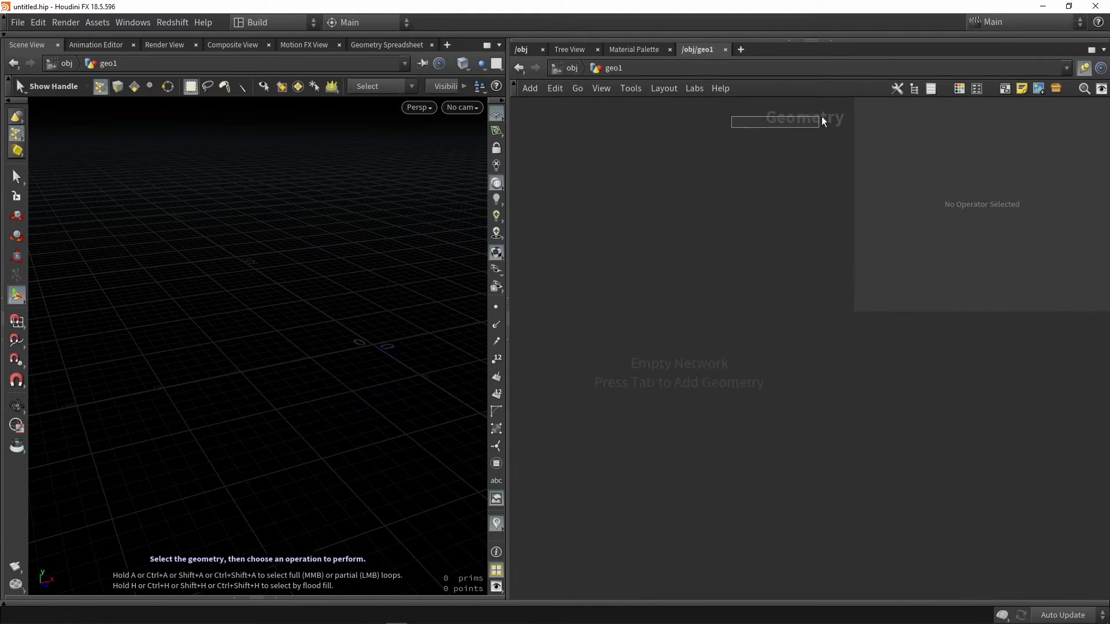
Add a Curve node to the geometry network.
{"action": "key", "text": "Tab"}
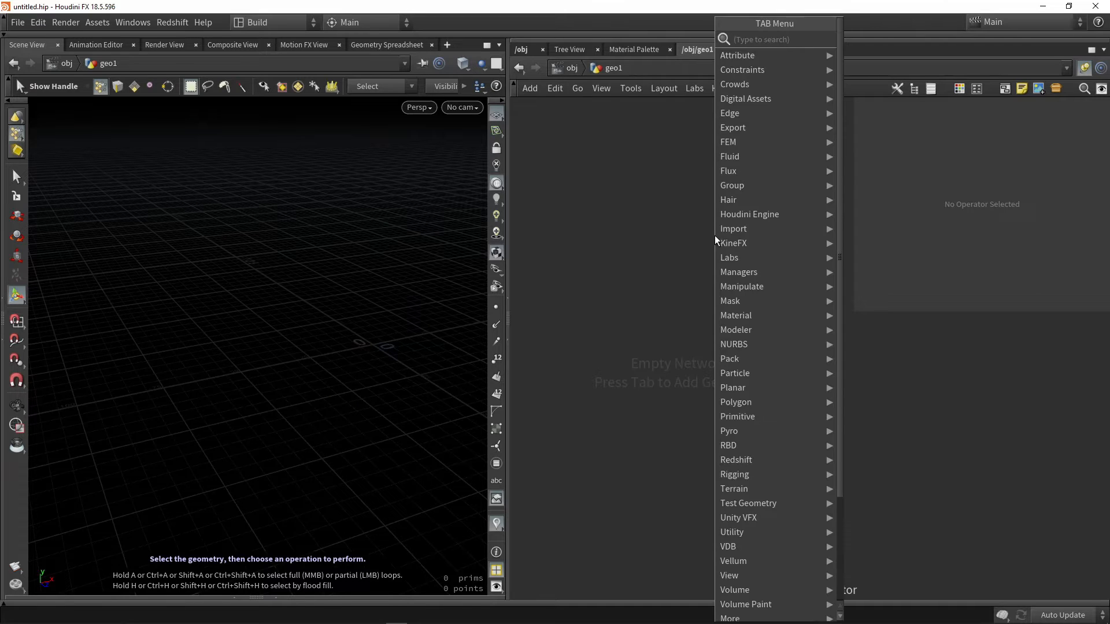
{"action": "type", "text": "curve"}
{"action": "key", "text": "Return"}
{"action": "left_click", "coordinate": [716, 240]}
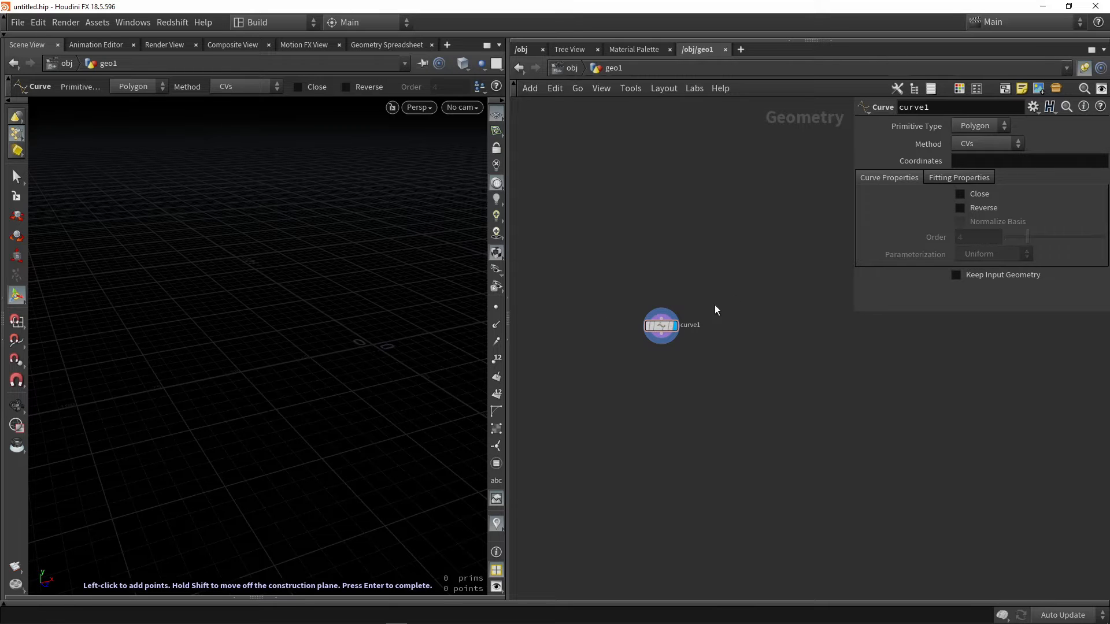
Draw an open zigzag polygon curve with nine points in the viewport and finish it.
{"action": "key", "text": "Escape"}
{"action": "left_click_drag", "start_coordinate": [292, 322], "coordinate": [314, 359]}
{"action": "key", "text": "Return"}
{"action": "key", "text": "Escape"}
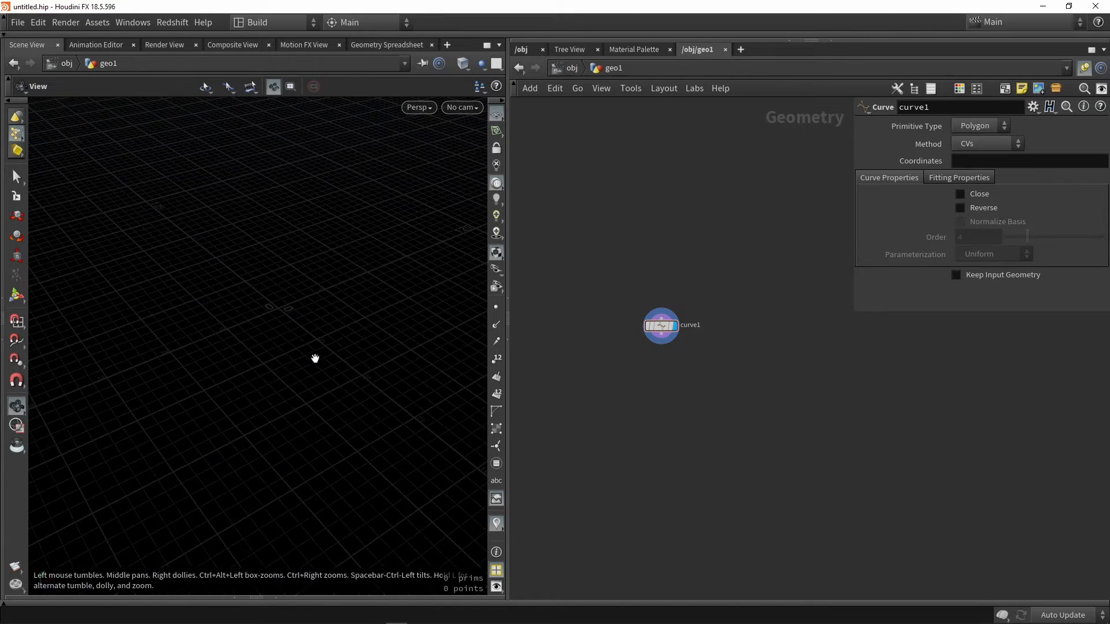
{"action": "key", "text": "Return"}
{"action": "left_click", "coordinate": [110, 372]}
{"action": "left_click", "coordinate": [201, 311]}
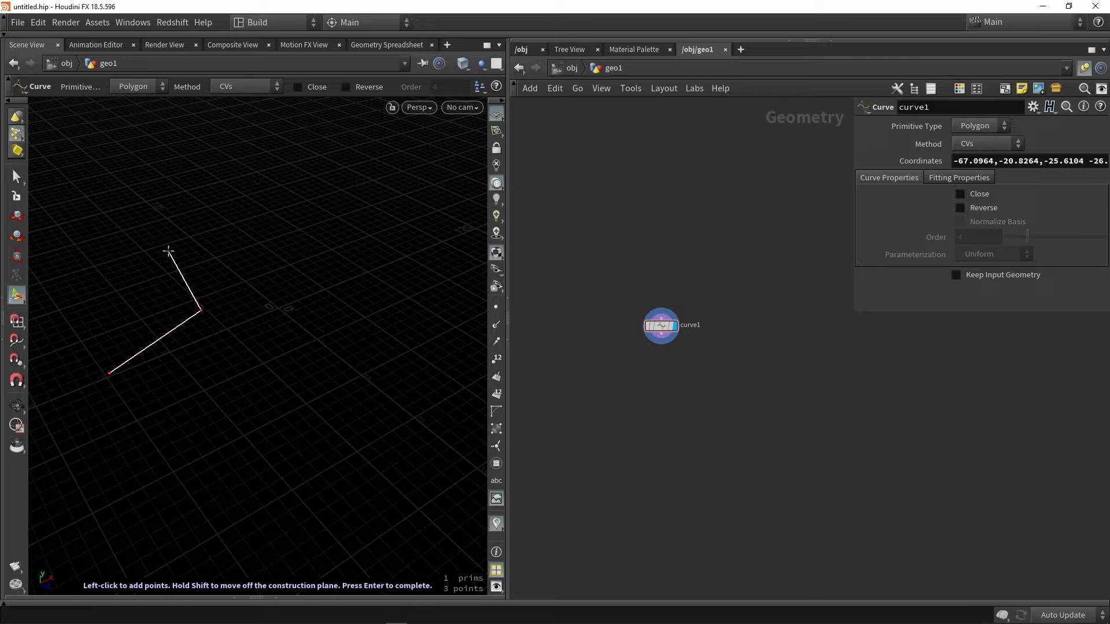
{"action": "left_click", "coordinate": [352, 302]}
{"action": "left_click", "coordinate": [229, 382]}
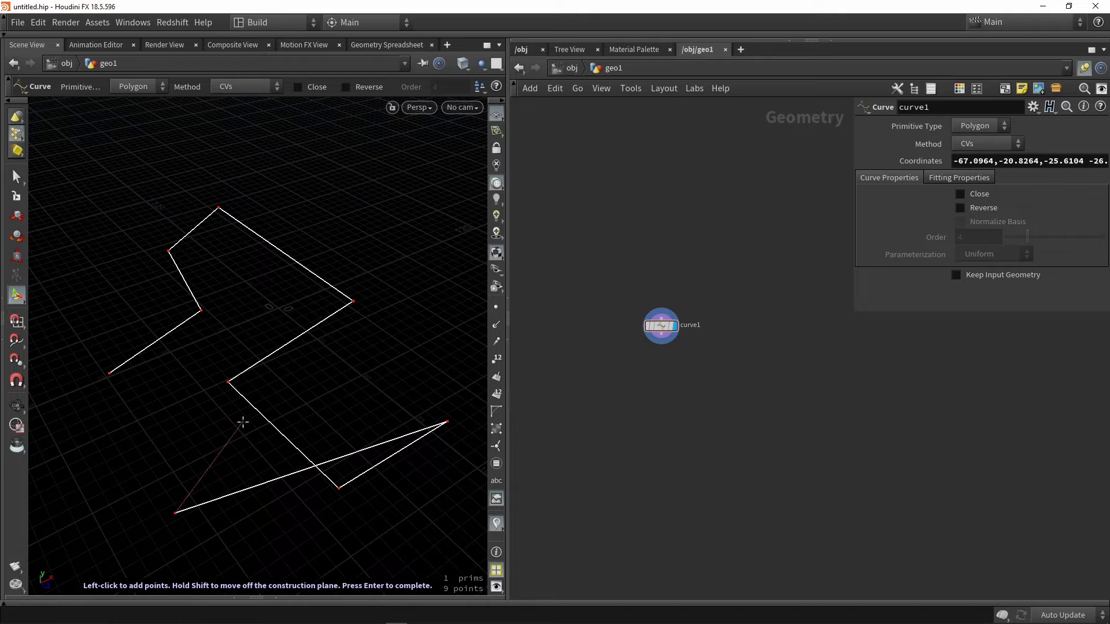
{"action": "key", "text": "Return"}
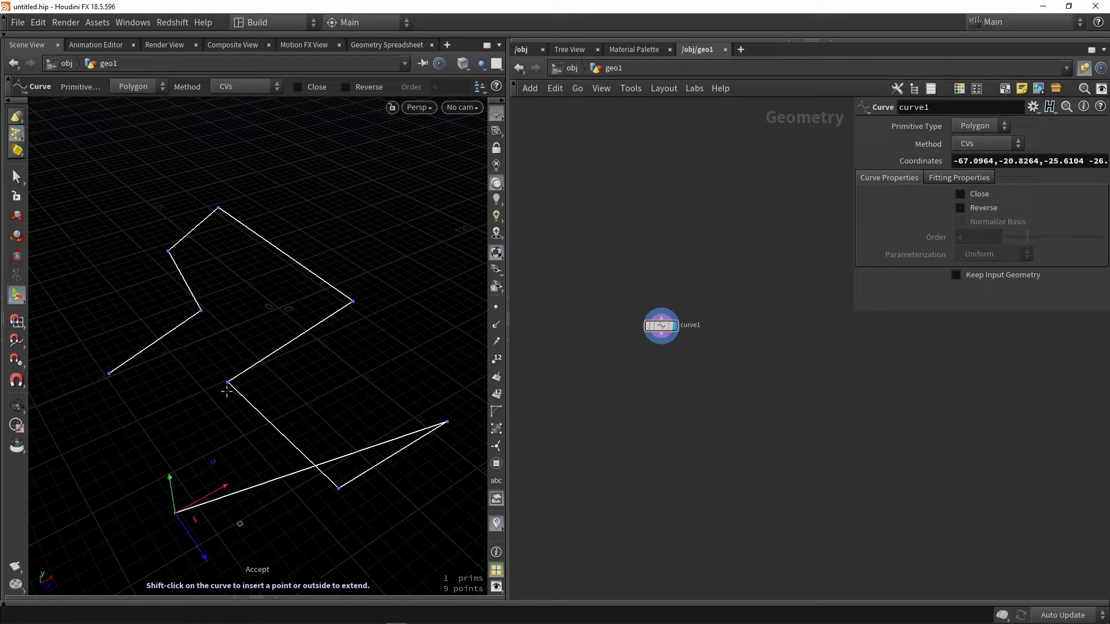
Add a Transform node, connect it below curve1 and display its output.
{"action": "key", "text": "Escape"}
{"action": "left_click_drag", "start_coordinate": [226, 389], "coordinate": [198, 376]}
{"action": "scroll", "coordinate": [208, 377], "scroll_direction": "down", "scroll_amount": 3}
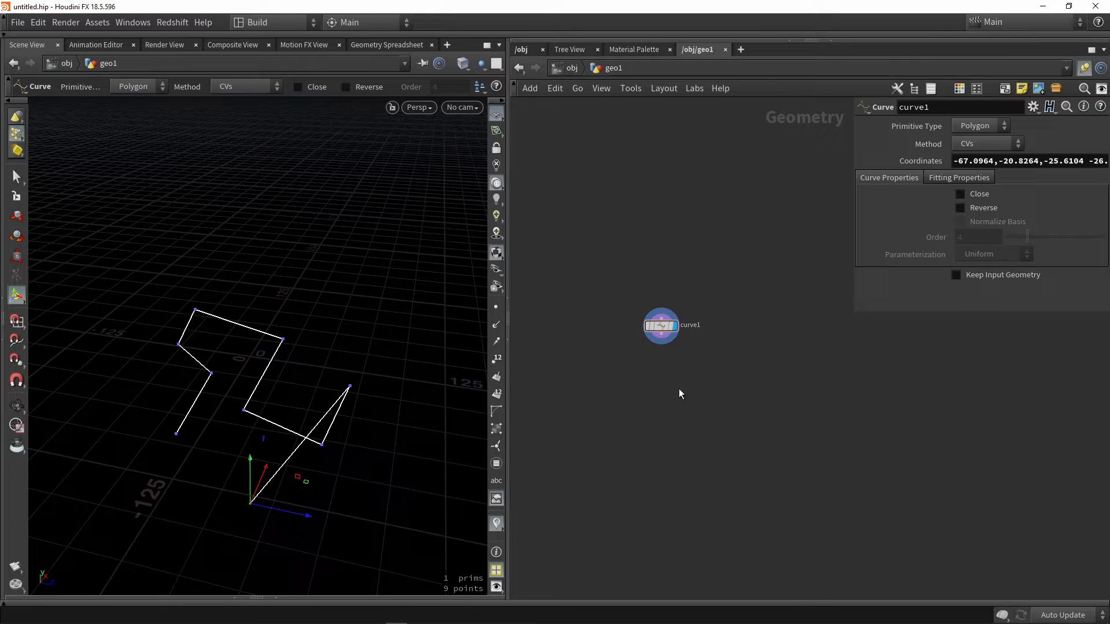
{"action": "key", "text": "Tab"}
{"action": "type", "text": "tra"}
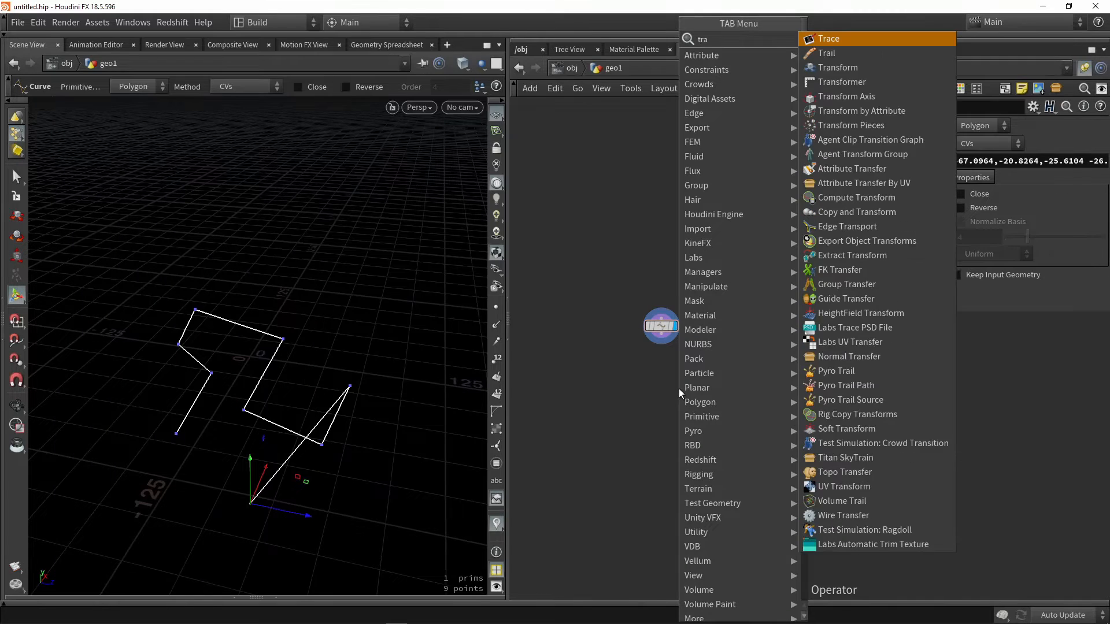
{"action": "key", "text": "Return"}
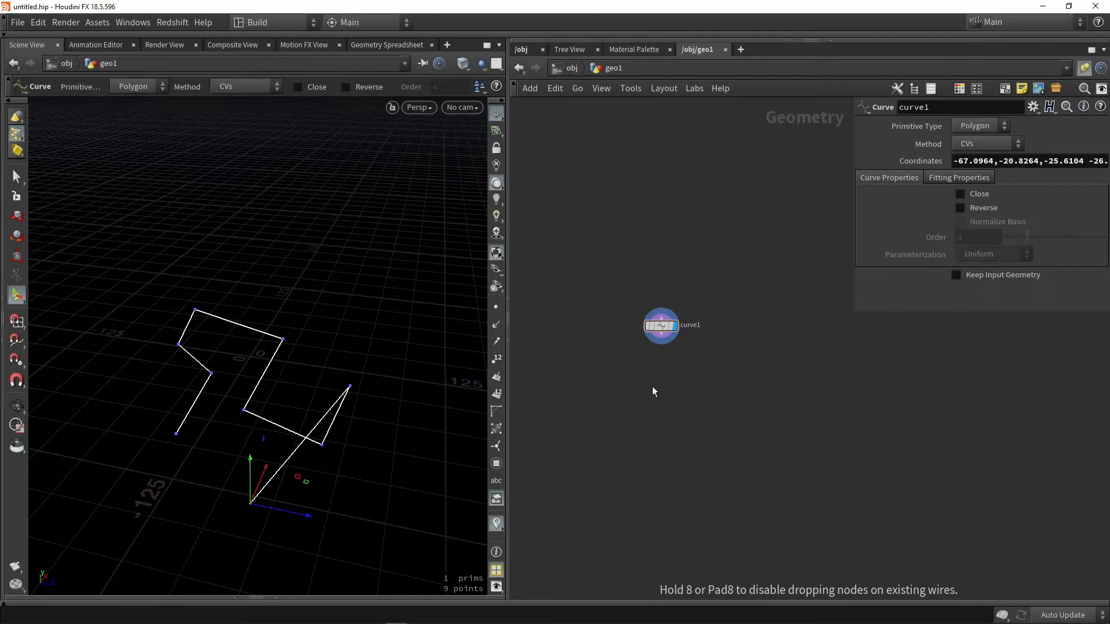
{"action": "left_click", "coordinate": [652, 386]}
{"action": "scroll", "coordinate": [671, 344], "scroll_direction": "up", "scroll_amount": 3}
{"action": "left_click_drag", "start_coordinate": [651, 324], "coordinate": [651, 394]}
{"action": "left_click", "coordinate": [656, 435]}
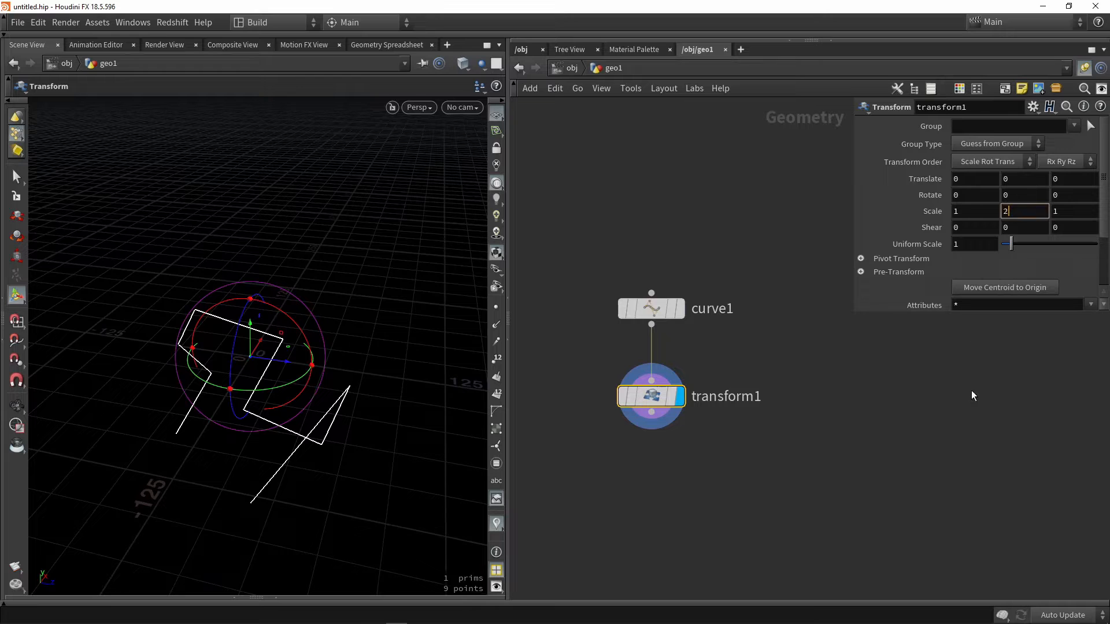
Try a Y scale of 2 on the Transform node, then set it to 0 to flatten the curve.
{"action": "type", "text": "2"}
{"action": "key", "text": "Return"}
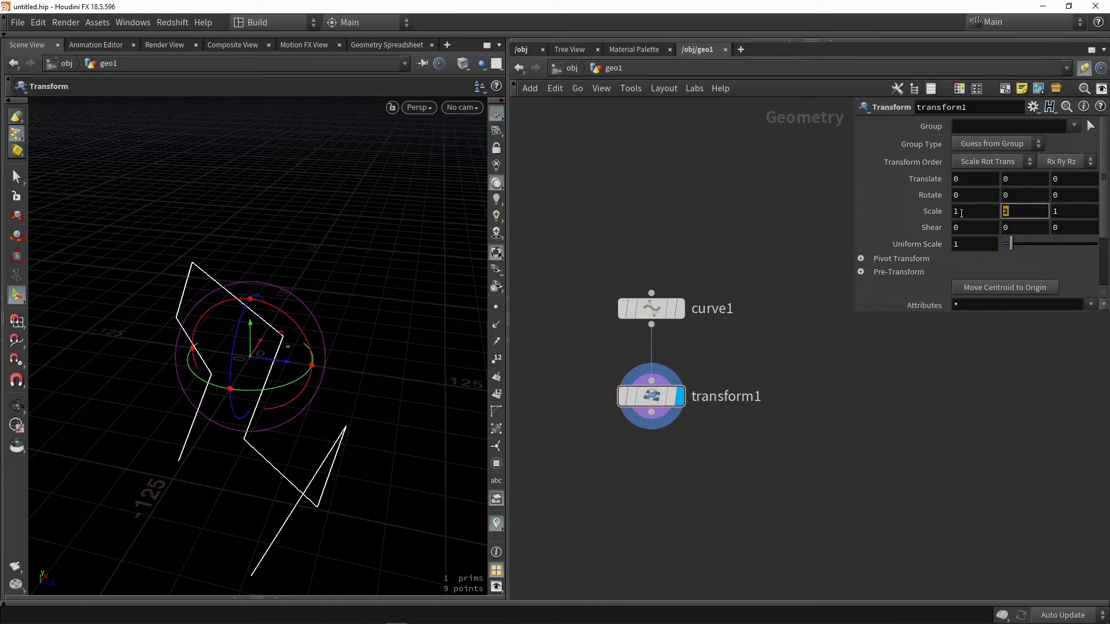
{"action": "type", "text": "0"}
{"action": "key", "text": "Return"}
{"action": "key", "text": "Escape"}
{"action": "left_click_drag", "start_coordinate": [401, 389], "coordinate": [225, 347]}
{"action": "key", "text": "Return"}
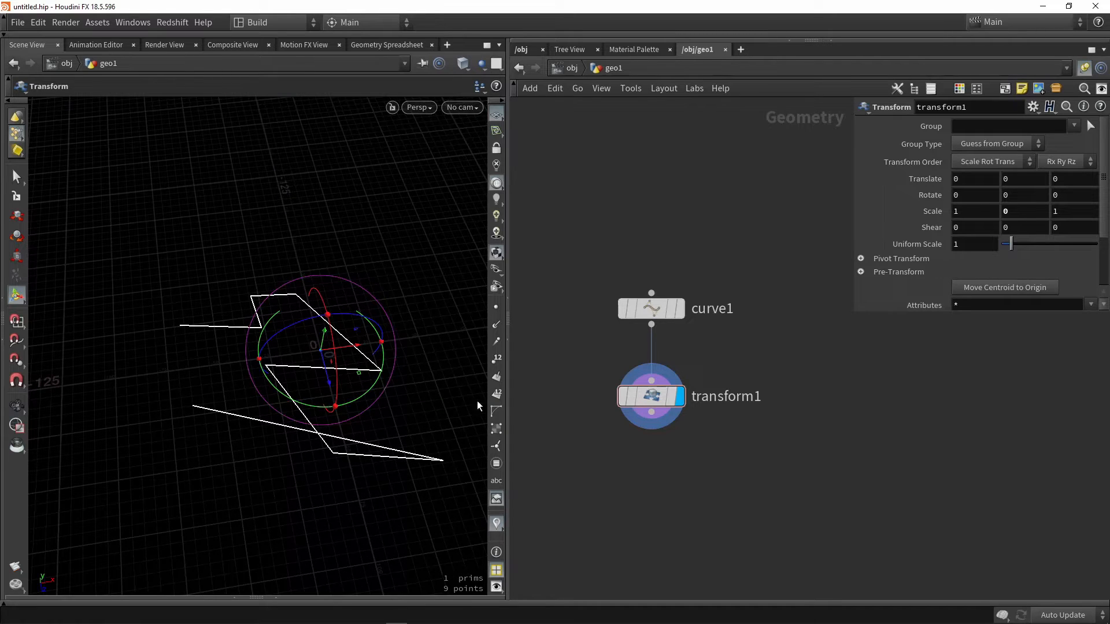
Add a Resample node, connect it below transform1 and display its output.
{"action": "key", "text": "Tab"}
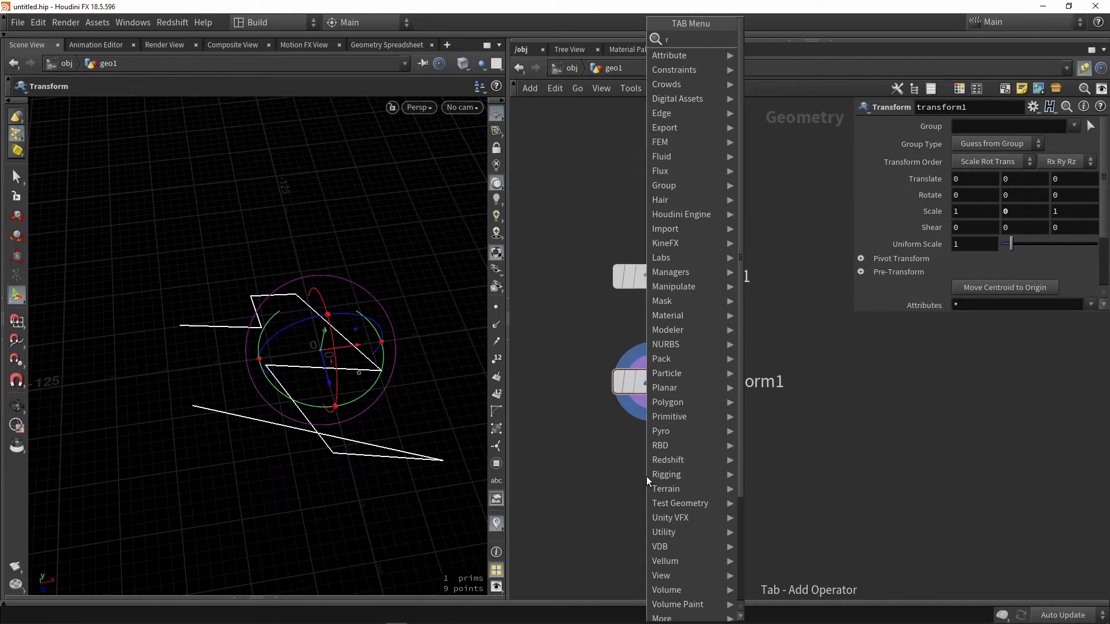
{"action": "type", "text": "res"}
{"action": "key", "text": "Return"}
{"action": "left_click", "coordinate": [650, 477]}
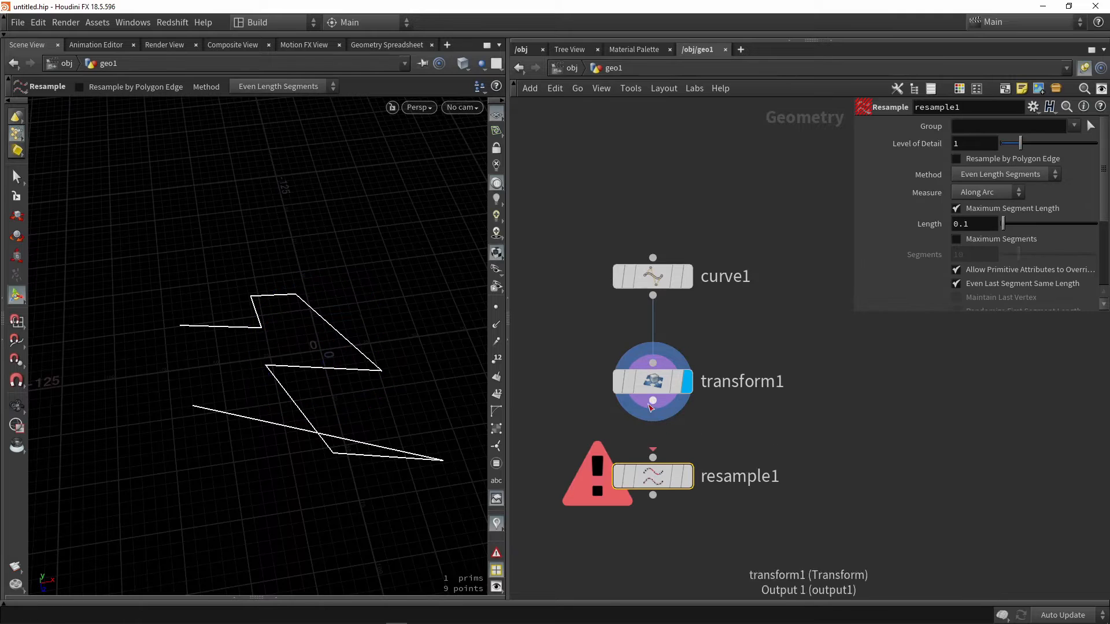
{"action": "left_click", "coordinate": [687, 476]}
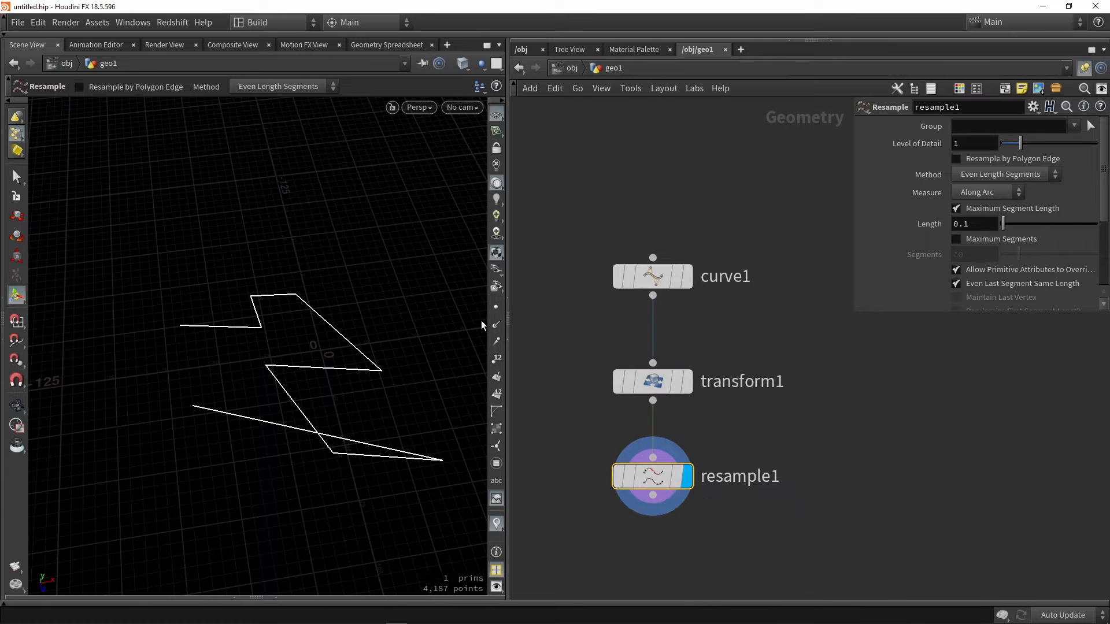
Show the points in the viewport and examine their spacing along the resampled curve.
{"action": "key", "text": "Escape"}
{"action": "scroll", "coordinate": [257, 370], "scroll_direction": "up", "scroll_amount": 10}
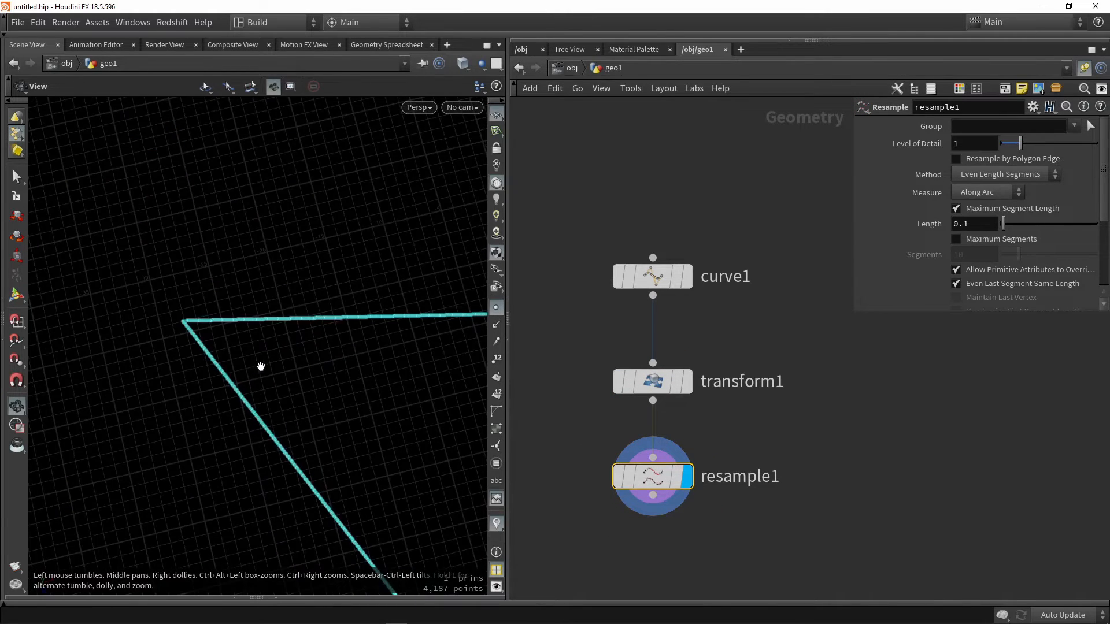
{"action": "scroll", "coordinate": [268, 379], "scroll_direction": "up", "scroll_amount": 5}
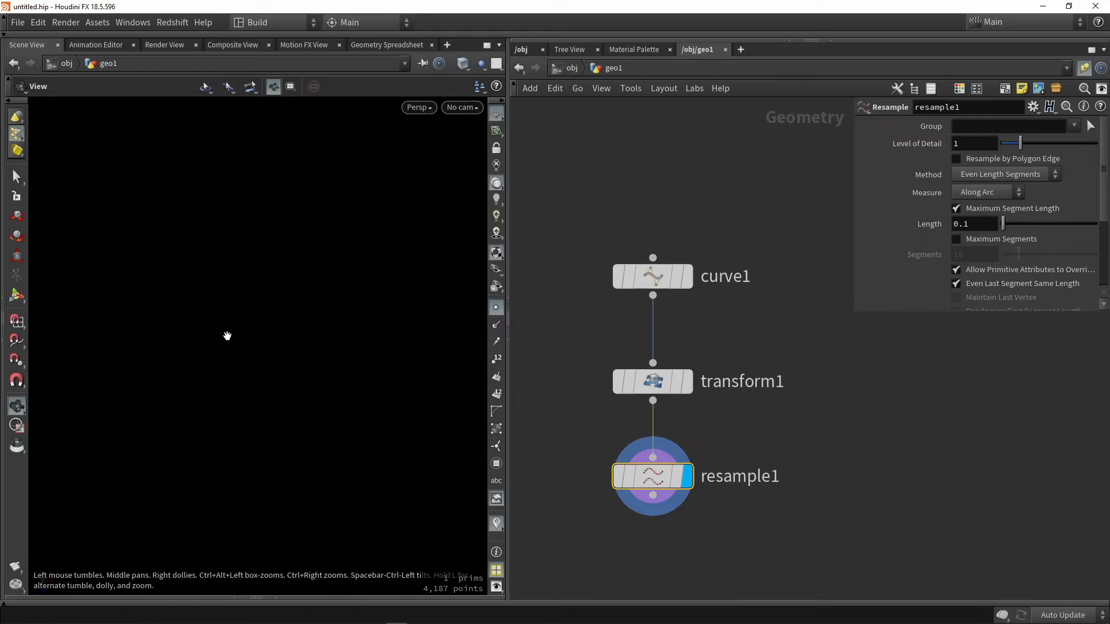
{"action": "scroll", "coordinate": [227, 336], "scroll_direction": "down", "scroll_amount": 3}
{"action": "middle_click_drag", "start_coordinate": [238, 298], "coordinate": [149, 399]}
{"action": "scroll", "coordinate": [157, 386], "scroll_direction": "down", "scroll_amount": 4}
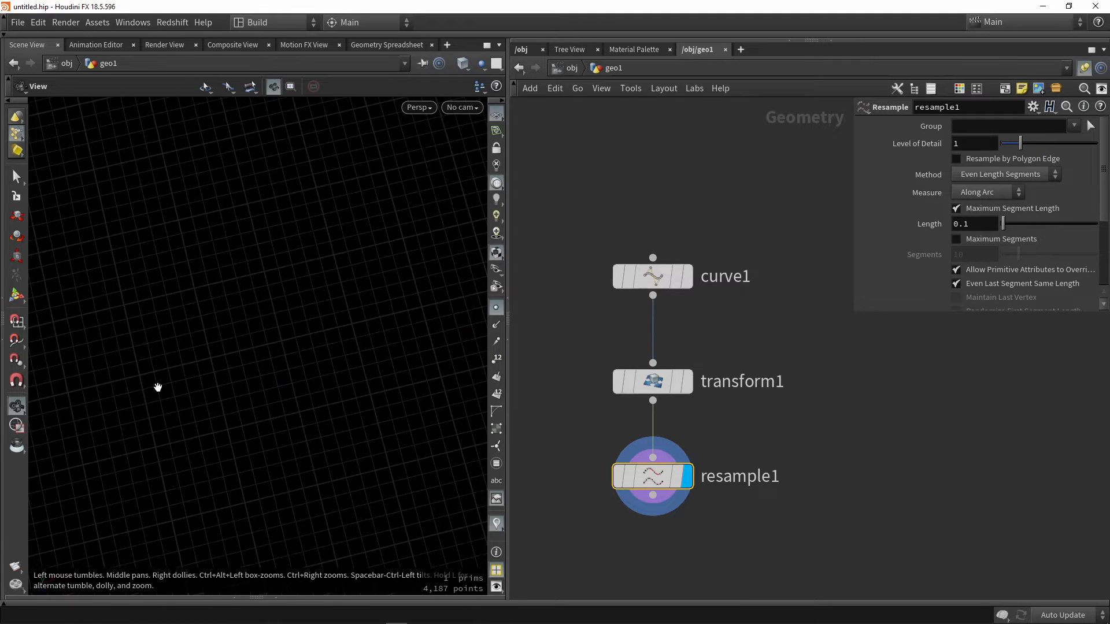
{"action": "scroll", "coordinate": [294, 391], "scroll_direction": "down", "scroll_amount": 10}
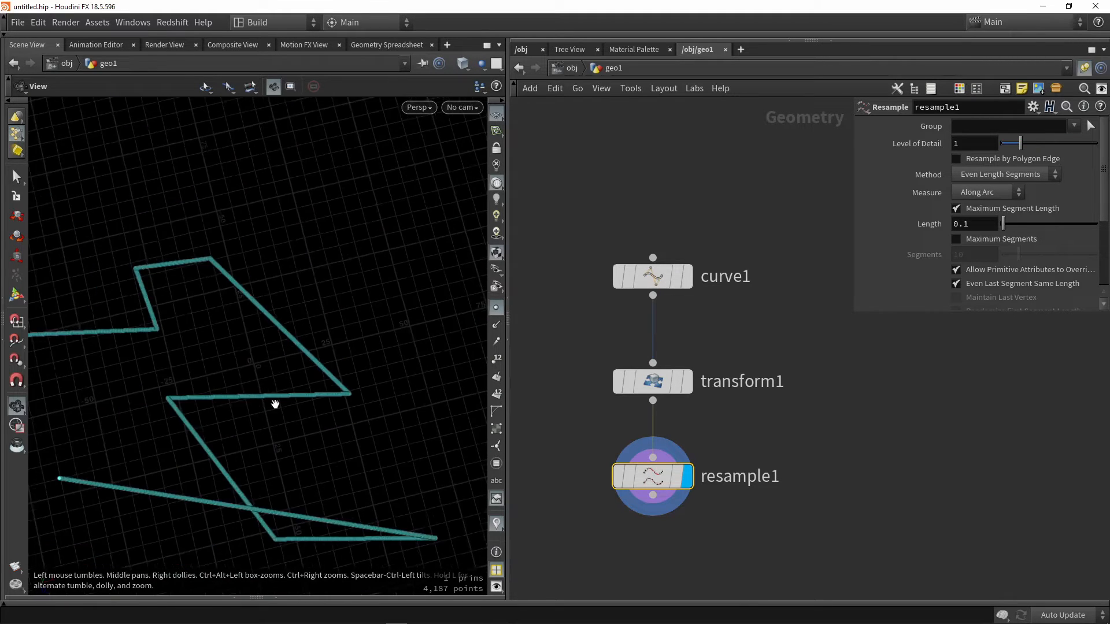
{"action": "left_click_drag", "start_coordinate": [319, 402], "coordinate": [329, 307], "text": "alt"}
{"action": "middle_click_drag", "start_coordinate": [812, 560], "coordinate": [789, 452]}
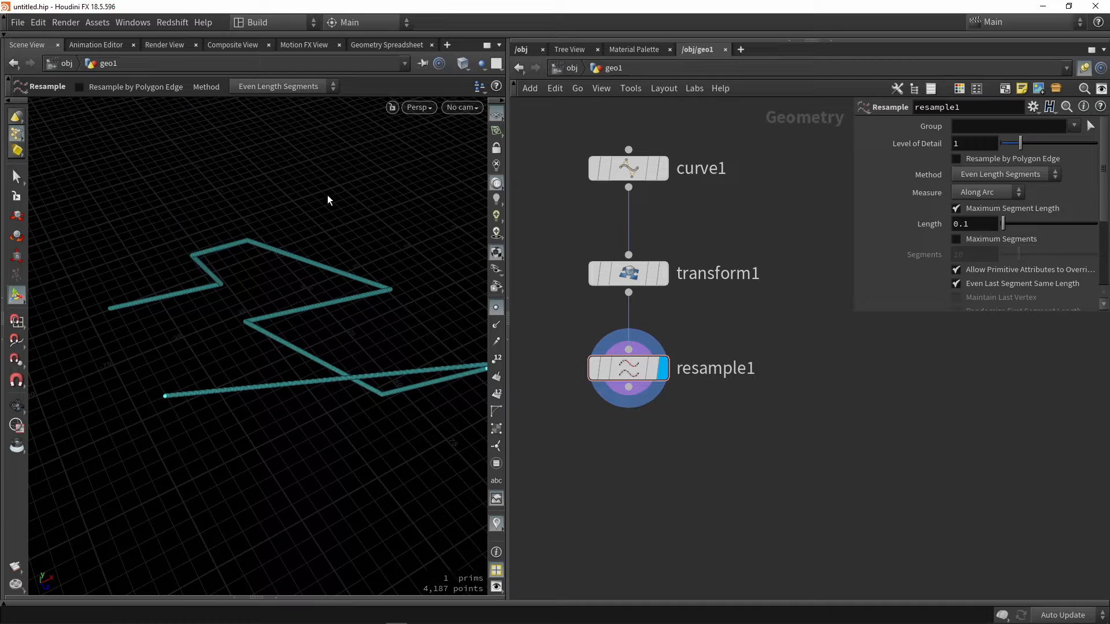
{"action": "left_click_drag", "start_coordinate": [225, 240], "coordinate": [262, 272], "text": "alt"}
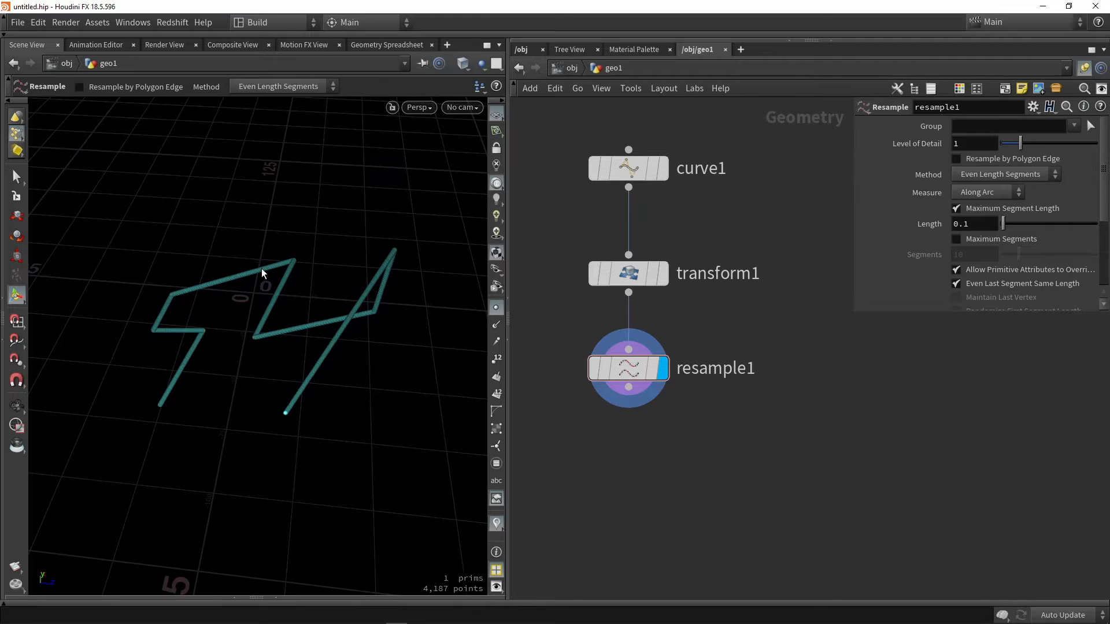
{"action": "key", "text": "Tab"}
{"action": "type", "text": "f"}
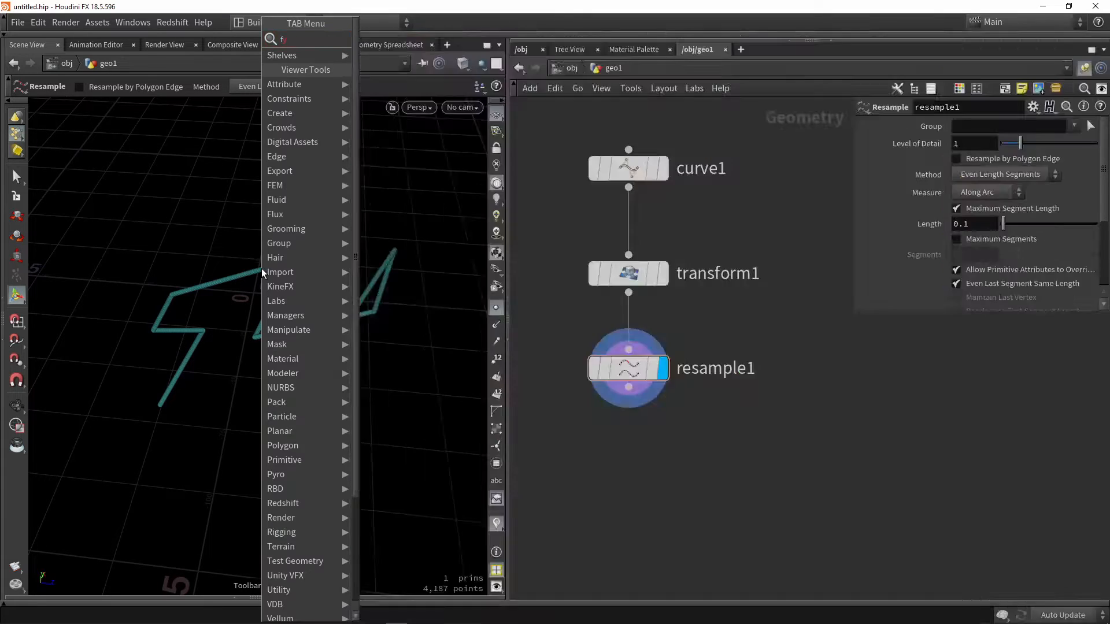
{"action": "type", "text": "use"}
{"action": "key", "text": "Return"}
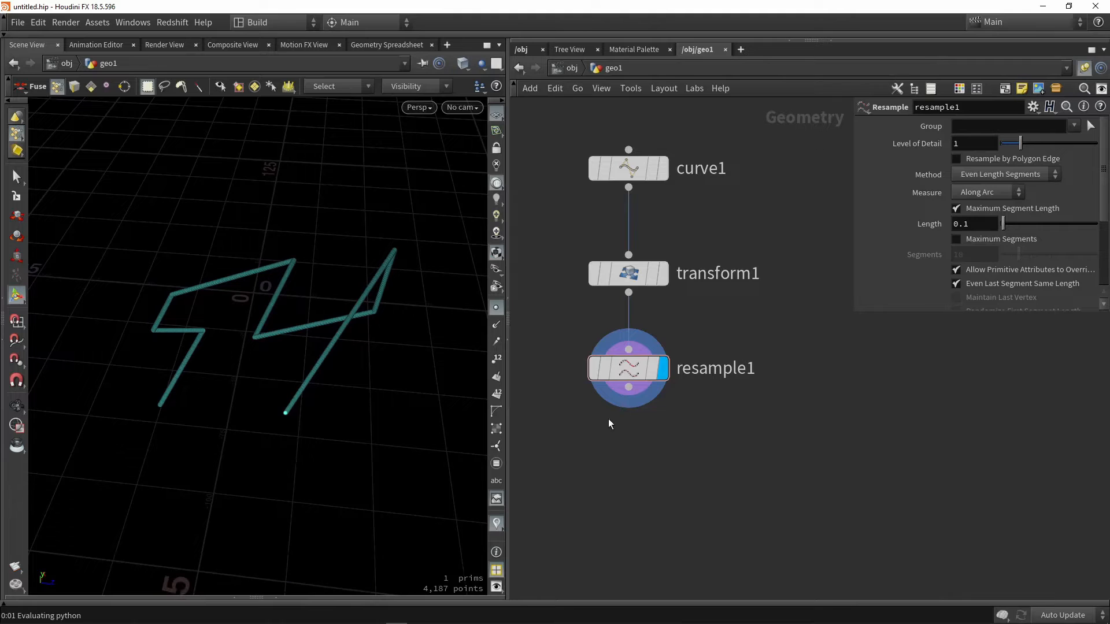
Add a Fuse node, connect resample1 to its first input, display its output and align it below resample1.
{"action": "key", "text": "Tab"}
{"action": "type", "text": "fuse"}
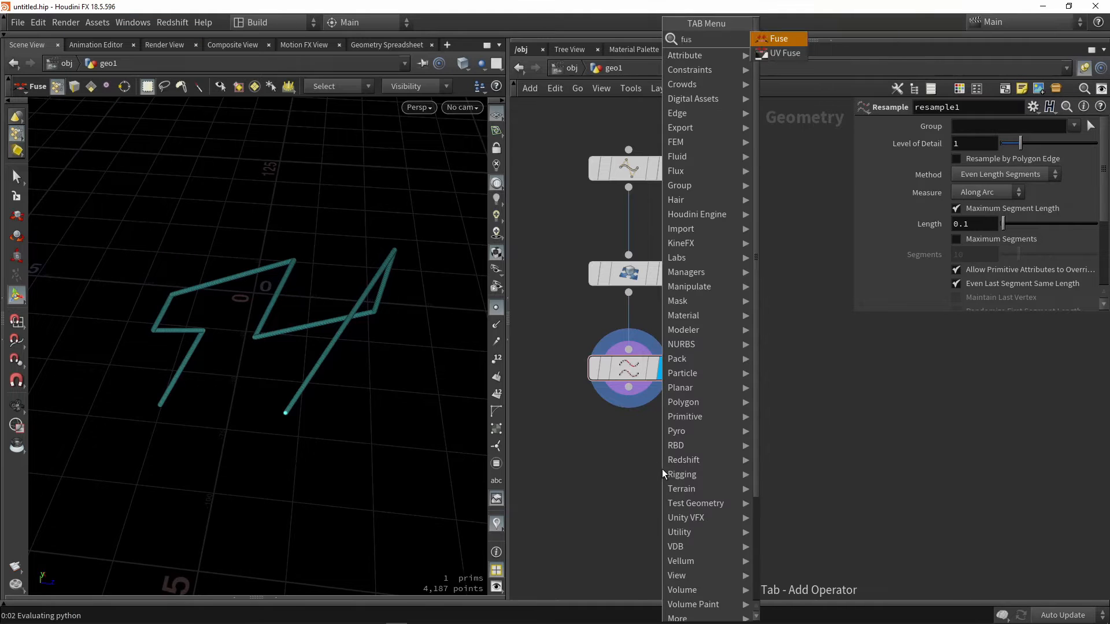
{"action": "key", "text": "Return"}
{"action": "left_click", "coordinate": [661, 469]}
{"action": "scroll", "coordinate": [627, 393], "scroll_direction": "up", "scroll_amount": 2}
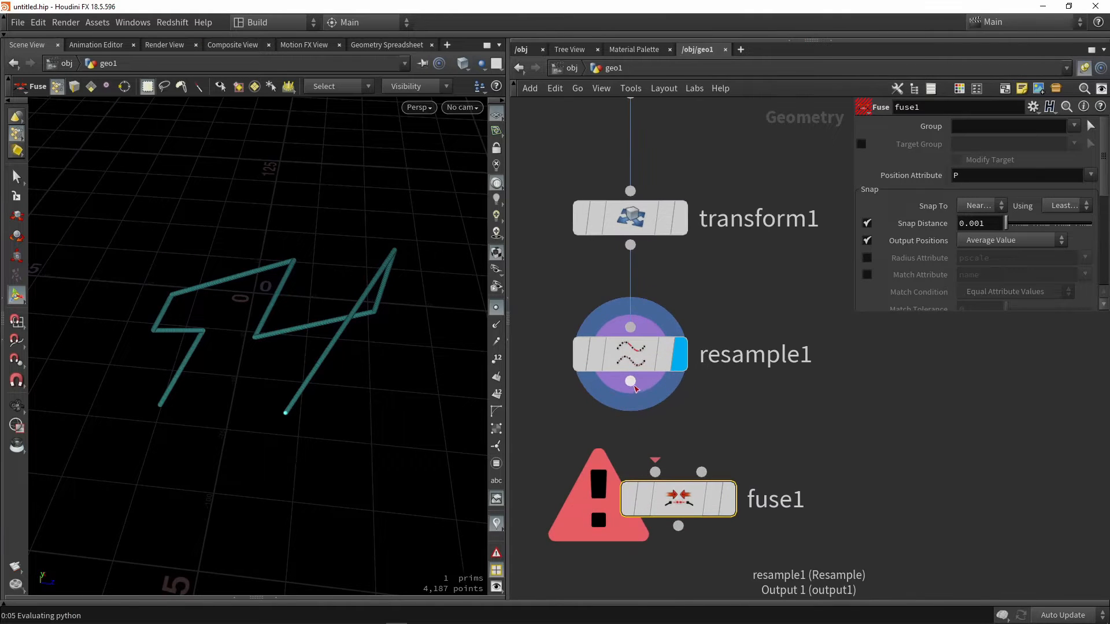
{"action": "left_click_drag", "start_coordinate": [629, 387], "coordinate": [681, 464]}
{"action": "left_click", "coordinate": [730, 500]}
{"action": "left_click_drag", "start_coordinate": [692, 504], "coordinate": [647, 501]}
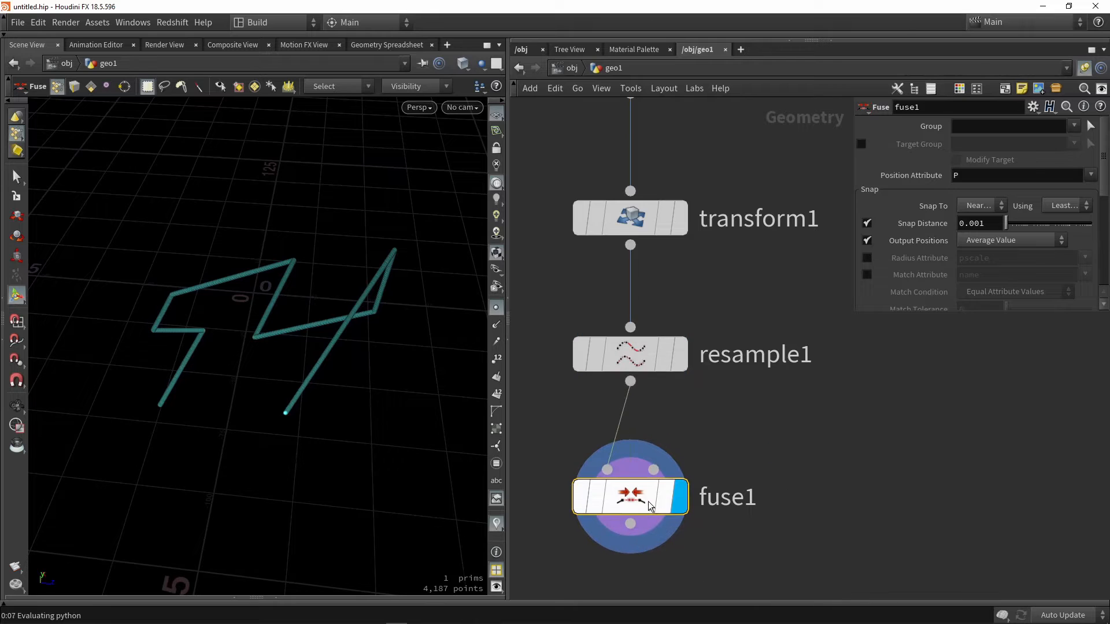
Set fuse1 to snap to a grid with a grid spacing of 8 on all three axes.
{"action": "left_click", "coordinate": [977, 206]}
{"action": "left_click", "coordinate": [973, 232]}
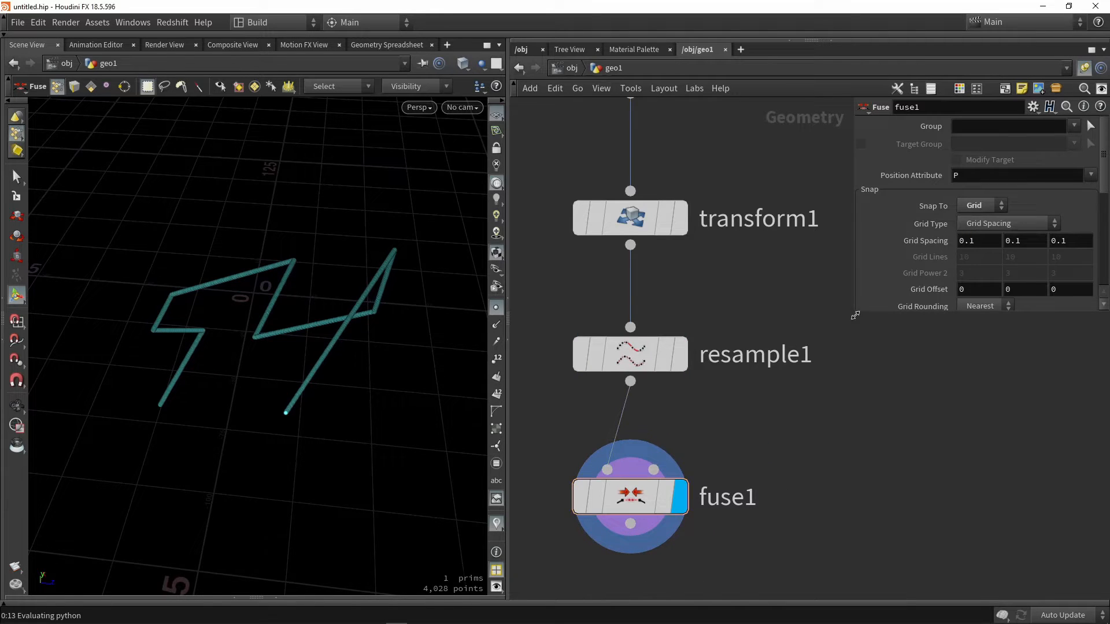
{"action": "left_click_drag", "start_coordinate": [852, 314], "coordinate": [674, 367]}
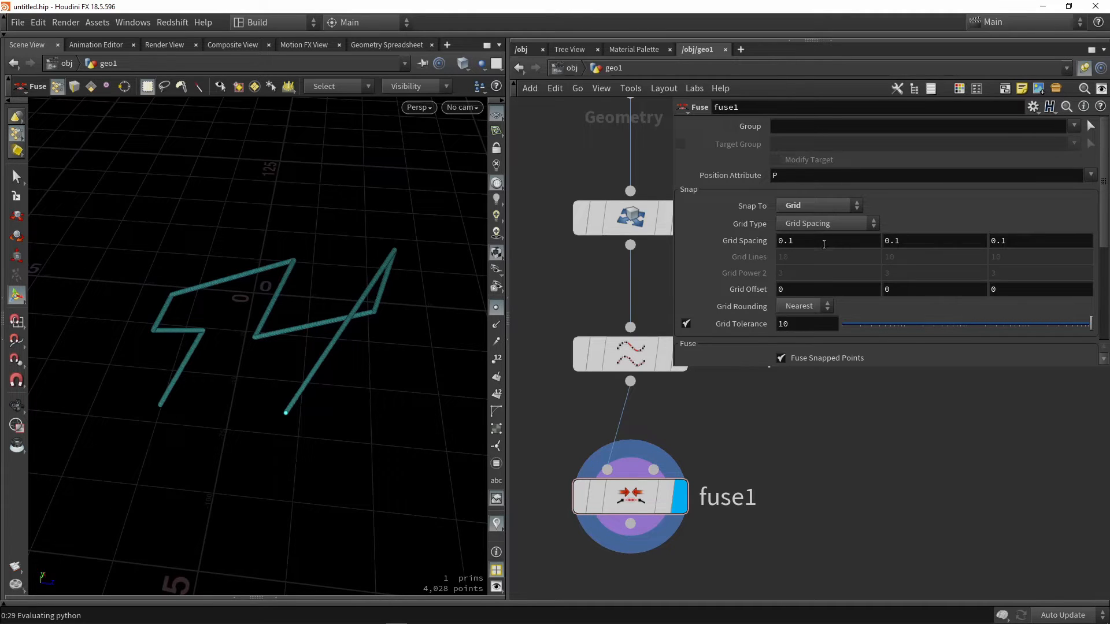
{"action": "left_click_drag", "start_coordinate": [823, 244], "coordinate": [727, 253]}
{"action": "left_click_drag", "start_coordinate": [937, 245], "coordinate": [873, 247]}
{"action": "type", "text": "8"}
{"action": "left_click_drag", "start_coordinate": [1044, 244], "coordinate": [946, 252]}
{"action": "type", "text": "8"}
{"action": "key", "text": "Return"}
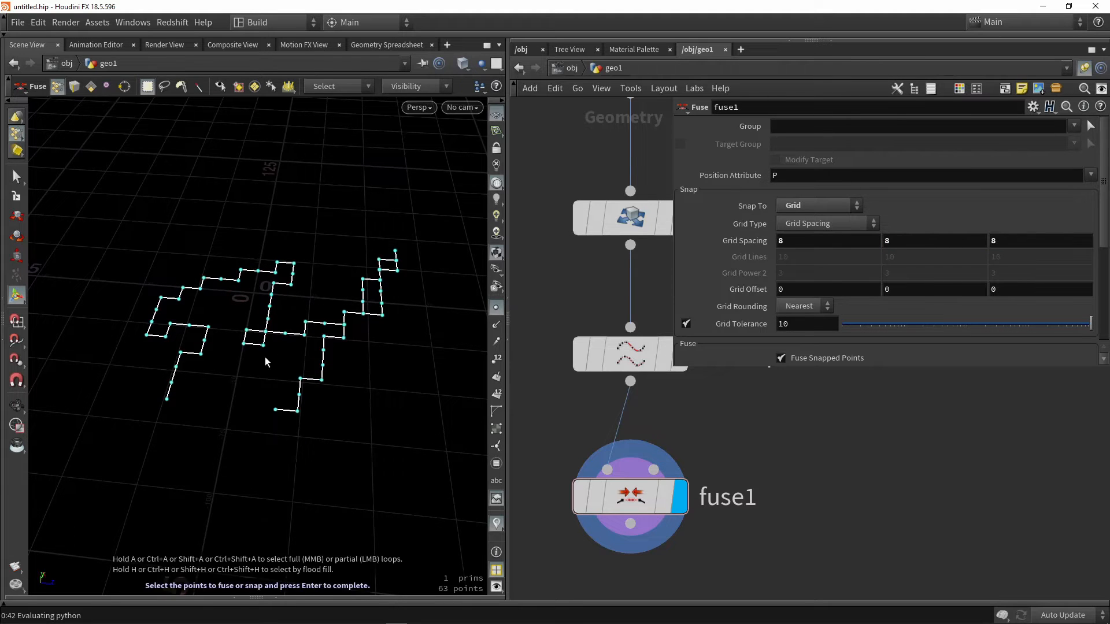
Compare the grid-snapped curve with the flattened original by temporarily showing transform1 as a template overlay.
{"action": "key", "text": "Escape"}
{"action": "left_click_drag", "start_coordinate": [265, 356], "coordinate": [407, 339]}
{"action": "scroll", "coordinate": [407, 340], "scroll_direction": "up", "scroll_amount": 3}
{"action": "scroll", "coordinate": [252, 384], "scroll_direction": "down", "scroll_amount": 1}
{"action": "middle_click_drag", "start_coordinate": [252, 384], "coordinate": [323, 368]}
{"action": "scroll", "coordinate": [323, 368], "scroll_direction": "down", "scroll_amount": 1}
{"action": "key", "text": "Return"}
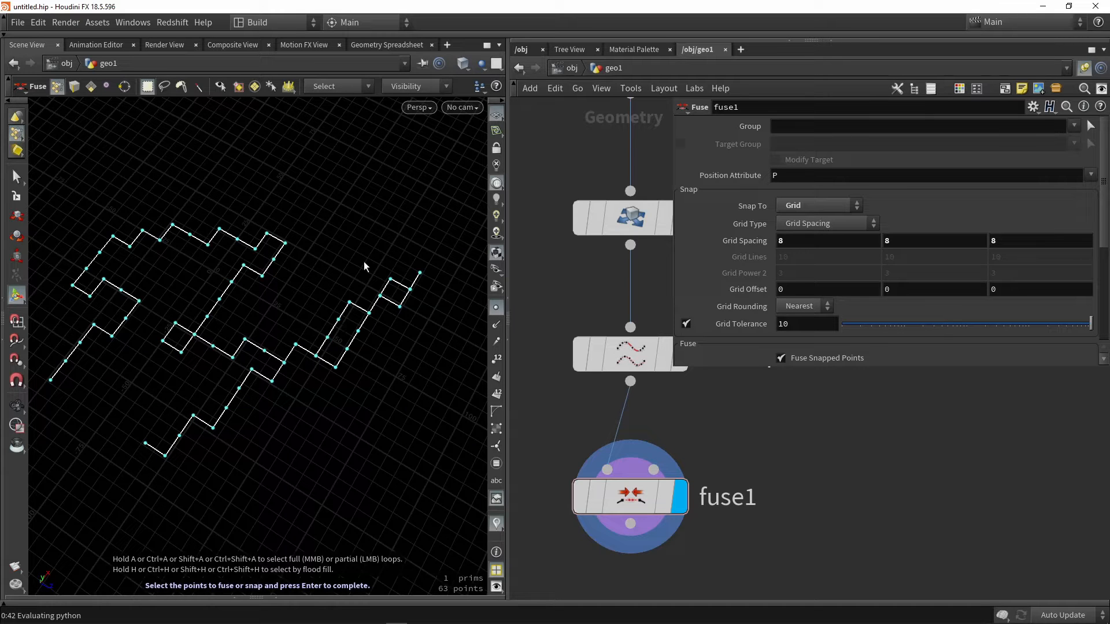
{"action": "scroll", "coordinate": [596, 202], "scroll_direction": "down", "scroll_amount": 3}
{"action": "left_click", "coordinate": [639, 236]}
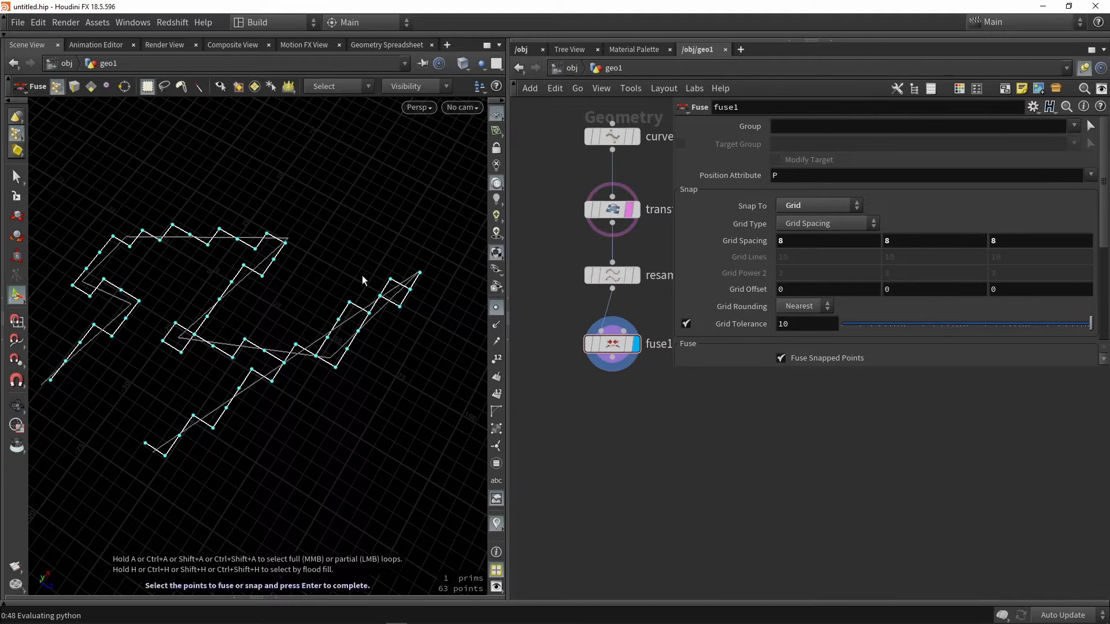
{"action": "left_click_drag", "start_coordinate": [278, 306], "coordinate": [345, 315], "text": "alt"}
{"action": "key", "text": "Return"}
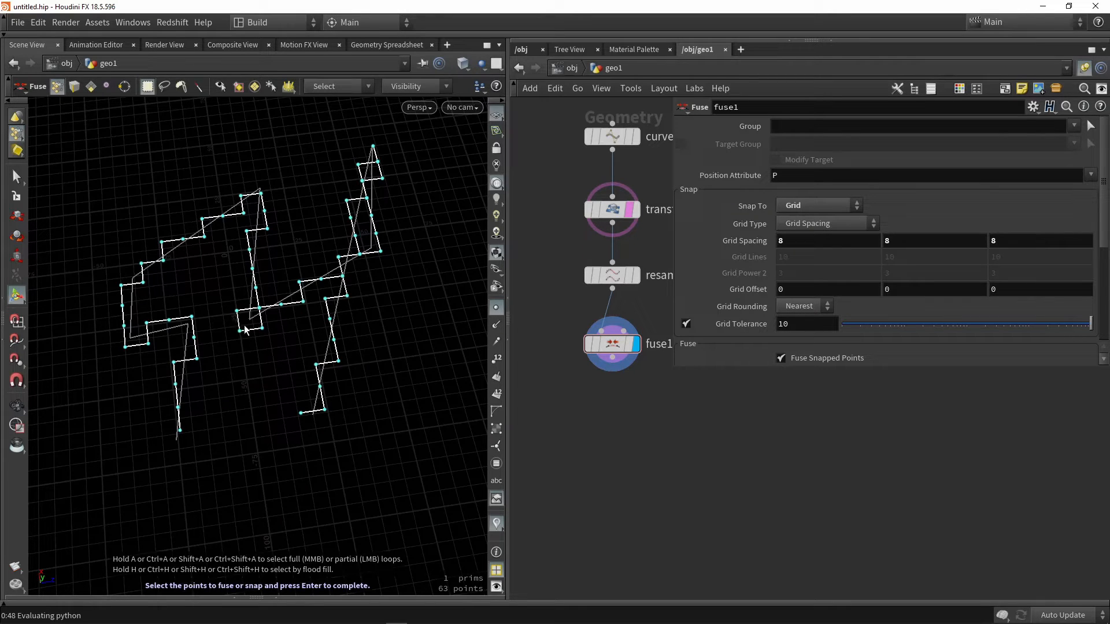
{"action": "mouse_move", "coordinate": [266, 330]}
{"action": "left_mouse_down", "text": "alt"}
{"action": "mouse_move", "coordinate": [297, 327]}
{"action": "mouse_move", "coordinate": [277, 320]}
{"action": "left_mouse_up", "text": "alt"}
{"action": "left_click", "coordinate": [630, 209]}
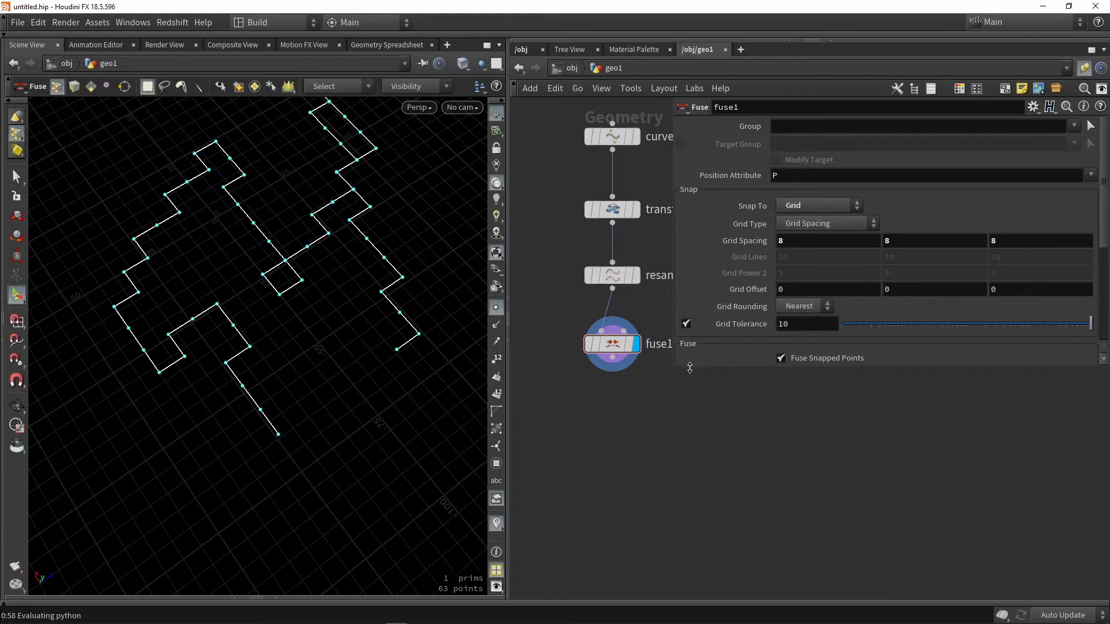
Add a Grid node beside fuse1 in the network.
{"action": "middle_click_drag", "start_coordinate": [620, 422], "coordinate": [633, 433]}
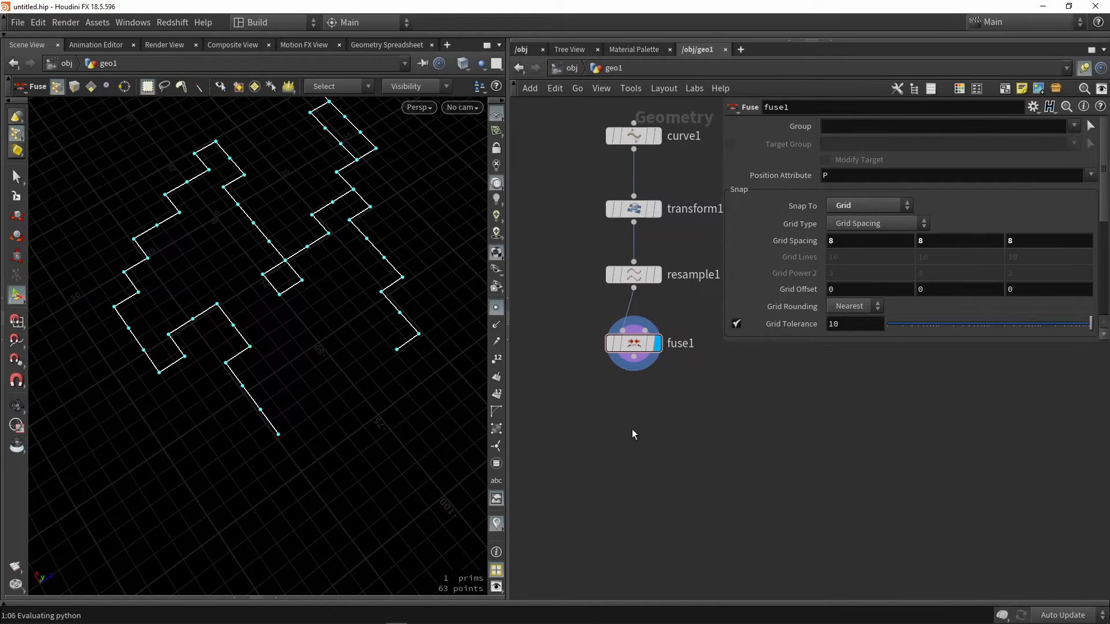
{"action": "scroll", "coordinate": [654, 435], "scroll_direction": "down", "scroll_amount": 2}
{"action": "key", "text": "Tab"}
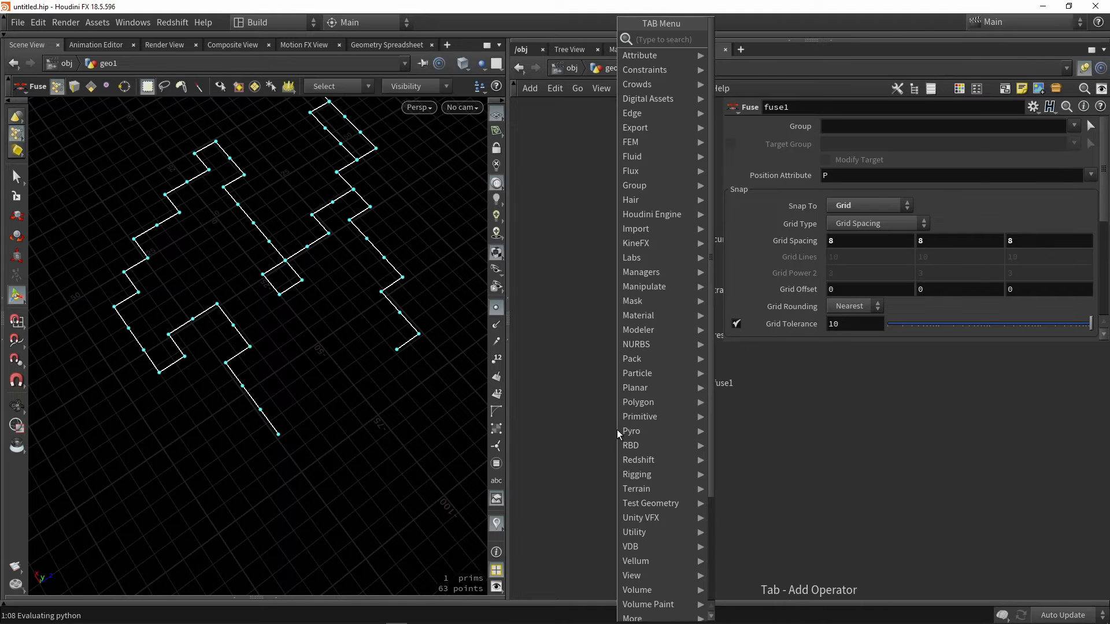
{"action": "type", "text": "gr"}
{"action": "key", "text": "Return"}
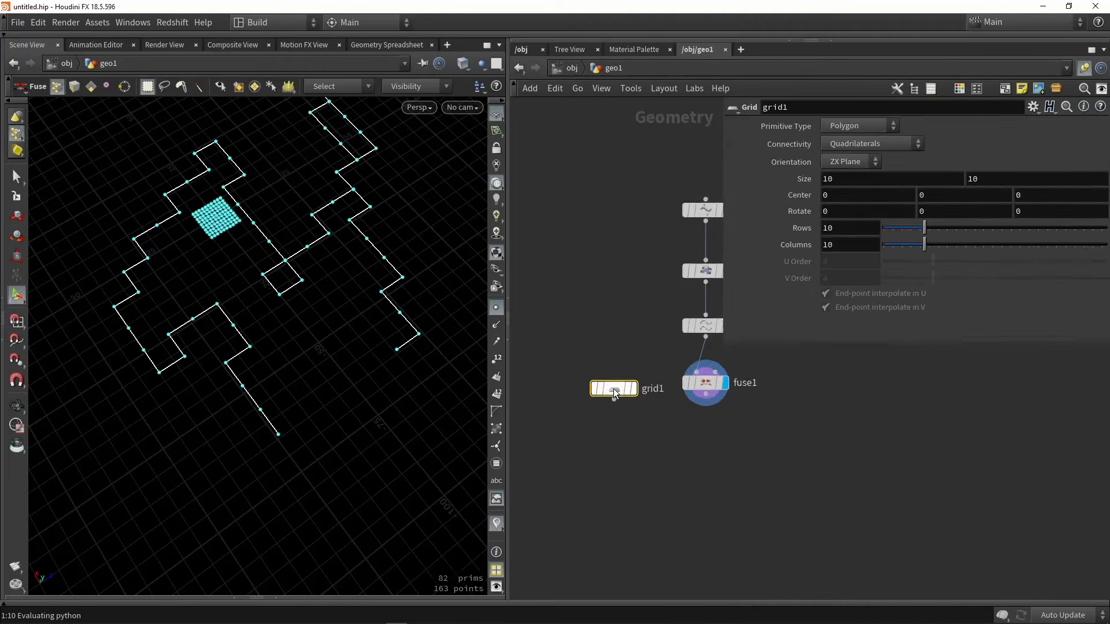
{"action": "left_click", "coordinate": [570, 404]}
Add a Copy to Points node, feed it grid1 as geometry and fuse1 as target points, and display its output.
{"action": "left_click", "coordinate": [612, 490]}
{"action": "key", "text": "Tab"}
{"action": "type", "text": "copy"}
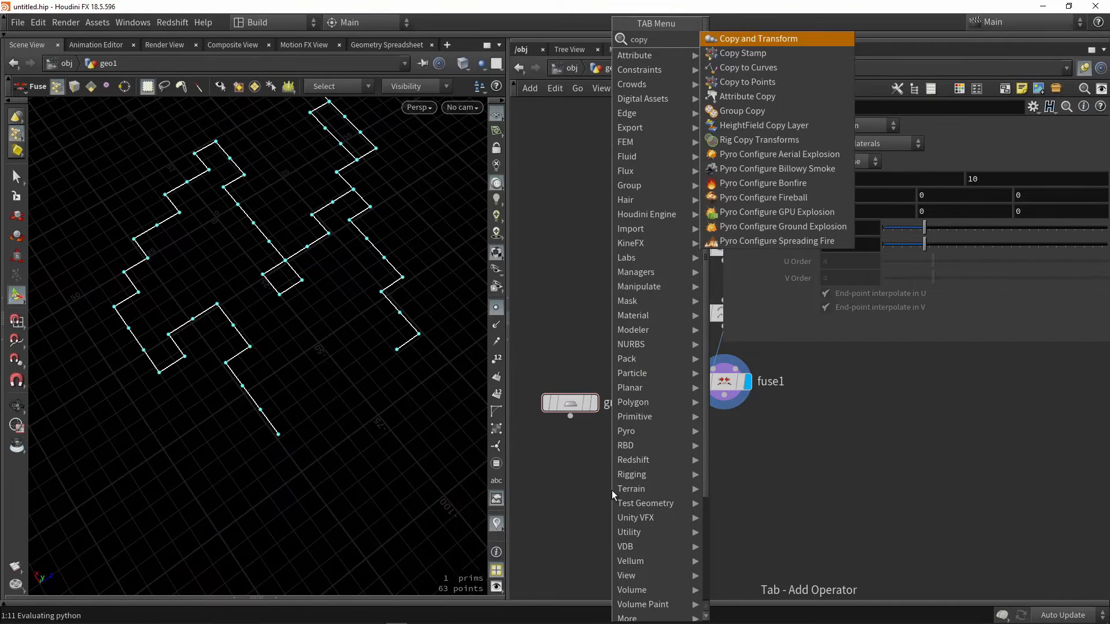
{"action": "left_click", "coordinate": [727, 82]}
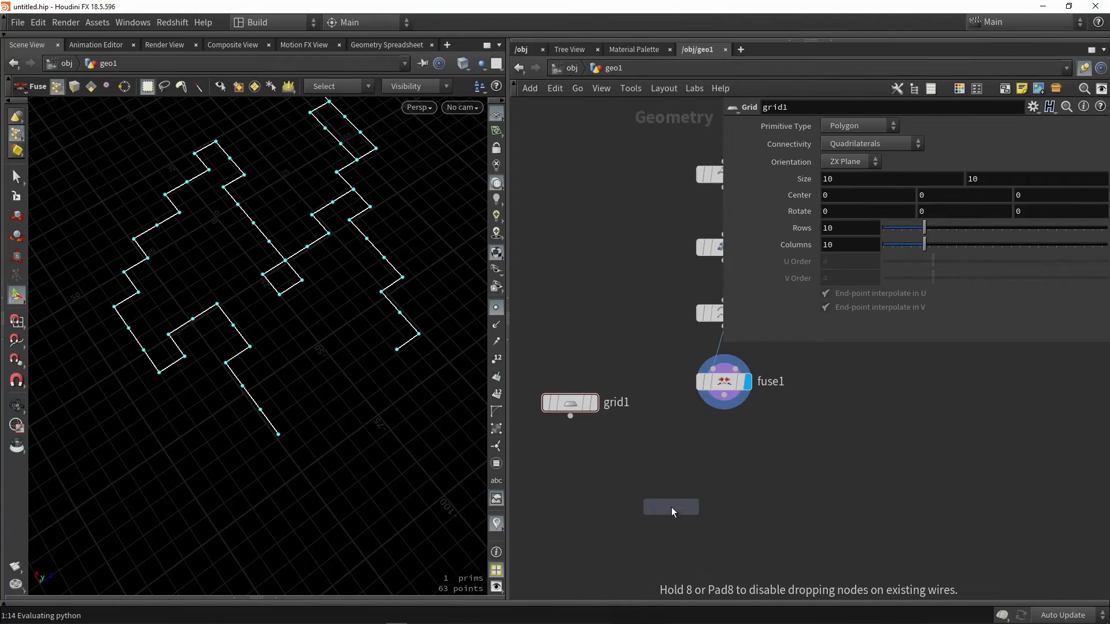
{"action": "left_click", "coordinate": [671, 507]}
{"action": "left_click_drag", "start_coordinate": [564, 411], "coordinate": [659, 493]}
{"action": "left_click_drag", "start_coordinate": [724, 396], "coordinate": [681, 494]}
{"action": "left_click", "coordinate": [693, 506]}
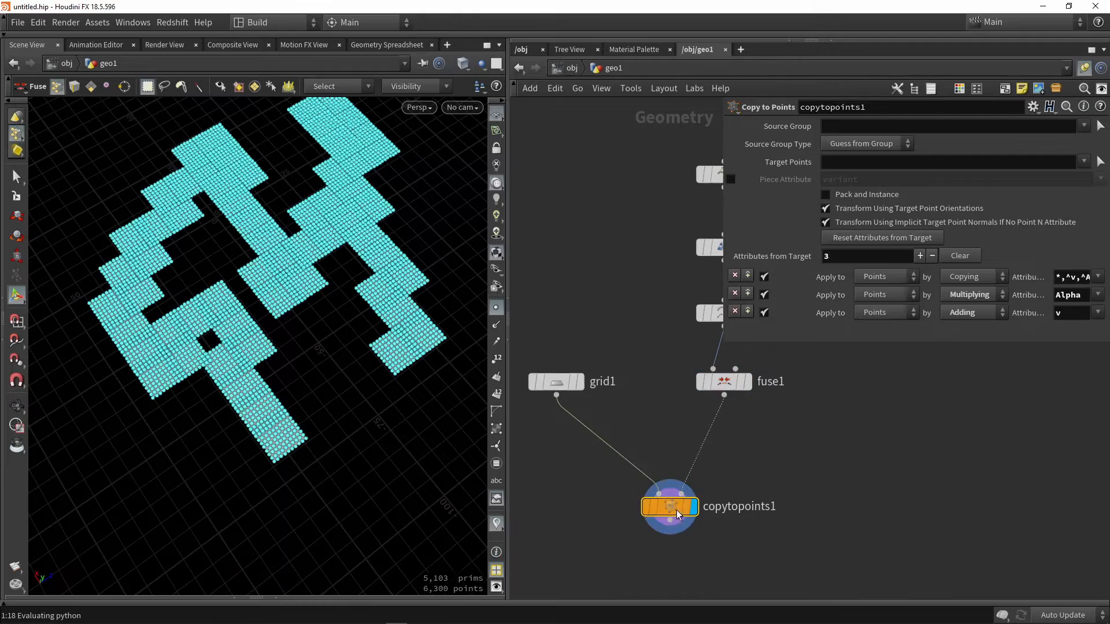
Switch the viewport to wireframe, hide the points and inspect how the copied grid tiles overlap.
{"action": "left_click_drag", "start_coordinate": [370, 324], "coordinate": [315, 346], "text": "alt"}
{"action": "key", "text": "w"}
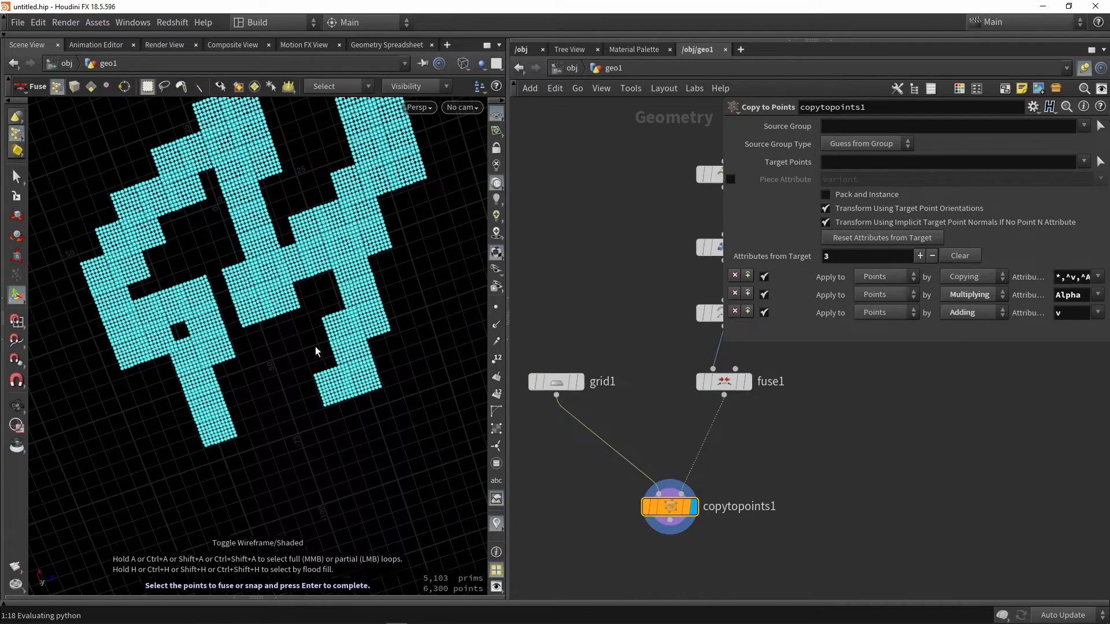
{"action": "key", "text": "Escape"}
{"action": "left_click_drag", "start_coordinate": [464, 300], "coordinate": [309, 309]}
{"action": "scroll", "coordinate": [199, 326], "scroll_direction": "up", "scroll_amount": 4}
{"action": "scroll", "coordinate": [199, 326], "scroll_direction": "up", "scroll_amount": 6}
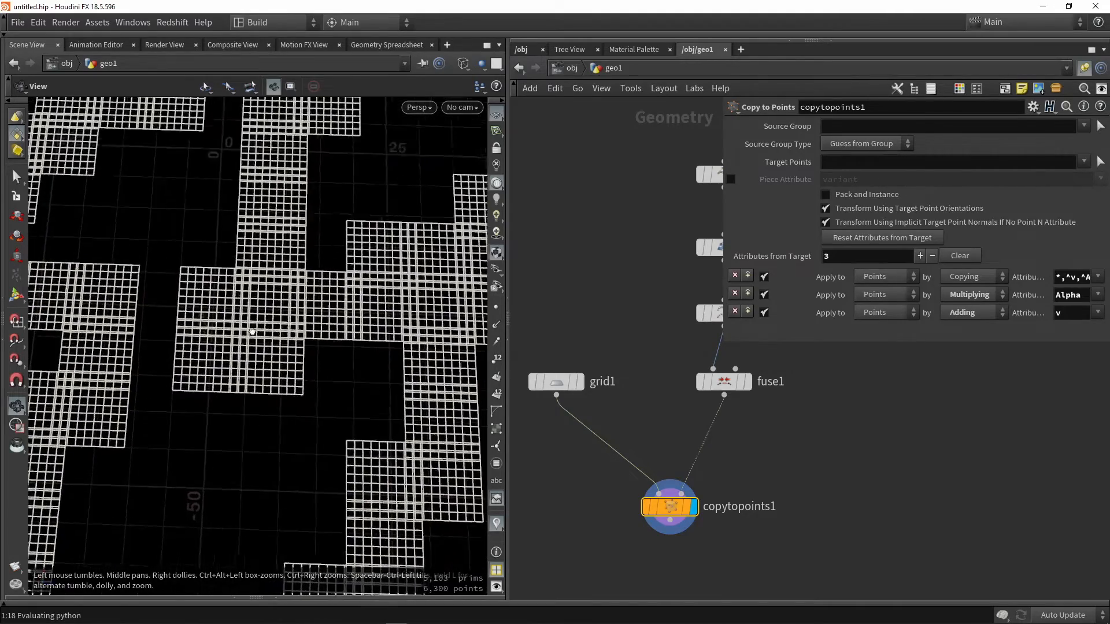
{"action": "key", "text": "Return"}
Set the size of grid1 to 8 by 8 to match the grid spacing of fuse1.
{"action": "left_click", "coordinate": [708, 386]}
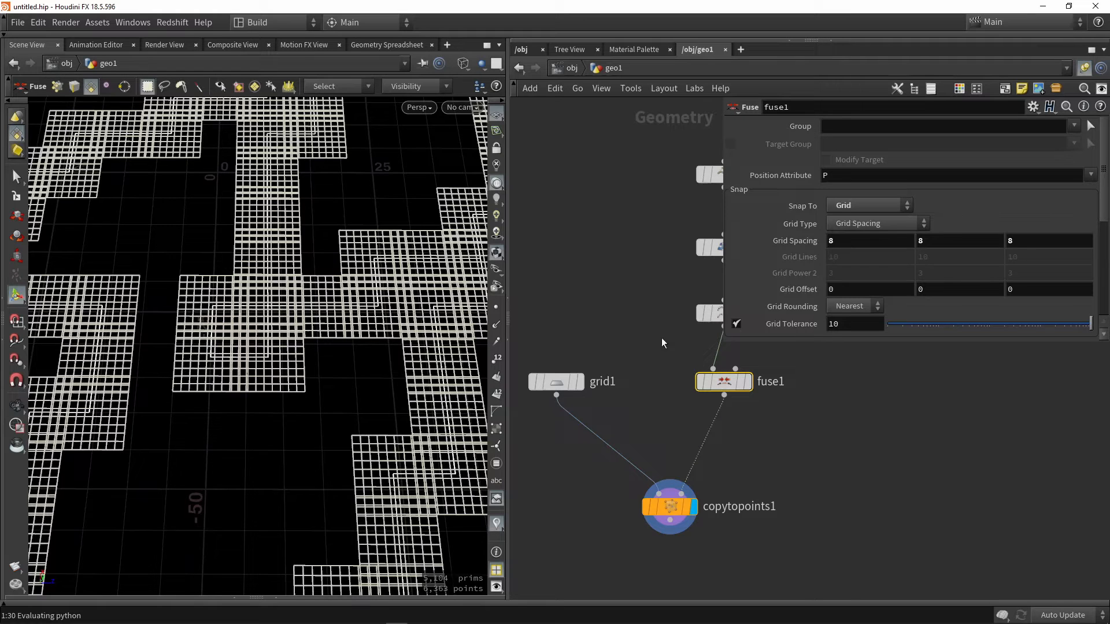
{"action": "left_click", "coordinate": [560, 383]}
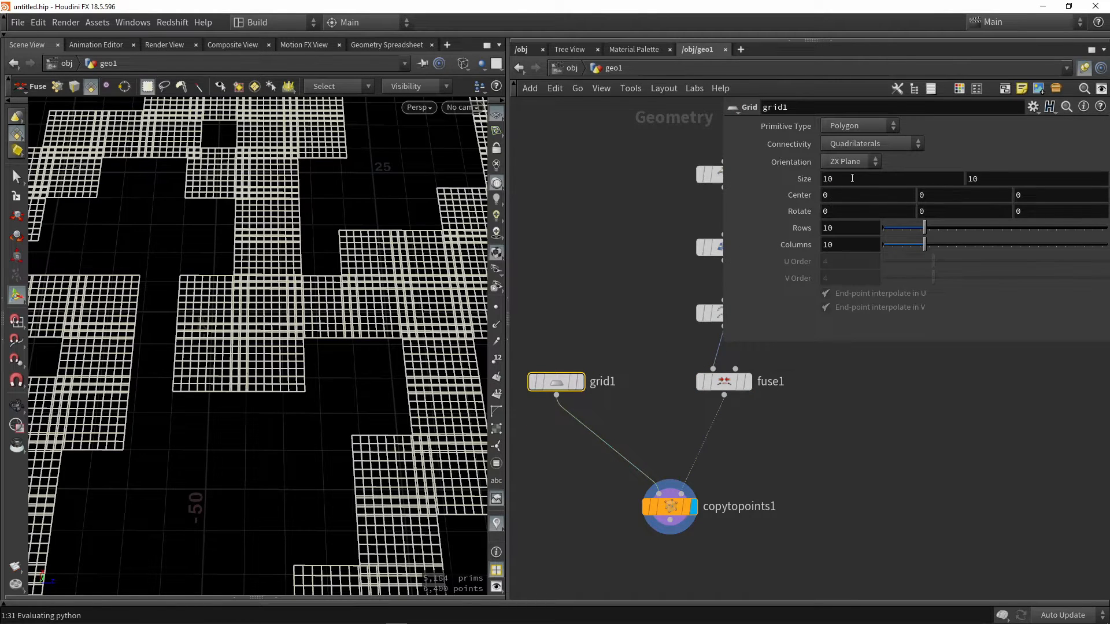
{"action": "left_click_drag", "start_coordinate": [852, 178], "coordinate": [782, 179]}
{"action": "type", "text": "8"}
{"action": "left_click", "coordinate": [998, 177]}
{"action": "left_click_drag", "start_coordinate": [998, 176], "coordinate": [948, 179]}
{"action": "type", "text": "8"}
{"action": "left_click", "coordinate": [935, 370]}
Examine the resized tiles from several angles to check how their edges meet.
{"action": "left_click_drag", "start_coordinate": [255, 407], "coordinate": [325, 397], "text": "alt"}
{"action": "scroll", "coordinate": [277, 415], "scroll_direction": "down", "scroll_amount": 3}
{"action": "scroll", "coordinate": [142, 312], "scroll_direction": "up", "scroll_amount": 3}
{"action": "middle_click_drag", "start_coordinate": [141, 312], "coordinate": [215, 369], "text": "alt"}
{"action": "left_click_drag", "start_coordinate": [215, 370], "coordinate": [376, 366], "text": "alt"}
{"action": "right_click_drag", "start_coordinate": [377, 365], "coordinate": [369, 419]}
{"action": "left_click_drag", "start_coordinate": [370, 418], "coordinate": [301, 346]}
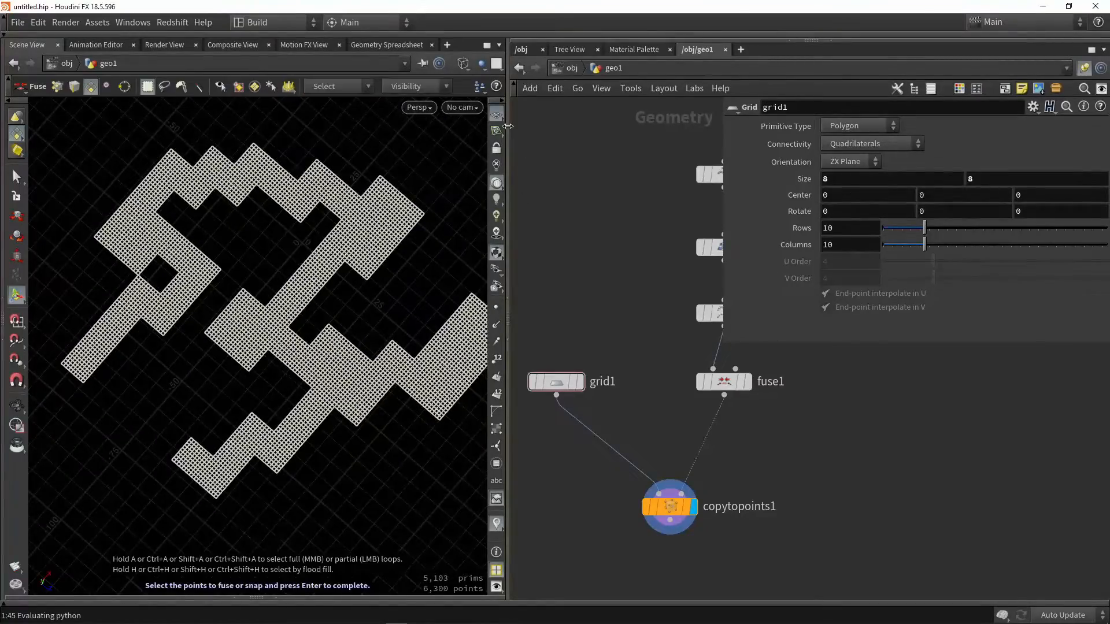
Widen the scene view and review the tiled floor layout from above and at an angle.
{"action": "left_click_drag", "start_coordinate": [507, 127], "coordinate": [630, 126]}
{"action": "left_click_drag", "start_coordinate": [397, 280], "coordinate": [350, 344]}
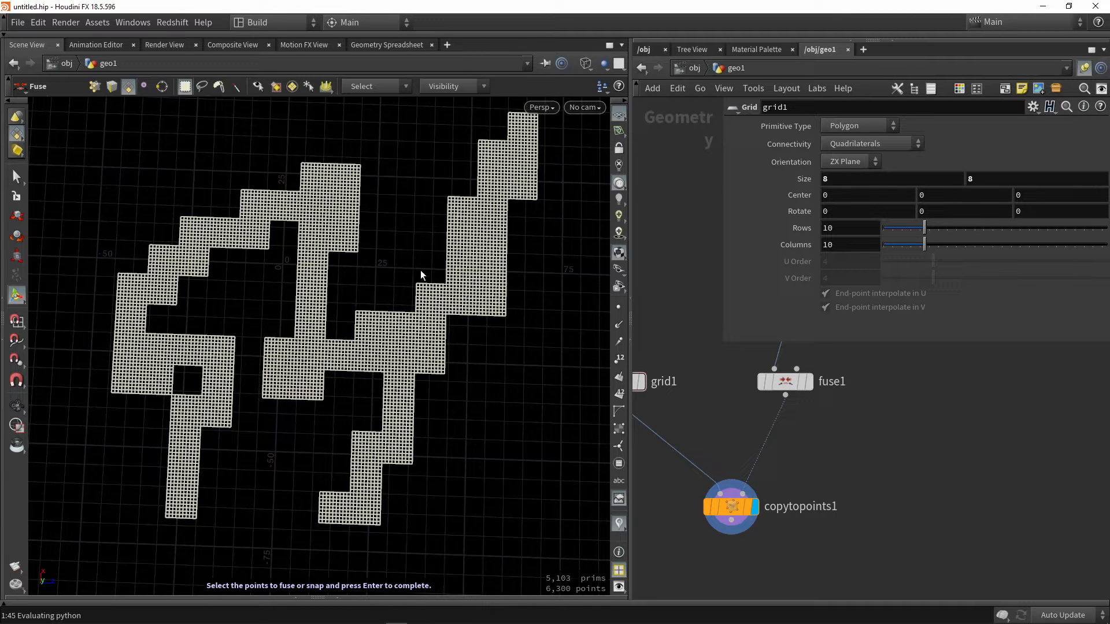
{"action": "key", "text": "space"}
{"action": "left_click_drag", "start_coordinate": [484, 345], "coordinate": [407, 371]}
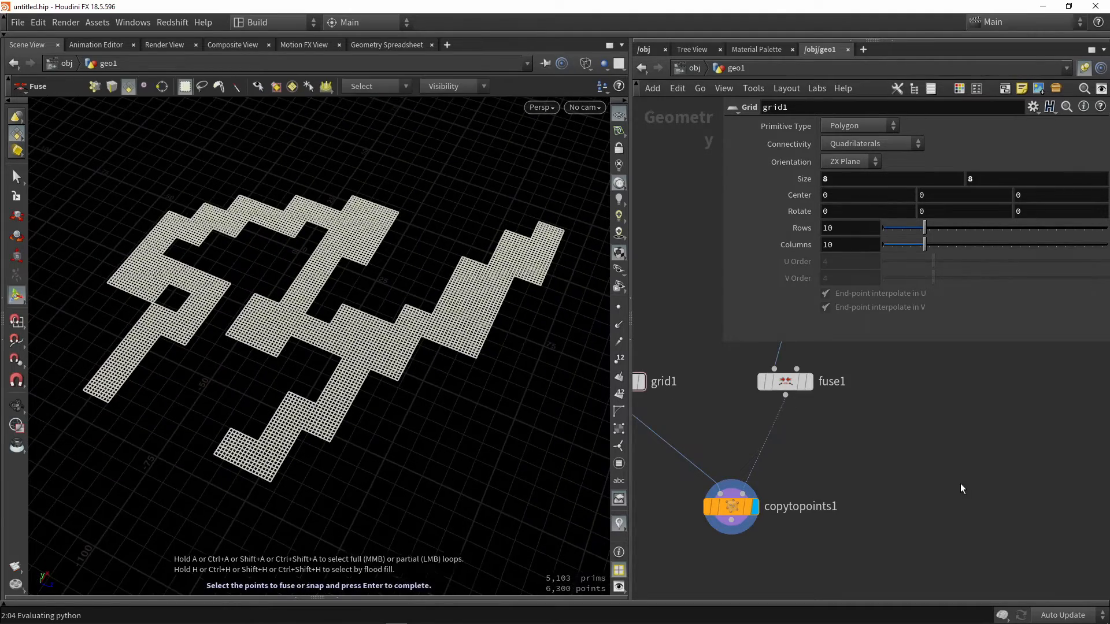
{"action": "middle_click_drag", "start_coordinate": [942, 509], "coordinate": [943, 457]}
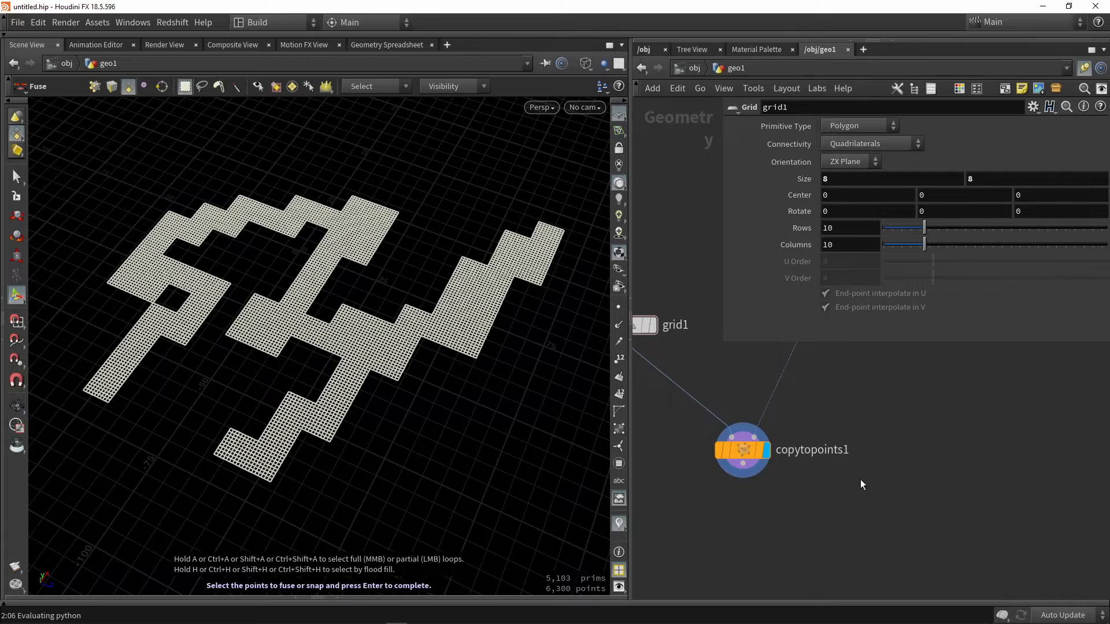
Add a second Fuse node below copytopoints1.
{"action": "key", "text": "Tab"}
{"action": "type", "text": "fuse"}
{"action": "key", "text": "Return"}
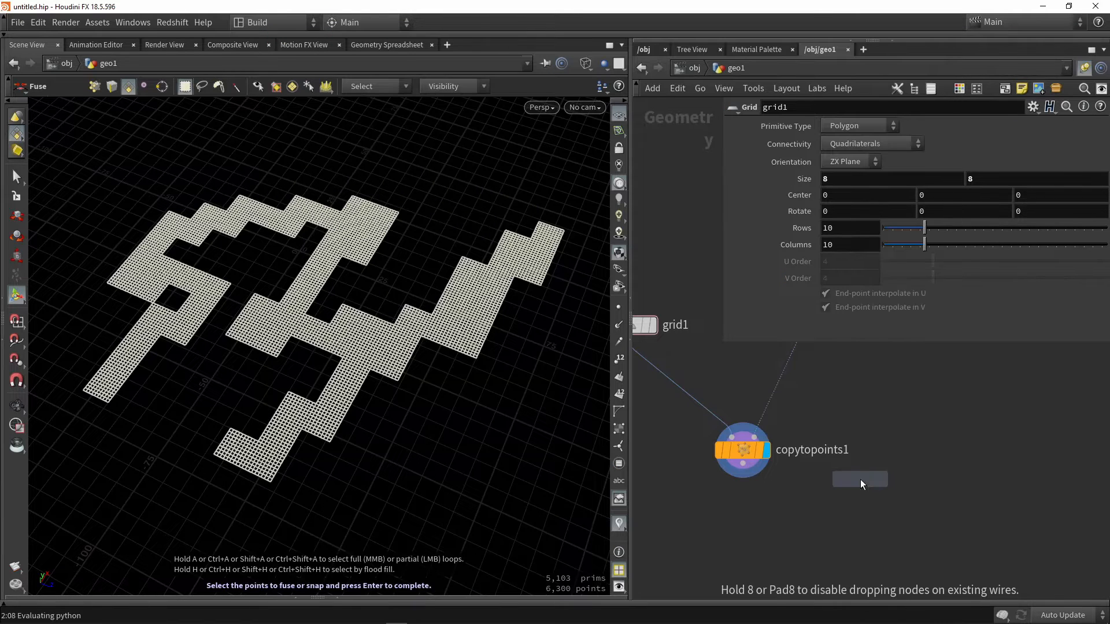
{"action": "left_click", "coordinate": [818, 506]}
{"action": "scroll", "coordinate": [738, 445], "scroll_direction": "up", "scroll_amount": 3}
Examine copytopoints1 up close, selecting individual copied tiles to check whether they are separate pieces.
{"action": "left_click", "coordinate": [729, 454]}
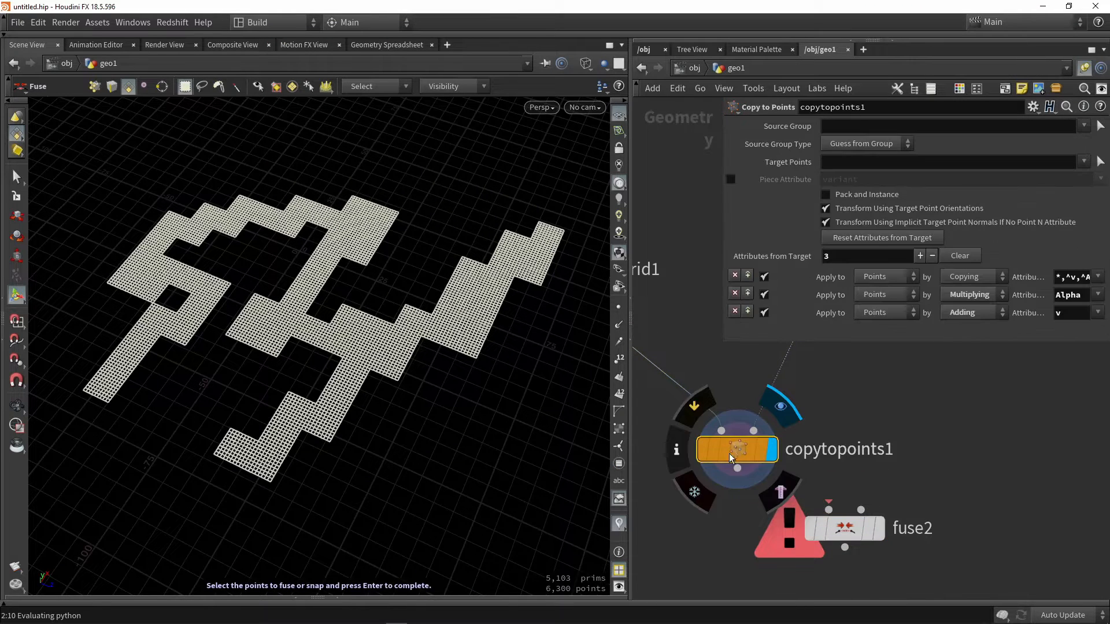
{"action": "scroll", "coordinate": [191, 288], "scroll_direction": "up", "scroll_amount": 3}
{"action": "scroll", "coordinate": [324, 338], "scroll_direction": "up", "scroll_amount": 3}
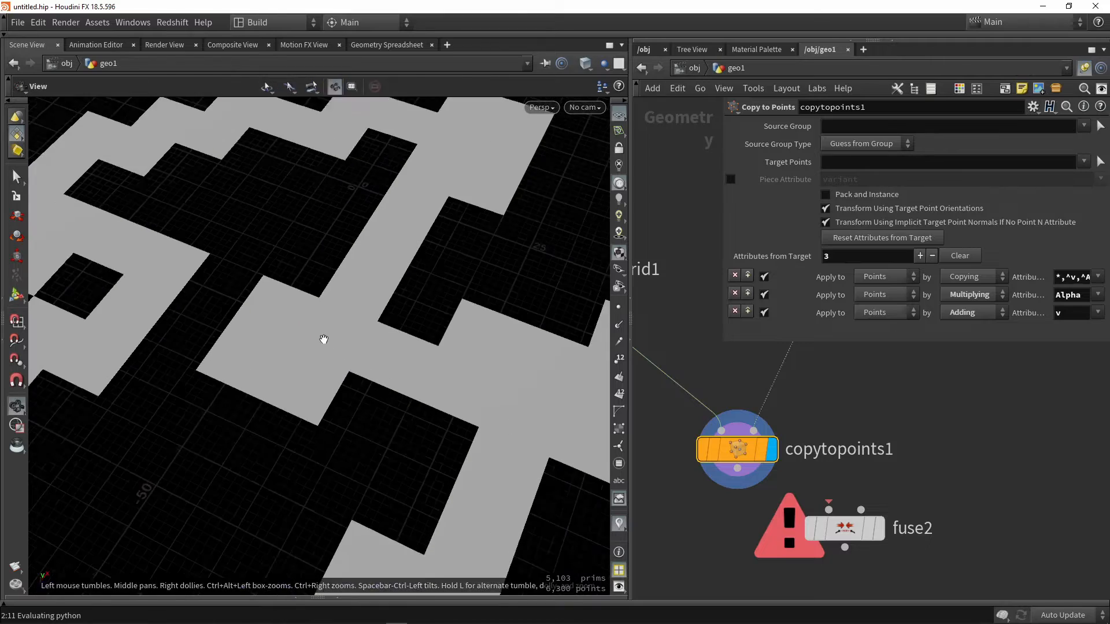
{"action": "left_click_drag", "start_coordinate": [324, 339], "coordinate": [383, 290], "text": "alt"}
{"action": "left_click", "coordinate": [330, 328]}
{"action": "left_click", "coordinate": [382, 290]}
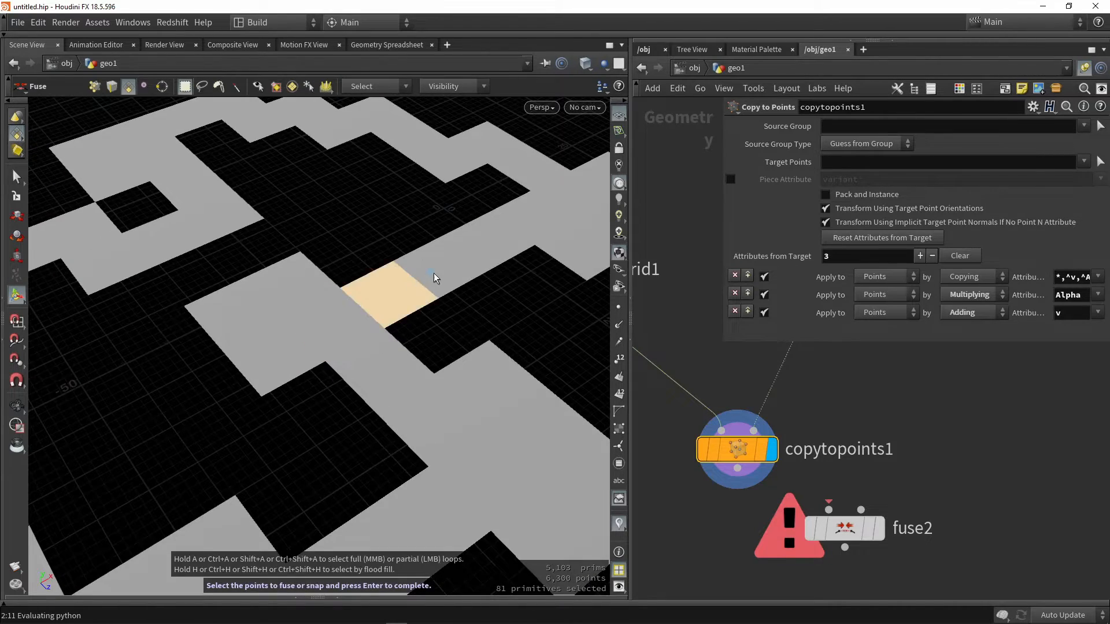
{"action": "double_click", "coordinate": [436, 272]}
{"action": "double_click", "coordinate": [492, 252]}
{"action": "double_click", "coordinate": [521, 228]}
{"action": "left_click", "coordinate": [468, 266]}
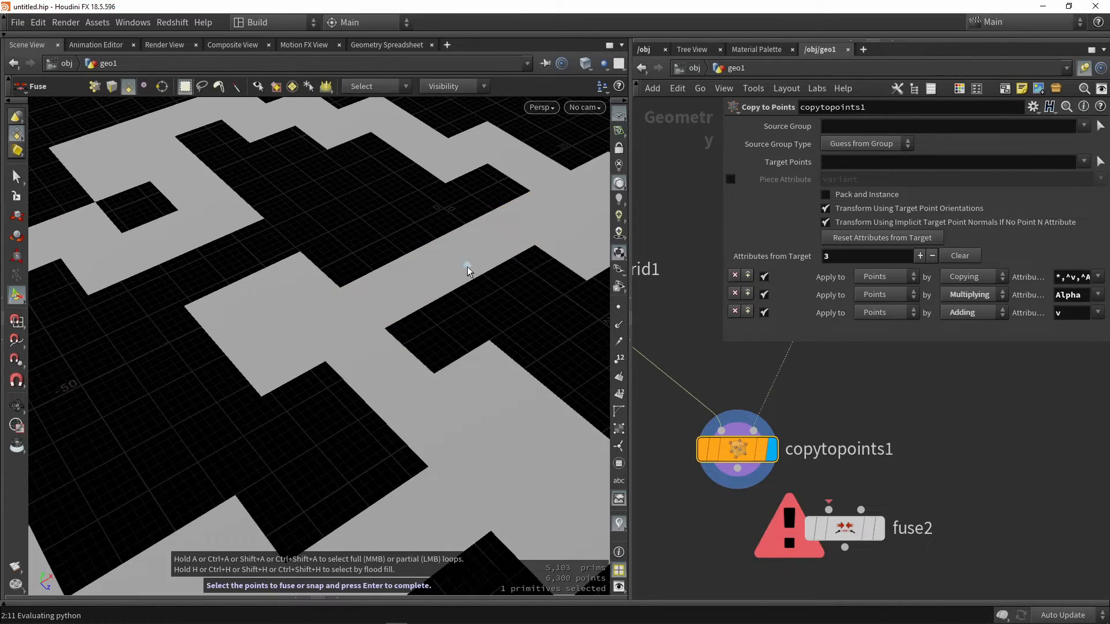
{"action": "double_click", "coordinate": [467, 266]}
{"action": "double_click", "coordinate": [407, 283]}
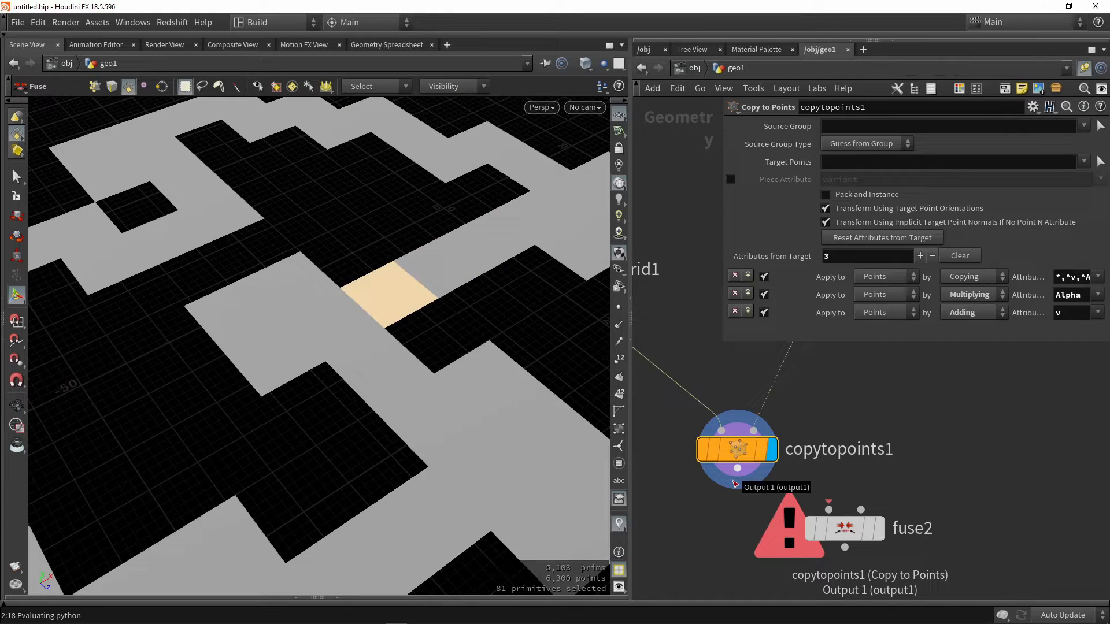
Feed copytopoints1 into fuse2, display the fused result and select the whole connected floor to check it.
{"action": "left_click_drag", "start_coordinate": [737, 478], "coordinate": [735, 530]}
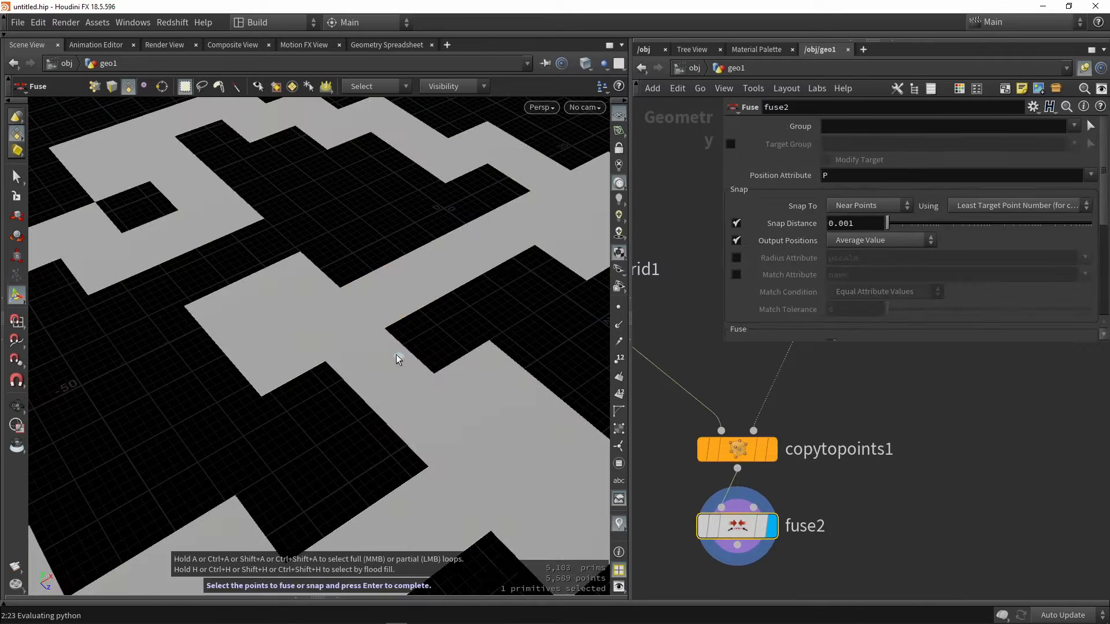
{"action": "key", "text": "Return"}
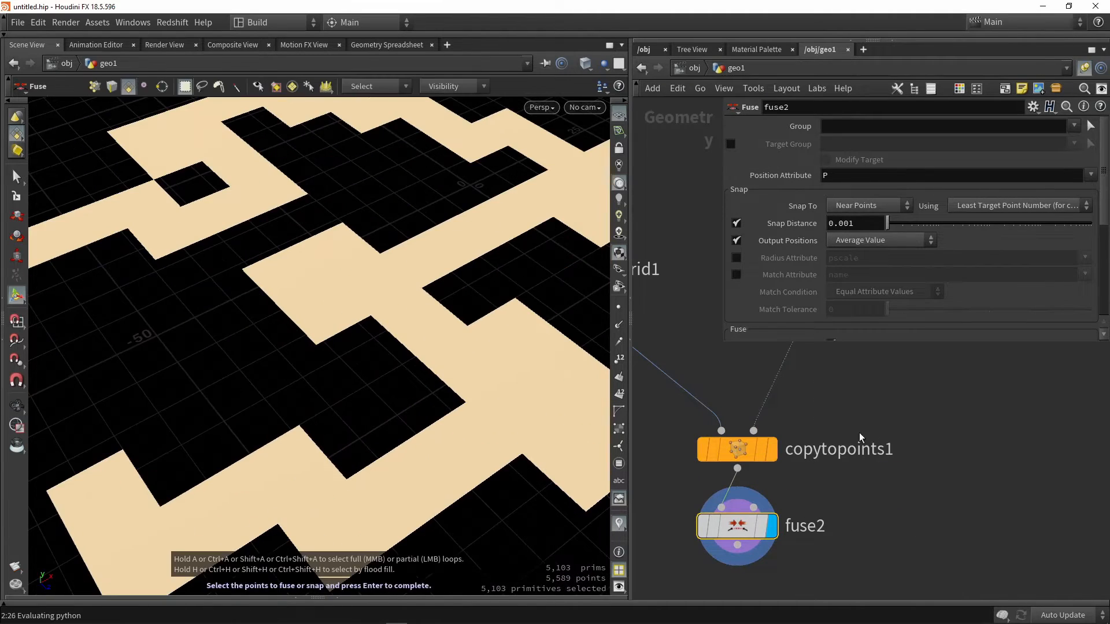
{"action": "middle_click_drag", "start_coordinate": [865, 540], "coordinate": [893, 485]}
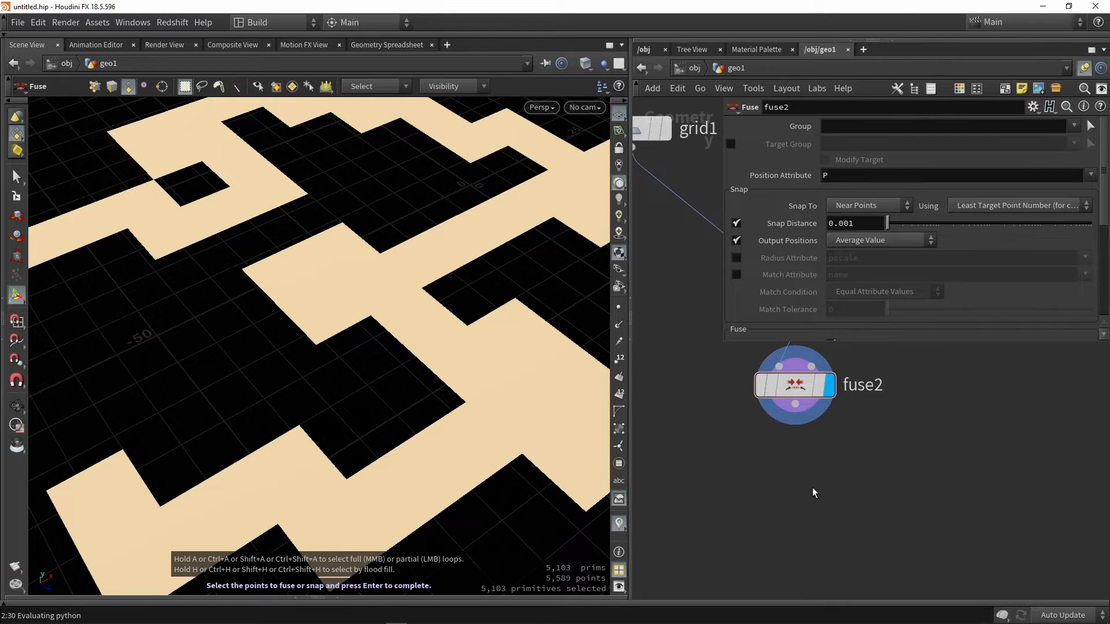
{"action": "key", "text": "Tab"}
{"action": "key", "text": "Return"}
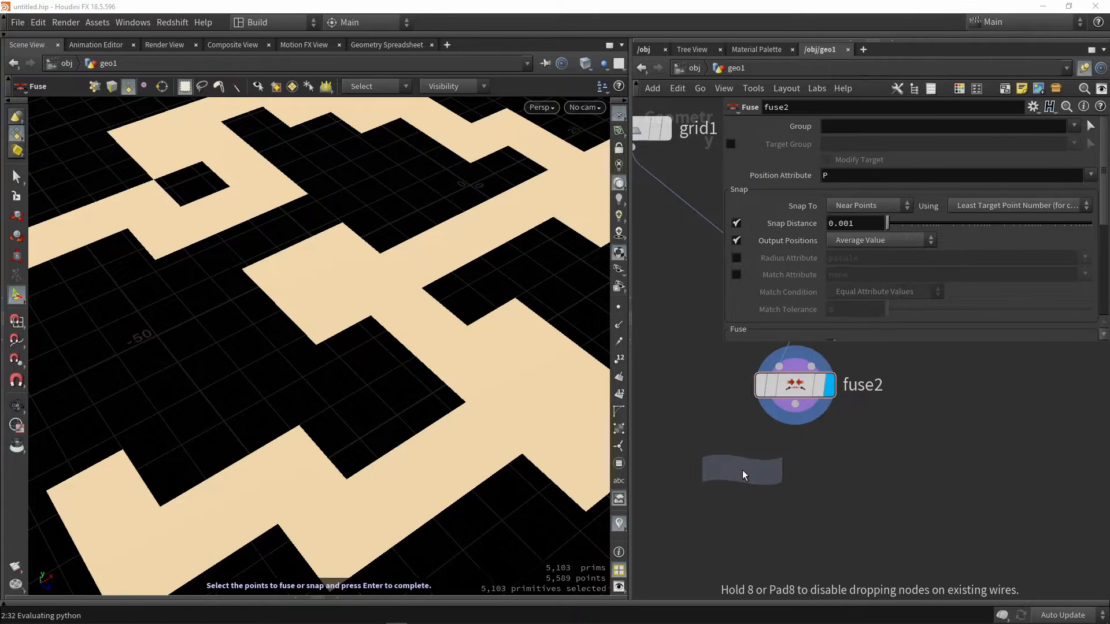
{"action": "key", "text": "Escape"}
Switch the viewport to wireframe and examine the edges inside the fused floor.
{"action": "key", "text": "w"}
{"action": "left_click_drag", "start_coordinate": [394, 369], "coordinate": [387, 372], "text": "alt"}
{"action": "right_click_drag", "start_coordinate": [387, 371], "coordinate": [404, 283], "text": "alt"}
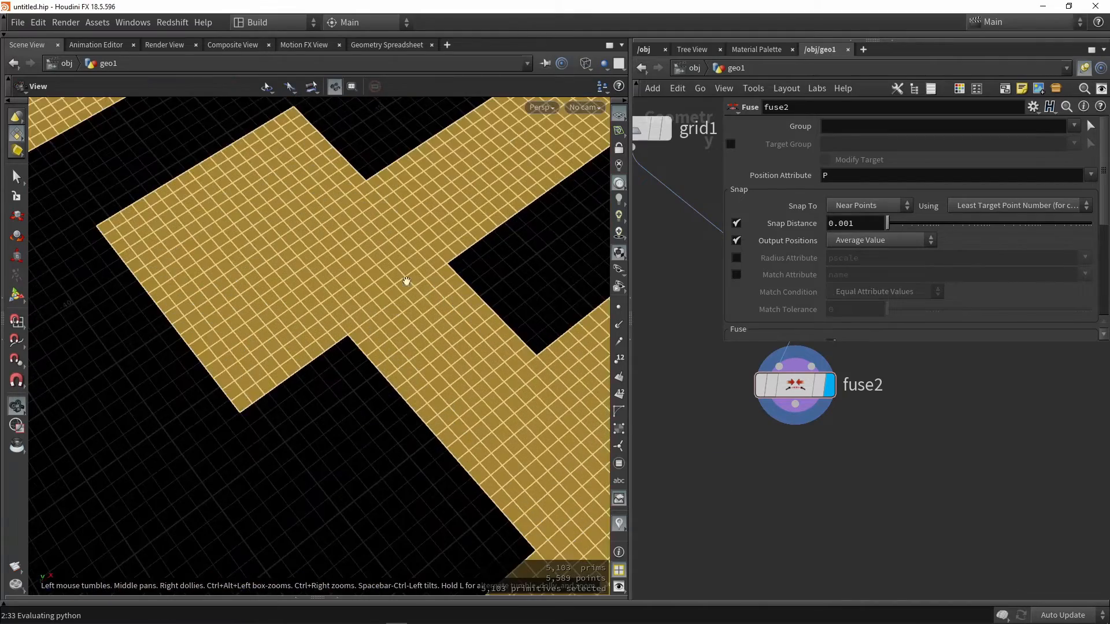
{"action": "left_click_drag", "start_coordinate": [396, 294], "coordinate": [379, 255], "text": "alt"}
{"action": "scroll", "coordinate": [379, 255], "scroll_direction": "down", "scroll_amount": 3, "text": "alt"}
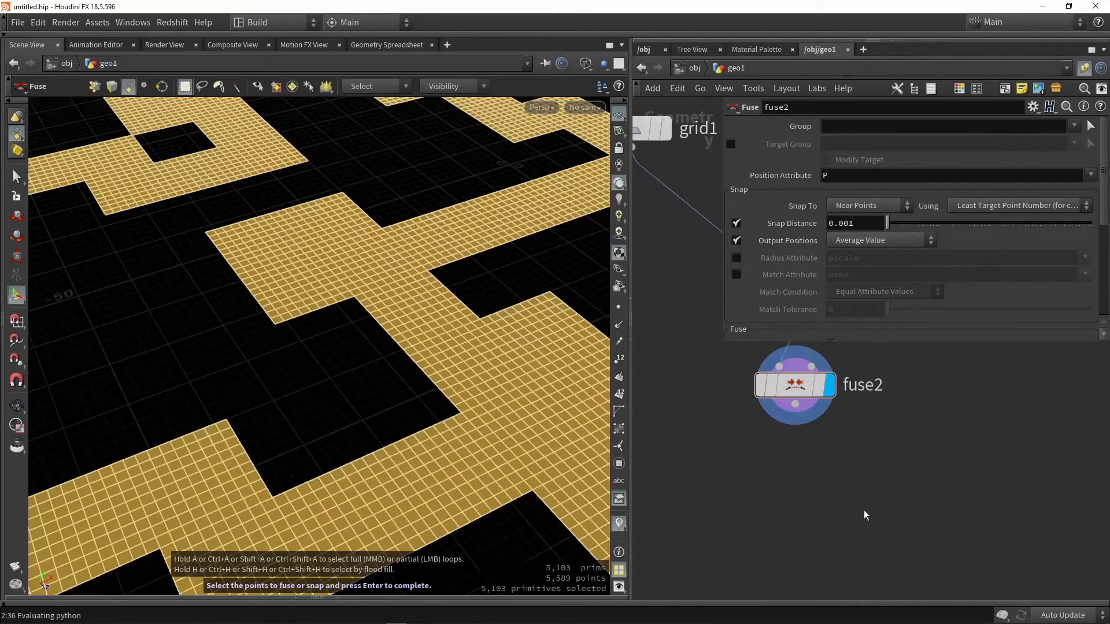
Add a Labs Dissolve Flat Edges node after fuse2, connect it and display its result.
{"action": "key", "text": "Tab"}
{"action": "type", "text": "f"}
{"action": "key", "text": "Return"}
{"action": "left_click", "coordinate": [852, 495]}
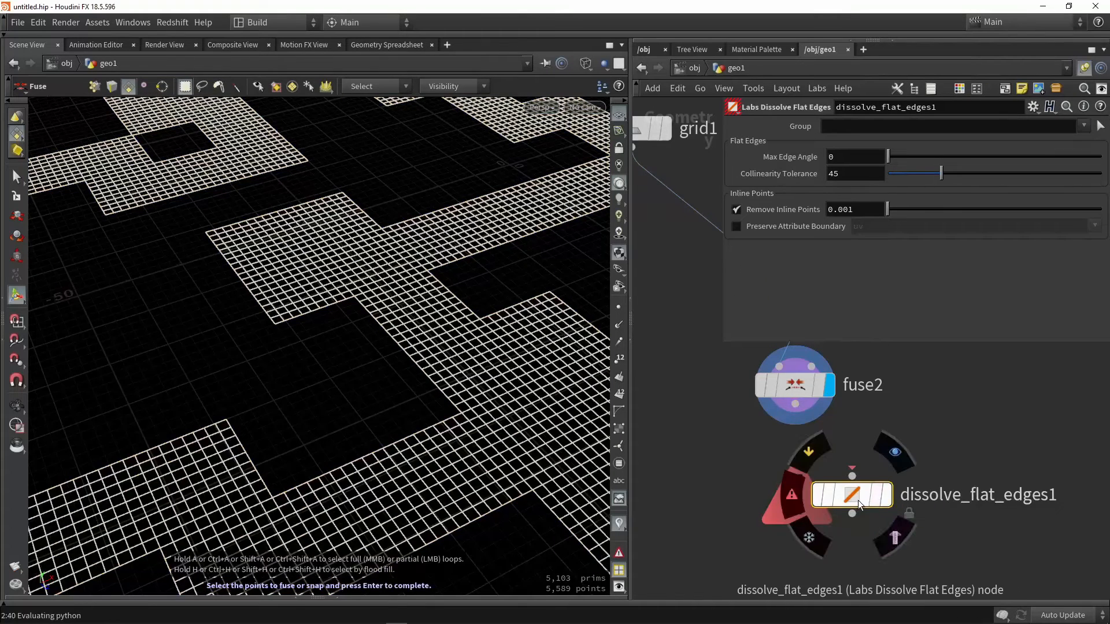
{"action": "left_click_drag", "start_coordinate": [796, 404], "coordinate": [786, 504]}
{"action": "left_click", "coordinate": [886, 495]}
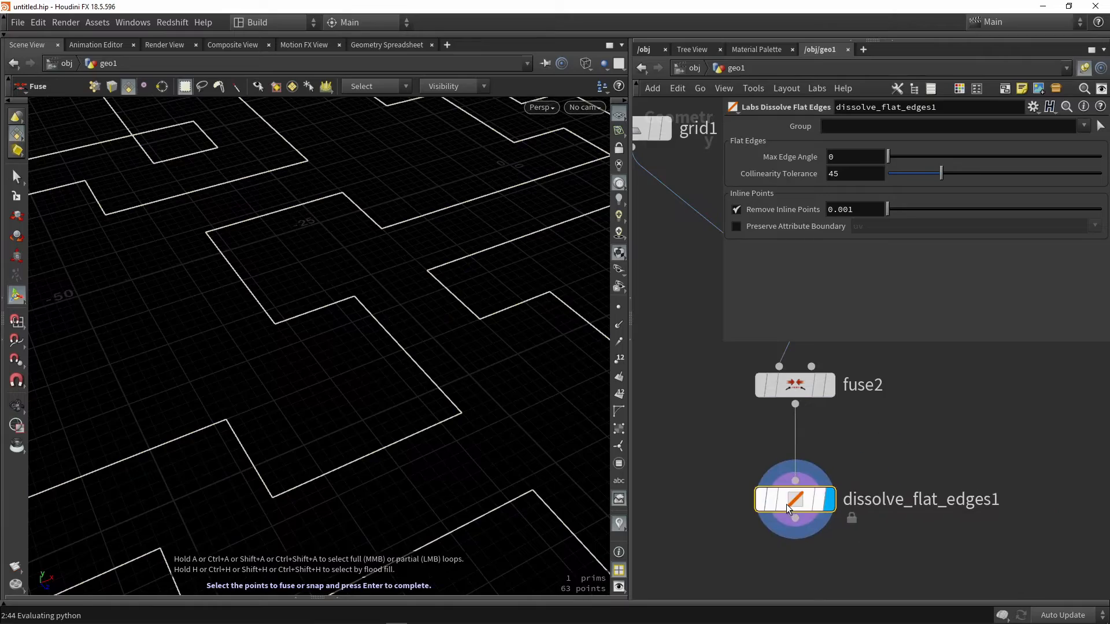
Review the dissolved floor outline at an angle and return the viewport to shaded display.
{"action": "mouse_move", "coordinate": [284, 278]}
{"action": "left_mouse_down", "text": "alt"}
{"action": "mouse_move", "coordinate": [367, 233]}
{"action": "mouse_move", "coordinate": [512, 218]}
{"action": "mouse_move", "coordinate": [310, 236]}
{"action": "mouse_move", "coordinate": [342, 279]}
{"action": "mouse_move", "coordinate": [440, 296]}
{"action": "left_mouse_up", "text": "alt"}
{"action": "scroll", "coordinate": [338, 254], "scroll_direction": "down", "scroll_amount": 3}
{"action": "key", "text": "Return"}
{"action": "key", "text": "w"}
{"action": "mouse_move", "coordinate": [776, 504]}
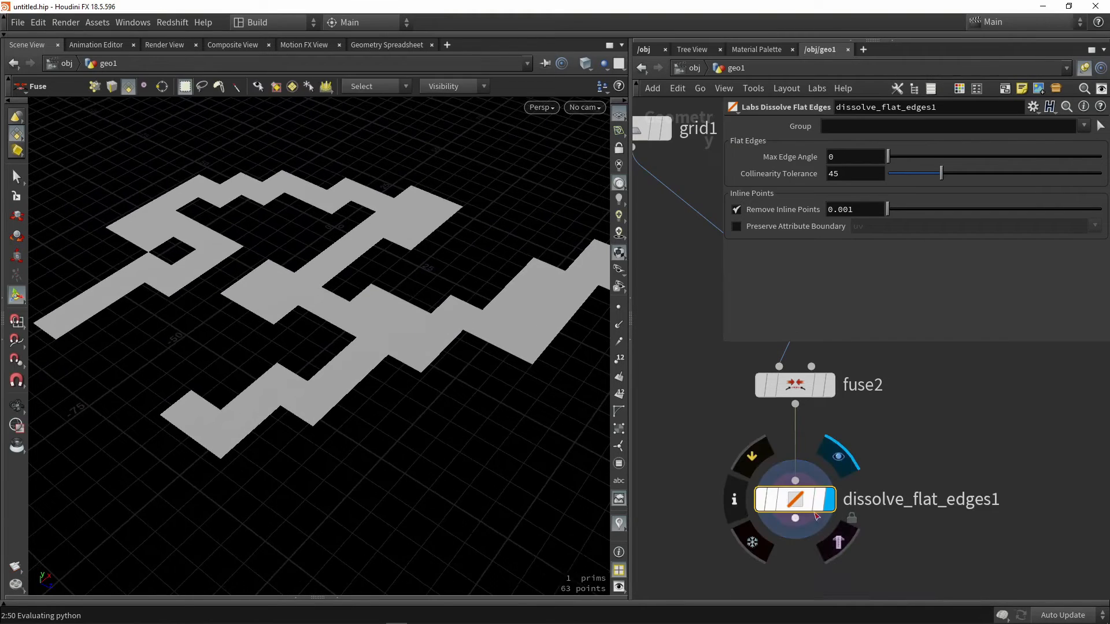
Add a Null node below dissolve_flat_edges1, connect it and display its output.
{"action": "middle_click_drag", "start_coordinate": [707, 529], "coordinate": [729, 427]}
{"action": "scroll", "coordinate": [730, 427], "scroll_direction": "down", "scroll_amount": 3}
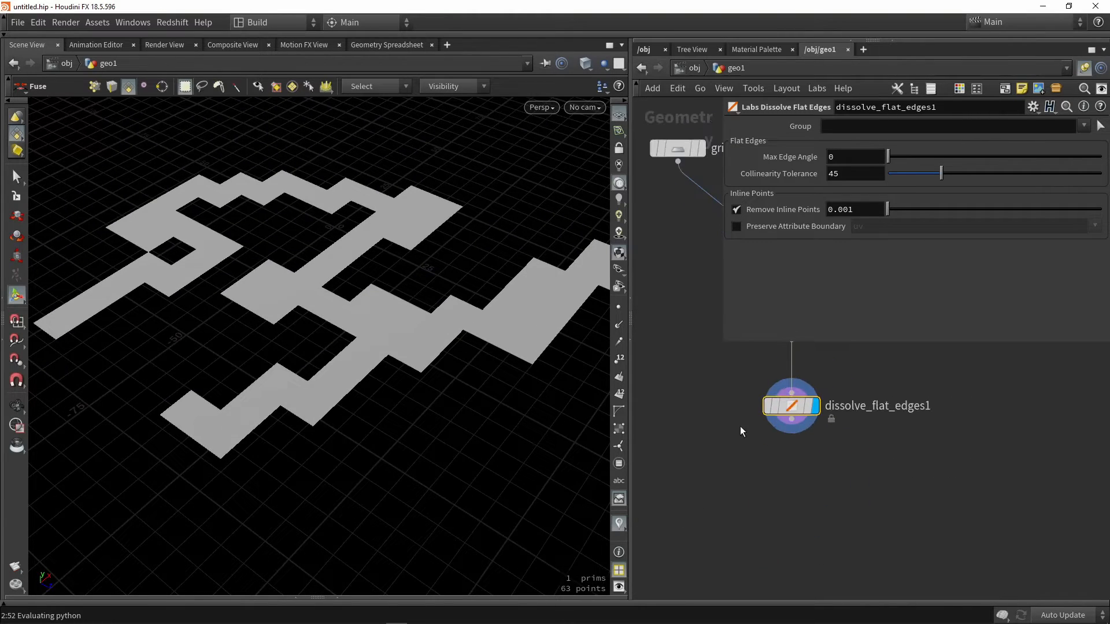
{"action": "left_click", "coordinate": [779, 488]}
{"action": "key", "text": "Tab"}
{"action": "type", "text": "null"}
{"action": "key", "text": "Return"}
{"action": "left_click", "coordinate": [779, 488]}
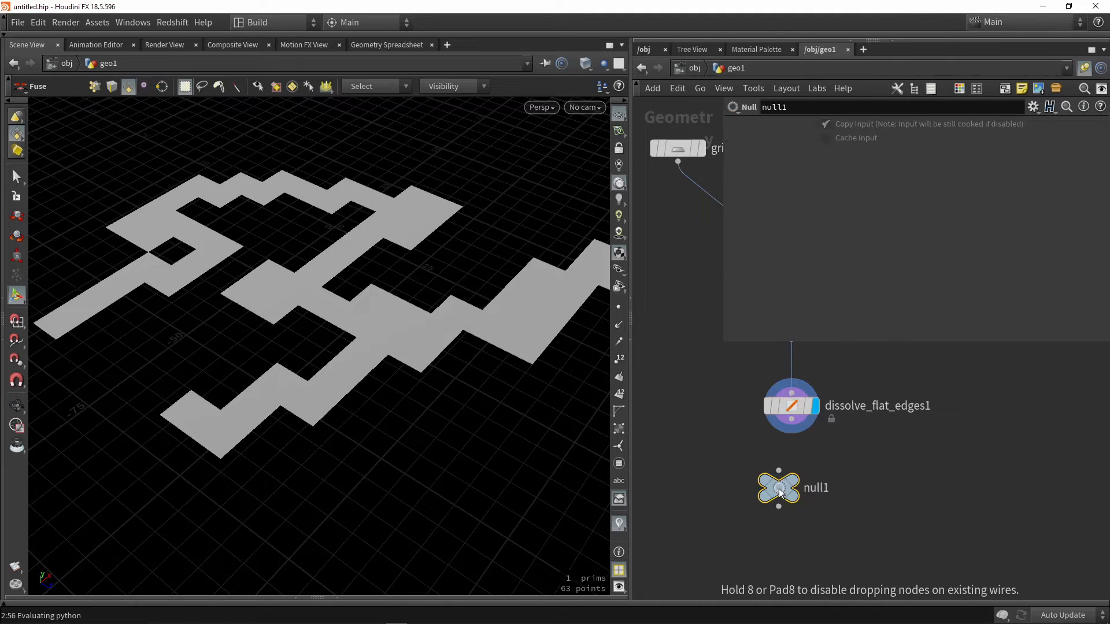
{"action": "left_click_drag", "start_coordinate": [791, 420], "coordinate": [794, 512]}
{"action": "left_click", "coordinate": [799, 487]}
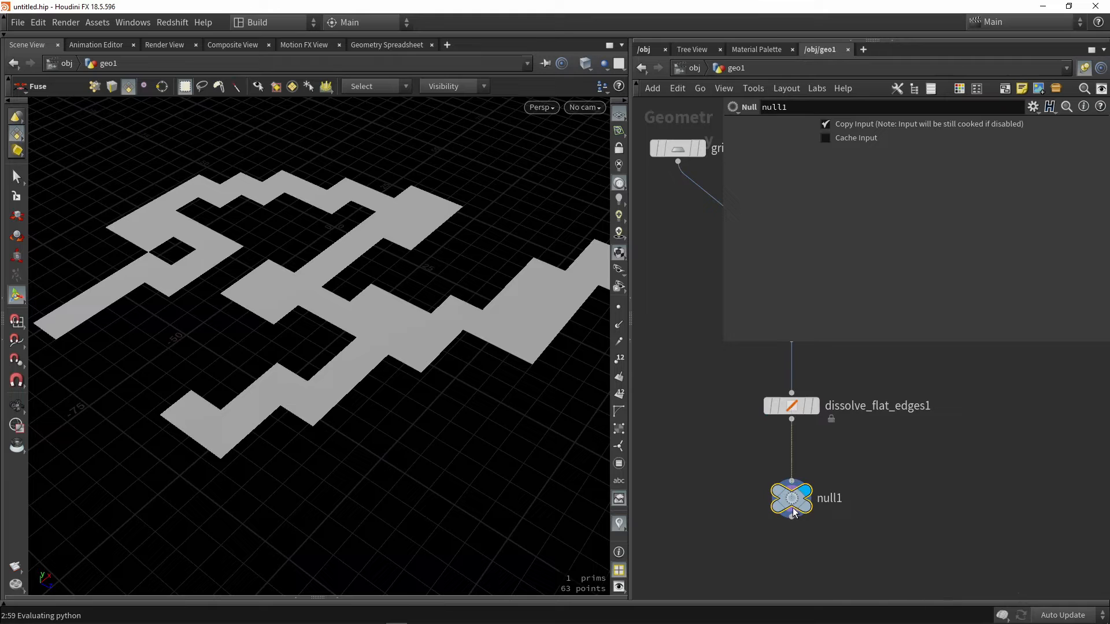
Rename the null node to BLUEPRINT.
{"action": "double_click", "coordinate": [830, 499]}
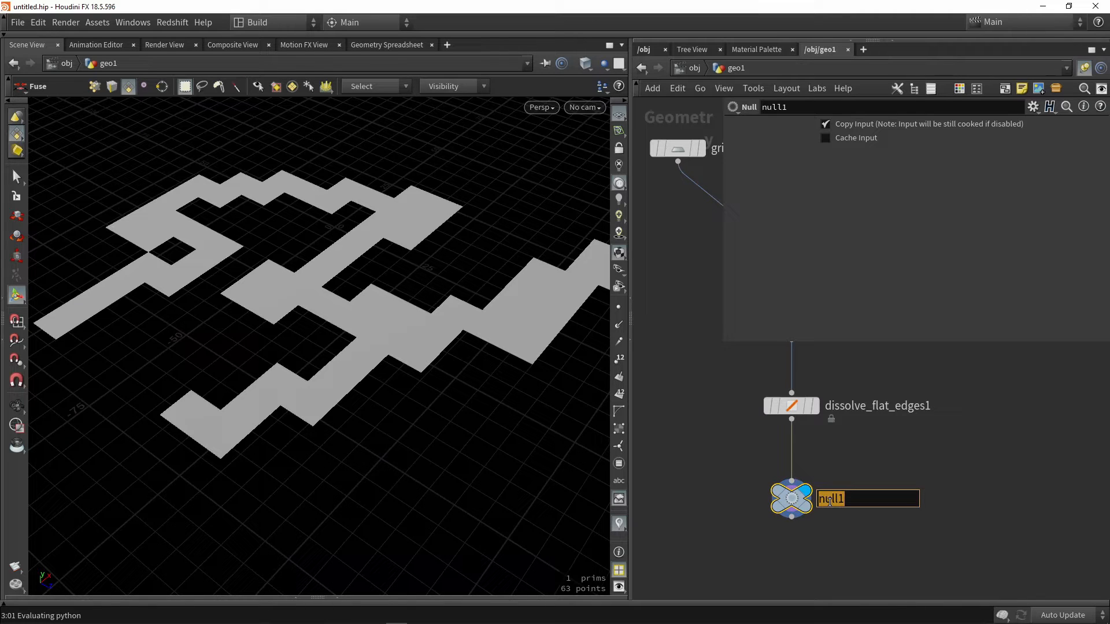
{"action": "type", "text": "BLUEPRINT"}
{"action": "key", "text": "Return"}
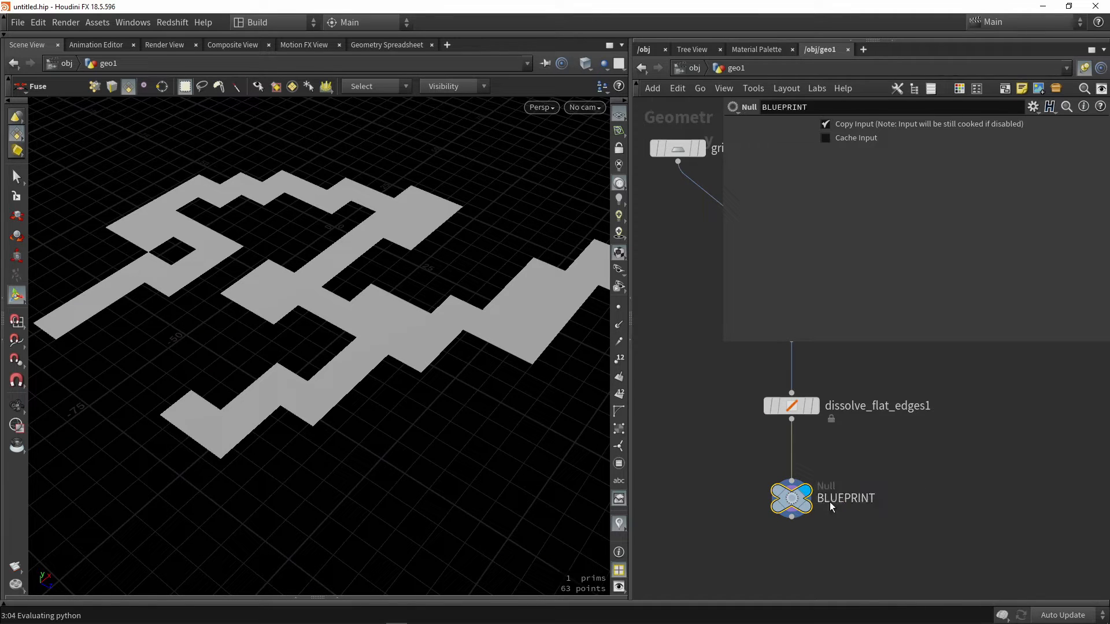
{"action": "scroll", "coordinate": [883, 470], "scroll_direction": "down", "scroll_amount": 3}
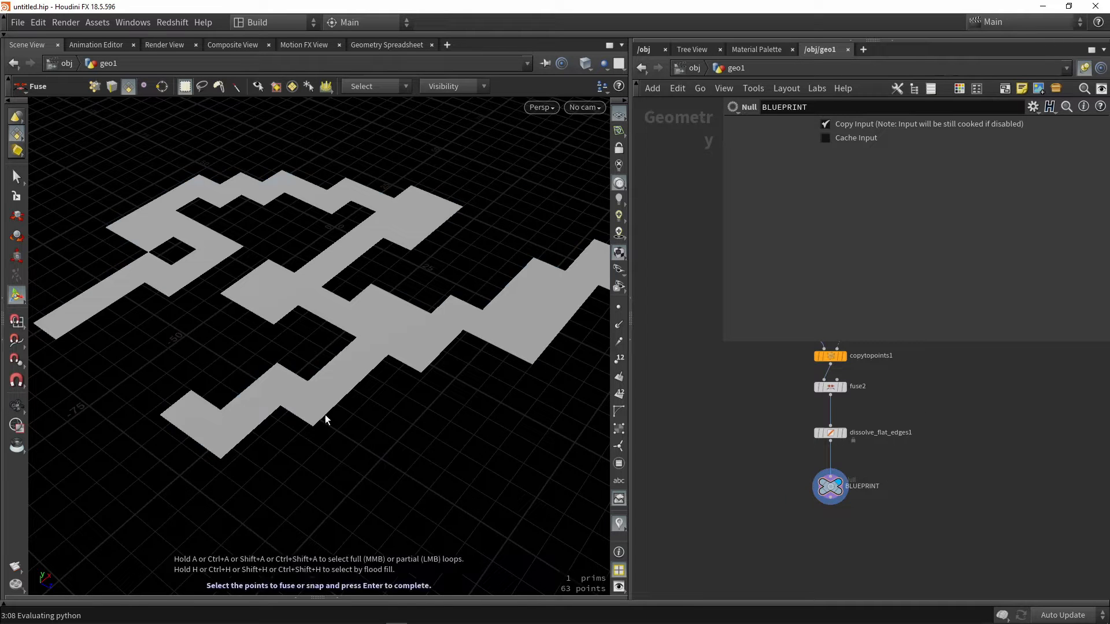
Review the finished flat floor shape from several angles.
{"action": "left_click_drag", "start_coordinate": [324, 415], "coordinate": [530, 413]}
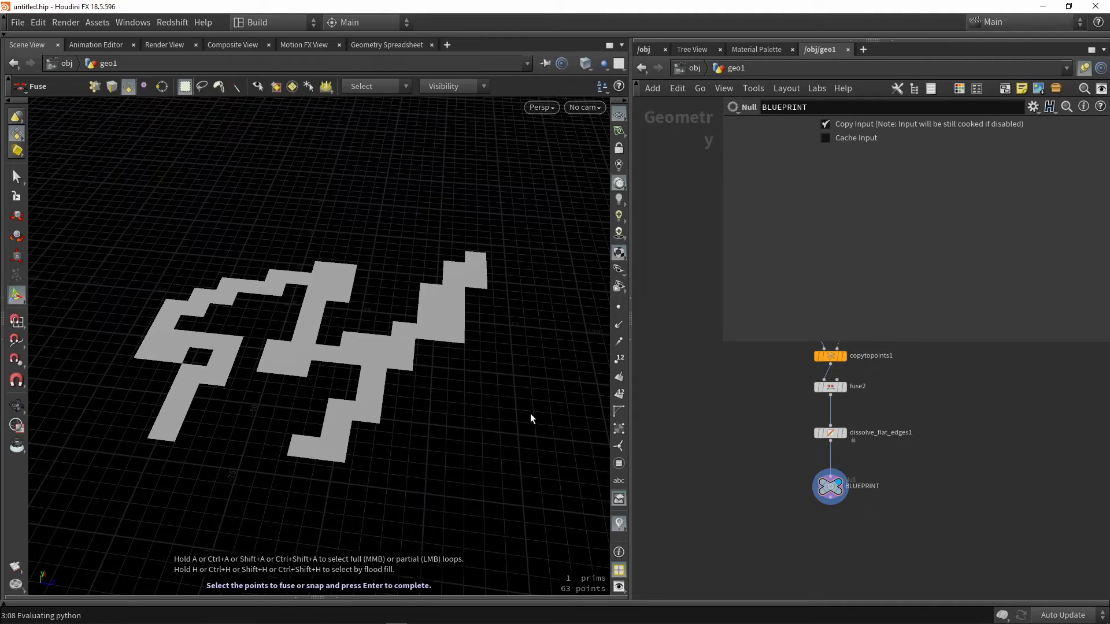
{"action": "key", "text": "Escape"}
{"action": "left_click_drag", "start_coordinate": [426, 347], "coordinate": [471, 421]}
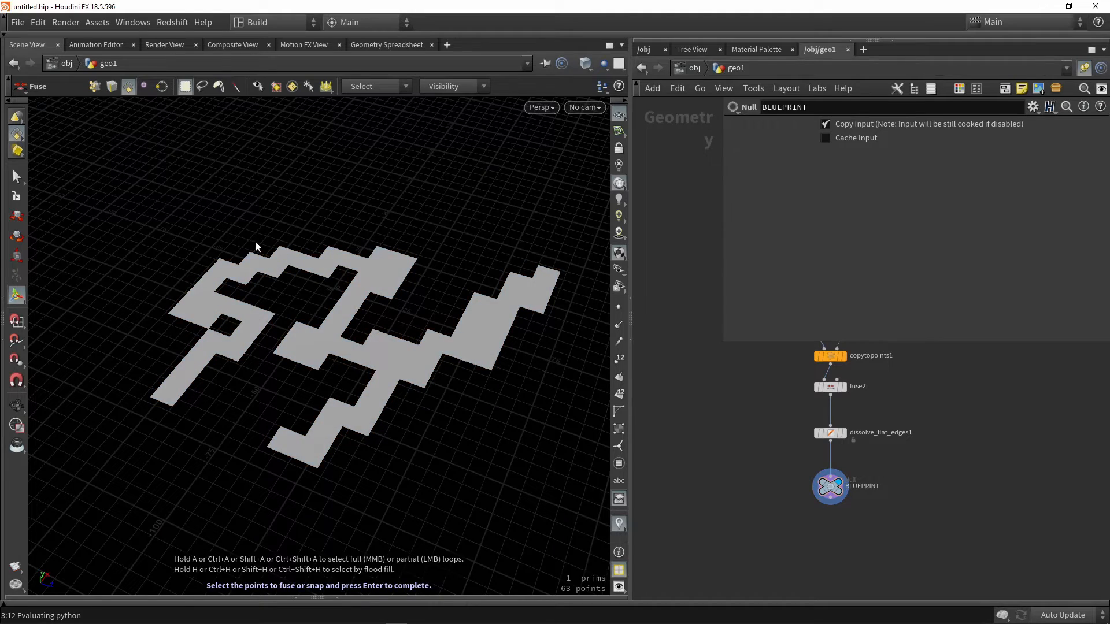
{"action": "mouse_move", "coordinate": [411, 334]}
{"action": "left_mouse_down", "text": "alt"}
{"action": "mouse_move", "coordinate": [377, 325]}
{"action": "mouse_move", "coordinate": [399, 322]}
{"action": "mouse_move", "coordinate": [382, 342]}
{"action": "mouse_move", "coordinate": [432, 335]}
{"action": "mouse_move", "coordinate": [403, 322]}
{"action": "mouse_move", "coordinate": [372, 337]}
{"action": "mouse_move", "coordinate": [404, 329]}
{"action": "left_mouse_up", "text": "alt"}
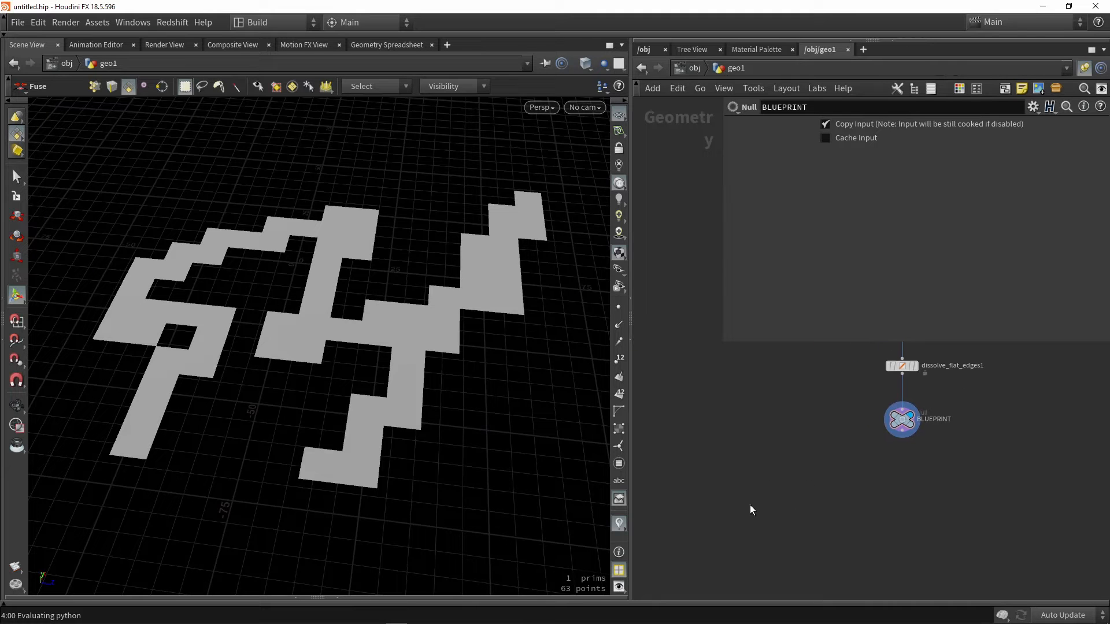
Add a PolyExtrude node below BLUEPRINT, feed the blueprint into it and display it.
{"action": "key", "text": "Tab"}
{"action": "type", "text": "ext"}
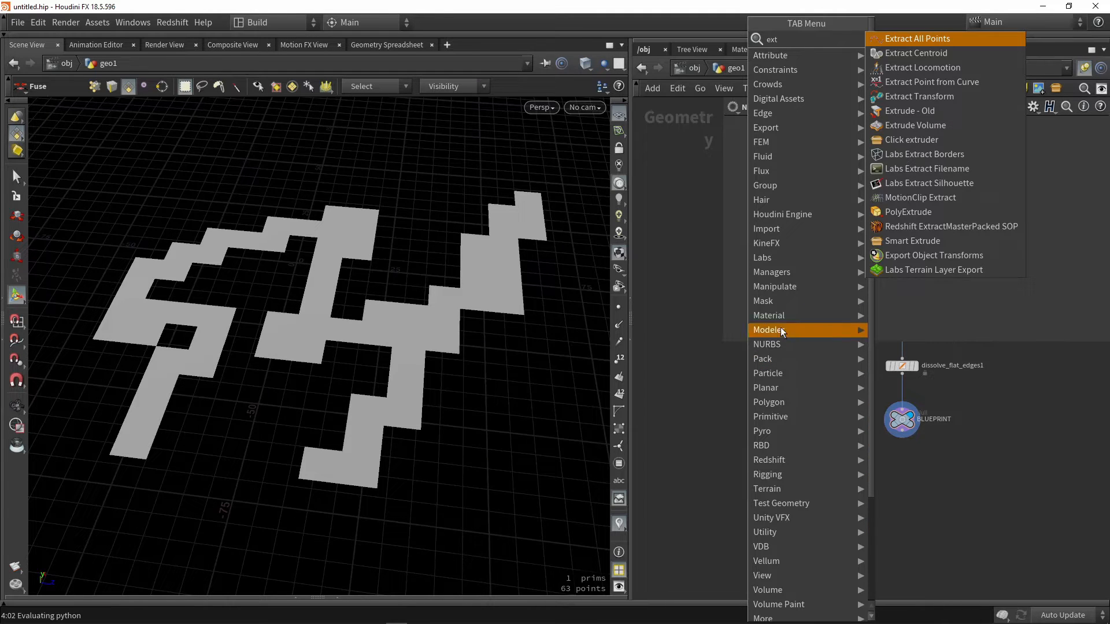
{"action": "left_click", "coordinate": [896, 212]}
{"action": "left_click", "coordinate": [711, 503]}
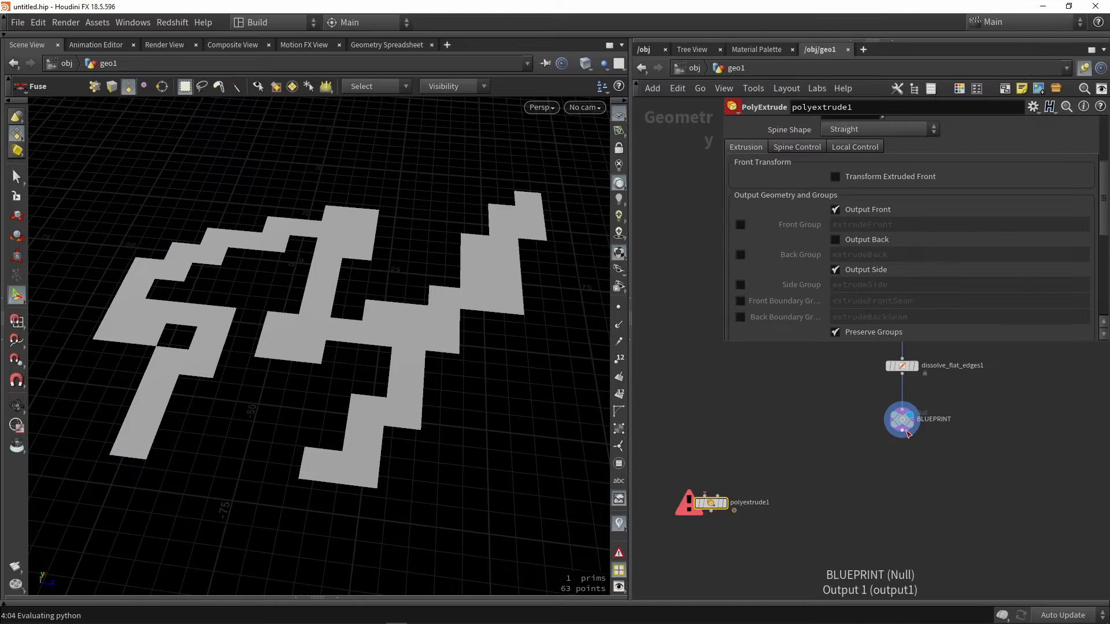
{"action": "left_click_drag", "start_coordinate": [901, 437], "coordinate": [704, 493]}
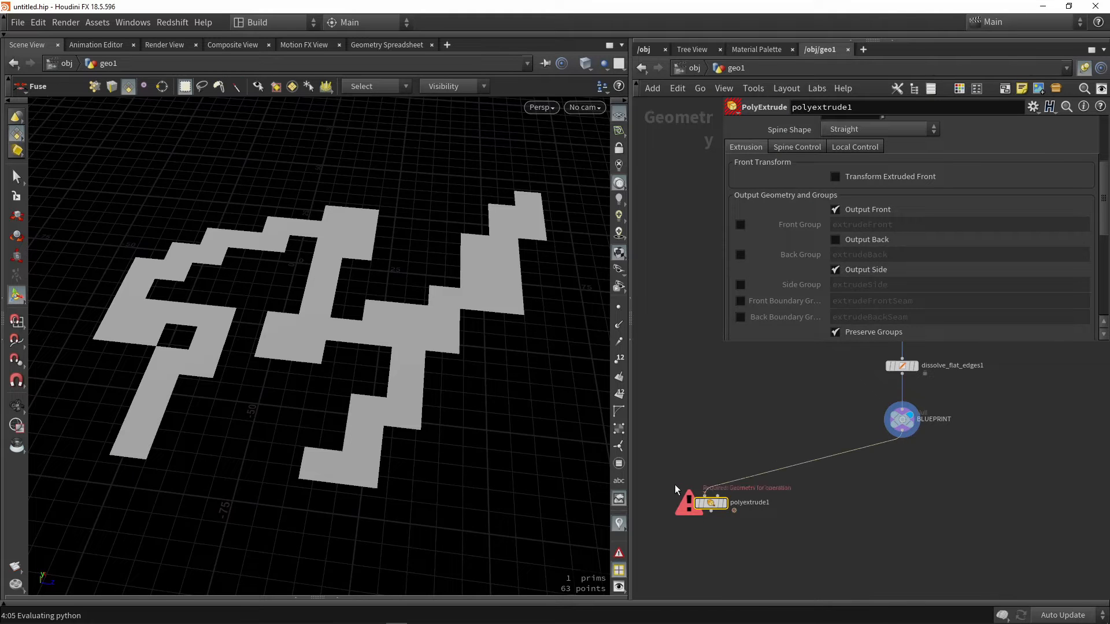
{"action": "left_click", "coordinate": [723, 503]}
Set the extrusion distance of polyextrude1 to 8.
{"action": "left_click_drag", "start_coordinate": [370, 433], "coordinate": [94, 367], "text": "alt"}
{"action": "left_click_drag", "start_coordinate": [434, 343], "coordinate": [528, 317], "text": "alt"}
{"action": "scroll", "coordinate": [855, 269], "scroll_direction": "up", "scroll_amount": 3}
{"action": "scroll", "coordinate": [856, 268], "scroll_direction": "up", "scroll_amount": 1}
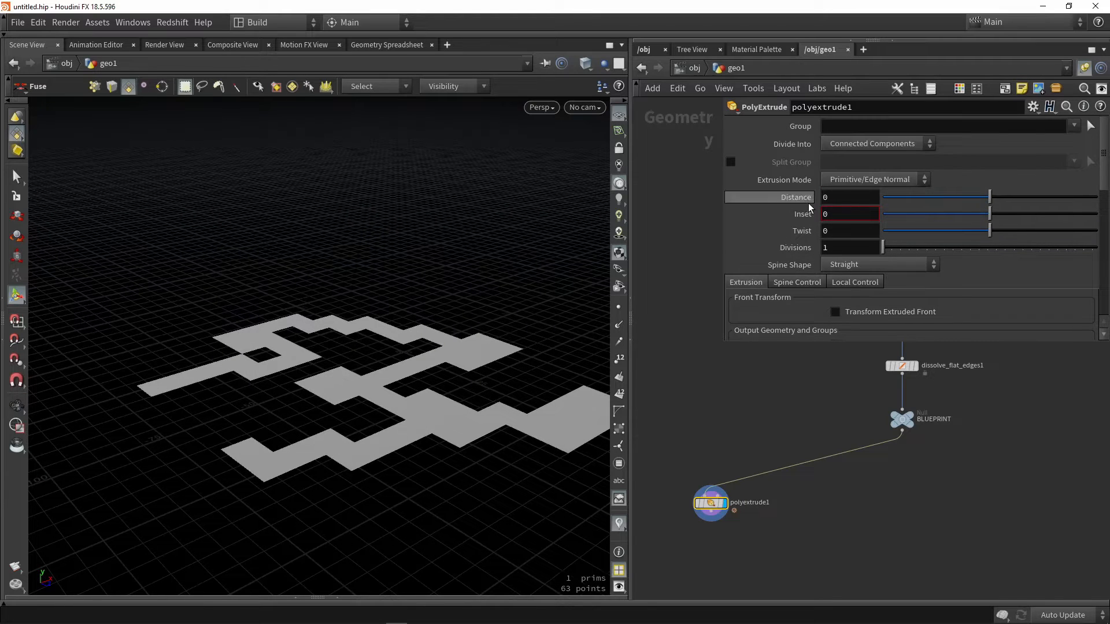
{"action": "left_click_drag", "start_coordinate": [982, 200], "coordinate": [1096, 200]}
{"action": "type", "text": "8"}
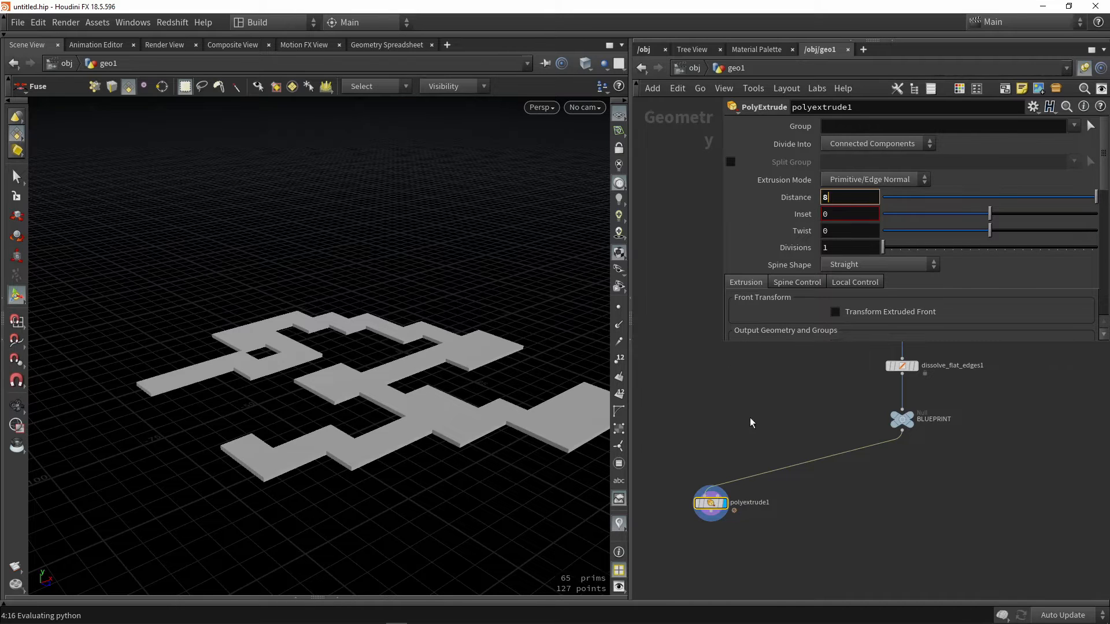
{"action": "key", "text": "Return"}
Check the grid spacing of fuse1 against the extrusion distance, and reselect polyextrude1.
{"action": "middle_click_drag", "start_coordinate": [806, 412], "coordinate": [783, 502]}
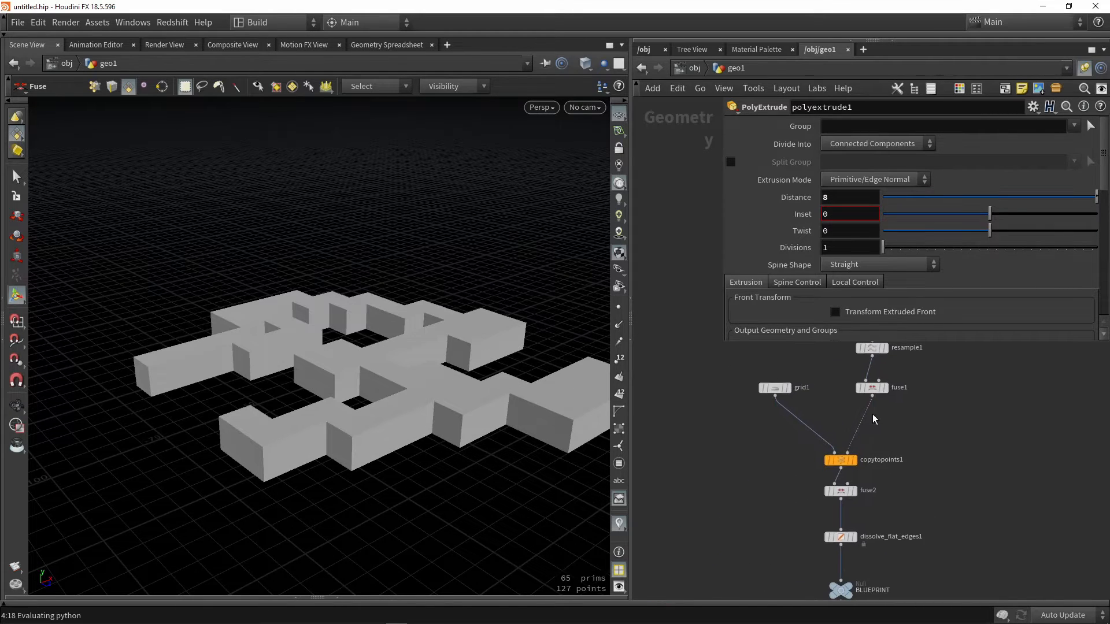
{"action": "left_click", "coordinate": [871, 388]}
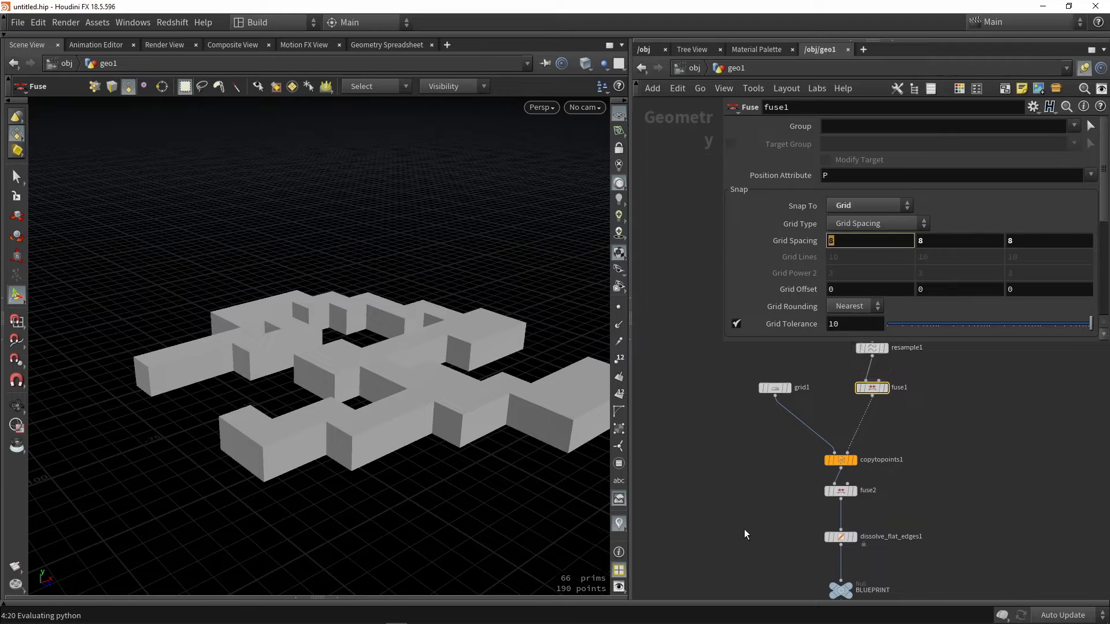
{"action": "middle_click_drag", "start_coordinate": [737, 536], "coordinate": [787, 389]}
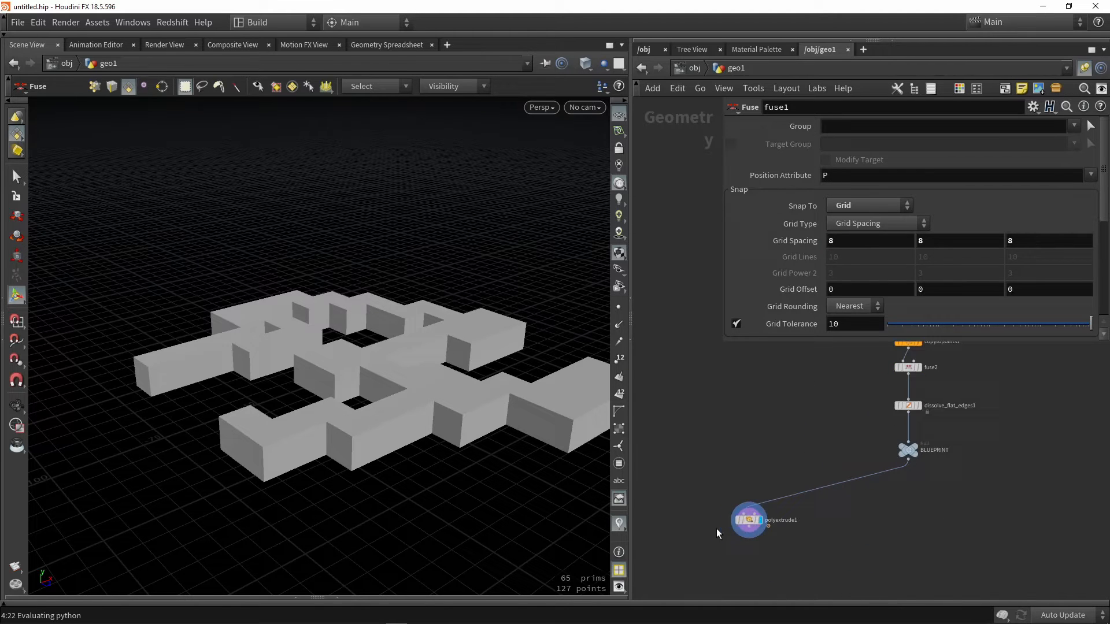
{"action": "left_click", "coordinate": [747, 520]}
Examine the extruded level volume from several angles, and look over the output geometry options of polyextrude1.
{"action": "right_click_drag", "start_coordinate": [354, 436], "coordinate": [313, 449], "text": "alt"}
{"action": "key", "text": "w"}
{"action": "key", "text": "w"}
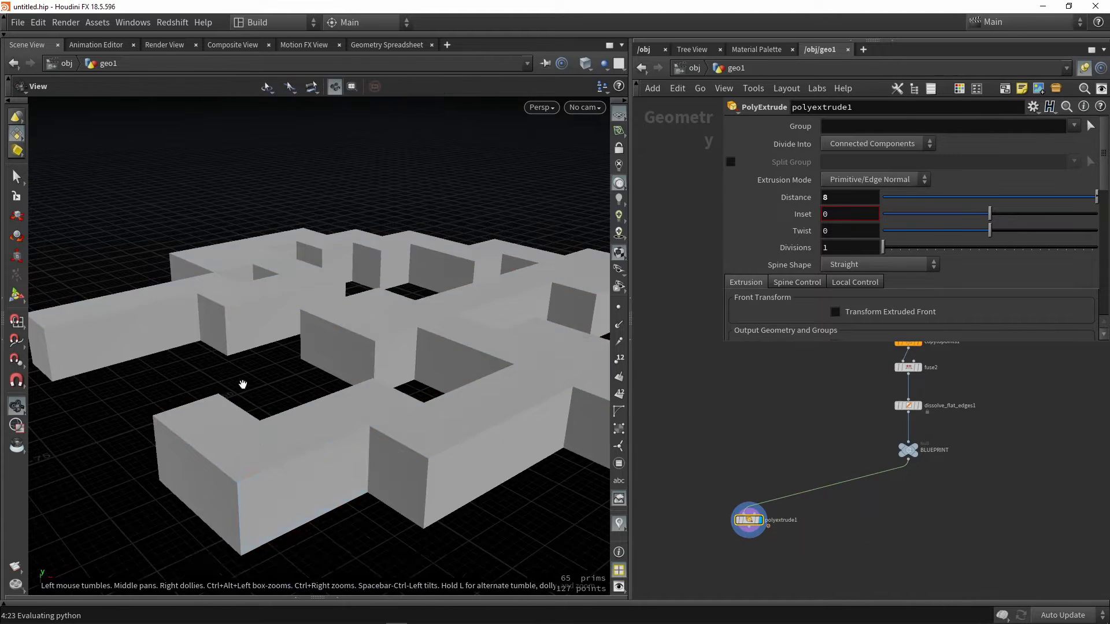
{"action": "left_click_drag", "start_coordinate": [242, 384], "coordinate": [316, 393], "text": "alt"}
{"action": "middle_click_drag", "start_coordinate": [251, 369], "coordinate": [381, 382]}
{"action": "mouse_move", "coordinate": [382, 381]}
{"action": "left_mouse_down"}
{"action": "mouse_move", "coordinate": [341, 440]}
{"action": "mouse_move", "coordinate": [364, 376]}
{"action": "mouse_move", "coordinate": [364, 409]}
{"action": "mouse_move", "coordinate": [406, 381]}
{"action": "left_mouse_up"}
{"action": "key", "text": "w"}
{"action": "key", "text": "w"}
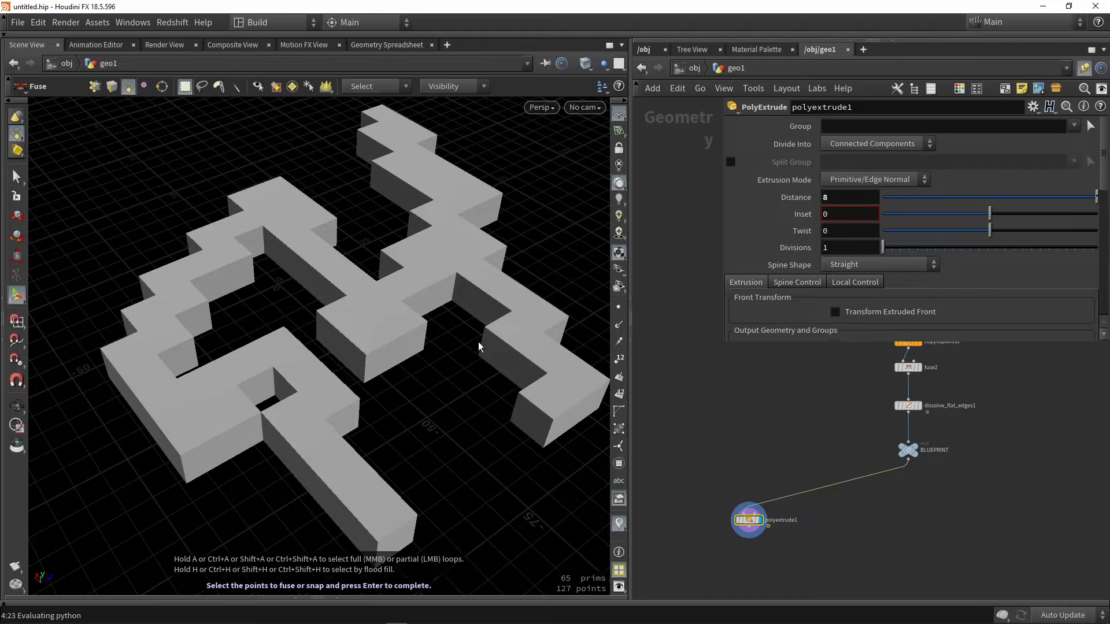
{"action": "scroll", "coordinate": [779, 207], "scroll_direction": "down", "scroll_amount": 4}
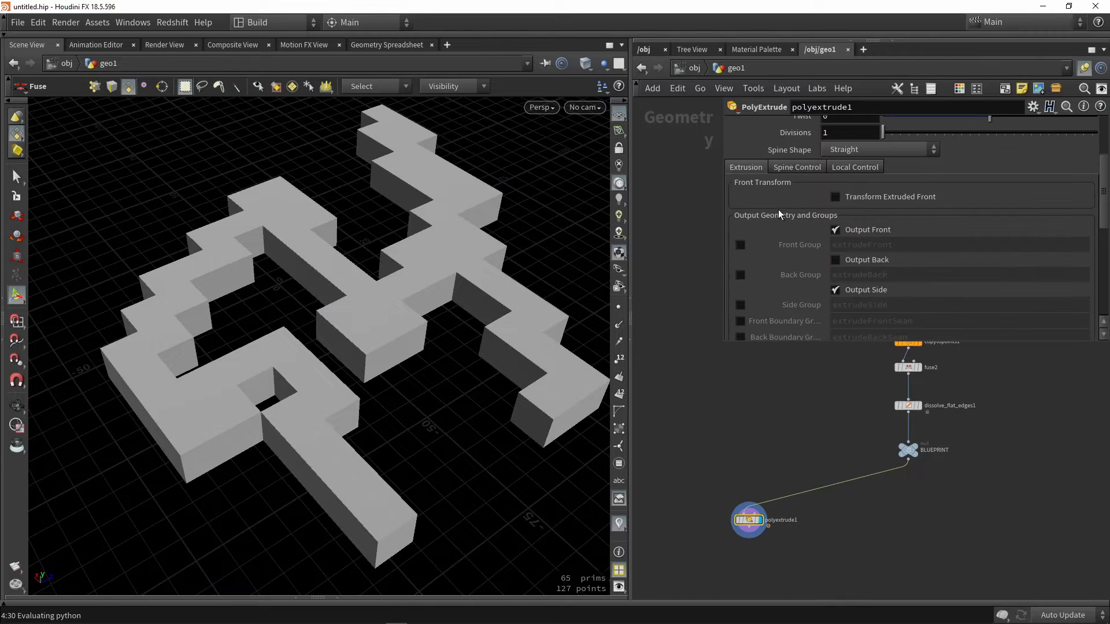
Turn off Output Front on polyextrude1 so the extrusion keeps only its side walls.
{"action": "left_click", "coordinate": [838, 230]}
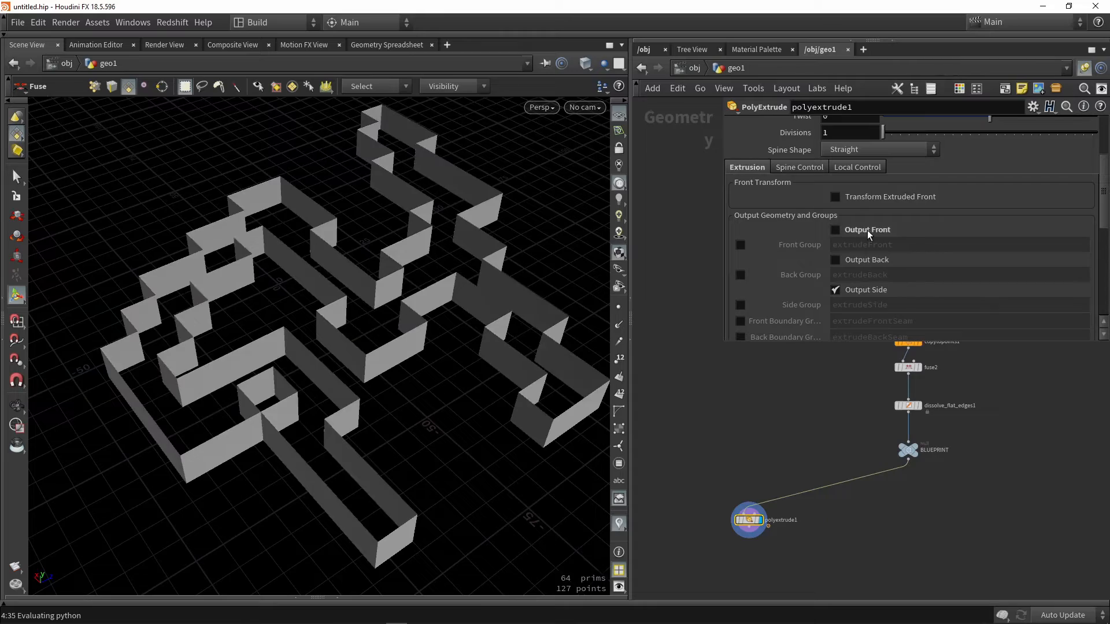
{"action": "left_click_drag", "start_coordinate": [386, 254], "coordinate": [362, 243], "text": "alt"}
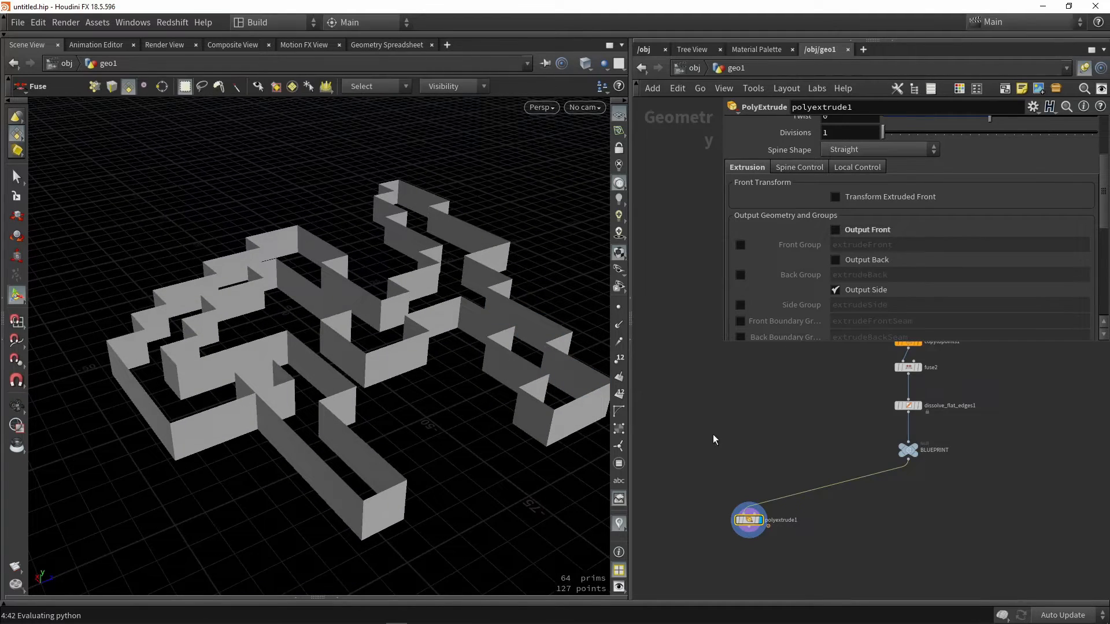
Add a Resample node below polyextrude1, feed the walls into it, display it and show the points in the viewport.
{"action": "middle_click_drag", "start_coordinate": [744, 486], "coordinate": [749, 389]}
{"action": "scroll", "coordinate": [720, 451], "scroll_direction": "up", "scroll_amount": 2}
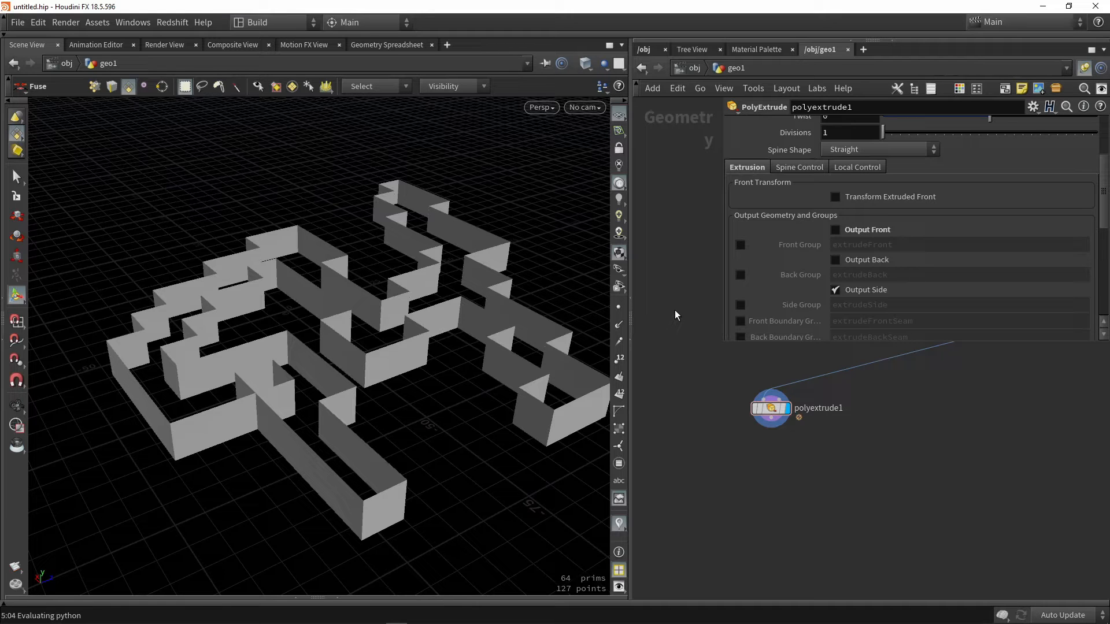
{"action": "key", "text": "Tab"}
{"action": "type", "text": "res"}
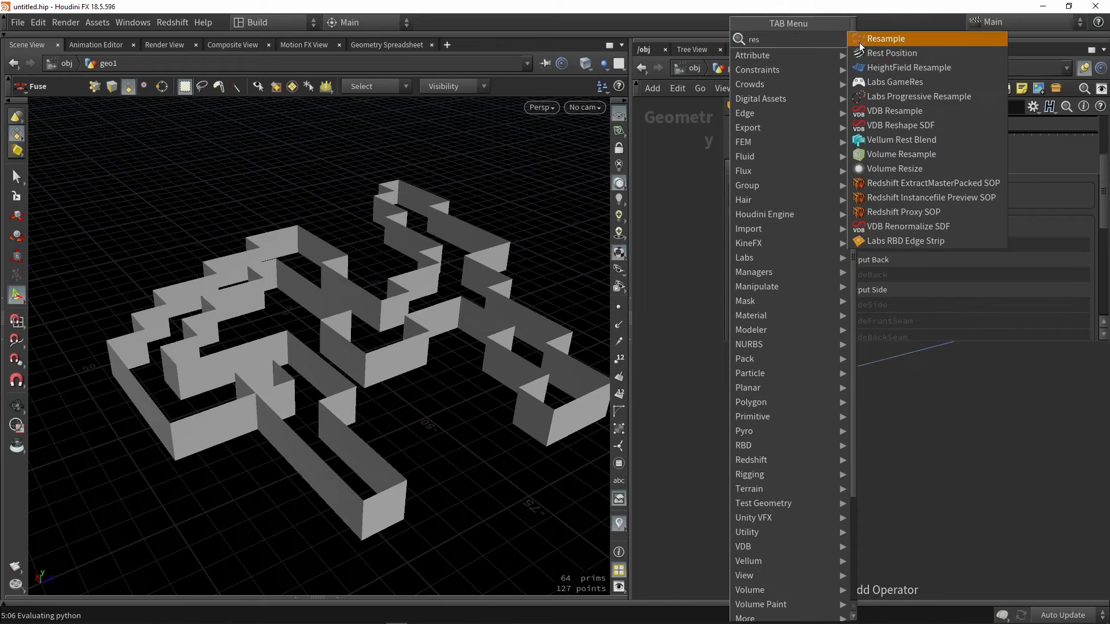
{"action": "left_click", "coordinate": [859, 41]}
{"action": "left_click", "coordinate": [772, 488]}
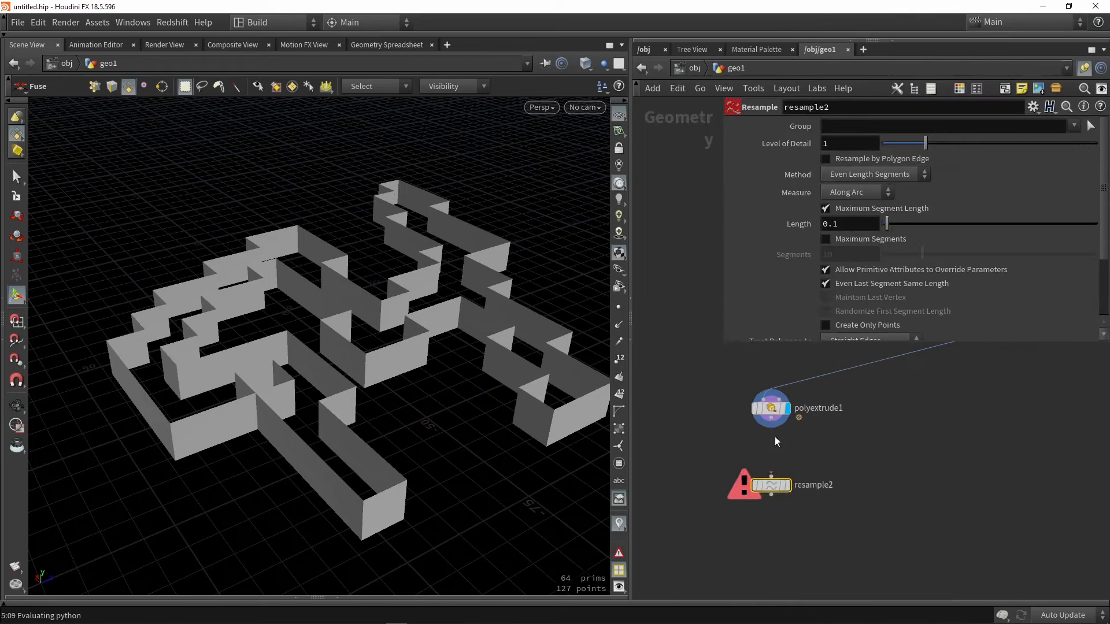
{"action": "left_click_drag", "start_coordinate": [769, 412], "coordinate": [780, 484]}
{"action": "left_click", "coordinate": [791, 508]}
{"action": "left_click", "coordinate": [614, 308]}
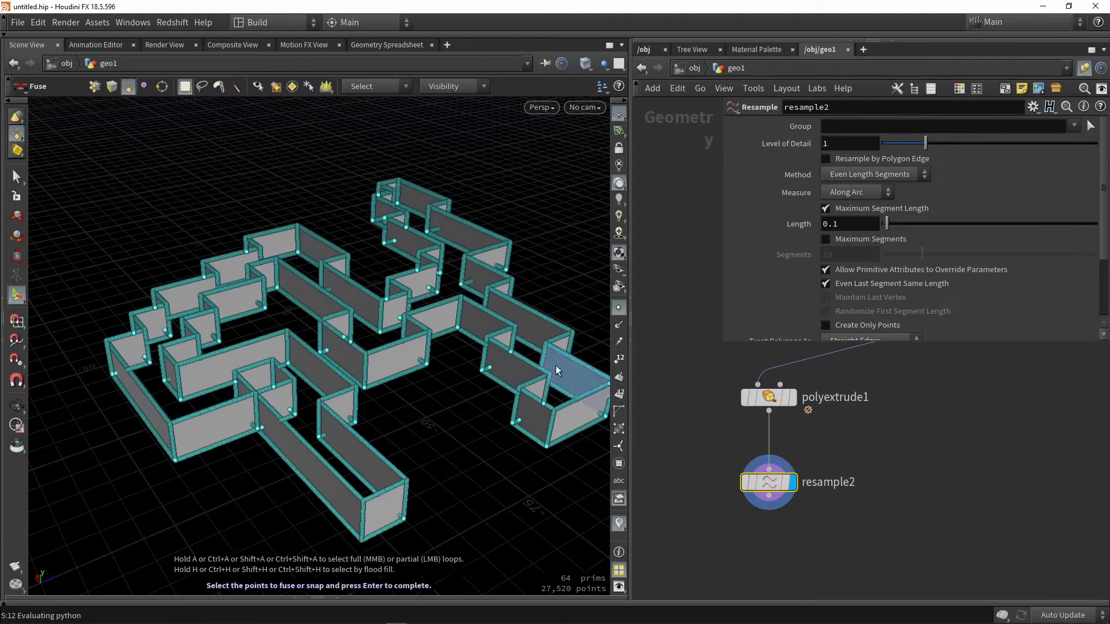
Examine the resampled points along the wall edges up close and from several angles.
{"action": "left_click_drag", "start_coordinate": [557, 370], "coordinate": [466, 401], "text": "alt"}
{"action": "scroll", "coordinate": [455, 407], "scroll_direction": "up", "scroll_amount": 3}
{"action": "middle_click_drag", "start_coordinate": [451, 409], "coordinate": [347, 389]}
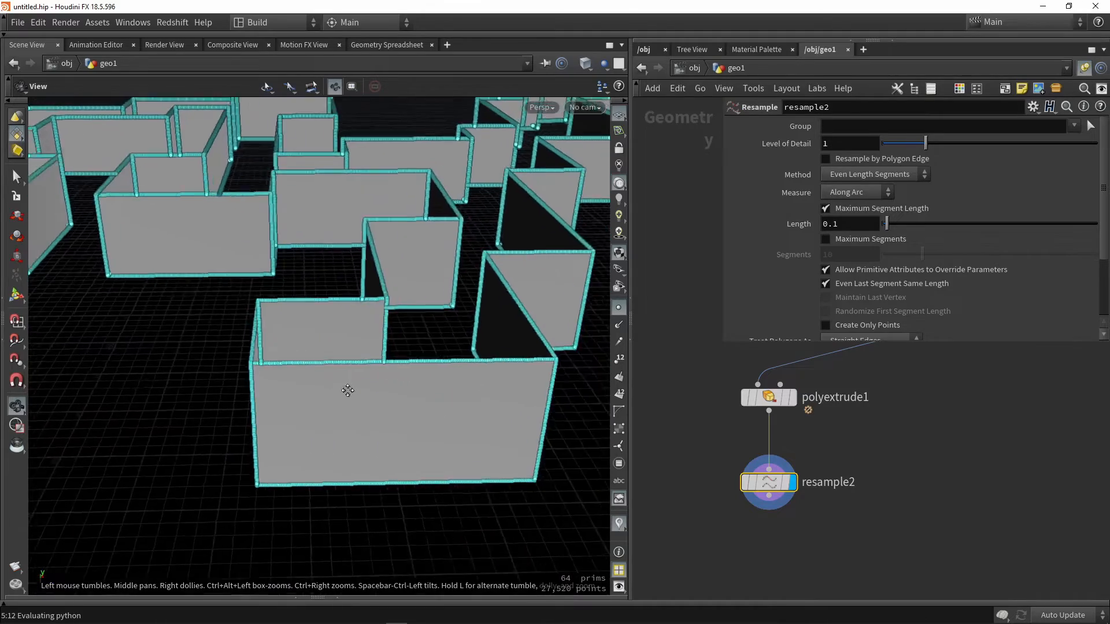
{"action": "scroll", "coordinate": [474, 357], "scroll_direction": "up", "scroll_amount": 3}
{"action": "left_click_drag", "start_coordinate": [474, 357], "coordinate": [505, 371]}
{"action": "middle_click_drag", "start_coordinate": [505, 371], "coordinate": [340, 337]}
{"action": "left_click_drag", "start_coordinate": [449, 345], "coordinate": [463, 349]}
{"action": "middle_click_drag", "start_coordinate": [463, 349], "coordinate": [278, 356]}
{"action": "scroll", "coordinate": [486, 357], "scroll_direction": "down", "scroll_amount": 5}
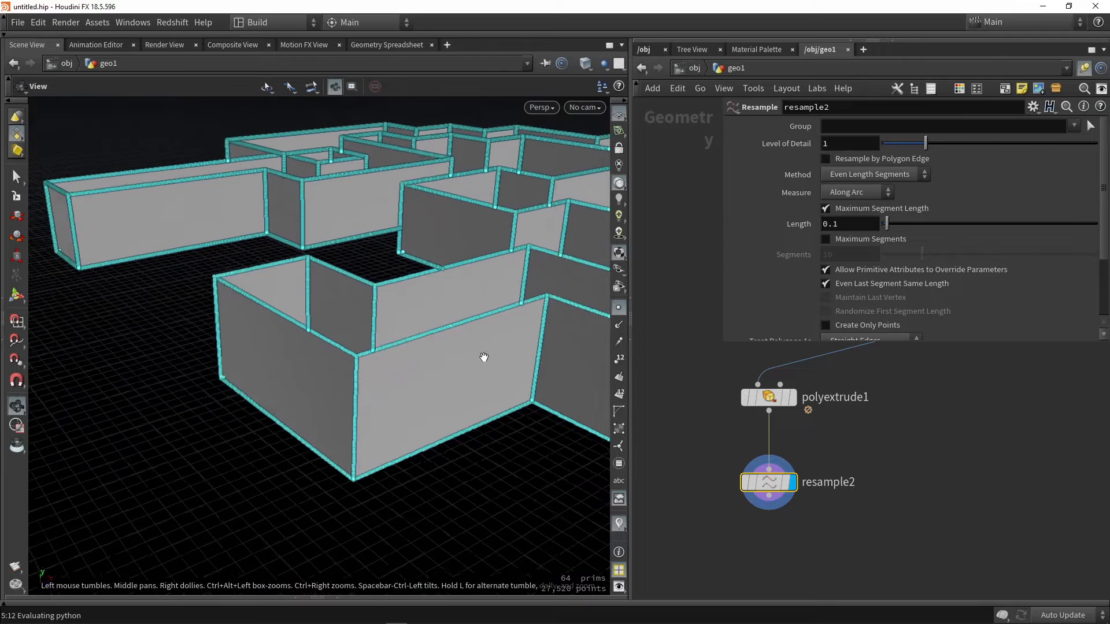
Try a maximum segment length of 8 on resample2 and view the resulting wall points.
{"action": "double_click", "coordinate": [825, 223]}
{"action": "left_click_drag", "start_coordinate": [825, 223], "coordinate": [814, 224]}
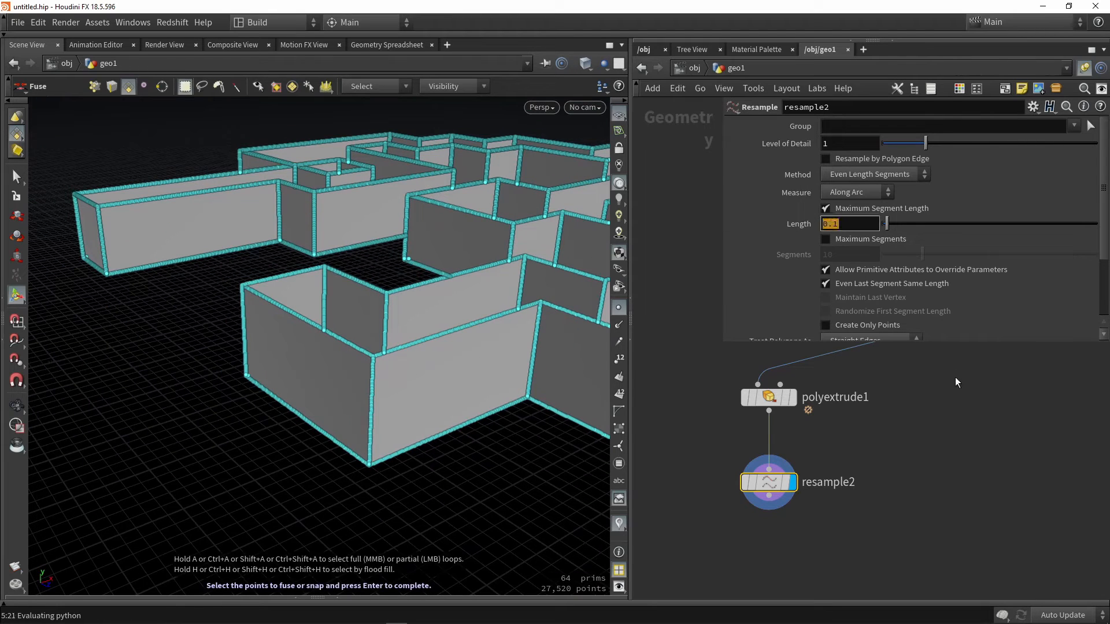
{"action": "left_click", "coordinate": [918, 422]}
{"action": "double_click", "coordinate": [845, 219]}
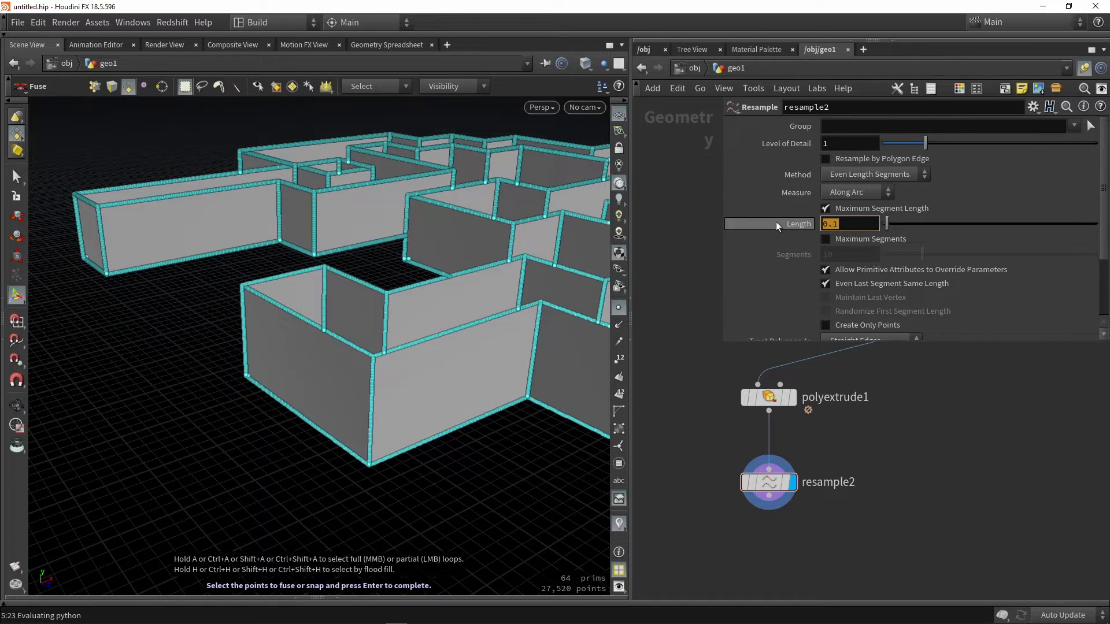
{"action": "type", "text": "8"}
{"action": "key", "text": "Return"}
{"action": "key", "text": "Escape"}
{"action": "left_click_drag", "start_coordinate": [415, 415], "coordinate": [433, 312]}
{"action": "right_click_drag", "start_coordinate": [433, 312], "coordinate": [353, 342]}
{"action": "left_click_drag", "start_coordinate": [352, 341], "coordinate": [383, 399]}
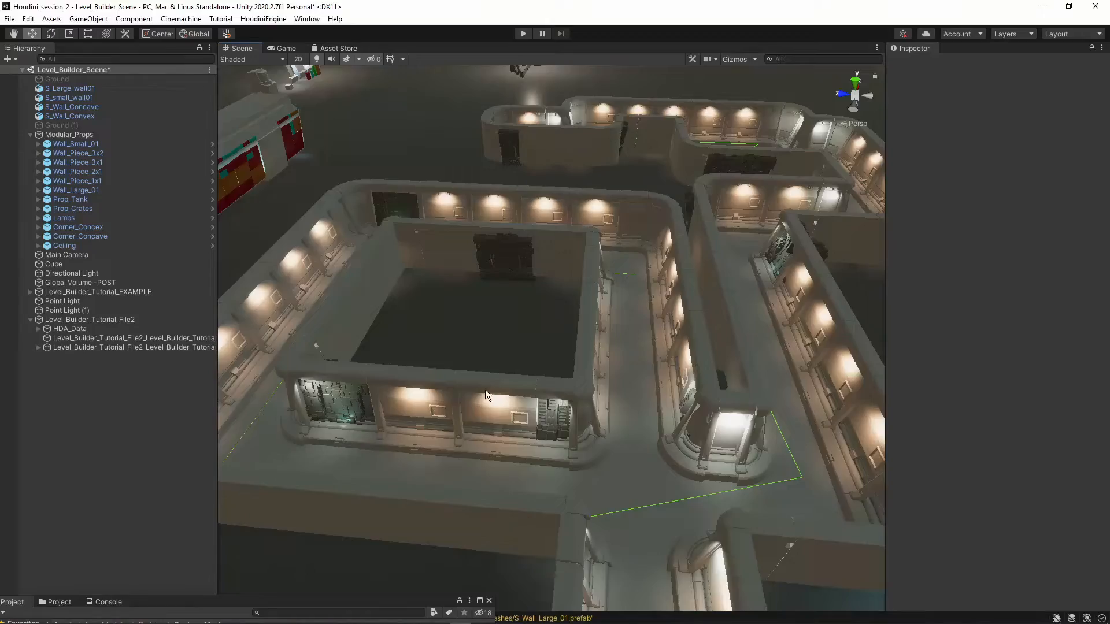
Switch to Unity and compare the widths of the large and small modular wall pieces in the scene.
{"action": "right_click_drag", "start_coordinate": [484, 390], "coordinate": [518, 325]}
{"action": "left_click", "coordinate": [523, 327]}
{"action": "left_click", "coordinate": [665, 331]}
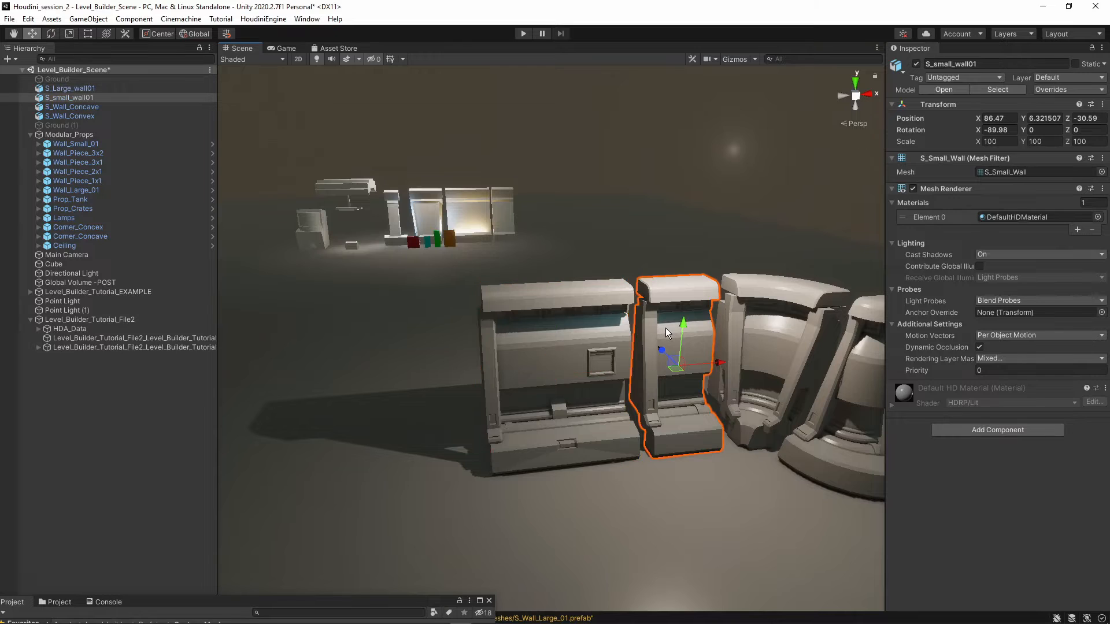
{"action": "left_click", "coordinate": [560, 334]}
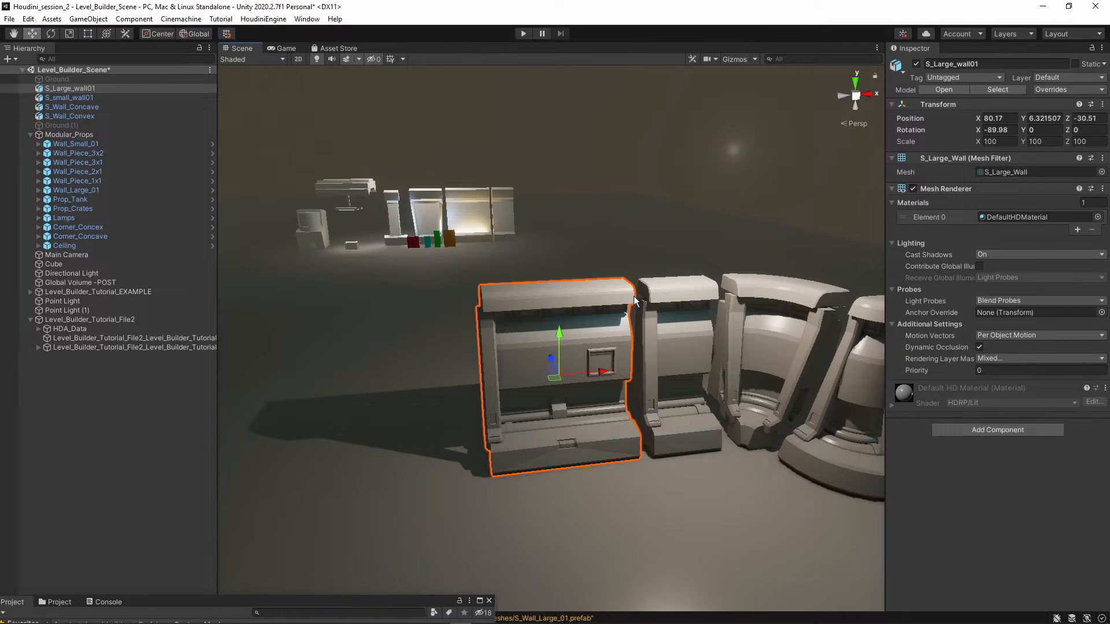
{"action": "left_click", "coordinate": [665, 373]}
{"action": "key", "text": "f"}
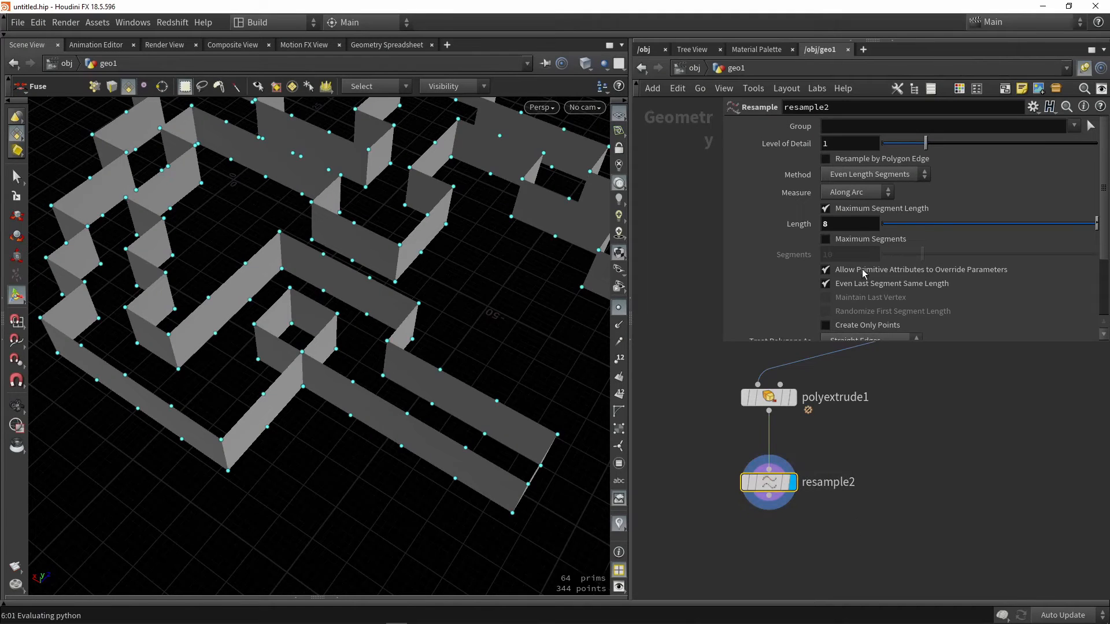
Back in Houdini, set the maximum segment length of resample2 to 4.
{"action": "left_click", "coordinate": [860, 228]}
{"action": "type", "text": "4"}
{"action": "left_click", "coordinate": [927, 483]}
Examine the point spacing along the wall edges, checking a long wall's base points from several angles.
{"action": "left_click_drag", "start_coordinate": [324, 439], "coordinate": [391, 396], "text": "alt"}
{"action": "right_click_drag", "start_coordinate": [391, 396], "coordinate": [317, 433], "text": "alt"}
{"action": "left_click_drag", "start_coordinate": [350, 396], "coordinate": [407, 414], "text": "alt"}
{"action": "middle_click_drag", "start_coordinate": [407, 414], "coordinate": [327, 396], "text": "alt"}
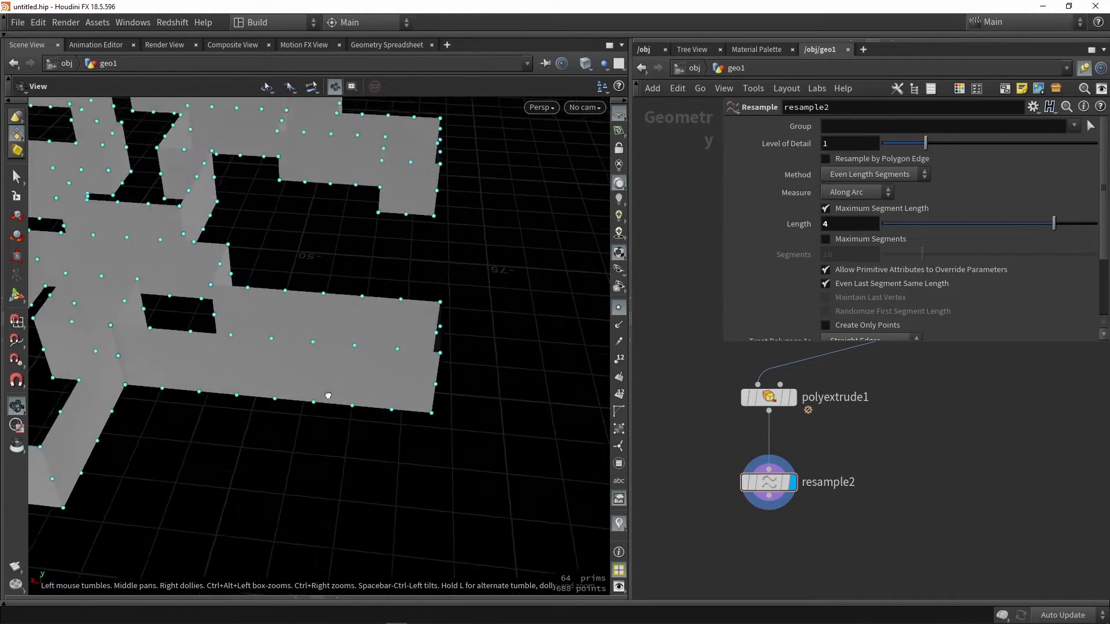
{"action": "left_click_drag", "start_coordinate": [328, 397], "coordinate": [384, 387], "text": "alt"}
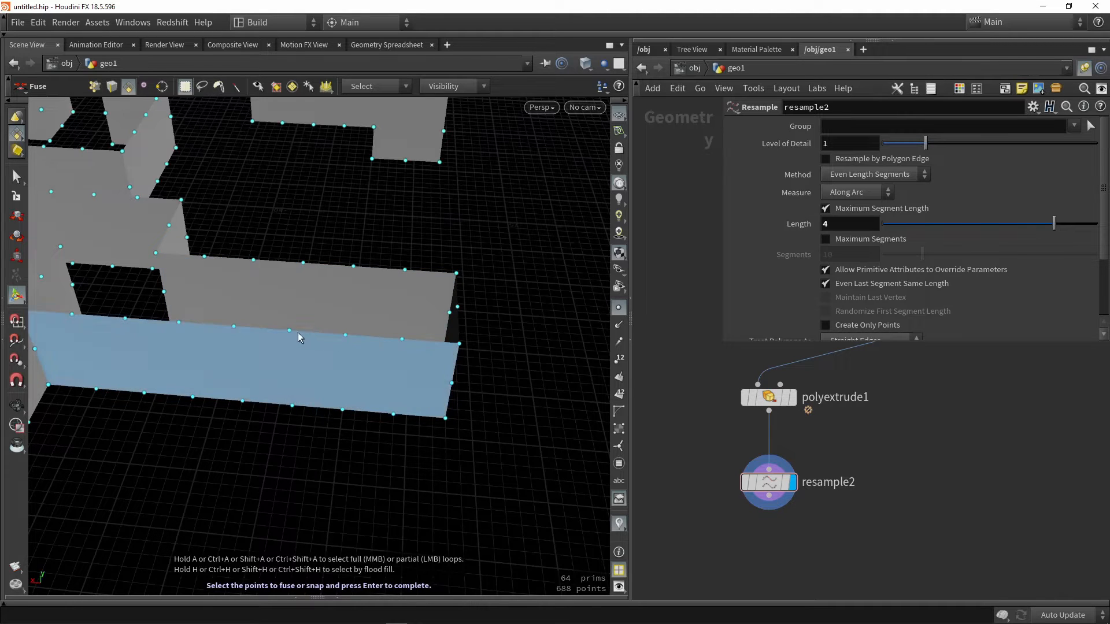
{"action": "right_click_drag", "start_coordinate": [395, 373], "coordinate": [349, 357]}
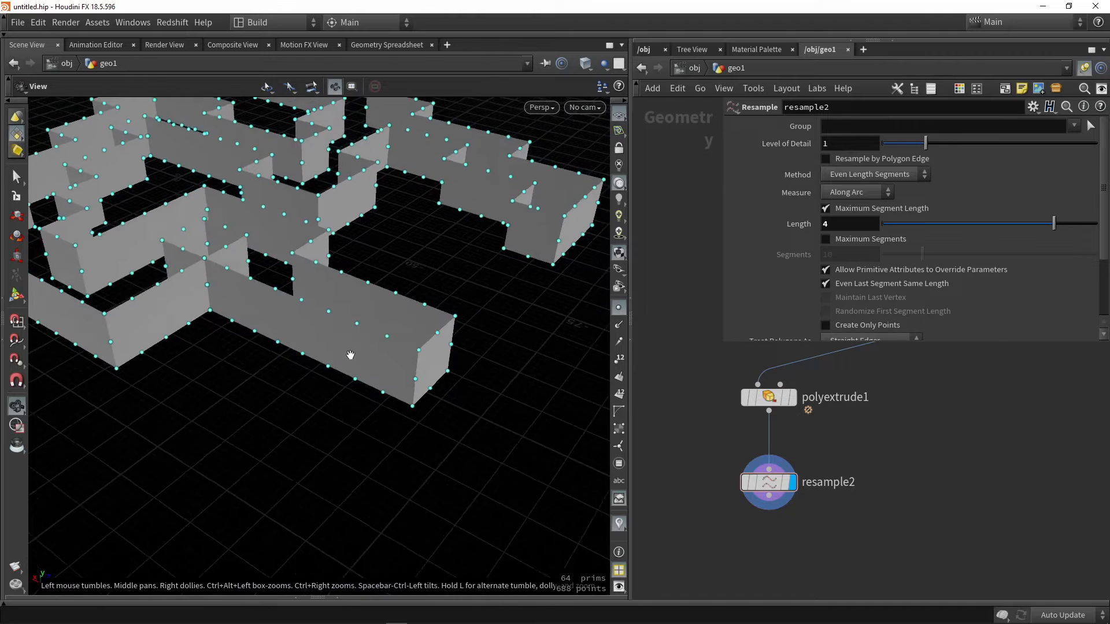
{"action": "left_click_drag", "start_coordinate": [349, 357], "coordinate": [436, 406]}
{"action": "scroll", "coordinate": [691, 480], "scroll_direction": "down", "scroll_amount": 3}
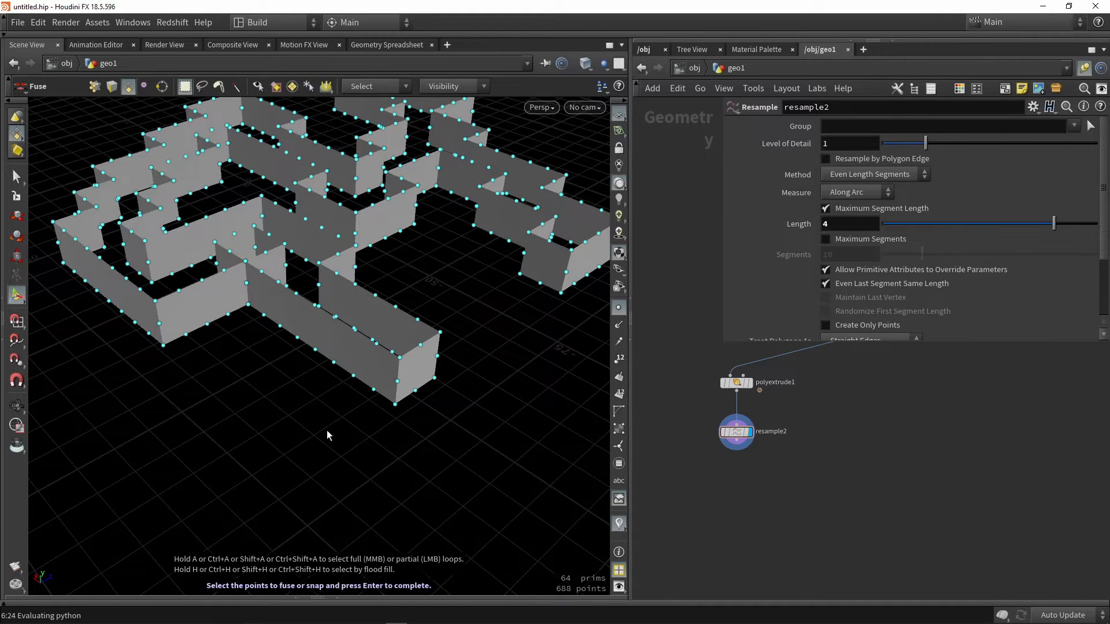
{"action": "key", "text": "space"}
{"action": "mouse_move", "coordinate": [324, 428]}
{"action": "left_mouse_down"}
{"action": "mouse_move", "coordinate": [314, 408]}
{"action": "mouse_move", "coordinate": [330, 408]}
{"action": "left_mouse_up"}
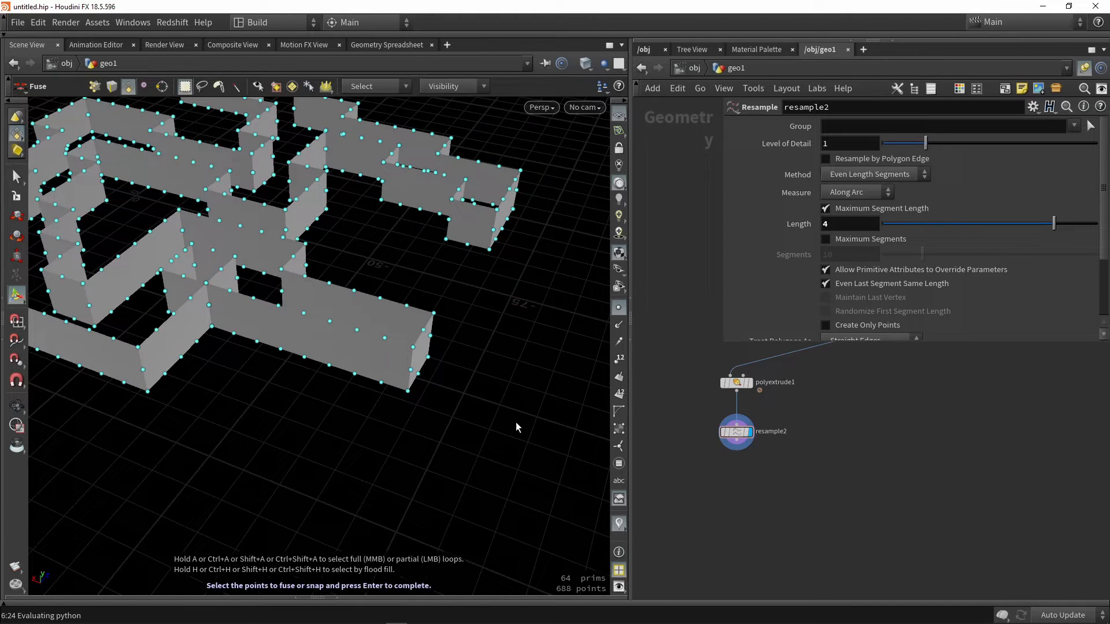
{"action": "key", "text": "space"}
{"action": "left_click_drag", "start_coordinate": [435, 413], "coordinate": [307, 354]}
{"action": "key", "text": "space"}
{"action": "left_click_drag", "start_coordinate": [401, 367], "coordinate": [201, 361]}
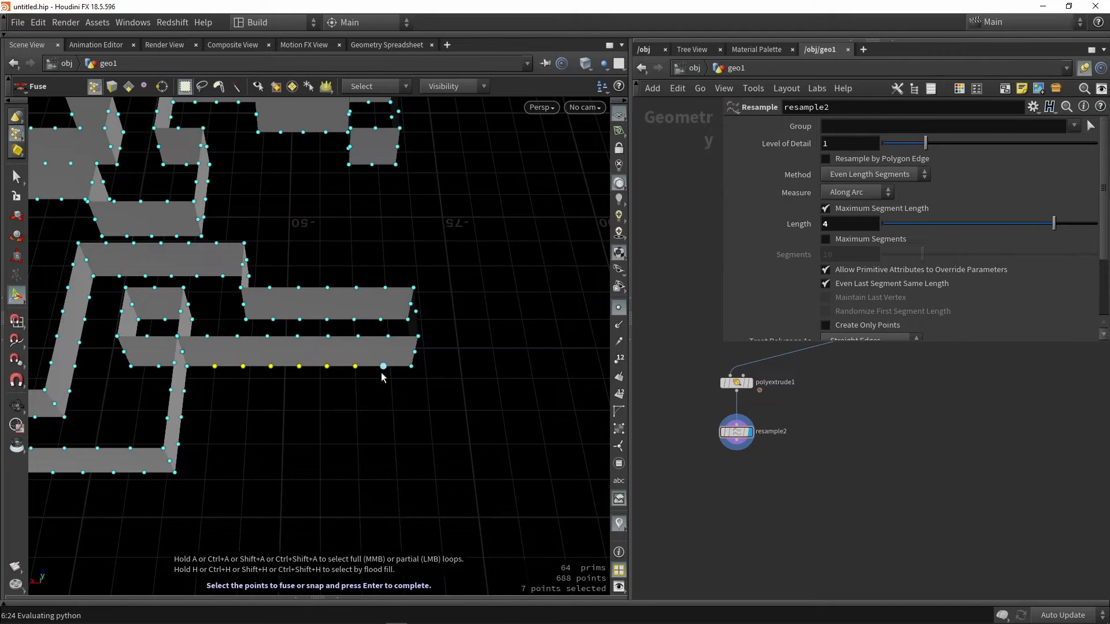
{"action": "key", "text": "space"}
{"action": "left_click_drag", "start_coordinate": [381, 372], "coordinate": [313, 361]}
{"action": "scroll", "coordinate": [312, 361], "scroll_direction": "up", "scroll_amount": 3}
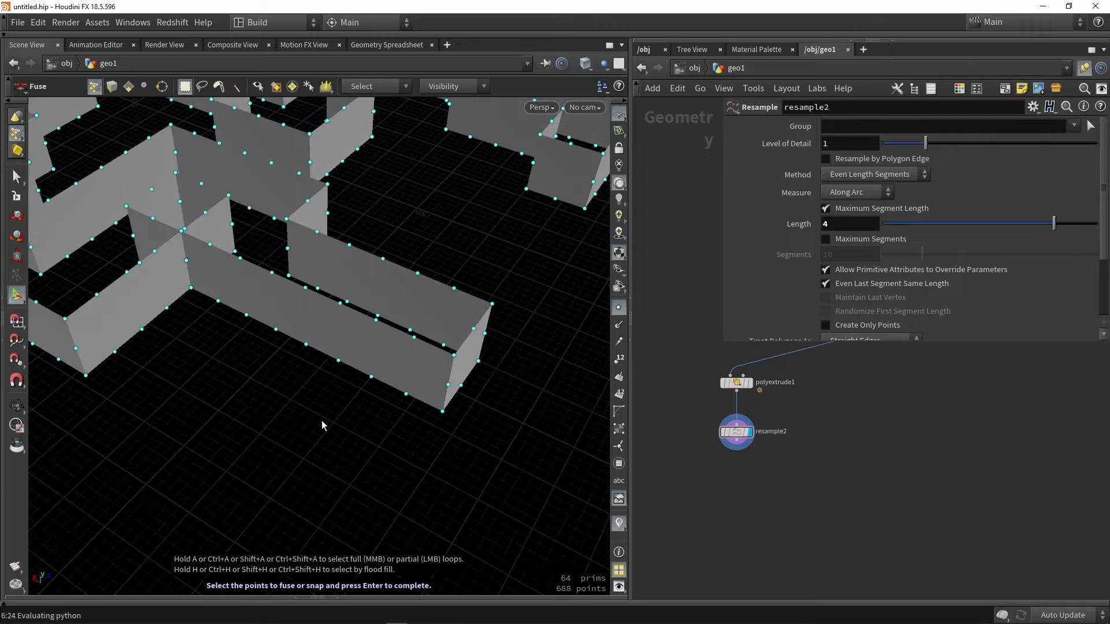
{"action": "left_click_drag", "start_coordinate": [418, 405], "coordinate": [211, 384]}
Add a Group Create node below resample2, connect it and display it.
{"action": "middle_click_drag", "start_coordinate": [816, 519], "coordinate": [820, 500]}
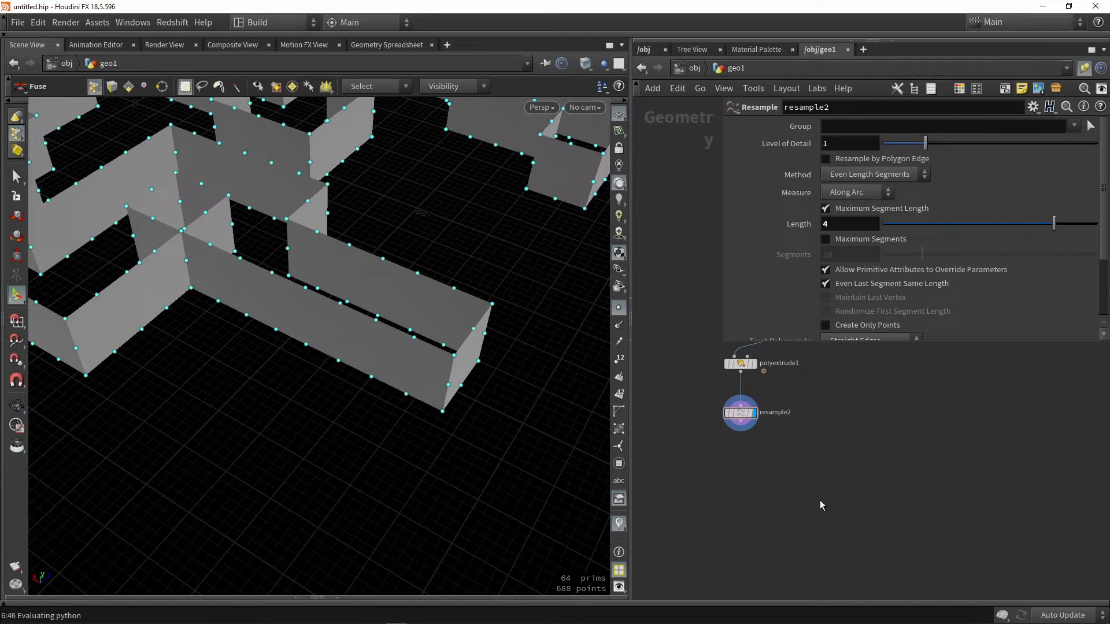
{"action": "key", "text": "Tab"}
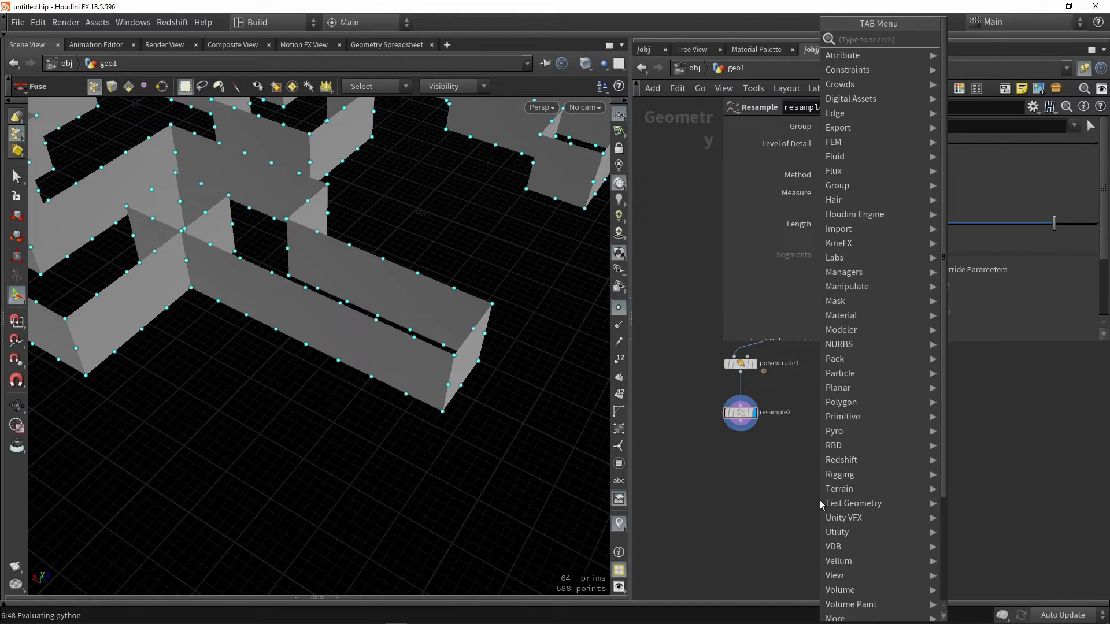
{"action": "type", "text": "group"}
{"action": "key", "text": "Return"}
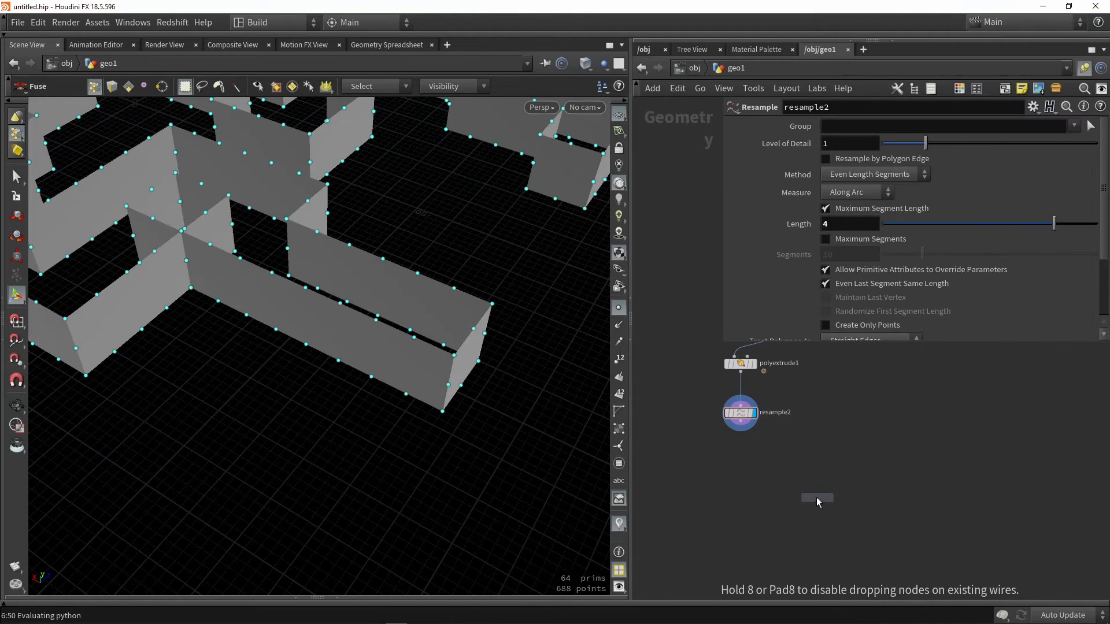
{"action": "left_click", "coordinate": [817, 498]}
{"action": "scroll", "coordinate": [733, 399], "scroll_direction": "up", "scroll_amount": 3}
{"action": "left_click_drag", "start_coordinate": [729, 393], "coordinate": [740, 486]}
{"action": "left_click", "coordinate": [754, 466]}
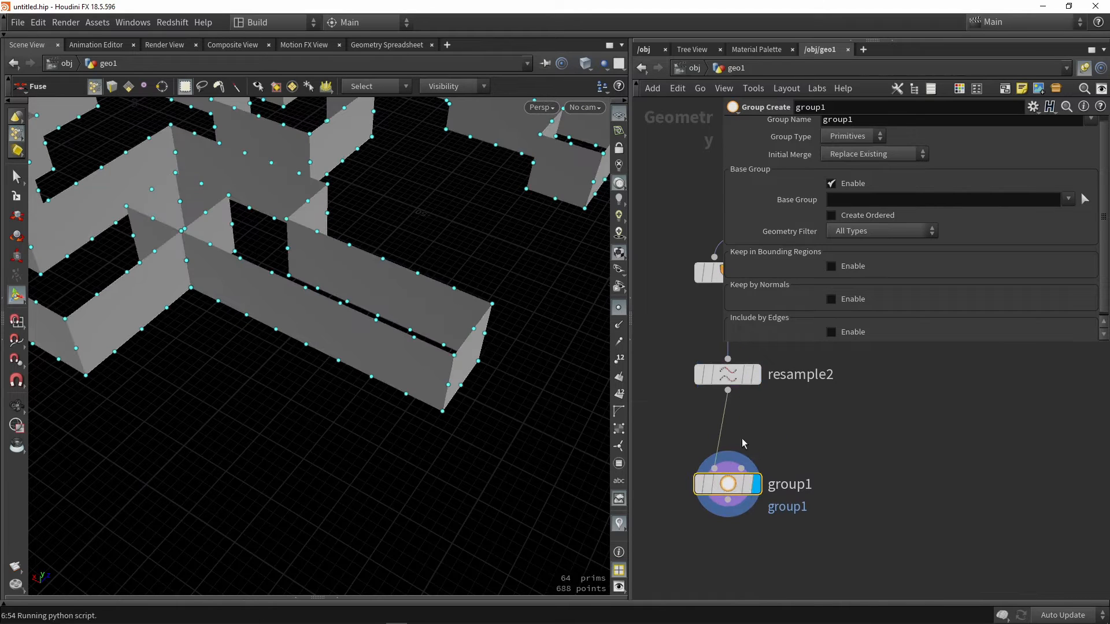
Name the group made by group1 Corners.
{"action": "scroll", "coordinate": [827, 191], "scroll_direction": "up", "scroll_amount": 1}
{"action": "double_click", "coordinate": [861, 127]}
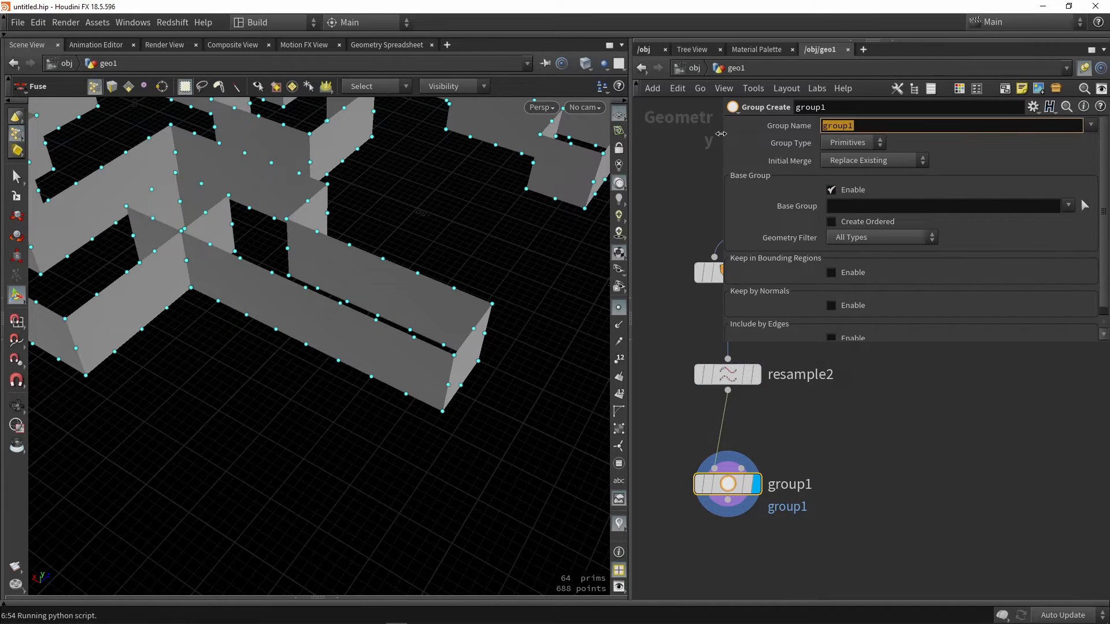
{"action": "type", "text": "Corners"}
{"action": "key", "text": "Return"}
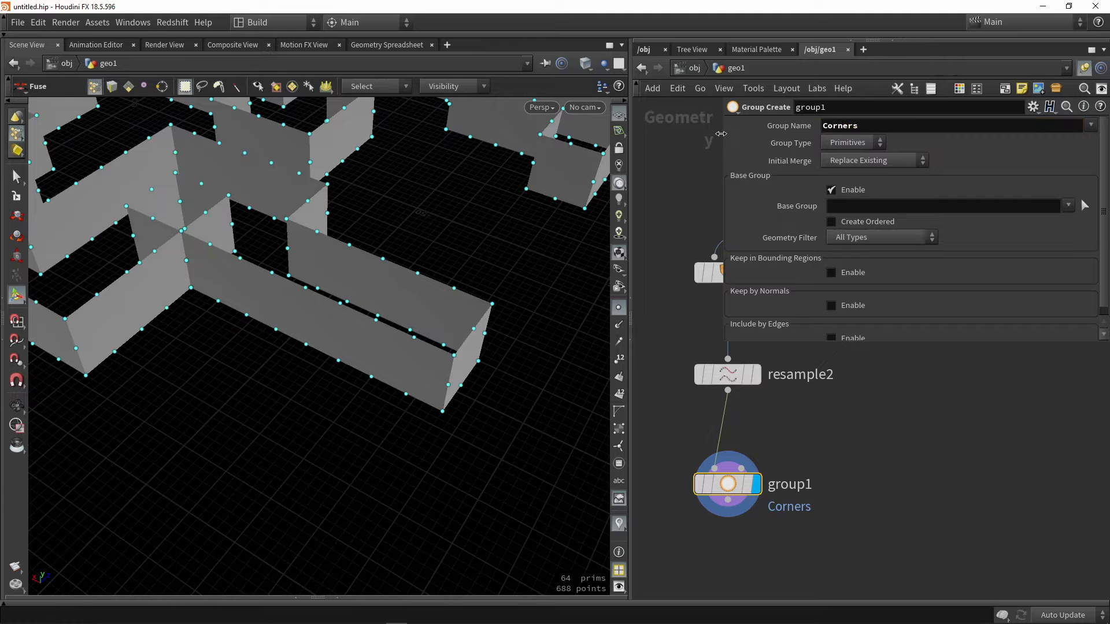
Turn off the base group, make it an Edges group and include edges with a minimum edge angle of 20.
{"action": "left_click", "coordinate": [854, 192]}
{"action": "left_click", "coordinate": [852, 145]}
{"action": "left_click", "coordinate": [850, 185]}
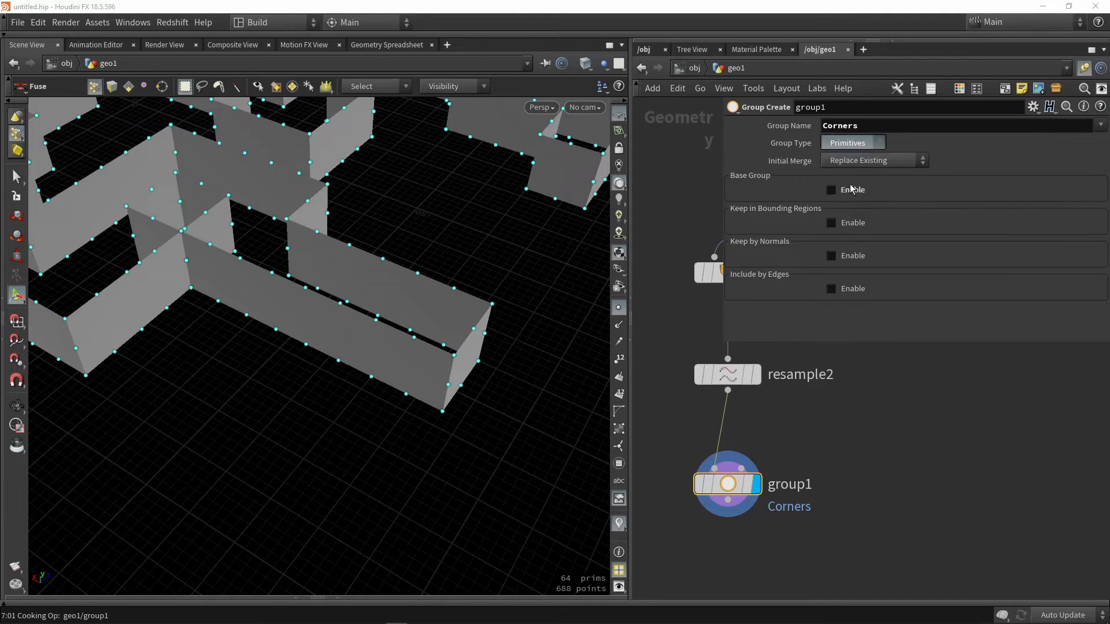
{"action": "left_click", "coordinate": [831, 289]}
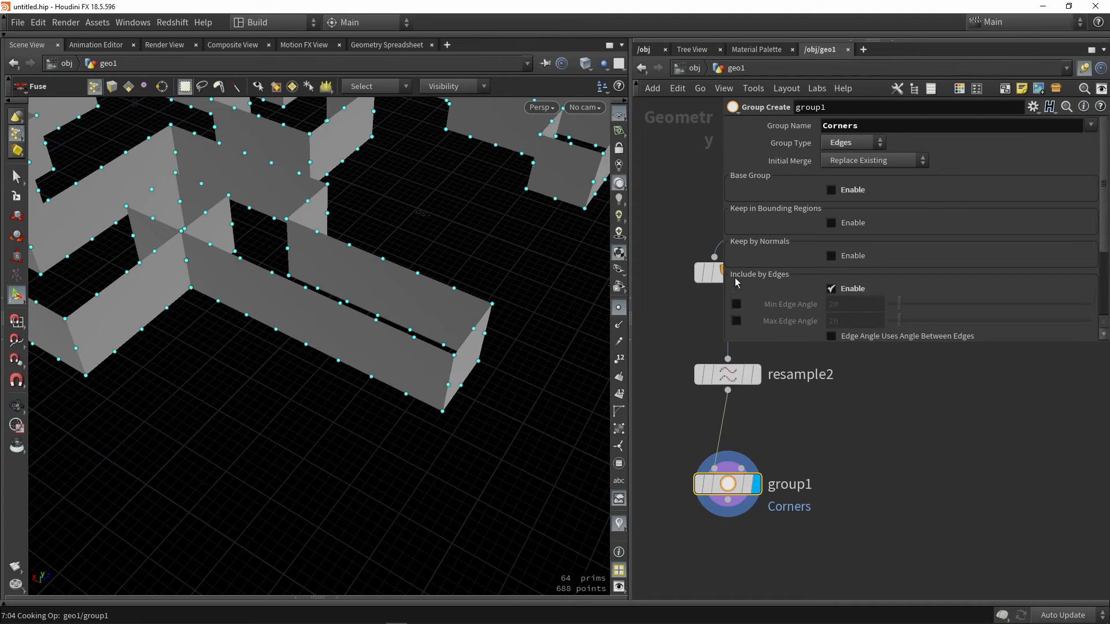
{"action": "left_click", "coordinate": [736, 304]}
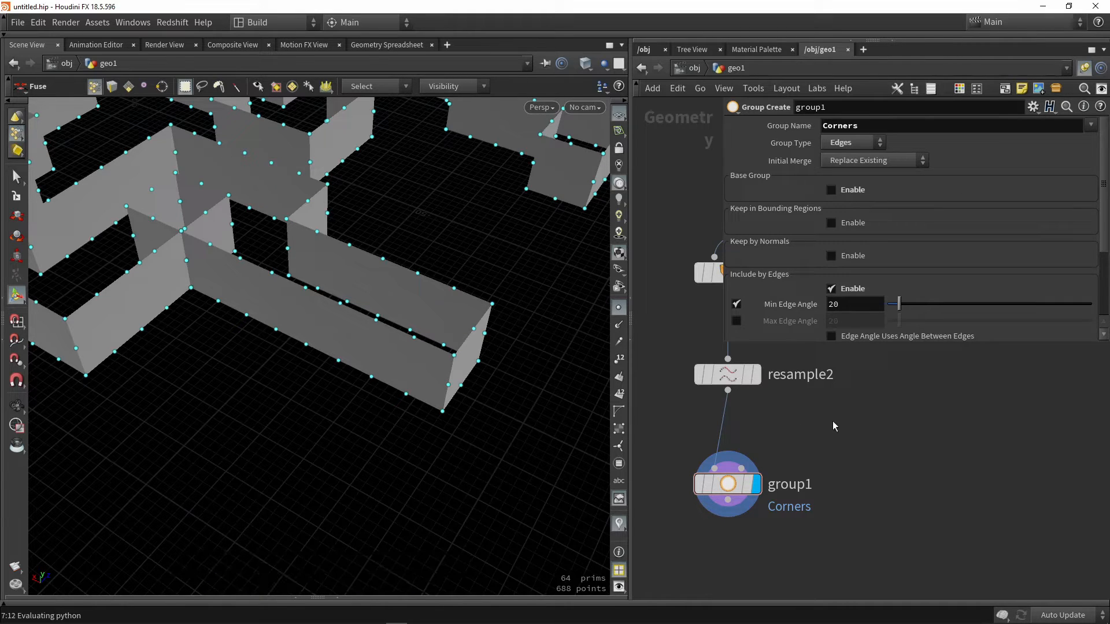
Insert a Fuse node between resample2 and group1, check its output, and display and select group1.
{"action": "key", "text": "Tab"}
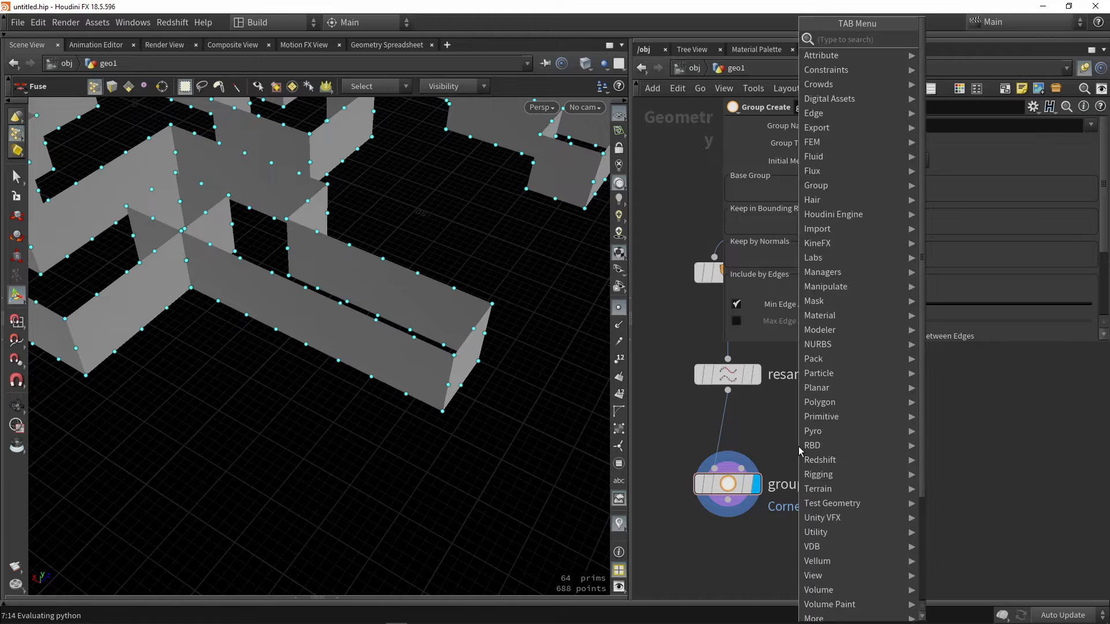
{"action": "type", "text": "fuse"}
{"action": "key", "text": "Return"}
{"action": "left_click", "coordinate": [799, 446]}
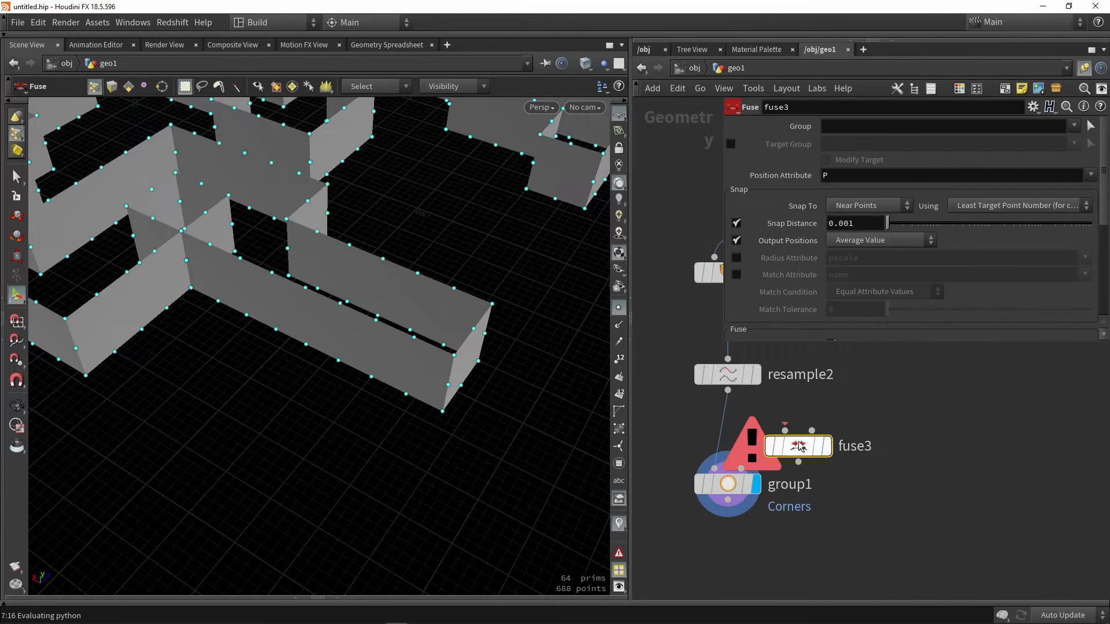
{"action": "left_click_drag", "start_coordinate": [802, 459], "coordinate": [735, 448]}
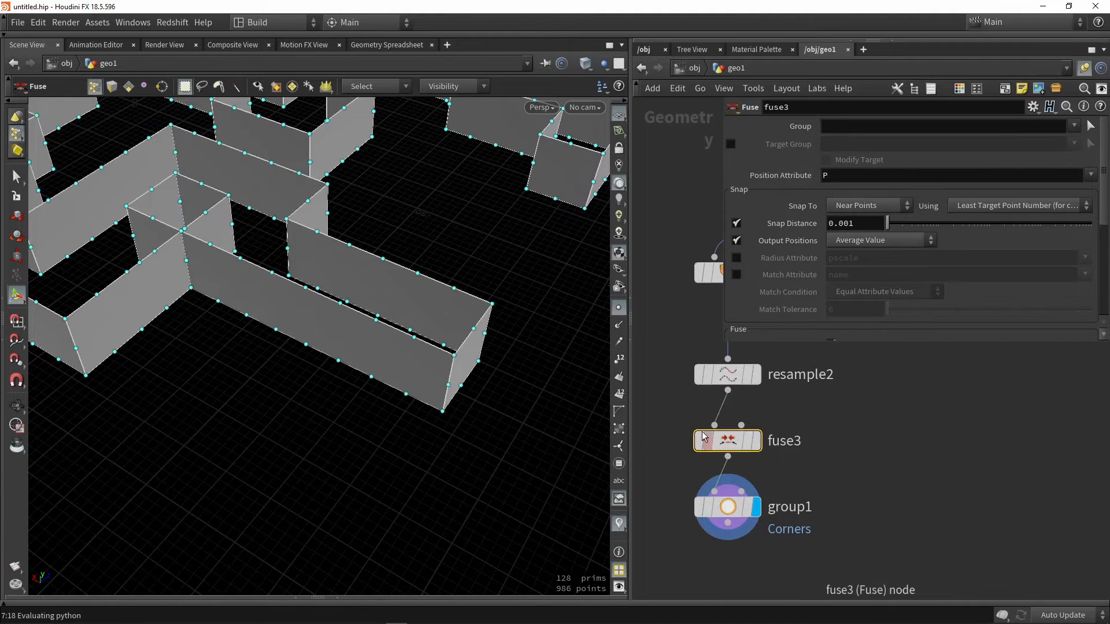
{"action": "left_click", "coordinate": [755, 442]}
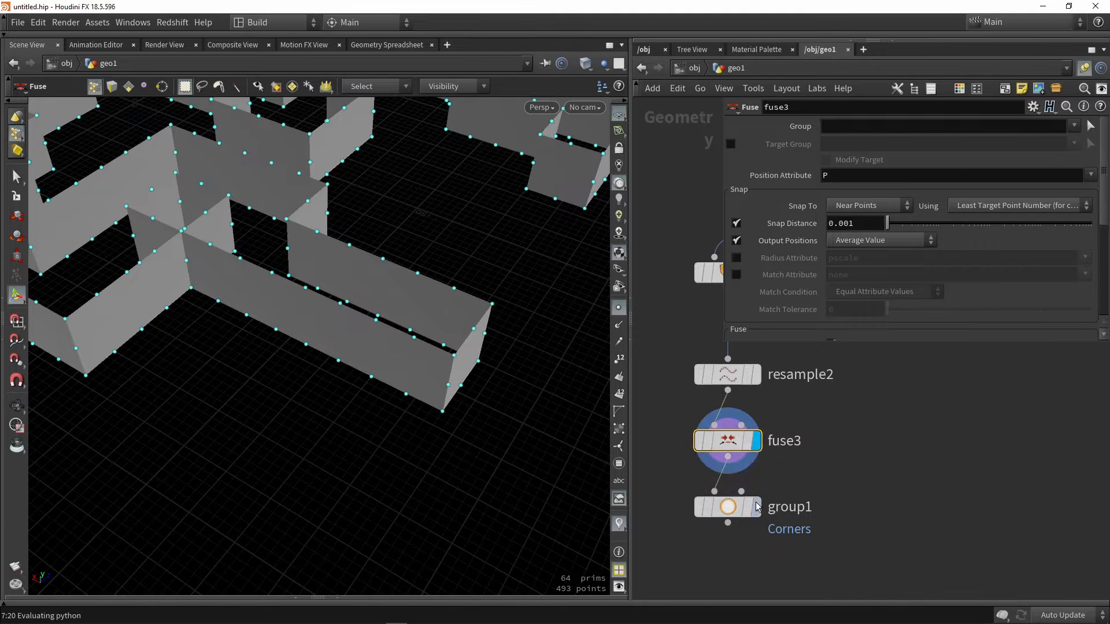
{"action": "left_click", "coordinate": [756, 507]}
{"action": "left_click", "coordinate": [728, 511]}
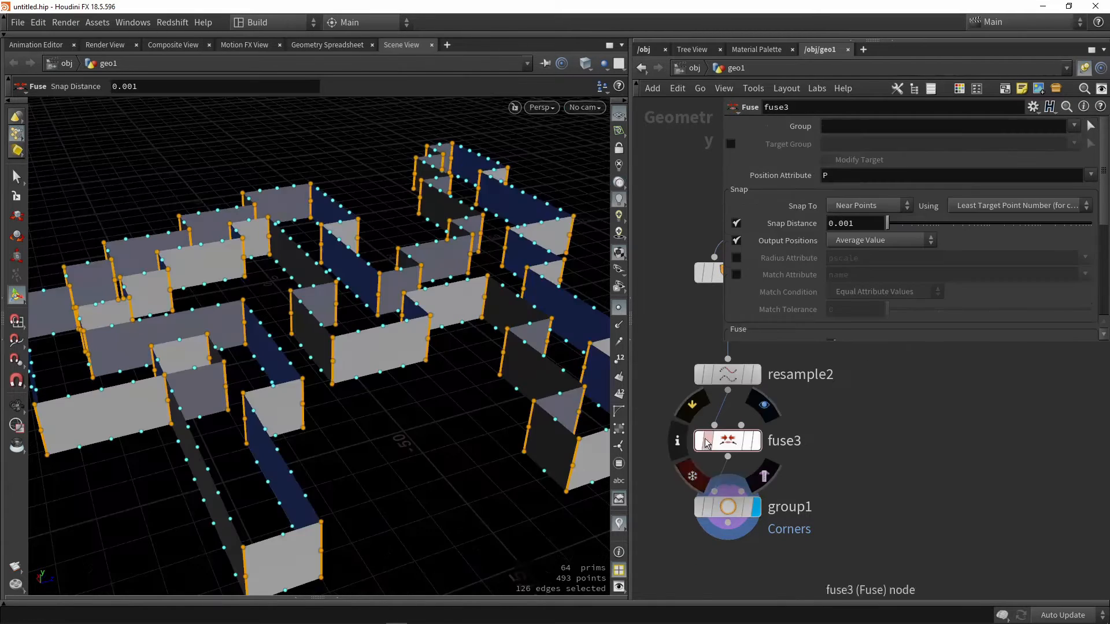
Compare the Corners edge group with fuse3 bypassed and active, leaving fuse3 active and group1 selected.
{"action": "left_click", "coordinate": [722, 512]}
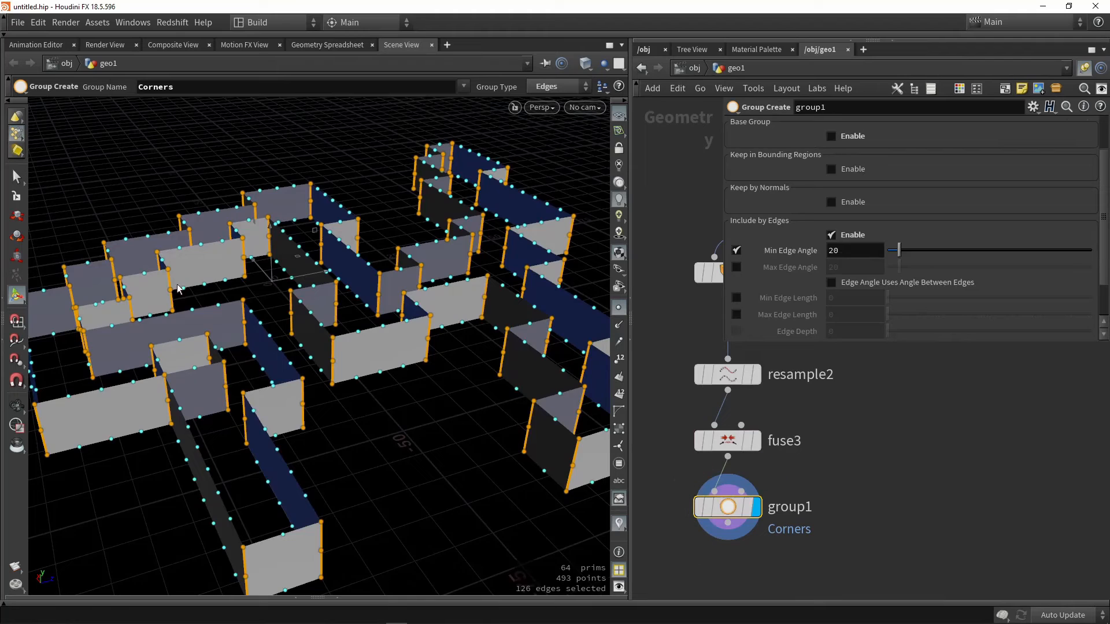
{"action": "left_click", "coordinate": [725, 441]}
{"action": "left_click", "coordinate": [699, 443]}
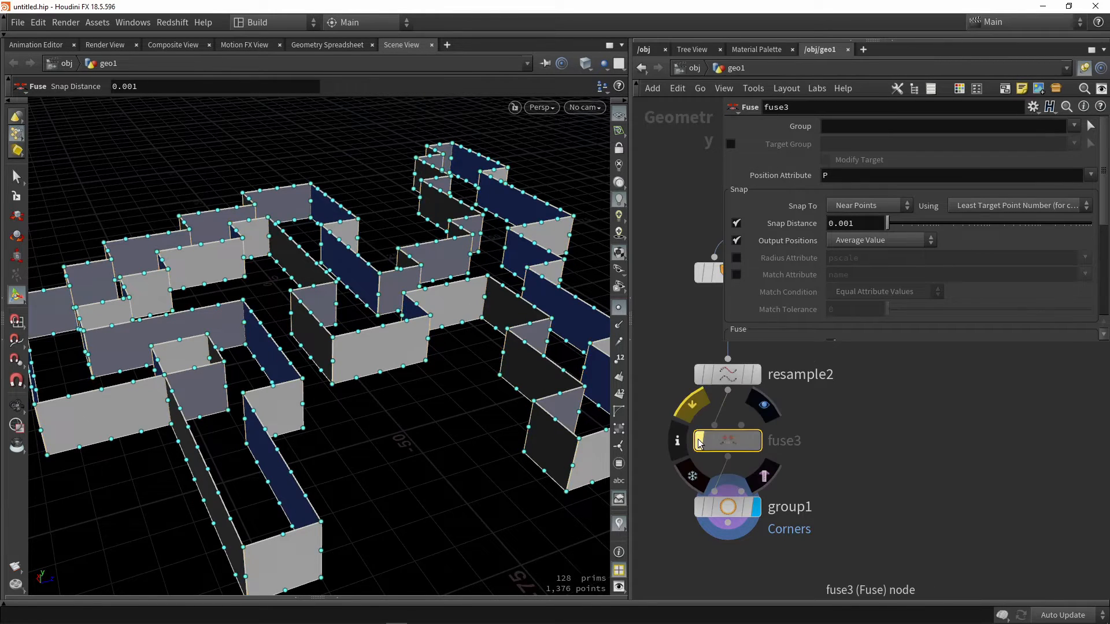
{"action": "left_click", "coordinate": [700, 442]}
{"action": "left_click", "coordinate": [699, 443]}
{"action": "left_click", "coordinate": [698, 443]}
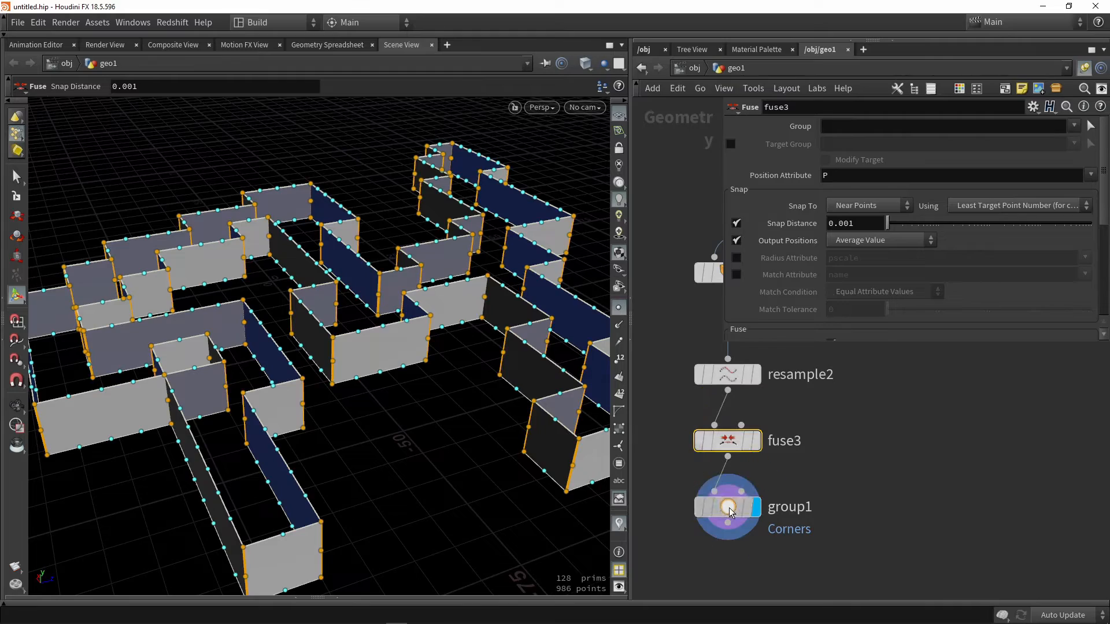
{"action": "left_click", "coordinate": [728, 508]}
Add a Blast node below group1, connect it to group1's output and display it.
{"action": "left_click_drag", "start_coordinate": [401, 441], "coordinate": [289, 359], "text": "alt"}
{"action": "middle_click_drag", "start_coordinate": [814, 489], "coordinate": [824, 424]}
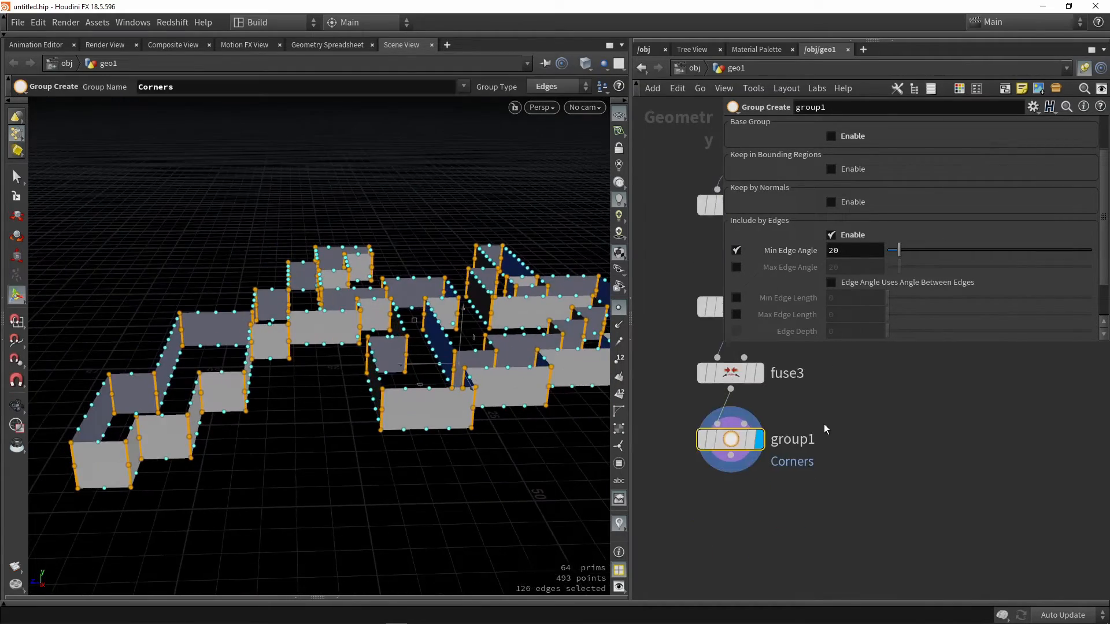
{"action": "key", "text": "Tab"}
{"action": "type", "text": "bla"}
{"action": "key", "text": "Return"}
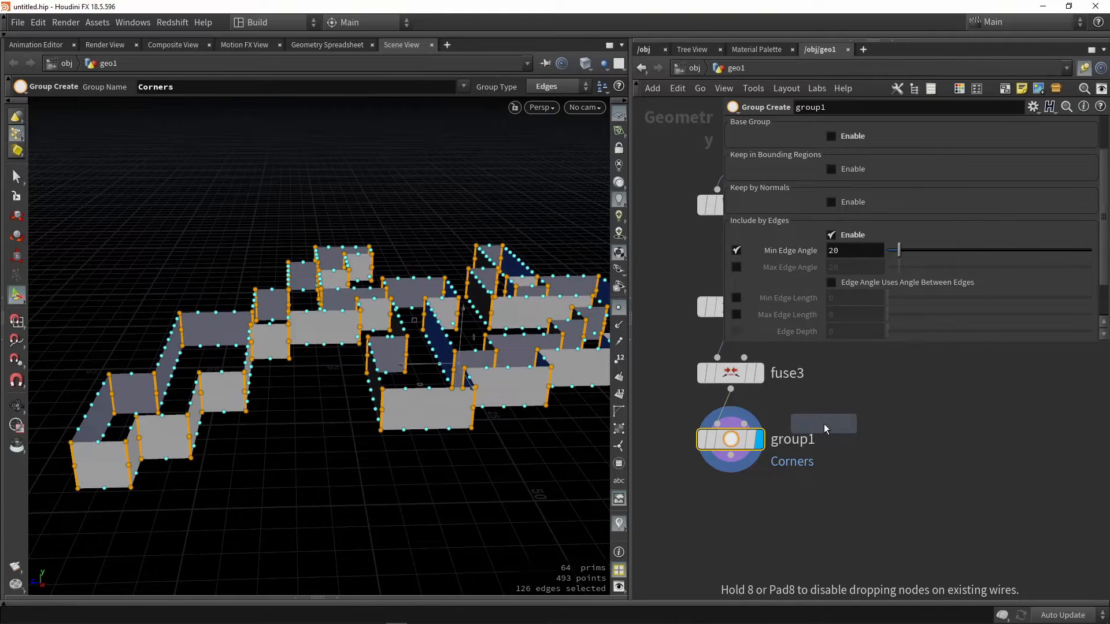
{"action": "left_click", "coordinate": [795, 502]}
{"action": "left_click_drag", "start_coordinate": [739, 459], "coordinate": [745, 502]}
{"action": "left_click", "coordinate": [823, 502]}
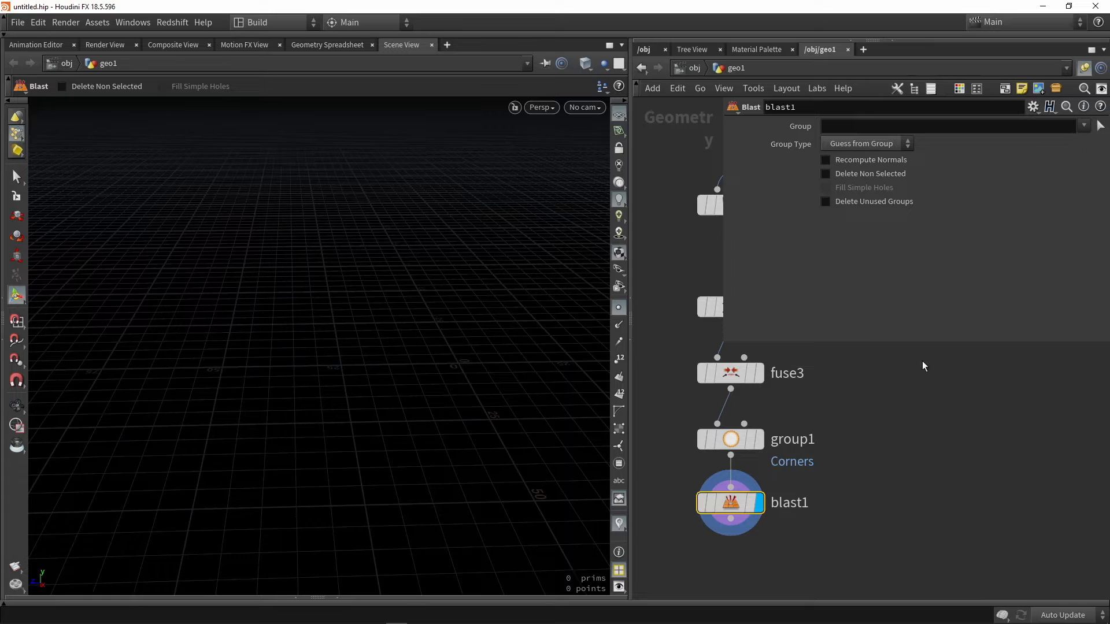
Set the Blast node's group to Corners.
{"action": "left_click", "coordinate": [1083, 126]}
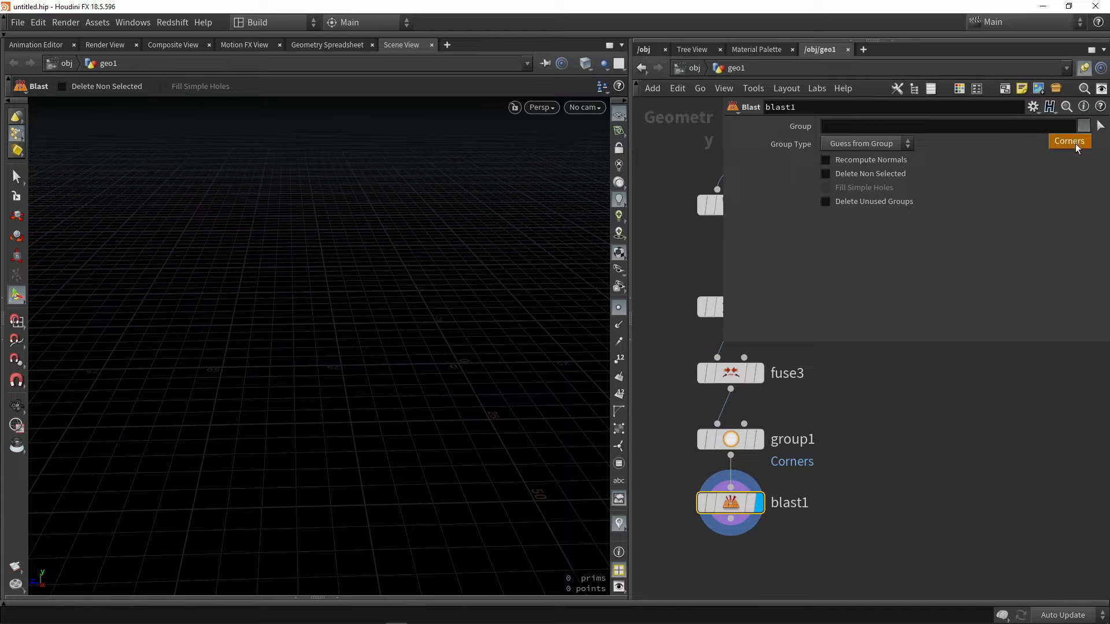
{"action": "left_click", "coordinate": [1075, 144]}
{"action": "left_click_drag", "start_coordinate": [352, 336], "coordinate": [371, 377]}
{"action": "key", "text": "Return"}
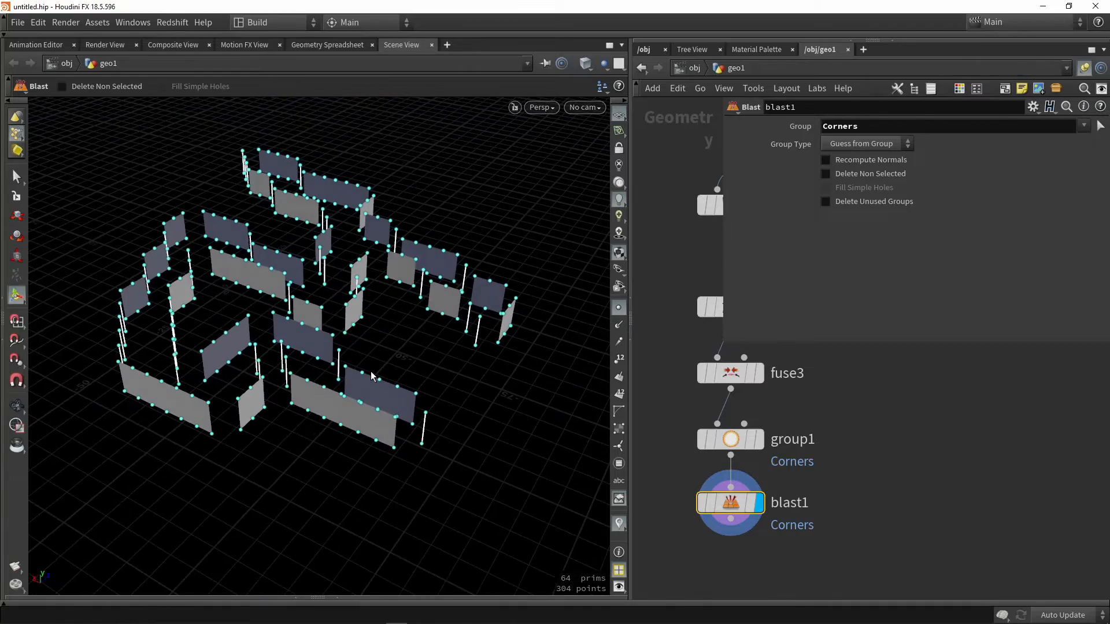
Inspect the separated wall panels and select the bottom row of points on one long panel.
{"action": "key", "text": "space"}
{"action": "left_click_drag", "start_coordinate": [341, 441], "coordinate": [374, 449]}
{"action": "scroll", "coordinate": [377, 453], "scroll_direction": "up", "scroll_amount": 2}
{"action": "scroll", "coordinate": [359, 444], "scroll_direction": "up", "scroll_amount": 2}
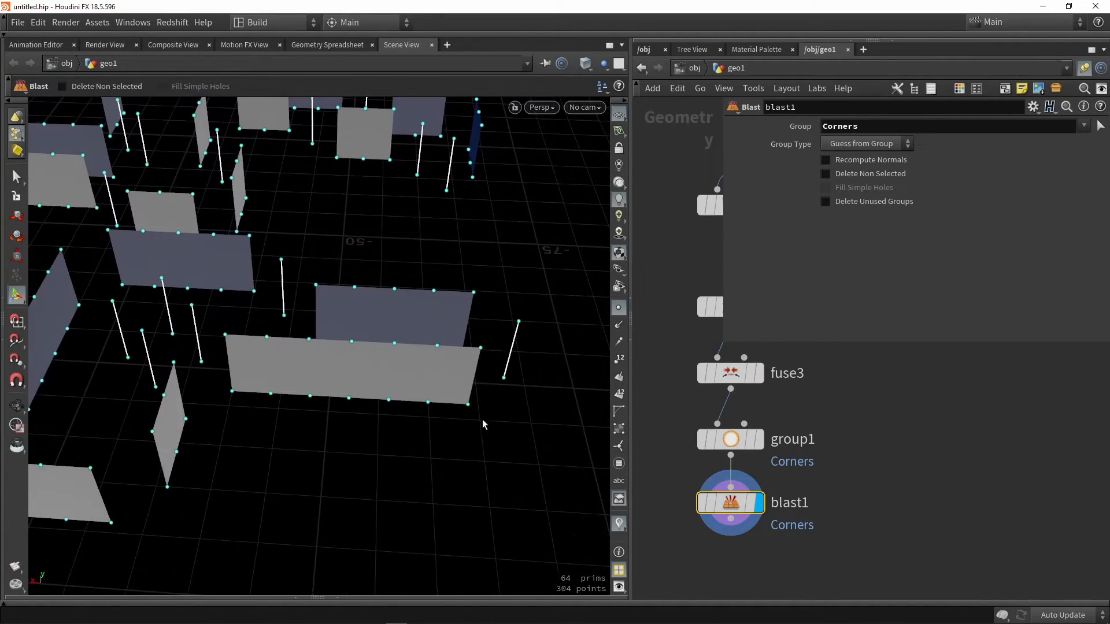
{"action": "left_click_drag", "start_coordinate": [483, 421], "coordinate": [202, 380]}
{"action": "key", "text": "space"}
{"action": "left_click_drag", "start_coordinate": [453, 431], "coordinate": [392, 428]}
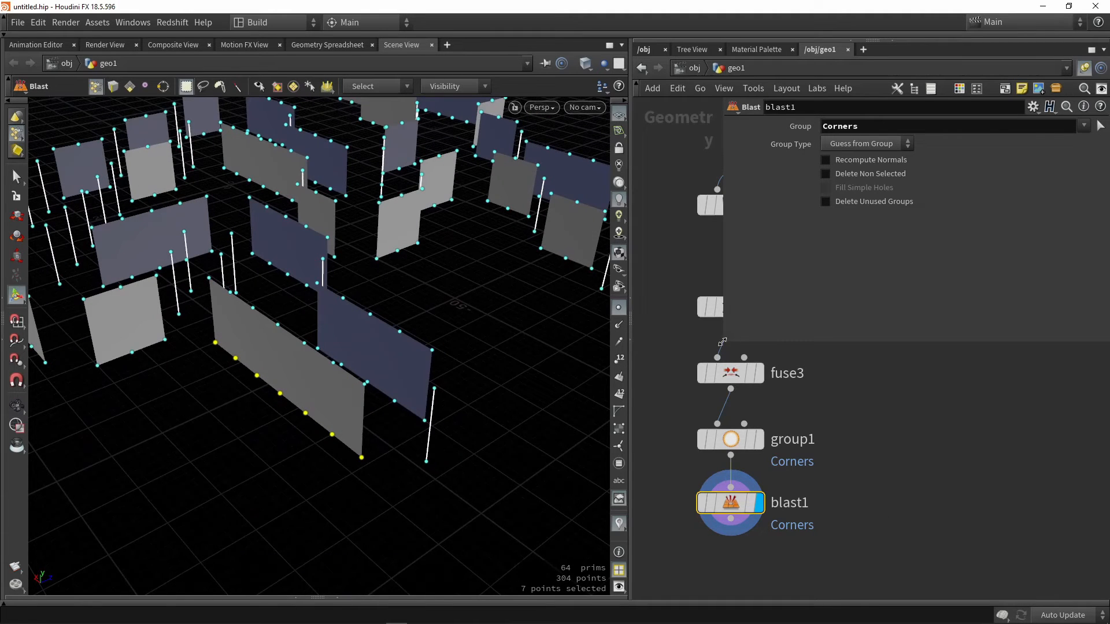
Add a Group Create node below blast1, connect it to the Blast output and display it.
{"action": "left_click_drag", "start_coordinate": [722, 341], "coordinate": [802, 249]}
{"action": "scroll", "coordinate": [873, 399], "scroll_direction": "down", "scroll_amount": 2}
{"action": "middle_click_drag", "start_coordinate": [871, 408], "coordinate": [793, 341]}
{"action": "left_click", "coordinate": [793, 341]}
{"action": "key", "text": "Tab"}
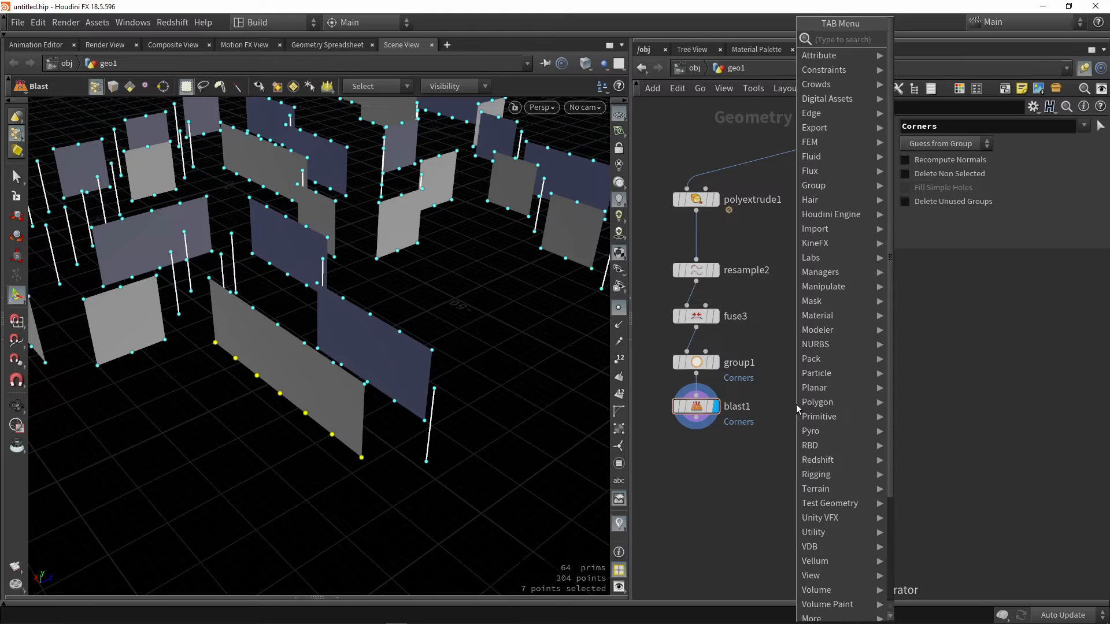
{"action": "type", "text": "gro"}
{"action": "key", "text": "Return"}
{"action": "left_click", "coordinate": [768, 470]}
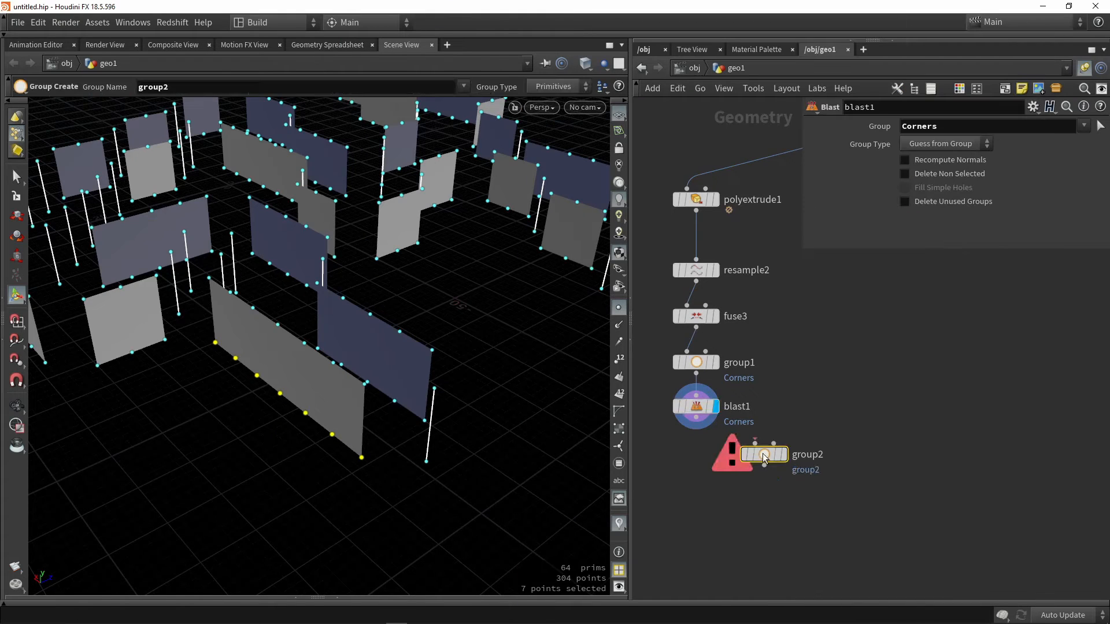
{"action": "left_click", "coordinate": [786, 471]}
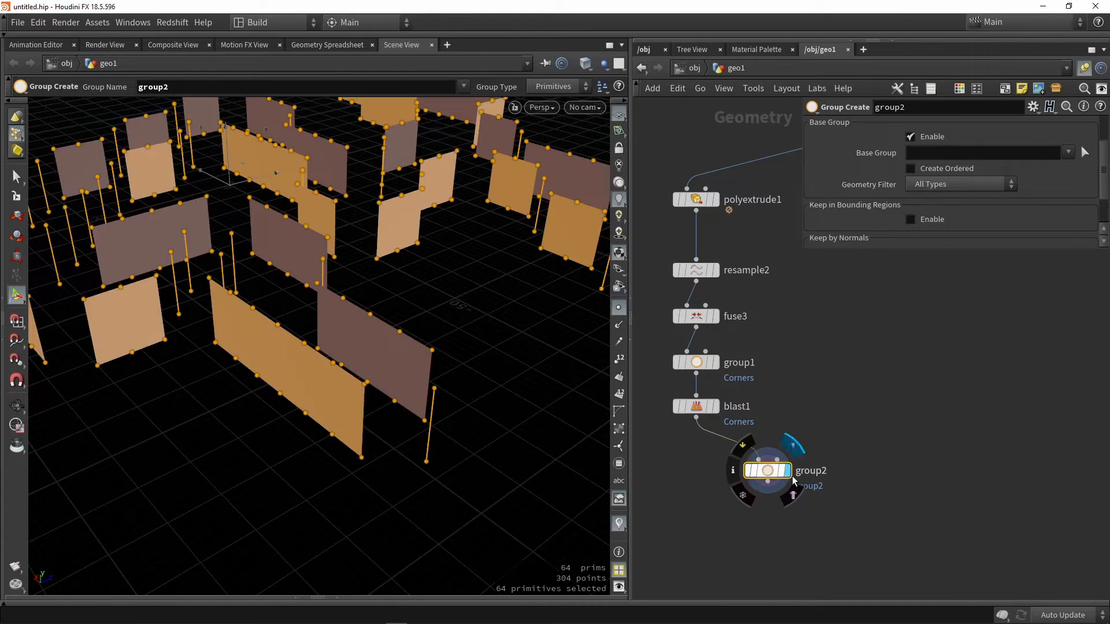
Name the group made by group2 bottom_points.
{"action": "scroll", "coordinate": [937, 122], "scroll_direction": "up", "scroll_amount": 2}
{"action": "double_click", "coordinate": [945, 124]}
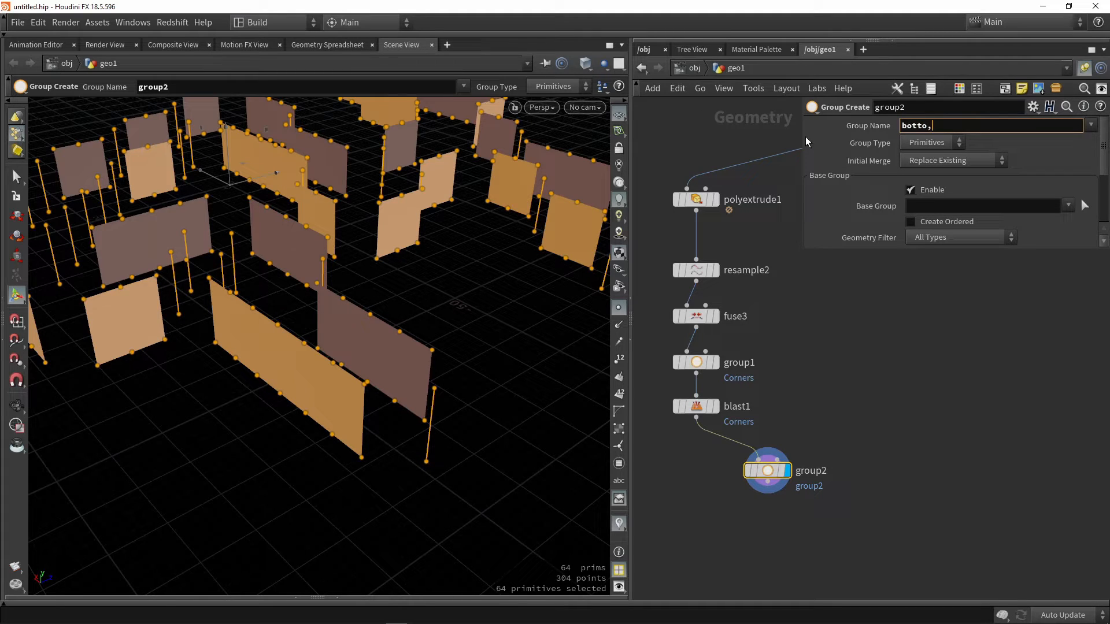
{"action": "type", "text": "bottom_points"}
{"action": "key", "text": "Return"}
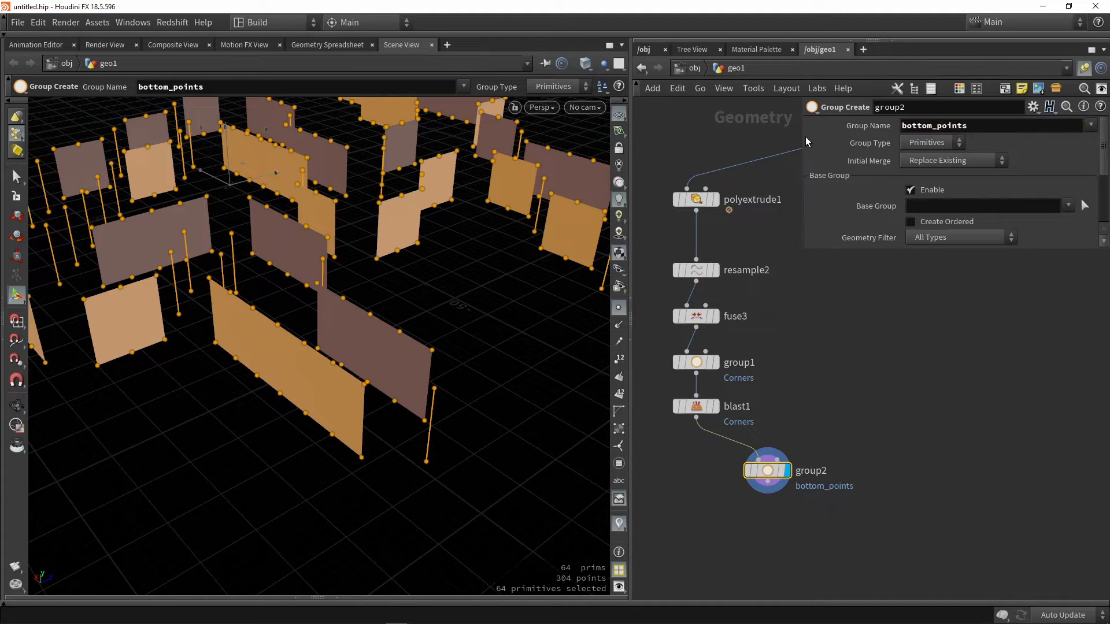
Turn off group2's base group, set its group type to Points and enable Keep in Bounding Regions.
{"action": "left_click", "coordinate": [912, 190]}
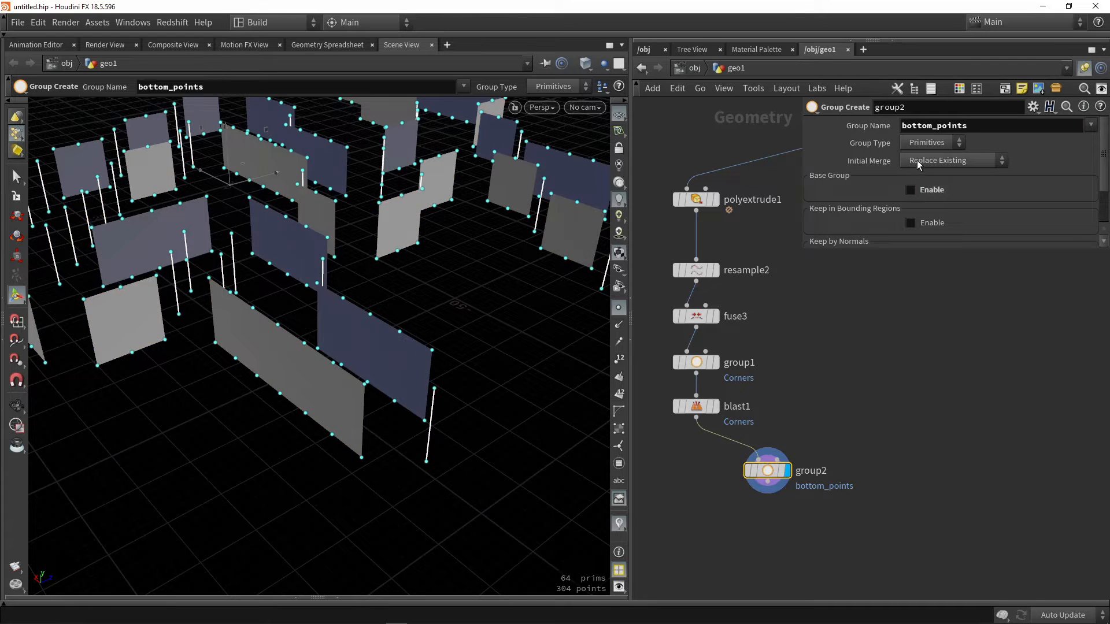
{"action": "left_click", "coordinate": [917, 141]}
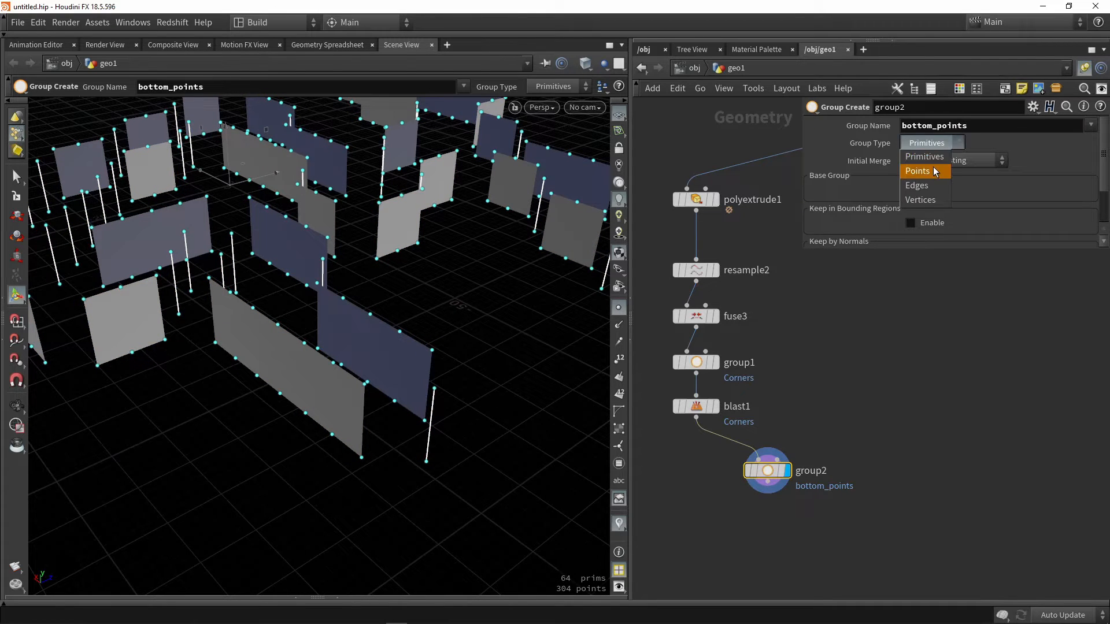
{"action": "scroll", "coordinate": [933, 166], "scroll_direction": "down", "scroll_amount": 2}
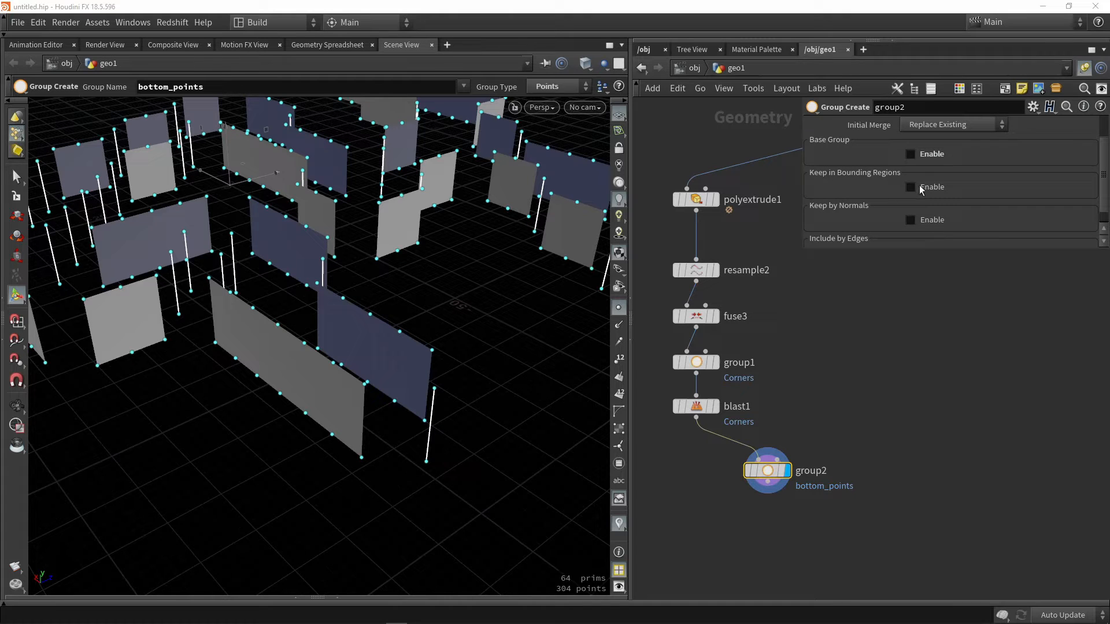
{"action": "left_click", "coordinate": [911, 186]}
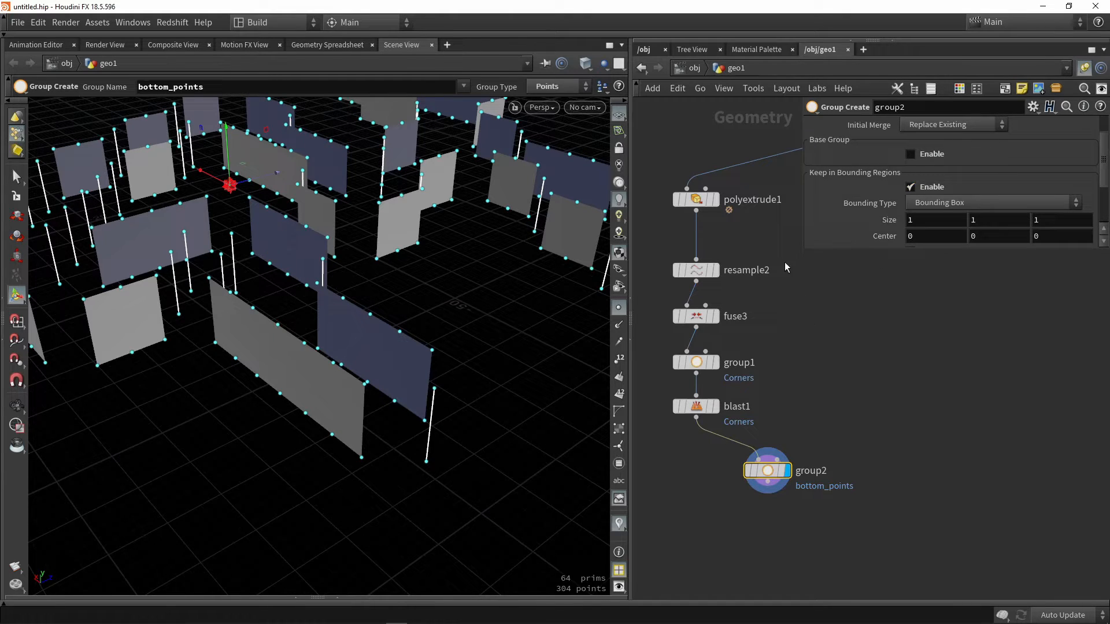
{"action": "left_click_drag", "start_coordinate": [807, 251], "coordinate": [889, 258]}
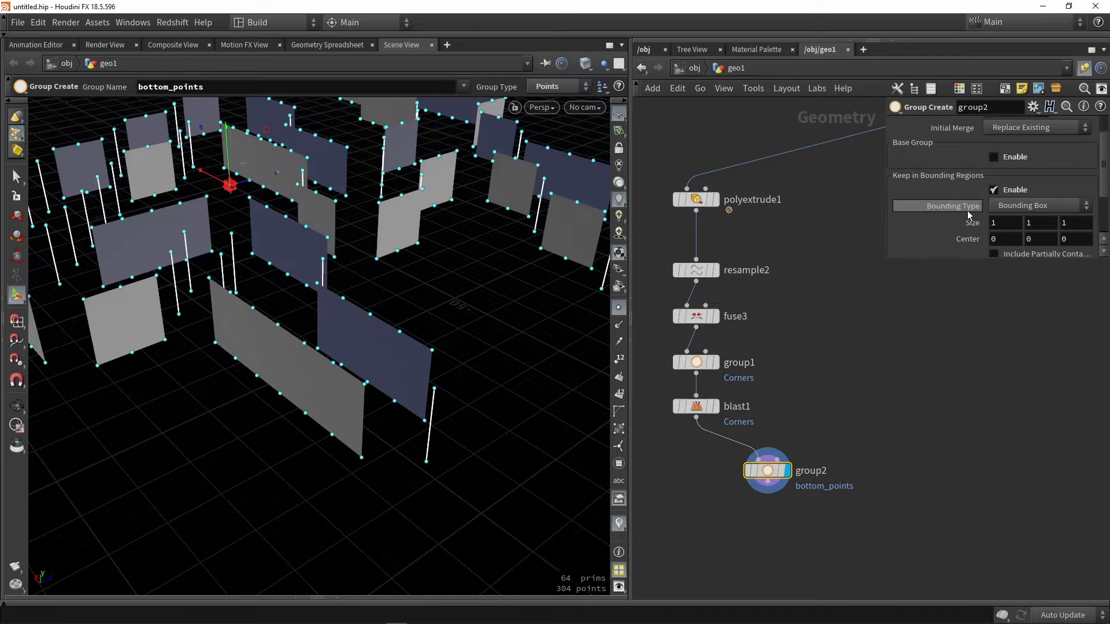
Display and select the BLUEPRINT null farther up the network.
{"action": "middle_click_drag", "start_coordinate": [808, 310], "coordinate": [788, 322]}
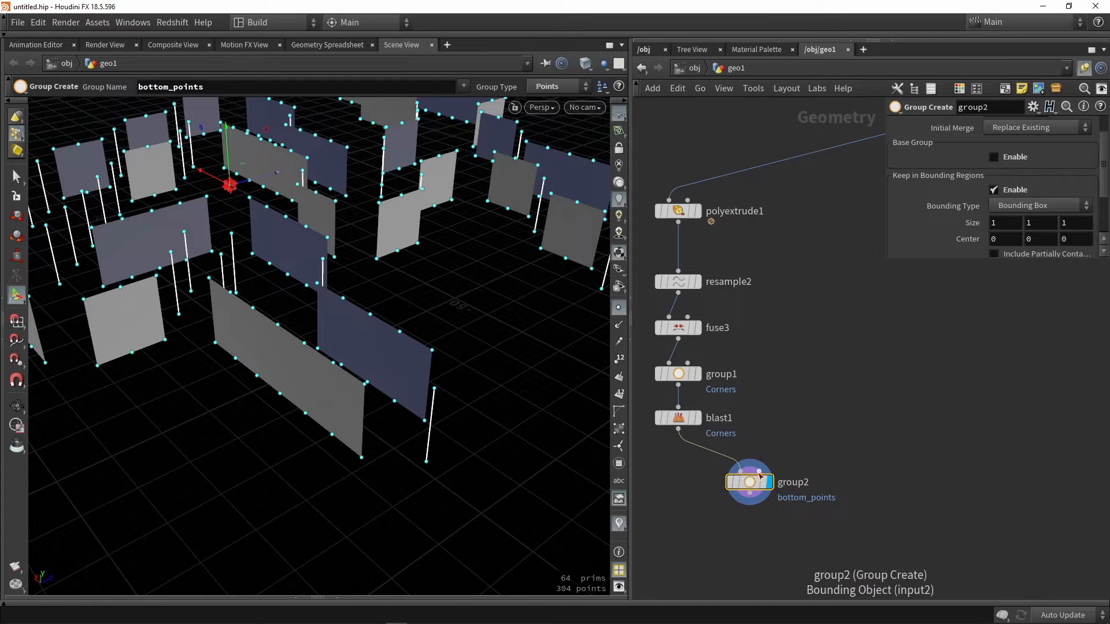
{"action": "scroll", "coordinate": [802, 430], "scroll_direction": "down", "scroll_amount": 2}
{"action": "middle_click_drag", "start_coordinate": [831, 395], "coordinate": [676, 426]}
{"action": "left_click", "coordinate": [762, 233]}
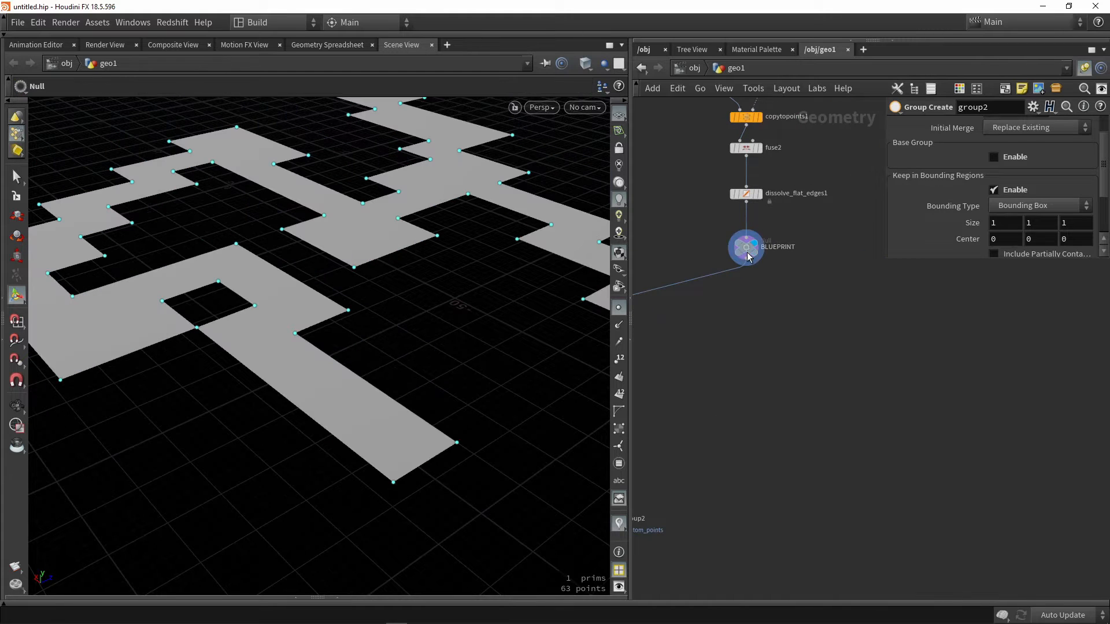
{"action": "left_click", "coordinate": [745, 247]}
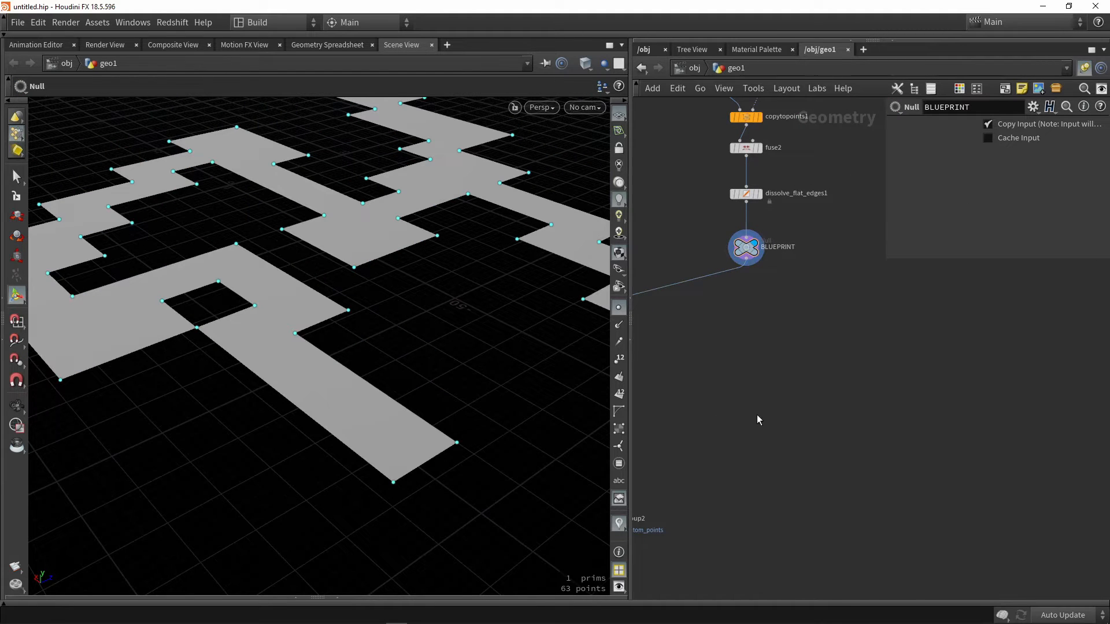
Add a PolyWire node below BLUEPRINT, connect it to the null's output and display it.
{"action": "key", "text": "Tab"}
{"action": "type", "text": "pol"}
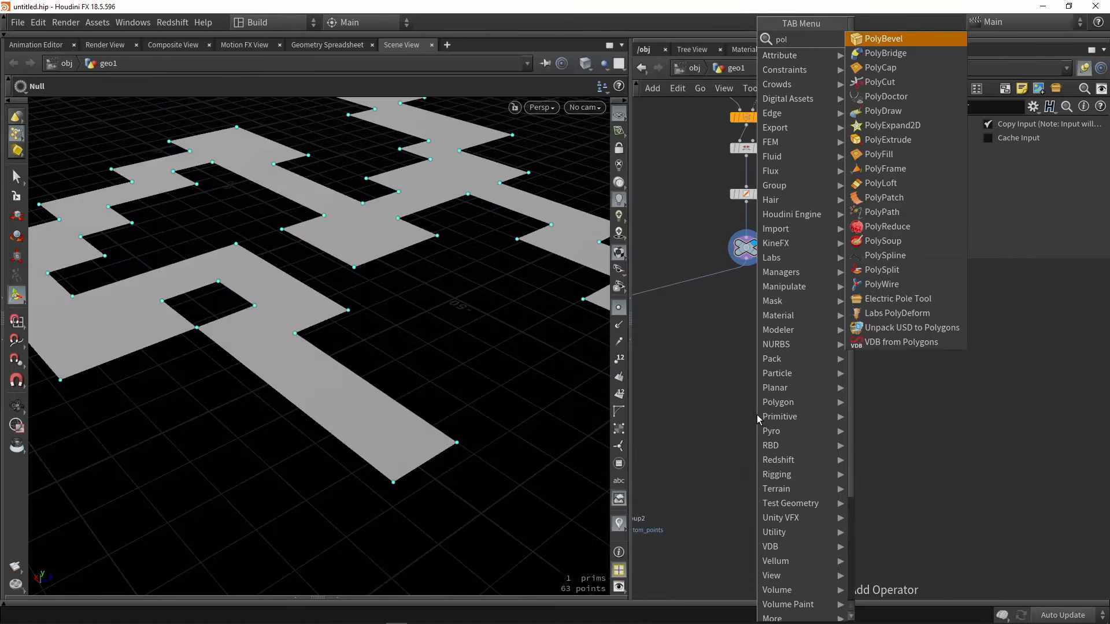
{"action": "type", "text": "y"}
{"action": "left_click", "coordinate": [882, 283]}
{"action": "left_click", "coordinate": [784, 300]}
{"action": "scroll", "coordinate": [754, 270], "scroll_direction": "up", "scroll_amount": 1}
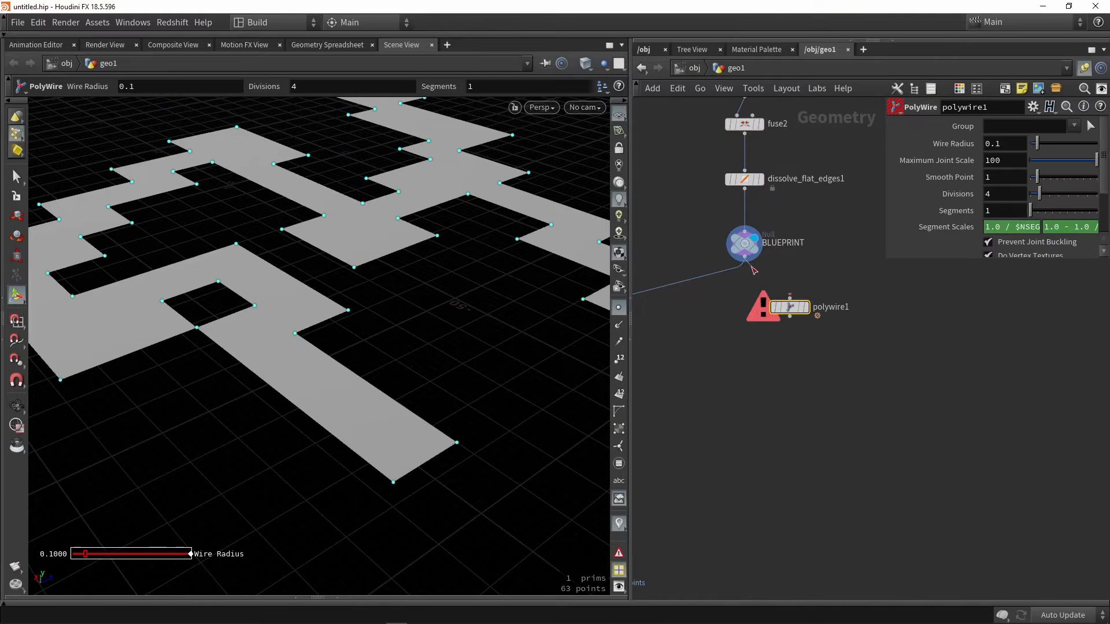
{"action": "left_click_drag", "start_coordinate": [745, 259], "coordinate": [725, 431]}
{"action": "left_click", "coordinate": [803, 307]}
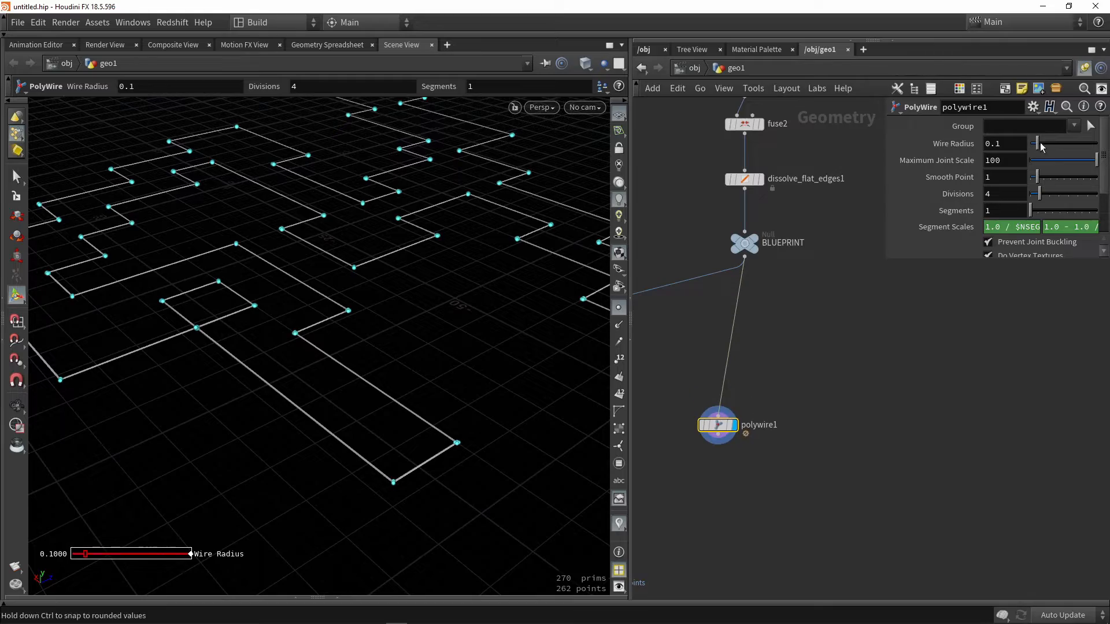
Set the PolyWire node's wire radius to 0.765.
{"action": "left_click_drag", "start_coordinate": [1040, 147], "coordinate": [1083, 143]}
{"action": "left_click_drag", "start_coordinate": [183, 350], "coordinate": [352, 357], "text": "alt"}
{"action": "right_click_drag", "start_coordinate": [373, 324], "coordinate": [414, 310], "text": "alt"}
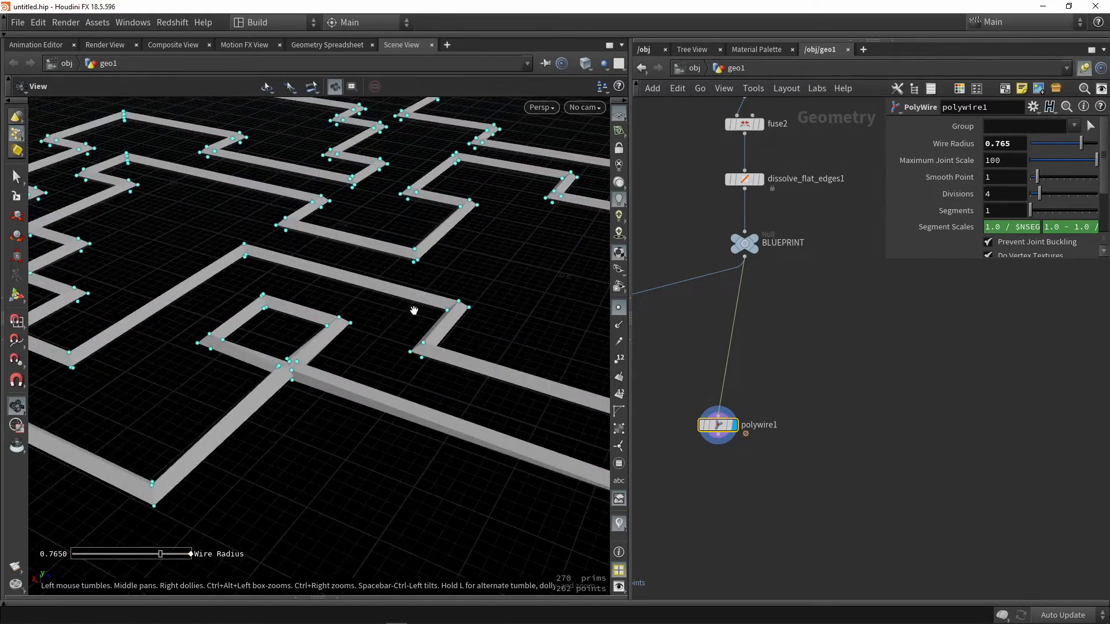
Examine the thickened blueprint outline and its corners from several angles.
{"action": "middle_click_drag", "start_coordinate": [414, 310], "coordinate": [298, 347], "text": "alt"}
{"action": "left_click_drag", "start_coordinate": [466, 297], "coordinate": [300, 355], "text": "alt"}
{"action": "right_click_drag", "start_coordinate": [300, 354], "coordinate": [478, 251], "text": "alt"}
{"action": "middle_click_drag", "start_coordinate": [478, 250], "coordinate": [424, 253], "text": "alt"}
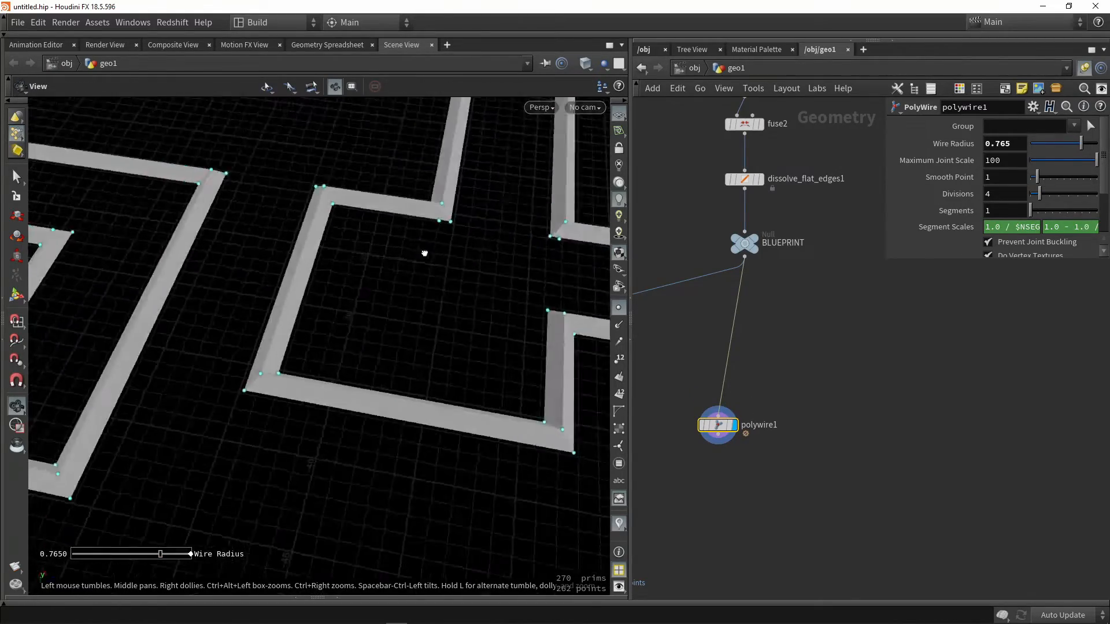
{"action": "left_click_drag", "start_coordinate": [424, 253], "coordinate": [226, 289], "text": "alt"}
{"action": "right_click_drag", "start_coordinate": [226, 290], "coordinate": [191, 306], "text": "alt"}
{"action": "middle_click_drag", "start_coordinate": [491, 280], "coordinate": [316, 399], "text": "alt"}
{"action": "right_click_drag", "start_coordinate": [315, 399], "coordinate": [399, 395], "text": "alt"}
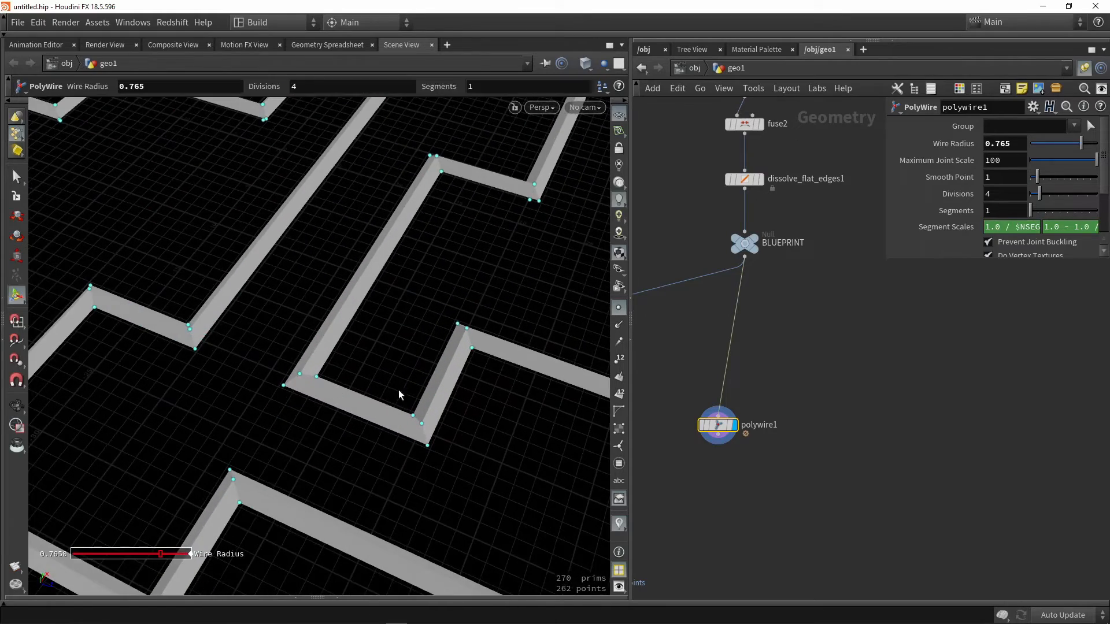
{"action": "left_click_drag", "start_coordinate": [370, 322], "coordinate": [418, 268], "text": "alt"}
{"action": "right_click_drag", "start_coordinate": [419, 268], "coordinate": [370, 312], "text": "alt"}
Connect polywire1 to group2's Bounding Object input, then display and select group2.
{"action": "middle_click_drag", "start_coordinate": [867, 406], "coordinate": [853, 246]}
{"action": "scroll", "coordinate": [853, 245], "scroll_direction": "down", "scroll_amount": 1}
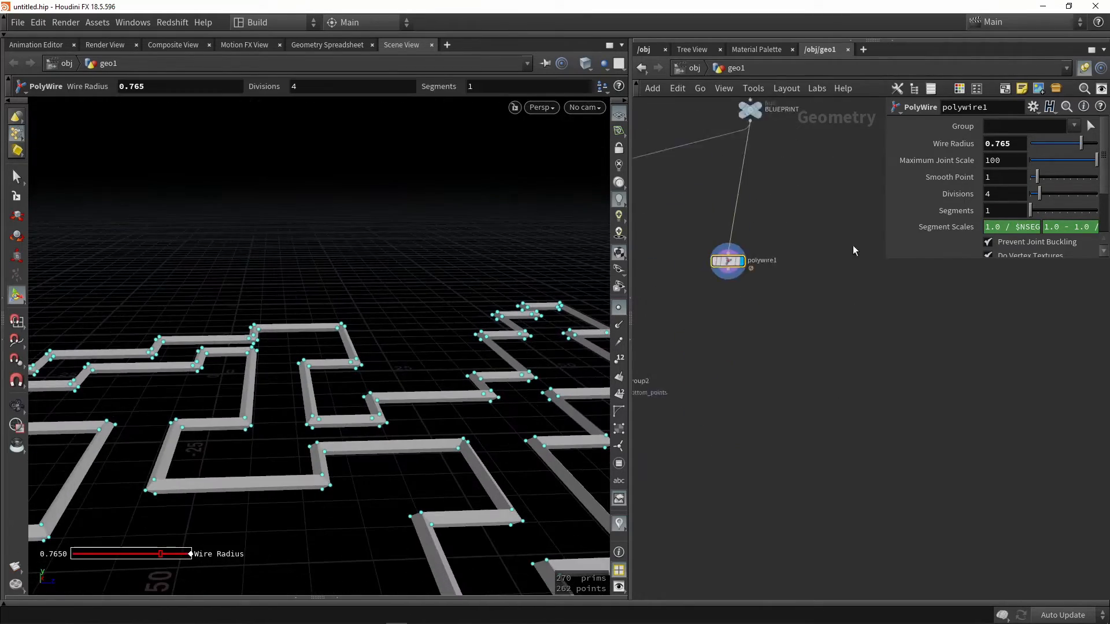
{"action": "scroll", "coordinate": [854, 250], "scroll_direction": "down", "scroll_amount": 3}
{"action": "scroll", "coordinate": [779, 260], "scroll_direction": "up", "scroll_amount": 5}
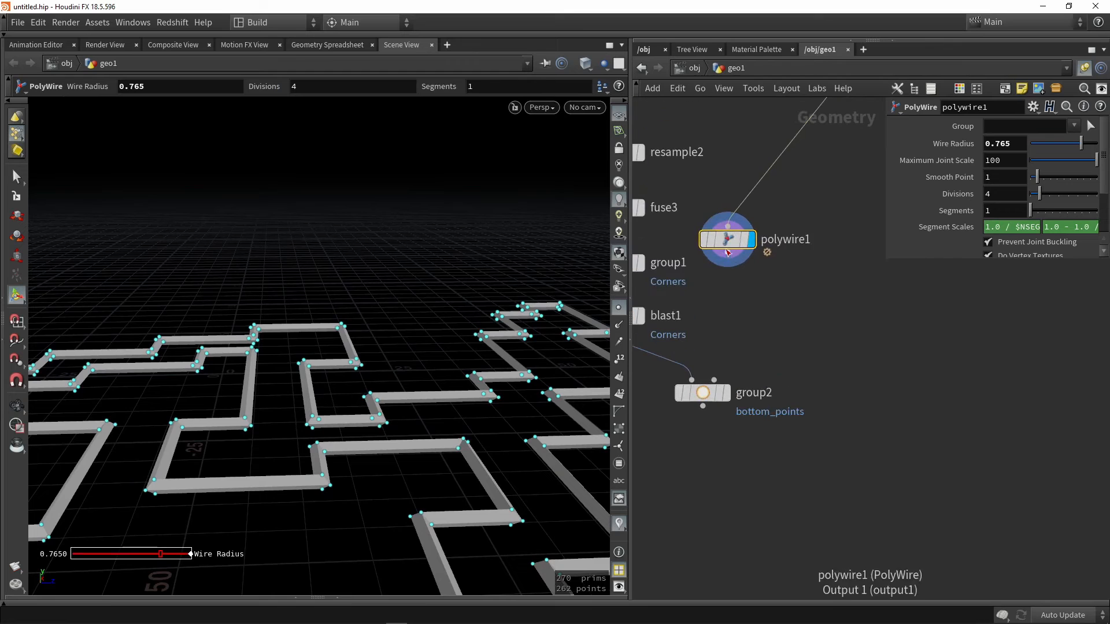
{"action": "left_click_drag", "start_coordinate": [732, 277], "coordinate": [715, 379]}
{"action": "left_click", "coordinate": [724, 393]}
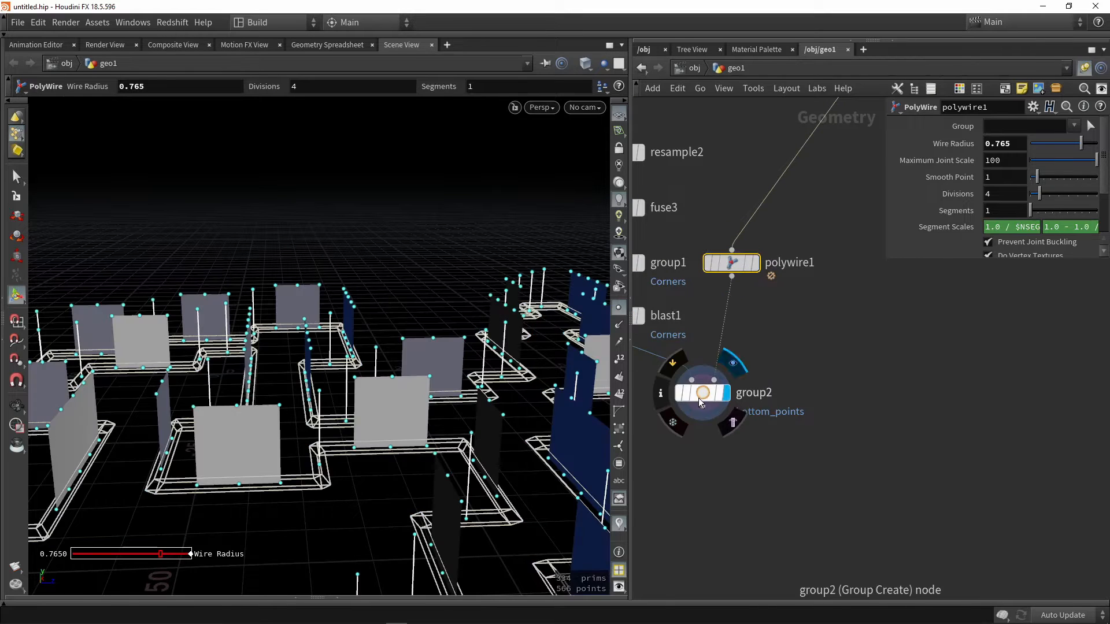
{"action": "left_click", "coordinate": [702, 394]}
Set group2's bounding type to Bounding Object (points or vertices only) and check the grouped points along the wall bases.
{"action": "key", "text": "Escape"}
{"action": "left_click_drag", "start_coordinate": [406, 420], "coordinate": [376, 404]}
{"action": "key", "text": "Return"}
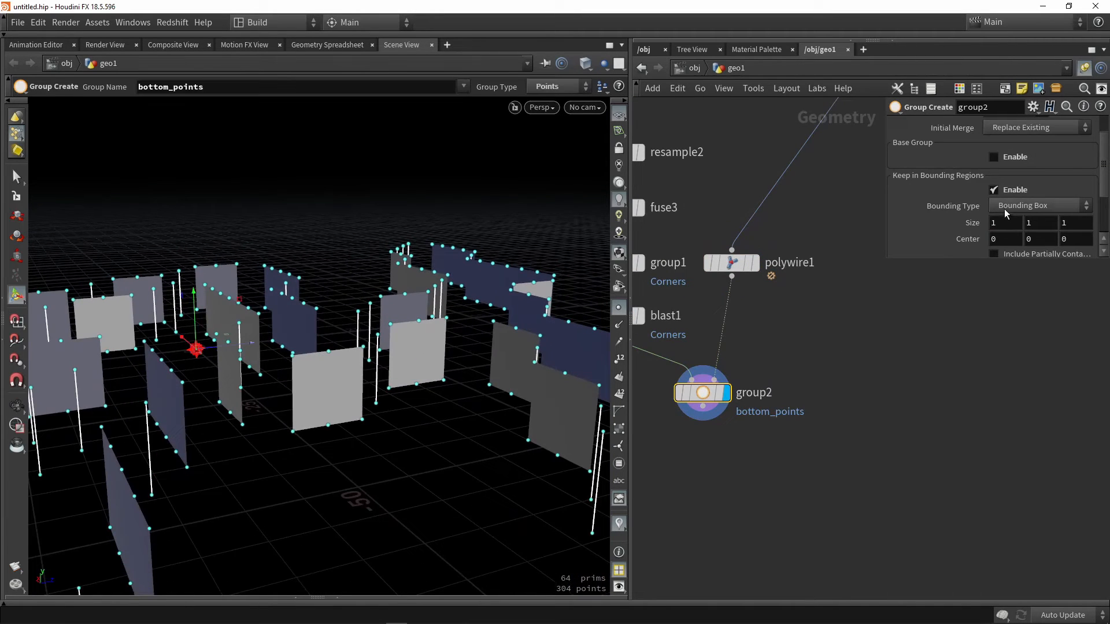
{"action": "left_click", "coordinate": [1007, 206]}
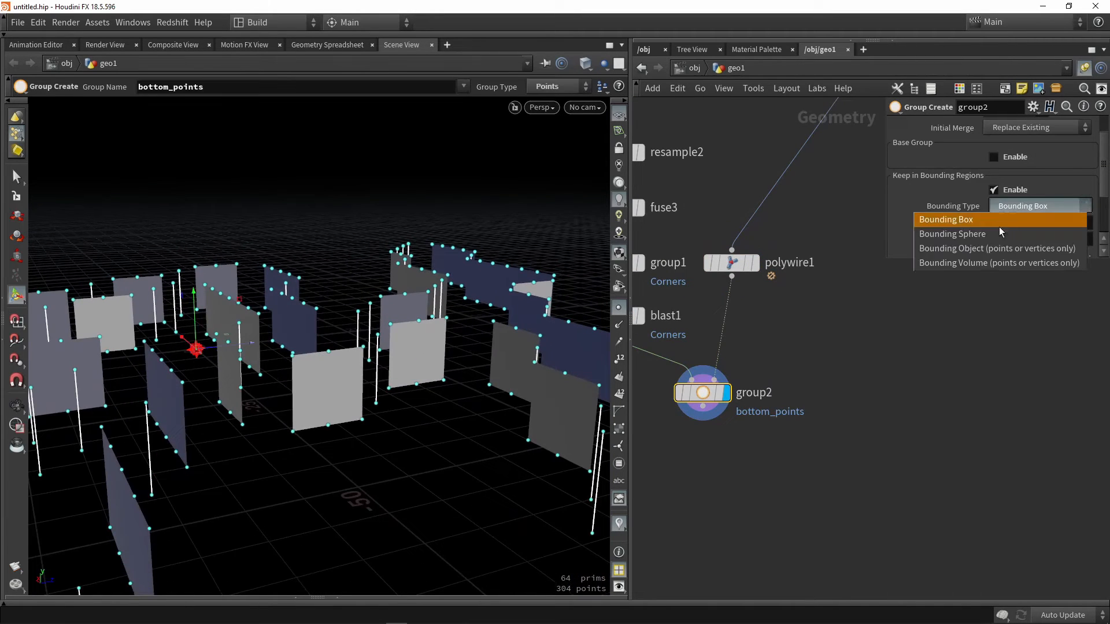
{"action": "left_click", "coordinate": [957, 249]}
{"action": "key", "text": "Escape"}
{"action": "left_click_drag", "start_coordinate": [358, 416], "coordinate": [436, 268]}
{"action": "scroll", "coordinate": [416, 249], "scroll_direction": "up", "scroll_amount": 4}
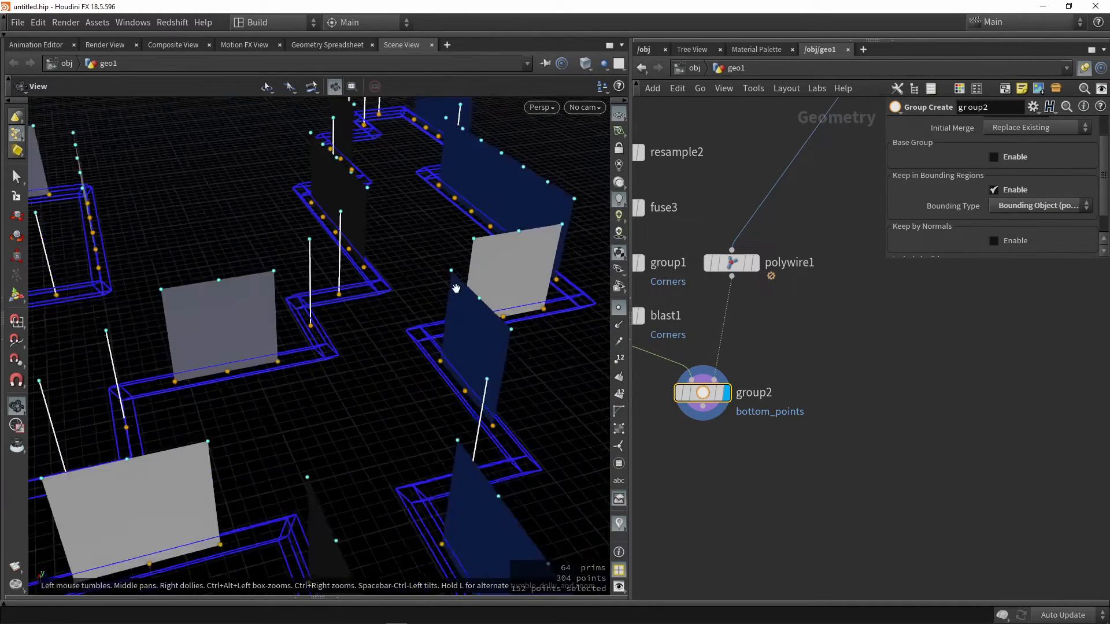
Add a Blast node after group2 and set it to keep only the bottom_points group by deleting non-selected points.
{"action": "right_click_drag", "start_coordinate": [398, 242], "coordinate": [373, 370]}
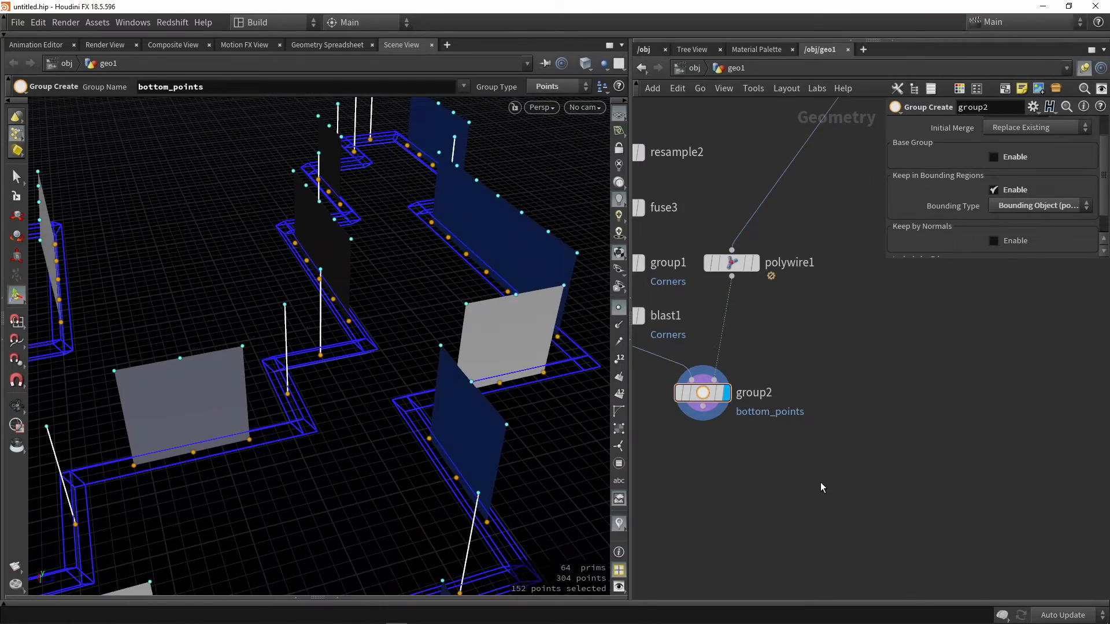
{"action": "key", "text": "Tab"}
{"action": "type", "text": "blast"}
{"action": "key", "text": "Return"}
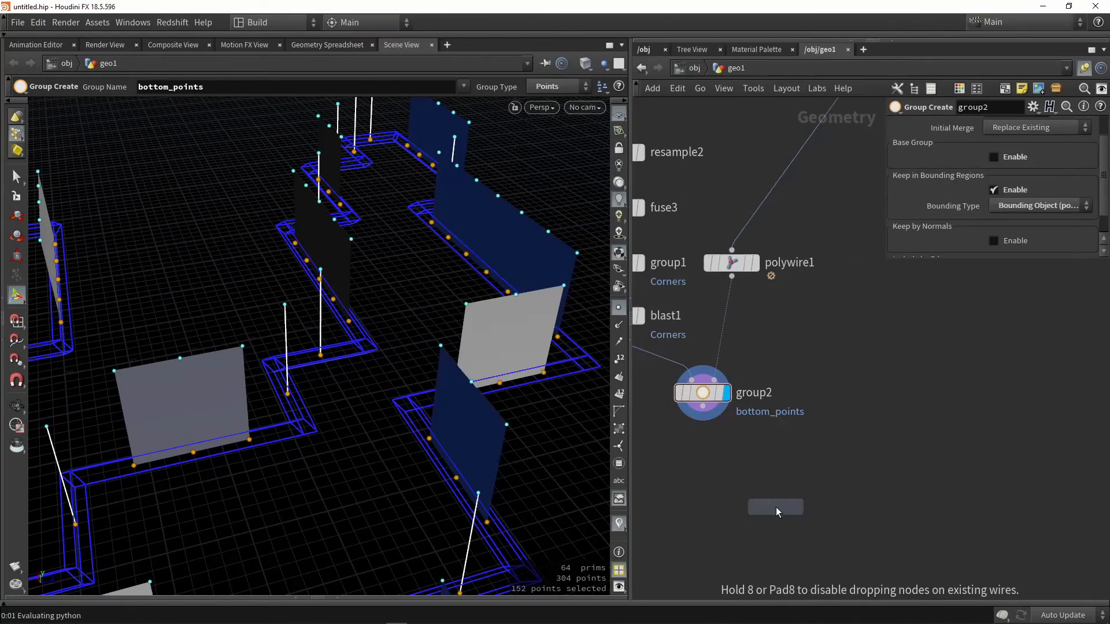
{"action": "left_click", "coordinate": [776, 507]}
{"action": "left_click_drag", "start_coordinate": [703, 408], "coordinate": [704, 460]}
{"action": "left_click", "coordinate": [1084, 126]}
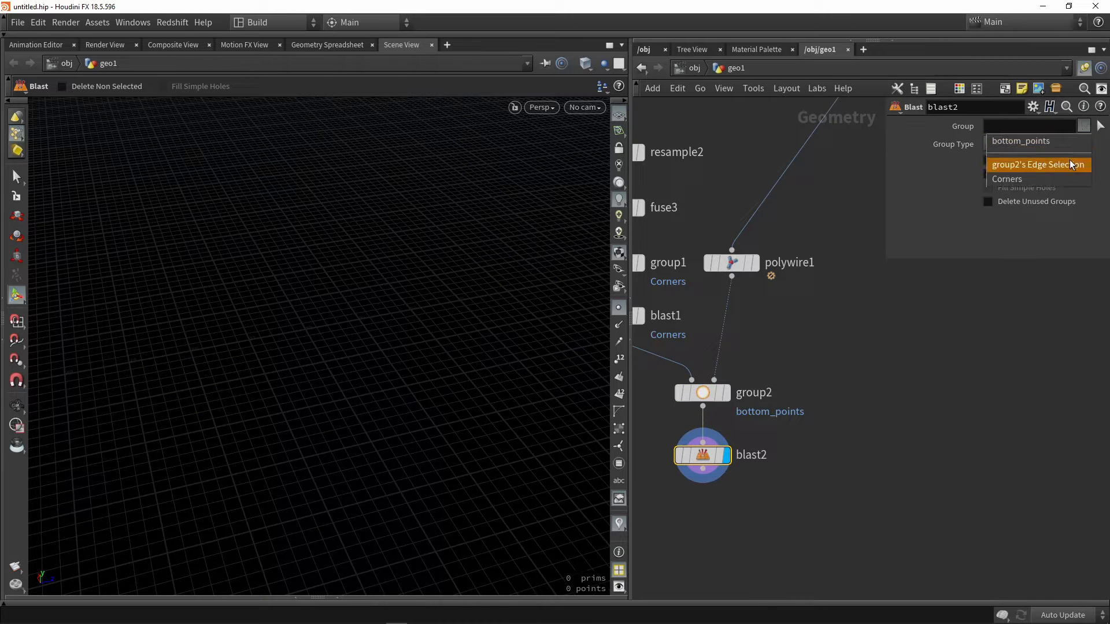
{"action": "left_click", "coordinate": [1067, 143]}
{"action": "left_click", "coordinate": [1015, 175]}
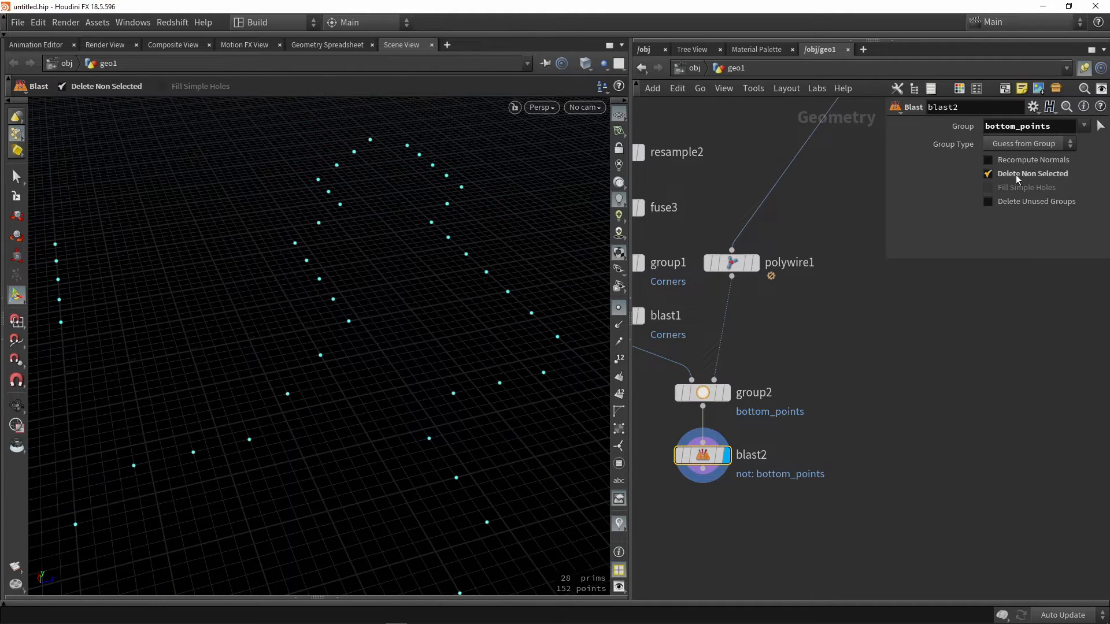
Template group2 temporarily and compare the points kept by blast2 with the wall outlines across the layout.
{"action": "left_click", "coordinate": [721, 393]}
{"action": "scroll", "coordinate": [508, 429], "scroll_direction": "up", "scroll_amount": 5}
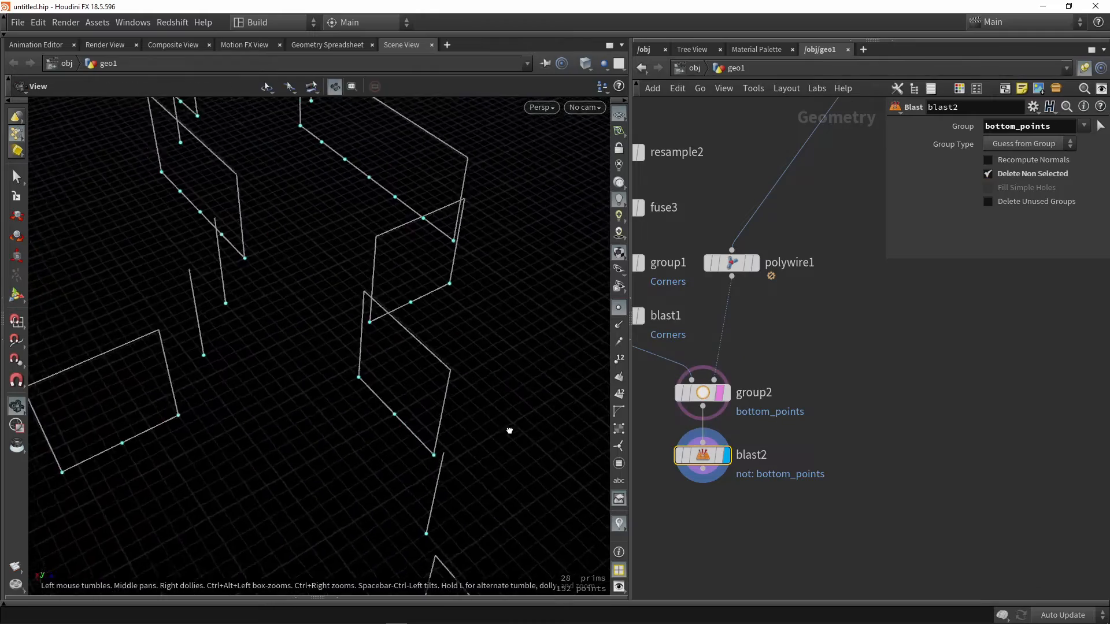
{"action": "key", "text": "Escape"}
{"action": "scroll", "coordinate": [439, 260], "scroll_direction": "down", "scroll_amount": 10}
{"action": "left_click_drag", "start_coordinate": [439, 255], "coordinate": [763, 280]}
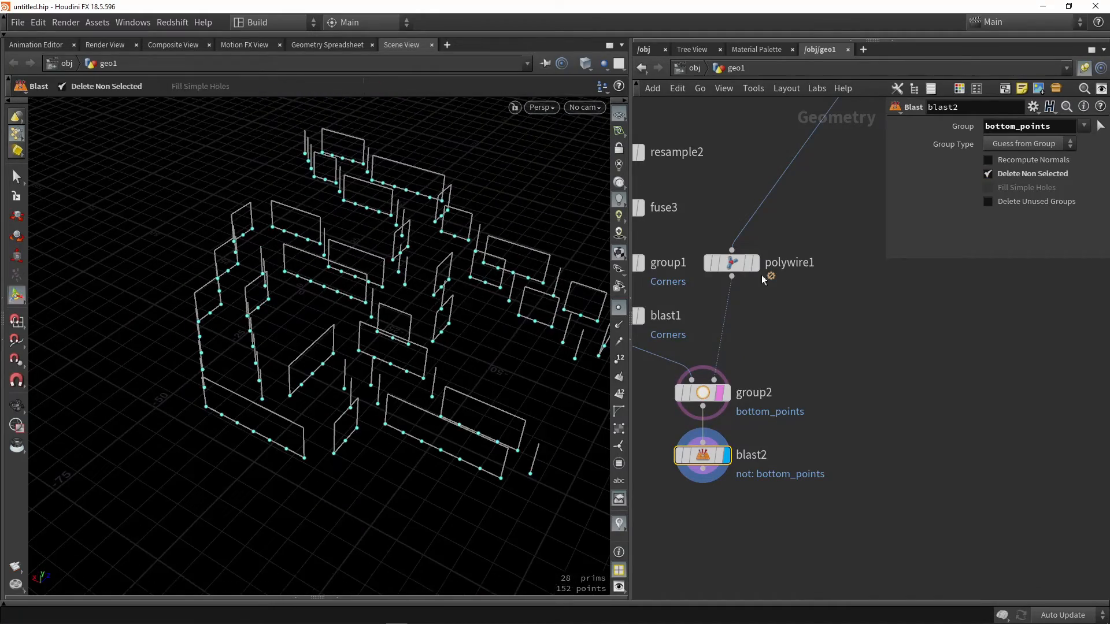
{"action": "left_click", "coordinate": [720, 393]}
{"action": "key", "text": "Escape"}
{"action": "left_click_drag", "start_coordinate": [451, 389], "coordinate": [905, 390]}
{"action": "scroll", "coordinate": [866, 365], "scroll_direction": "down", "scroll_amount": 3}
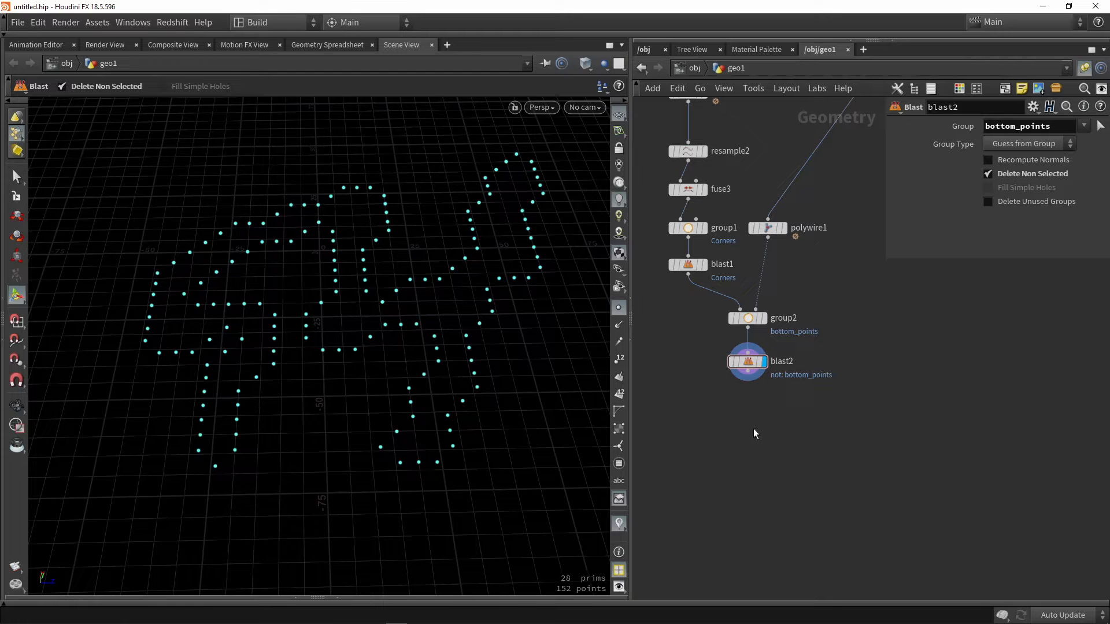
Place a Copy to Points node below blast2.
{"action": "middle_click_drag", "start_coordinate": [753, 429], "coordinate": [821, 422]}
{"action": "key", "text": "Tab"}
{"action": "type", "text": "copy t"}
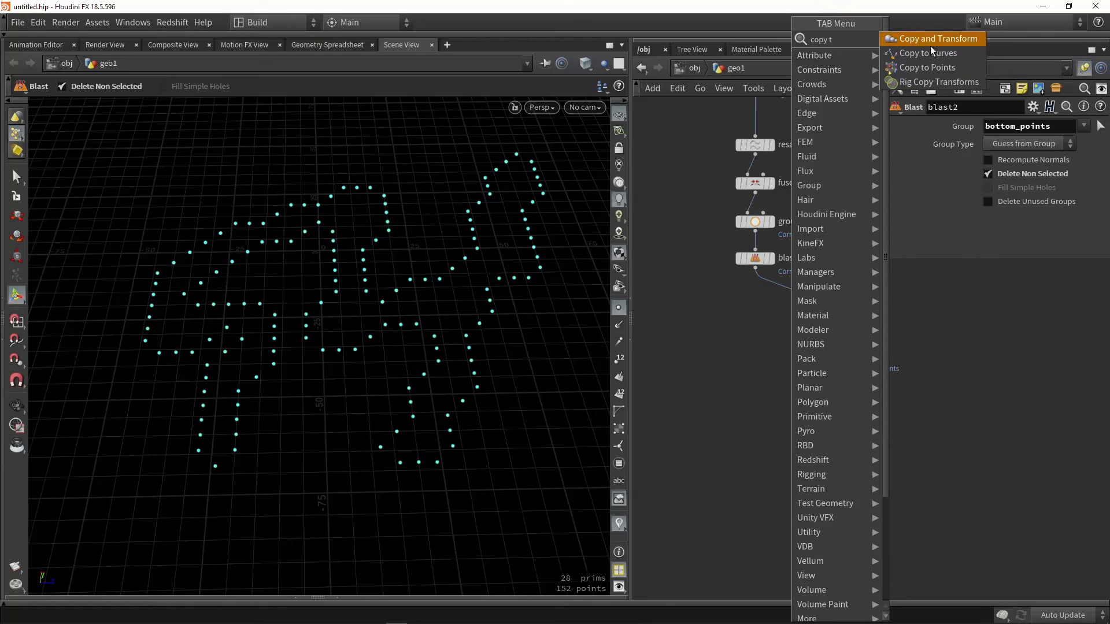
{"action": "left_click", "coordinate": [926, 68]}
{"action": "left_click", "coordinate": [730, 433]}
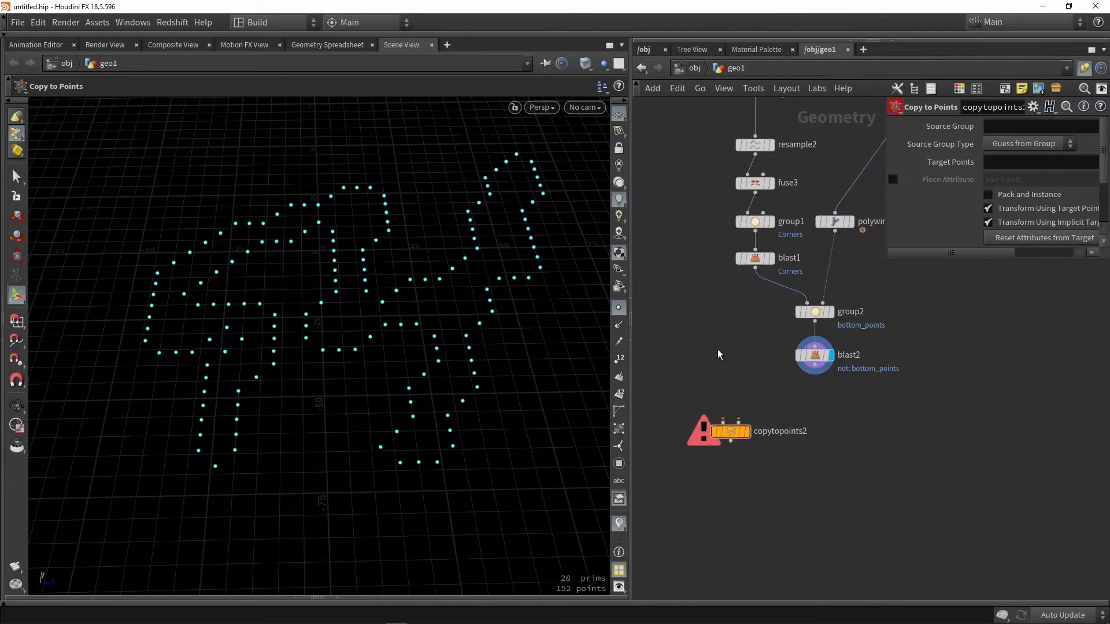
Add a Pig Head test geometry, connect it and blast2 to copytopoints2 as source and target points, and display the copies.
{"action": "key", "text": "Tab"}
{"action": "type", "text": "test"}
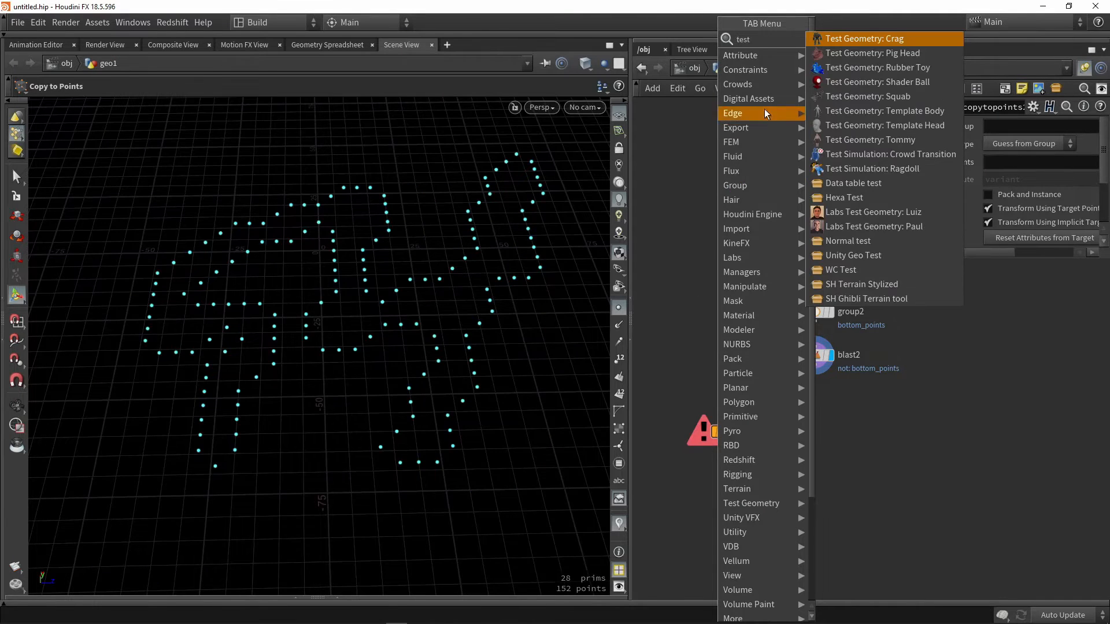
{"action": "left_click", "coordinate": [842, 53]}
{"action": "left_click", "coordinate": [668, 358]}
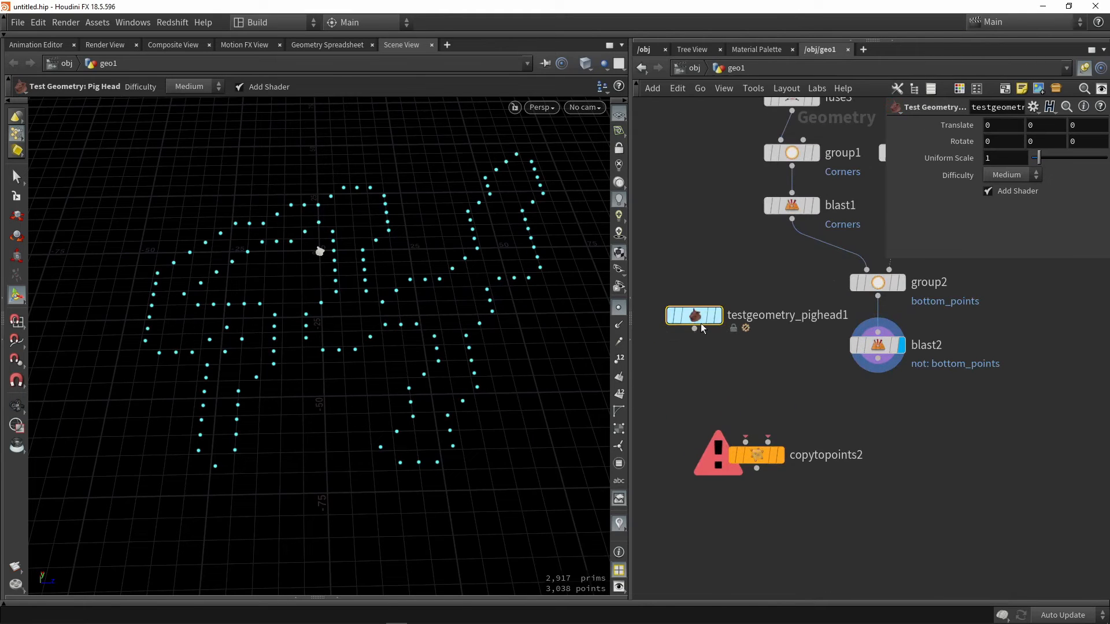
{"action": "mouse_move", "coordinate": [694, 329]}
{"action": "left_mouse_down"}
{"action": "mouse_move", "coordinate": [718, 412]}
{"action": "mouse_move", "coordinate": [746, 442]}
{"action": "left_mouse_up"}
{"action": "left_click_drag", "start_coordinate": [822, 407], "coordinate": [816, 466]}
{"action": "left_click", "coordinate": [781, 454]}
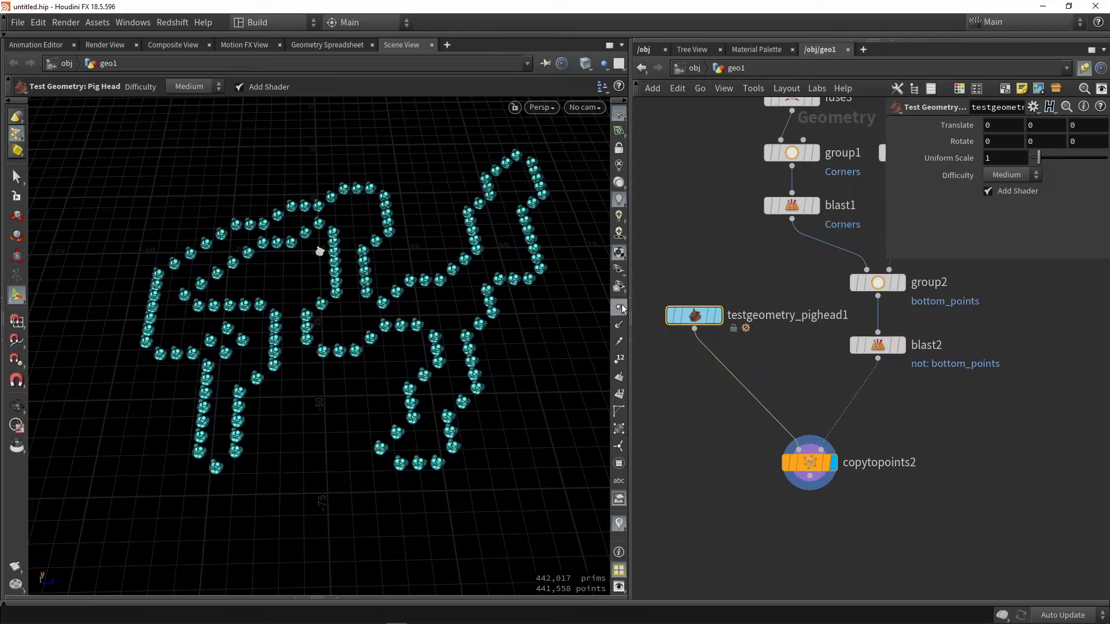
Hide the point markers and examine the direction the copied pig heads face along the wall lines.
{"action": "key", "text": "Escape"}
{"action": "scroll", "coordinate": [366, 265], "scroll_direction": "up", "scroll_amount": 10}
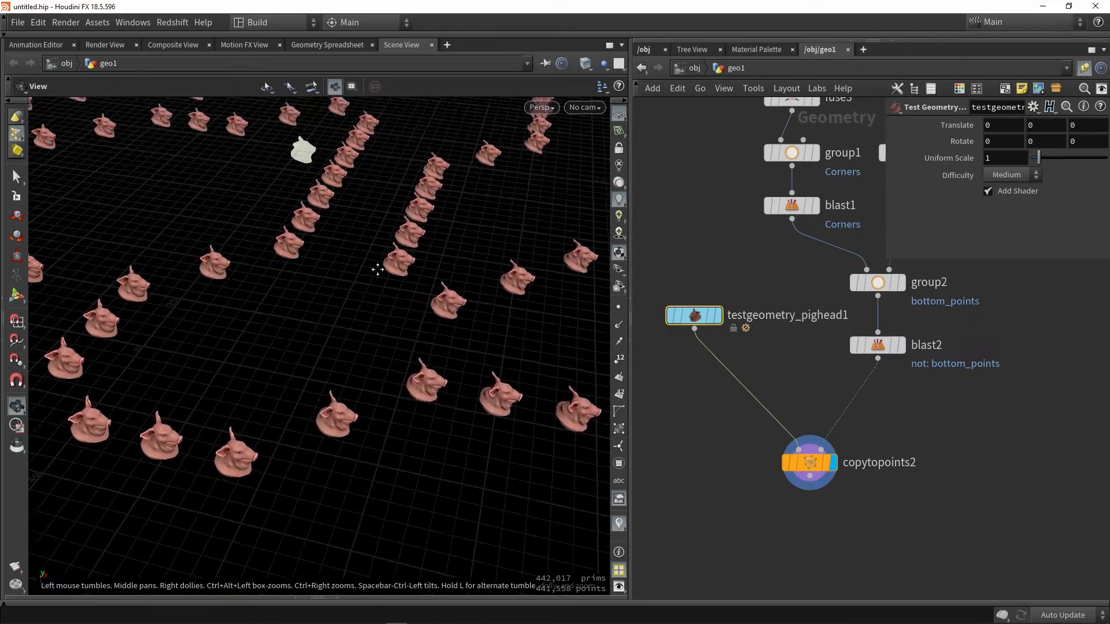
{"action": "middle_click_drag", "start_coordinate": [368, 139], "coordinate": [371, 218]}
{"action": "scroll", "coordinate": [456, 255], "scroll_direction": "up", "scroll_amount": 3}
{"action": "left_click_drag", "start_coordinate": [456, 255], "coordinate": [436, 283]}
{"action": "scroll", "coordinate": [436, 281], "scroll_direction": "up", "scroll_amount": 3}
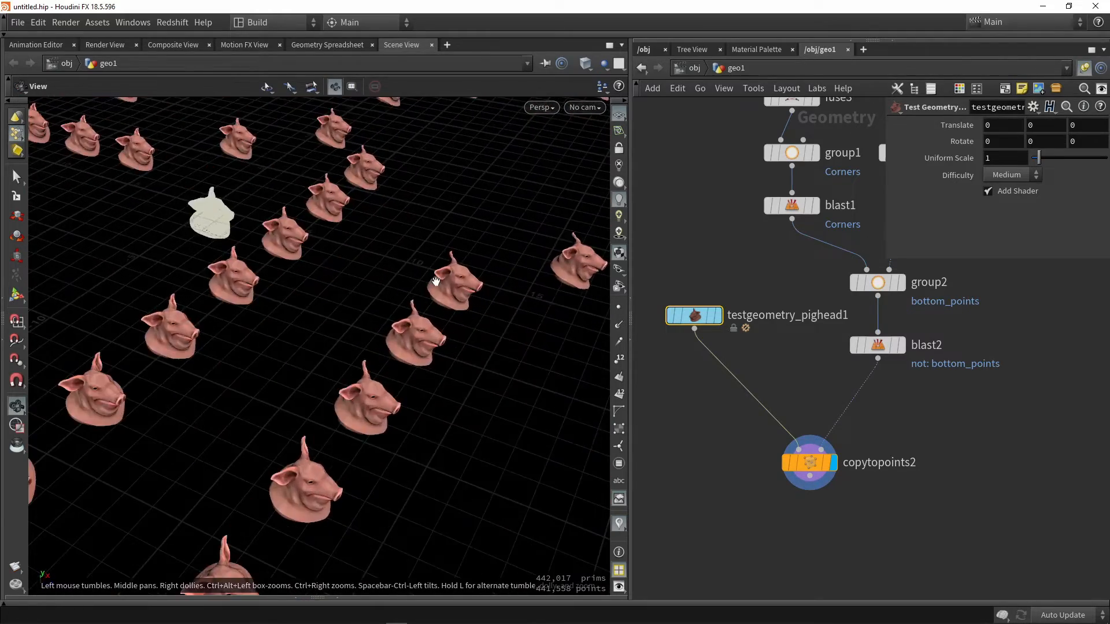
{"action": "scroll", "coordinate": [436, 282], "scroll_direction": "down", "scroll_amount": 5}
{"action": "middle_click_drag", "start_coordinate": [436, 282], "coordinate": [419, 228]}
{"action": "left_click_drag", "start_coordinate": [419, 228], "coordinate": [389, 267]}
{"action": "middle_click_drag", "start_coordinate": [389, 268], "coordinate": [357, 251]}
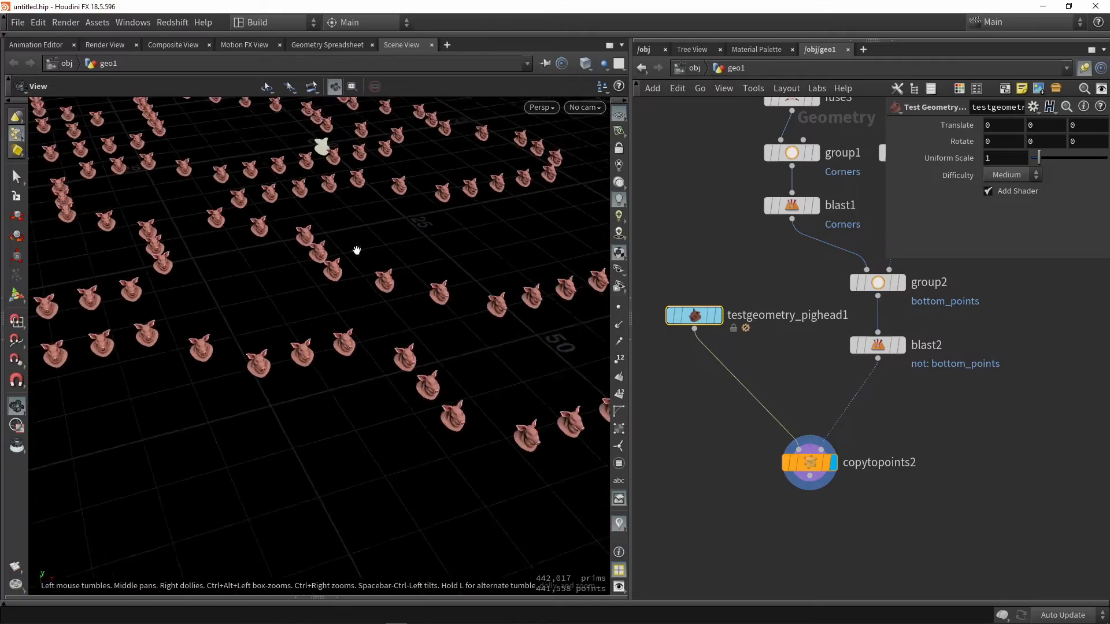
{"action": "left_click_drag", "start_coordinate": [356, 250], "coordinate": [270, 233]}
{"action": "left_click_drag", "start_coordinate": [230, 233], "coordinate": [455, 318]}
{"action": "key", "text": "Return"}
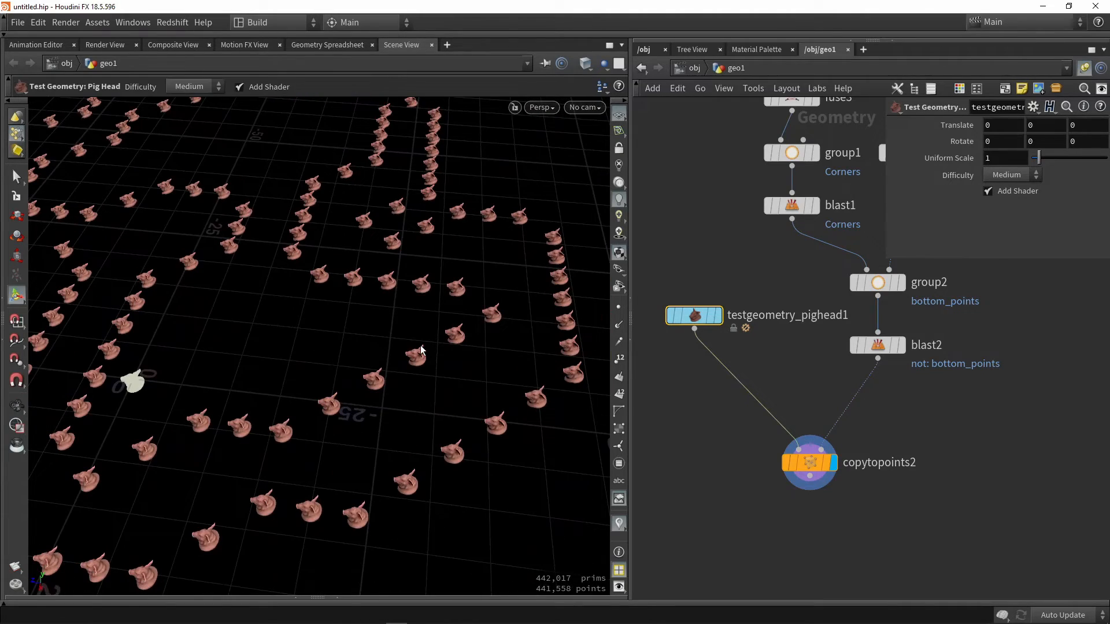
{"action": "left_click_drag", "start_coordinate": [397, 359], "coordinate": [405, 393]}
Display resample2 and move it closer to polyextrude1 to make room above fuse3.
{"action": "middle_click_drag", "start_coordinate": [829, 355], "coordinate": [814, 381]}
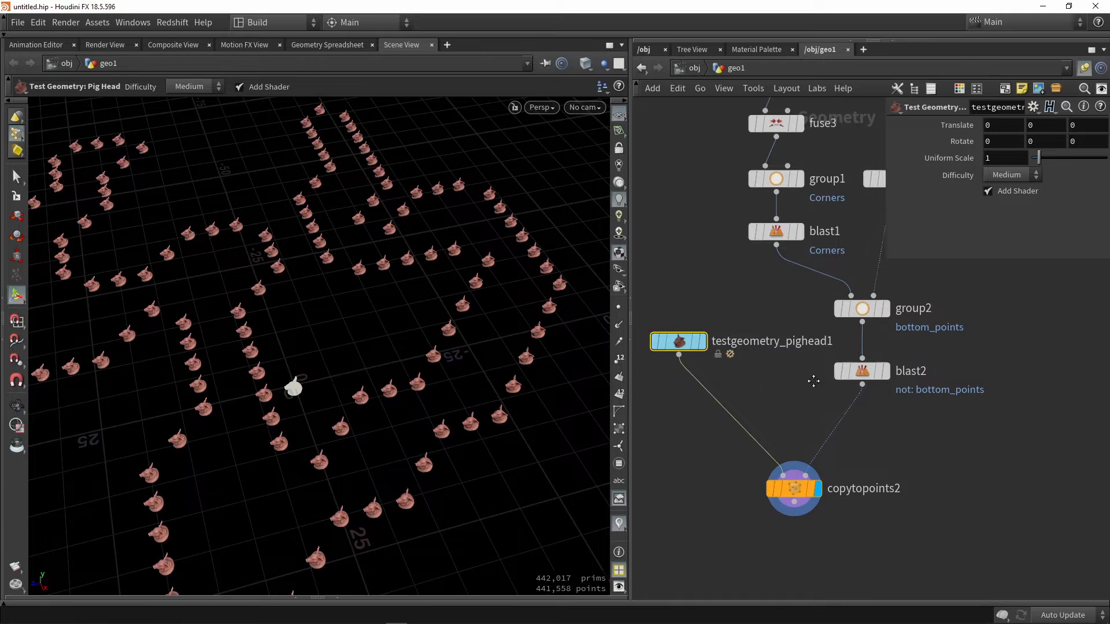
{"action": "scroll", "coordinate": [807, 394], "scroll_direction": "down", "scroll_amount": 3}
{"action": "middle_click_drag", "start_coordinate": [729, 294], "coordinate": [734, 380]}
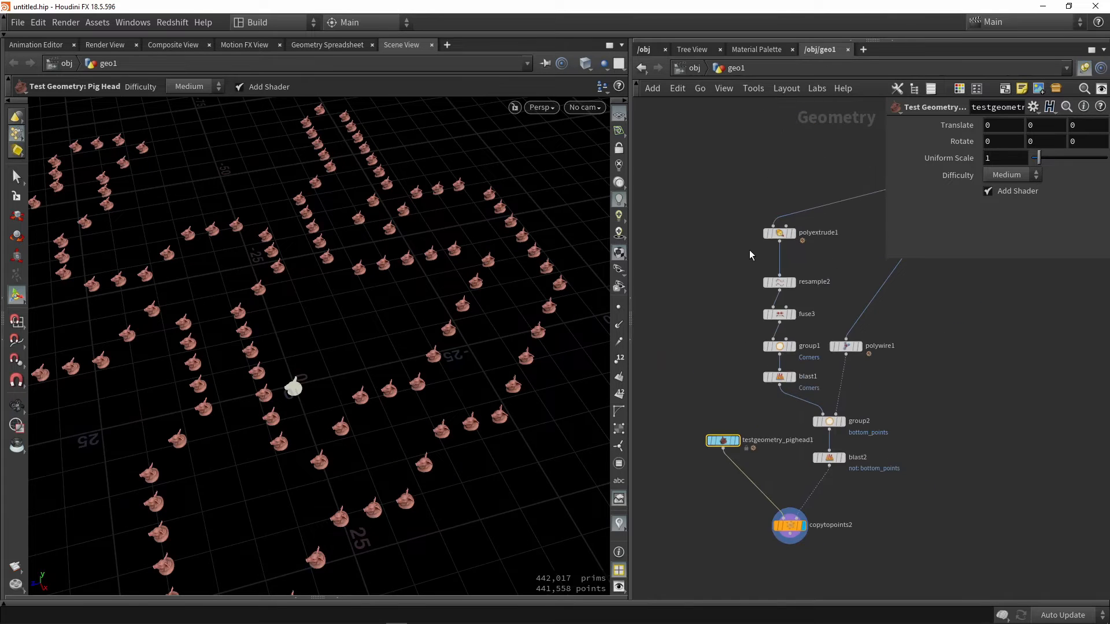
{"action": "scroll", "coordinate": [749, 250], "scroll_direction": "up", "scroll_amount": 2}
{"action": "middle_click_drag", "start_coordinate": [736, 241], "coordinate": [696, 211]}
{"action": "left_click", "coordinate": [766, 265]}
{"action": "left_click_drag", "start_coordinate": [749, 265], "coordinate": [748, 239]}
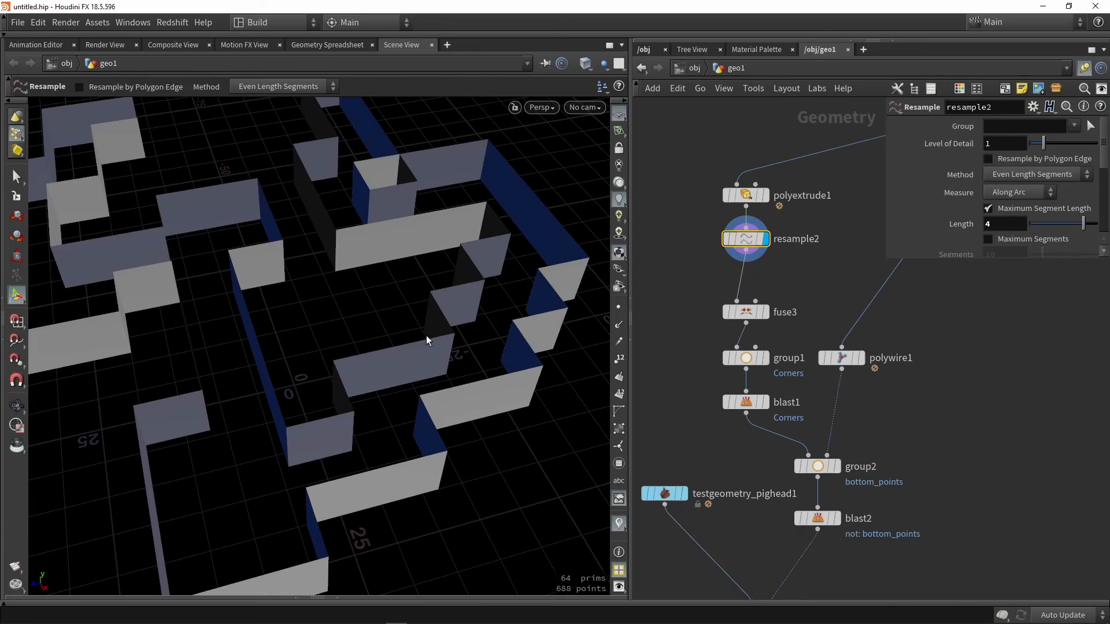
Insert a Normal node between resample2 and fuse3, display it, and set Add Normals to to Points.
{"action": "key", "text": "Tab"}
{"action": "type", "text": "no"}
{"action": "key", "text": "Return"}
{"action": "left_click", "coordinate": [835, 274]}
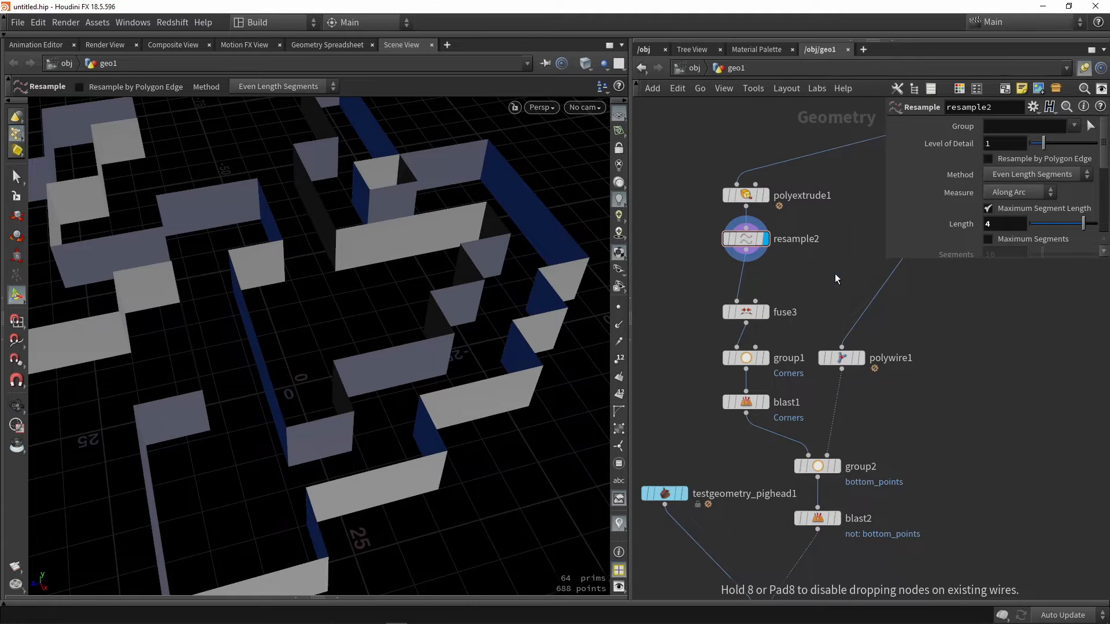
{"action": "scroll", "coordinate": [835, 273], "scroll_direction": "up", "scroll_amount": 2}
{"action": "left_click_drag", "start_coordinate": [835, 273], "coordinate": [699, 289]}
{"action": "left_click", "coordinate": [726, 290]}
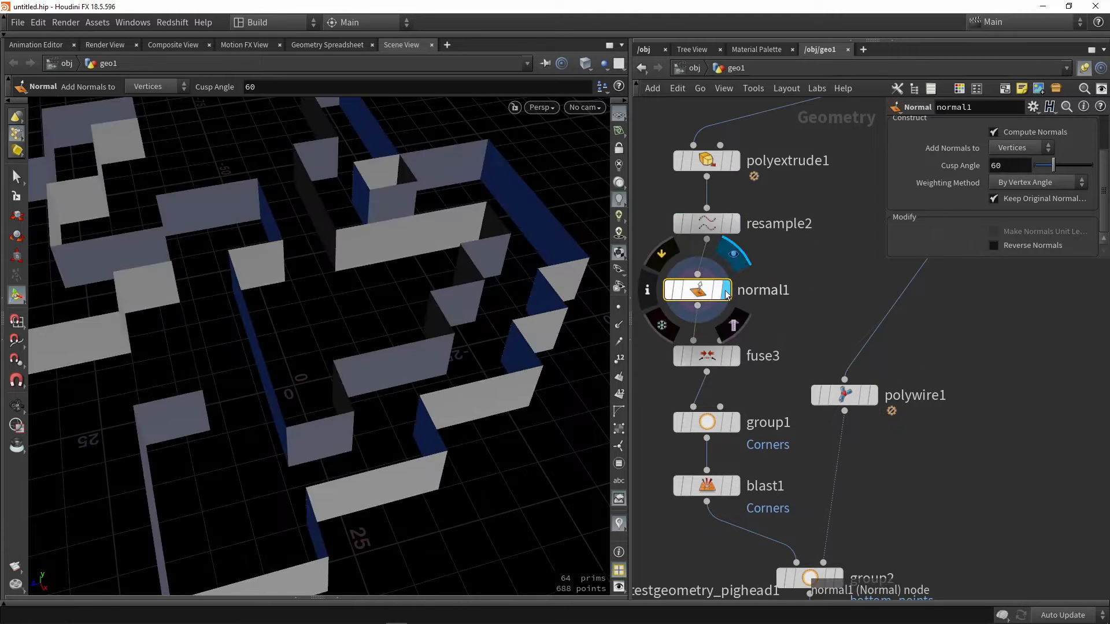
{"action": "left_click", "coordinate": [1032, 148]}
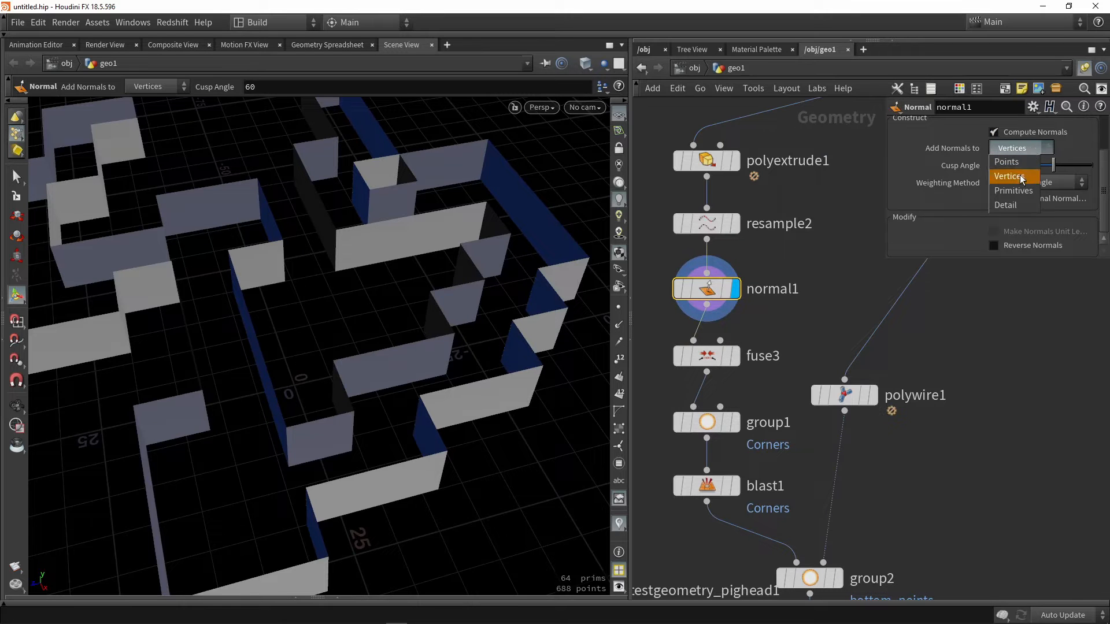
{"action": "left_click", "coordinate": [1015, 163]}
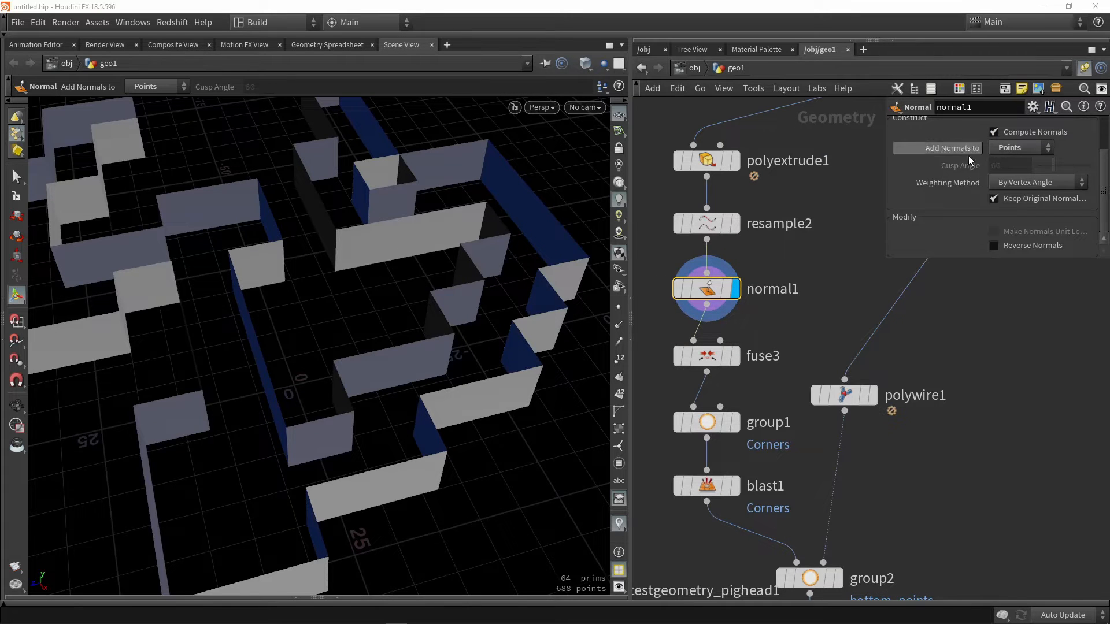
Show point markers and point normals in the viewport and examine the normals' direction along the walls up close.
{"action": "left_click", "coordinate": [619, 326]}
{"action": "left_click_drag", "start_coordinate": [570, 304], "coordinate": [468, 345], "text": "alt"}
{"action": "middle_click_drag", "start_coordinate": [468, 344], "coordinate": [247, 297], "text": "alt"}
{"action": "right_click_drag", "start_coordinate": [247, 297], "coordinate": [385, 216], "text": "alt"}
{"action": "left_click", "coordinate": [618, 307]}
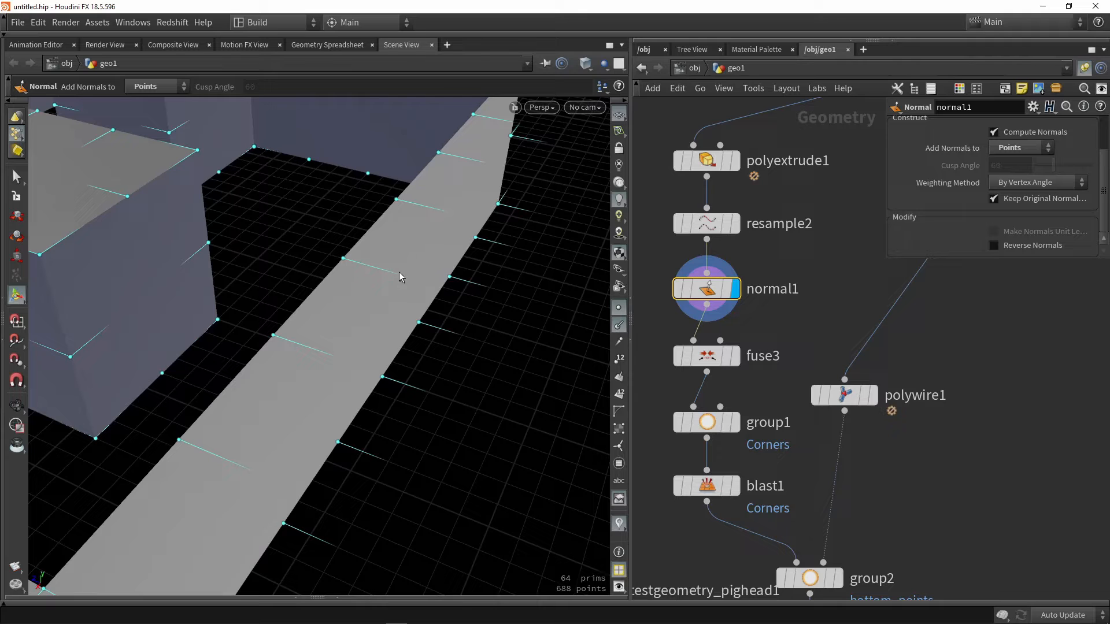
Display blast2 and switch the bypass of normal1 on and off to compare the bottom points with and without normals.
{"action": "scroll", "coordinate": [744, 217], "scroll_direction": "down", "scroll_amount": 5}
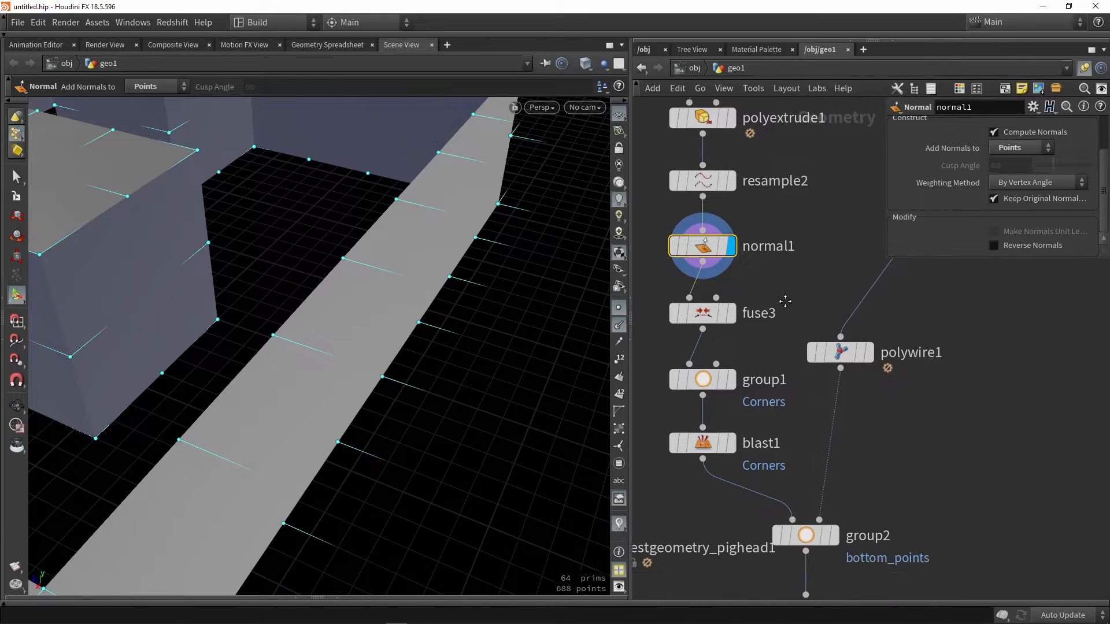
{"action": "scroll", "coordinate": [735, 292], "scroll_direction": "up", "scroll_amount": 3}
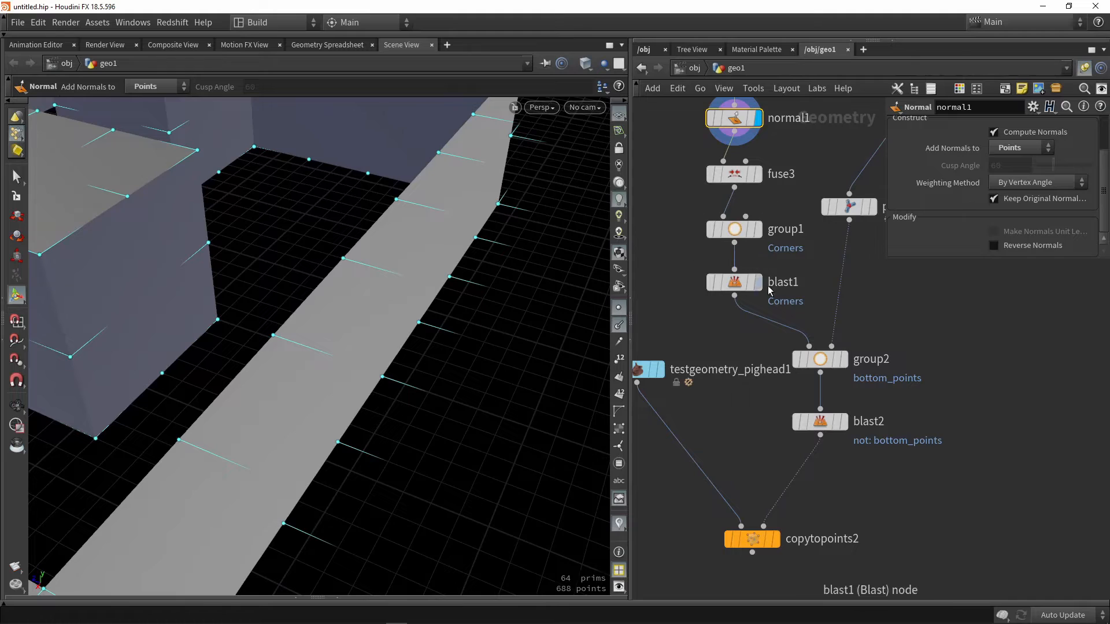
{"action": "left_click", "coordinate": [843, 421]}
{"action": "left_click_drag", "start_coordinate": [479, 278], "coordinate": [487, 206]}
{"action": "left_click_drag", "start_coordinate": [439, 315], "coordinate": [416, 225]}
{"action": "left_click", "coordinate": [707, 118]}
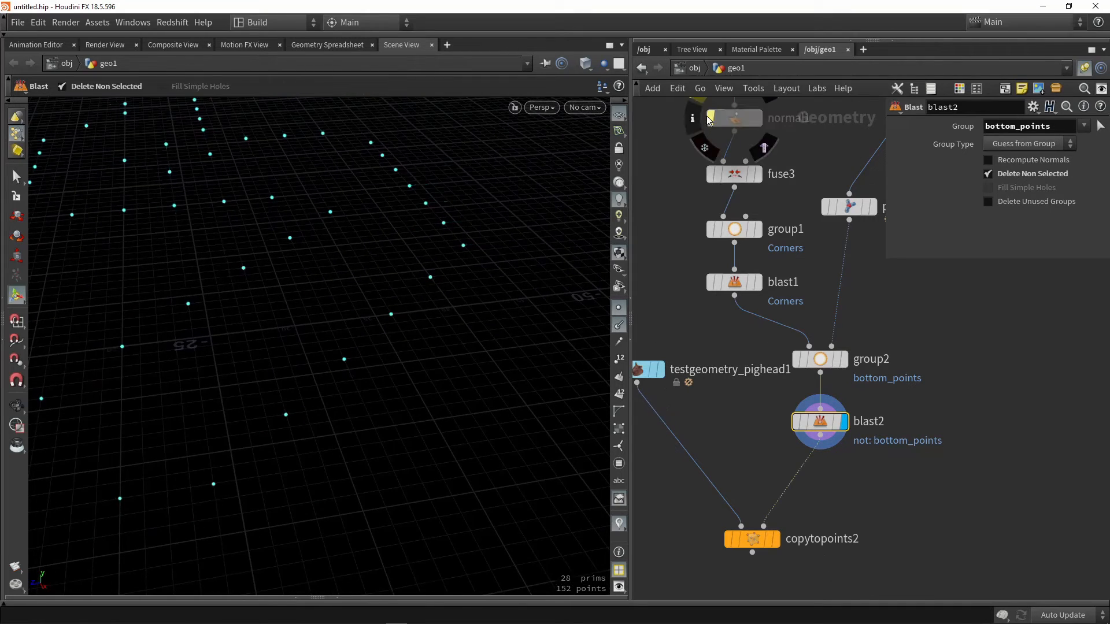
{"action": "left_click", "coordinate": [708, 118]}
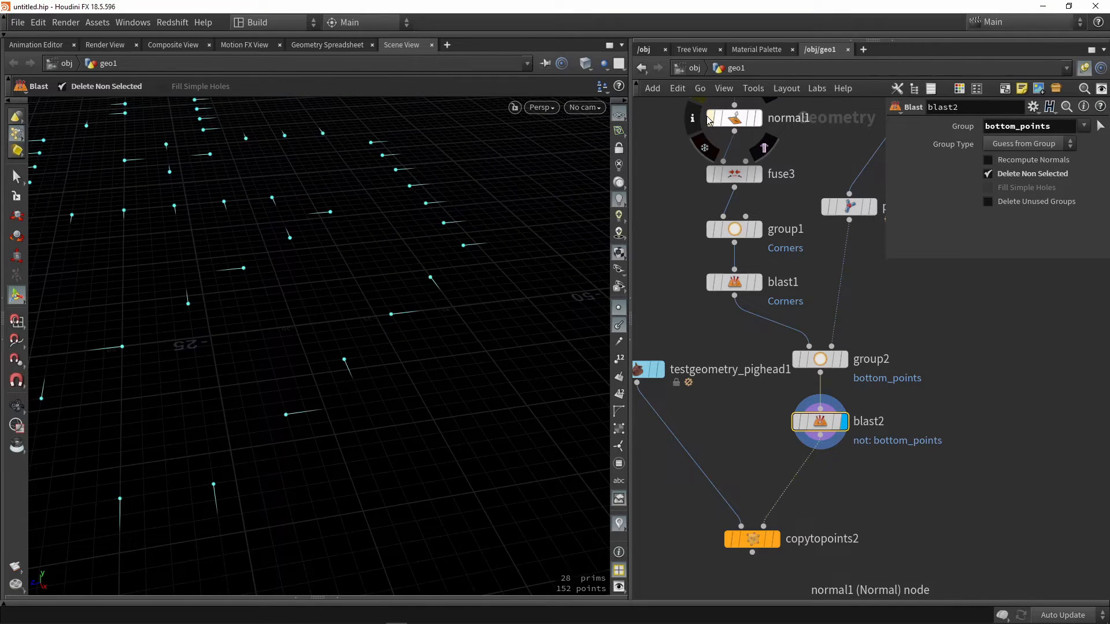
Display and select copytopoints2, with the point normals and point markers hidden.
{"action": "left_click", "coordinate": [775, 539]}
{"action": "left_click", "coordinate": [757, 544]}
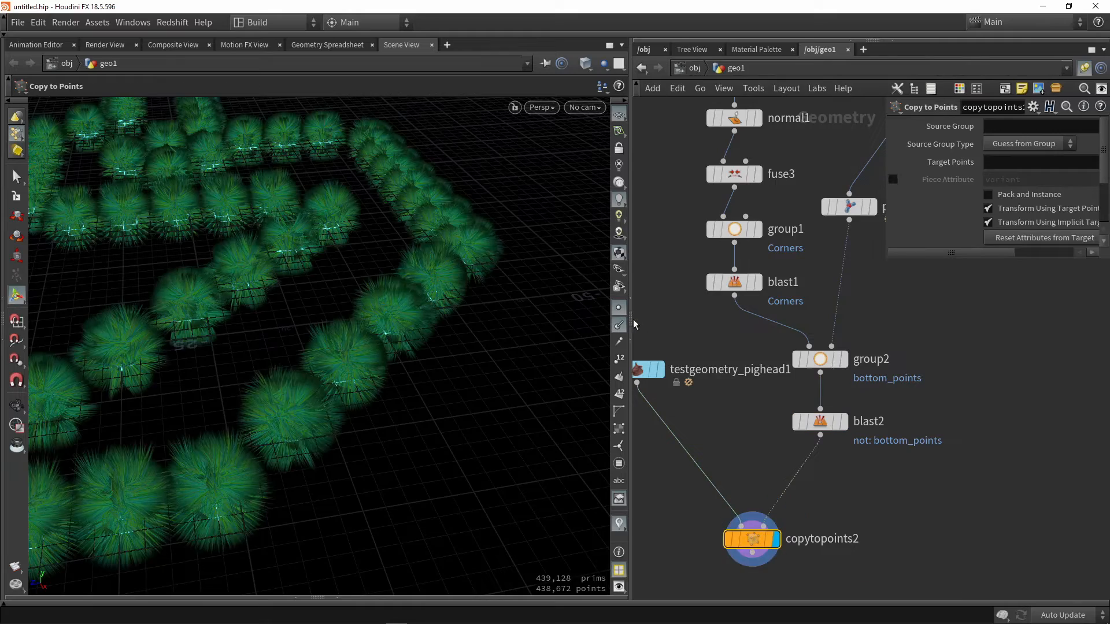
{"action": "left_click", "coordinate": [618, 325]}
{"action": "left_click", "coordinate": [616, 311]}
Examine the orientation of the copied pig heads along the wall runs from several angles.
{"action": "scroll", "coordinate": [372, 307], "scroll_direction": "up", "scroll_amount": 3}
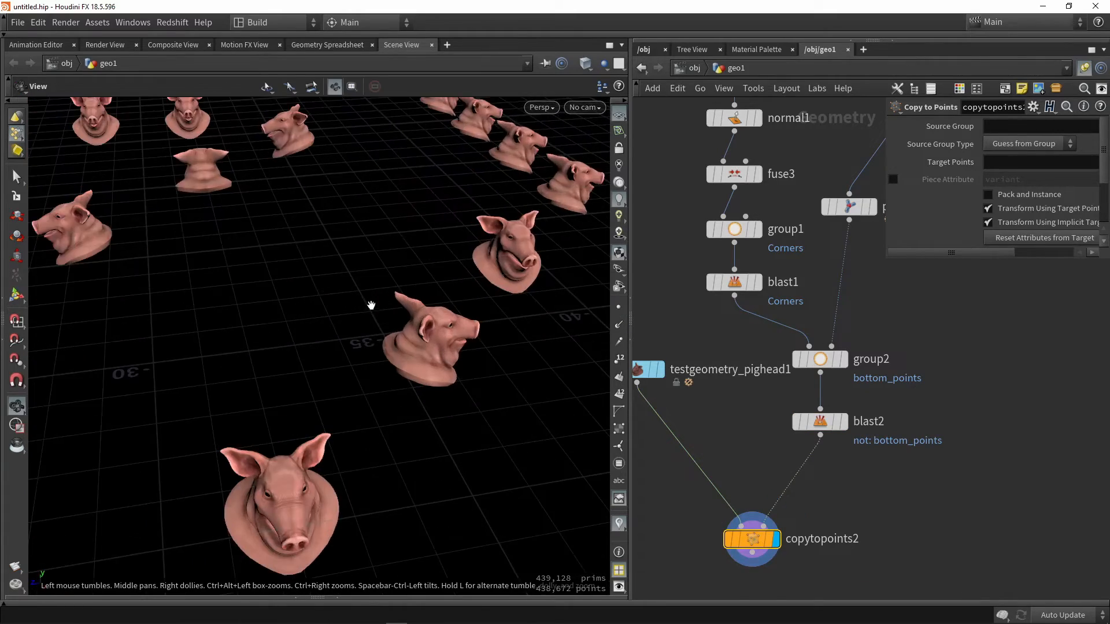
{"action": "scroll", "coordinate": [386, 305], "scroll_direction": "down", "scroll_amount": 3}
{"action": "left_click_drag", "start_coordinate": [385, 304], "coordinate": [389, 245]}
{"action": "middle_click_drag", "start_coordinate": [389, 245], "coordinate": [347, 335]}
{"action": "middle_click_drag", "start_coordinate": [401, 203], "coordinate": [381, 419]}
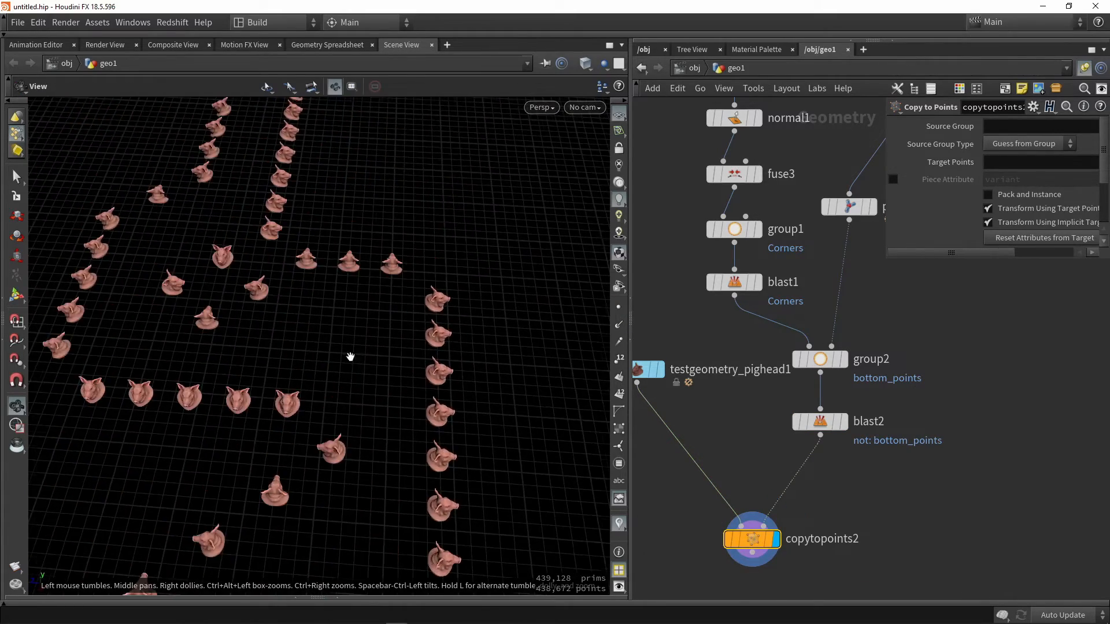
{"action": "scroll", "coordinate": [323, 341], "scroll_direction": "up", "scroll_amount": 2}
{"action": "left_click_drag", "start_coordinate": [323, 341], "coordinate": [376, 272]}
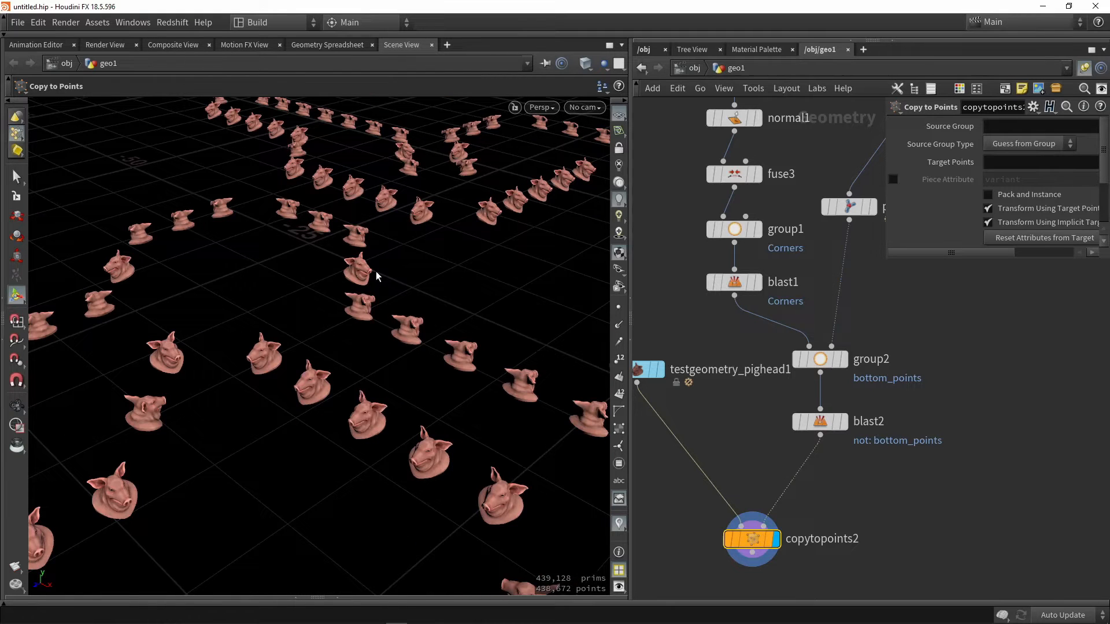
Move copytopoints2 farther below blast2 and check the pig heads' facing around the wall corners.
{"action": "middle_click_drag", "start_coordinate": [821, 505], "coordinate": [857, 406]}
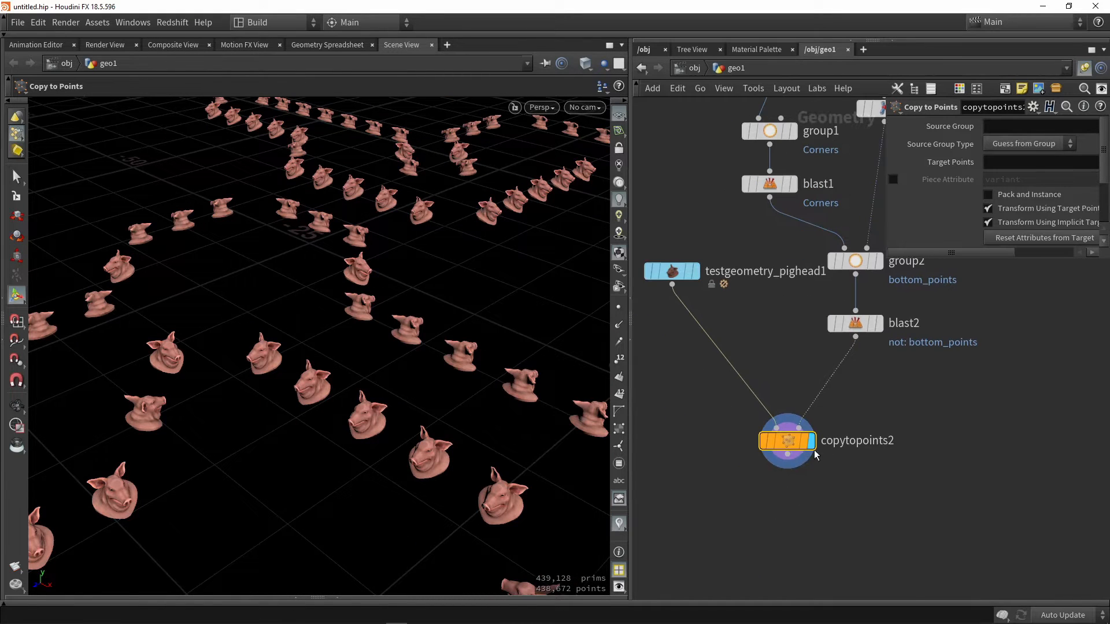
{"action": "left_click_drag", "start_coordinate": [791, 447], "coordinate": [750, 505]}
{"action": "left_click_drag", "start_coordinate": [324, 260], "coordinate": [201, 229], "text": "alt"}
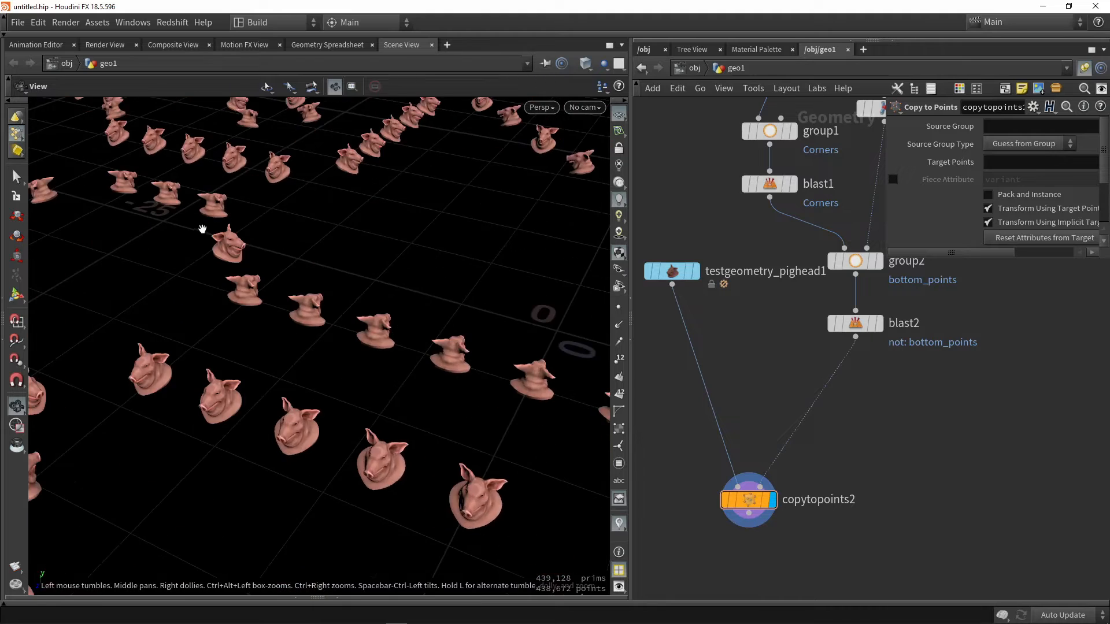
{"action": "scroll", "coordinate": [437, 446], "scroll_direction": "up", "scroll_amount": 3}
{"action": "left_click_drag", "start_coordinate": [439, 445], "coordinate": [310, 397]}
{"action": "scroll", "coordinate": [309, 397], "scroll_direction": "down", "scroll_amount": 3}
{"action": "middle_click_drag", "start_coordinate": [347, 202], "coordinate": [480, 447]}
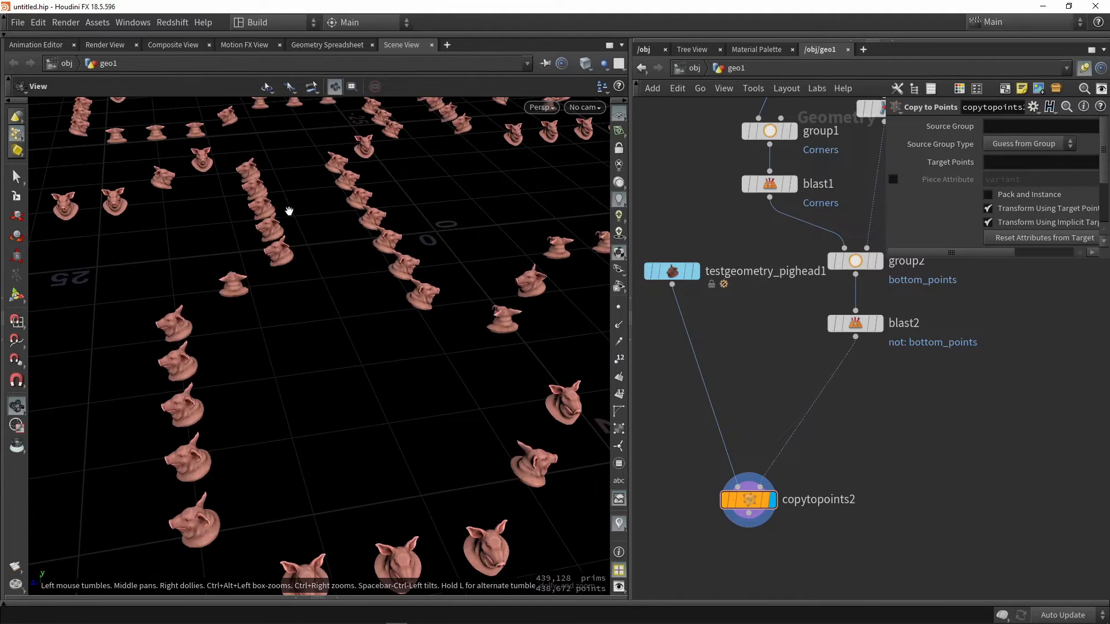
Add a Normal node and insert it on the connection between blast2 and copytopoints2.
{"action": "scroll", "coordinate": [288, 209], "scroll_direction": "up", "scroll_amount": 3}
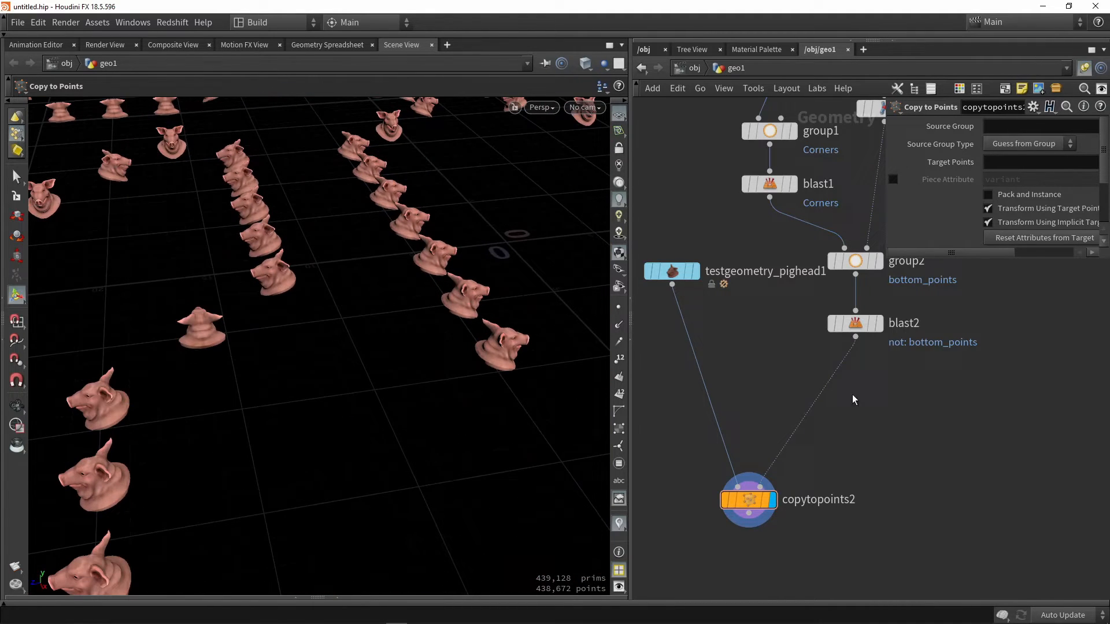
{"action": "key", "text": "Tab"}
{"action": "type", "text": "no"}
{"action": "key", "text": "Return"}
{"action": "left_click", "coordinate": [955, 419]}
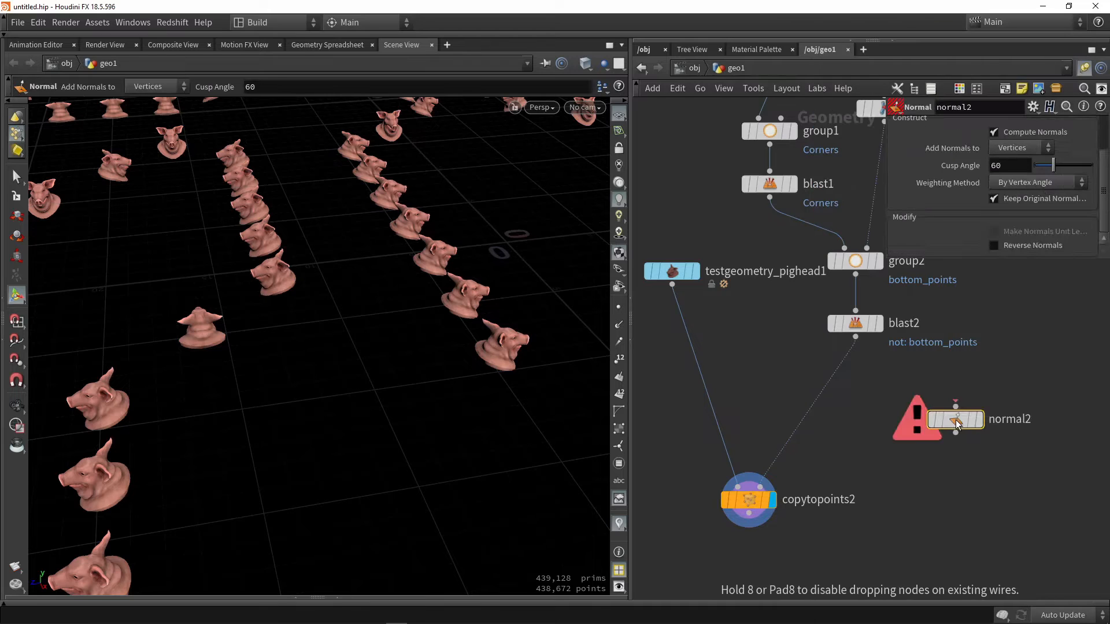
{"action": "scroll", "coordinate": [955, 419], "scroll_direction": "up", "scroll_amount": 3}
{"action": "left_click_drag", "start_coordinate": [921, 421], "coordinate": [785, 404]}
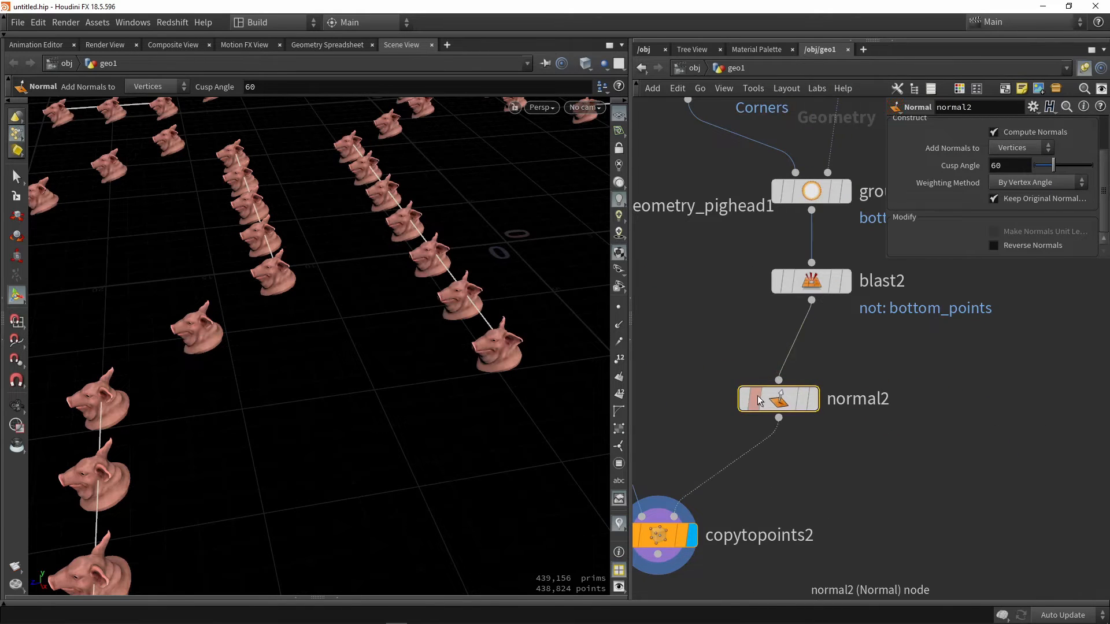
Turn off Compute Normals on normal2, try Reverse Normals on and off, and select copytopoints2 to check the pig heads' facing.
{"action": "left_click", "coordinate": [1007, 132]}
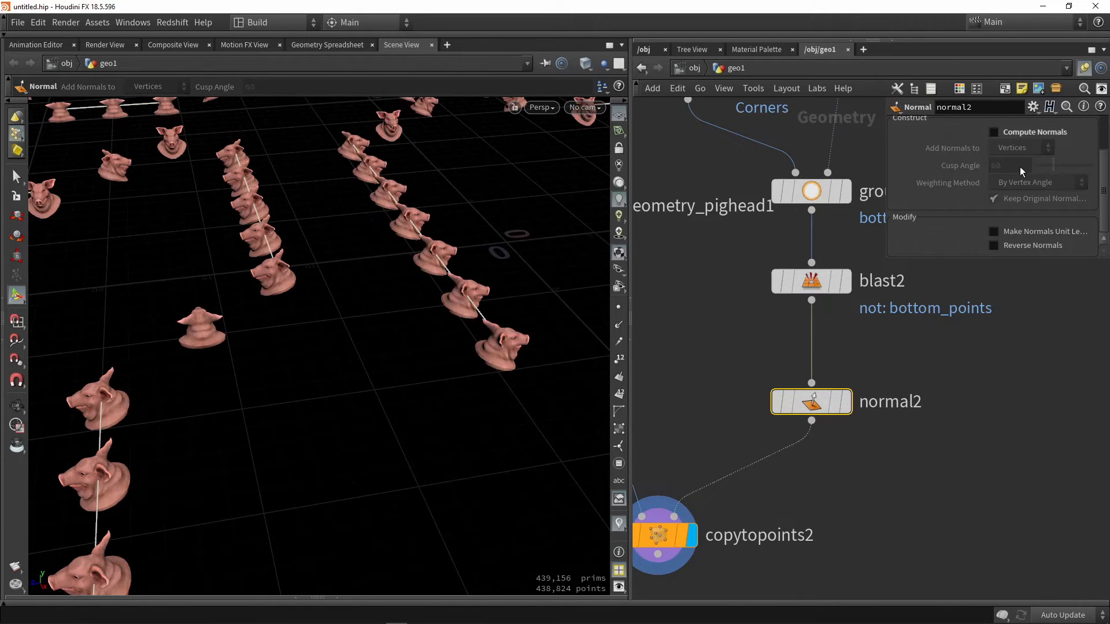
{"action": "left_click", "coordinate": [1028, 245]}
{"action": "left_click", "coordinate": [1028, 245]}
{"action": "left_click", "coordinate": [663, 542]}
{"action": "left_click_drag", "start_coordinate": [509, 330], "coordinate": [399, 308]}
{"action": "right_click_drag", "start_coordinate": [398, 309], "coordinate": [370, 312]}
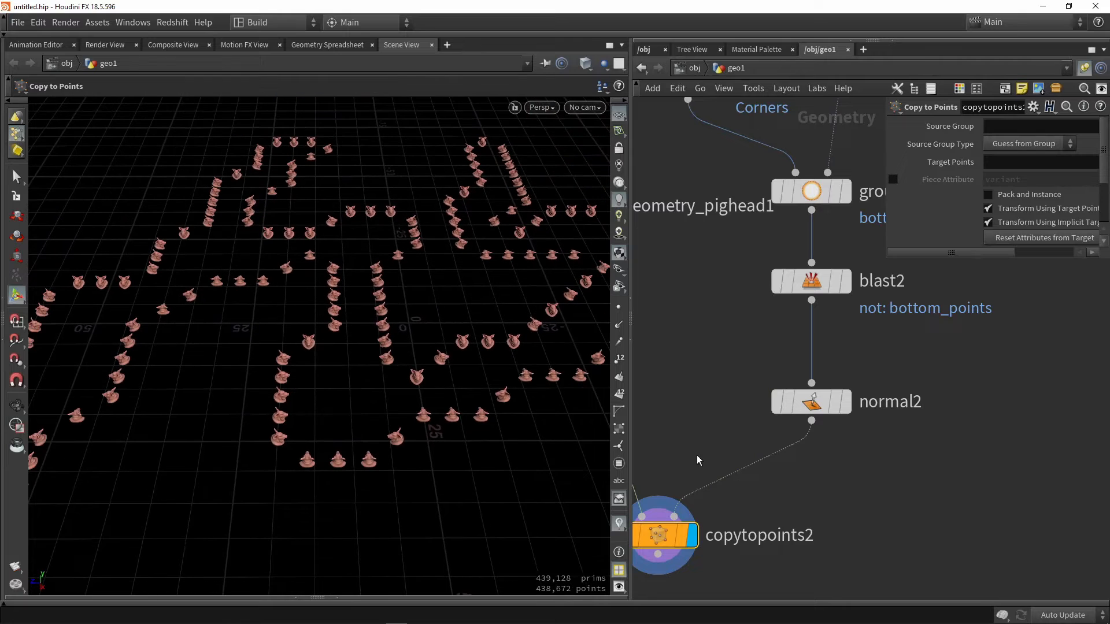
{"action": "middle_click_drag", "start_coordinate": [664, 415], "coordinate": [867, 442]}
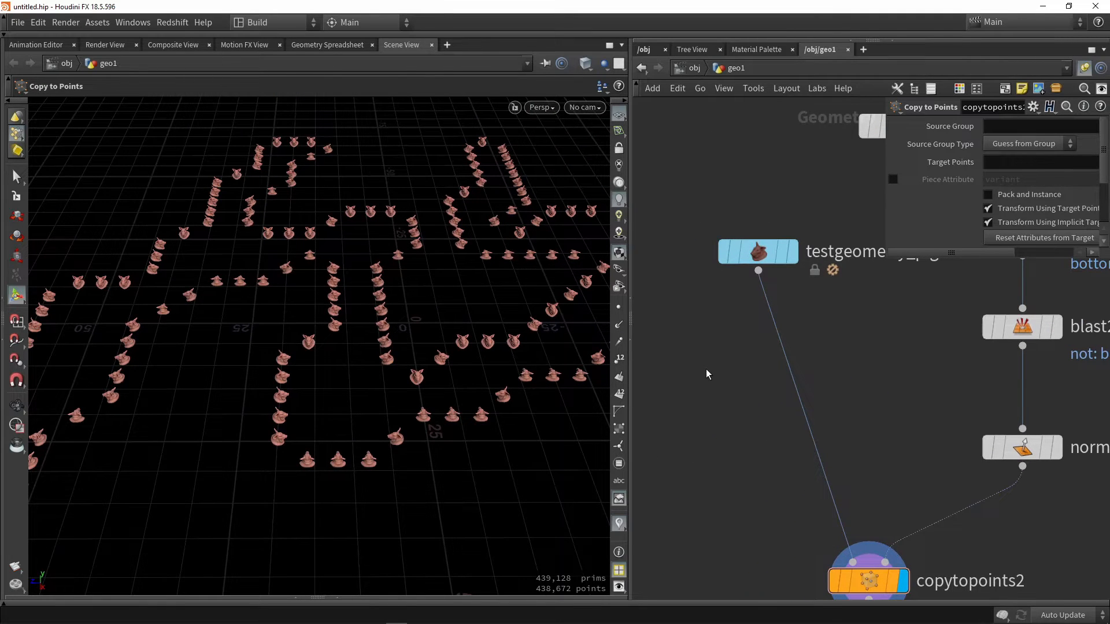
{"action": "key", "text": "Tab"}
{"action": "type", "text": "file"}
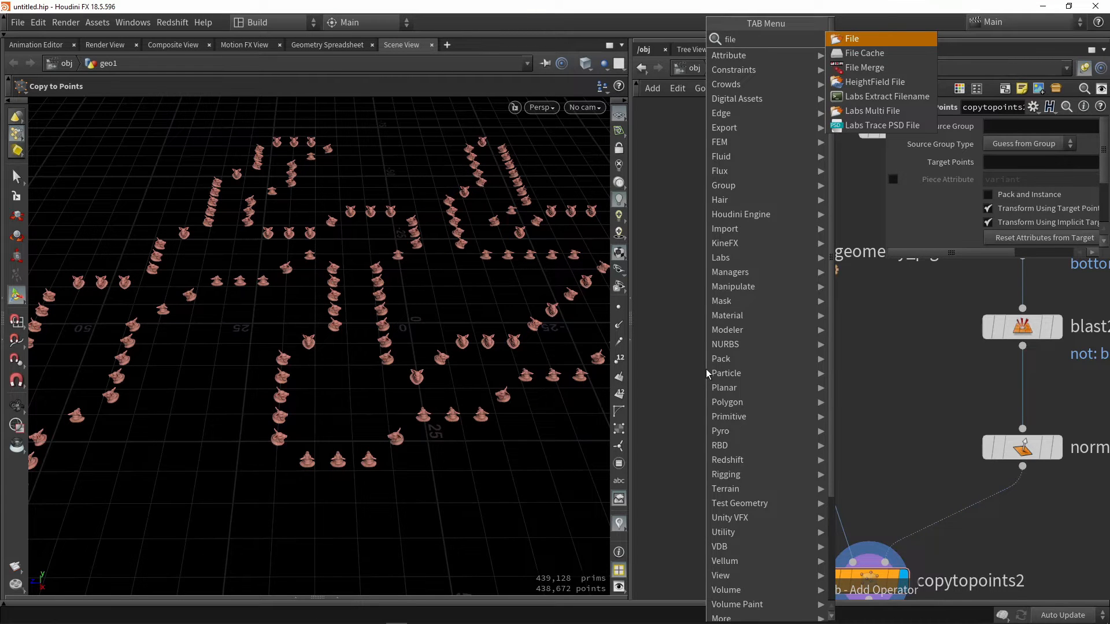
{"action": "key", "text": "Escape"}
Add a Box node and connect it to copytopoints2 as the geometry to copy, in place of the pig head.
{"action": "key", "text": "Tab"}
{"action": "type", "text": "box"}
{"action": "key", "text": "Return"}
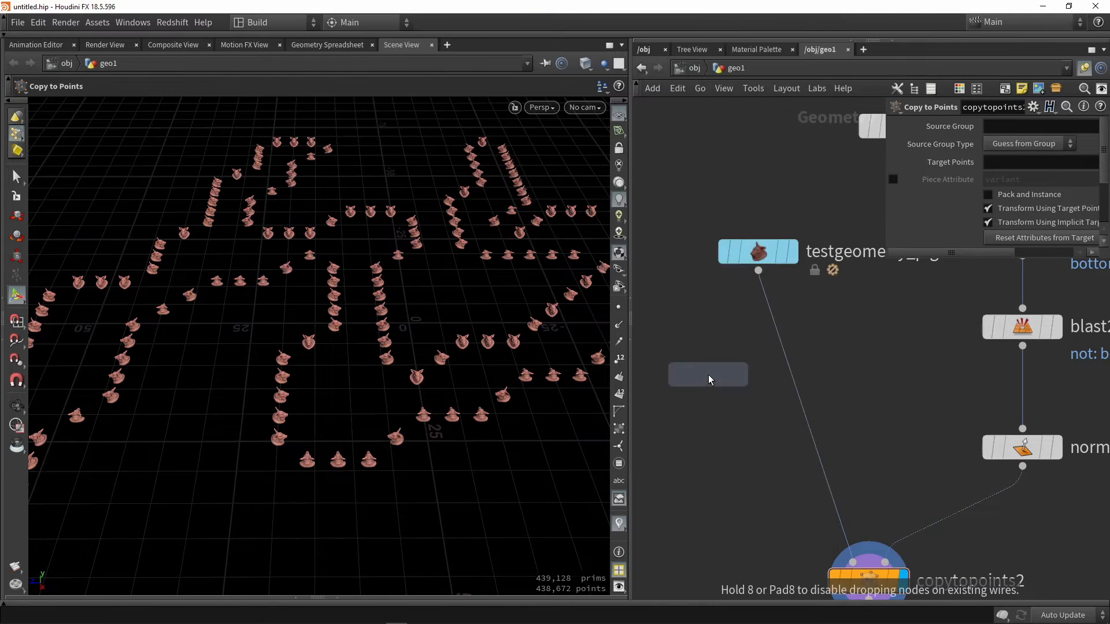
{"action": "left_click", "coordinate": [709, 372]}
{"action": "left_click_drag", "start_coordinate": [710, 389], "coordinate": [829, 532]}
Resize box1 to about 8.07 by 8.33 by 1 so the copied boxes form continuous wall runs.
{"action": "right_click_drag", "start_coordinate": [404, 293], "coordinate": [409, 330], "text": "alt"}
{"action": "left_click_drag", "start_coordinate": [408, 329], "coordinate": [419, 292], "text": "alt"}
{"action": "left_click_drag", "start_coordinate": [191, 287], "coordinate": [260, 317], "text": "alt"}
{"action": "left_click_drag", "start_coordinate": [436, 355], "coordinate": [464, 370]}
{"action": "left_click_drag", "start_coordinate": [457, 370], "coordinate": [479, 362], "text": "alt"}
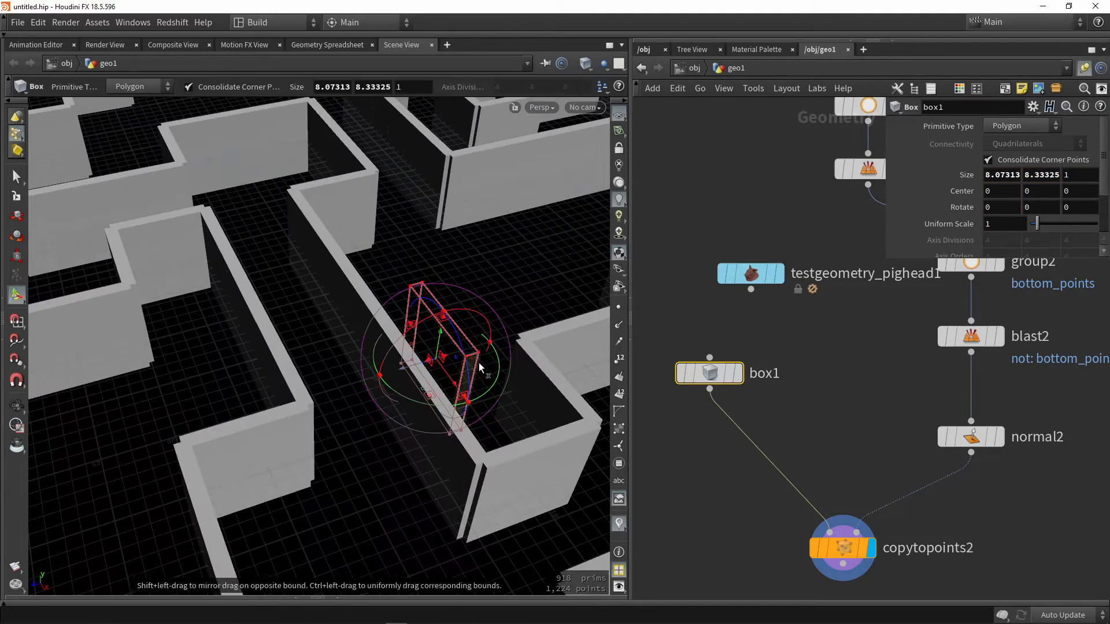
Switch the viewport to wireframe and examine how the copied boxes line up along the walls and corners.
{"action": "right_click_drag", "start_coordinate": [367, 280], "coordinate": [352, 260], "text": "alt"}
{"action": "left_click_drag", "start_coordinate": [352, 260], "coordinate": [421, 225], "text": "alt"}
{"action": "middle_click_drag", "start_coordinate": [497, 382], "coordinate": [356, 293], "text": "alt"}
{"action": "key", "text": "w"}
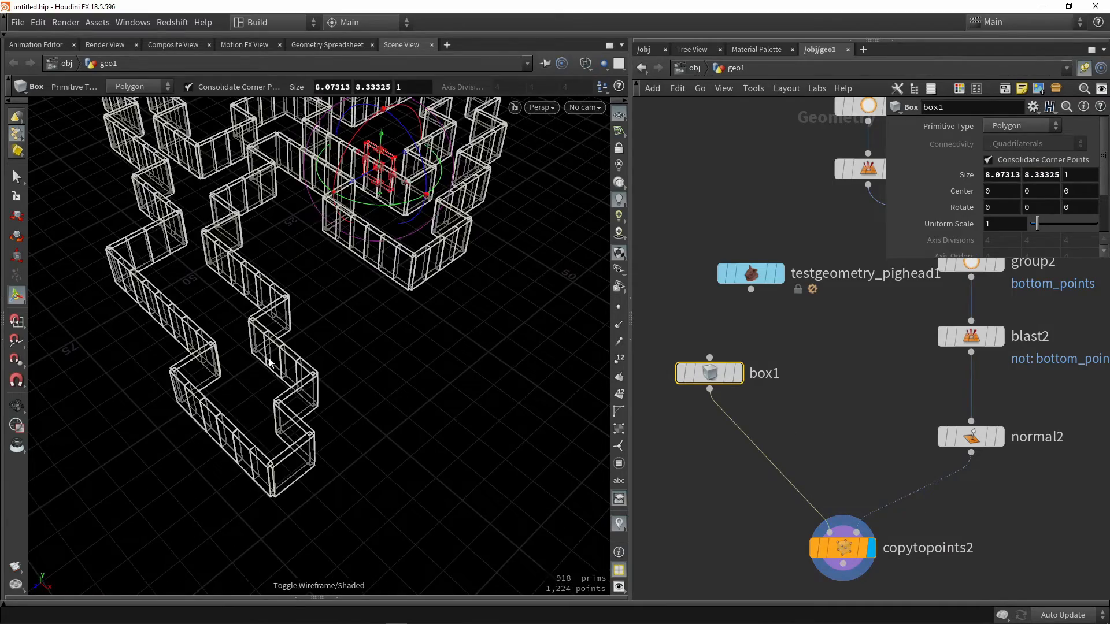
{"action": "left_click_drag", "start_coordinate": [268, 355], "coordinate": [297, 350], "text": "alt"}
{"action": "left_click_drag", "start_coordinate": [164, 270], "coordinate": [207, 322], "text": "alt"}
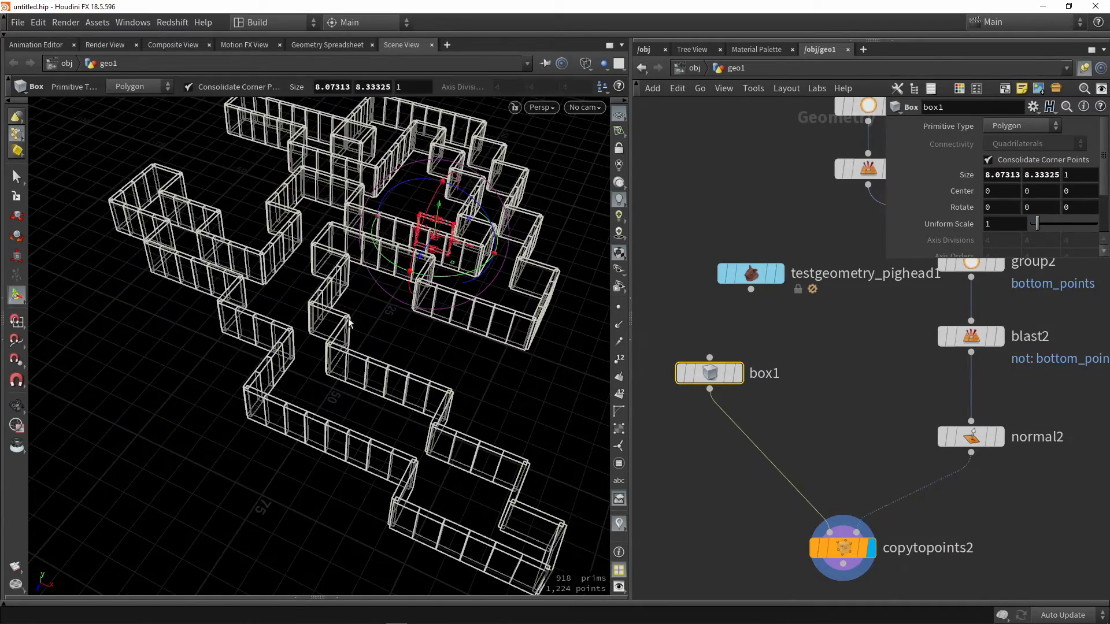
Switch the viewport from wireframe to shaded display to show the copied walls as solid surfaces.
{"action": "left_click_drag", "start_coordinate": [349, 322], "coordinate": [318, 332], "text": "alt"}
{"action": "mouse_move", "coordinate": [375, 350]}
{"action": "left_mouse_down", "text": "alt"}
{"action": "mouse_move", "coordinate": [265, 312]}
{"action": "mouse_move", "coordinate": [347, 376]}
{"action": "mouse_move", "coordinate": [391, 350]}
{"action": "left_mouse_up", "text": "alt"}
{"action": "key", "text": "w"}
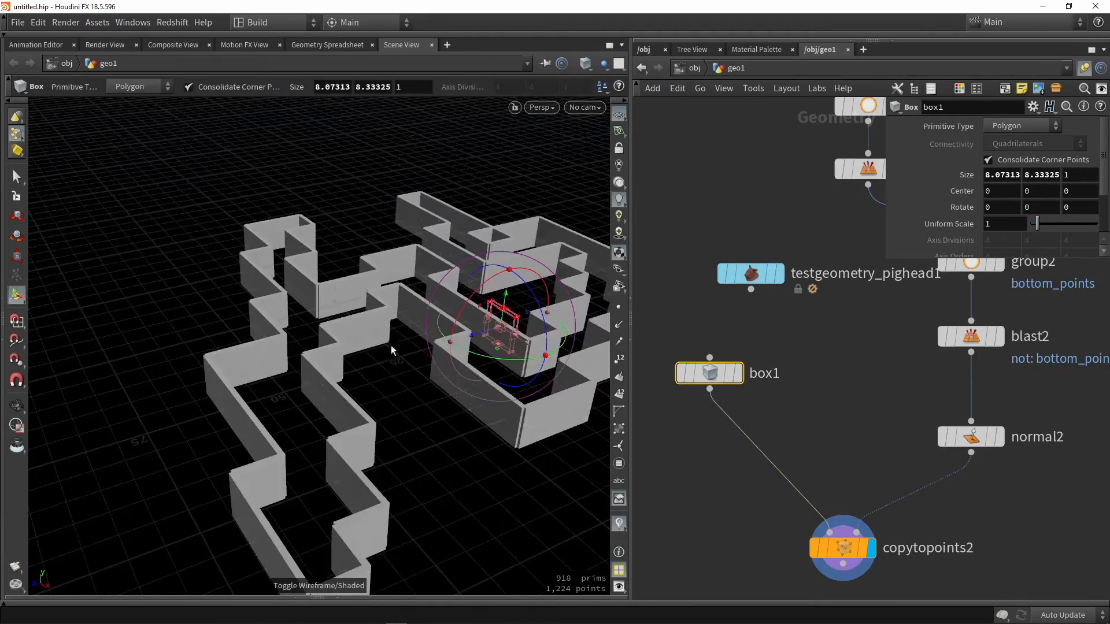
Display the blast2 node's output with point markers turned on to examine the wall placement points.
{"action": "middle_click_drag", "start_coordinate": [814, 429], "coordinate": [746, 268]}
{"action": "scroll", "coordinate": [746, 268], "scroll_direction": "down", "scroll_amount": 2}
{"action": "middle_click_drag", "start_coordinate": [890, 355], "coordinate": [830, 377]}
{"action": "scroll", "coordinate": [830, 377], "scroll_direction": "down", "scroll_amount": 1}
{"action": "scroll", "coordinate": [818, 321], "scroll_direction": "up", "scroll_amount": 2}
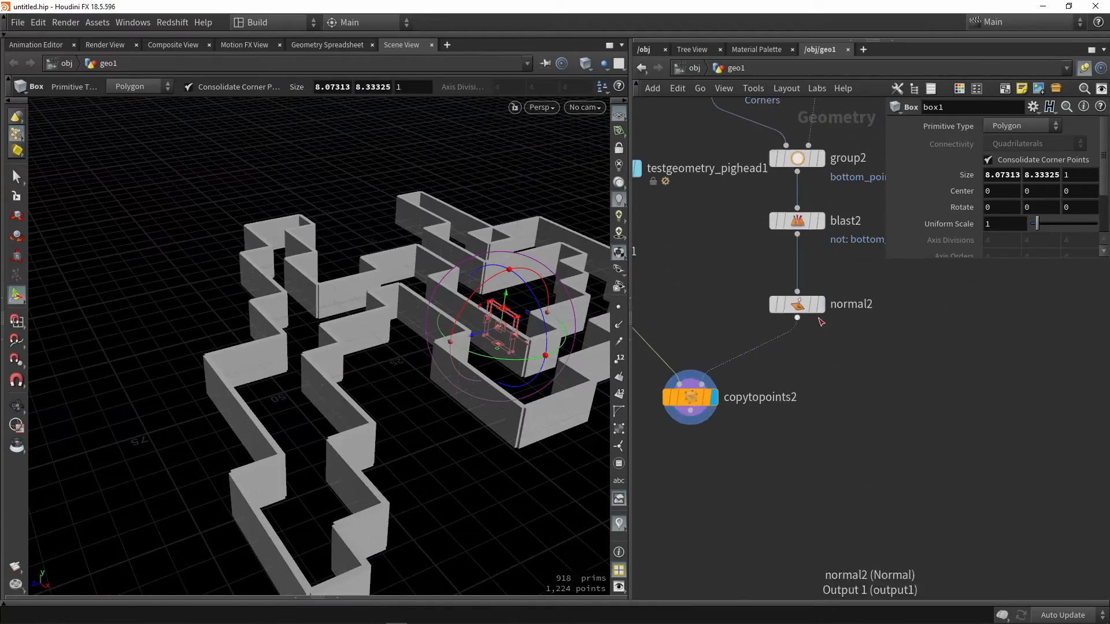
{"action": "left_click", "coordinate": [820, 305]}
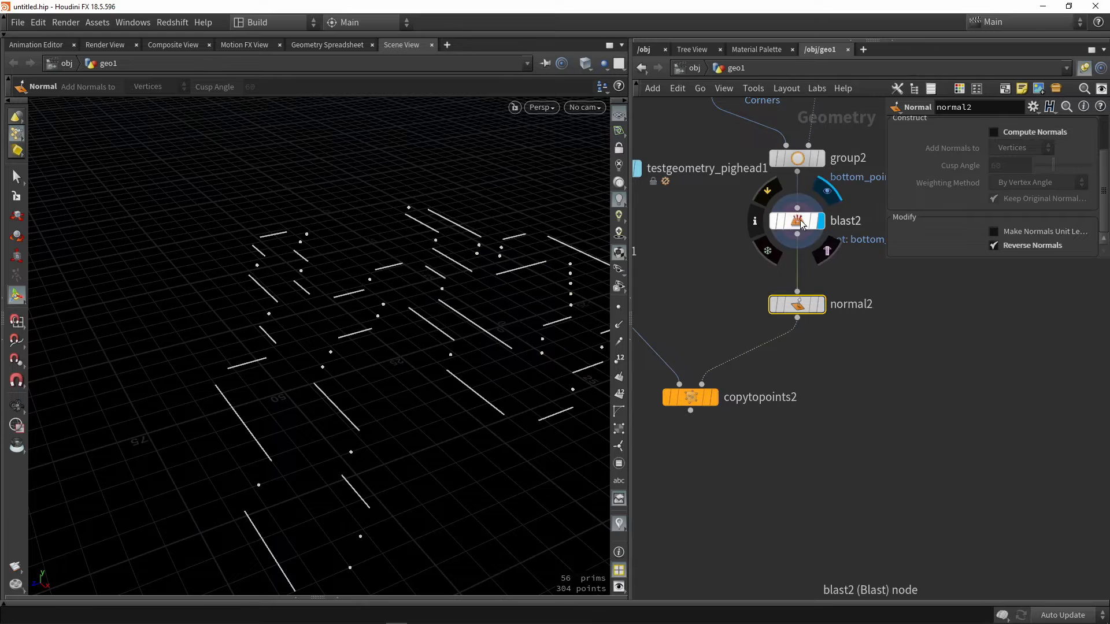
{"action": "left_click", "coordinate": [820, 220]}
{"action": "left_click", "coordinate": [615, 309]}
{"action": "left_click_drag", "start_coordinate": [509, 298], "coordinate": [493, 346], "text": "alt"}
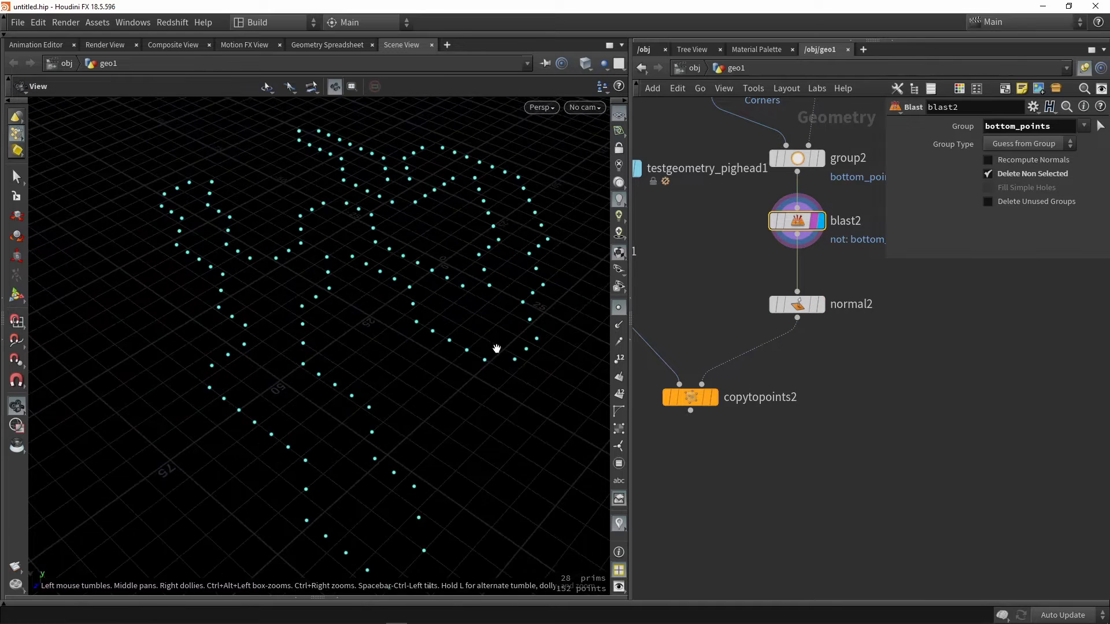
{"action": "right_click_drag", "start_coordinate": [472, 352], "coordinate": [490, 323], "text": "alt"}
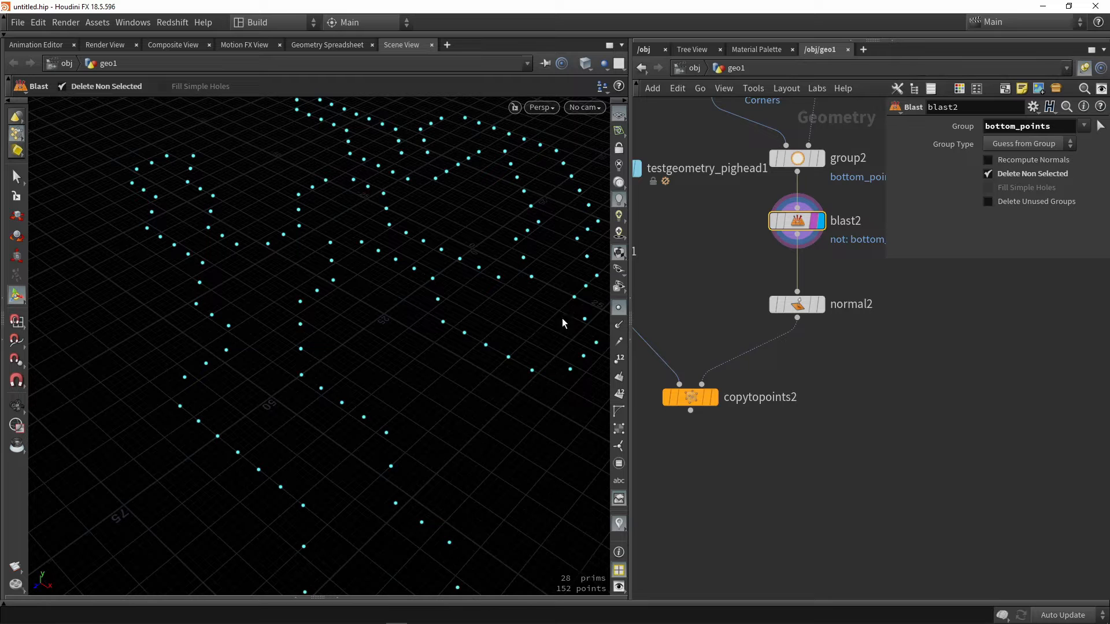
Display copytopoints2 again and connect its output to a new Merge node placed below it.
{"action": "left_click", "coordinate": [712, 398]}
{"action": "left_click", "coordinate": [697, 401]}
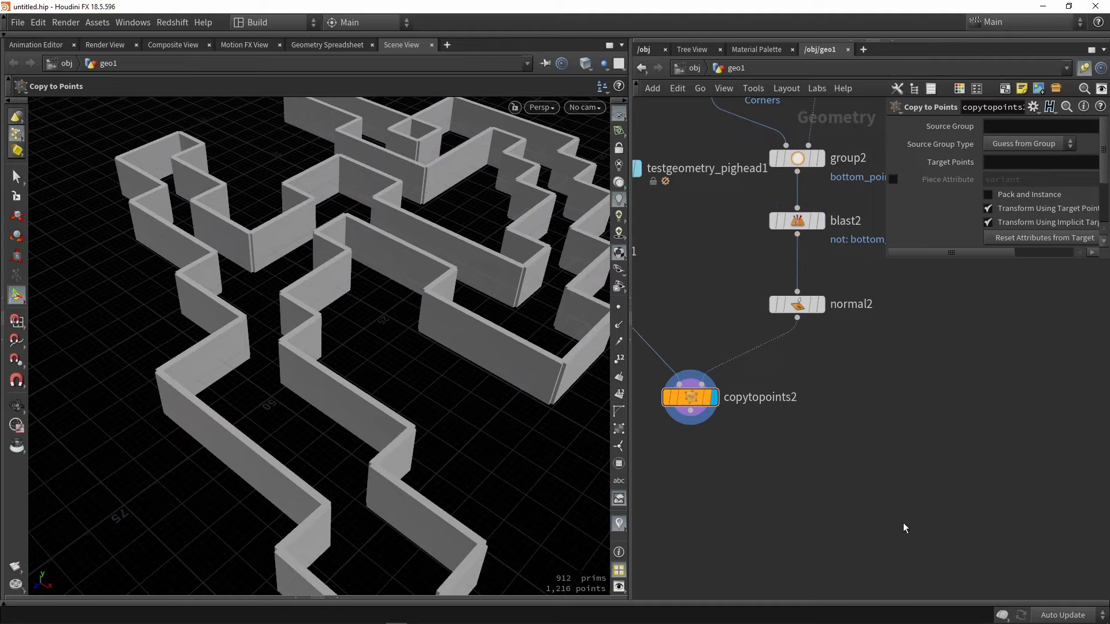
{"action": "key", "text": "Tab"}
{"action": "type", "text": "merge"}
{"action": "key", "text": "Return"}
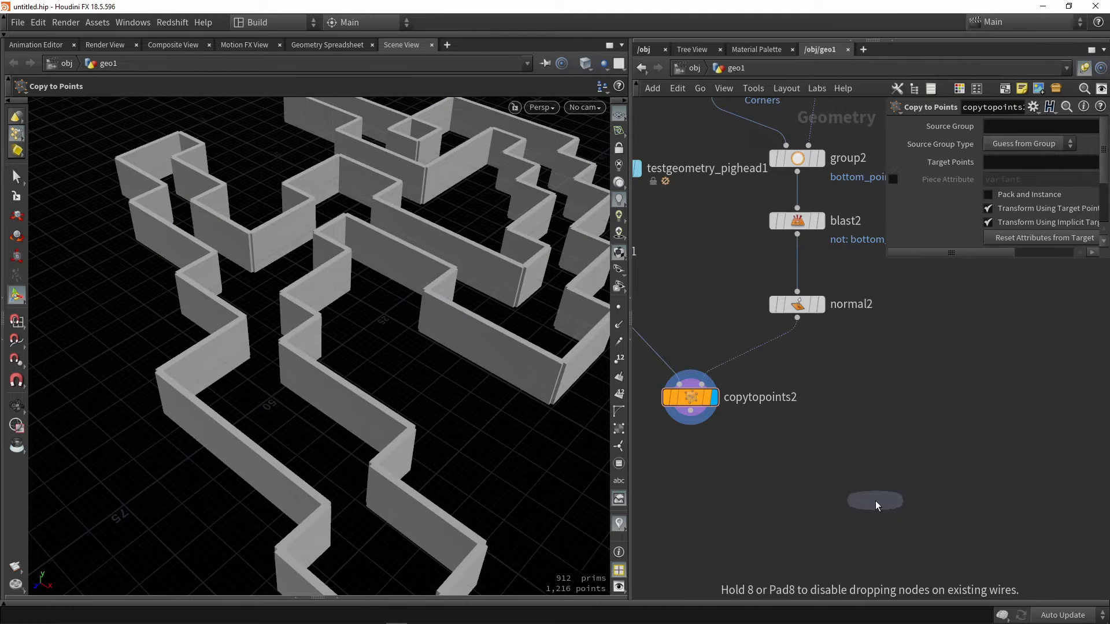
{"action": "left_click", "coordinate": [844, 479]}
{"action": "left_click_drag", "start_coordinate": [690, 411], "coordinate": [835, 458]}
Connect the BLUEPRINT null to the Merge node and display the merged result.
{"action": "scroll", "coordinate": [826, 421], "scroll_direction": "down", "scroll_amount": 5}
{"action": "scroll", "coordinate": [848, 241], "scroll_direction": "up", "scroll_amount": 5}
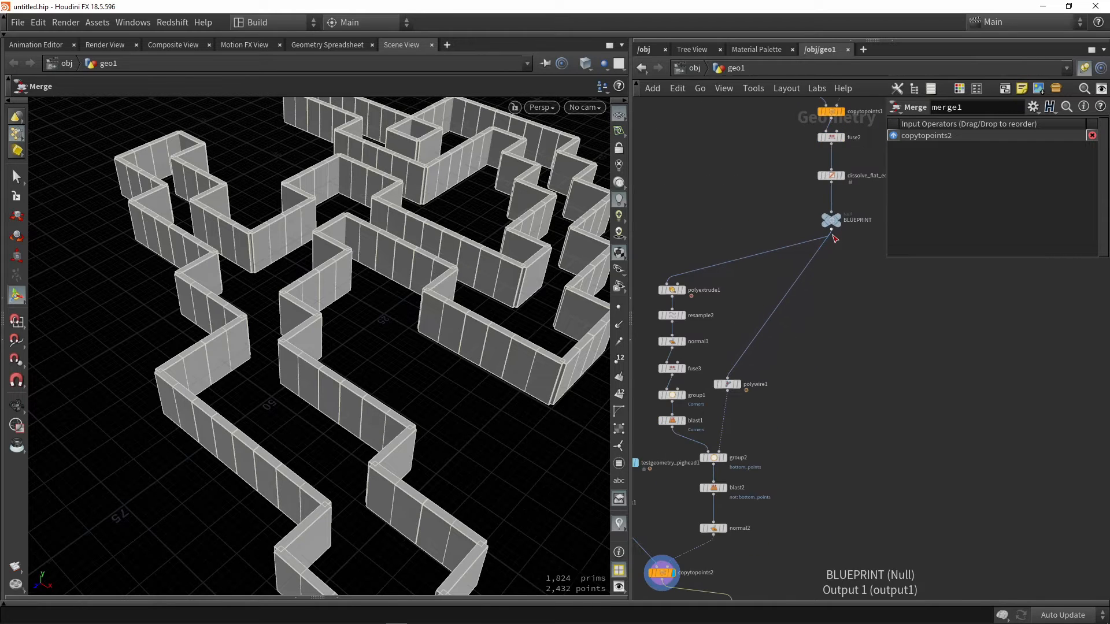
{"action": "left_click", "coordinate": [833, 231]}
{"action": "left_click", "coordinate": [733, 482]}
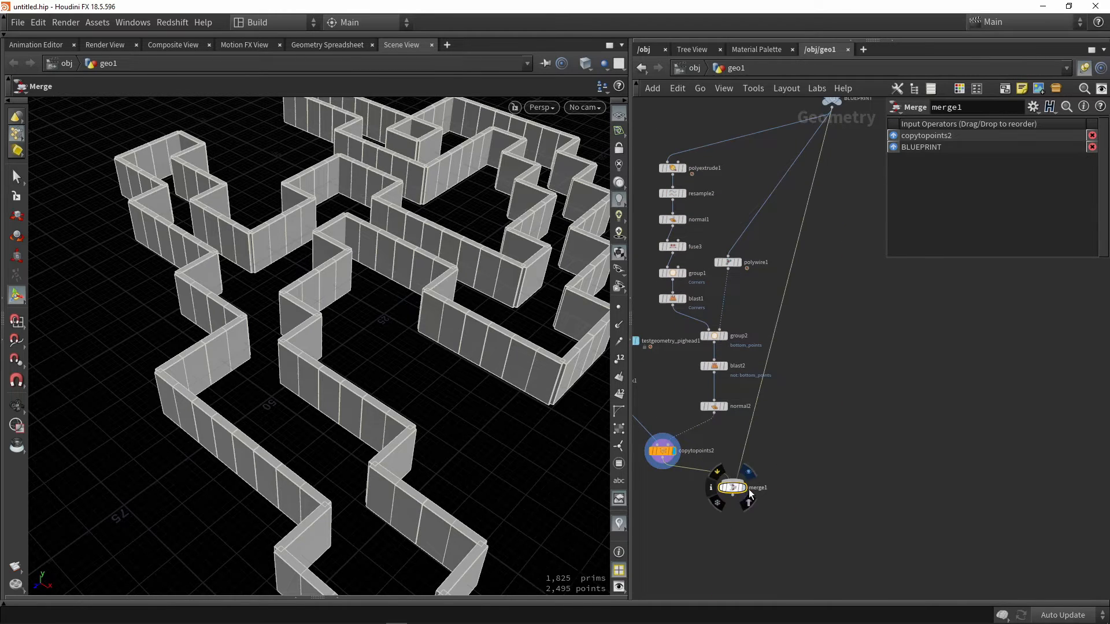
{"action": "left_click", "coordinate": [748, 473]}
{"action": "left_click_drag", "start_coordinate": [743, 490], "coordinate": [813, 524]}
Reshape the curve1 path by moving its points in the viewport to change the corridor layout.
{"action": "left_click_drag", "start_coordinate": [456, 231], "coordinate": [373, 202], "text": "alt"}
{"action": "scroll", "coordinate": [381, 205], "scroll_direction": "up", "scroll_amount": 3}
{"action": "scroll", "coordinate": [832, 371], "scroll_direction": "down", "scroll_amount": 3}
{"action": "scroll", "coordinate": [808, 258], "scroll_direction": "up", "scroll_amount": 5}
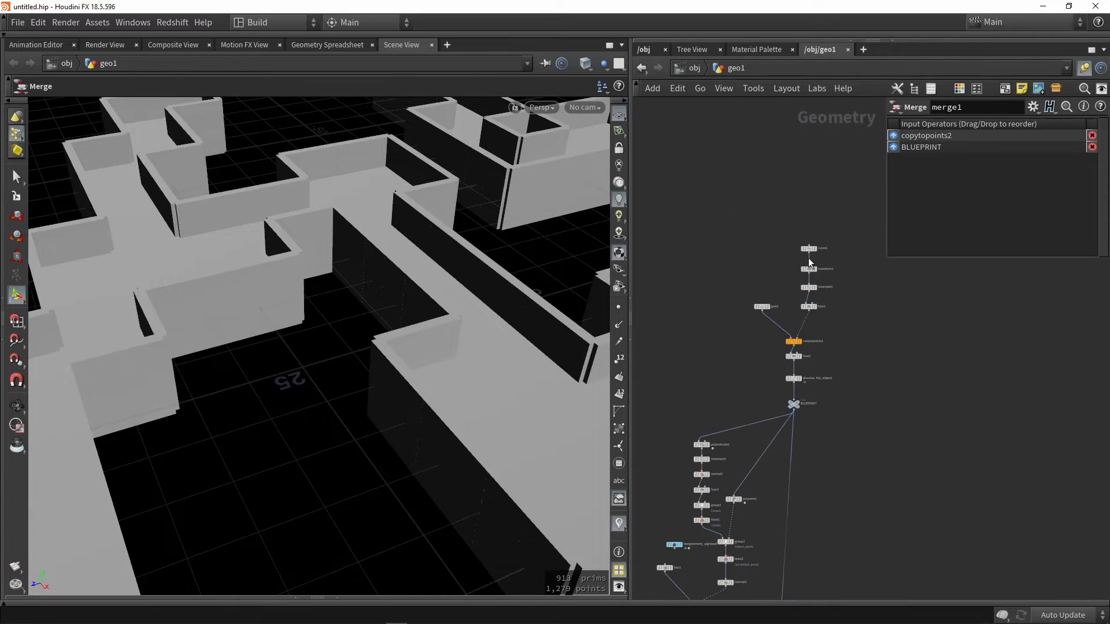
{"action": "left_click", "coordinate": [811, 236]}
{"action": "left_click_drag", "start_coordinate": [442, 289], "coordinate": [418, 208], "text": "alt"}
{"action": "scroll", "coordinate": [389, 262], "scroll_direction": "down", "scroll_amount": 5}
{"action": "key", "text": "Return"}
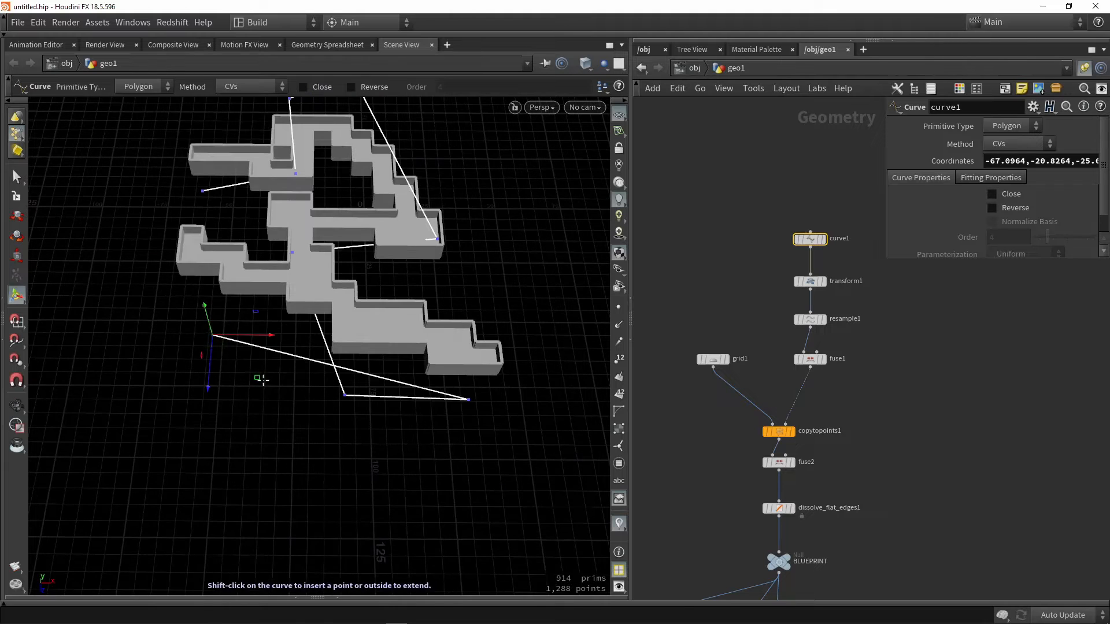
{"action": "left_click_drag", "start_coordinate": [261, 379], "coordinate": [468, 212]}
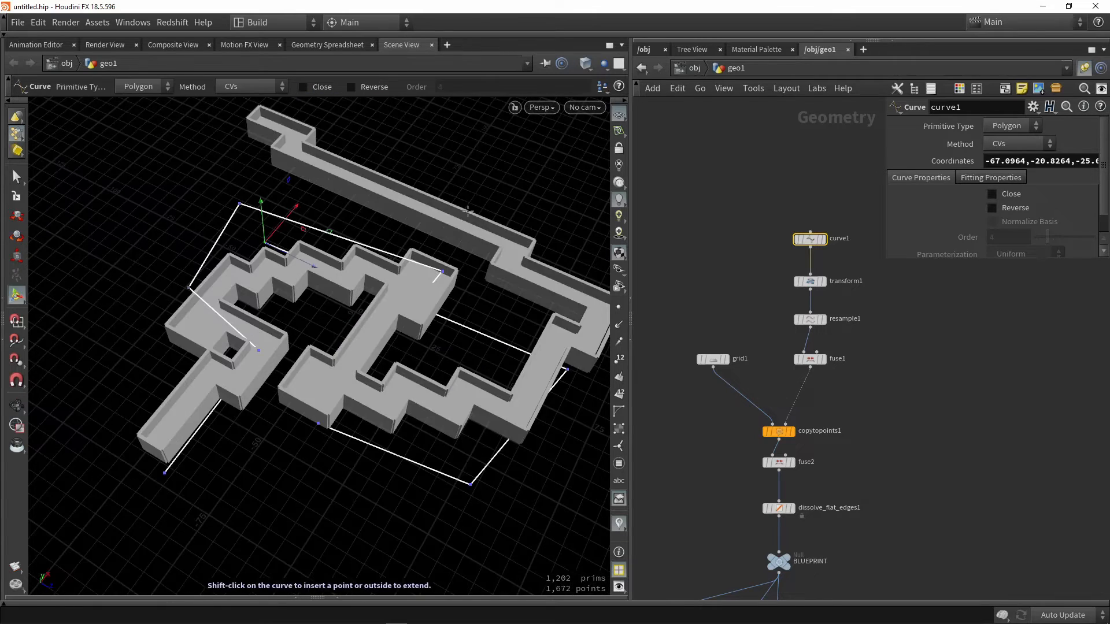
{"action": "left_click", "coordinate": [710, 307]}
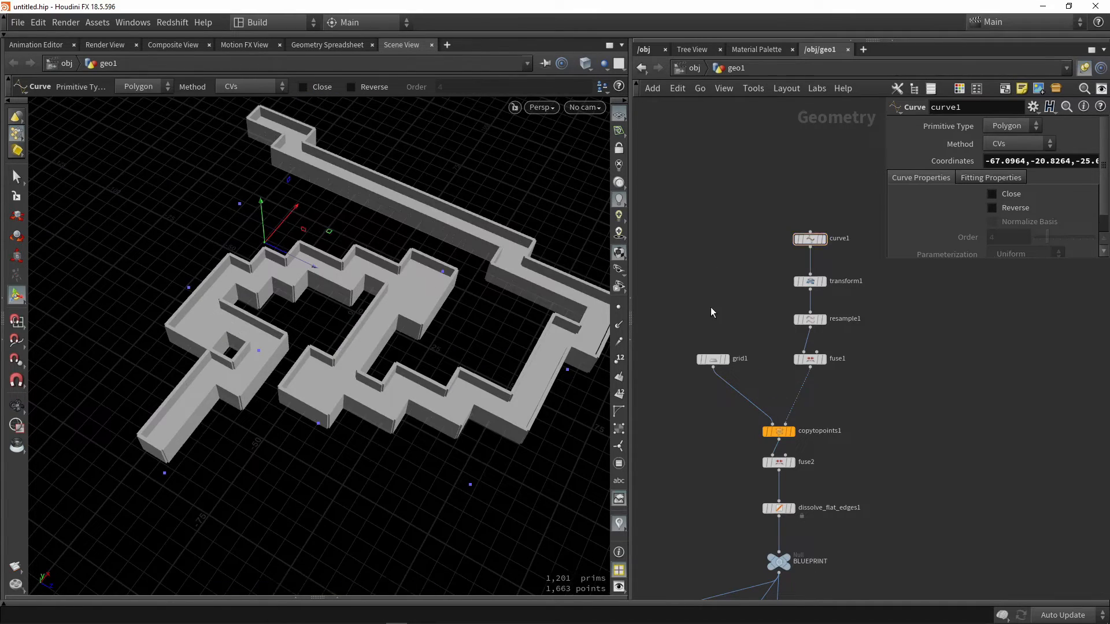
{"action": "middle_click_drag", "start_coordinate": [723, 290], "coordinate": [774, 226]}
{"action": "scroll", "coordinate": [774, 226], "scroll_direction": "down", "scroll_amount": 3}
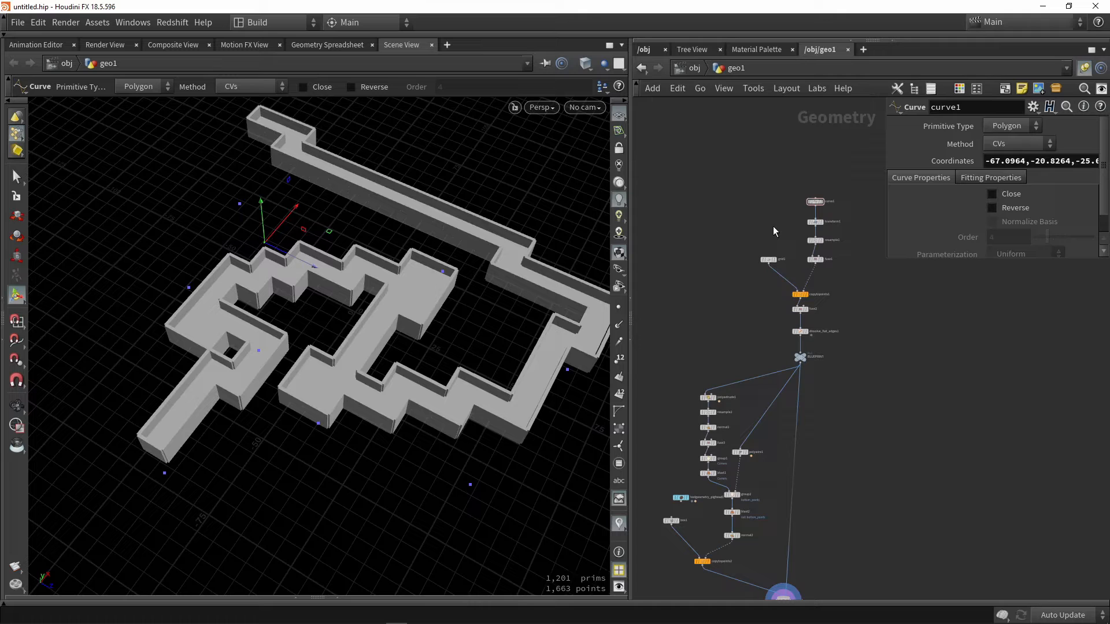
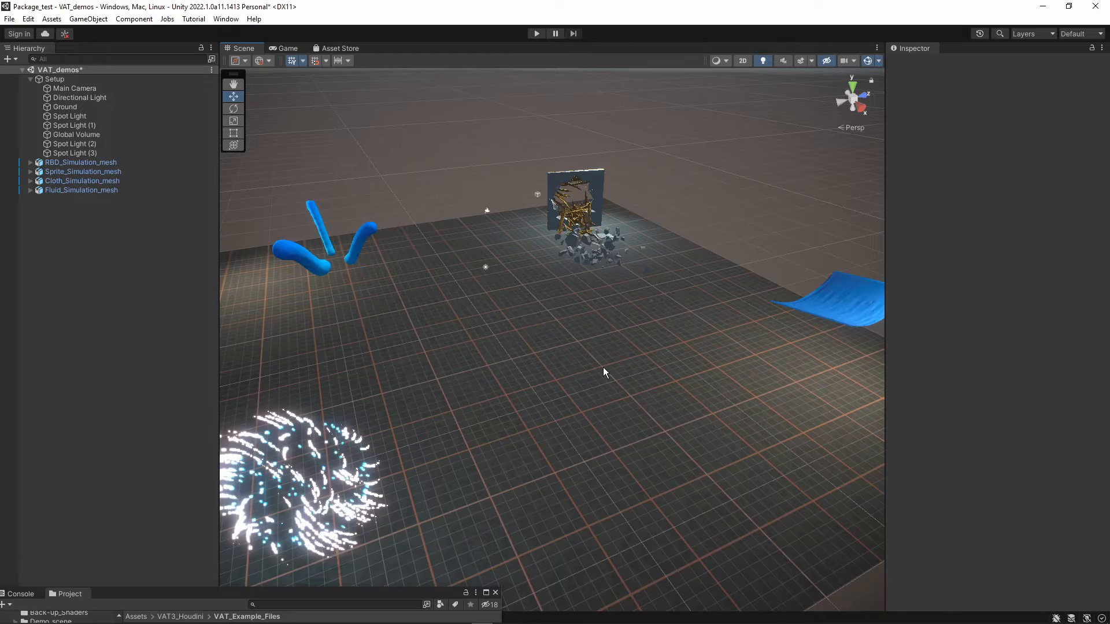
Switch to Unity and examine the tearing cloth simulation in the VAT_demos scene.
{"action": "right_click_drag", "start_coordinate": [504, 373], "coordinate": [619, 330]}
{"action": "key", "text": "w"}
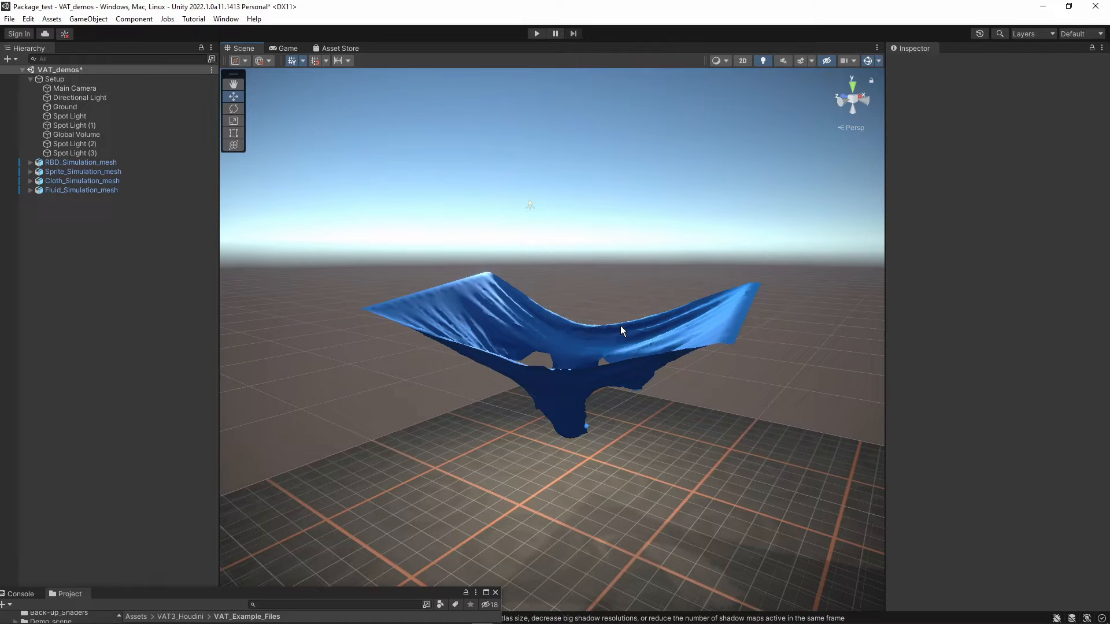
{"action": "right_click_drag", "start_coordinate": [598, 357], "coordinate": [546, 422]}
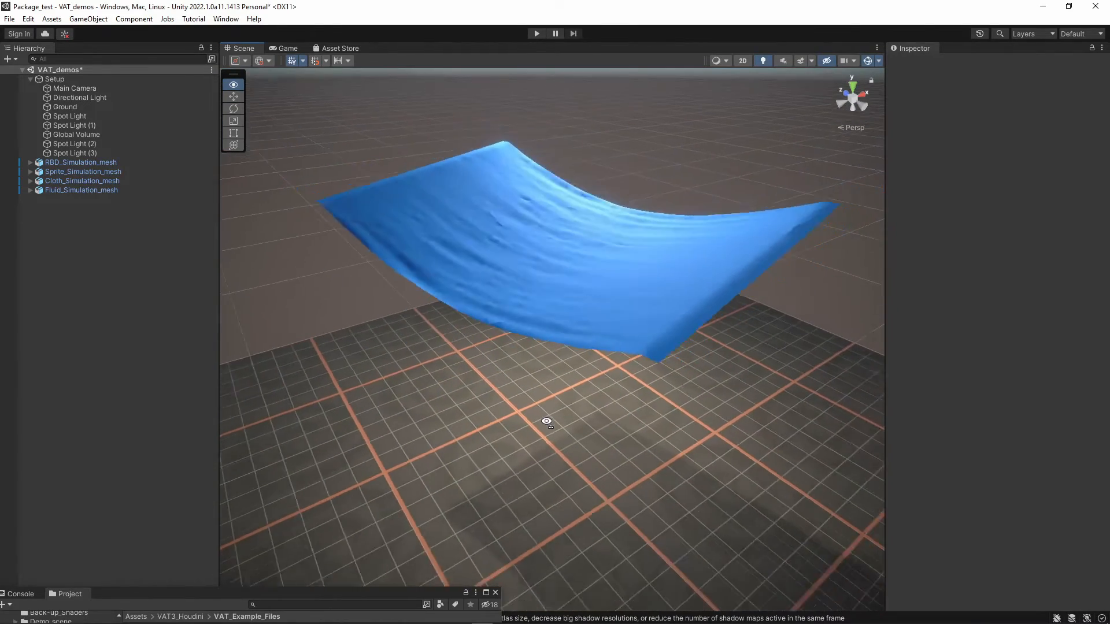
{"action": "right_click_drag", "start_coordinate": [546, 422], "coordinate": [621, 403]}
{"action": "key", "text": "a"}
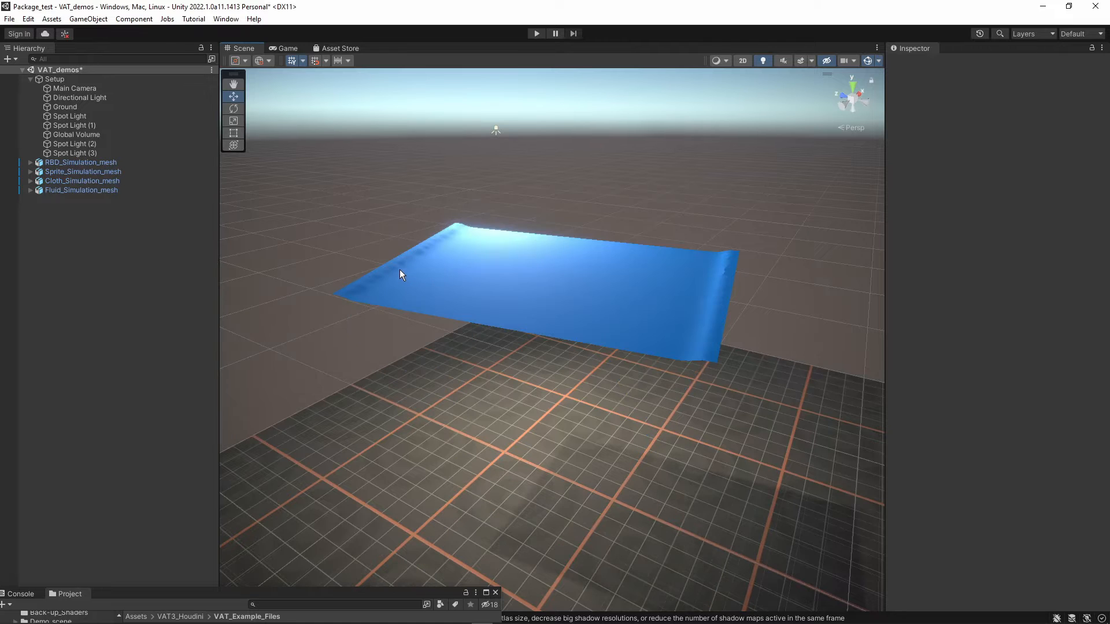
{"action": "mouse_move", "coordinate": [400, 270]}
{"action": "right_mouse_down"}
{"action": "mouse_move", "coordinate": [377, 263]}
{"action": "mouse_move", "coordinate": [424, 280]}
{"action": "mouse_move", "coordinate": [372, 280]}
{"action": "mouse_move", "coordinate": [381, 270]}
{"action": "right_mouse_up"}
{"action": "key", "text": "w"}
{"action": "key", "text": "s"}
Select the MESH object under Cloth_Simulation_mesh and expand Cloth_Simulation_mat to review its Houdini VAT settings in a wider Inspector.
{"action": "left_click", "coordinate": [504, 228]}
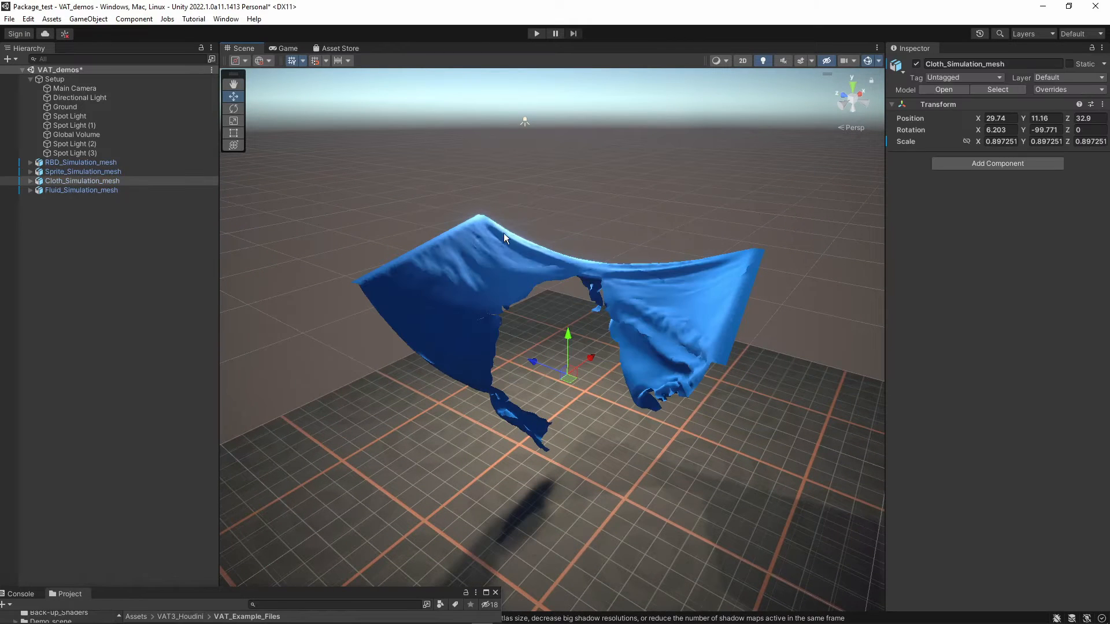
{"action": "left_click", "coordinate": [483, 221]}
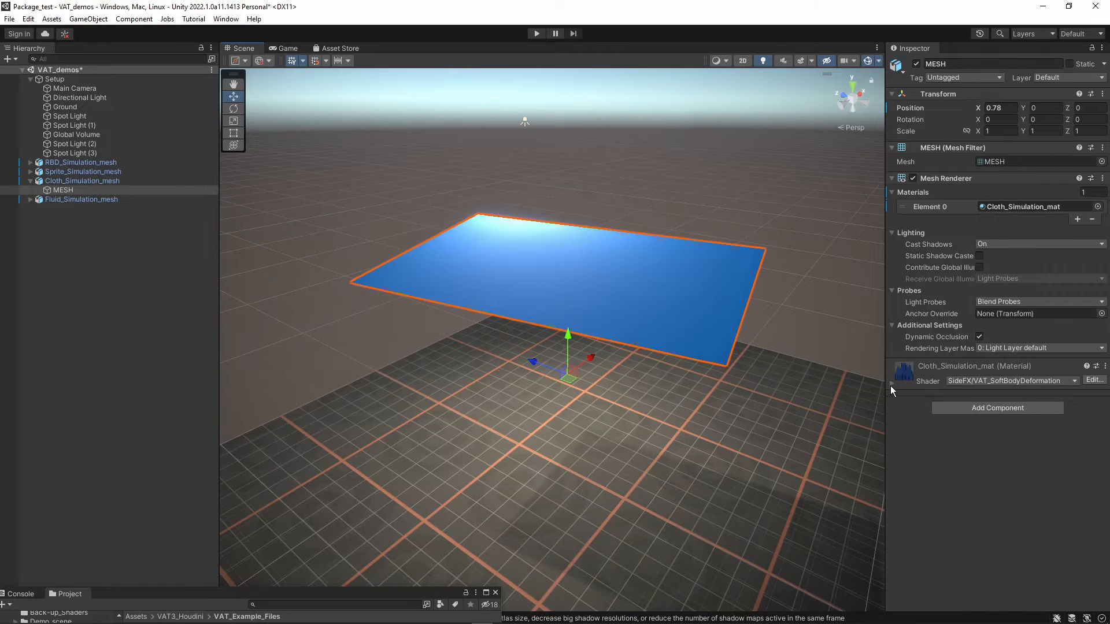
{"action": "left_click", "coordinate": [891, 384]}
{"action": "scroll", "coordinate": [938, 380], "scroll_direction": "down", "scroll_amount": 5}
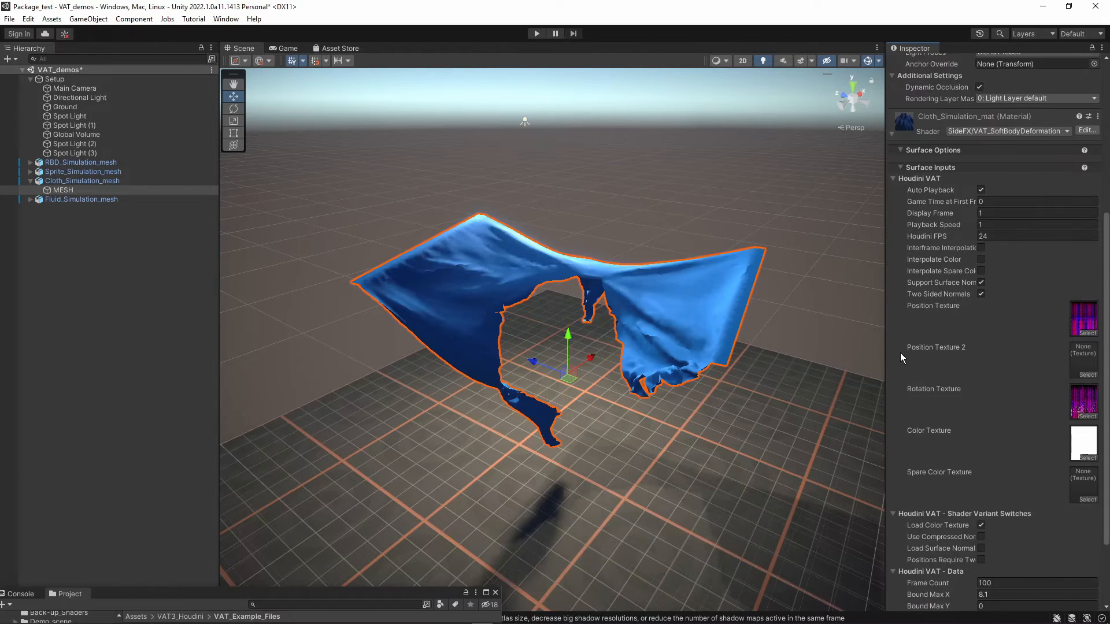
{"action": "left_click_drag", "start_coordinate": [886, 347], "coordinate": [830, 324]}
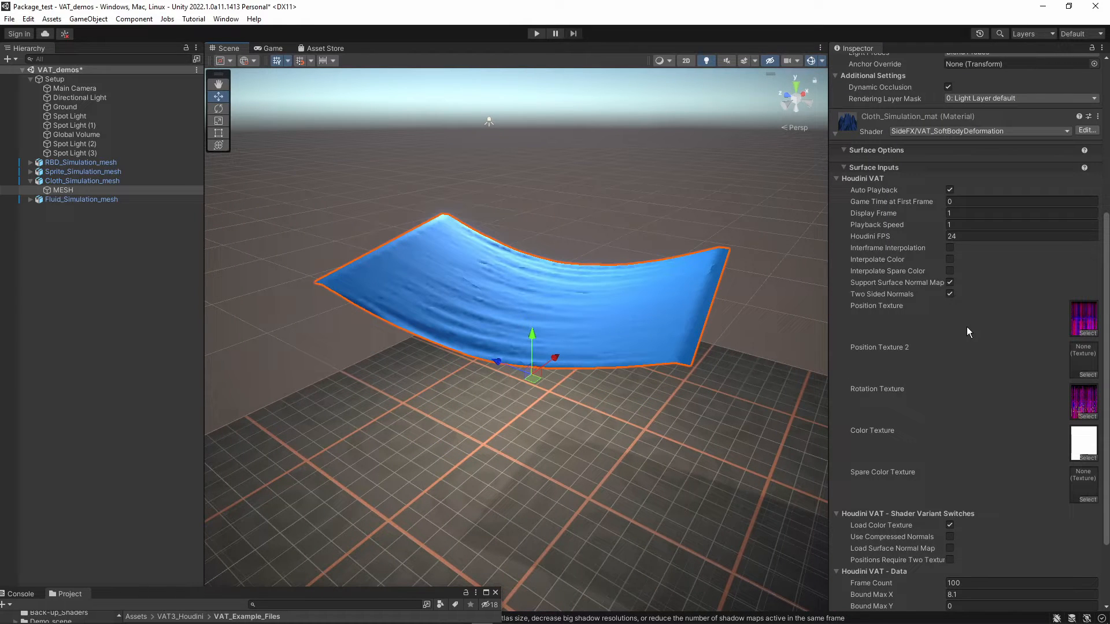
{"action": "scroll", "coordinate": [904, 206], "scroll_direction": "down", "scroll_amount": 3}
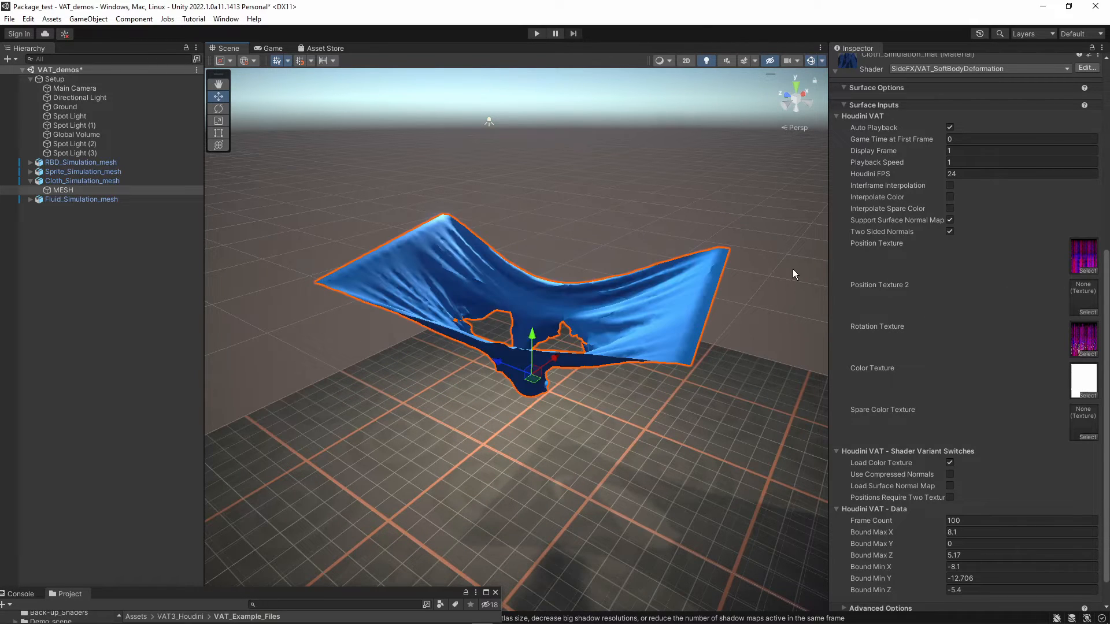
{"action": "left_click", "coordinate": [701, 202]}
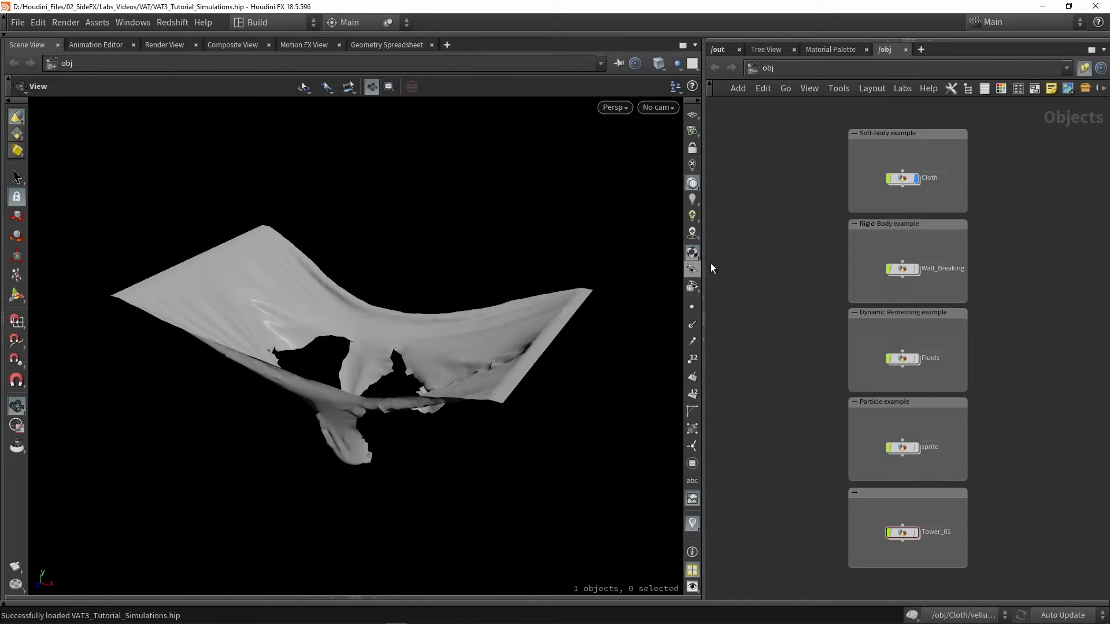
Switch to Houdini and open the Cloth object's network, focusing on the nodes around grid1 and edgefracture1.
{"action": "middle_click_drag", "start_coordinate": [789, 188], "coordinate": [756, 298]}
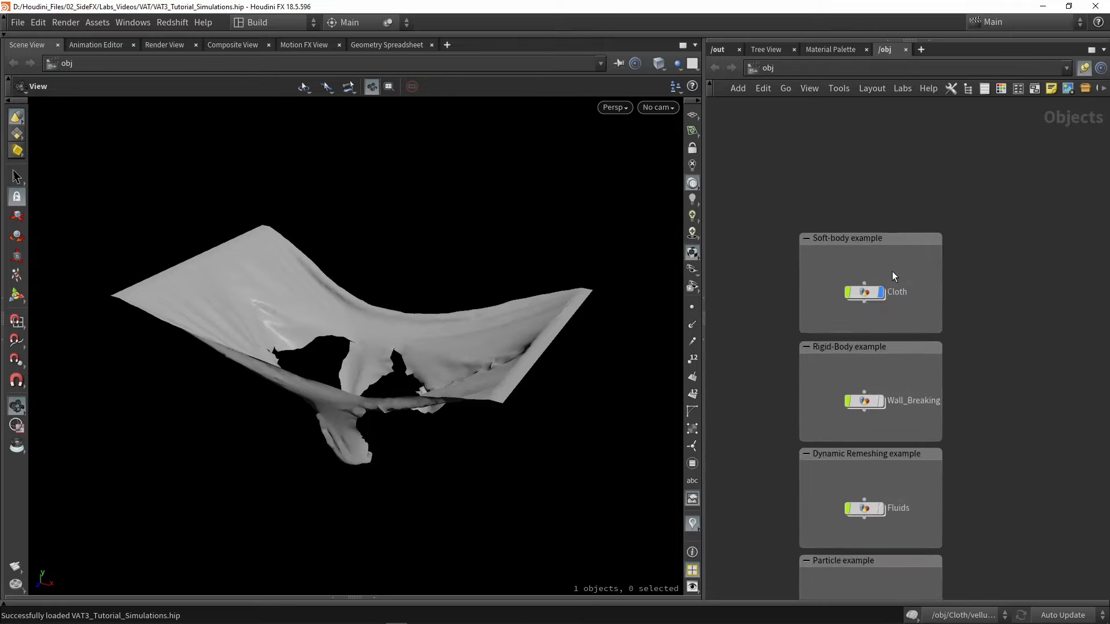
{"action": "double_click", "coordinate": [868, 288]}
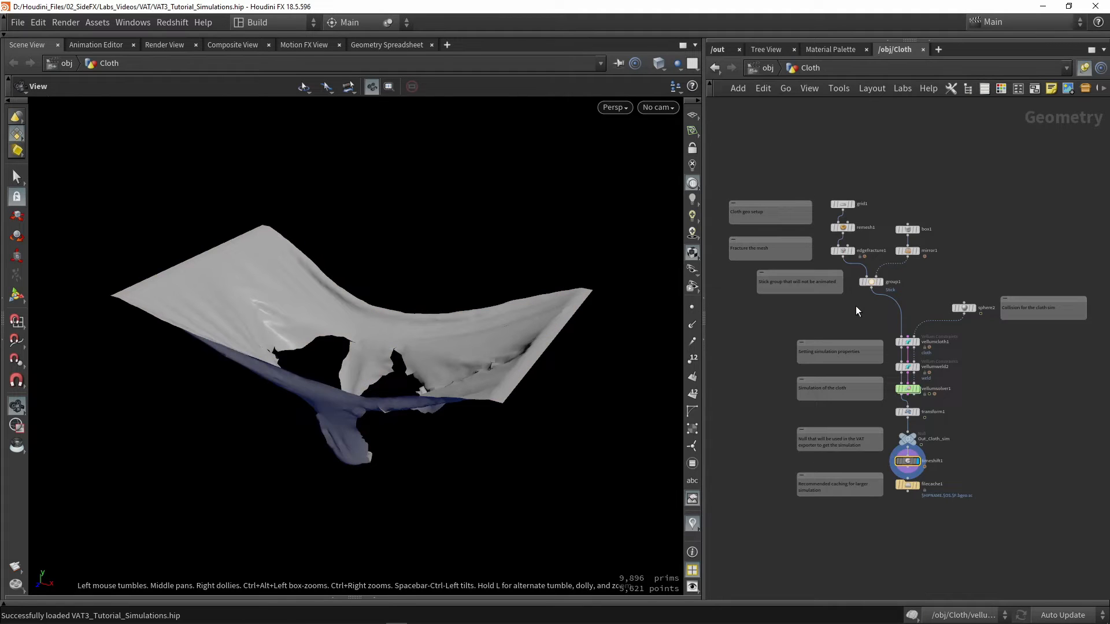
{"action": "scroll", "coordinate": [859, 318], "scroll_direction": "up", "scroll_amount": 1}
{"action": "middle_click_drag", "start_coordinate": [859, 318], "coordinate": [805, 370]}
{"action": "left_click_drag", "start_coordinate": [648, 286], "coordinate": [439, 302]}
{"action": "scroll", "coordinate": [808, 289], "scroll_direction": "up", "scroll_amount": 4}
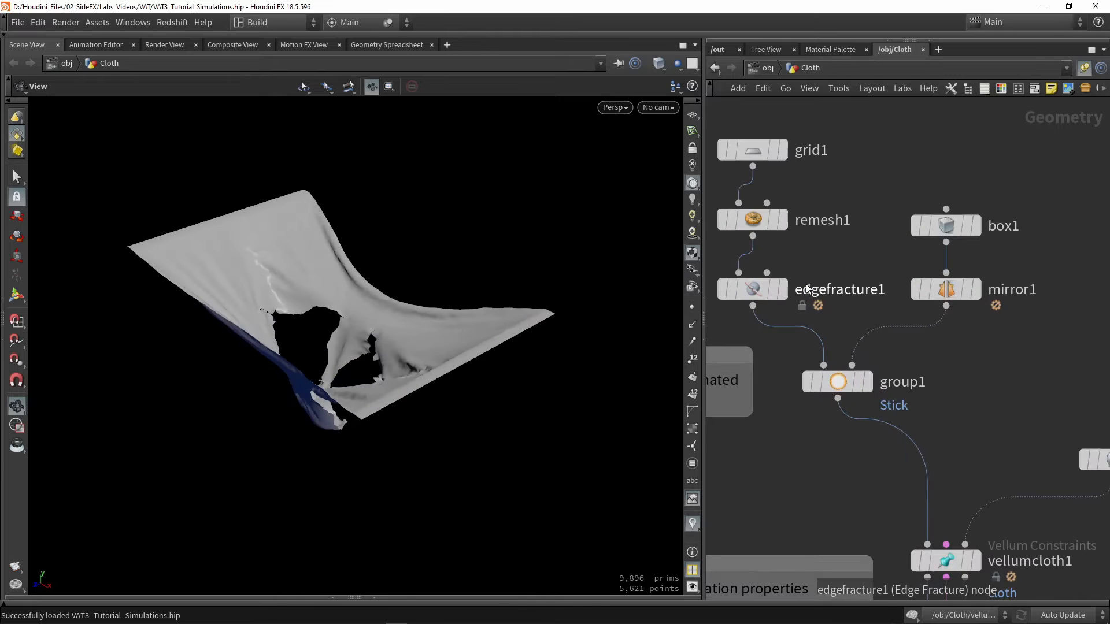
Display grid1 and remesh1 in turn, comparing their topology in wireframe.
{"action": "left_click", "coordinate": [781, 150]}
{"action": "key", "text": "w"}
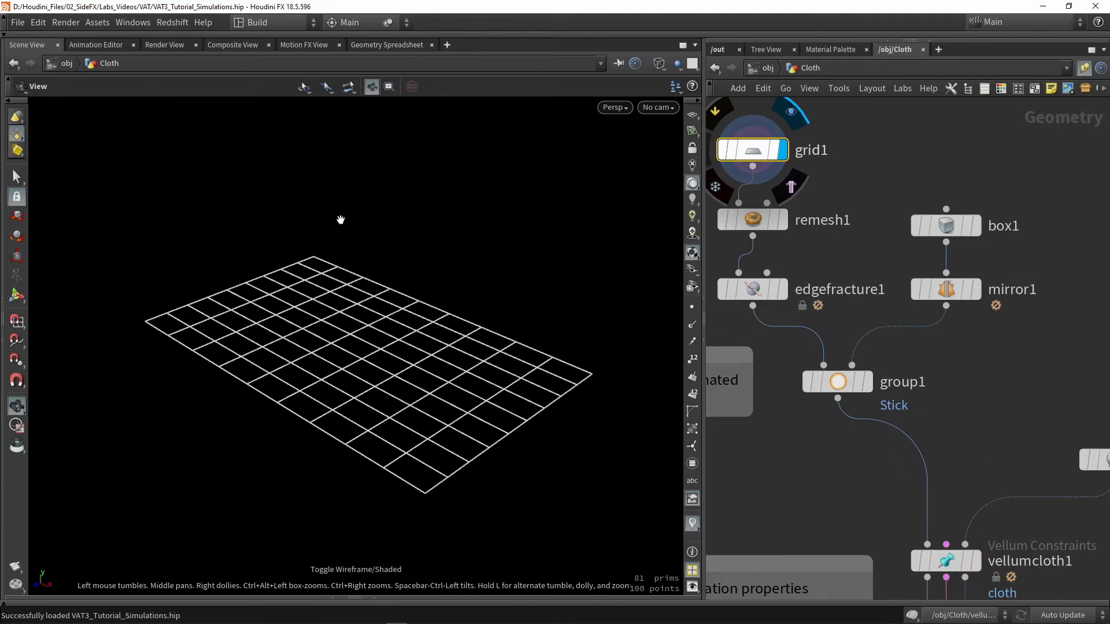
{"action": "left_click", "coordinate": [781, 220]}
{"action": "key", "text": "w"}
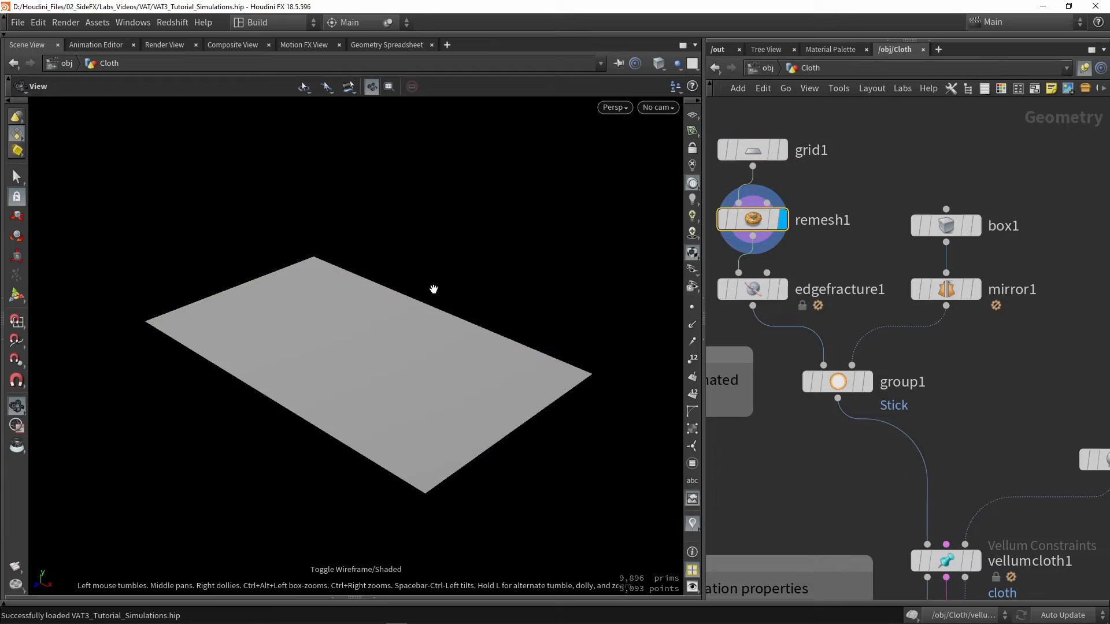
{"action": "key", "text": "w"}
{"action": "mouse_move", "coordinate": [416, 334]}
{"action": "left_mouse_down"}
{"action": "mouse_move", "coordinate": [458, 189]}
{"action": "mouse_move", "coordinate": [471, 384]}
{"action": "mouse_move", "coordinate": [459, 372]}
{"action": "mouse_move", "coordinate": [406, 374]}
{"action": "mouse_move", "coordinate": [387, 335]}
{"action": "left_mouse_up"}
{"action": "key", "text": "w"}
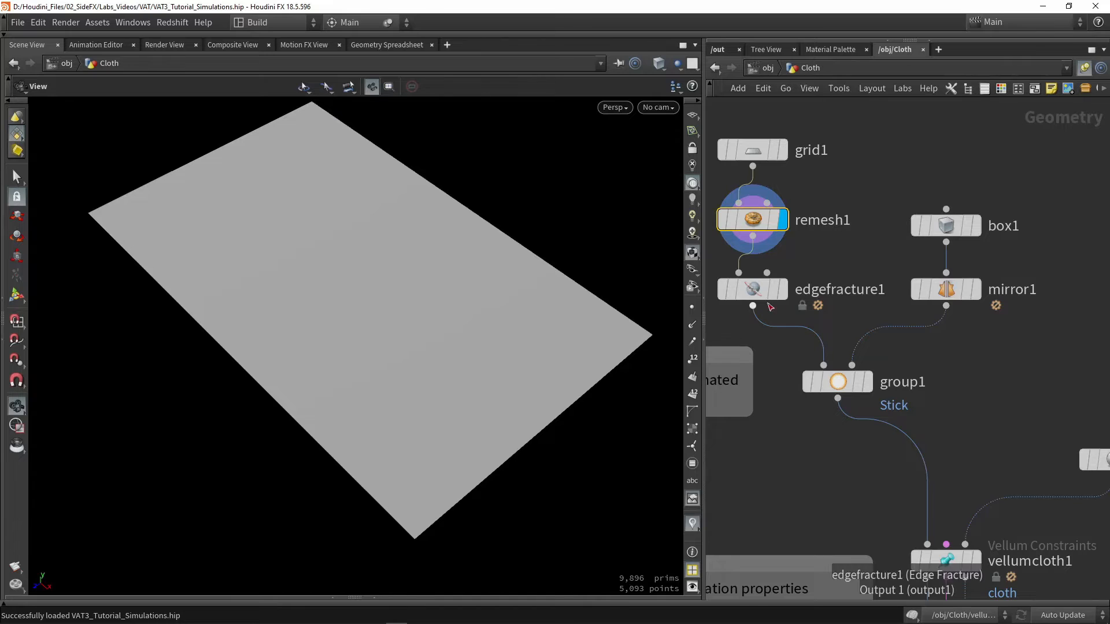
Display the edgefracture1 node's mesh in wireframe and make it the current operation in the viewport.
{"action": "left_click", "coordinate": [782, 289]}
{"action": "left_click", "coordinate": [752, 294]}
{"action": "key", "text": "w"}
{"action": "left_click_drag", "start_coordinate": [397, 324], "coordinate": [386, 342]}
{"action": "left_click", "coordinate": [17, 295]}
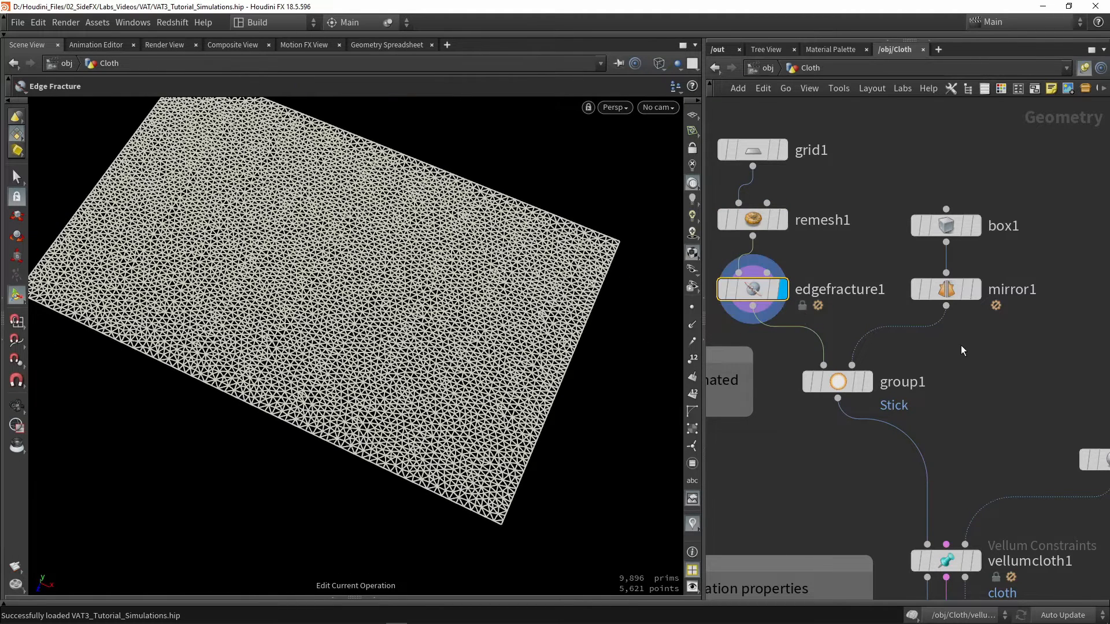
Show the edgefracture1 parameters and visualize its piece attribute as colors on the shaded cloth.
{"action": "middle_click_drag", "start_coordinate": [962, 343], "coordinate": [921, 364]}
{"action": "key", "text": "p"}
{"action": "left_click", "coordinate": [1094, 203]}
{"action": "key", "text": "Escape"}
{"action": "key", "text": "w"}
{"action": "mouse_move", "coordinate": [380, 346]}
{"action": "left_mouse_down"}
{"action": "mouse_move", "coordinate": [394, 359]}
{"action": "mouse_move", "coordinate": [405, 347]}
{"action": "left_mouse_up"}
{"action": "scroll", "coordinate": [394, 360], "scroll_direction": "down", "scroll_amount": 2}
{"action": "key", "text": "Return"}
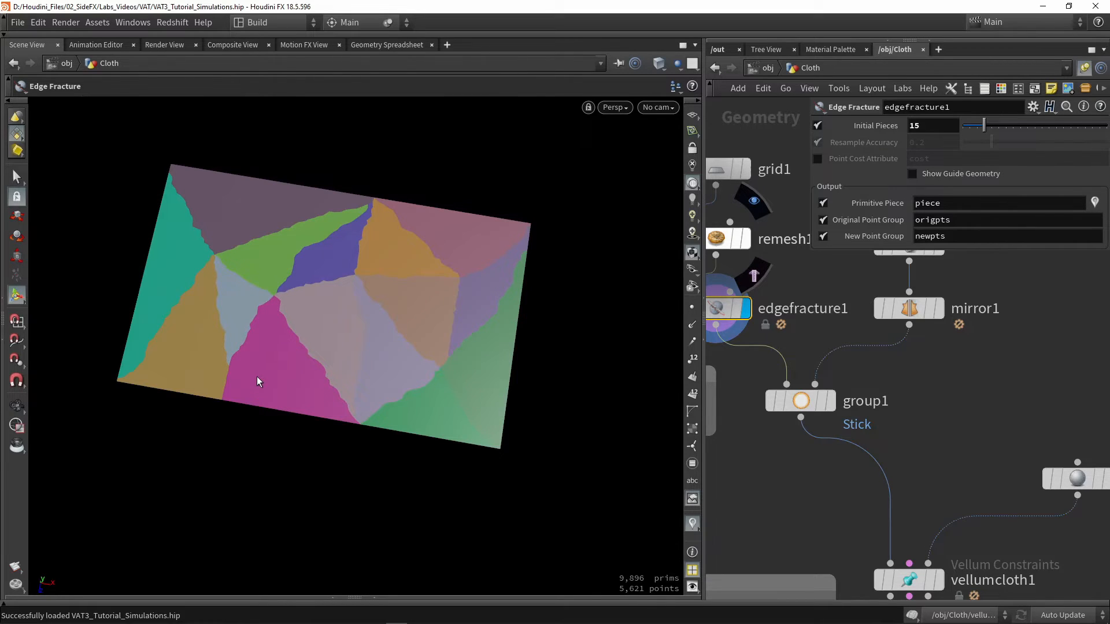
Select and display vellumcloth1, resizing the parameter overlay to review its cloth constraint settings beside the node.
{"action": "scroll", "coordinate": [897, 369], "scroll_direction": "down", "scroll_amount": 4}
{"action": "middle_click_drag", "start_coordinate": [901, 381], "coordinate": [863, 327]}
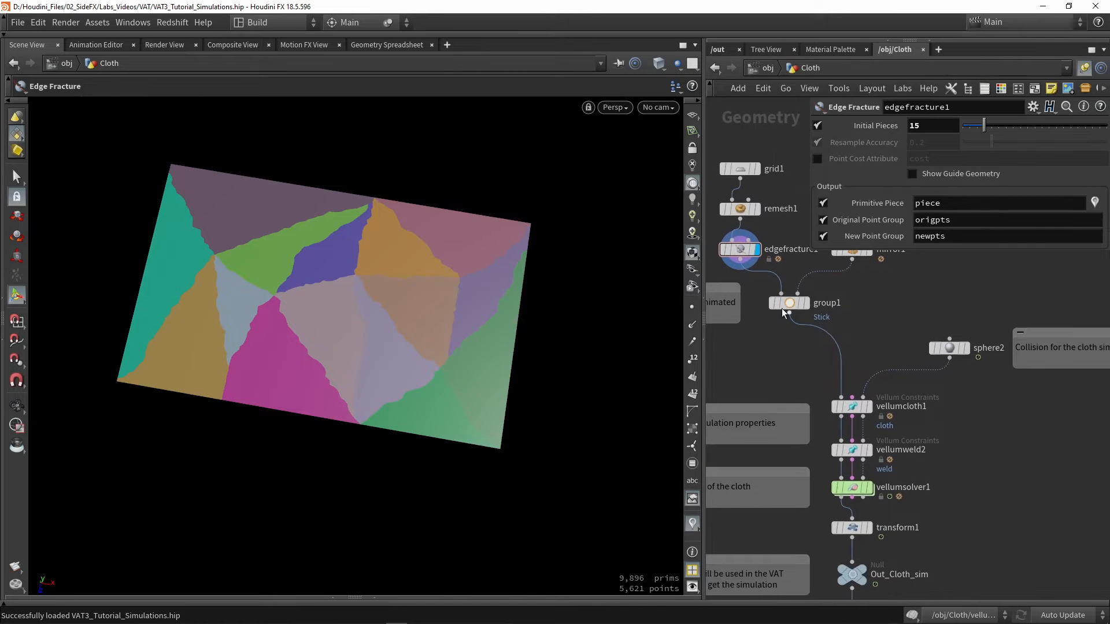
{"action": "left_click", "coordinate": [867, 406]}
{"action": "left_click", "coordinate": [853, 406]}
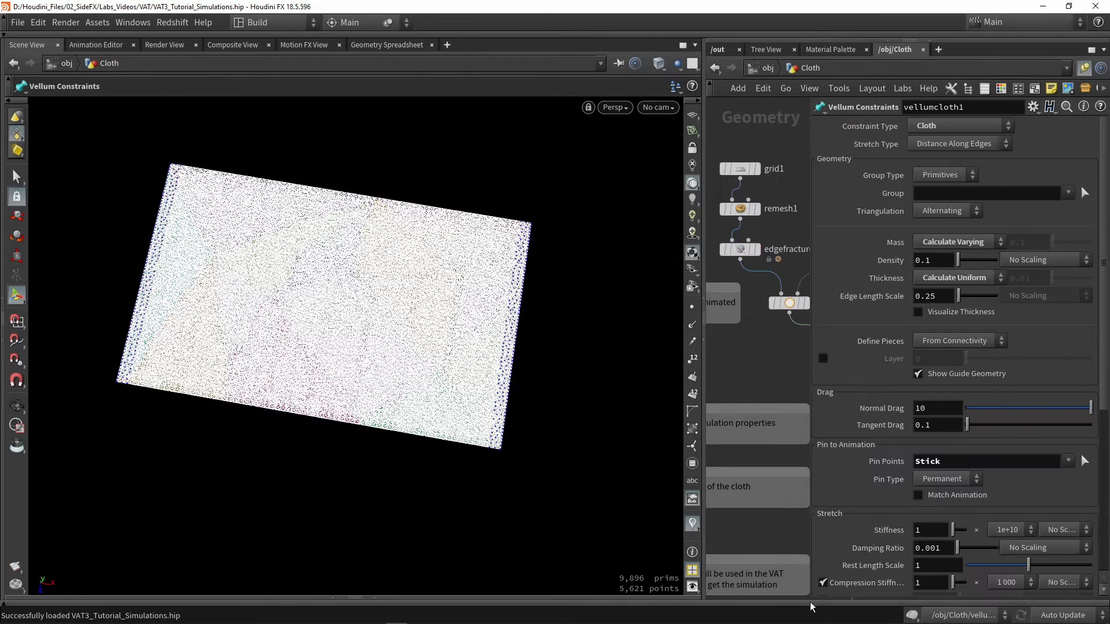
{"action": "left_click_drag", "start_coordinate": [810, 589], "coordinate": [738, 363]}
{"action": "scroll", "coordinate": [925, 464], "scroll_direction": "up", "scroll_amount": 5}
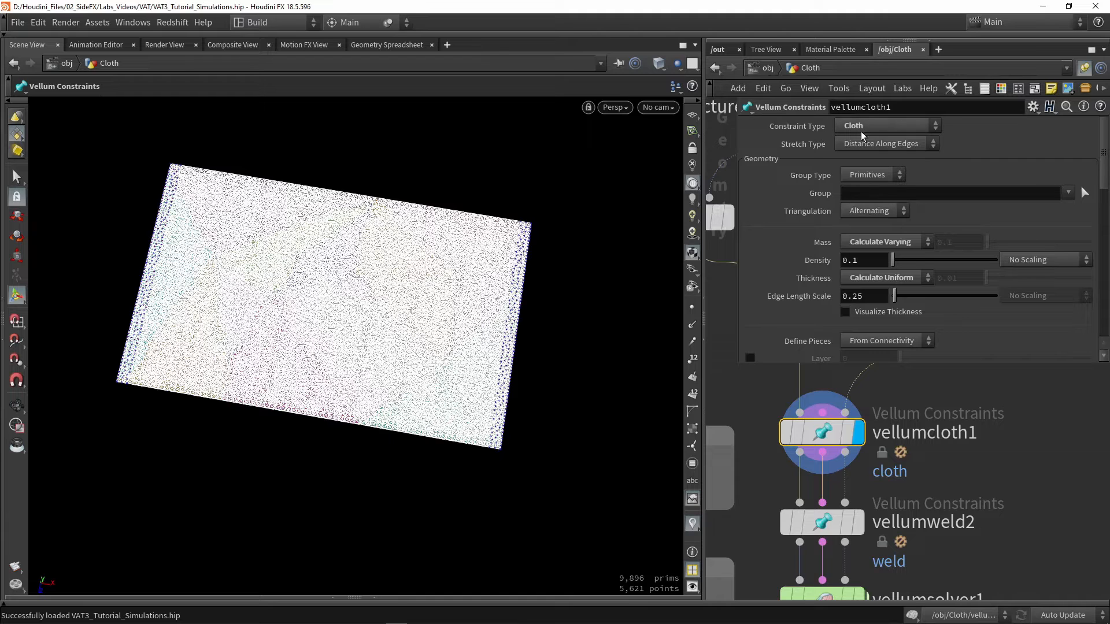
Review vellumcloth1's drag, pinning, stretch and bend settings, highlighting the Stick group used for its pin points.
{"action": "scroll", "coordinate": [803, 220], "scroll_direction": "down", "scroll_amount": 3}
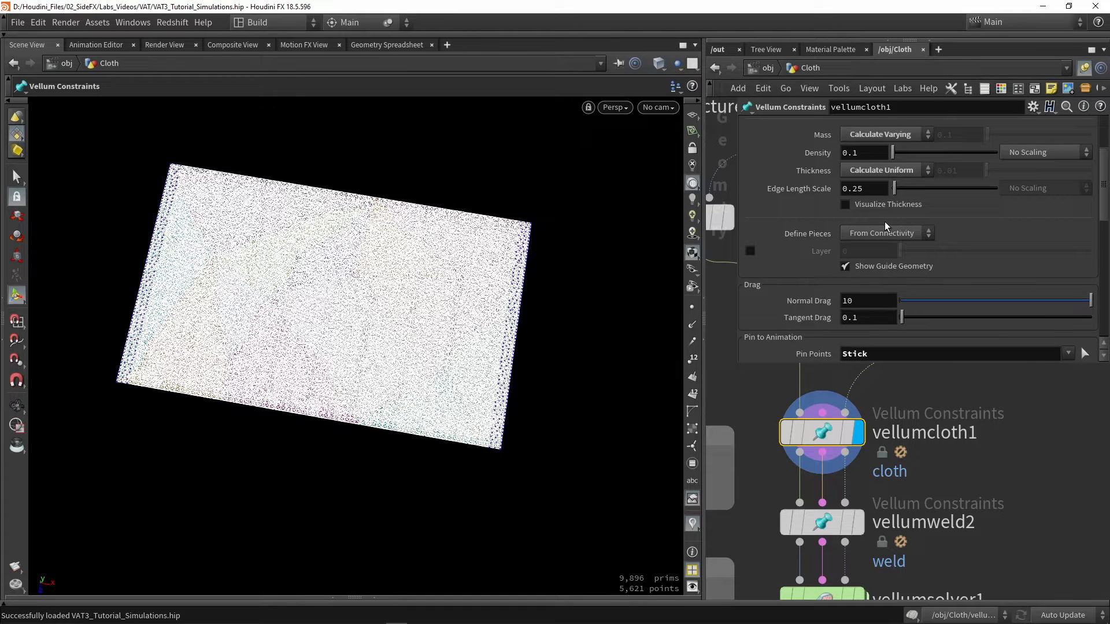
{"action": "scroll", "coordinate": [815, 222], "scroll_direction": "down", "scroll_amount": 2}
{"action": "scroll", "coordinate": [814, 217], "scroll_direction": "down", "scroll_amount": 4}
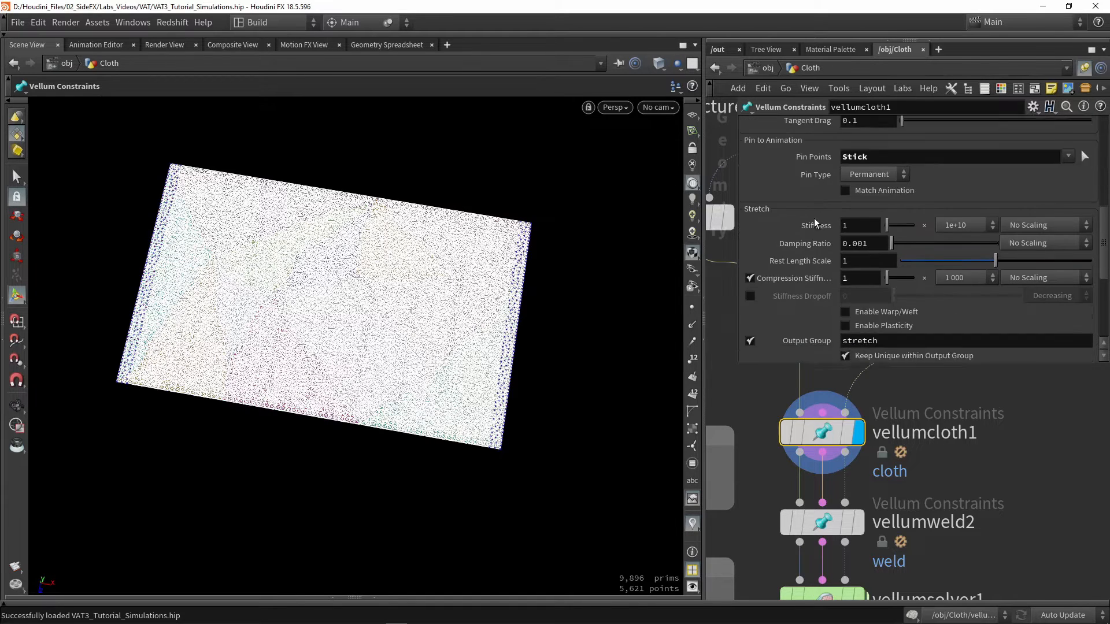
{"action": "scroll", "coordinate": [814, 217], "scroll_direction": "down", "scroll_amount": 4}
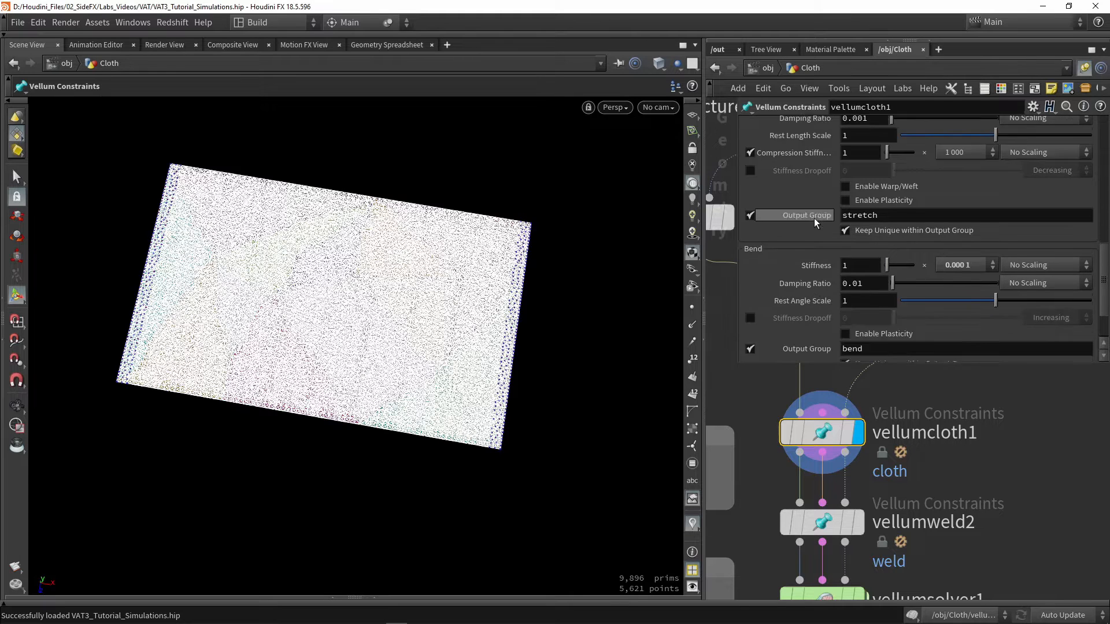
{"action": "scroll", "coordinate": [824, 282], "scroll_direction": "up", "scroll_amount": 7}
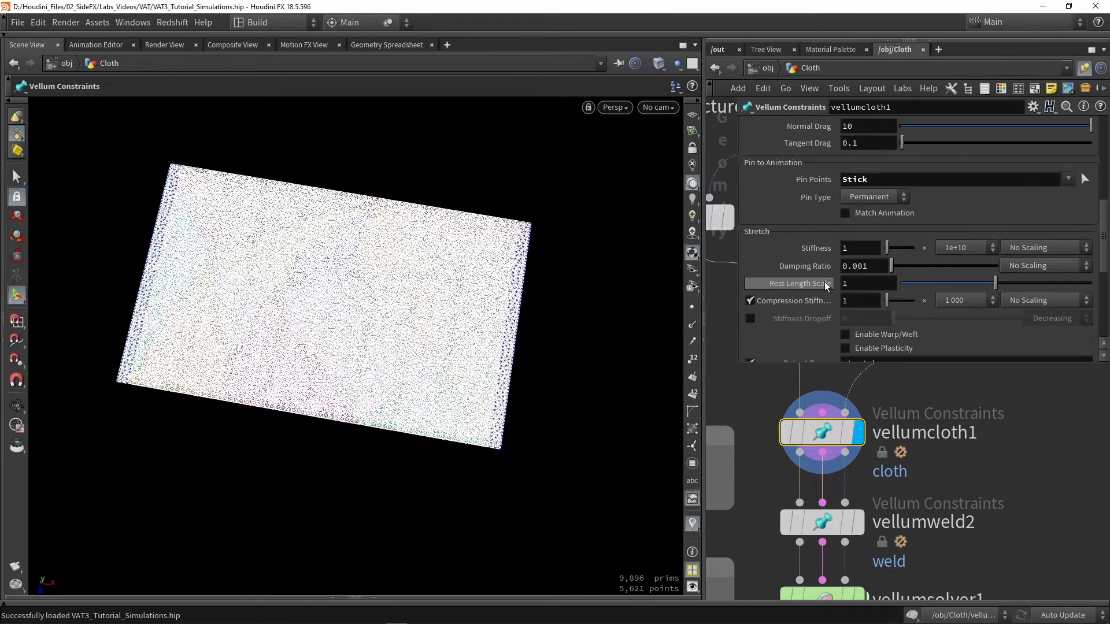
{"action": "double_click", "coordinate": [887, 254]}
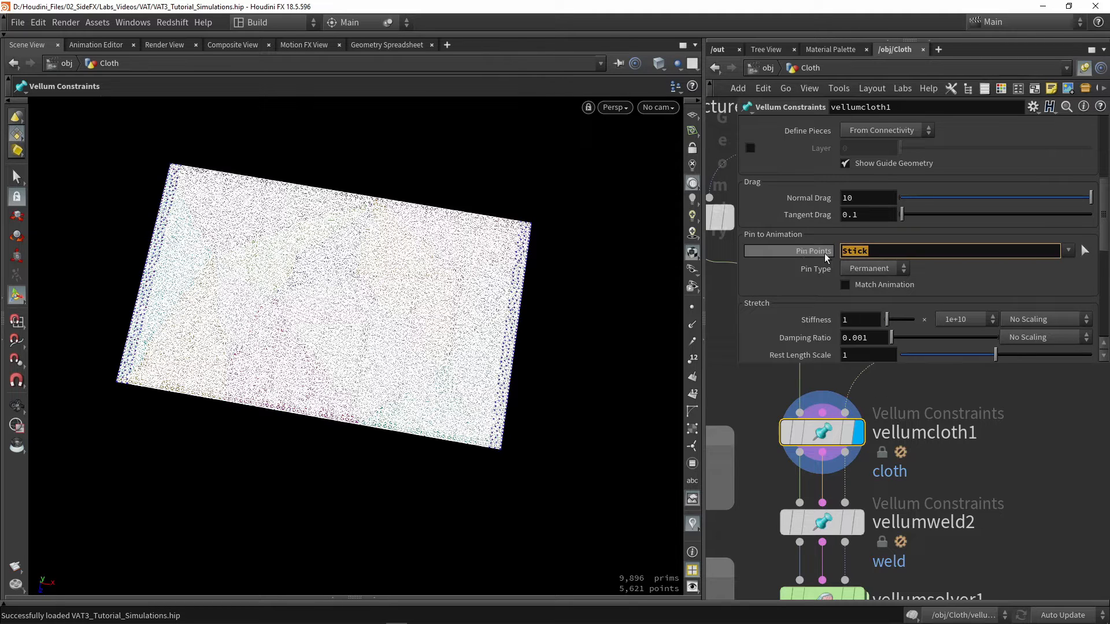
{"action": "left_click", "coordinate": [1012, 471]}
{"action": "scroll", "coordinate": [971, 461], "scroll_direction": "down", "scroll_amount": 2}
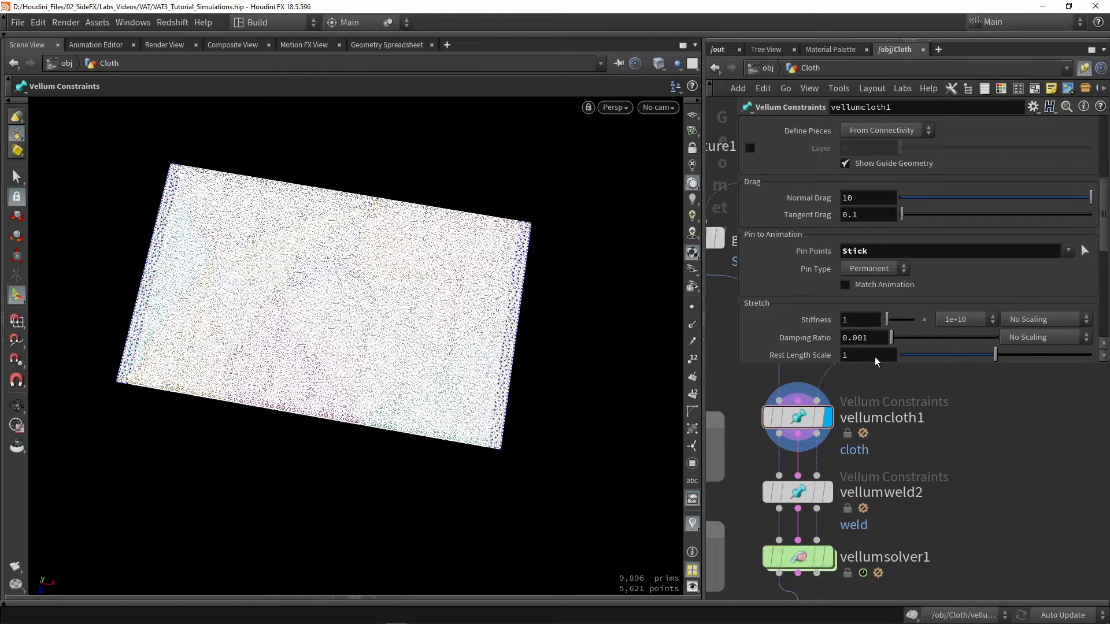
{"action": "left_click_drag", "start_coordinate": [872, 251], "coordinate": [828, 251]}
{"action": "left_click", "coordinate": [1019, 451]}
Select and display vellumweld2, reviewing its Weld Points constraint type and breaking threshold settings.
{"action": "left_click", "coordinate": [828, 492]}
{"action": "left_click", "coordinate": [801, 500]}
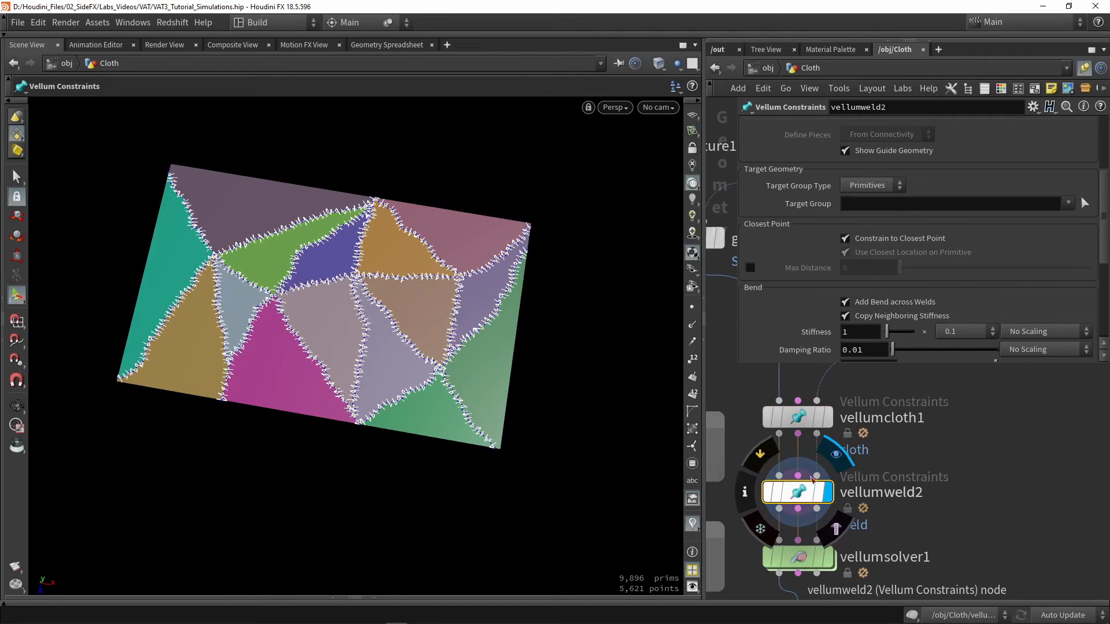
{"action": "scroll", "coordinate": [792, 149], "scroll_direction": "up", "scroll_amount": 5}
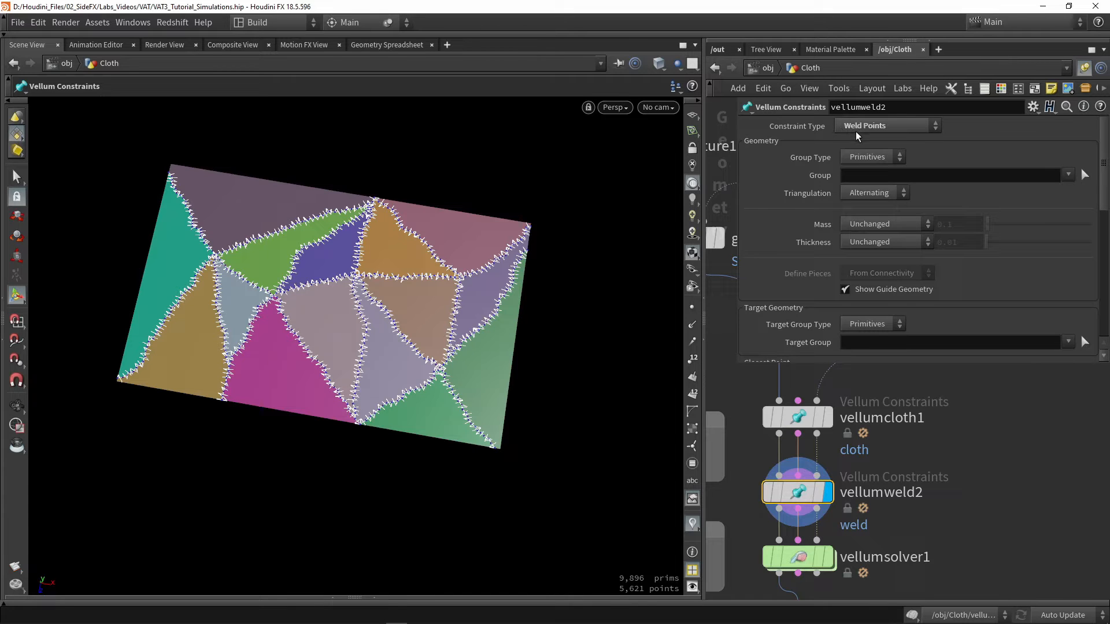
{"action": "scroll", "coordinate": [861, 232], "scroll_direction": "down", "scroll_amount": 10}
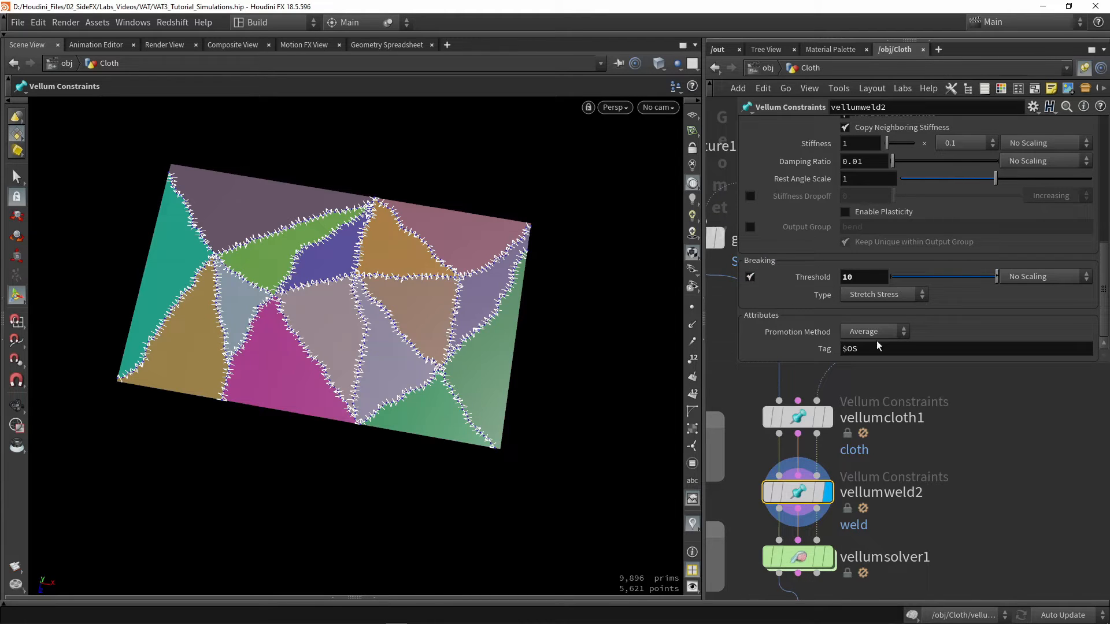
{"action": "left_click", "coordinate": [963, 497]}
Select and display the collision sphere2 node and scrub the timeline to frame 43 to view its movement.
{"action": "middle_click_drag", "start_coordinate": [962, 498], "coordinate": [938, 439]}
{"action": "scroll", "coordinate": [939, 439], "scroll_direction": "down", "scroll_amount": 2}
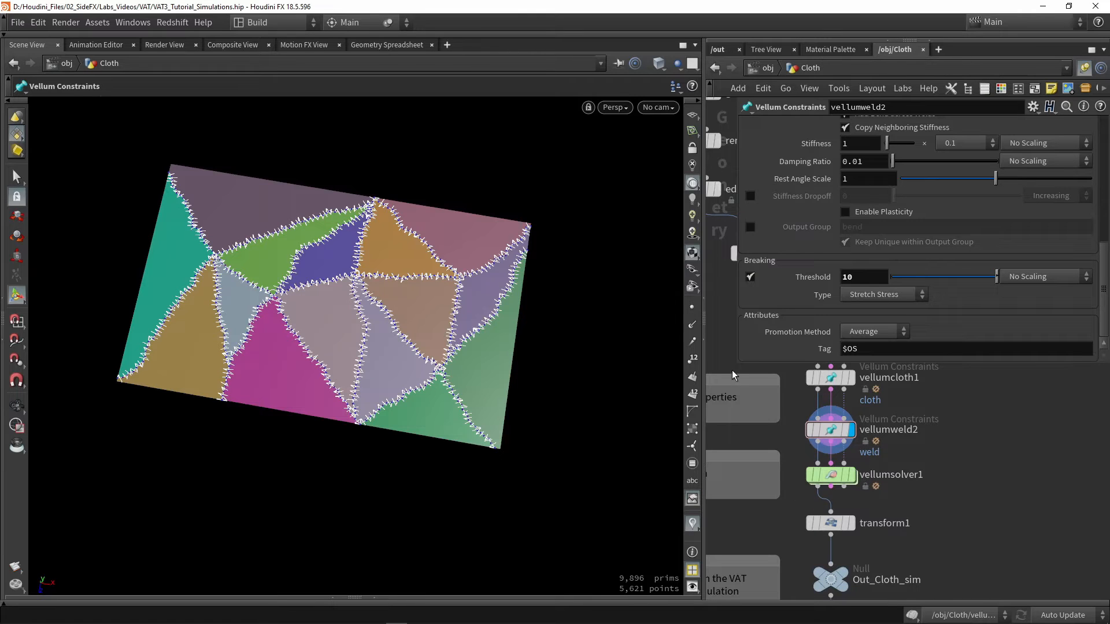
{"action": "left_click_drag", "start_coordinate": [737, 365], "coordinate": [712, 291]}
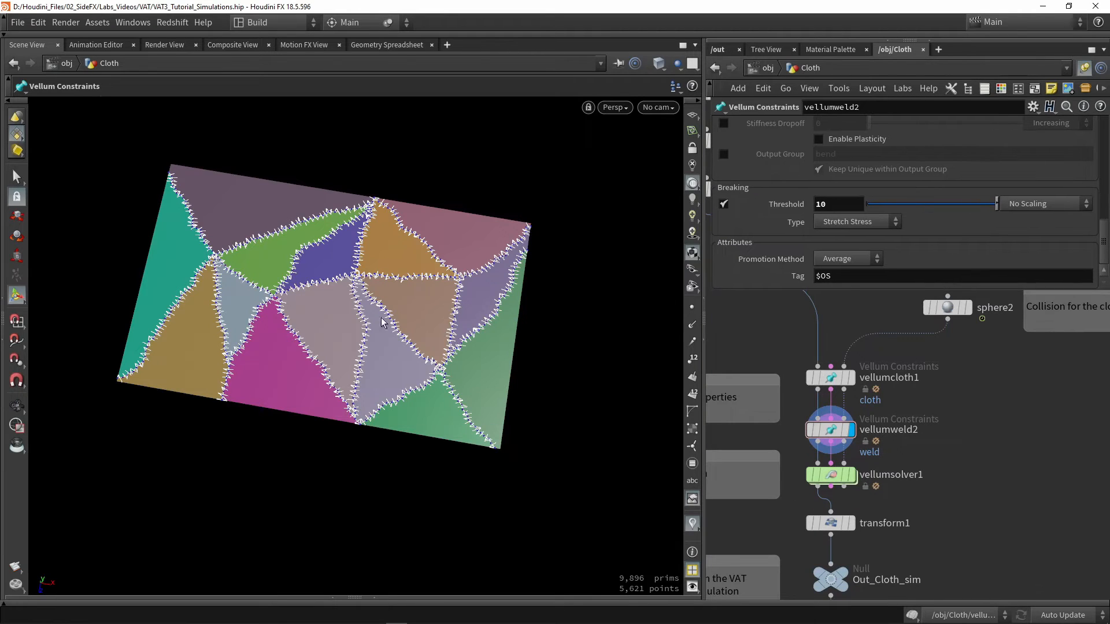
{"action": "middle_click_drag", "start_coordinate": [946, 374], "coordinate": [902, 466]}
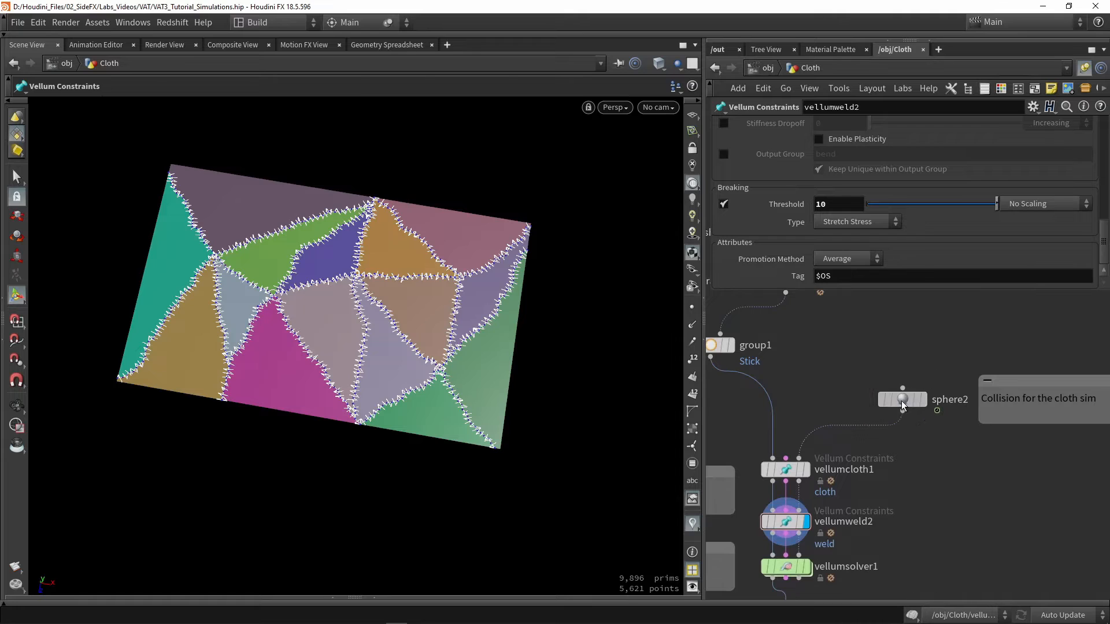
{"action": "left_click", "coordinate": [903, 405]}
{"action": "left_click", "coordinate": [924, 400]}
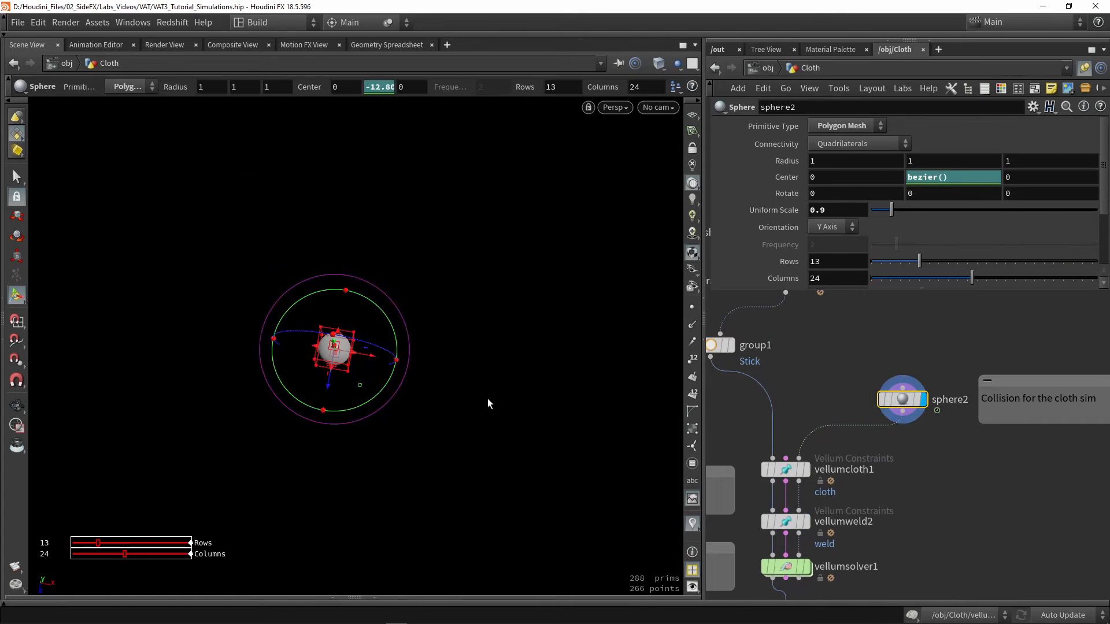
{"action": "left_click_drag", "start_coordinate": [477, 364], "coordinate": [411, 357], "text": "alt"}
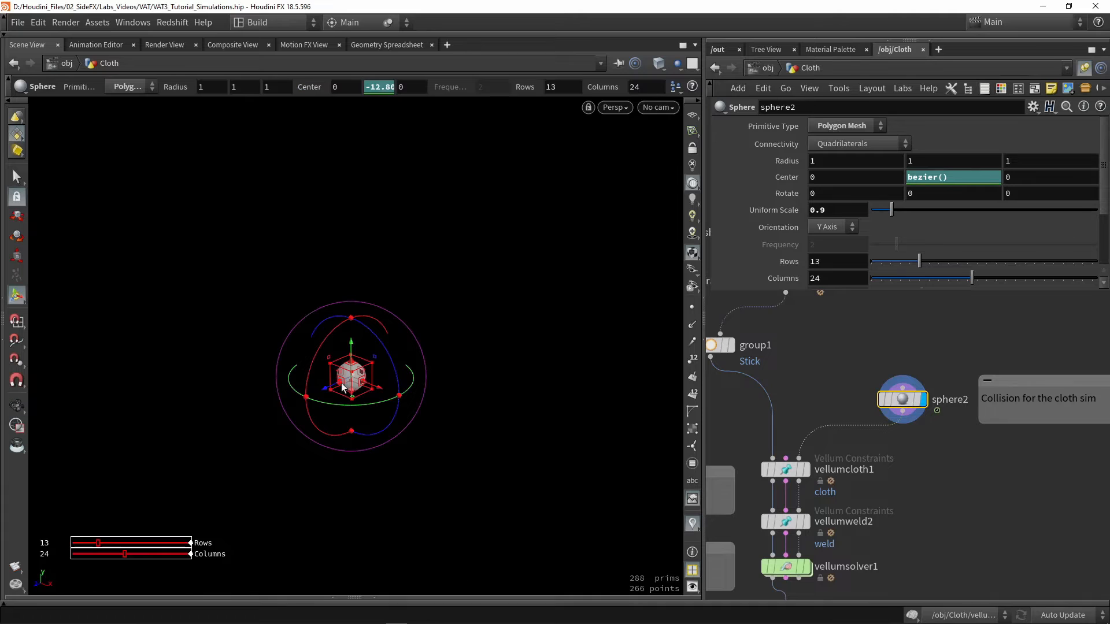
{"action": "left_click", "coordinate": [197, 605]}
{"action": "left_click_drag", "start_coordinate": [347, 574], "coordinate": [488, 574]}
Display vellumsolver1, play the cloth simulation from frame 1 and examine the tears around the sphere at frame 60.
{"action": "middle_click_drag", "start_coordinate": [887, 504], "coordinate": [880, 359]}
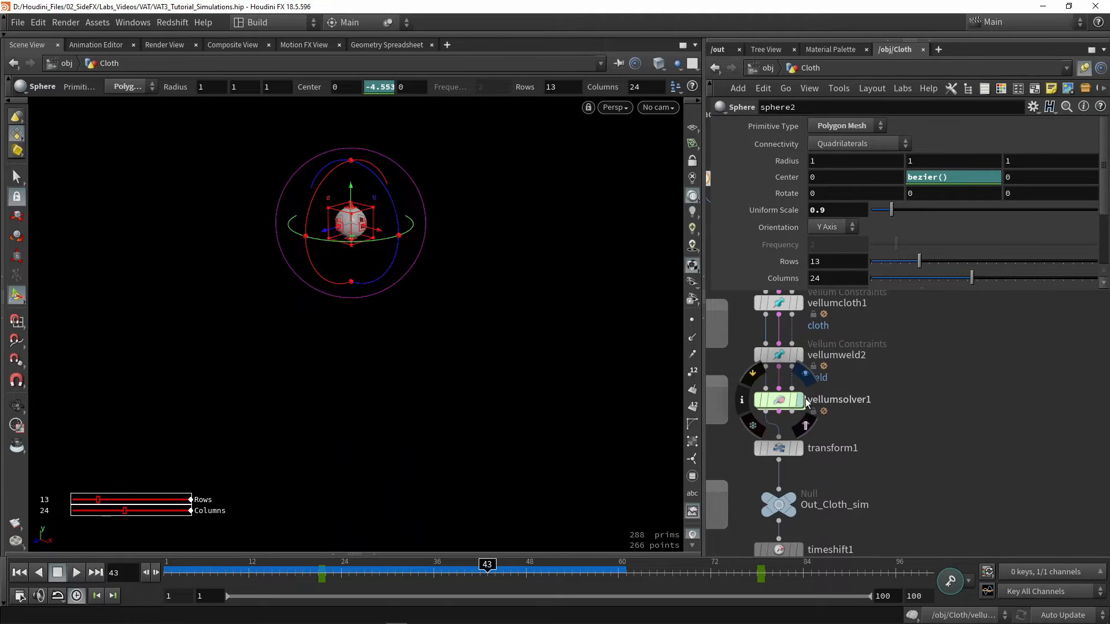
{"action": "left_click", "coordinate": [801, 399]}
{"action": "left_click", "coordinate": [783, 410]}
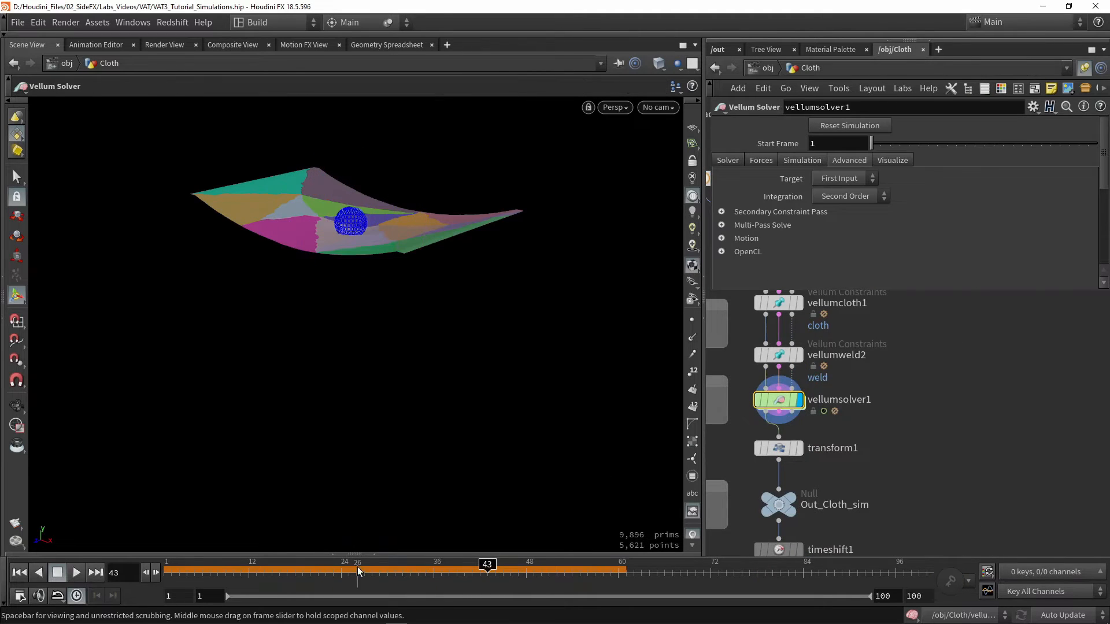
{"action": "left_click", "coordinate": [167, 572]}
{"action": "left_click", "coordinate": [75, 572]}
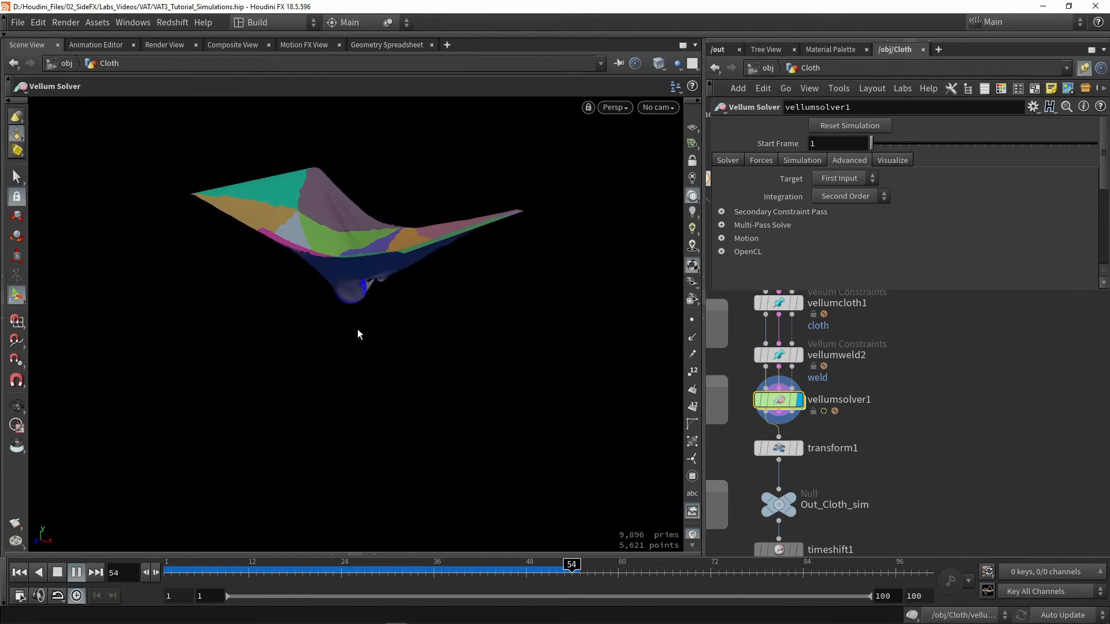
{"action": "key", "text": "Escape"}
{"action": "left_click_drag", "start_coordinate": [312, 427], "coordinate": [429, 341]}
{"action": "scroll", "coordinate": [480, 285], "scroll_direction": "up", "scroll_amount": 4}
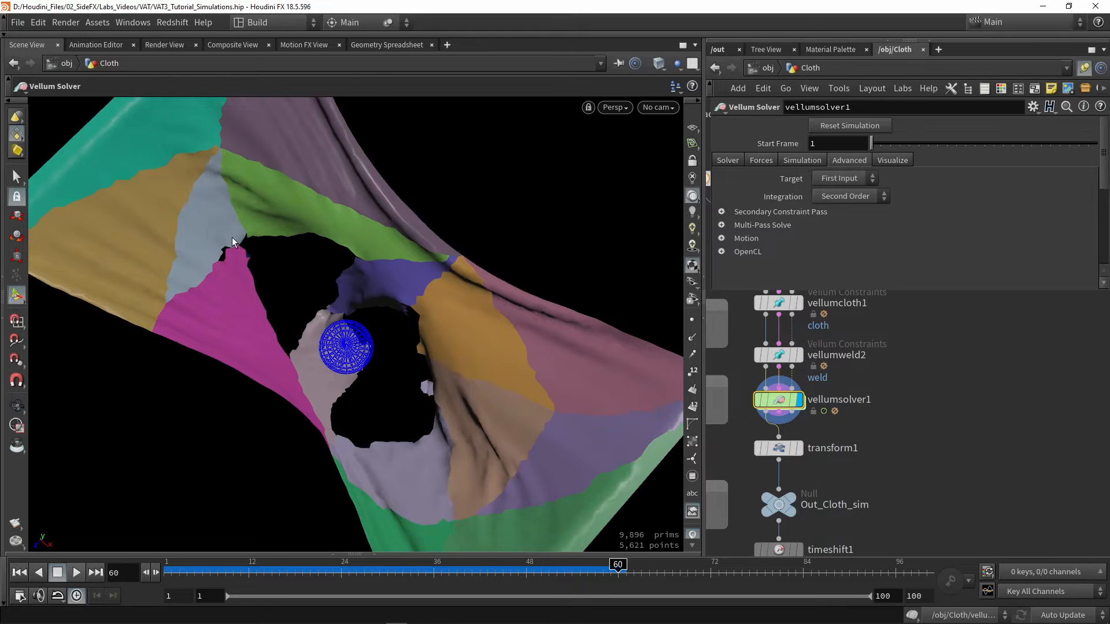
{"action": "left_click_drag", "start_coordinate": [340, 297], "coordinate": [394, 212]}
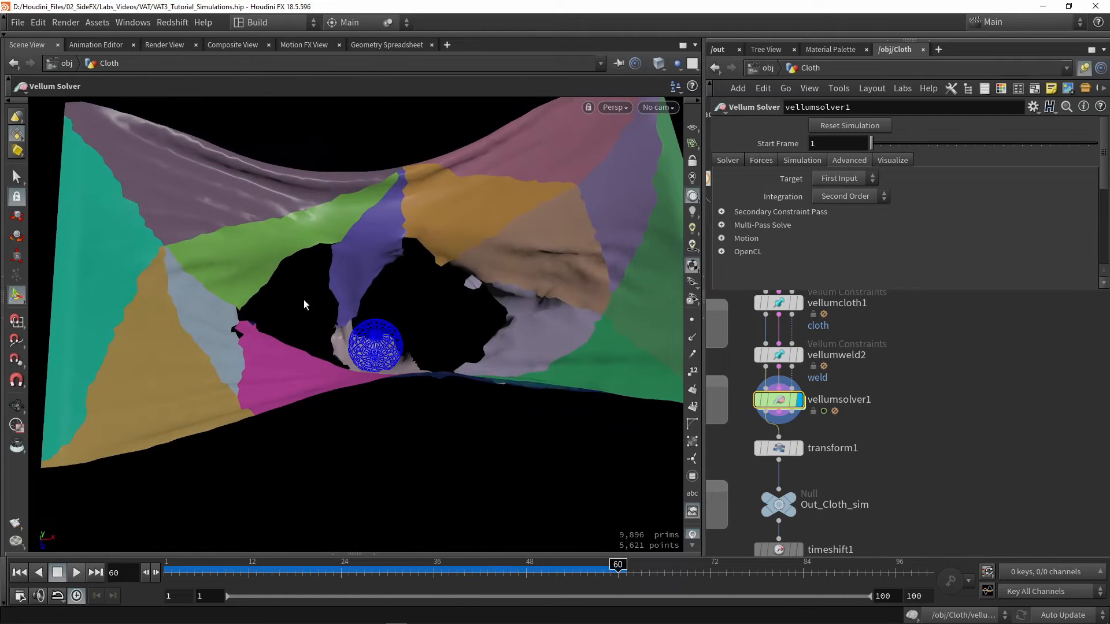
{"action": "left_click_drag", "start_coordinate": [303, 296], "coordinate": [374, 327], "text": "alt"}
{"action": "scroll", "coordinate": [855, 346], "scroll_direction": "down", "scroll_amount": 3}
Select edgefracture1 and highlight its Initial Pieces setting while the simulated cloth remains displayed.
{"action": "middle_click_drag", "start_coordinate": [854, 346], "coordinate": [928, 465]}
{"action": "scroll", "coordinate": [838, 369], "scroll_direction": "up", "scroll_amount": 3}
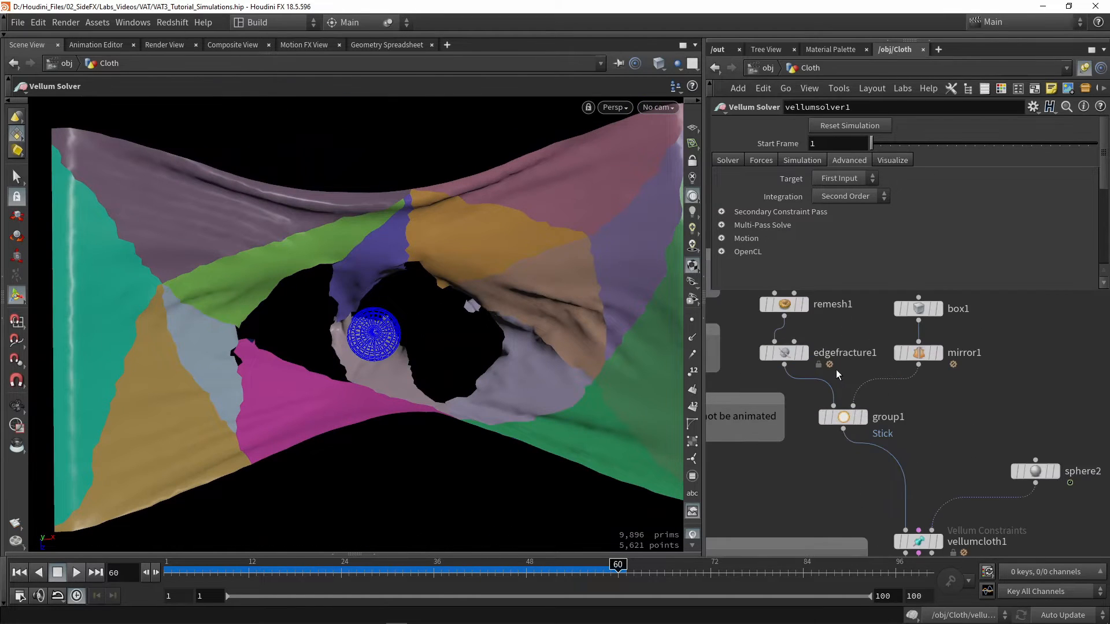
{"action": "left_click", "coordinate": [802, 353]}
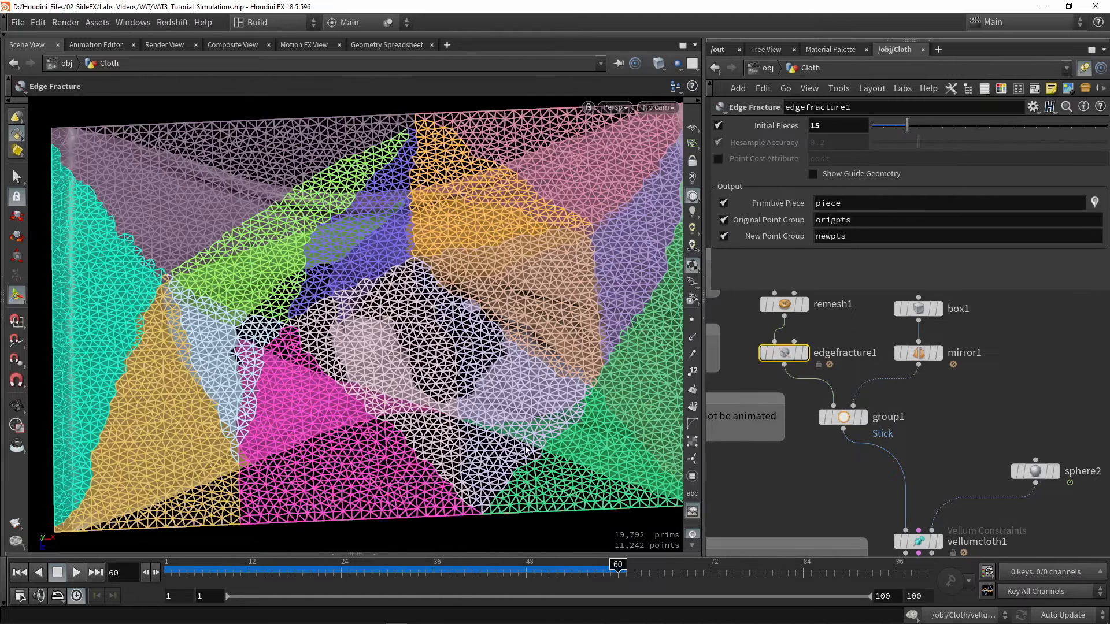
{"action": "left_click", "coordinate": [808, 477]}
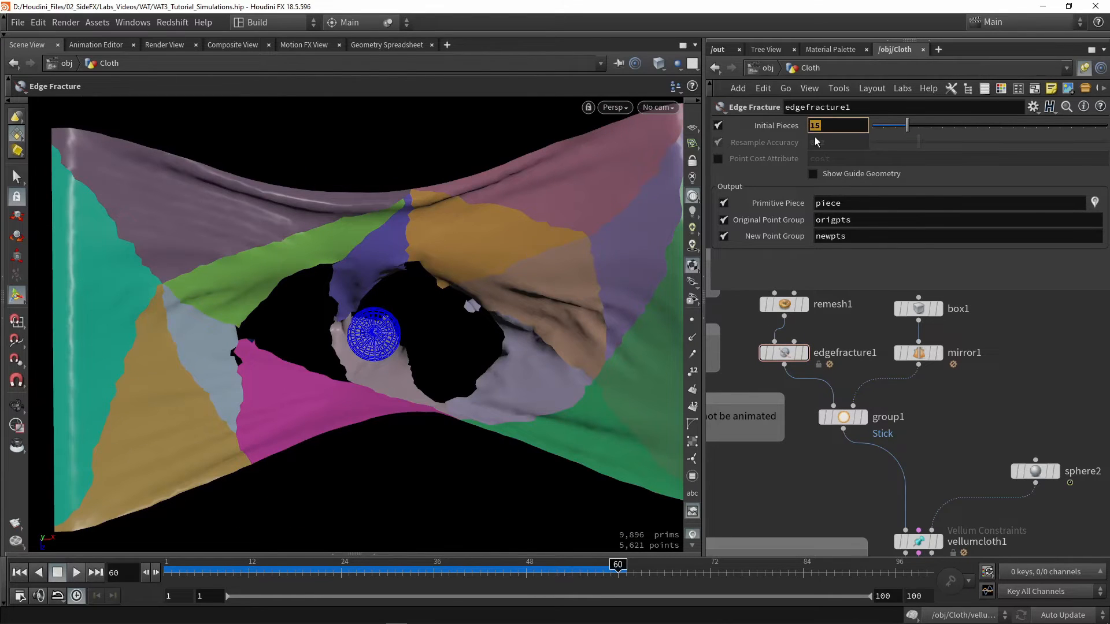
{"action": "scroll", "coordinate": [903, 396], "scroll_direction": "down", "scroll_amount": 3}
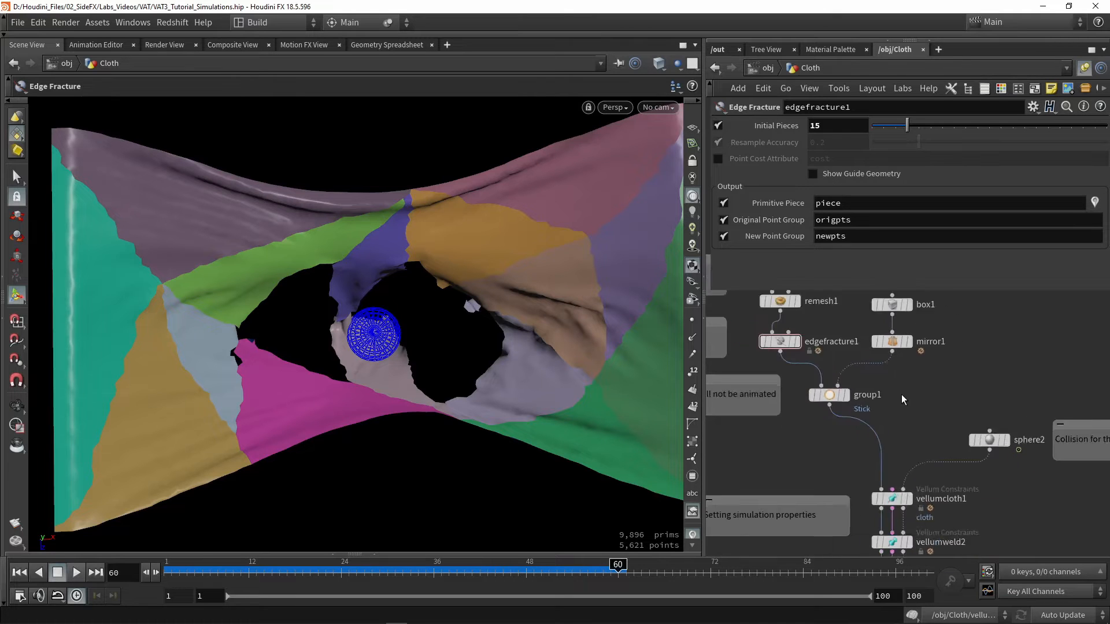
Select and display the Out_Cloth_sim null, narrowing the parameter overlay to reveal the node network.
{"action": "middle_click_drag", "start_coordinate": [988, 511], "coordinate": [913, 334]}
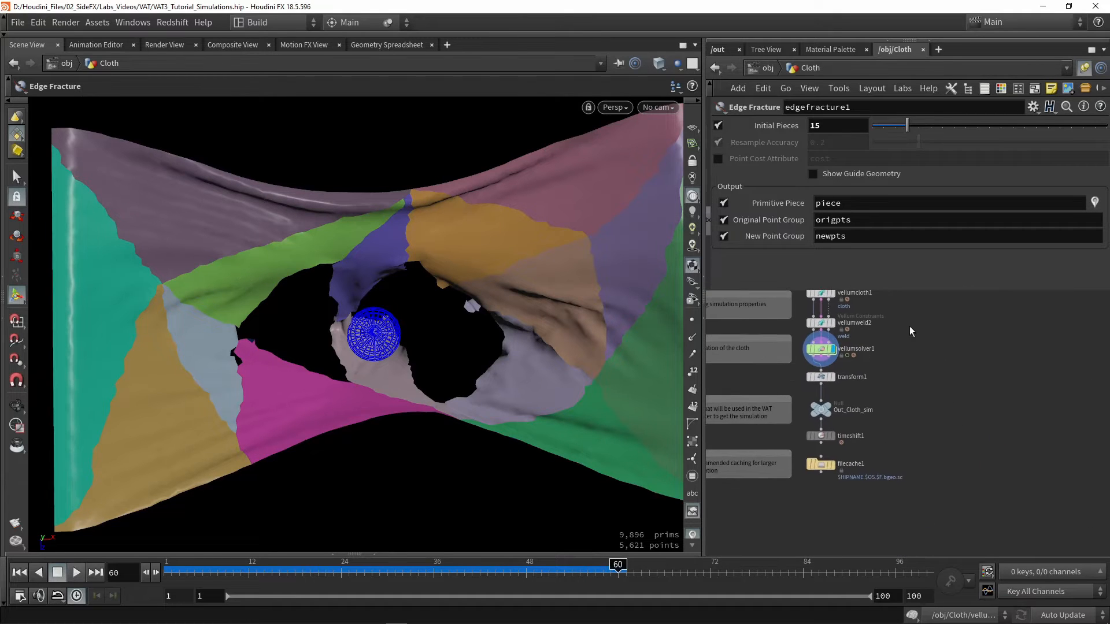
{"action": "key", "text": "Escape"}
{"action": "left_click_drag", "start_coordinate": [458, 325], "coordinate": [358, 323]}
{"action": "scroll", "coordinate": [842, 360], "scroll_direction": "up", "scroll_amount": 4}
{"action": "scroll", "coordinate": [908, 415], "scroll_direction": "down", "scroll_amount": 3}
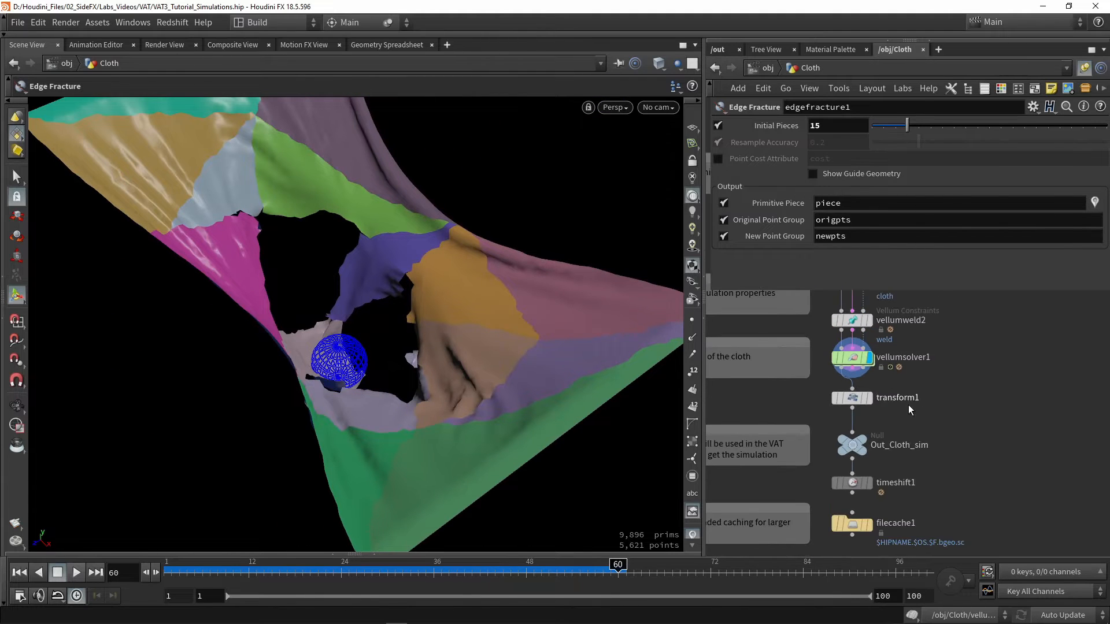
{"action": "left_click", "coordinate": [854, 449]}
{"action": "left_click_drag", "start_coordinate": [498, 401], "coordinate": [526, 318]}
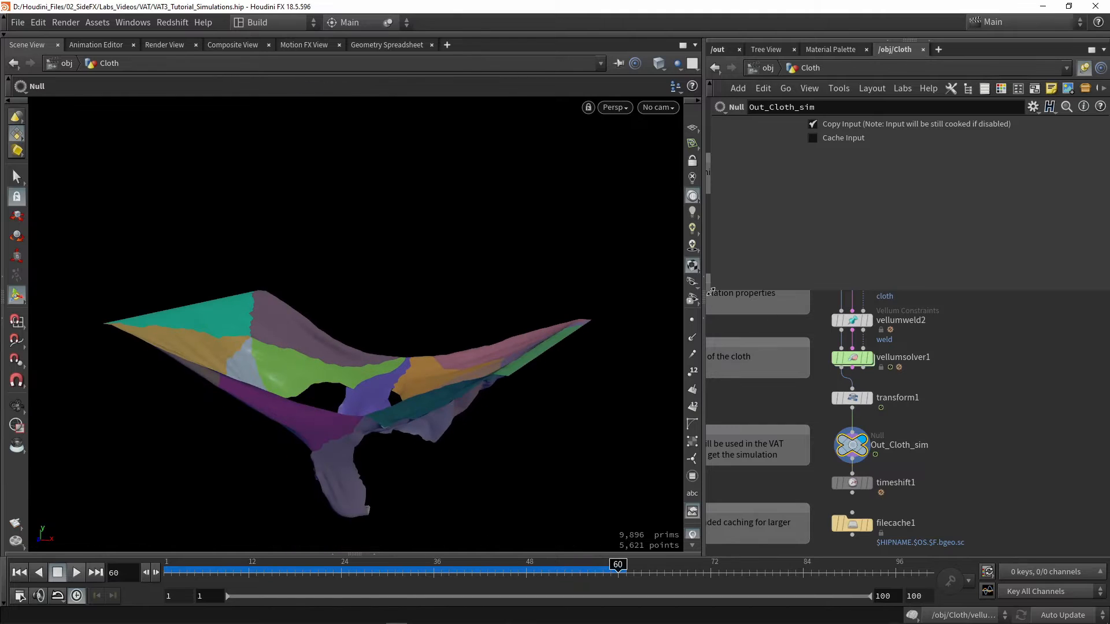
{"action": "scroll", "coordinate": [901, 355], "scroll_direction": "down", "scroll_amount": 3}
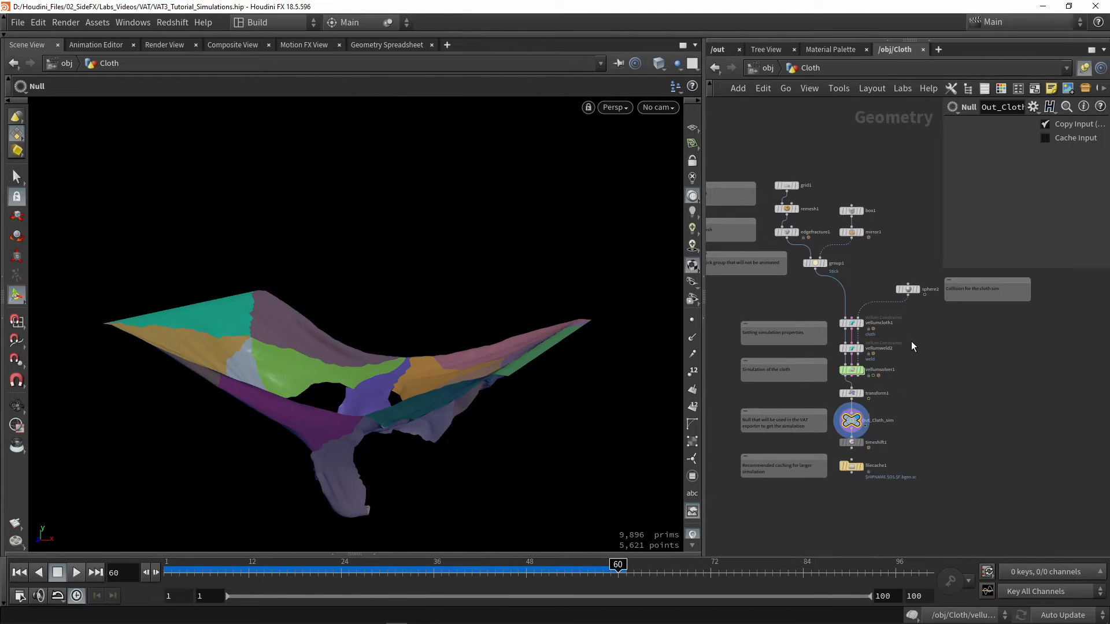
{"action": "middle_click_drag", "start_coordinate": [913, 346], "coordinate": [915, 359]}
{"action": "scroll", "coordinate": [904, 435], "scroll_direction": "up", "scroll_amount": 5}
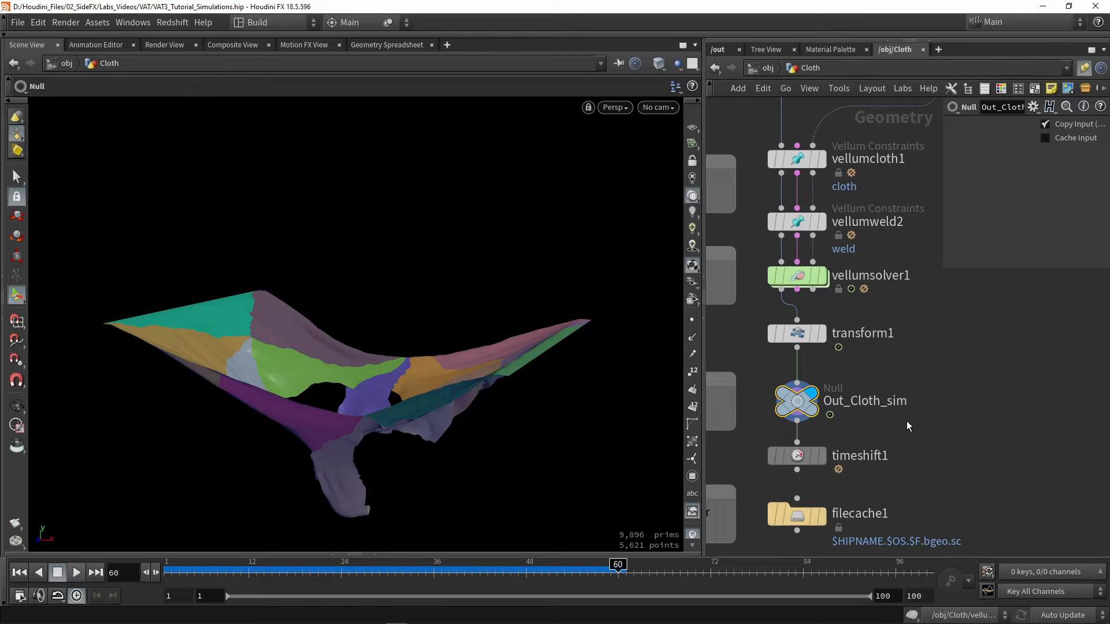
{"action": "left_click", "coordinate": [795, 404]}
Open the /out network, shrink the parameter overlay and bring the Cloth_Simulation export node into view.
{"action": "left_click", "coordinate": [719, 51]}
{"action": "left_click_drag", "start_coordinate": [760, 548], "coordinate": [839, 169]}
{"action": "middle_click_drag", "start_coordinate": [813, 221], "coordinate": [776, 315]}
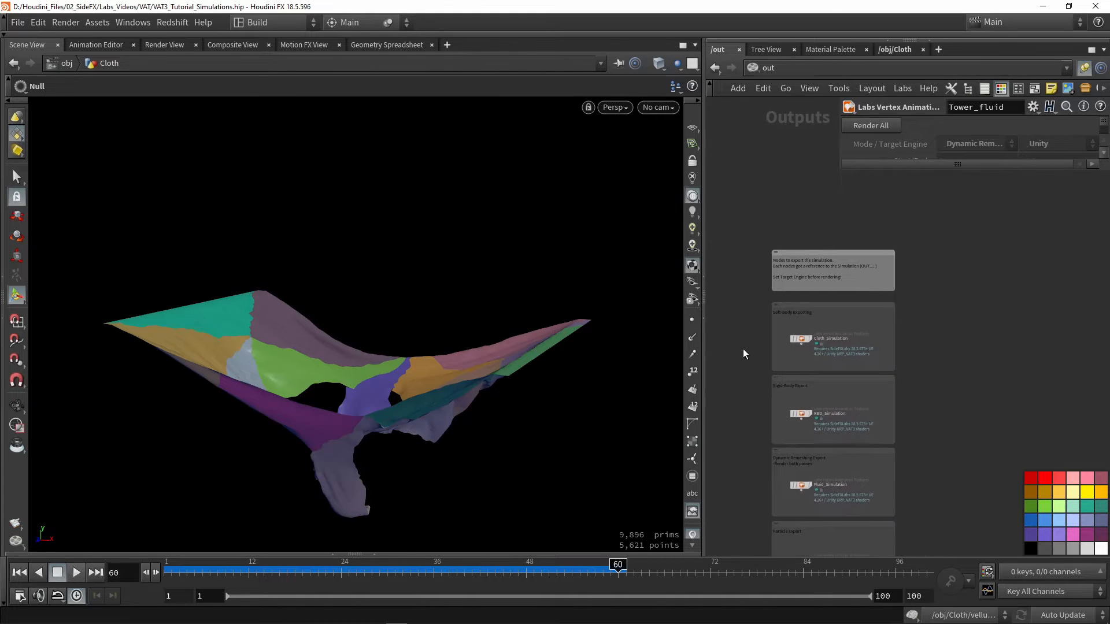
{"action": "scroll", "coordinate": [754, 348], "scroll_direction": "up", "scroll_amount": 4}
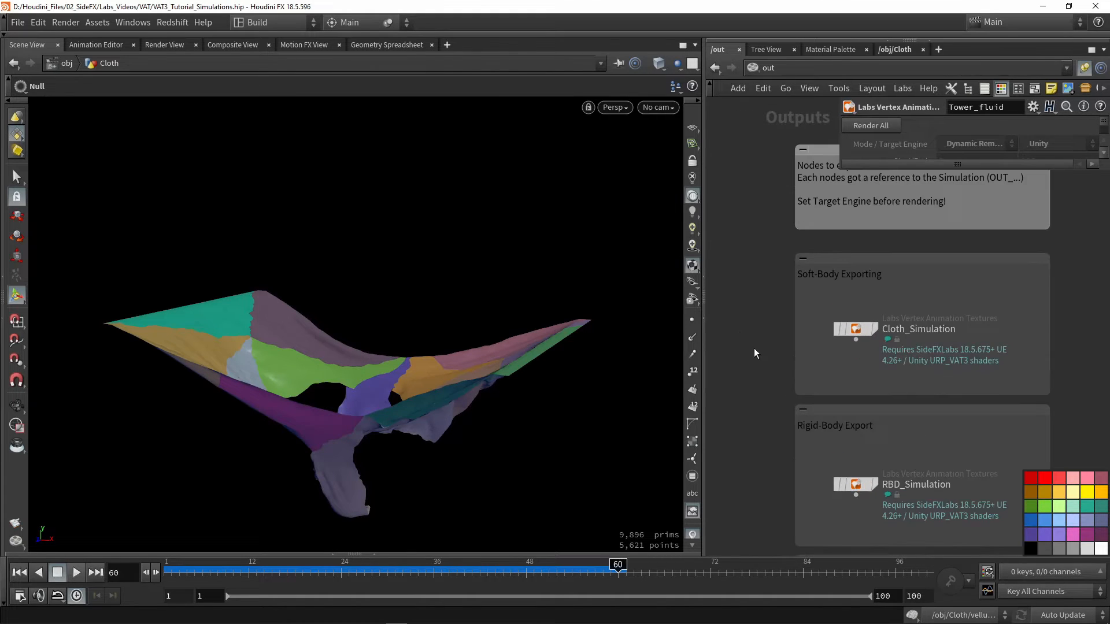
Switch the outputs network pane to the obj level, compare it with the Cloth network, and return it to out.
{"action": "left_click", "coordinate": [769, 68]}
{"action": "left_click", "coordinate": [793, 131]}
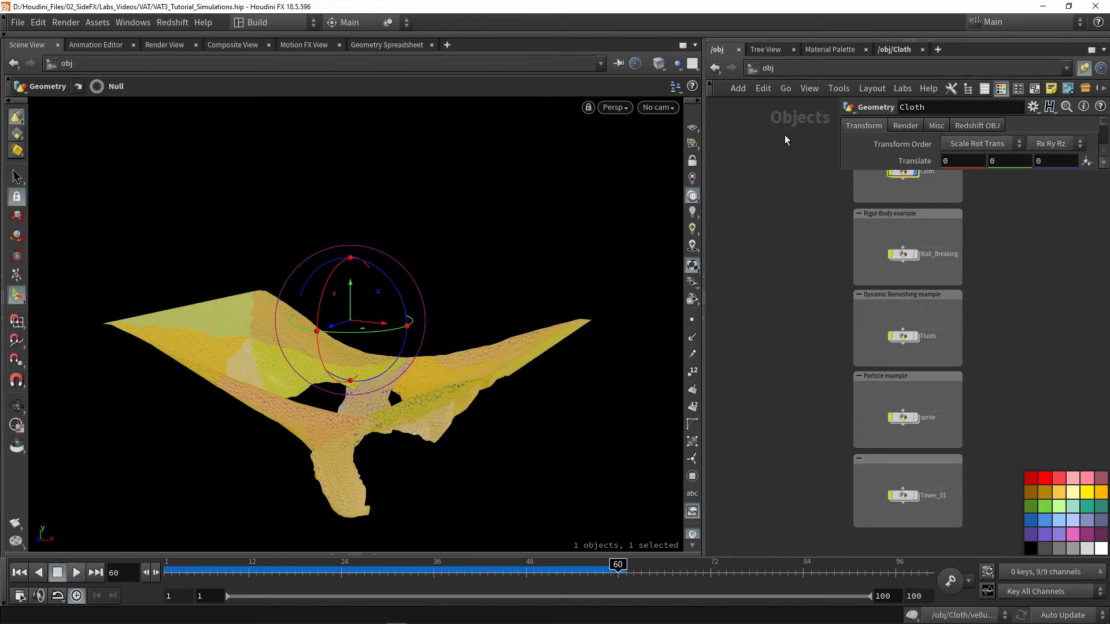
{"action": "left_click", "coordinate": [884, 49]}
{"action": "left_click", "coordinate": [723, 51]}
{"action": "left_click", "coordinate": [765, 67]}
{"action": "left_click", "coordinate": [806, 148]}
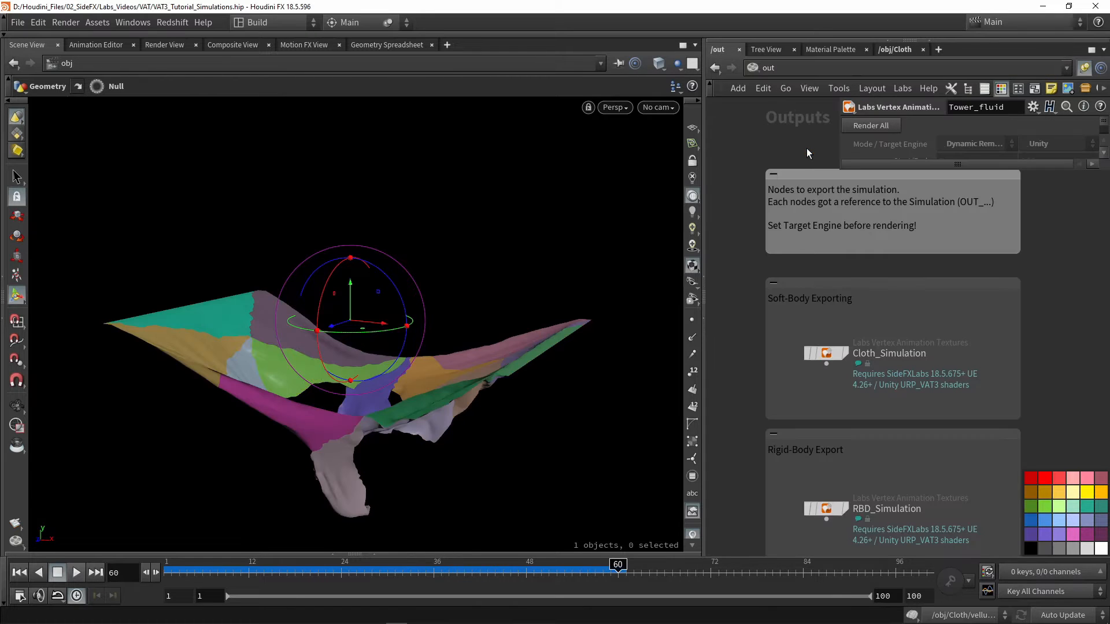
Add a Labs Vertex Animation Textures node beside the Soft-Body Exporting box in the out network.
{"action": "middle_click_drag", "start_coordinate": [764, 308], "coordinate": [736, 298]}
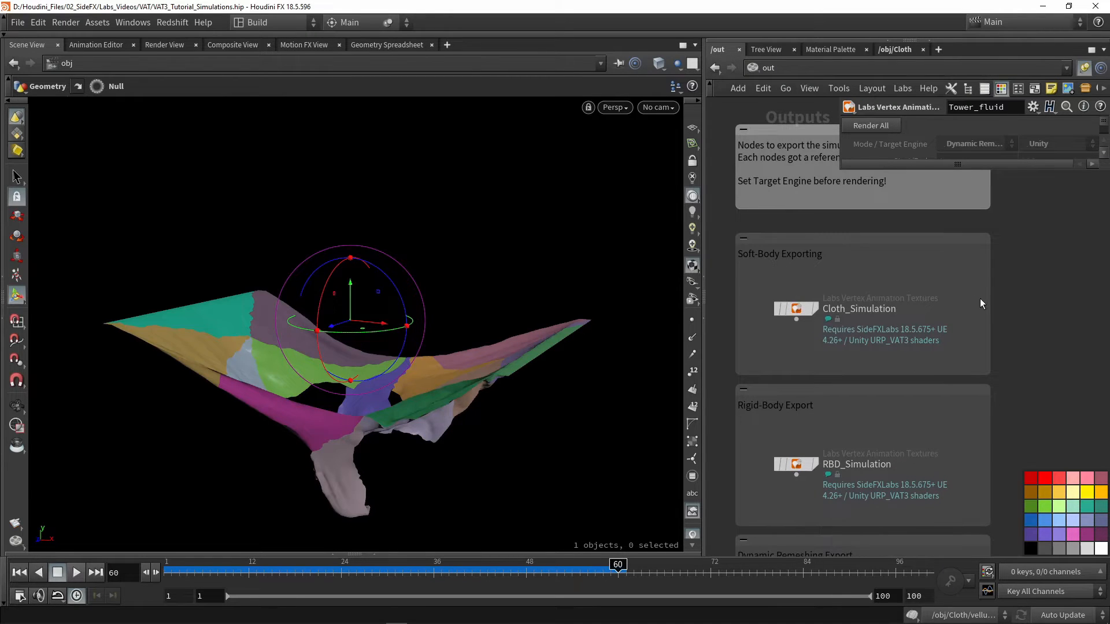
{"action": "scroll", "coordinate": [977, 300], "scroll_direction": "down", "scroll_amount": 3}
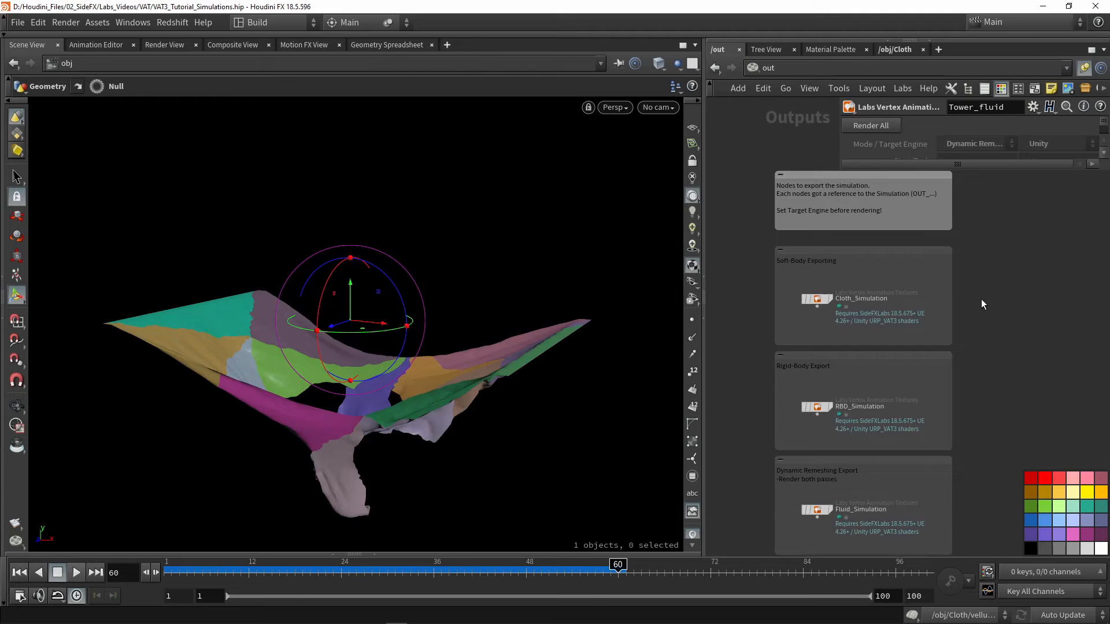
{"action": "key", "text": "Tab"}
{"action": "type", "text": "va"}
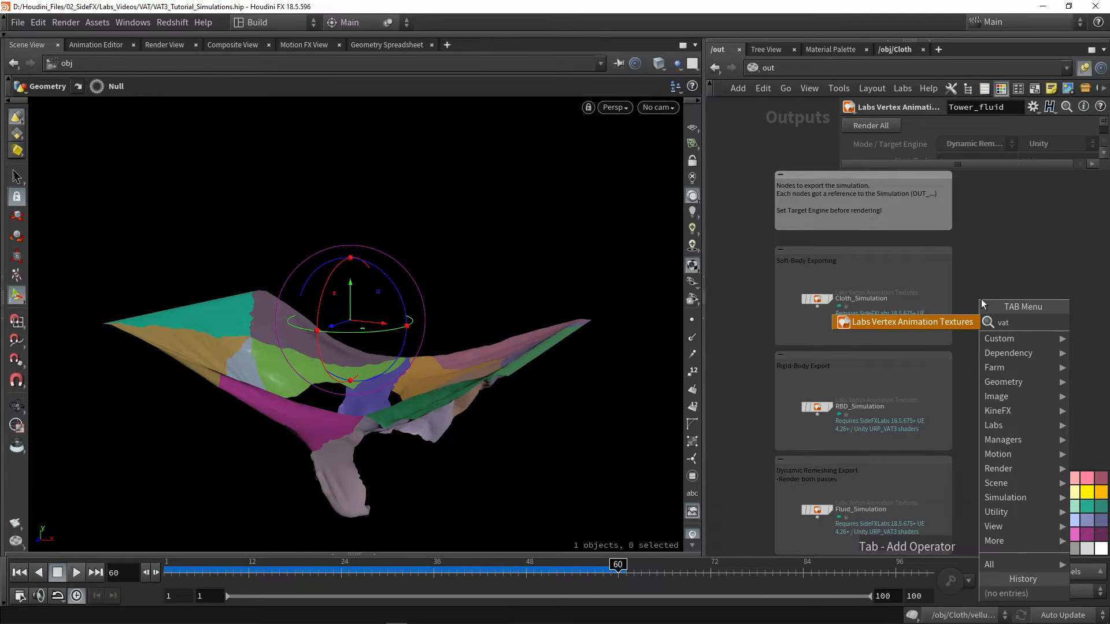
{"action": "left_click", "coordinate": [912, 322]}
{"action": "left_click", "coordinate": [1009, 313]}
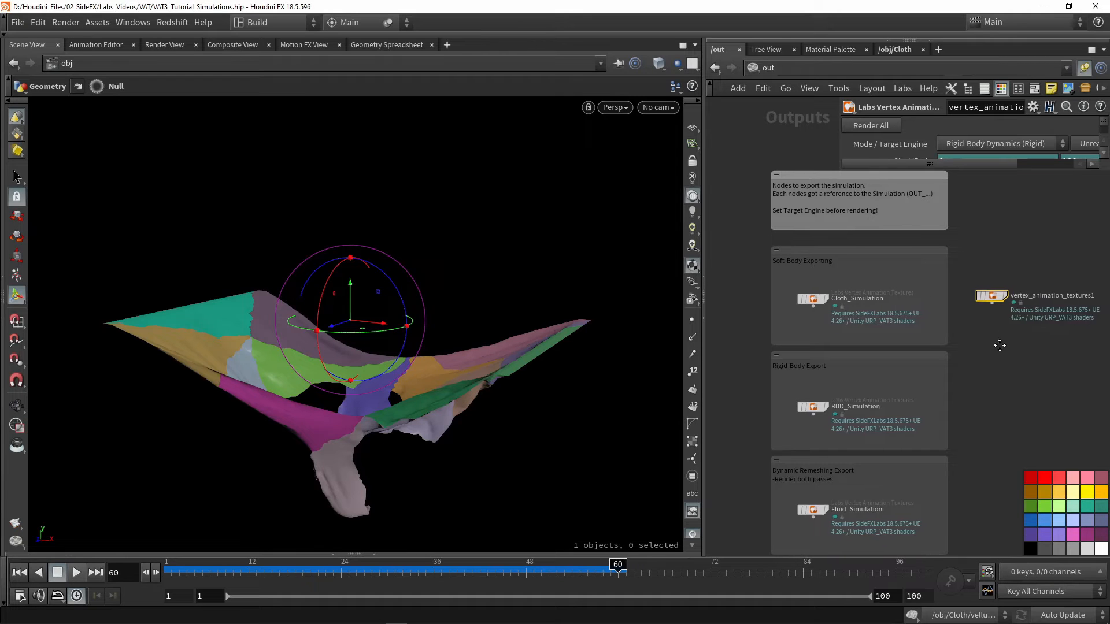
Enlarge the new export node's parameter overlay and set its mode to Soft-Body Deformation (Soft) with Unity as target engine.
{"action": "middle_click_drag", "start_coordinate": [1004, 324], "coordinate": [846, 326]}
{"action": "left_click_drag", "start_coordinate": [845, 171], "coordinate": [711, 279]}
{"action": "scroll", "coordinate": [838, 346], "scroll_direction": "up", "scroll_amount": 3}
{"action": "middle_click_drag", "start_coordinate": [839, 346], "coordinate": [803, 485]}
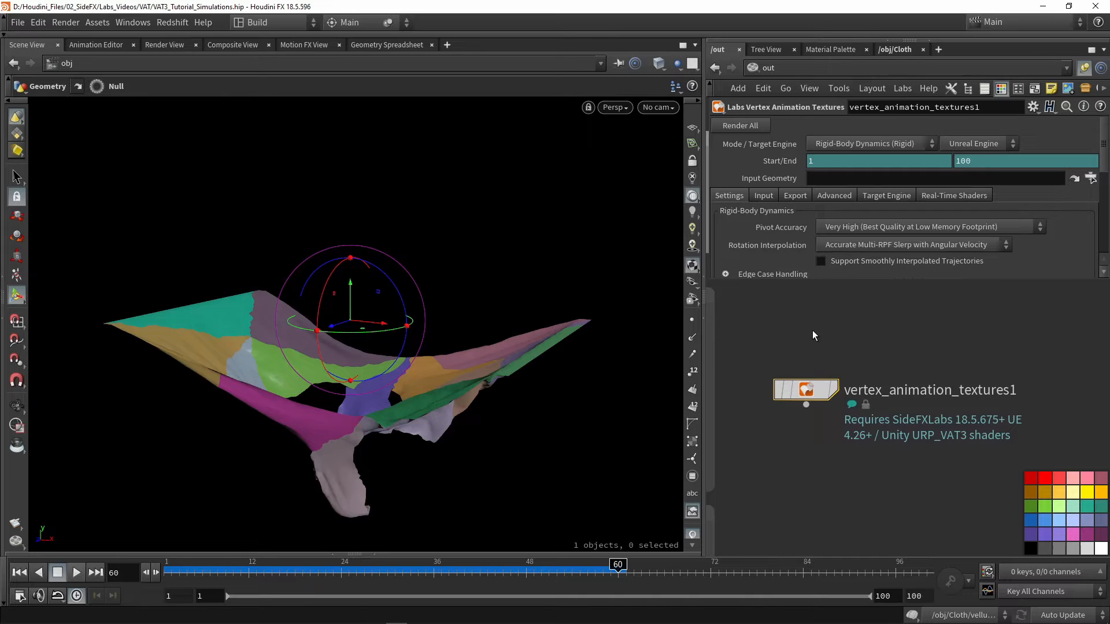
{"action": "left_click", "coordinate": [870, 143]}
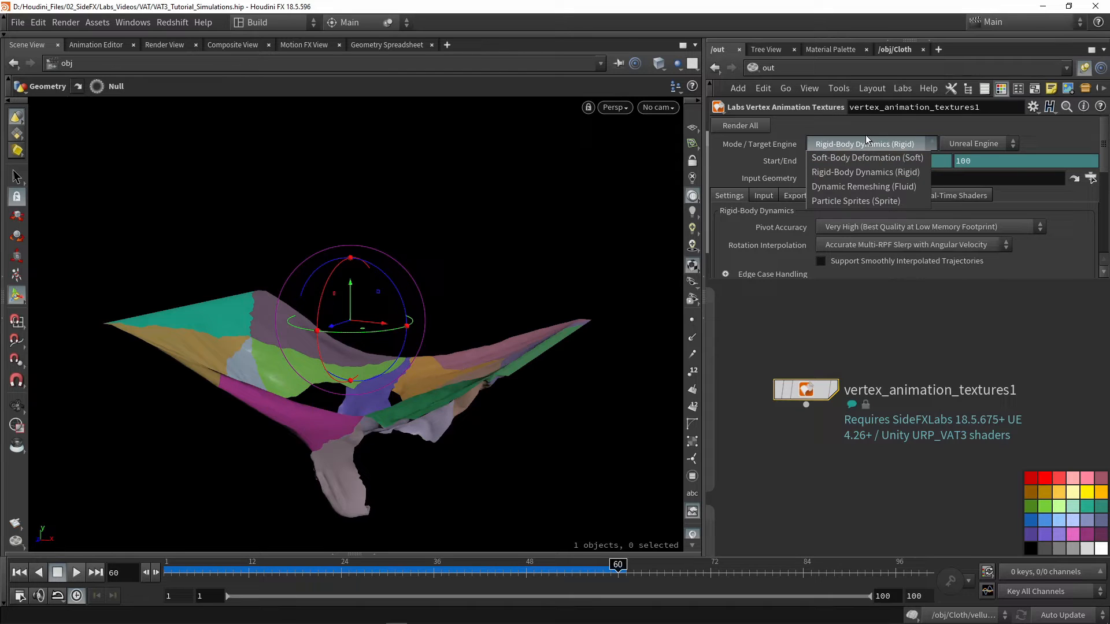
{"action": "left_click", "coordinate": [832, 161]}
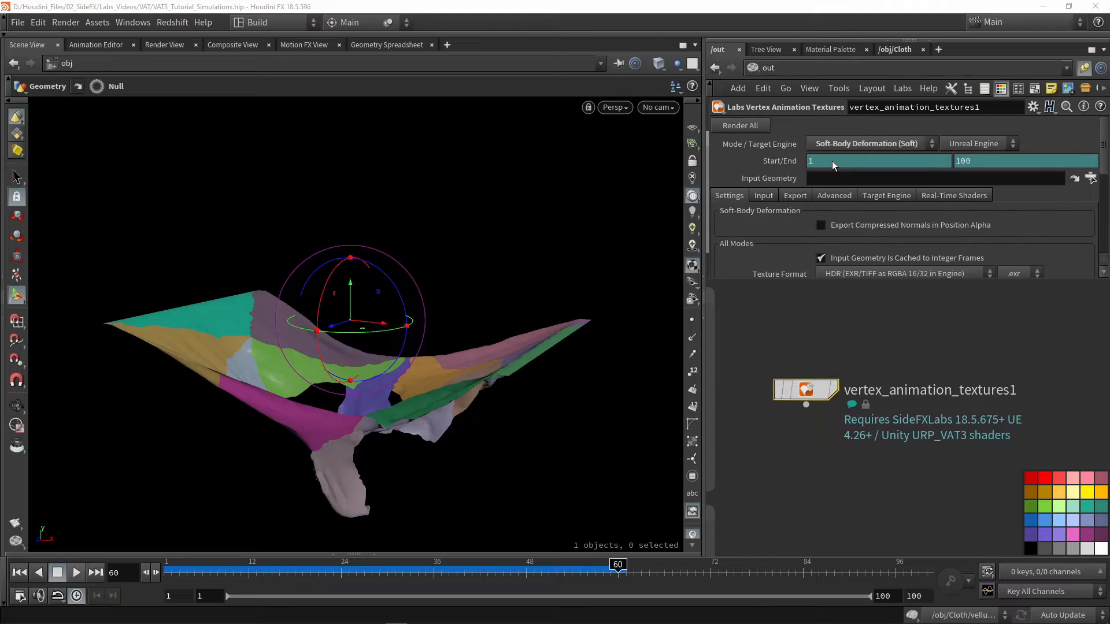
{"action": "left_click", "coordinate": [962, 142]}
{"action": "left_click", "coordinate": [963, 169]}
{"action": "left_click", "coordinate": [982, 163]}
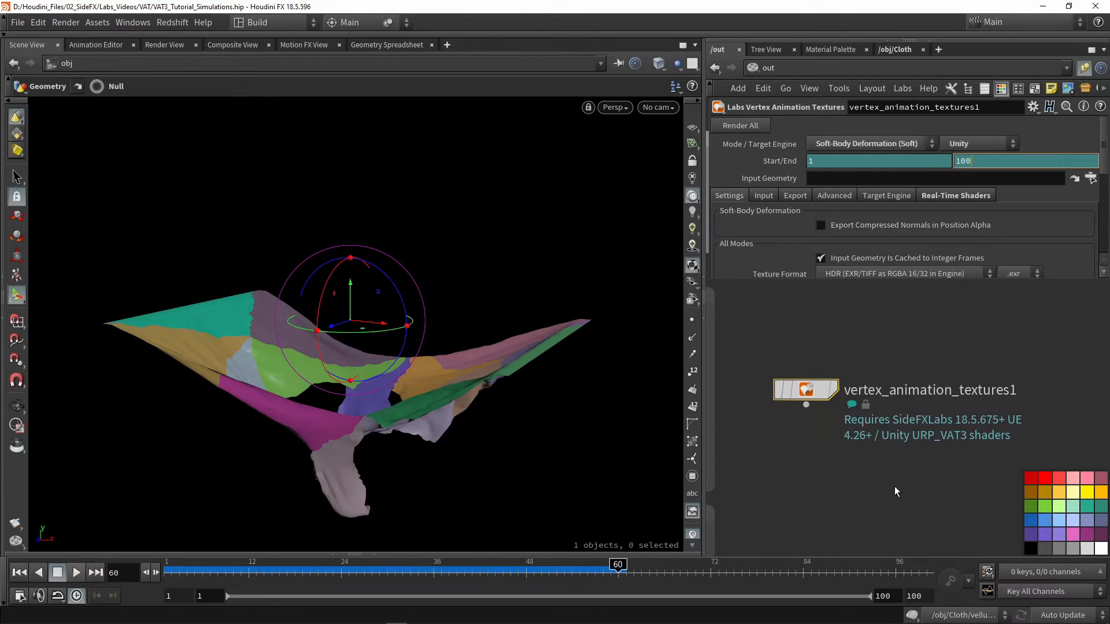
{"action": "left_click", "coordinate": [902, 597]}
{"action": "left_click", "coordinate": [898, 333]}
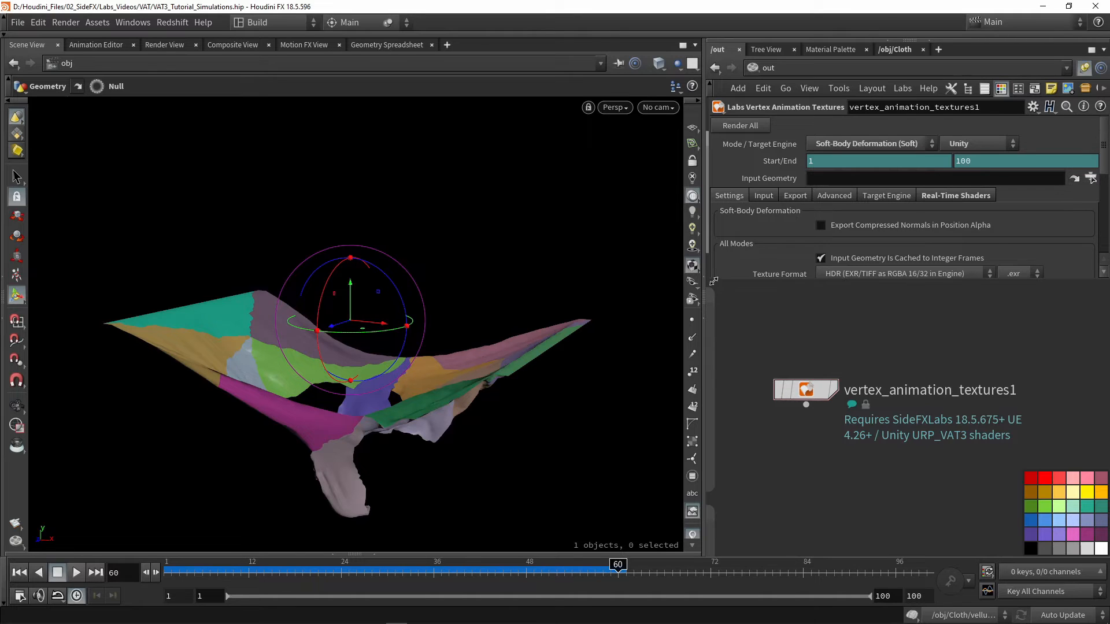
Make the overlay taller and choose /obj/Cloth/Out_Cloth_sim as the export node's Input Geometry.
{"action": "left_click_drag", "start_coordinate": [713, 280], "coordinate": [713, 321]}
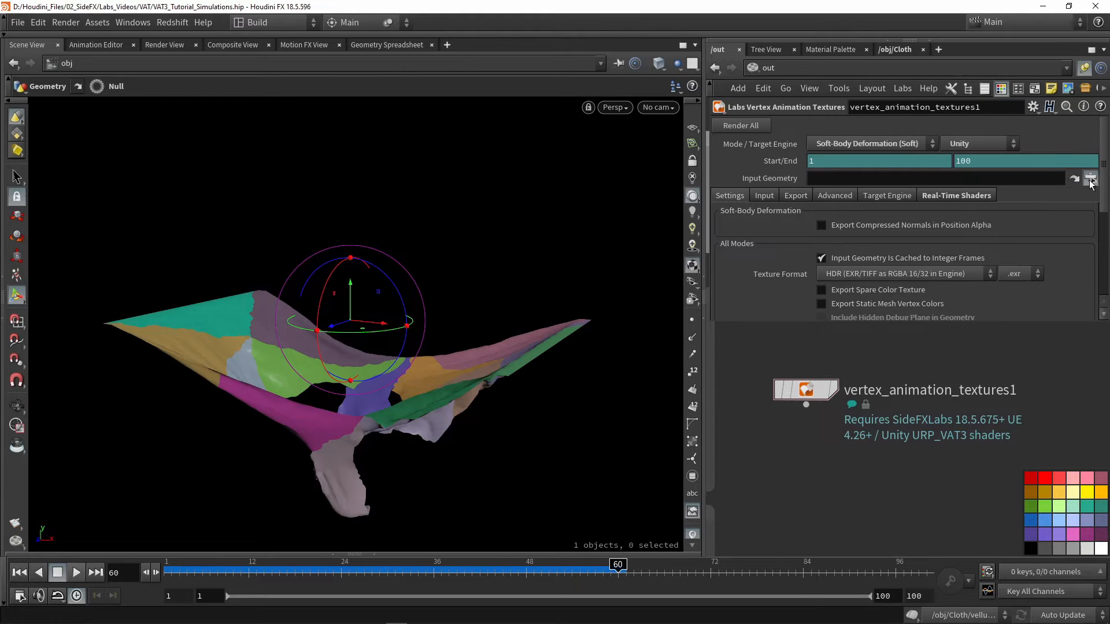
{"action": "left_click", "coordinate": [1091, 178]}
{"action": "left_click", "coordinate": [944, 88]}
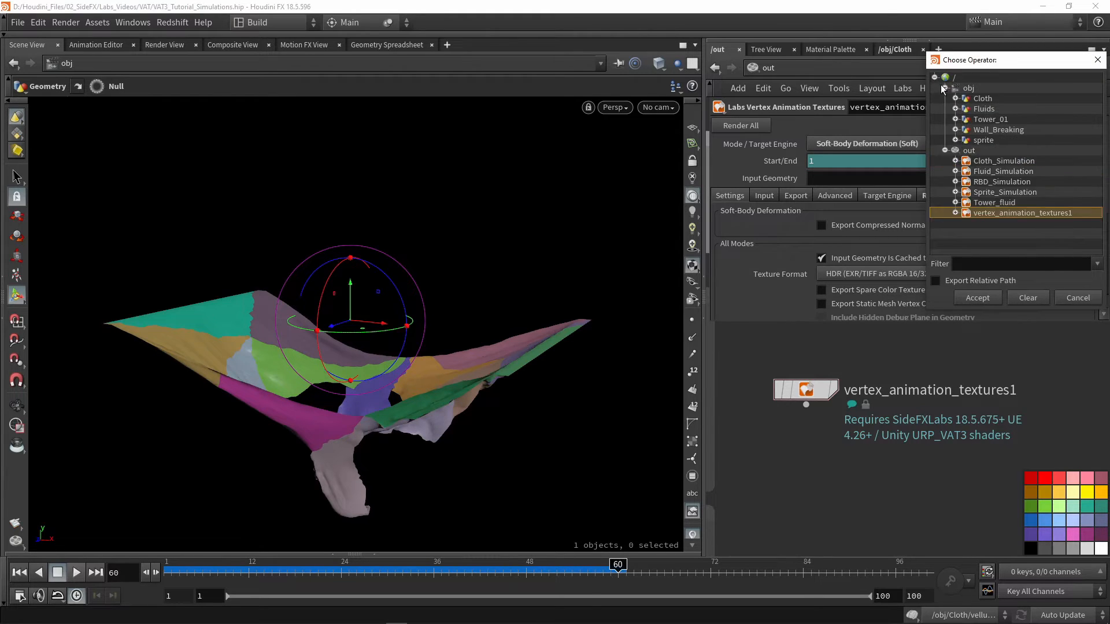
{"action": "double_click", "coordinate": [979, 100]}
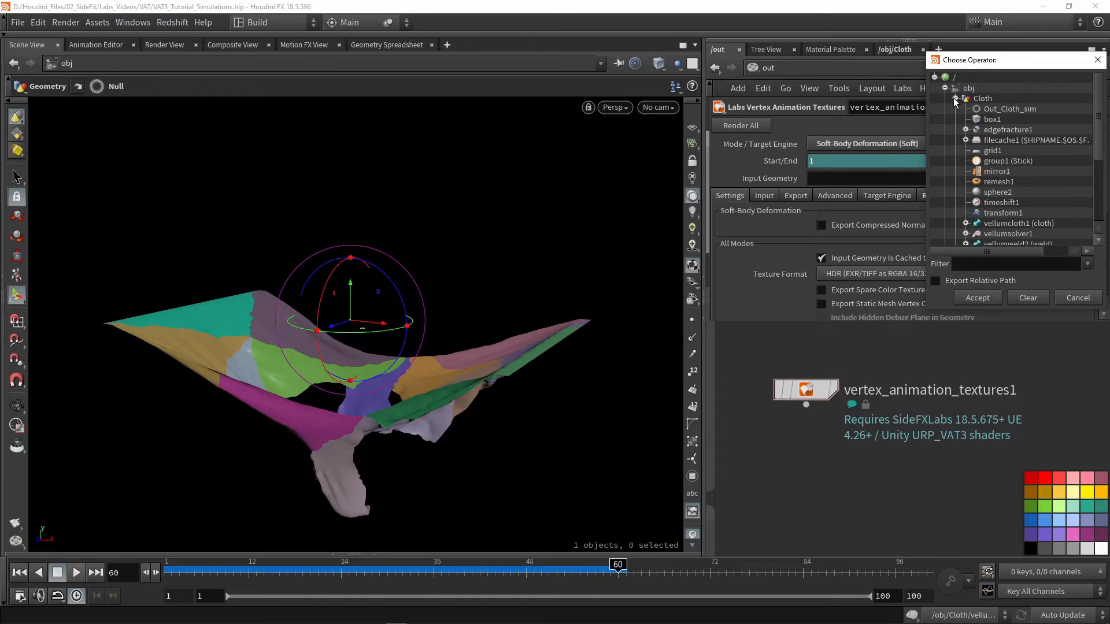
{"action": "left_click", "coordinate": [1004, 109]}
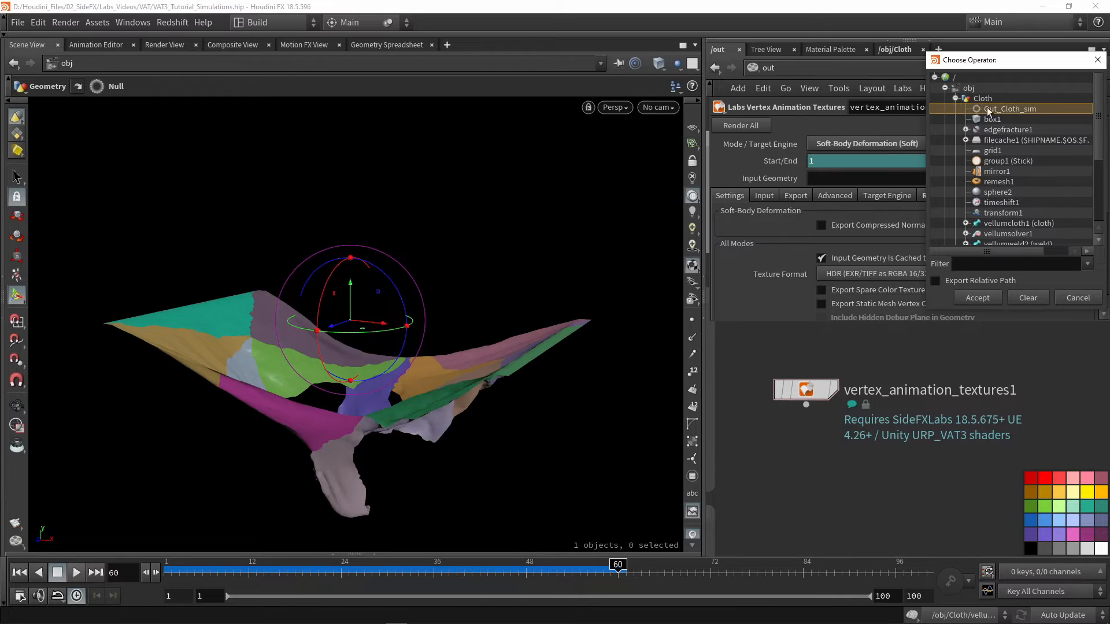
{"action": "left_click", "coordinate": [987, 298]}
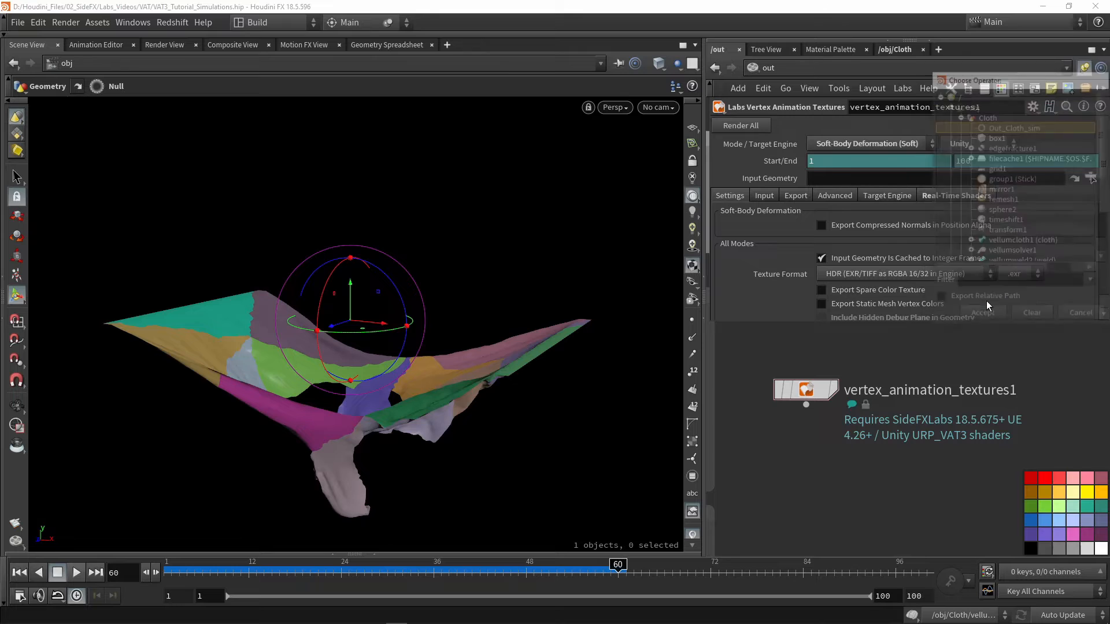
Compare the Input Geometry path with the Out_Cloth_sim null in the Cloth network, returning to the out network.
{"action": "left_click", "coordinate": [898, 48]}
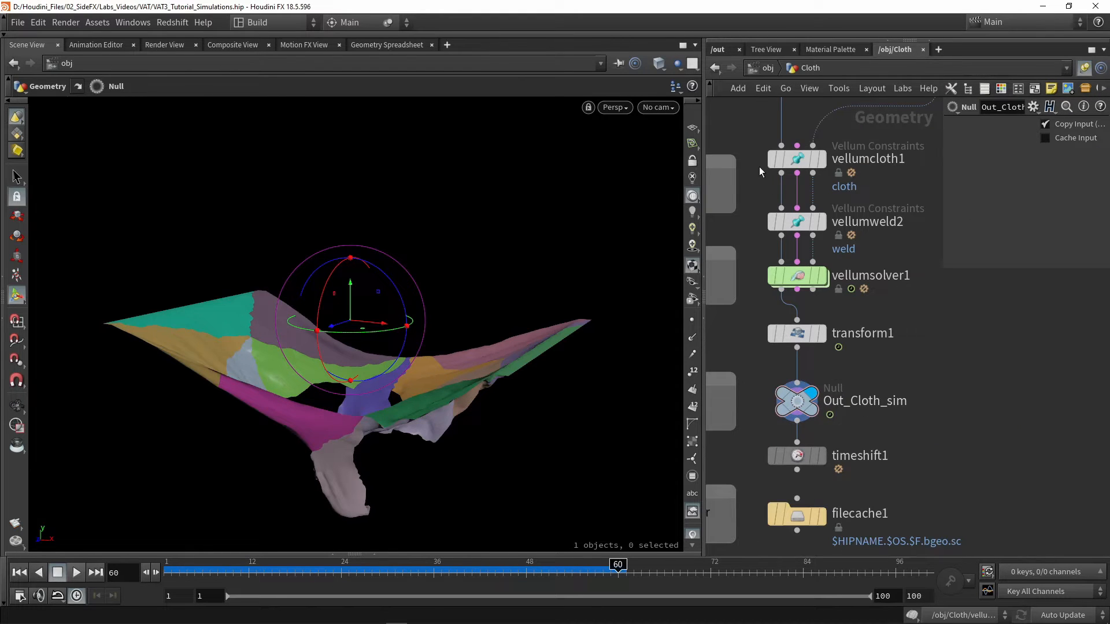
{"action": "left_click", "coordinate": [721, 50]}
{"action": "left_click", "coordinate": [878, 178]}
{"action": "left_click_drag", "start_coordinate": [746, 347], "coordinate": [789, 349]}
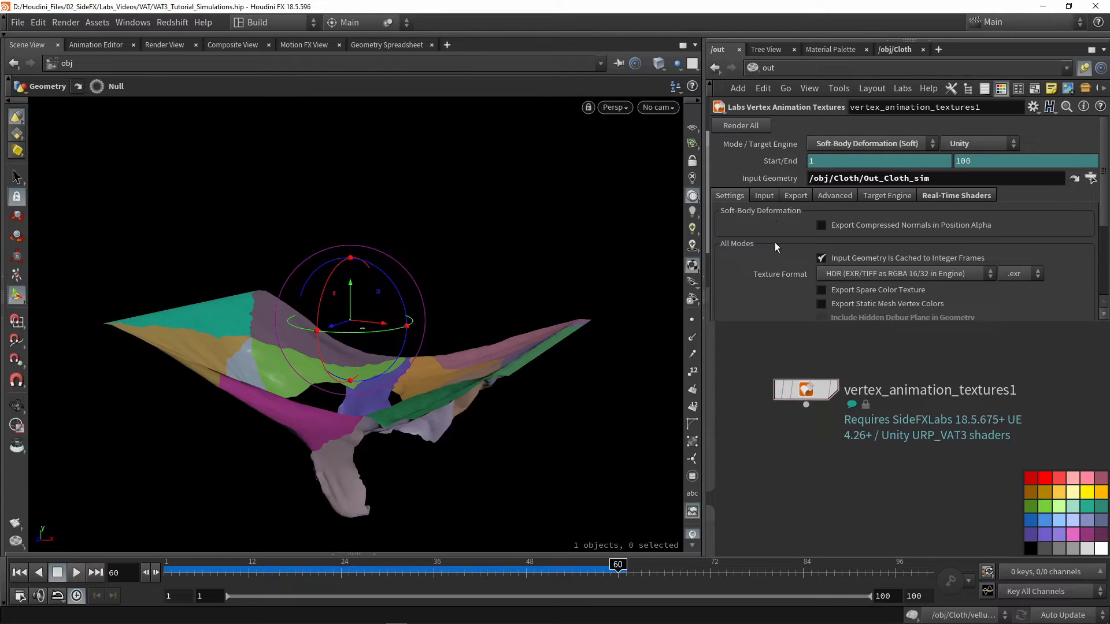
Review the export node's general settings, including the Texture Format choices and Target Texture Width.
{"action": "scroll", "coordinate": [781, 224], "scroll_direction": "down", "scroll_amount": 3}
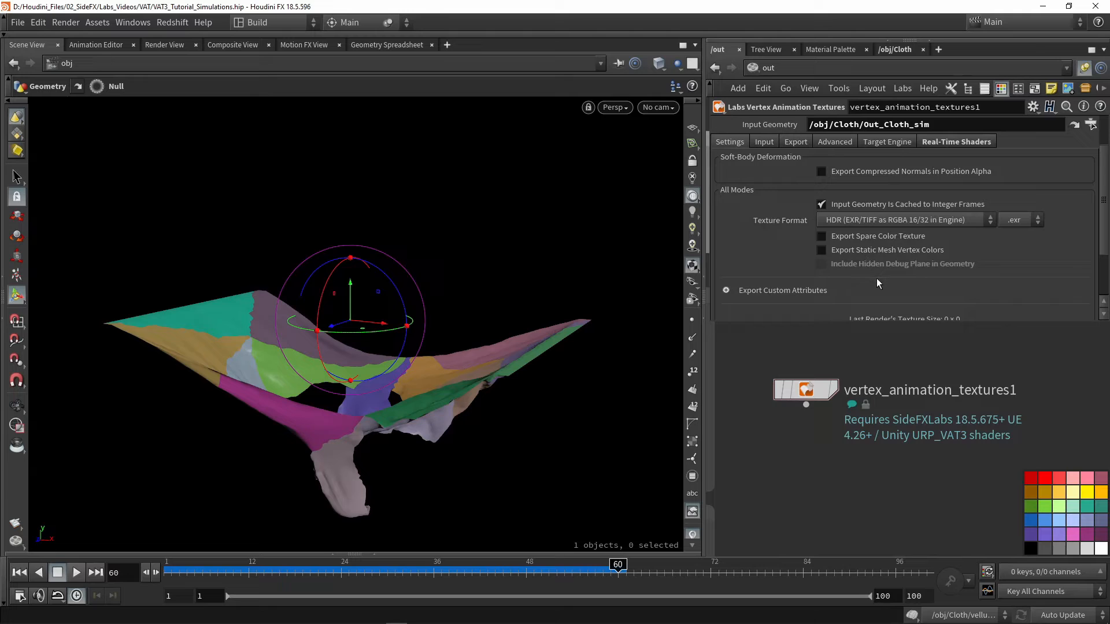
{"action": "scroll", "coordinate": [877, 283], "scroll_direction": "down", "scroll_amount": 1}
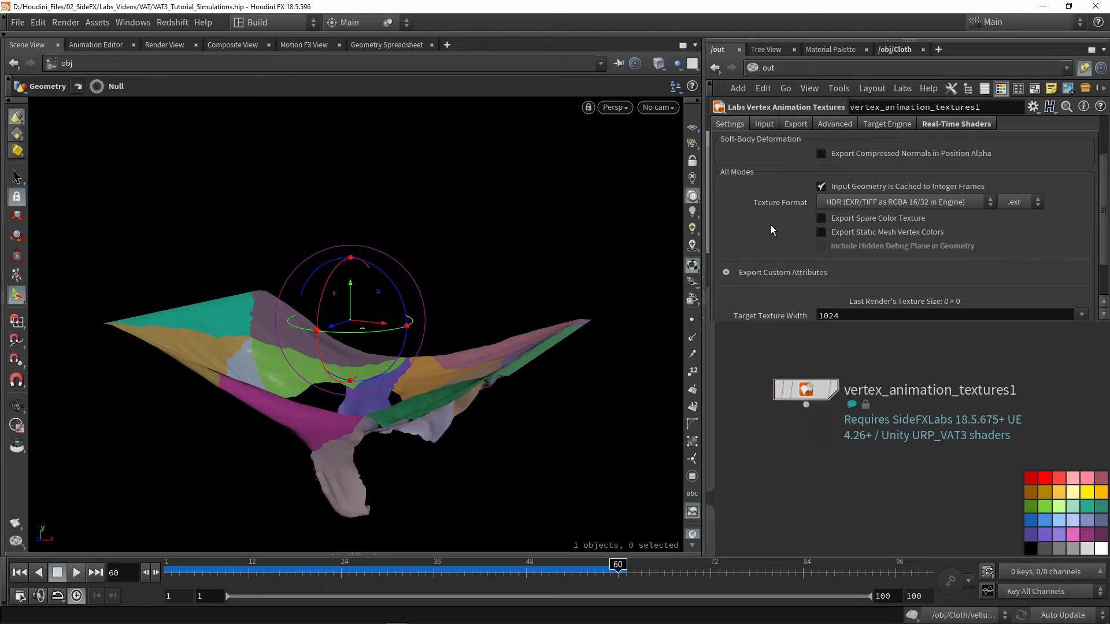
{"action": "left_click", "coordinate": [842, 200]}
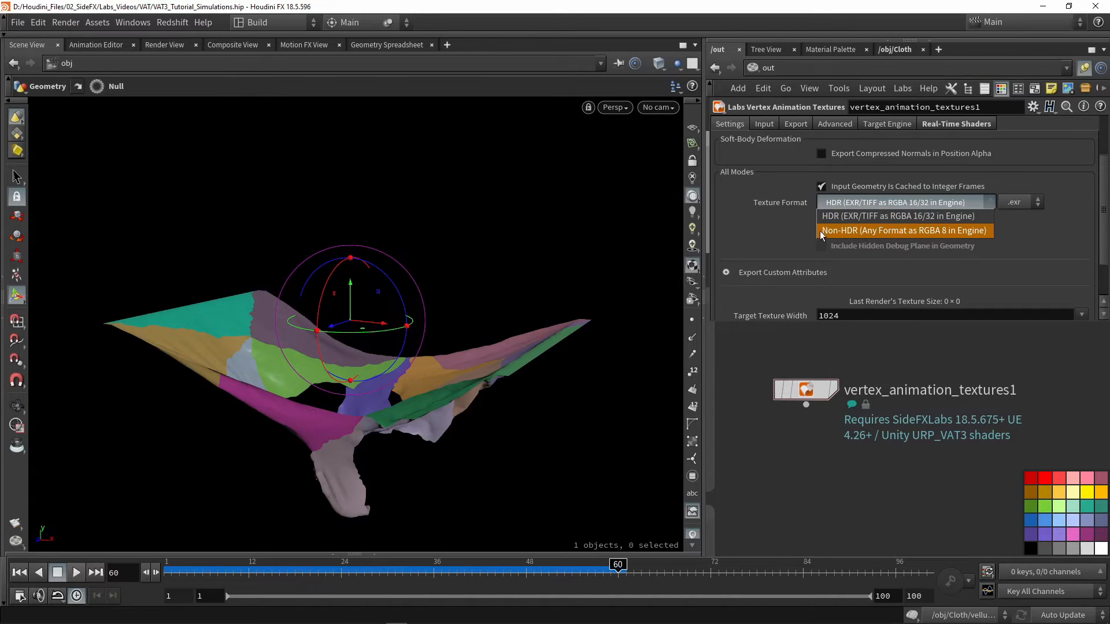
{"action": "left_click", "coordinate": [766, 346]}
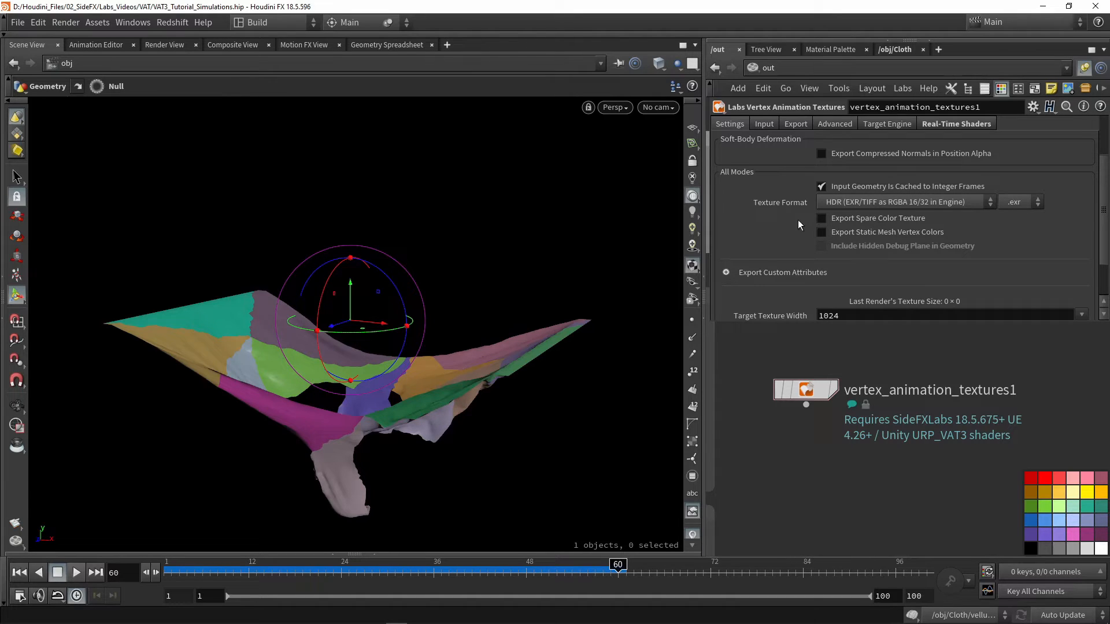
{"action": "scroll", "coordinate": [782, 184], "scroll_direction": "down", "scroll_amount": 1}
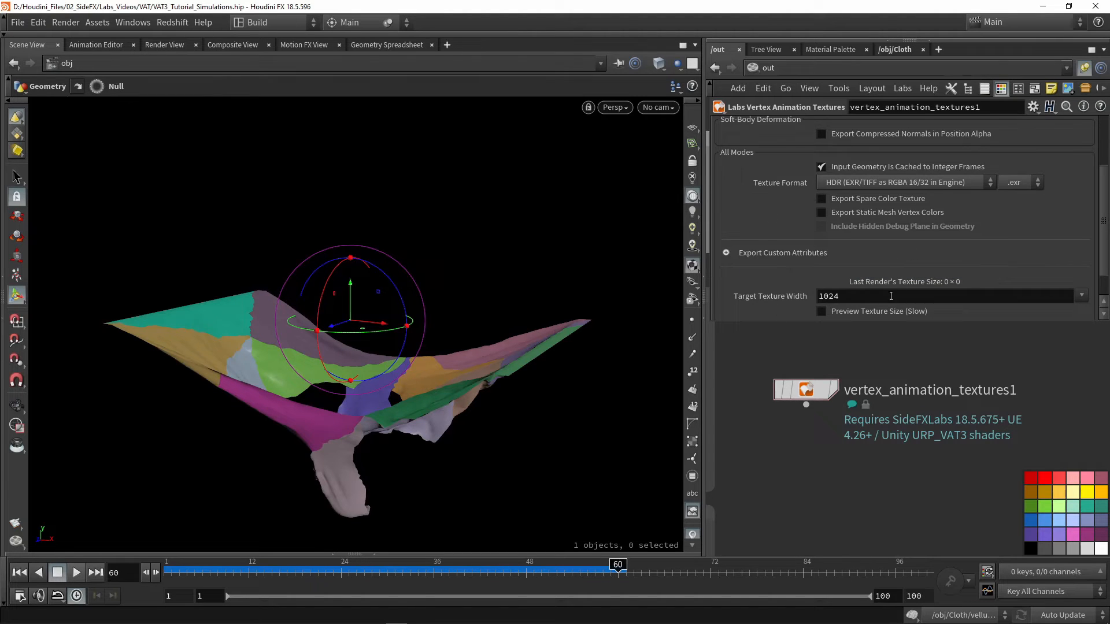
{"action": "scroll", "coordinate": [882, 281], "scroll_direction": "down", "scroll_amount": 2}
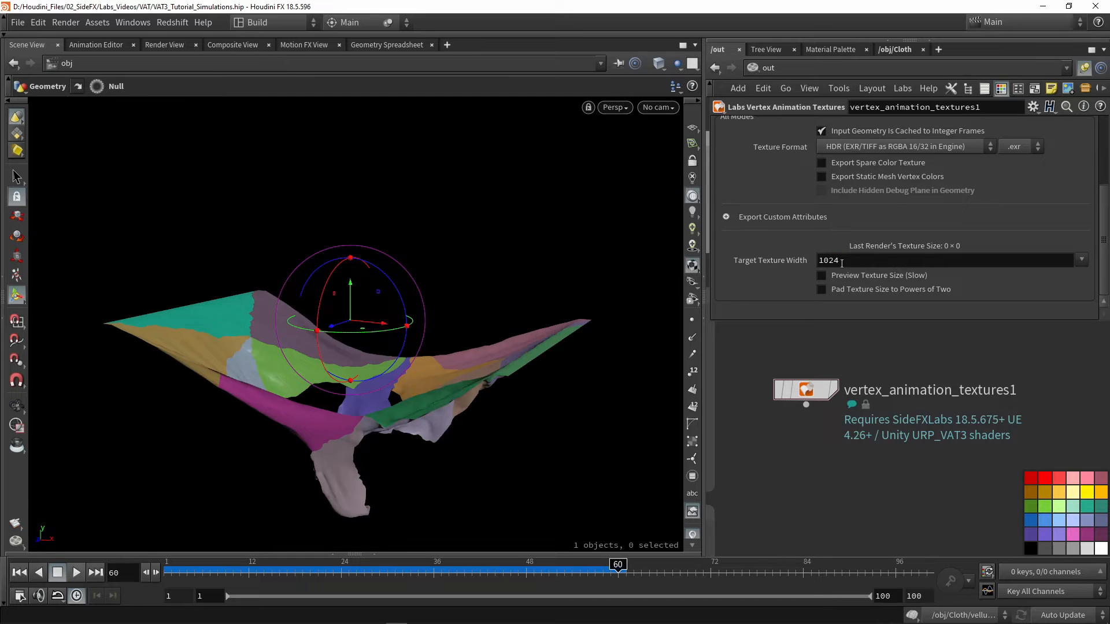
{"action": "scroll", "coordinate": [811, 276], "scroll_direction": "up", "scroll_amount": 4}
{"action": "scroll", "coordinate": [810, 279], "scroll_direction": "down", "scroll_amount": 4}
{"action": "scroll", "coordinate": [810, 279], "scroll_direction": "up", "scroll_amount": 7}
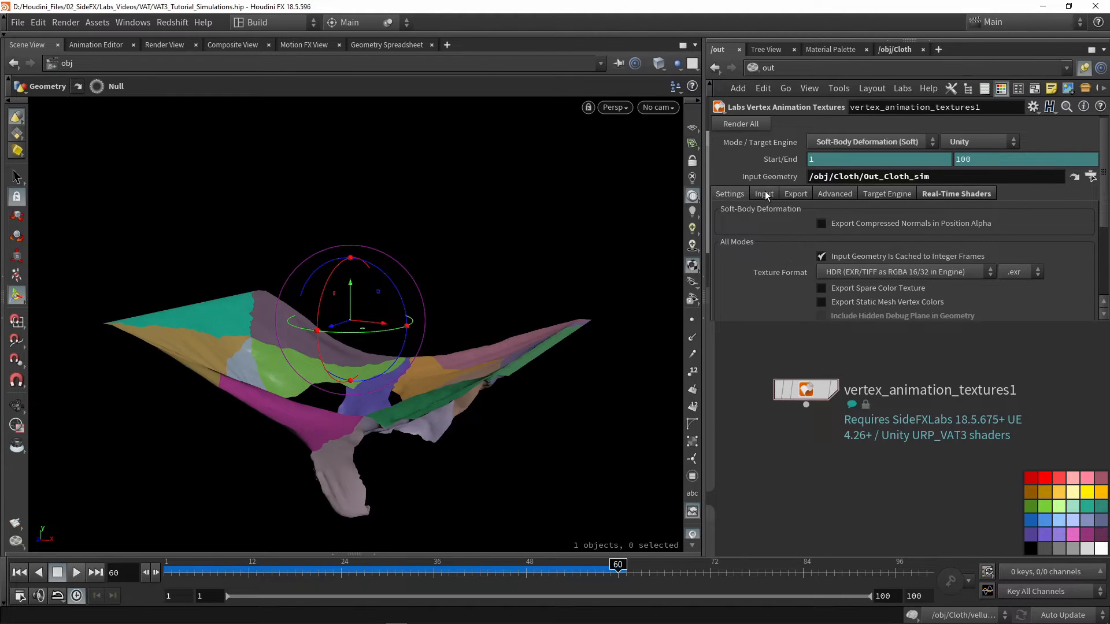
Examine the node's input requirements, check the cloth's points in the viewport, and move the timeline to frame 58.
{"action": "left_click", "coordinate": [766, 194]}
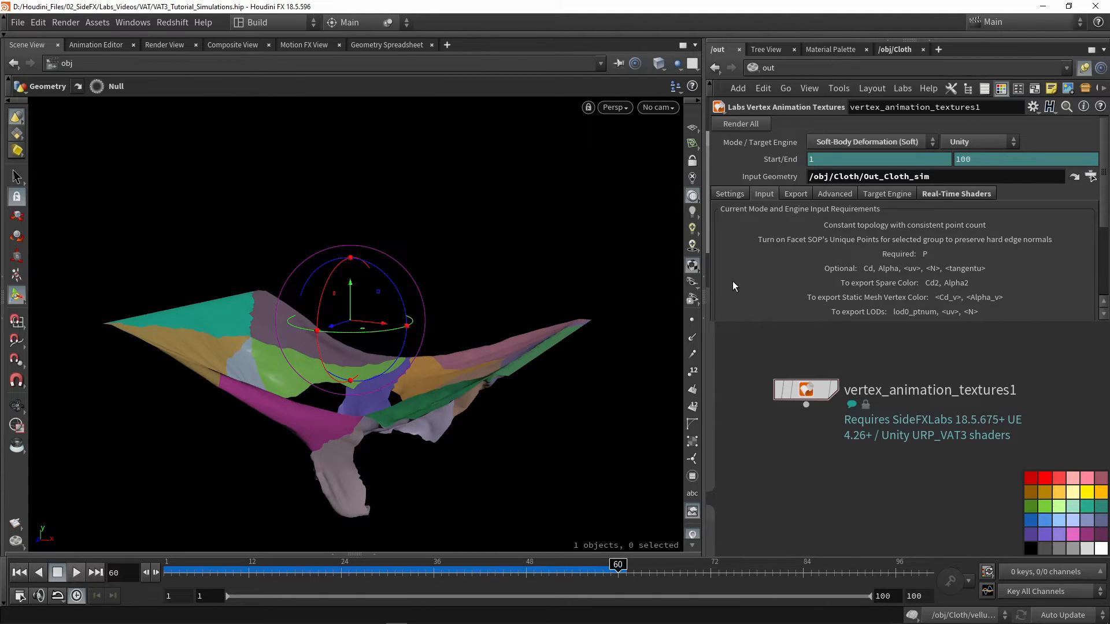
{"action": "left_click", "coordinate": [692, 320]}
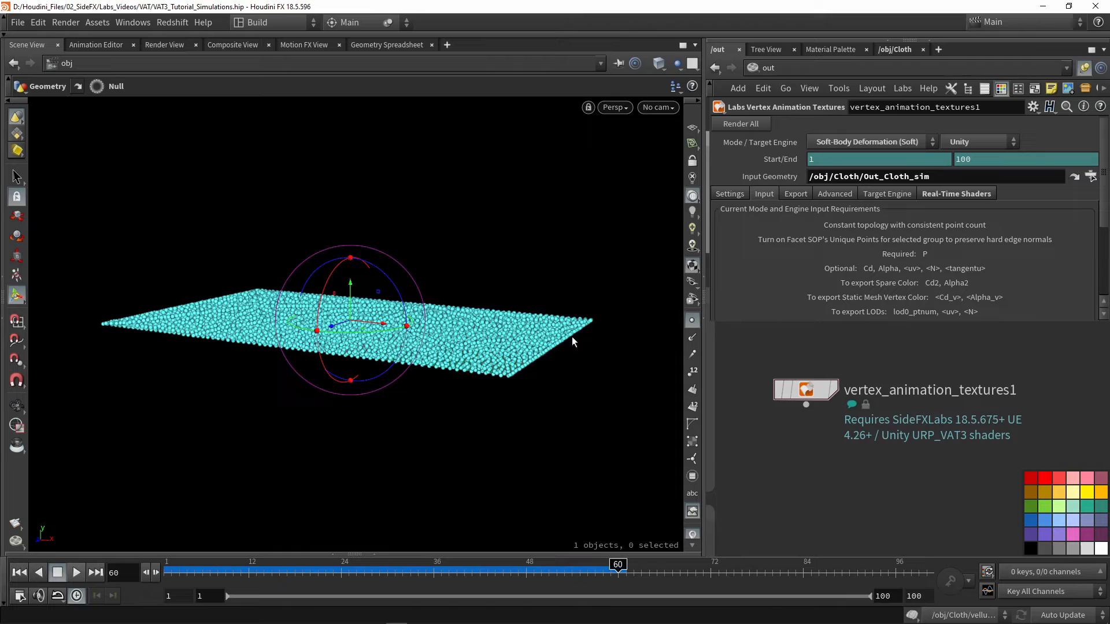
{"action": "left_click", "coordinate": [692, 320]}
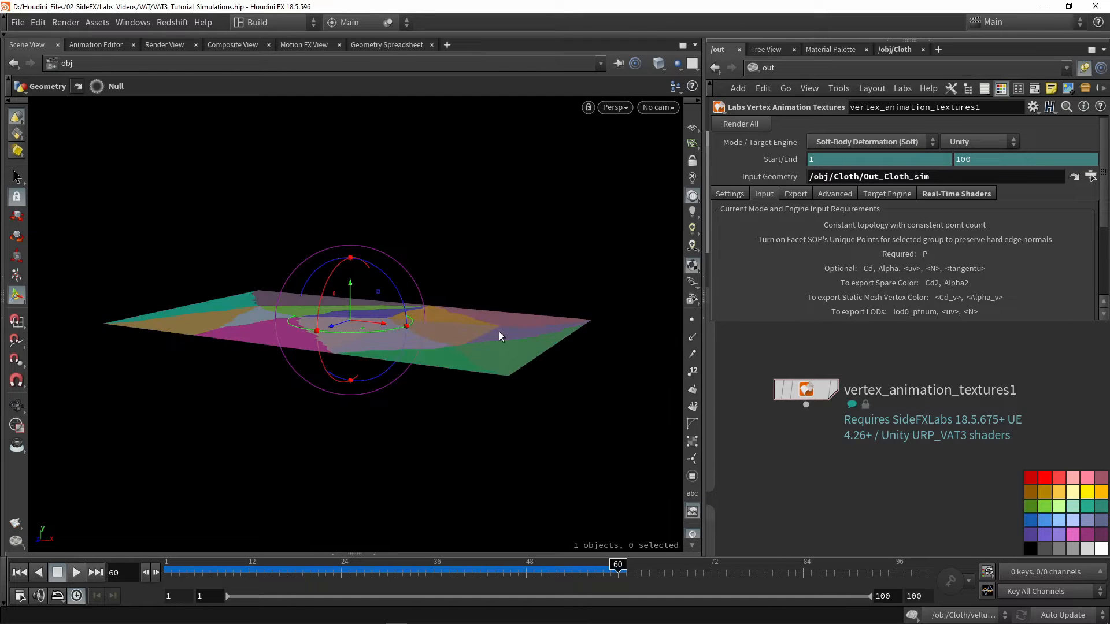
{"action": "left_click", "coordinate": [603, 569]}
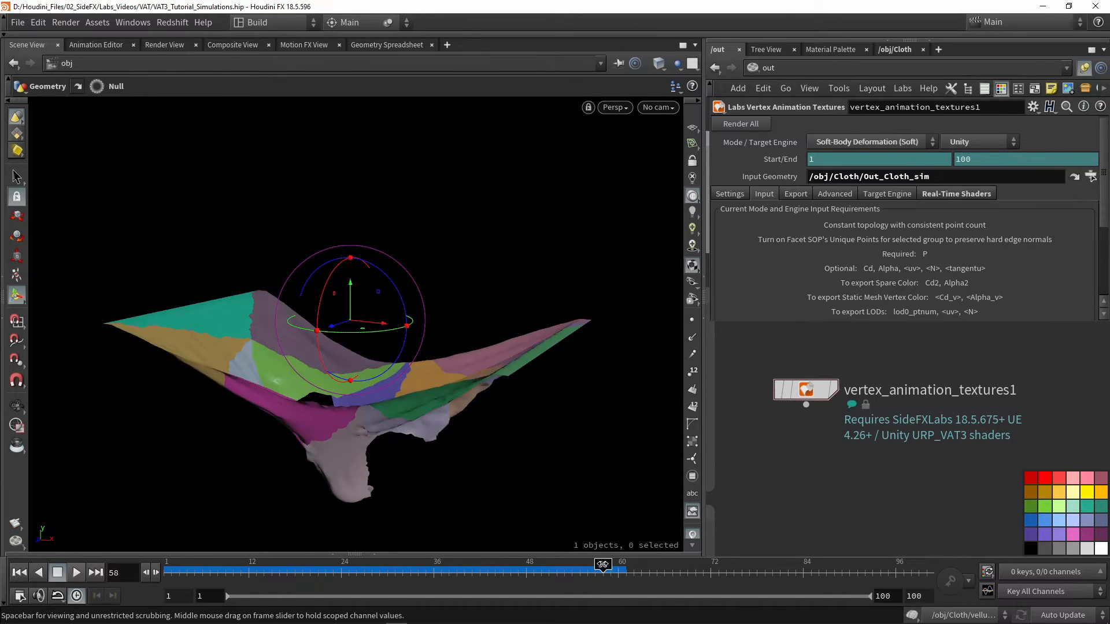
Review the node's export settings, highlighting the Export Path, and look through its advanced and real-time shader options.
{"action": "left_click", "coordinate": [795, 193]}
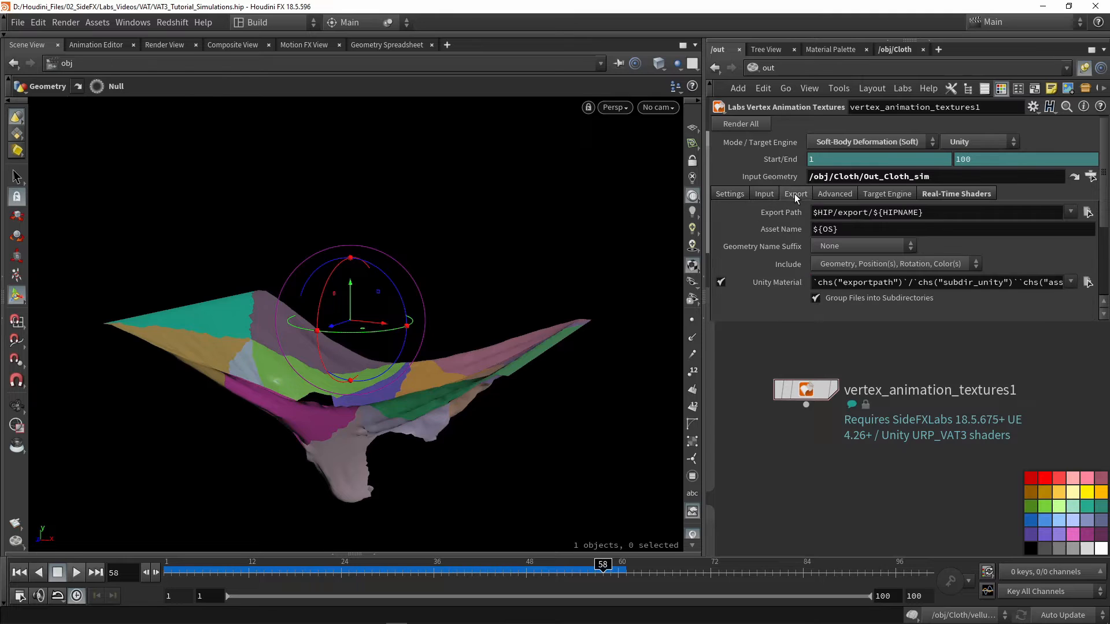
{"action": "left_click_drag", "start_coordinate": [933, 215], "coordinate": [796, 218]}
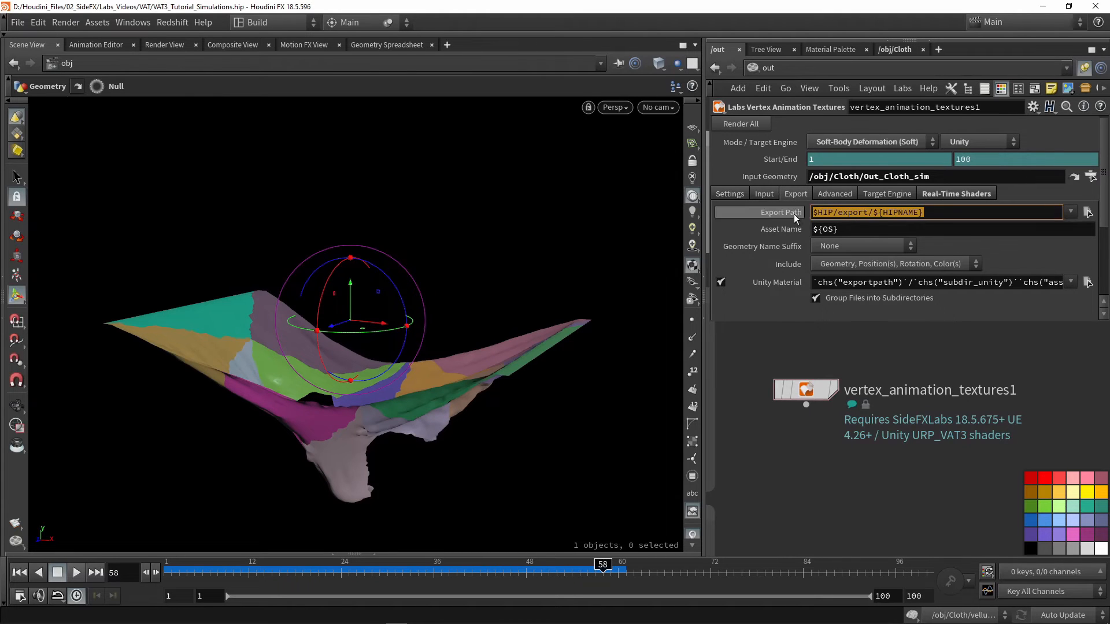
{"action": "left_click", "coordinate": [750, 339]}
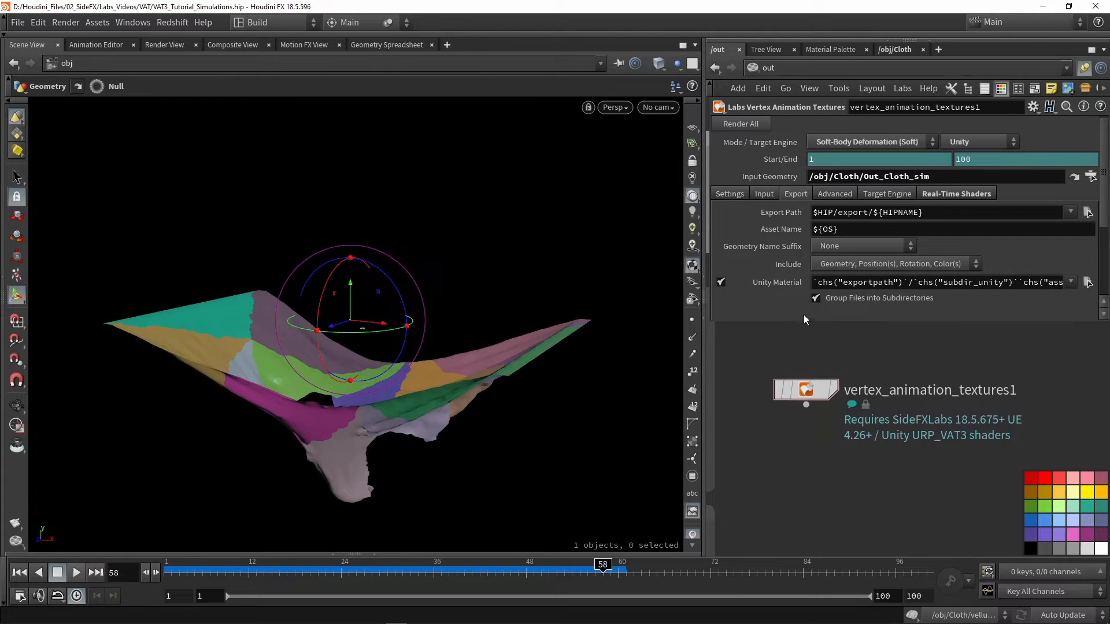
{"action": "left_click", "coordinate": [831, 195]}
{"action": "left_click", "coordinate": [925, 193]}
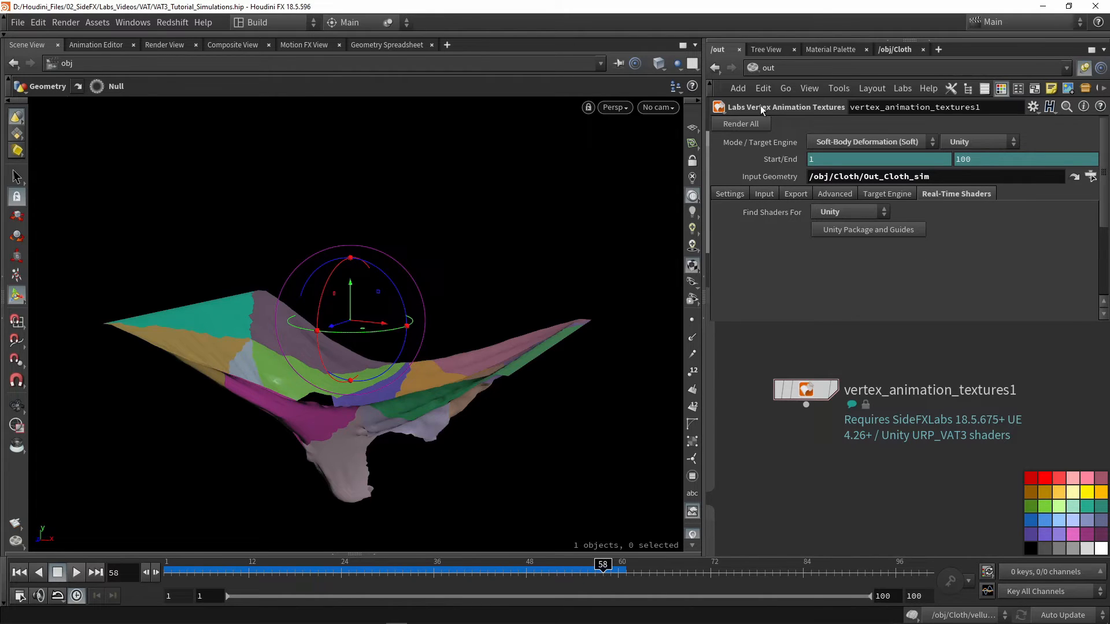
Render the export, switch to File Explorer and inspect the geo and tex folders inside Unity_Cloth.
{"action": "left_click", "coordinate": [751, 121]}
{"action": "left_click_drag", "start_coordinate": [1109, 623], "coordinate": [526, 156]}
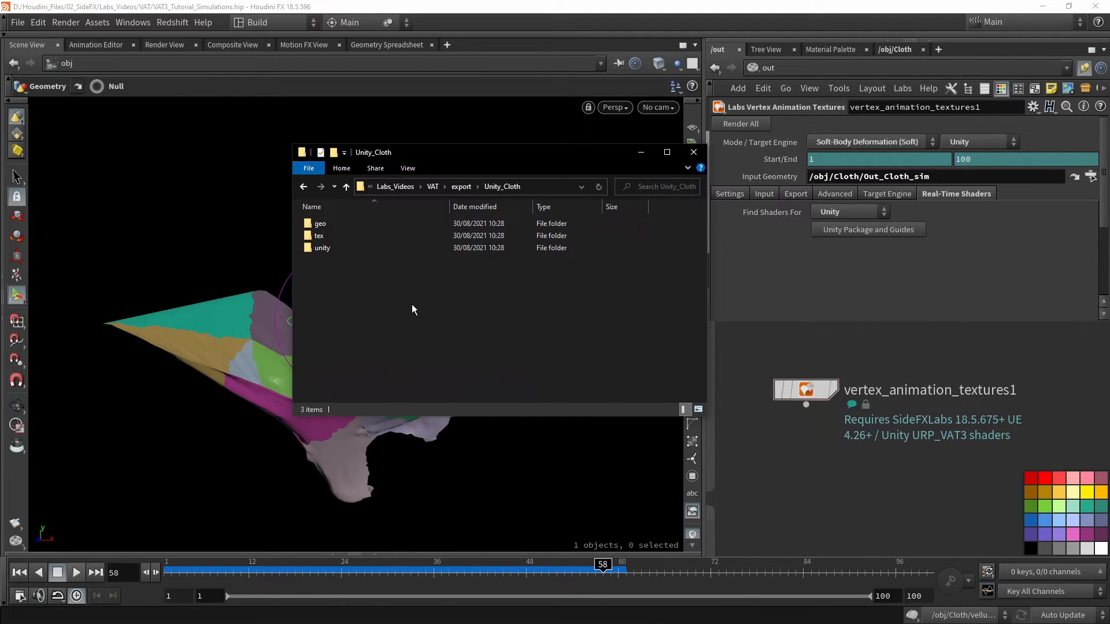
{"action": "left_click", "coordinate": [335, 225]}
{"action": "double_click", "coordinate": [334, 225]}
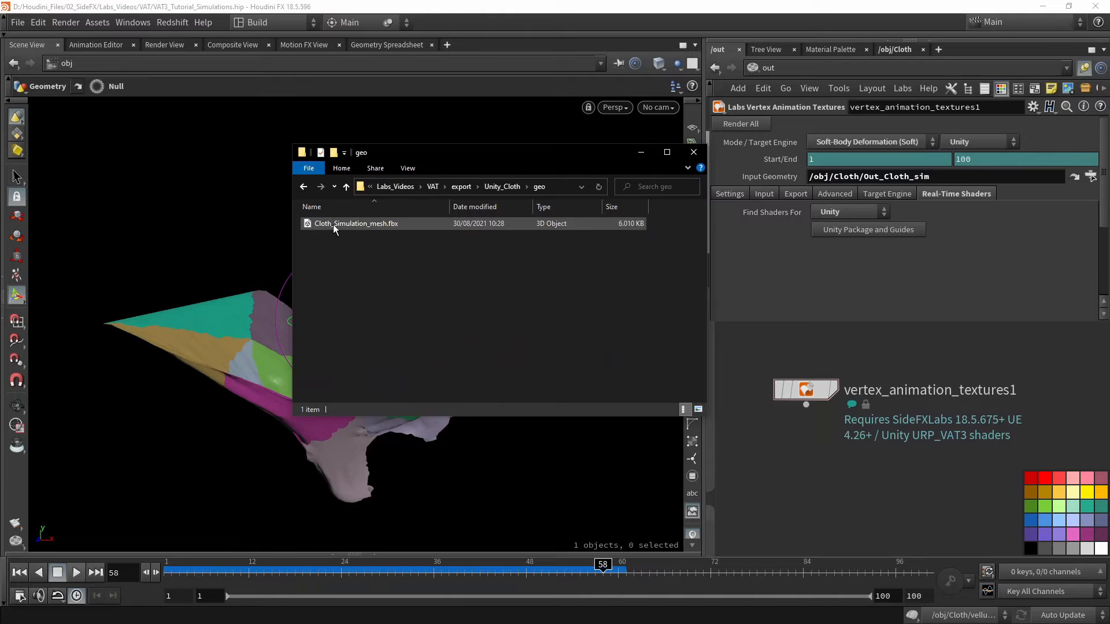
{"action": "left_click", "coordinate": [303, 186]}
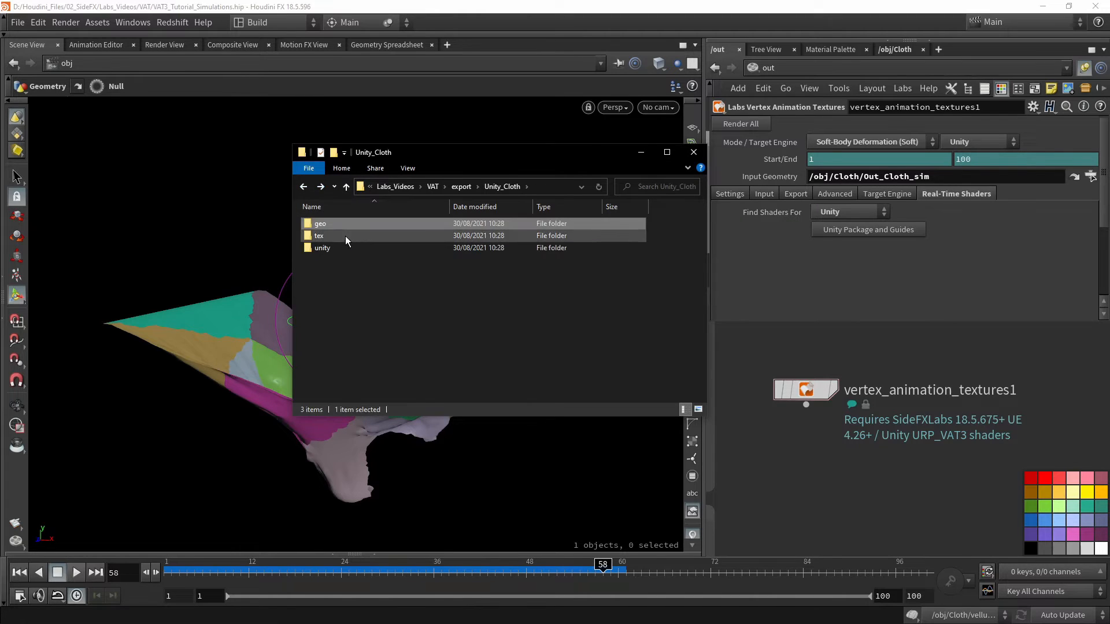
{"action": "double_click", "coordinate": [345, 236]}
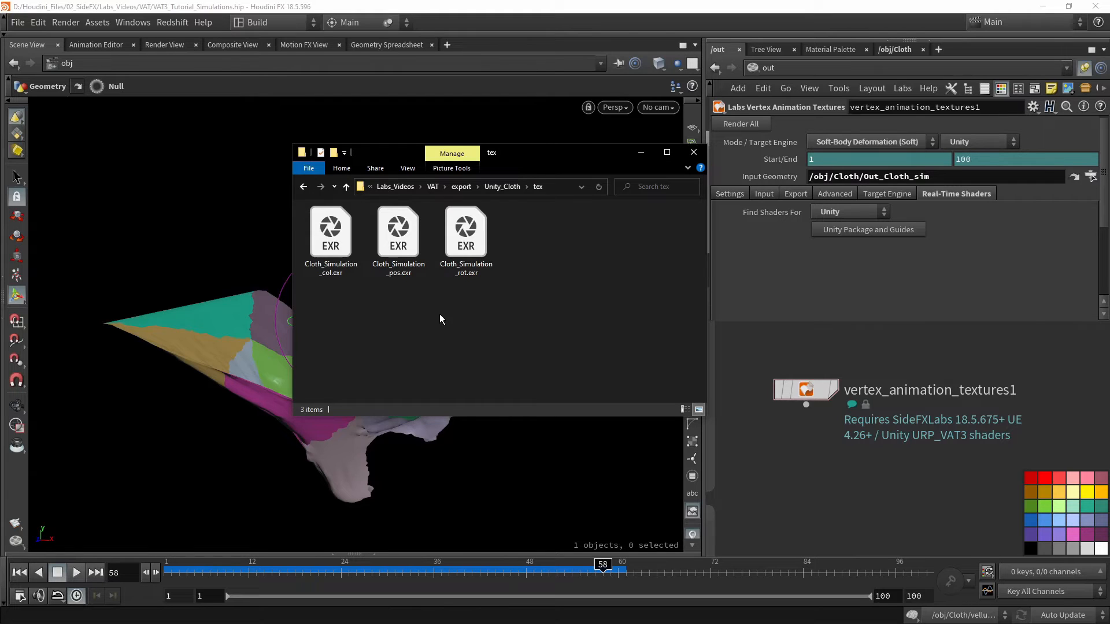
Inspect the material file in the unity folder of the Unity_Cloth export, and return to the parent folder.
{"action": "left_click", "coordinate": [303, 186]}
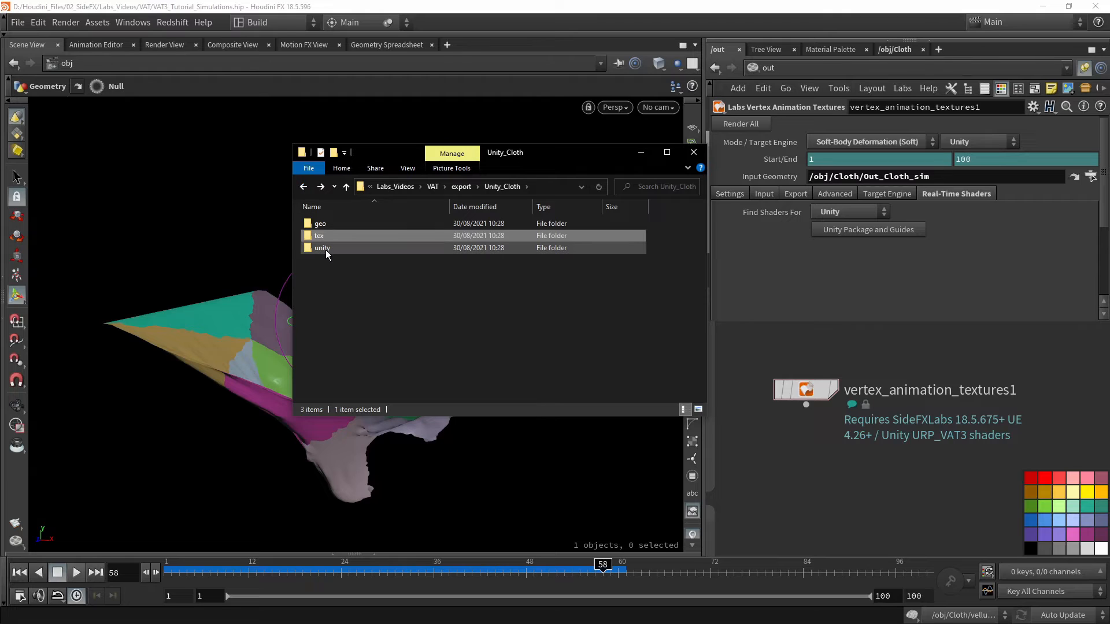
{"action": "double_click", "coordinate": [325, 249]}
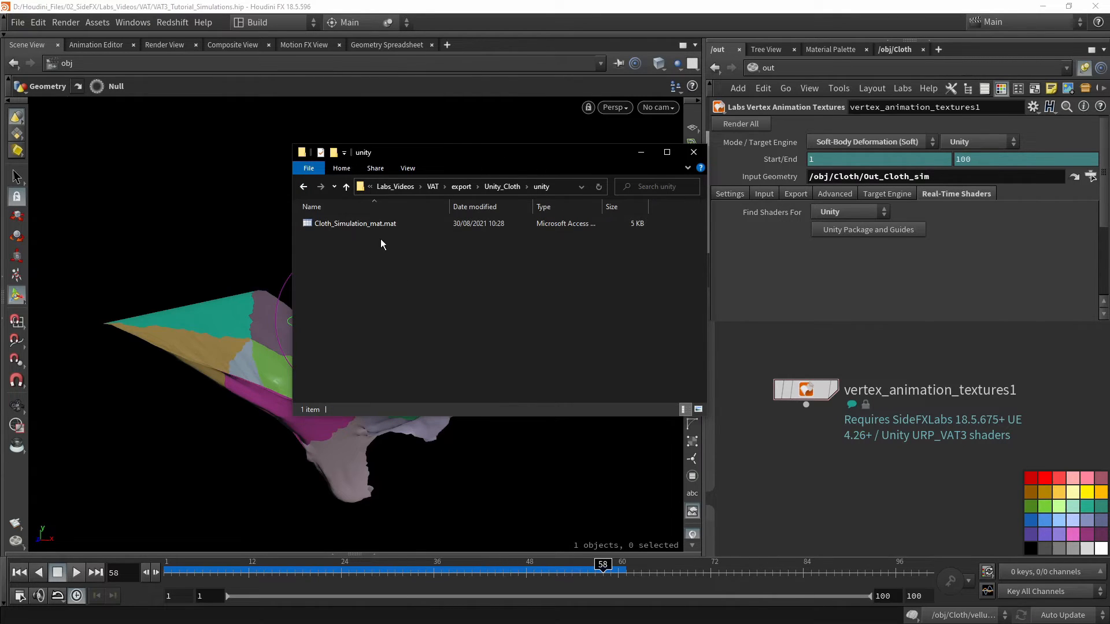
{"action": "left_click", "coordinate": [304, 187]}
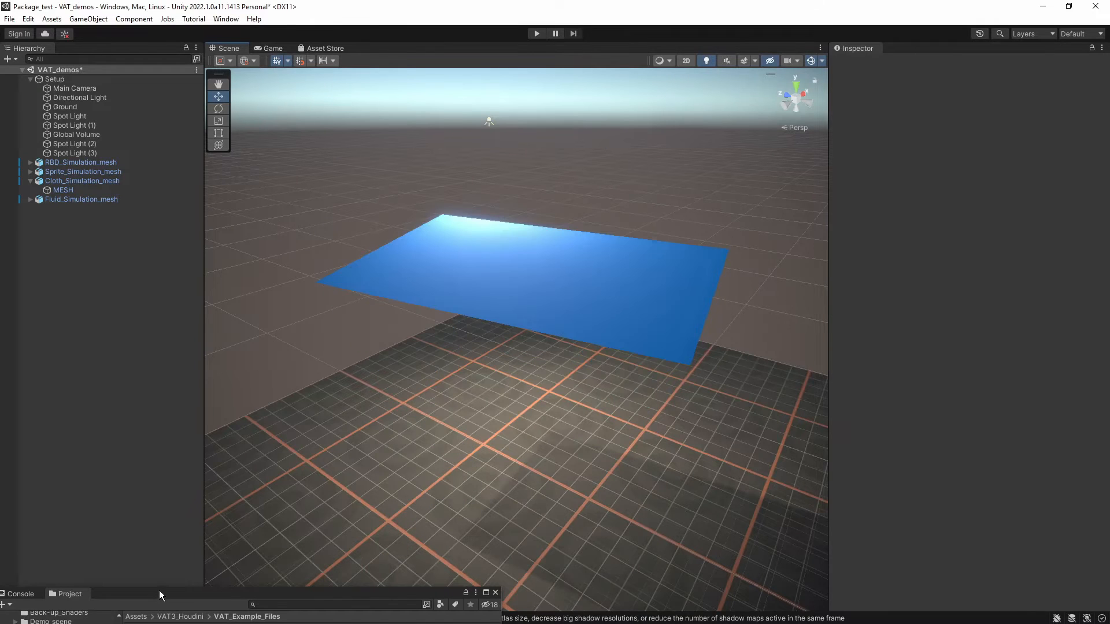
Switch to Unity, bring the Project window fully into view and open the Soft_body folder inside VAT_Example_Files.
{"action": "left_click_drag", "start_coordinate": [161, 595], "coordinate": [224, 348]}
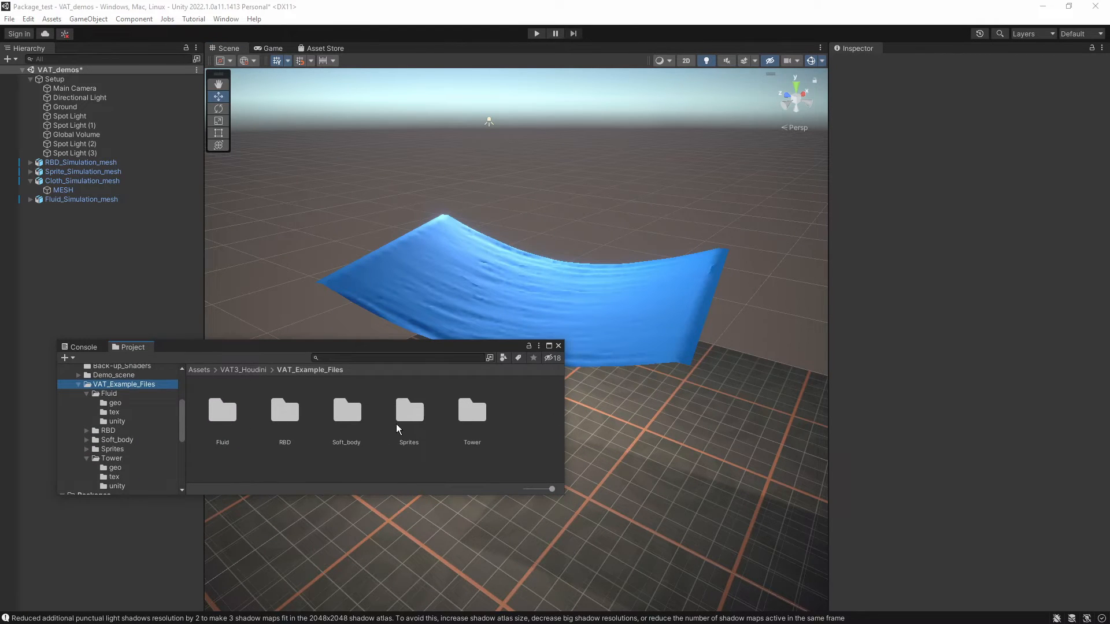
{"action": "double_click", "coordinate": [349, 413]}
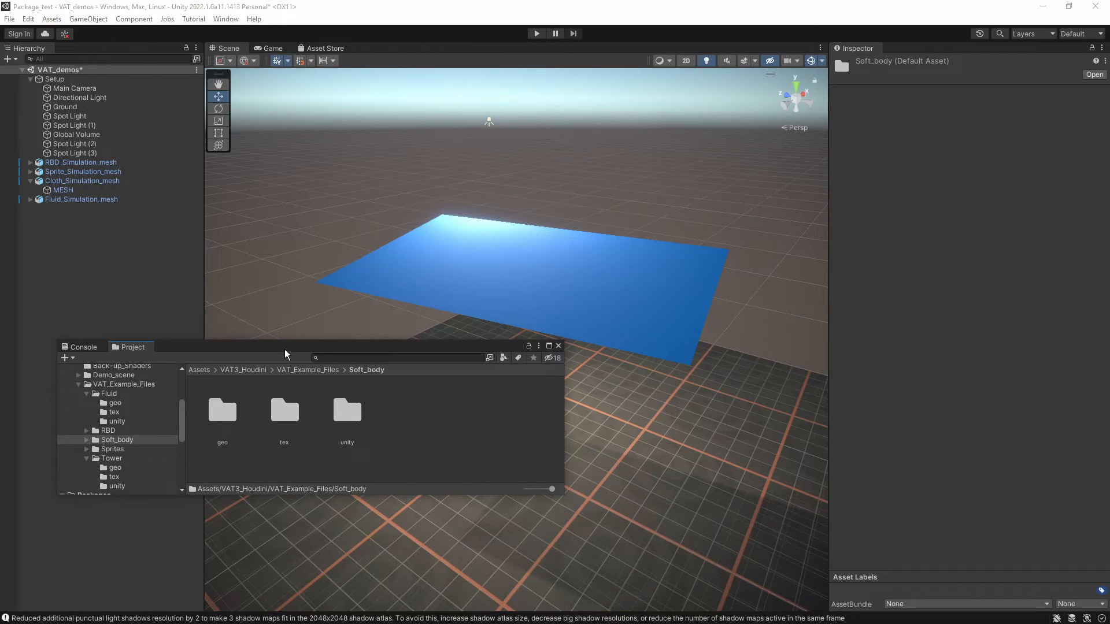
{"action": "left_click_drag", "start_coordinate": [267, 347], "coordinate": [258, 256]}
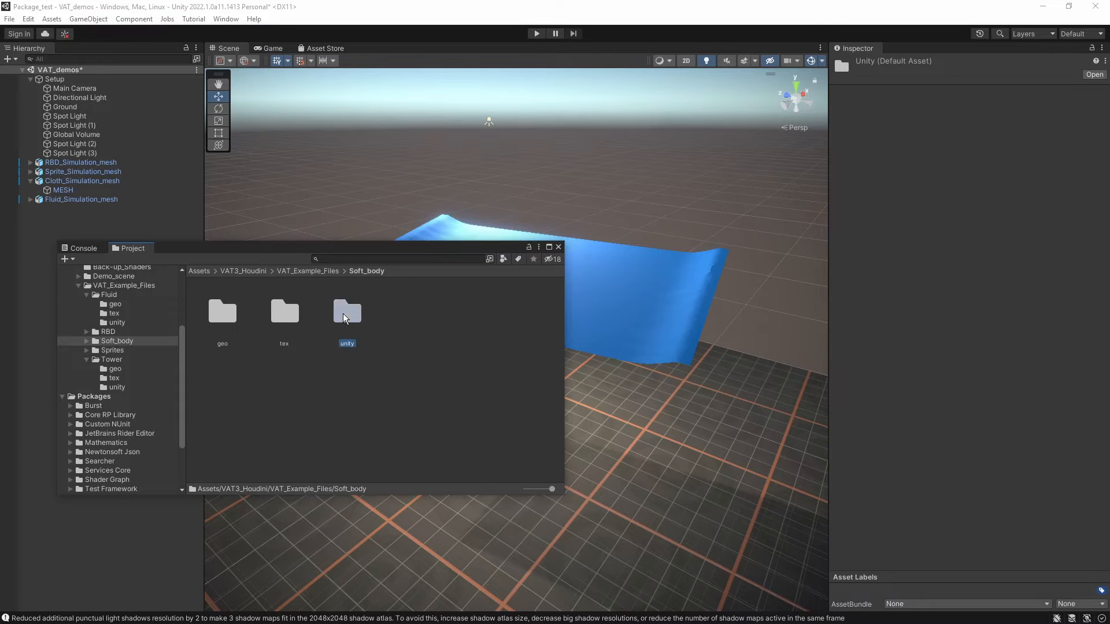
{"action": "double_click", "coordinate": [342, 314]}
{"action": "left_click", "coordinate": [351, 272]}
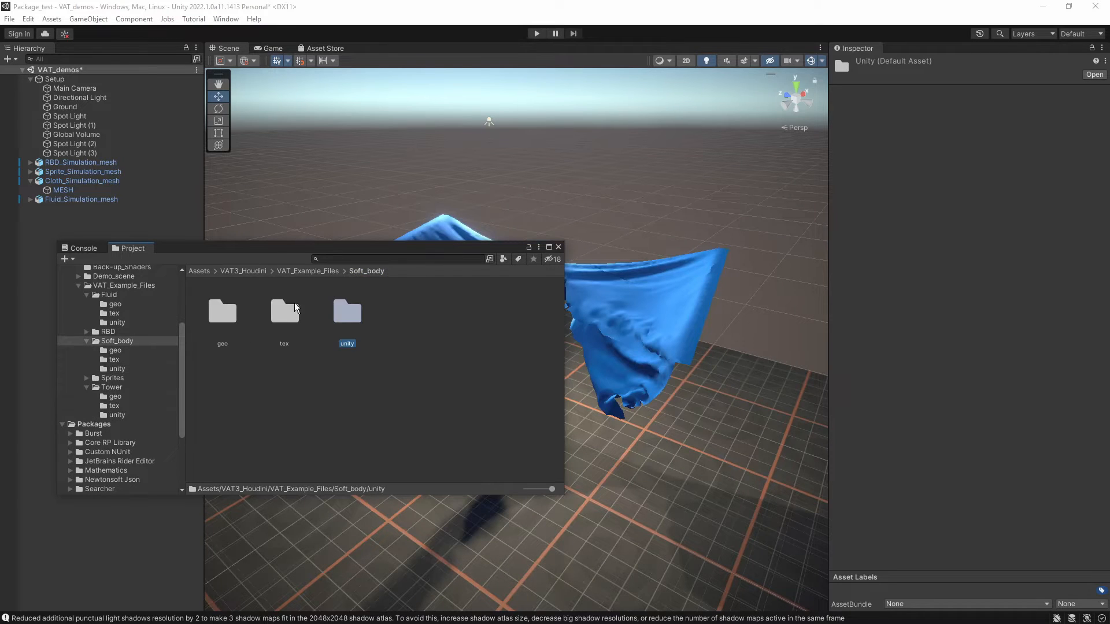
Examine the import settings of the cloth mesh in the geo folder, including the Tangents choices.
{"action": "double_click", "coordinate": [224, 321]}
{"action": "left_click", "coordinate": [223, 330]}
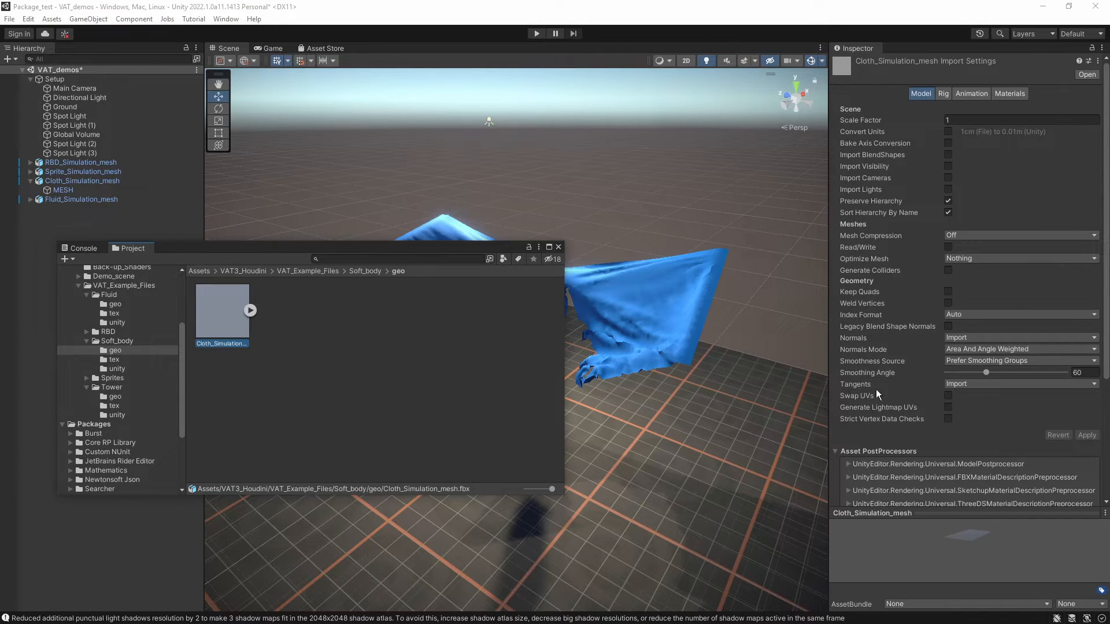
{"action": "left_click", "coordinate": [970, 384]}
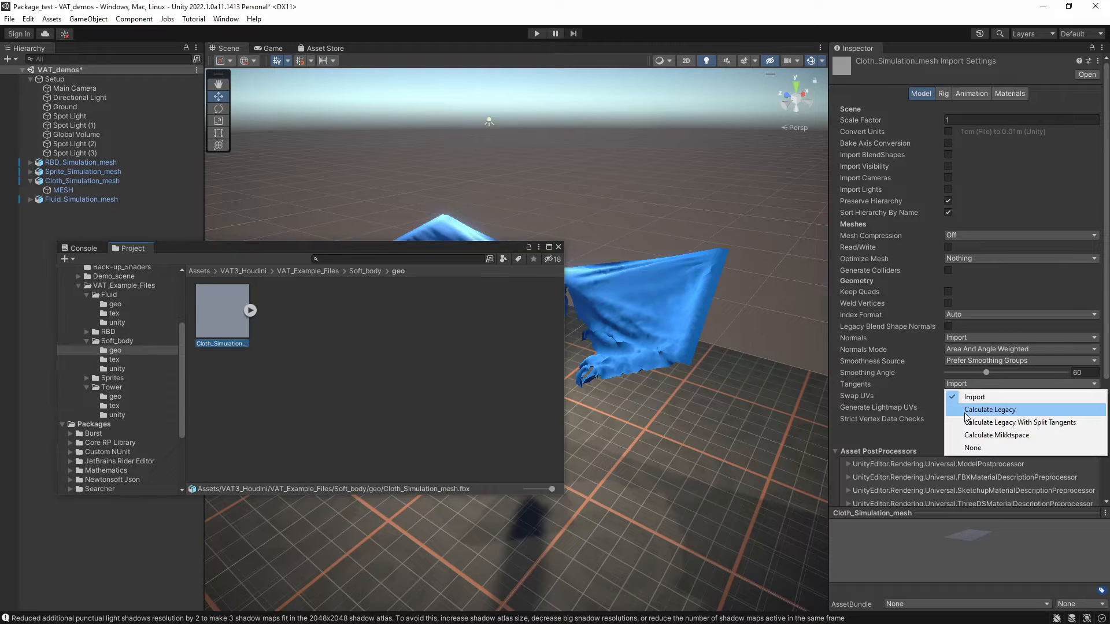
{"action": "left_click", "coordinate": [905, 435]}
{"action": "left_click", "coordinate": [275, 338]}
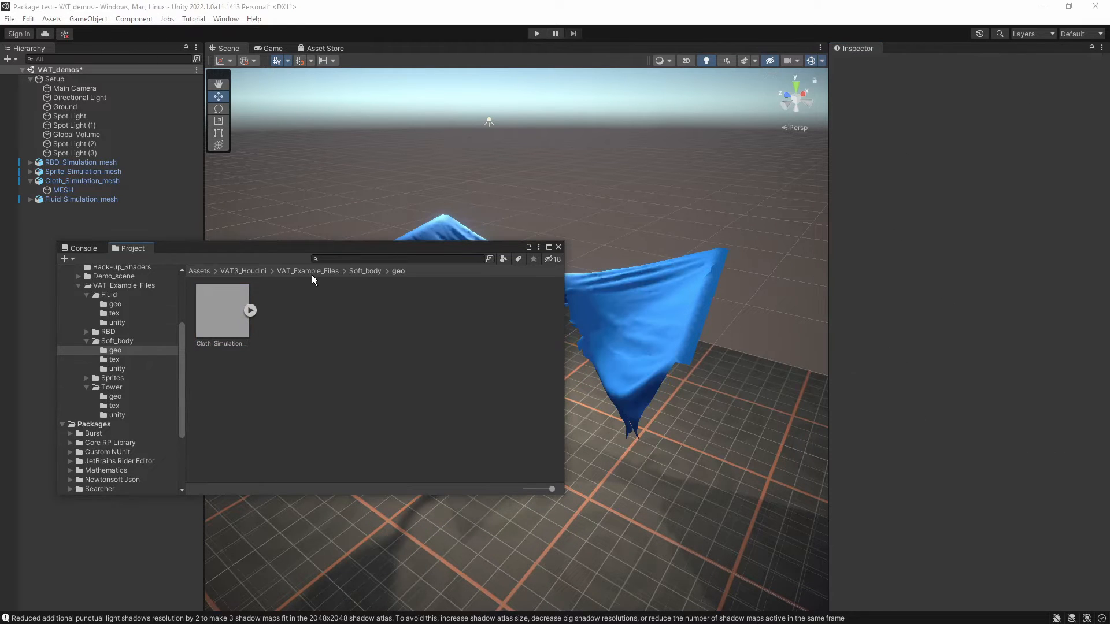
Examine the import settings of the Cloth_Simulation_pos texture in the tex folder, including the Non-Power of 2 choices.
{"action": "left_click", "coordinate": [366, 272]}
{"action": "double_click", "coordinate": [292, 316]}
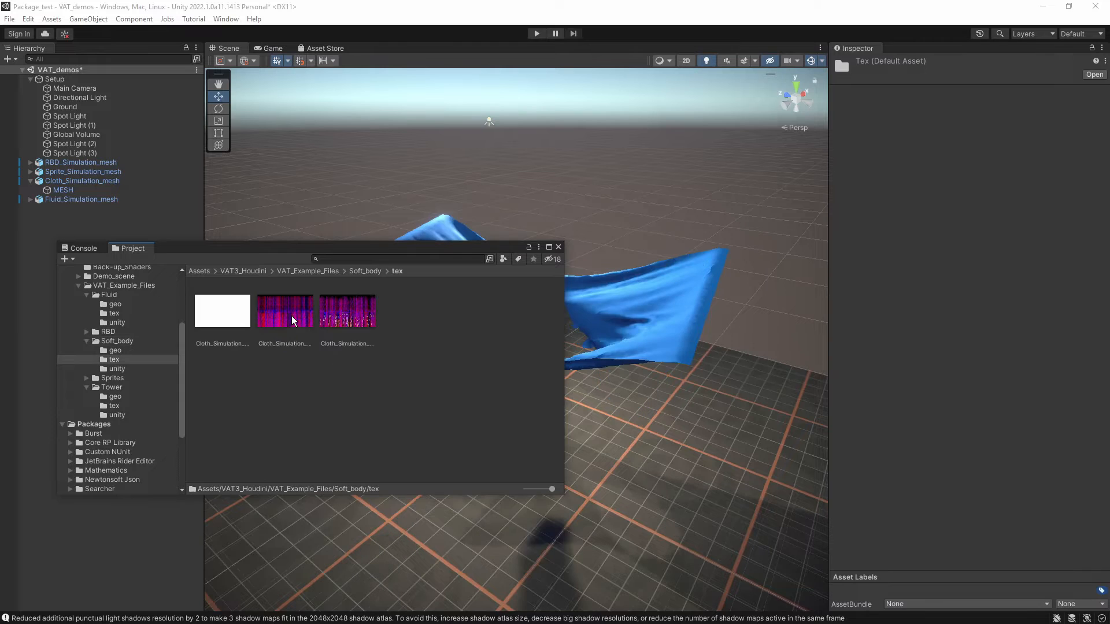
{"action": "left_click", "coordinate": [292, 318]}
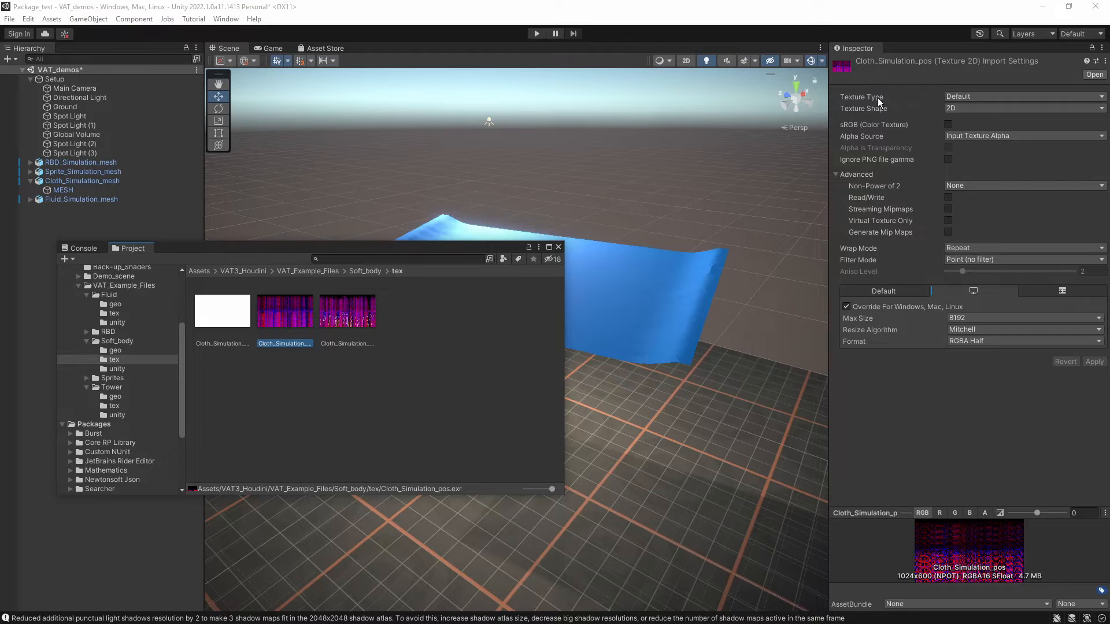
{"action": "left_click", "coordinate": [966, 185]}
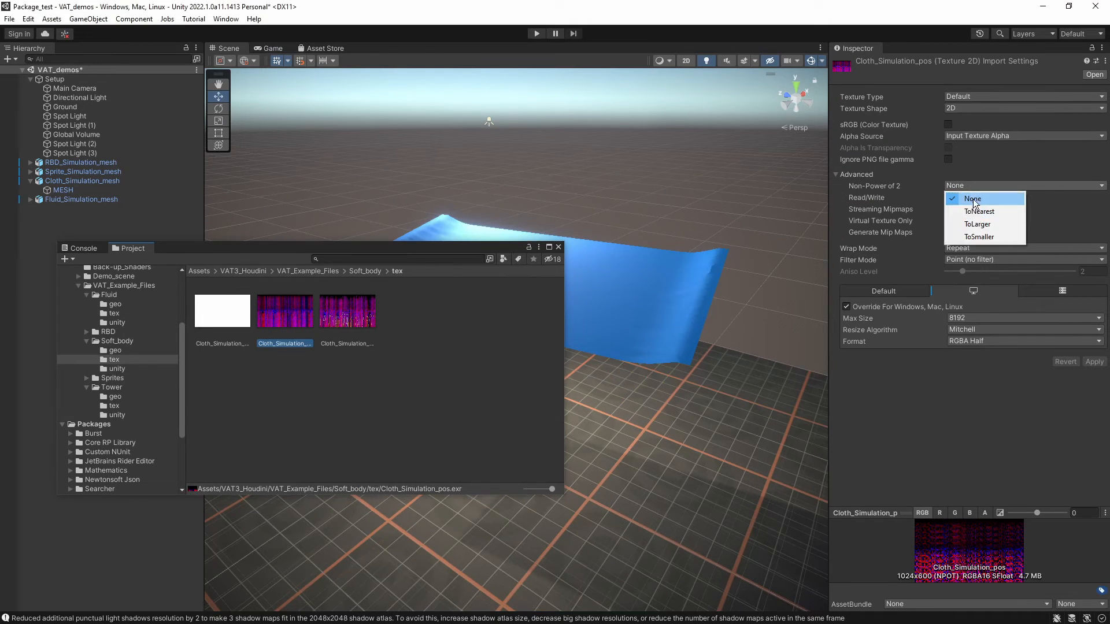
{"action": "left_click", "coordinate": [858, 187]}
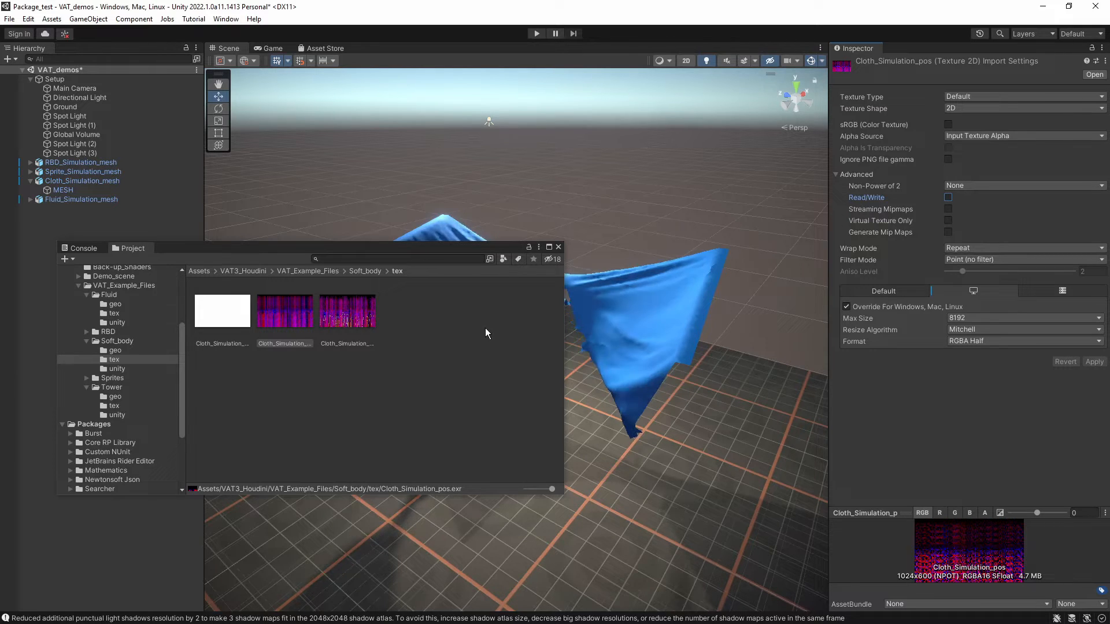
{"action": "left_click", "coordinate": [453, 345]}
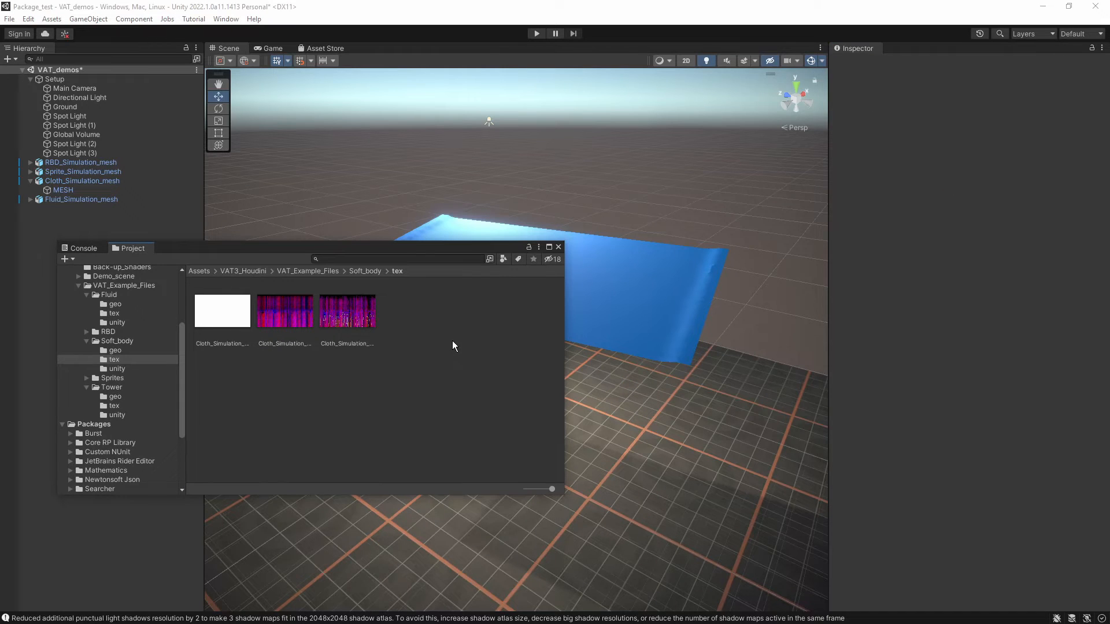
Review the Cloth_Simulation_mat material in the unity folder, covering its Houdini FPS, assigned textures and Houdini VAT data values.
{"action": "left_click", "coordinate": [360, 274]}
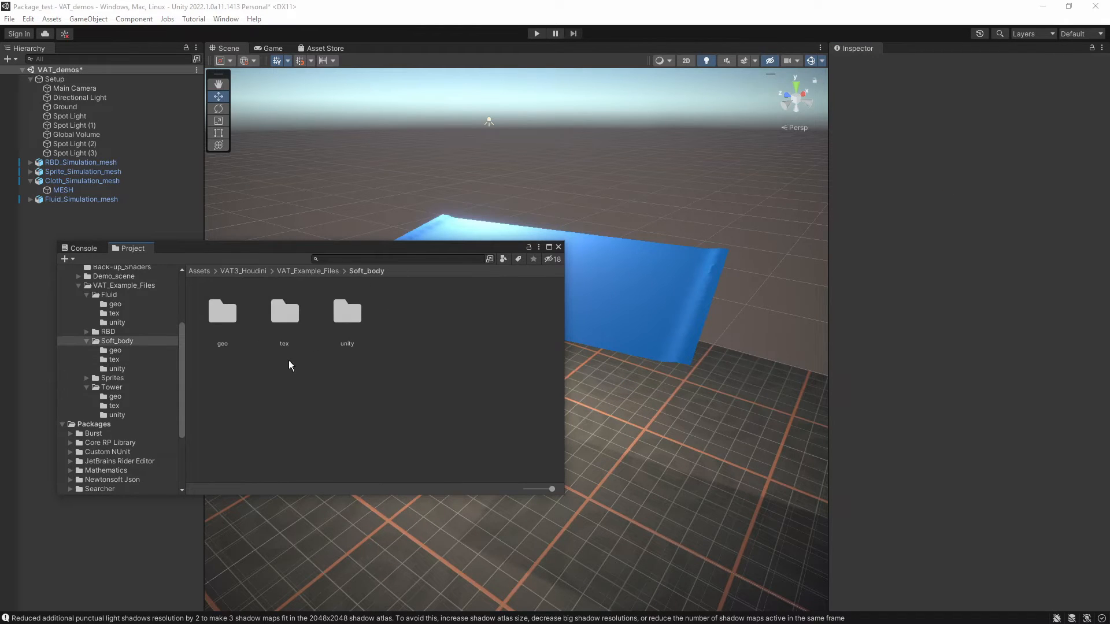
{"action": "double_click", "coordinate": [350, 315]}
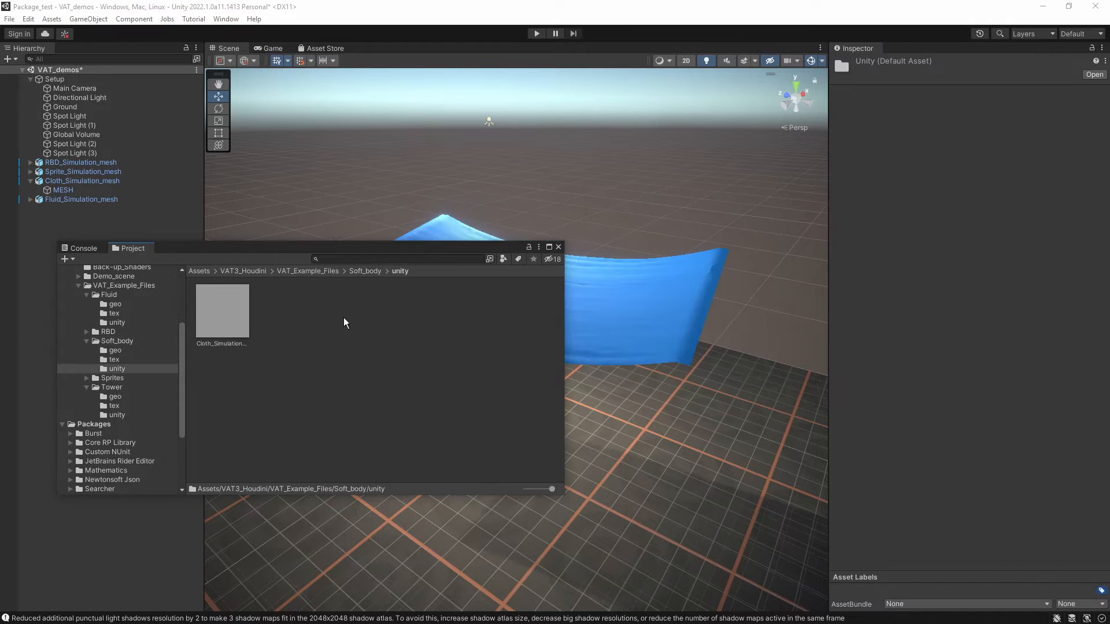
{"action": "left_click", "coordinate": [224, 318]}
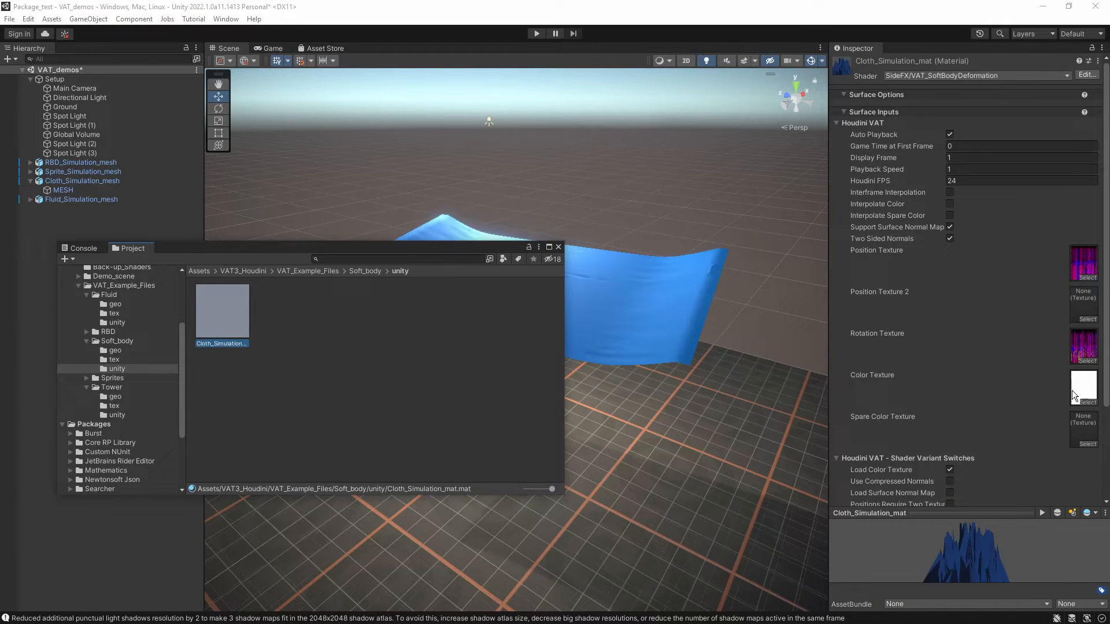
{"action": "left_click", "coordinate": [970, 182]}
{"action": "scroll", "coordinate": [955, 273], "scroll_direction": "down", "scroll_amount": 4}
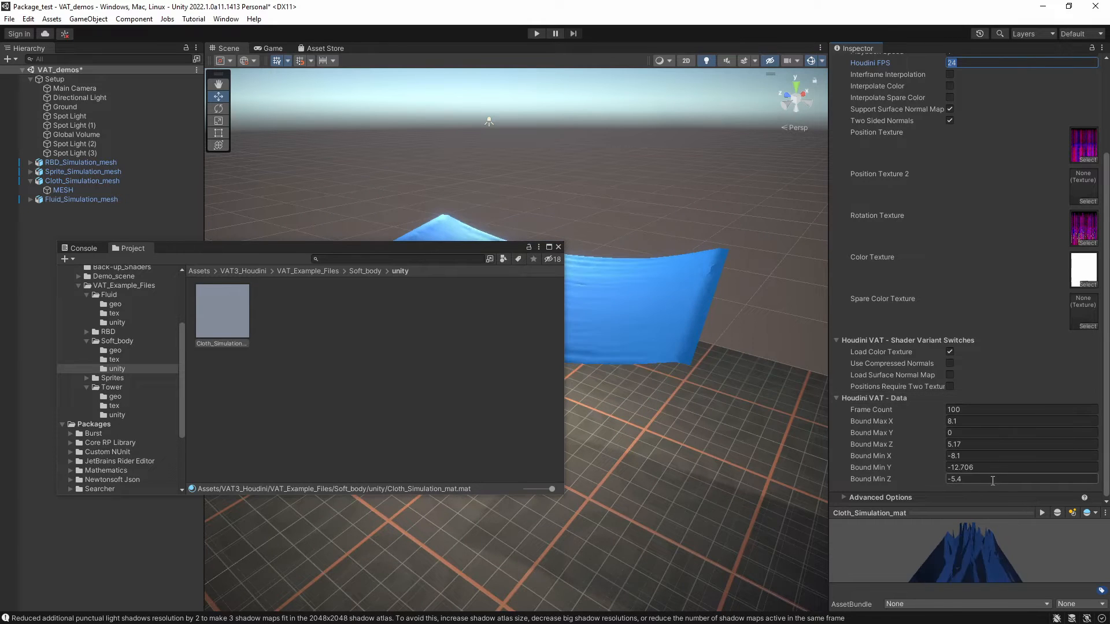
{"action": "scroll", "coordinate": [1000, 474], "scroll_direction": "up", "scroll_amount": 3}
{"action": "scroll", "coordinate": [1000, 472], "scroll_direction": "up", "scroll_amount": 1}
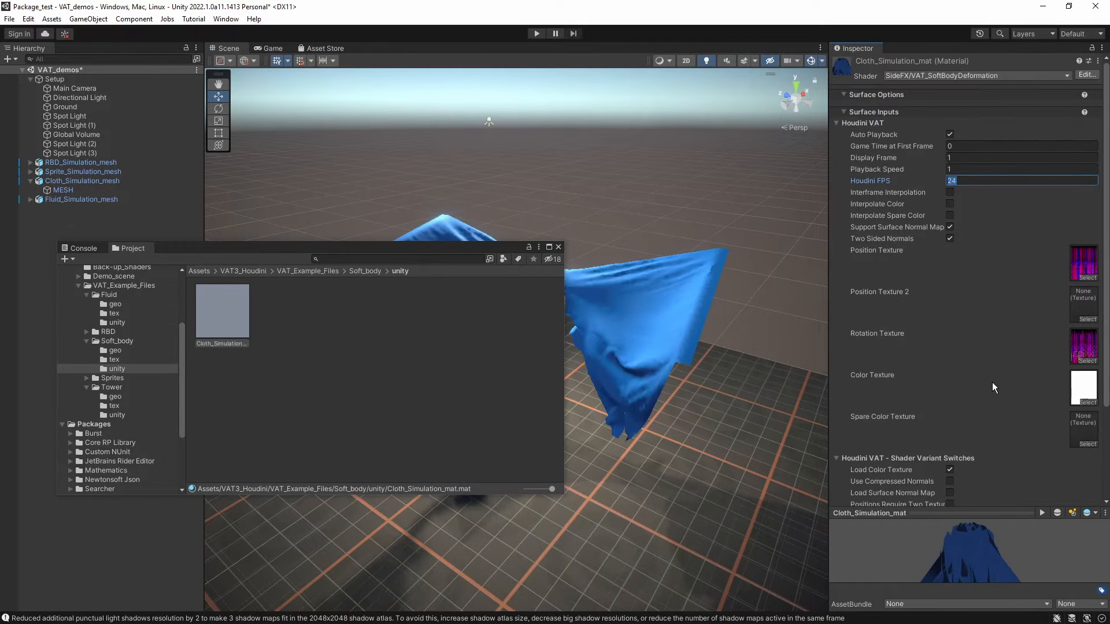
Move the Project window off the cloth in the scene and open the cloth material's shader graph for editing.
{"action": "left_click_drag", "start_coordinate": [430, 249], "coordinate": [376, 585]}
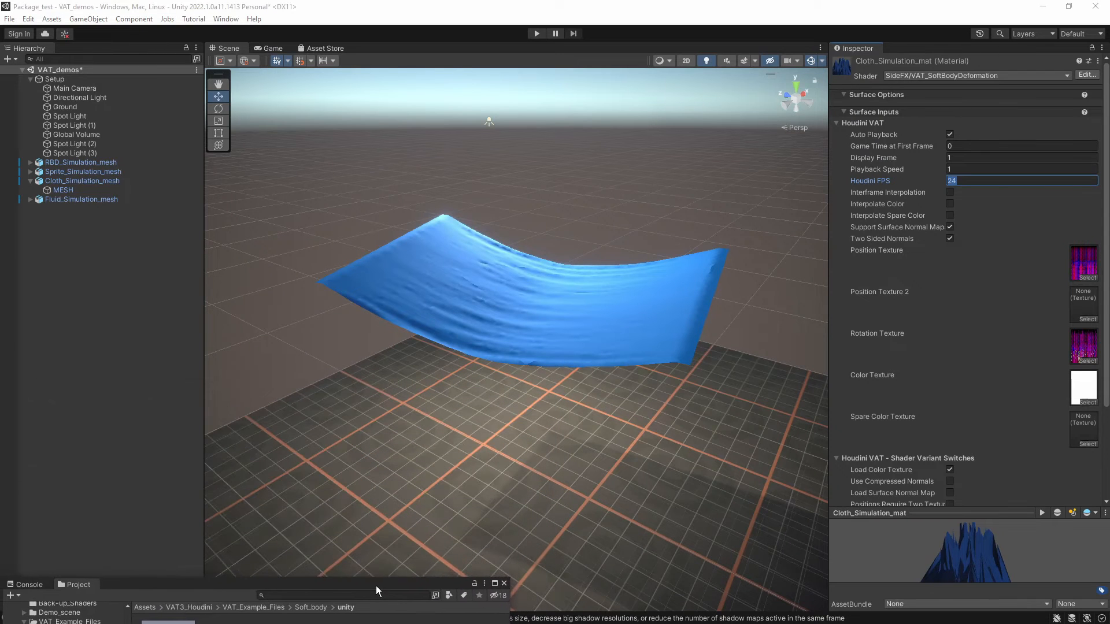
{"action": "right_click_drag", "start_coordinate": [619, 320], "coordinate": [575, 318]}
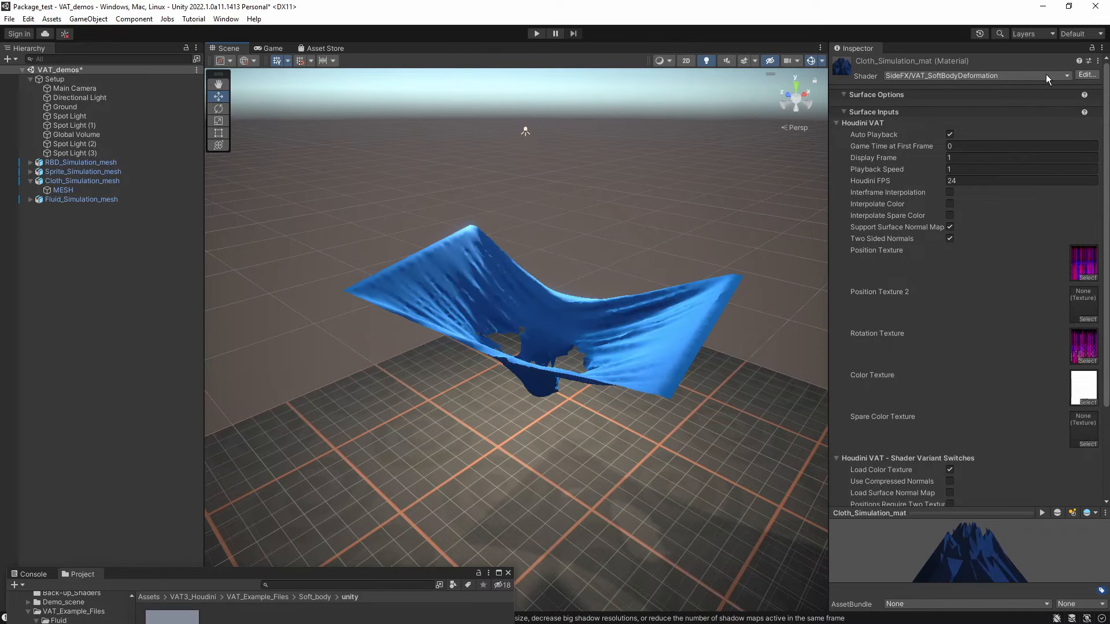
{"action": "left_click", "coordinate": [1092, 75]}
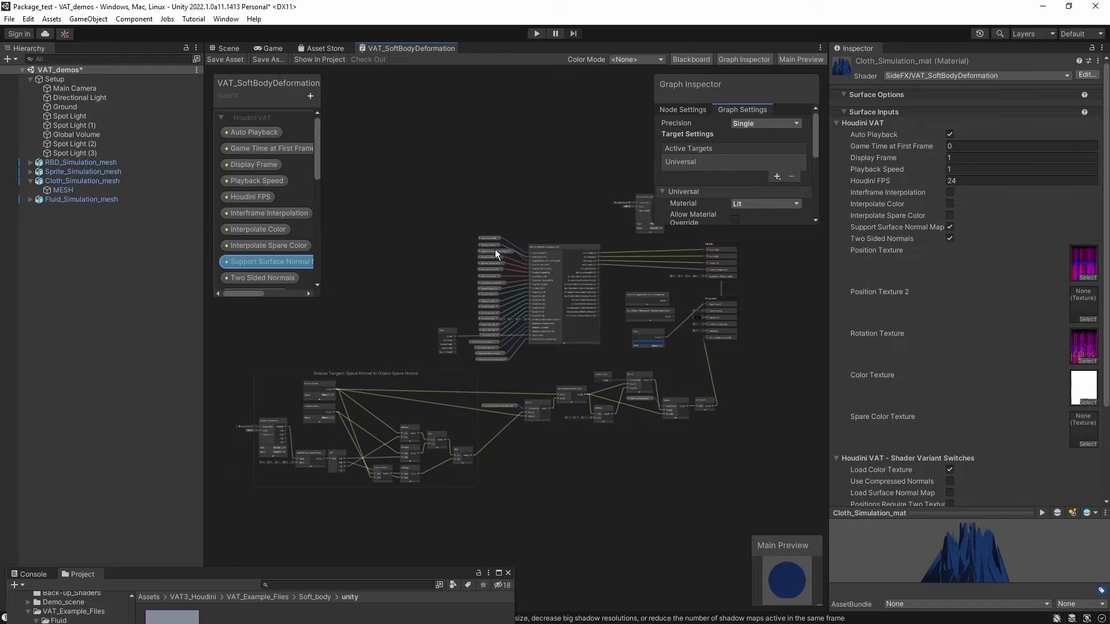
Examine the VAT_SoftBodyDeformation_SSG node's inputs and outputs in the shader graph.
{"action": "left_click_drag", "start_coordinate": [509, 176], "coordinate": [484, 177]}
{"action": "middle_click_drag", "start_coordinate": [550, 207], "coordinate": [480, 201]}
{"action": "scroll", "coordinate": [481, 314], "scroll_direction": "up", "scroll_amount": 5}
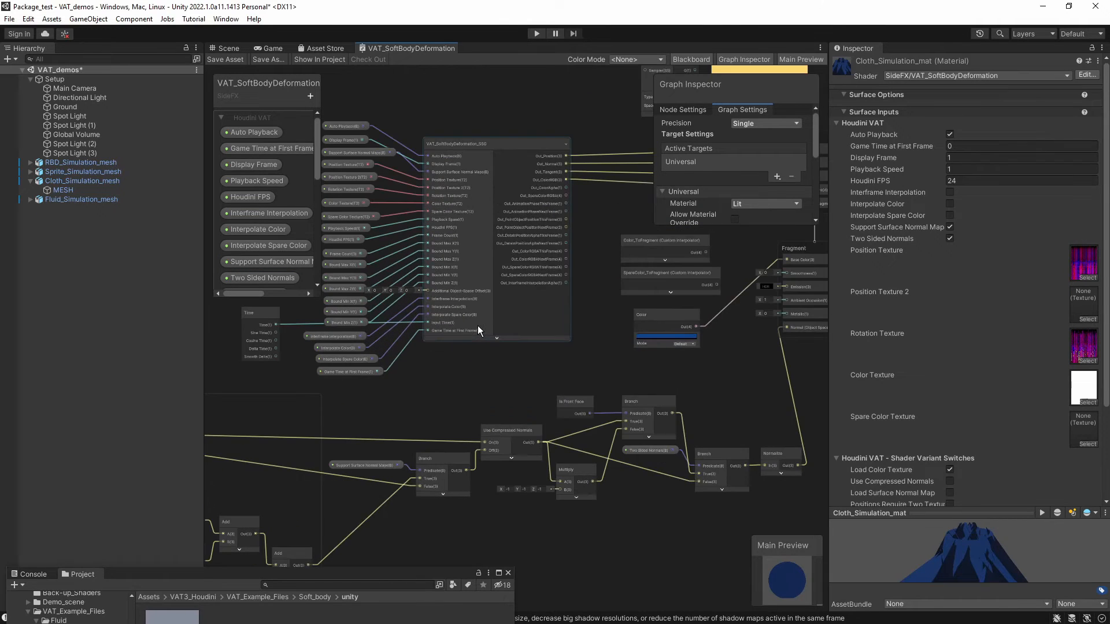
{"action": "scroll", "coordinate": [474, 140], "scroll_direction": "up", "scroll_amount": 4}
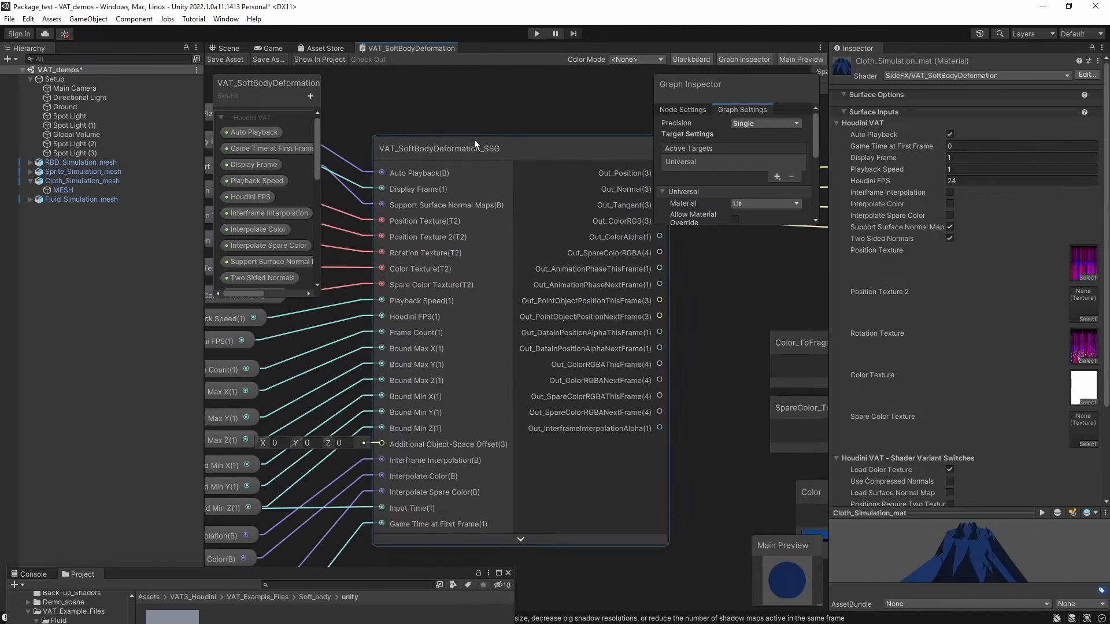
{"action": "scroll", "coordinate": [463, 102], "scroll_direction": "down", "scroll_amount": 1}
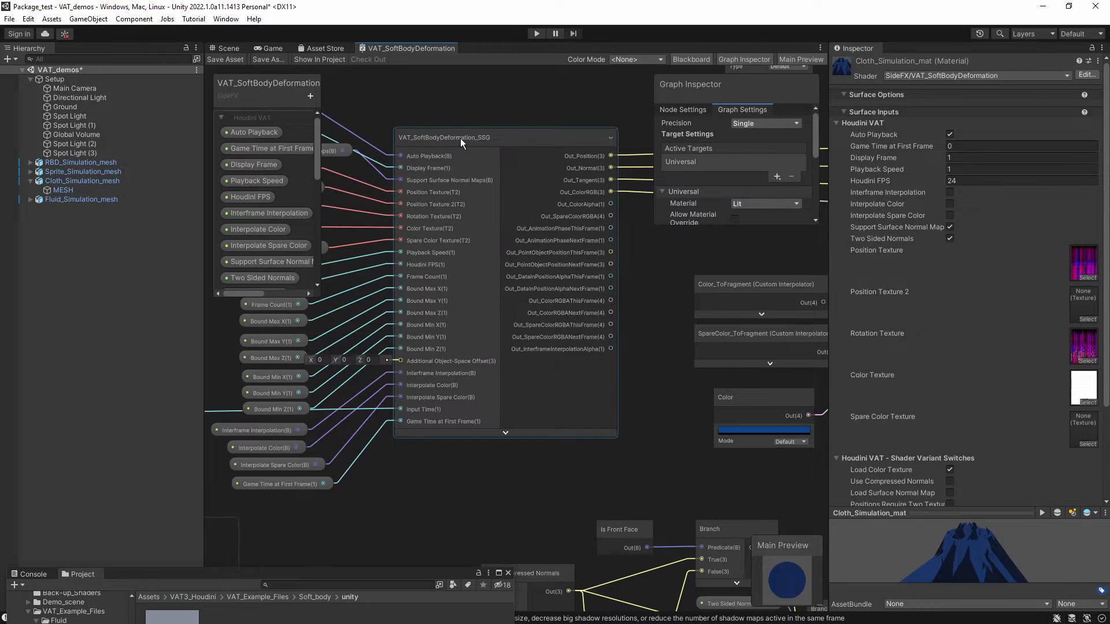
Open the VAT_SoftBodyDeformation_SSG subgraph and look over its node network.
{"action": "left_click", "coordinate": [491, 134]}
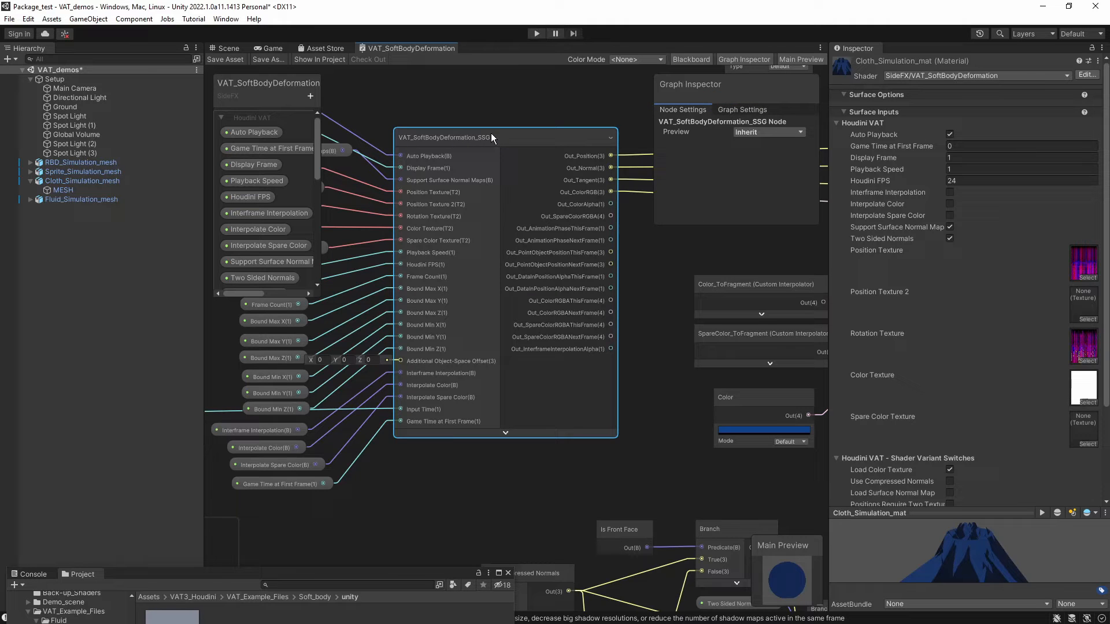
{"action": "double_click", "coordinate": [491, 135]}
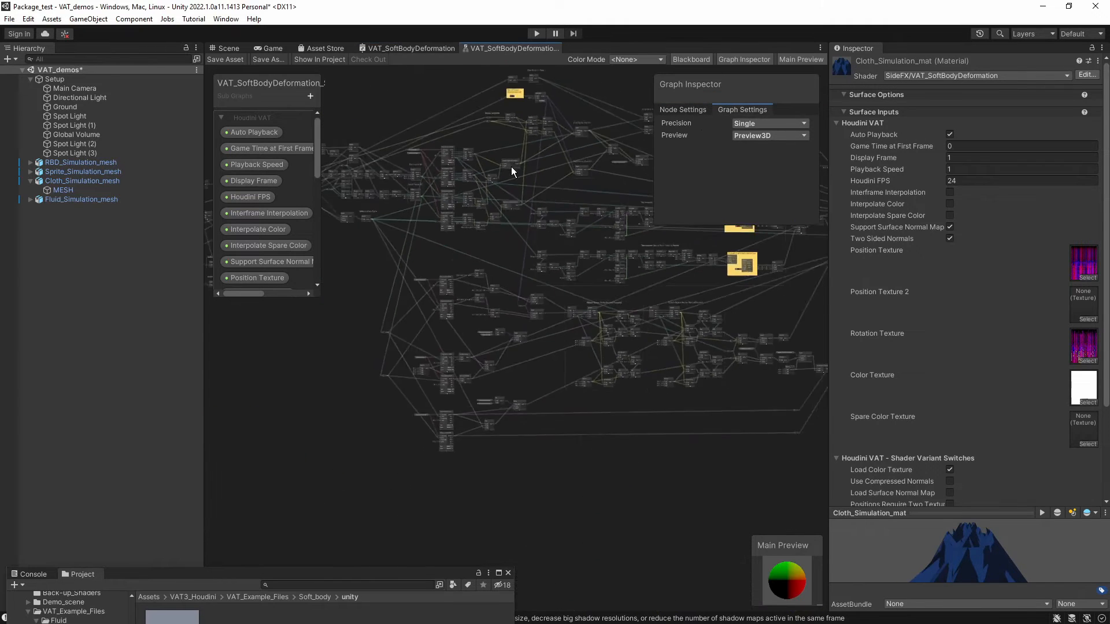
{"action": "middle_click_drag", "start_coordinate": [592, 256], "coordinate": [403, 310]}
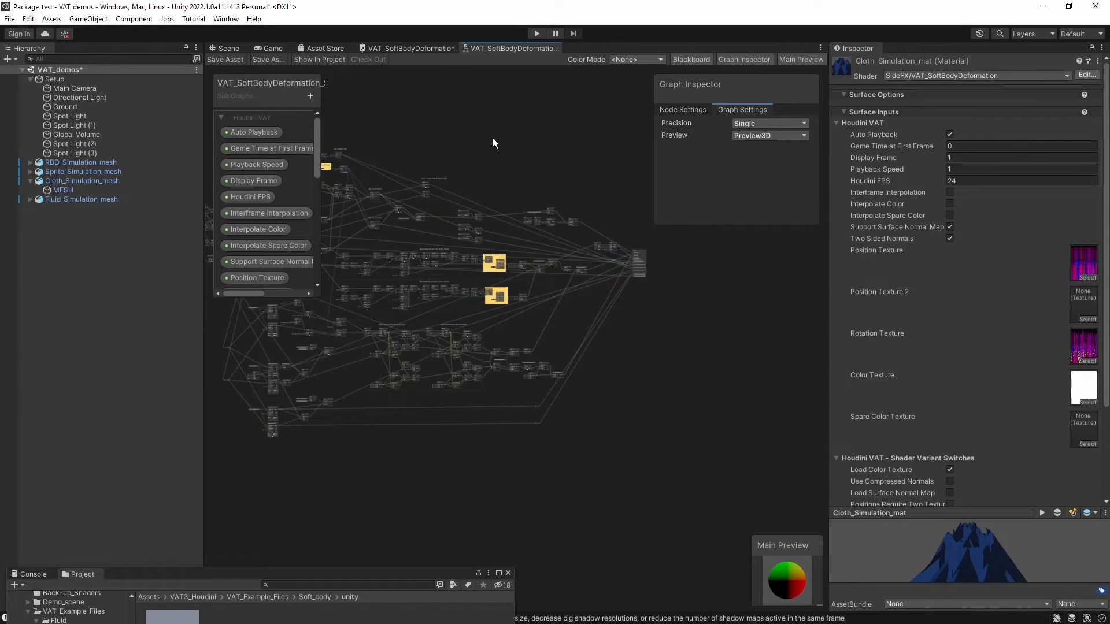
Return to the VAT_SoftBodyDeformation graph and examine the Vertex and Fragment outputs, the Color_ToFragment interpolators and the Base Color Texture note.
{"action": "left_click", "coordinate": [432, 50]}
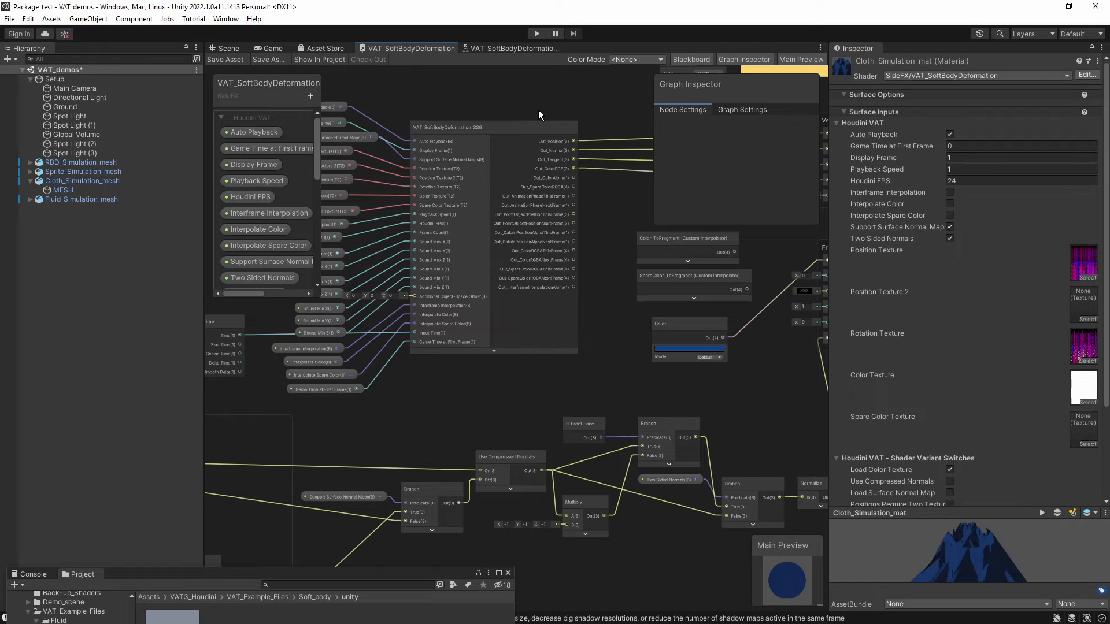
{"action": "middle_click_drag", "start_coordinate": [602, 101], "coordinate": [398, 137]}
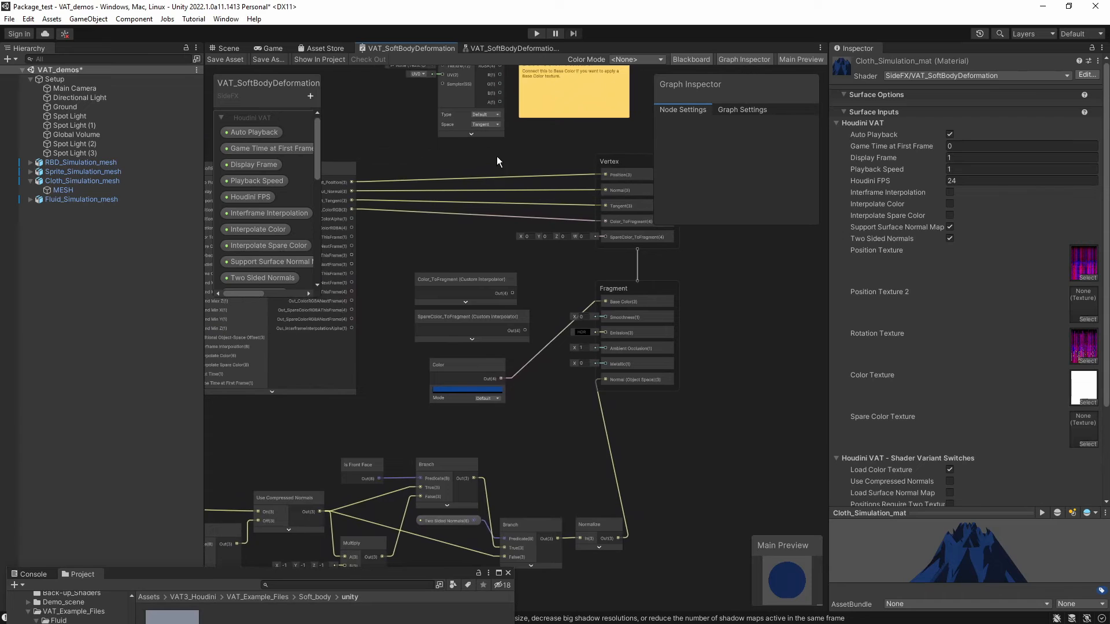
{"action": "scroll", "coordinate": [461, 271], "scroll_direction": "up", "scroll_amount": 2}
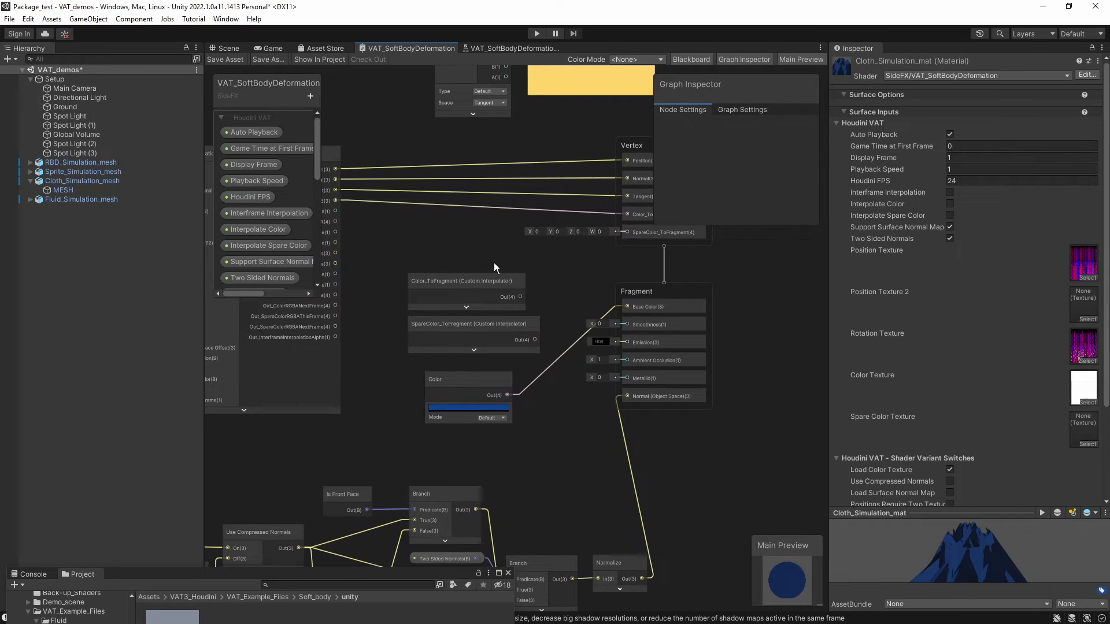
{"action": "scroll", "coordinate": [490, 261], "scroll_direction": "up", "scroll_amount": 3}
{"action": "left_click", "coordinate": [398, 325]}
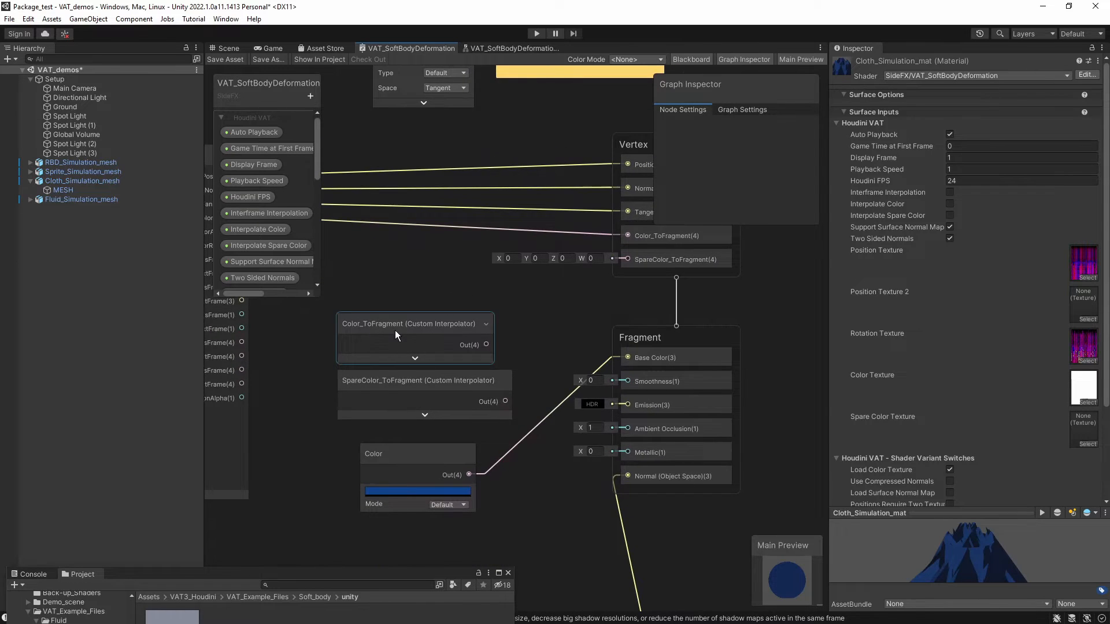
{"action": "scroll", "coordinate": [396, 331], "scroll_direction": "up", "scroll_amount": 3}
{"action": "scroll", "coordinate": [407, 349], "scroll_direction": "down", "scroll_amount": 4}
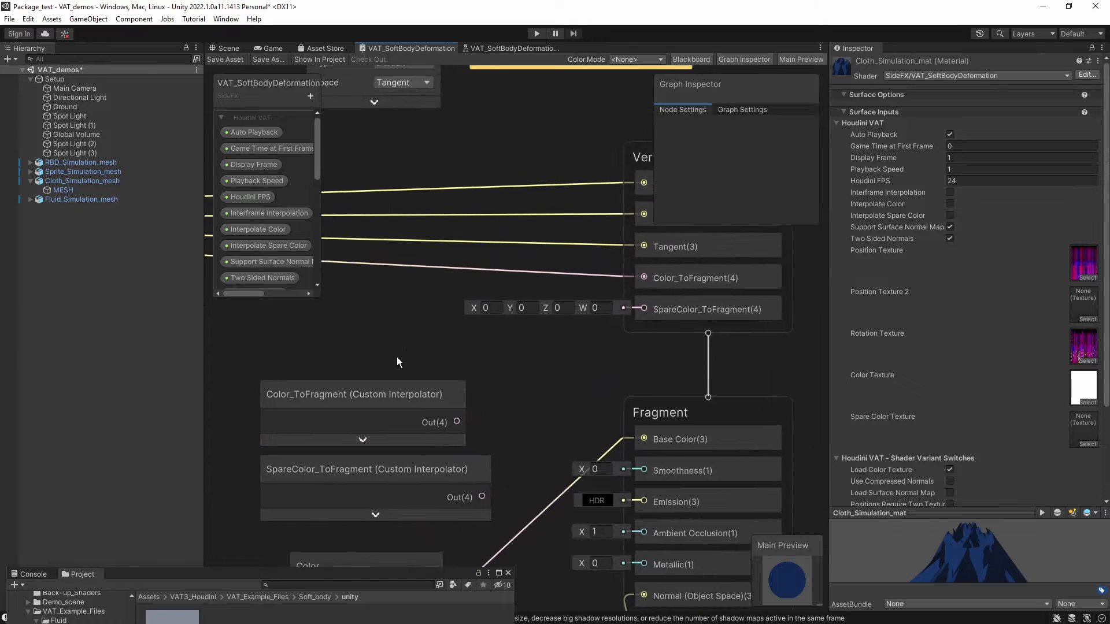
{"action": "scroll", "coordinate": [542, 284], "scroll_direction": "up", "scroll_amount": 1}
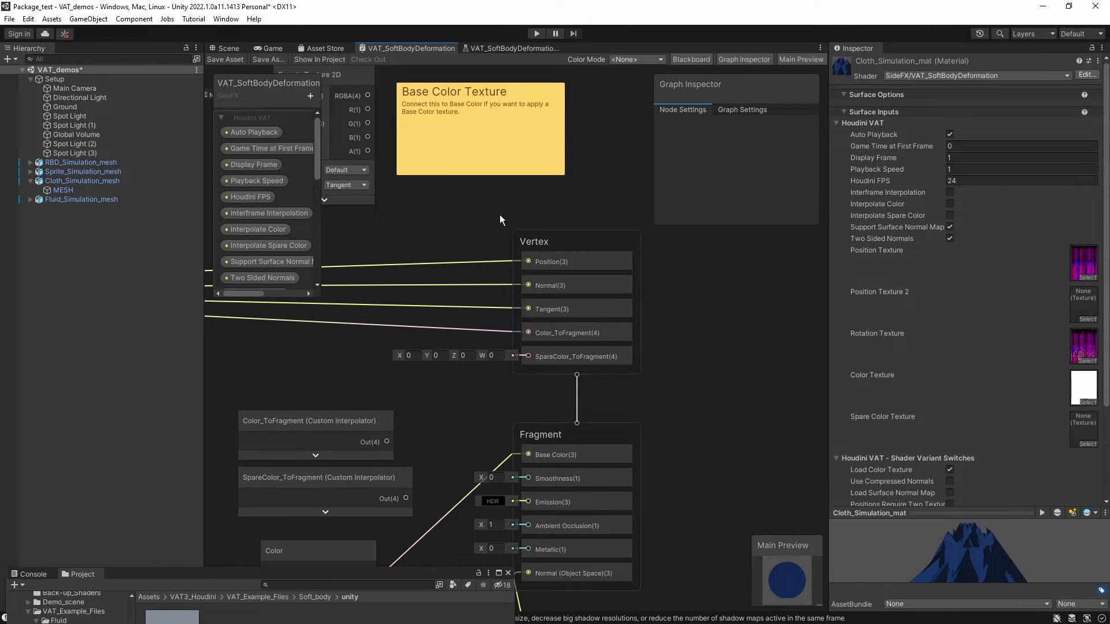
Select the Color_ToFragment custom interpolator in the shader graph and reposition it beside the Fragment outputs.
{"action": "scroll", "coordinate": [457, 413], "scroll_direction": "down", "scroll_amount": 2}
{"action": "scroll", "coordinate": [497, 397], "scroll_direction": "up", "scroll_amount": 5}
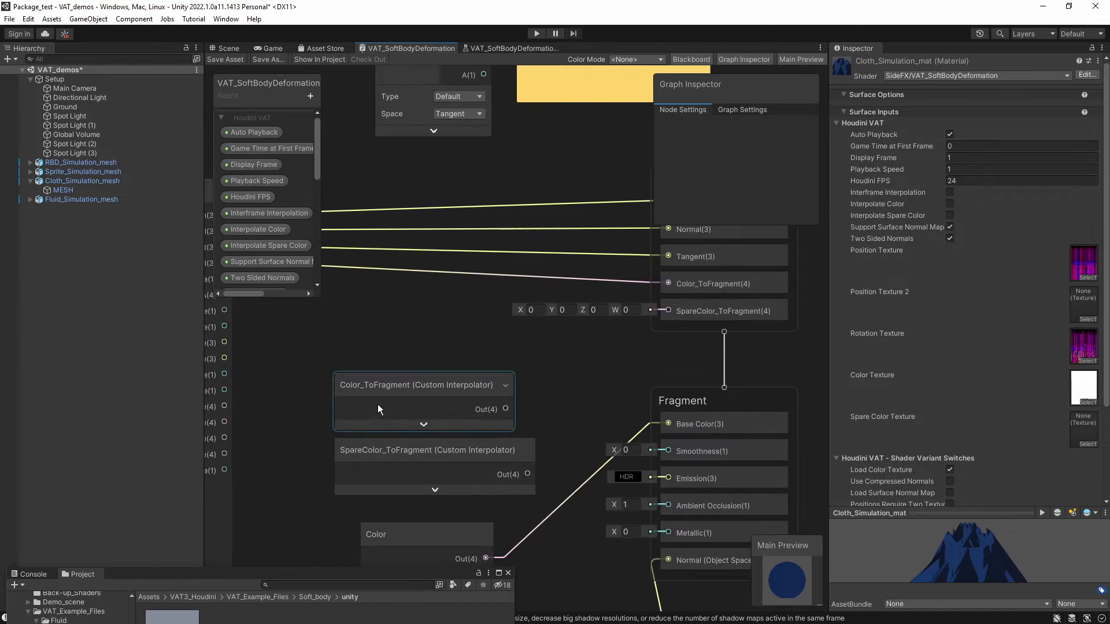
{"action": "left_click", "coordinate": [393, 387]}
{"action": "middle_click_drag", "start_coordinate": [469, 357], "coordinate": [345, 397]}
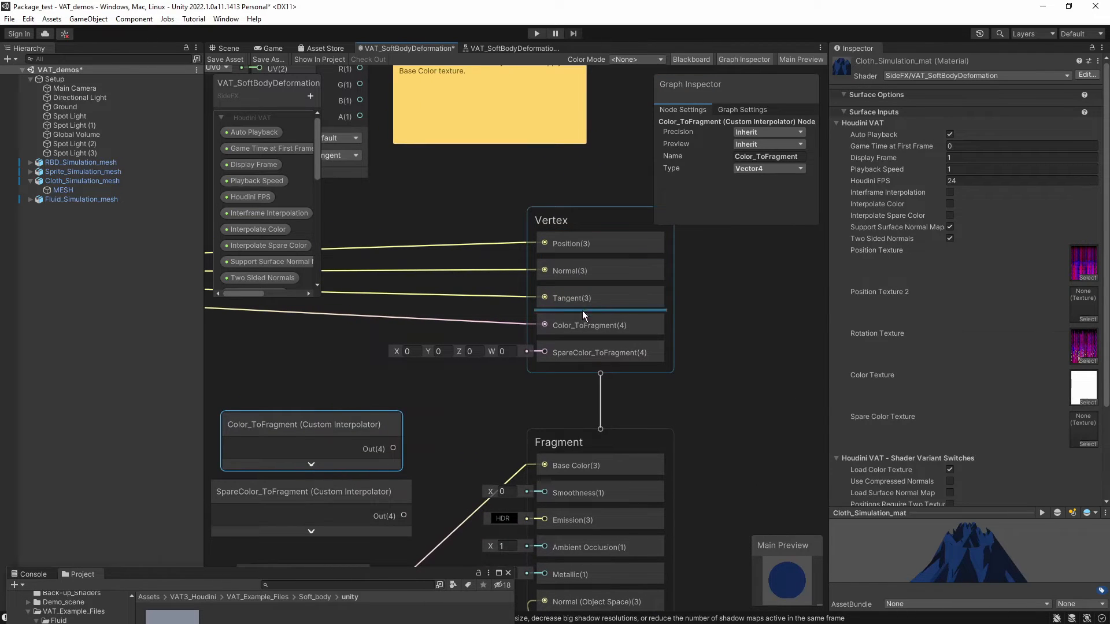
{"action": "mouse_move", "coordinate": [311, 431]}
{"action": "left_mouse_down"}
{"action": "mouse_move", "coordinate": [335, 416]}
{"action": "mouse_move", "coordinate": [327, 424]}
{"action": "left_mouse_up"}
{"action": "middle_click_drag", "start_coordinate": [484, 420], "coordinate": [547, 344]}
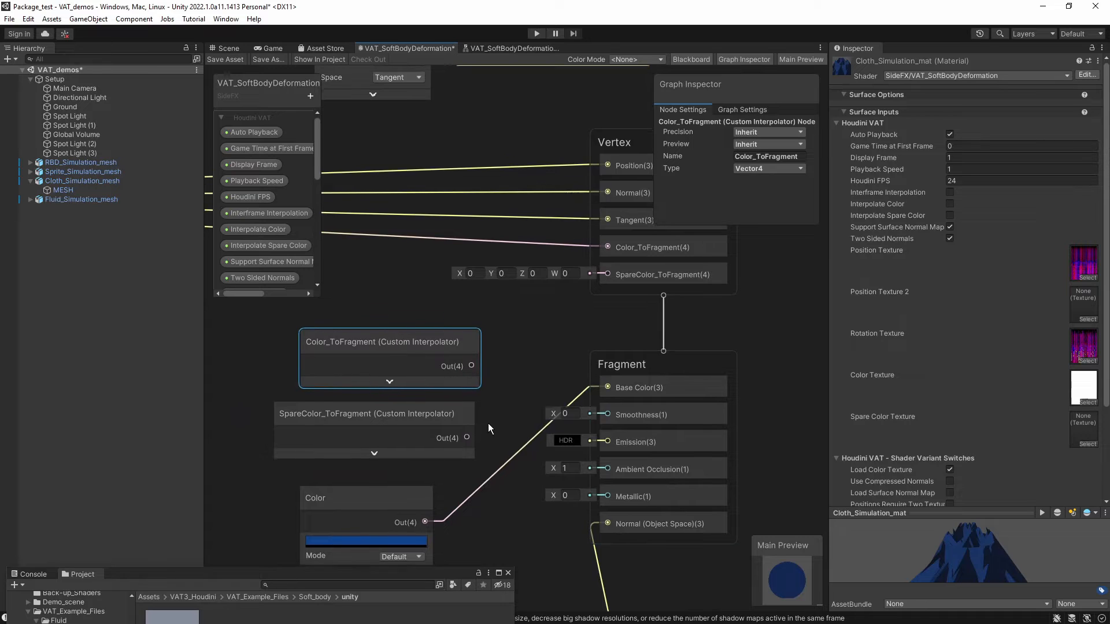
Space out the Color, Color_ToFragment and SpareColor_ToFragment nodes in the graph so they sit apart vertically.
{"action": "middle_click_drag", "start_coordinate": [488, 425], "coordinate": [506, 366]}
{"action": "left_click_drag", "start_coordinate": [383, 442], "coordinate": [410, 452]}
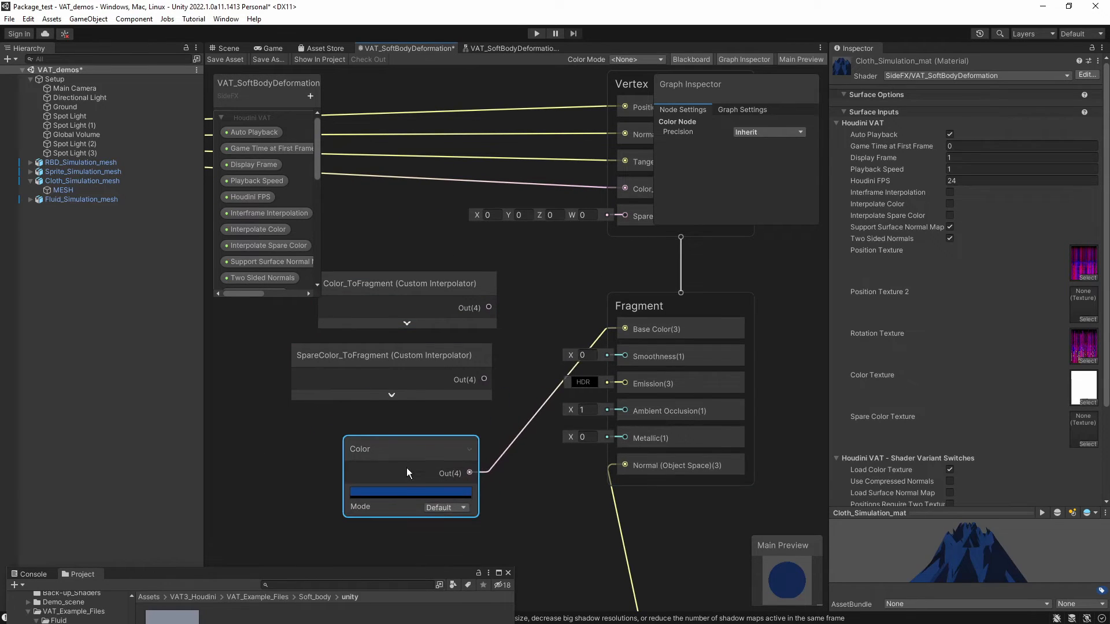
{"action": "left_click", "coordinate": [435, 315]}
{"action": "left_click_drag", "start_coordinate": [408, 282], "coordinate": [406, 264]}
{"action": "left_click_drag", "start_coordinate": [422, 380], "coordinate": [422, 357]}
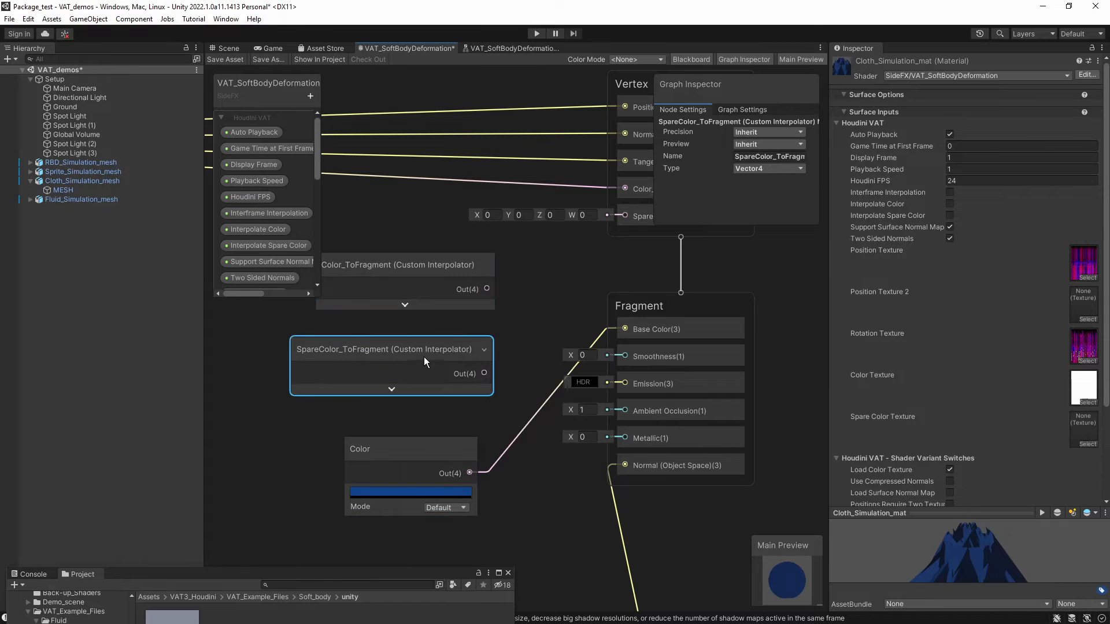
Try feeding Base Color from the Color_ToFragment output, and reconnect the Color node's output to Base Color.
{"action": "middle_click_drag", "start_coordinate": [560, 331], "coordinate": [483, 306]}
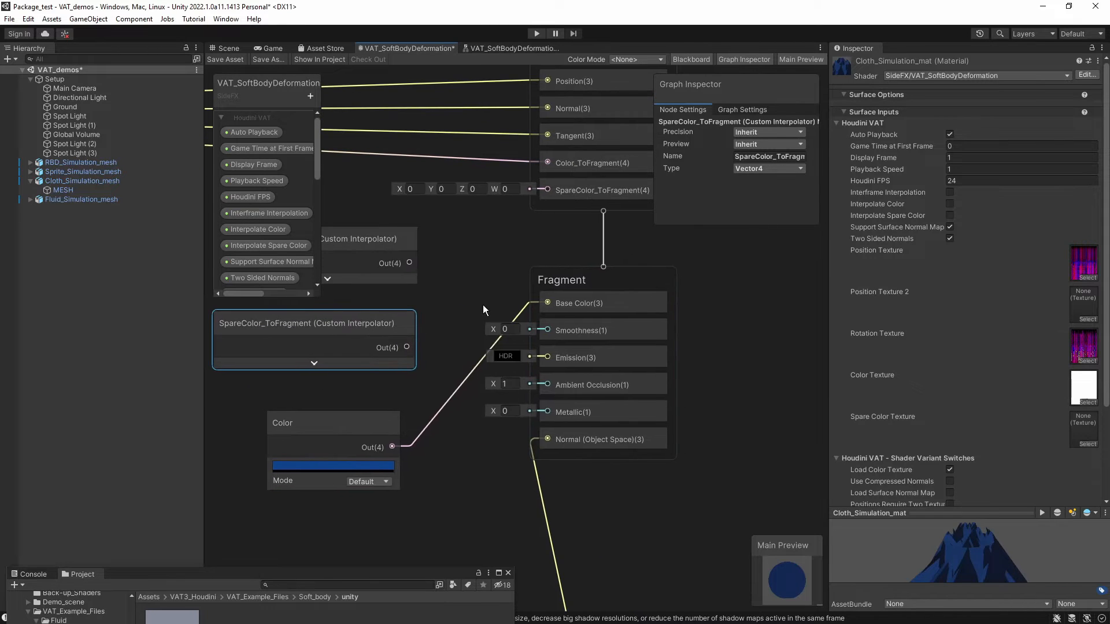
{"action": "middle_click_drag", "start_coordinate": [443, 262], "coordinate": [561, 324]}
{"action": "left_click_drag", "start_coordinate": [560, 325], "coordinate": [698, 366]}
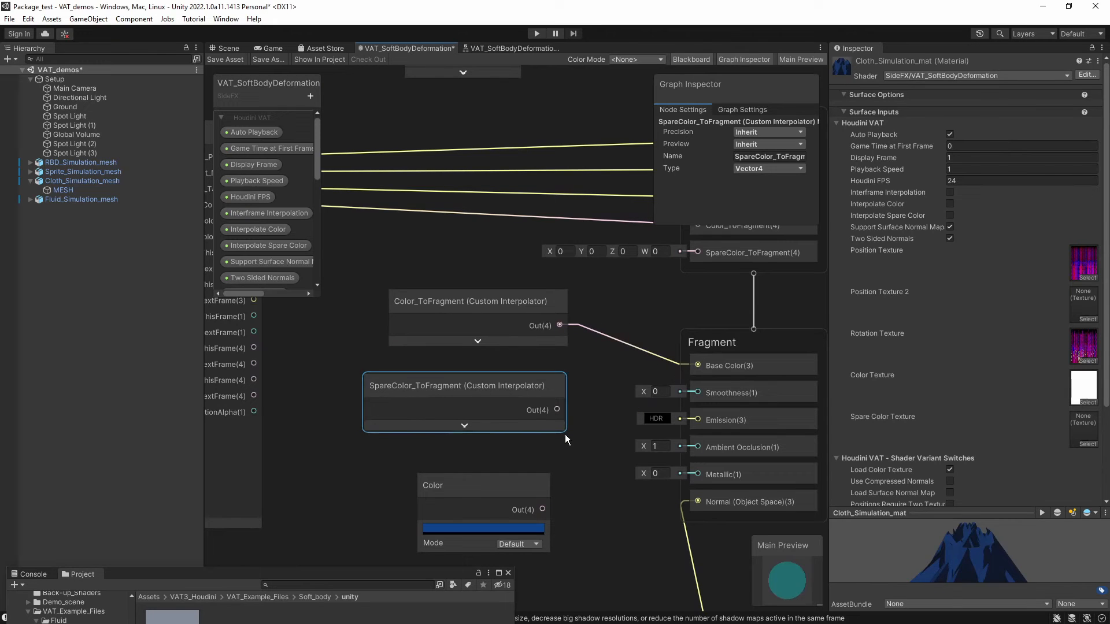
{"action": "left_click", "coordinate": [608, 456]}
{"action": "middle_click_drag", "start_coordinate": [605, 424], "coordinate": [568, 401]}
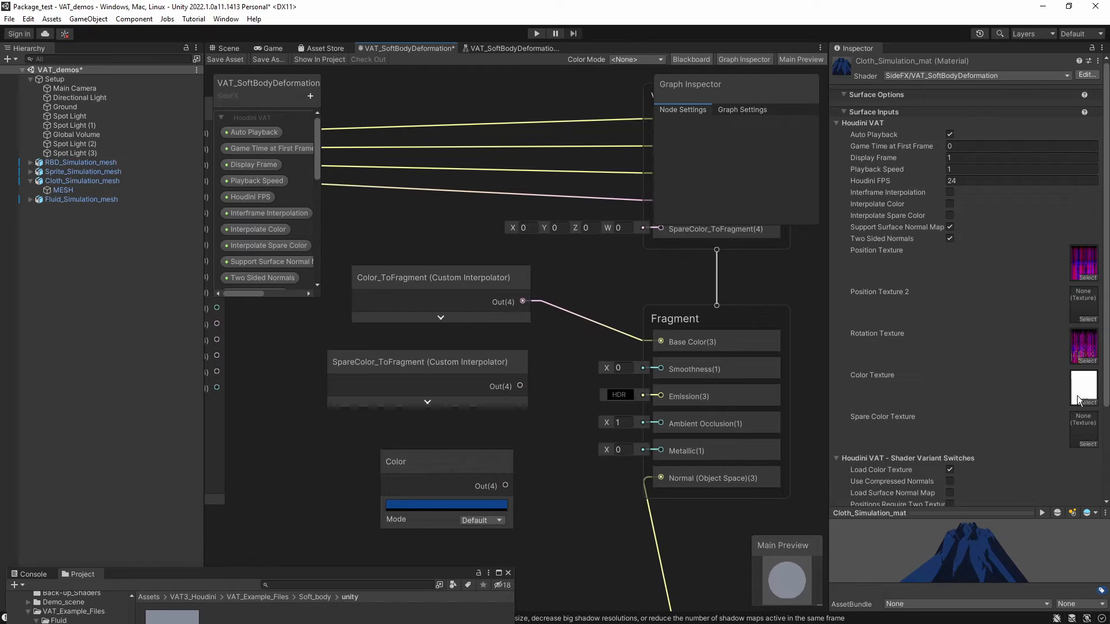
{"action": "left_click_drag", "start_coordinate": [506, 485], "coordinate": [675, 338]}
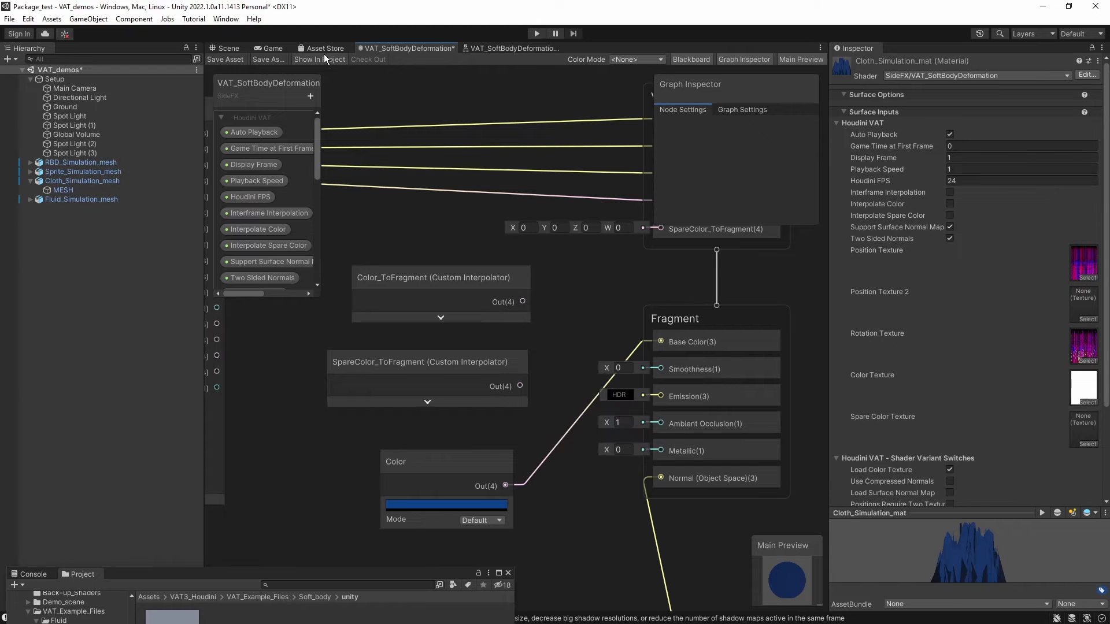
Return to the scene and view the rigid-body wall destruction from the front.
{"action": "scroll", "coordinate": [555, 306], "scroll_direction": "down", "scroll_amount": 8}
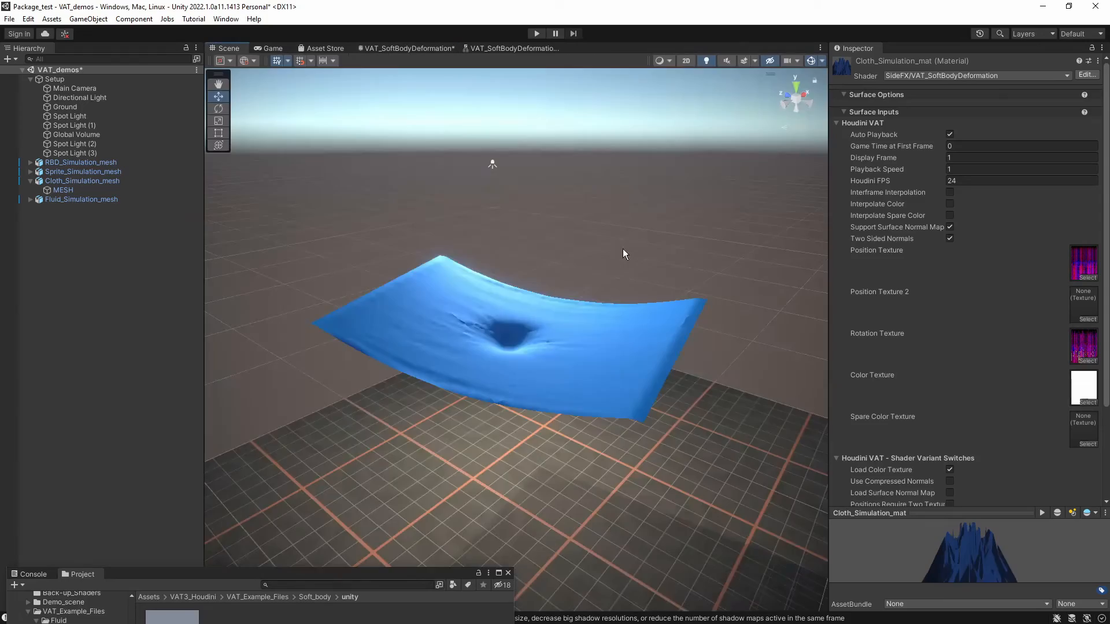
{"action": "right_click_drag", "start_coordinate": [667, 241], "coordinate": [549, 324]}
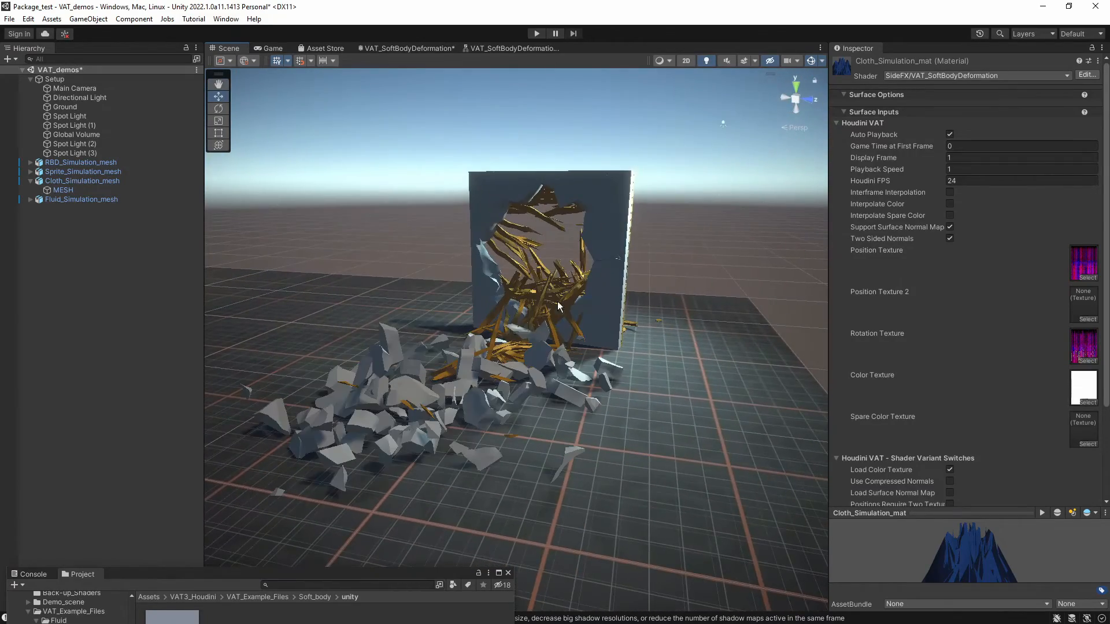
{"action": "right_click_drag", "start_coordinate": [569, 279], "coordinate": [634, 299]}
{"action": "key", "text": "w"}
{"action": "key", "text": "s"}
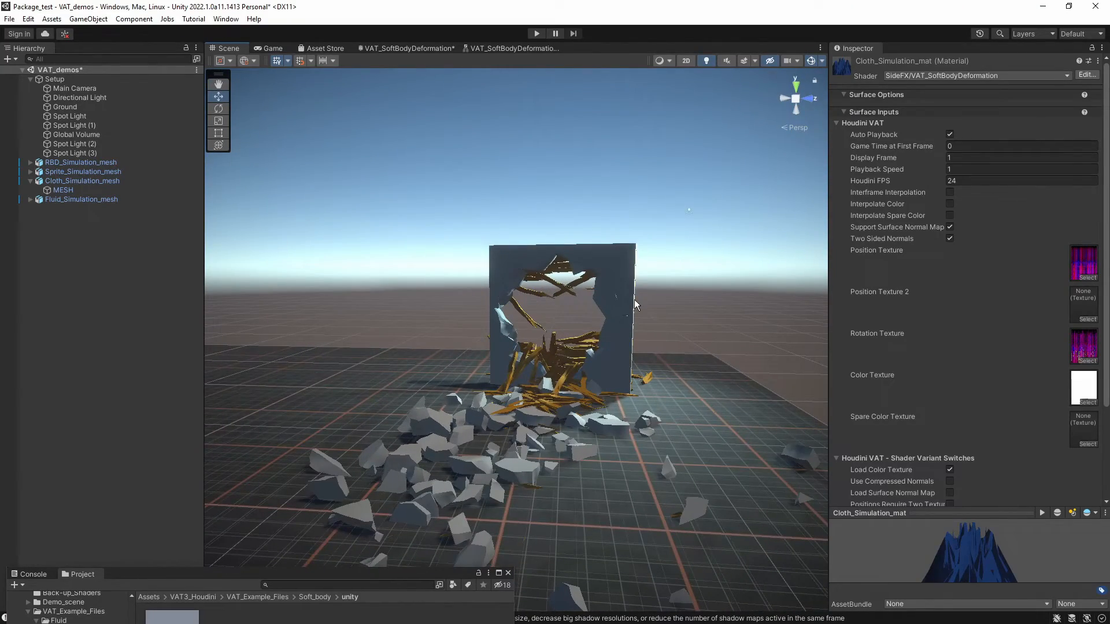
Move the Project window up over the scene and open the RBD folder in VAT_Example_Files.
{"action": "left_click_drag", "start_coordinate": [291, 568], "coordinate": [329, 327]}
{"action": "left_click", "coordinate": [278, 354]}
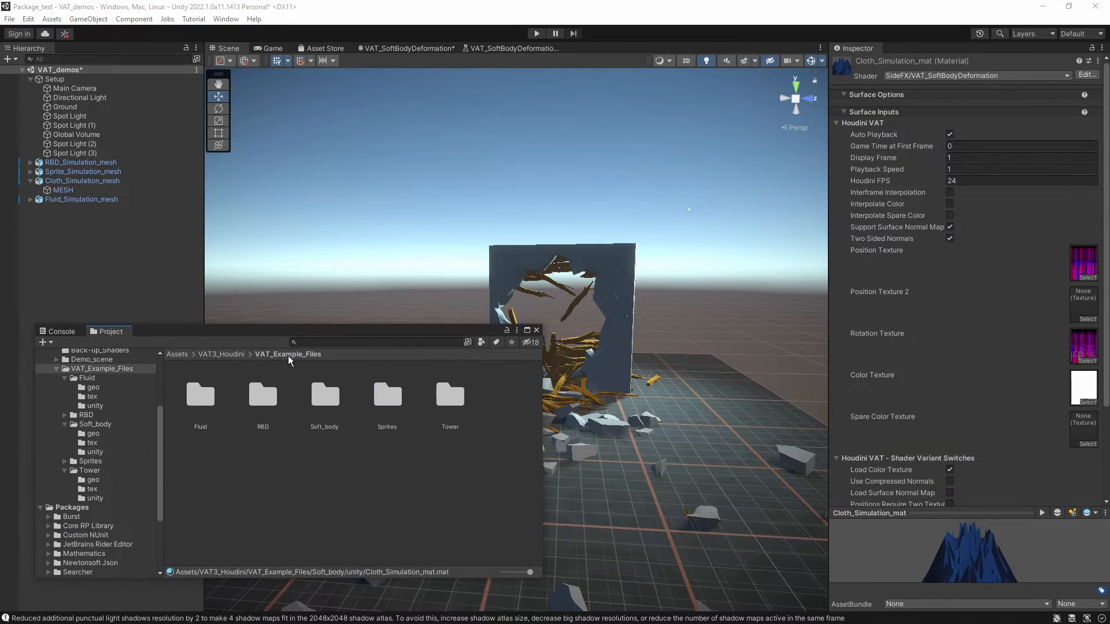
{"action": "double_click", "coordinate": [274, 424]}
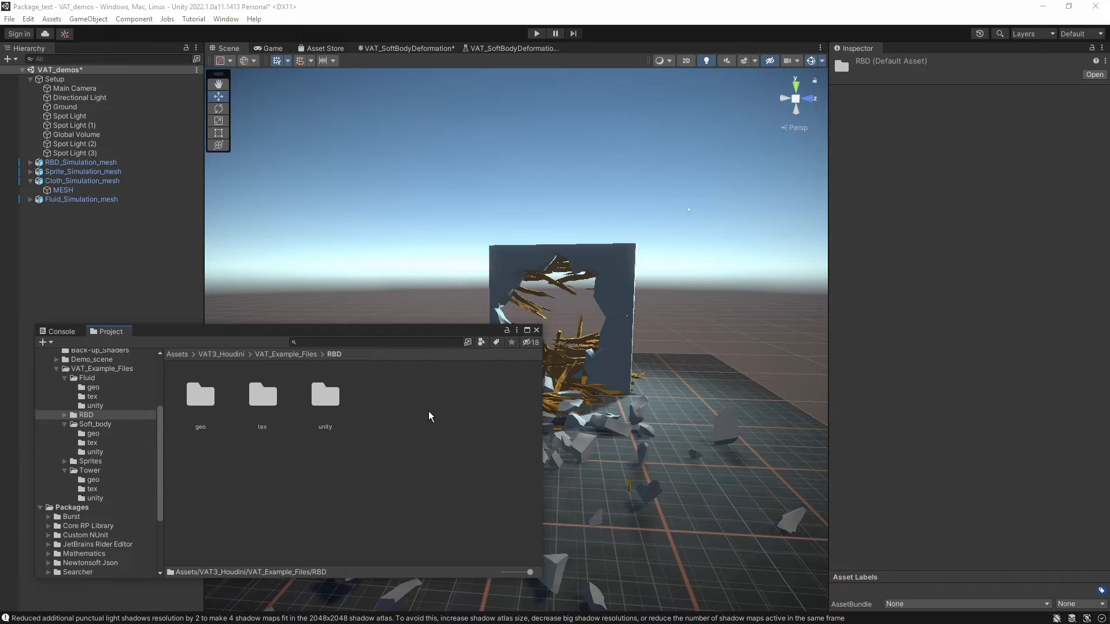
Look through the RBD folder's geo, tex and unity subfolders, inspect the RBD simulation material, and move the Project window out of the way.
{"action": "double_click", "coordinate": [201, 397]}
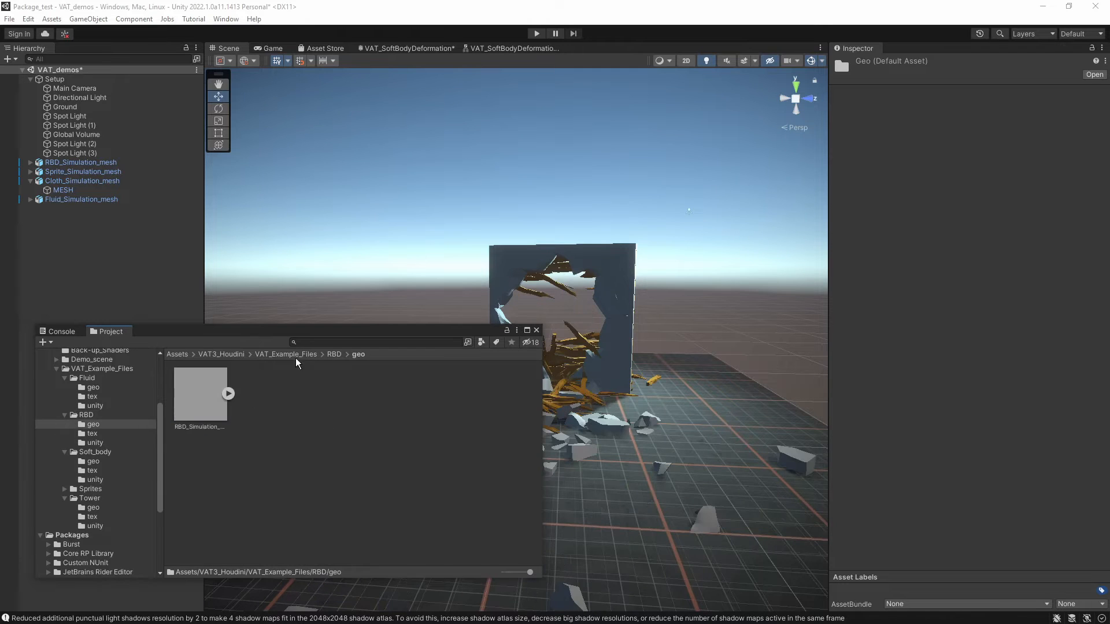
{"action": "left_click", "coordinate": [333, 355]}
{"action": "double_click", "coordinate": [263, 394]}
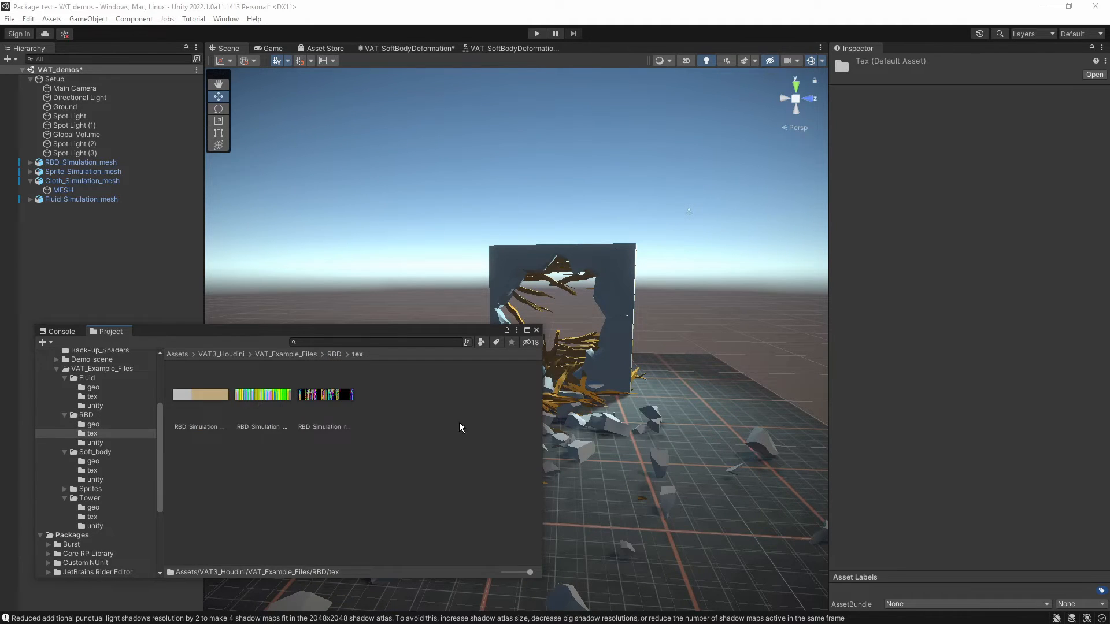
{"action": "left_click", "coordinate": [333, 355]}
{"action": "double_click", "coordinate": [334, 404]}
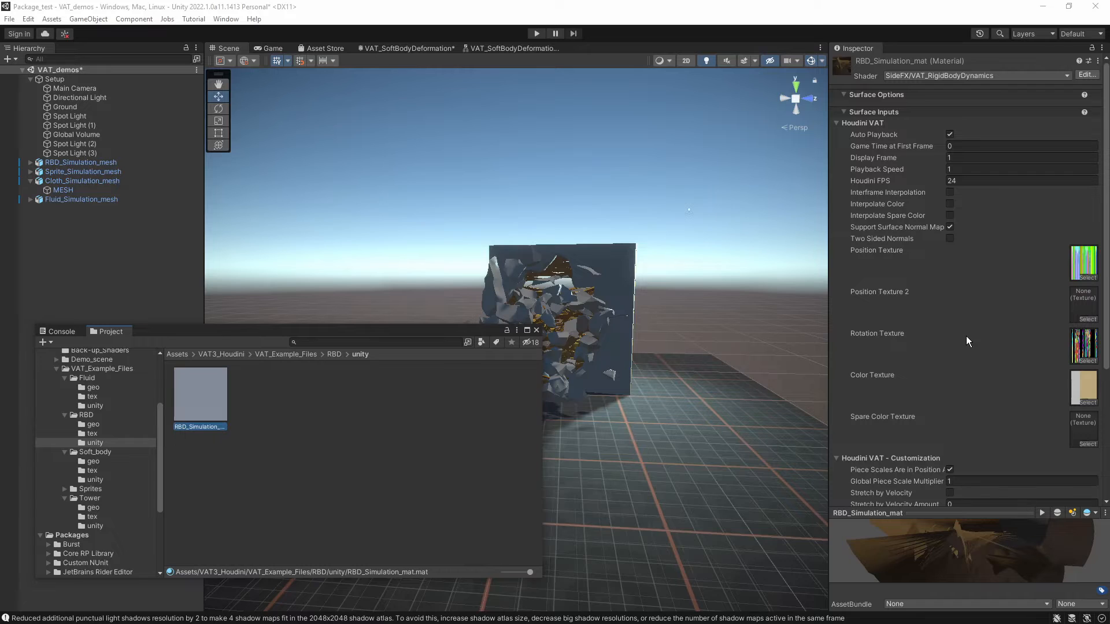
{"action": "left_click_drag", "start_coordinate": [432, 335], "coordinate": [345, 559]}
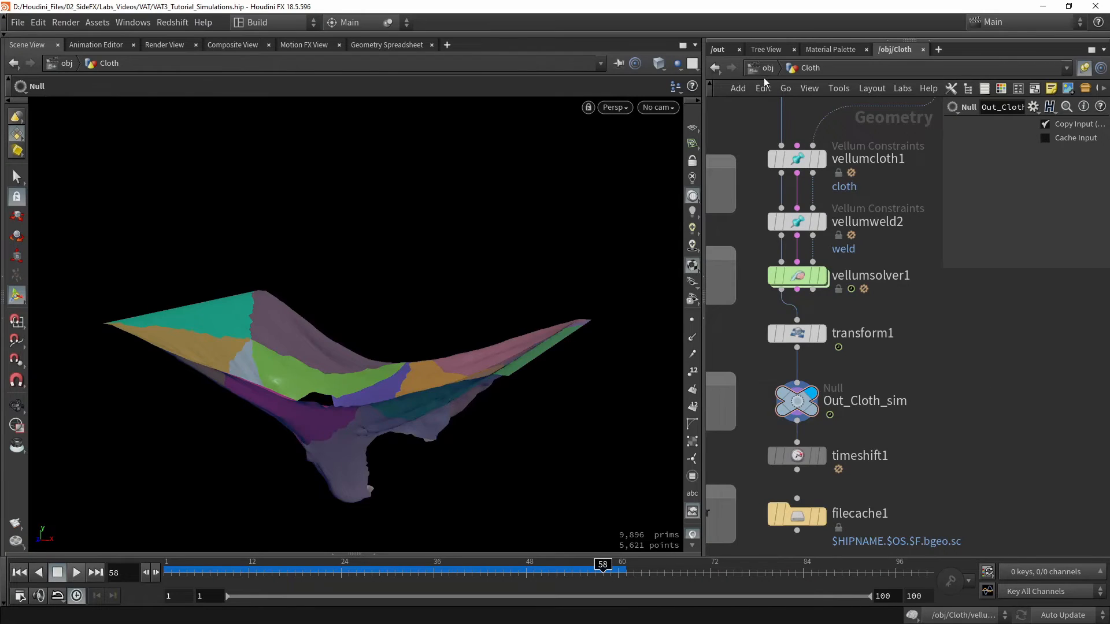
Switch to Houdini, open the Wall_Breaking object's network and view the broken wall up close.
{"action": "left_click", "coordinate": [757, 68]}
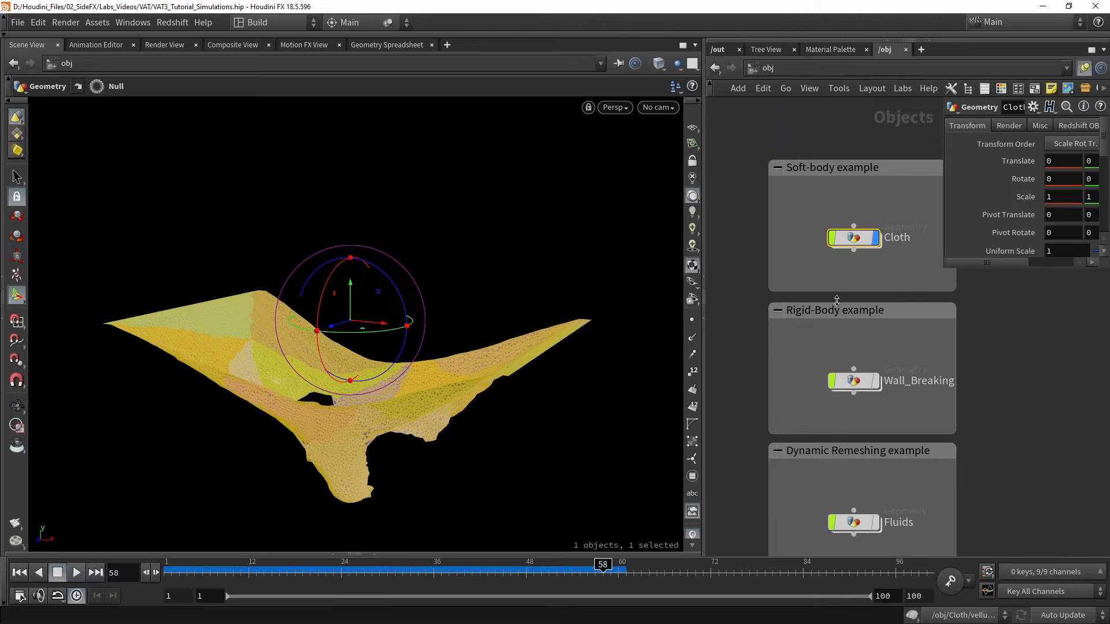
{"action": "left_click", "coordinate": [856, 382]}
{"action": "double_click", "coordinate": [857, 387]}
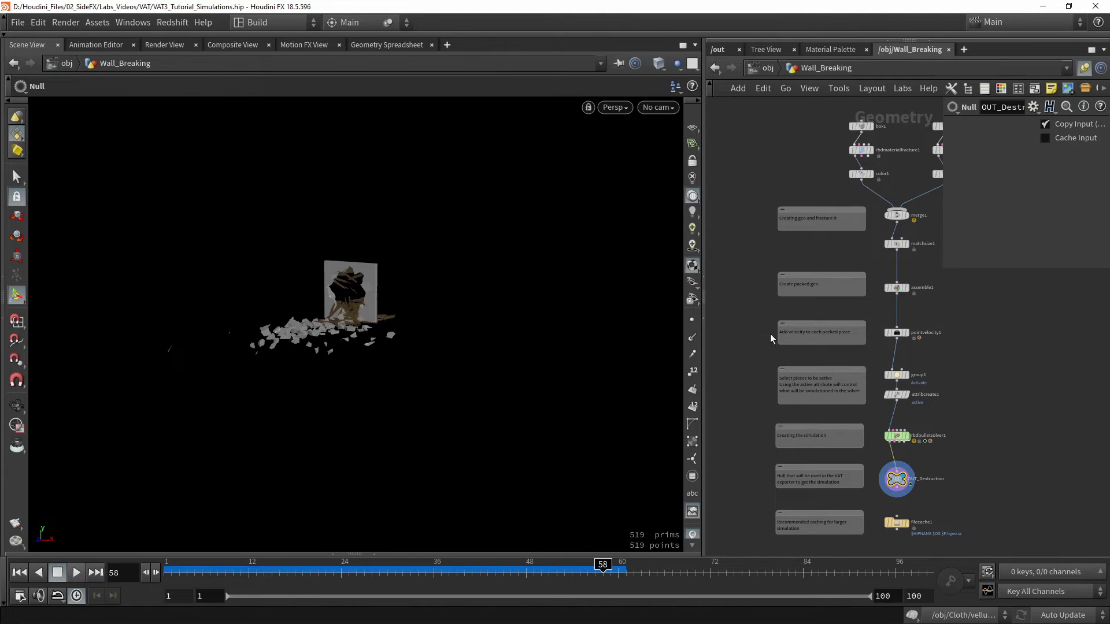
{"action": "scroll", "coordinate": [348, 281], "scroll_direction": "up", "scroll_amount": 6}
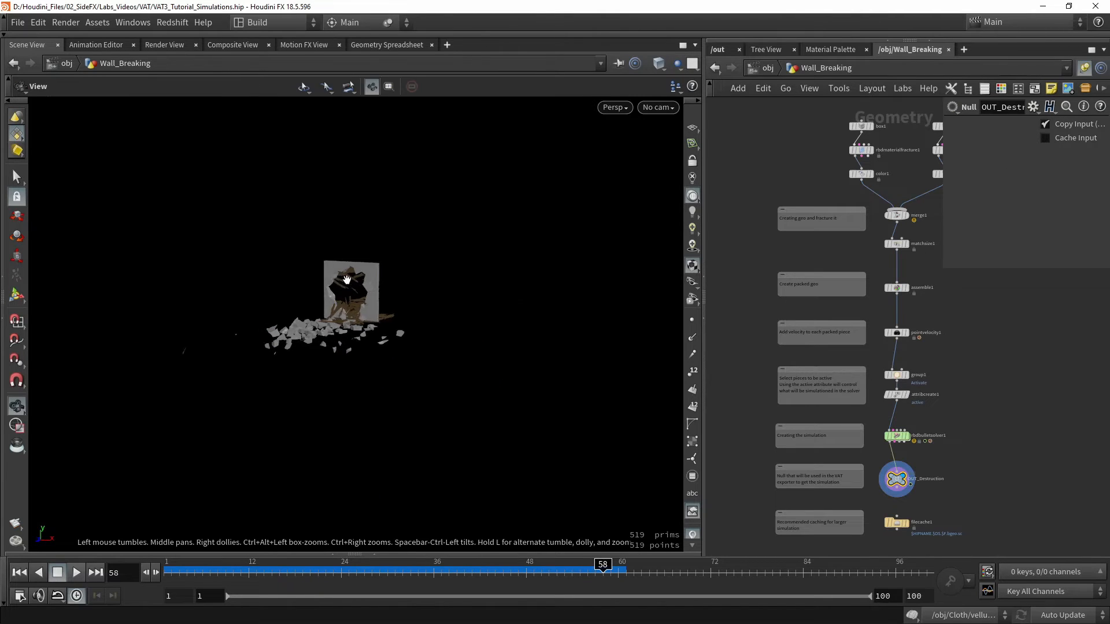
{"action": "left_click_drag", "start_coordinate": [348, 280], "coordinate": [309, 331], "text": "alt"}
{"action": "scroll", "coordinate": [309, 330], "scroll_direction": "up", "scroll_amount": 2}
{"action": "key", "text": "Return"}
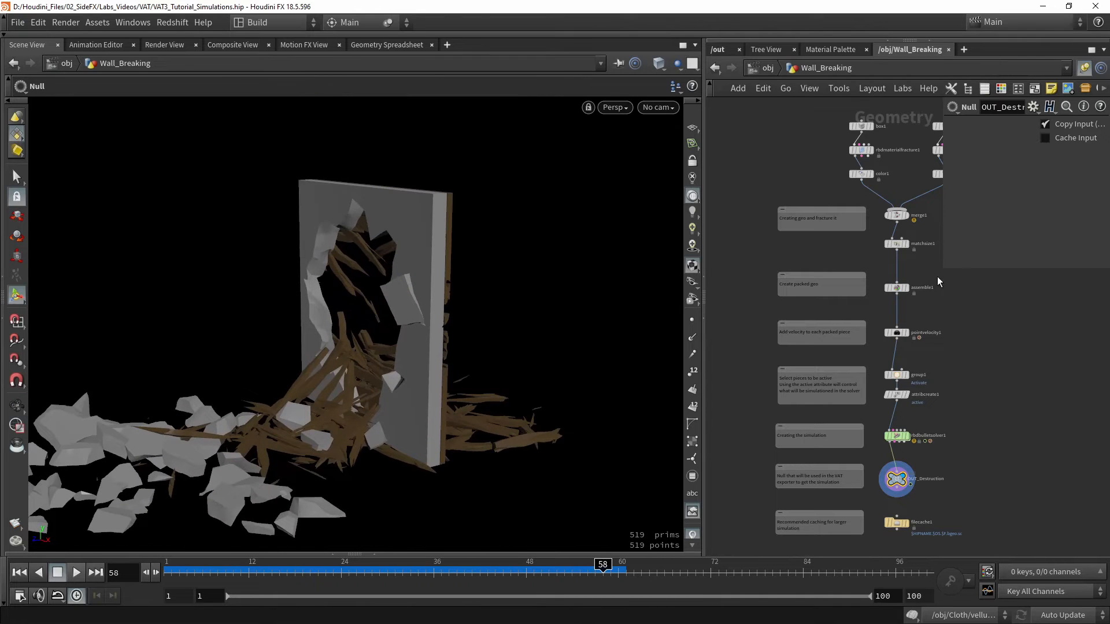
Narrow the parameter pane, then display box1 and the rbdmaterialfracture1 concrete fracture in wireframe.
{"action": "left_click_drag", "start_coordinate": [941, 269], "coordinate": [1015, 263]}
{"action": "middle_click_drag", "start_coordinate": [936, 243], "coordinate": [833, 357]}
{"action": "scroll", "coordinate": [766, 271], "scroll_direction": "up", "scroll_amount": 5}
{"action": "left_click", "coordinate": [772, 197]}
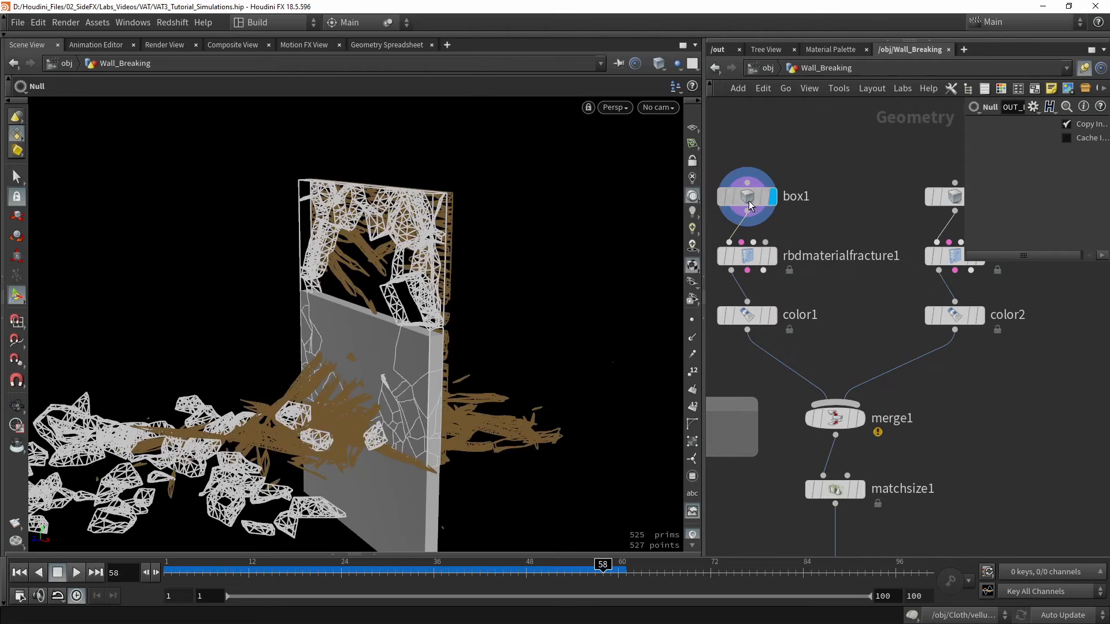
{"action": "key", "text": "Escape"}
{"action": "left_click", "coordinate": [747, 256]}
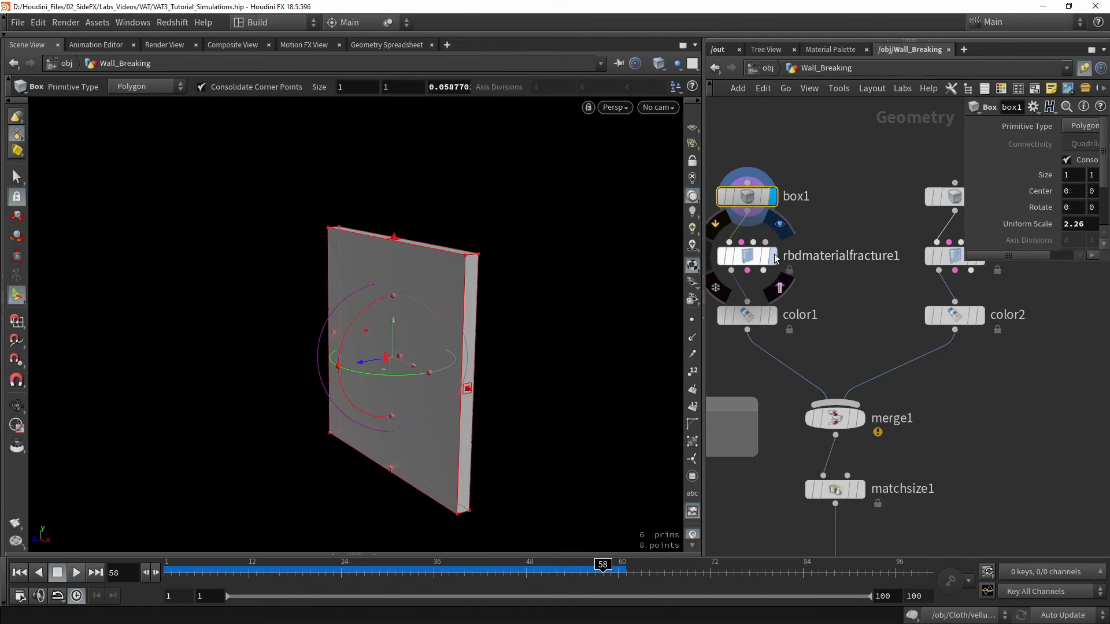
{"action": "left_click", "coordinate": [773, 255]}
{"action": "key", "text": "w"}
{"action": "mouse_move", "coordinate": [372, 416]}
{"action": "left_mouse_down", "text": "alt"}
{"action": "mouse_move", "coordinate": [465, 376]}
{"action": "mouse_move", "coordinate": [429, 379]}
{"action": "mouse_move", "coordinate": [505, 397]}
{"action": "mouse_move", "coordinate": [399, 386]}
{"action": "left_mouse_up", "text": "alt"}
Display the box2 node and view its geometry in the viewport.
{"action": "middle_click_drag", "start_coordinate": [847, 341], "coordinate": [734, 415]}
{"action": "scroll", "coordinate": [872, 299], "scroll_direction": "down", "scroll_amount": 2}
{"action": "left_click", "coordinate": [868, 283]}
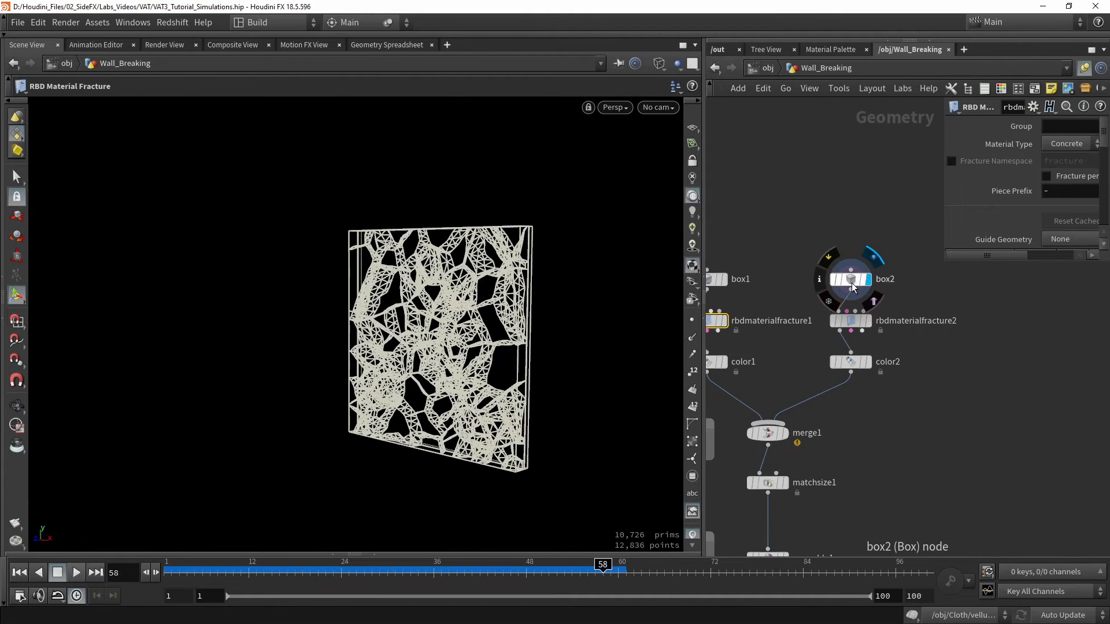
{"action": "left_click", "coordinate": [851, 281]}
{"action": "key", "text": "w"}
{"action": "left_click_drag", "start_coordinate": [601, 286], "coordinate": [567, 303], "text": "alt"}
Display the rbdmaterialfracture2 wood fracture in wireframe and view it from the front.
{"action": "left_click", "coordinate": [867, 320]}
{"action": "left_click", "coordinate": [851, 320]}
{"action": "key", "text": "w"}
{"action": "left_click_drag", "start_coordinate": [414, 307], "coordinate": [460, 307], "text": "alt"}
{"action": "scroll", "coordinate": [460, 306], "scroll_direction": "up", "scroll_amount": 3}
{"action": "key", "text": "h"}
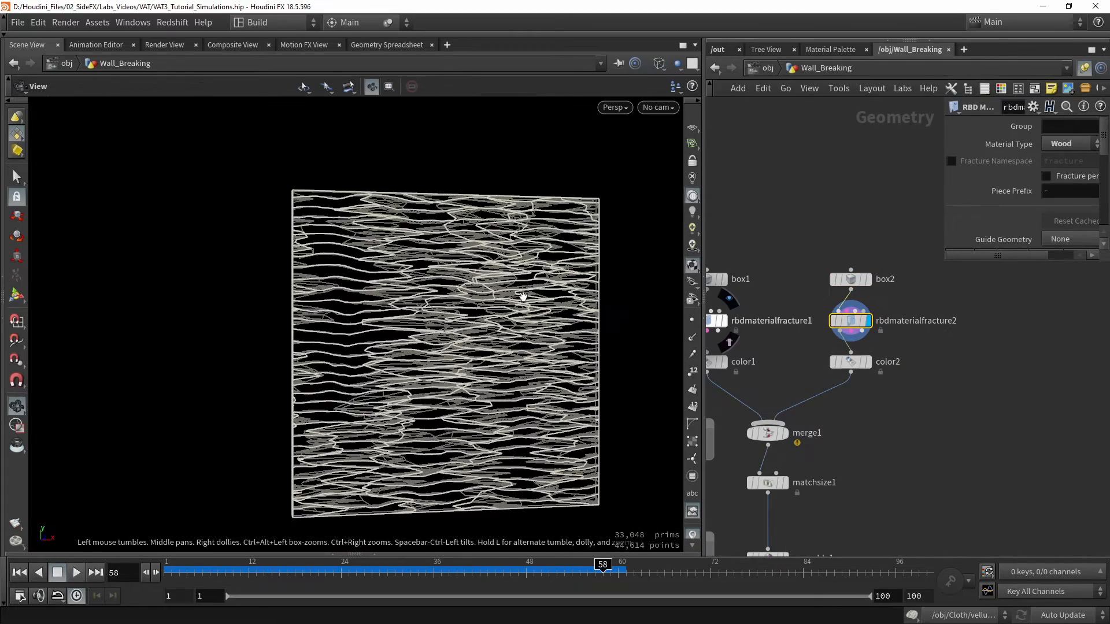
Display merge1 in shaded mode and view the combined concrete and wood layers from the side.
{"action": "scroll", "coordinate": [885, 314], "scroll_direction": "down", "scroll_amount": 1}
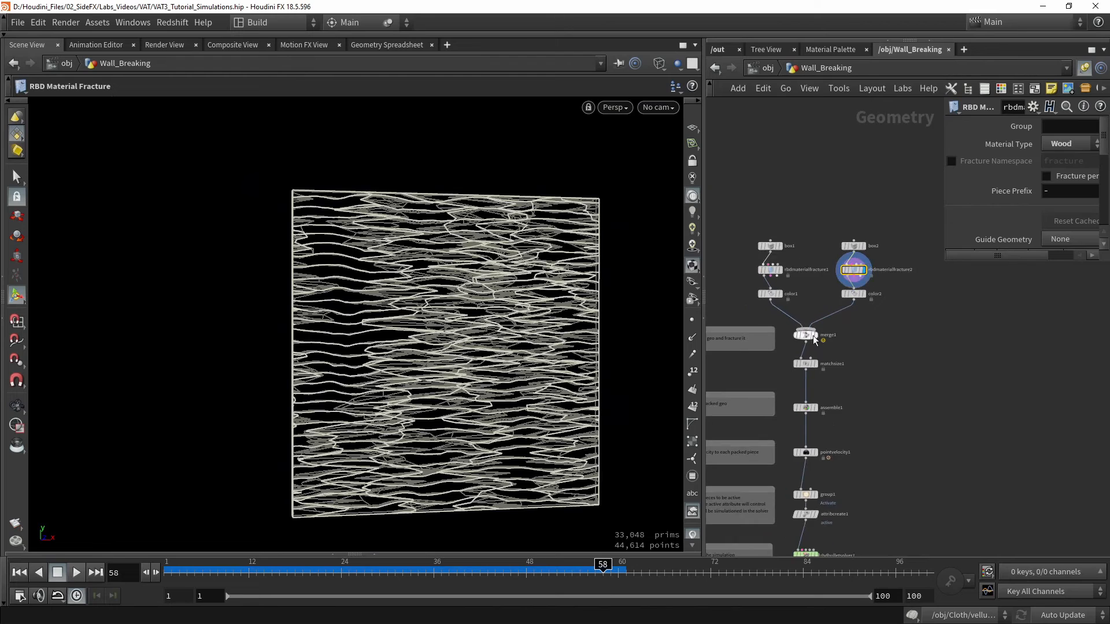
{"action": "scroll", "coordinate": [821, 341], "scroll_direction": "up", "scroll_amount": 2}
{"action": "left_click", "coordinate": [809, 330]}
{"action": "left_click", "coordinate": [795, 330]}
{"action": "left_click_drag", "start_coordinate": [457, 339], "coordinate": [400, 344]}
{"action": "key", "text": "Escape"}
{"action": "left_click_drag", "start_coordinate": [572, 179], "coordinate": [512, 267]}
{"action": "middle_click_drag", "start_coordinate": [845, 395], "coordinate": [869, 289]}
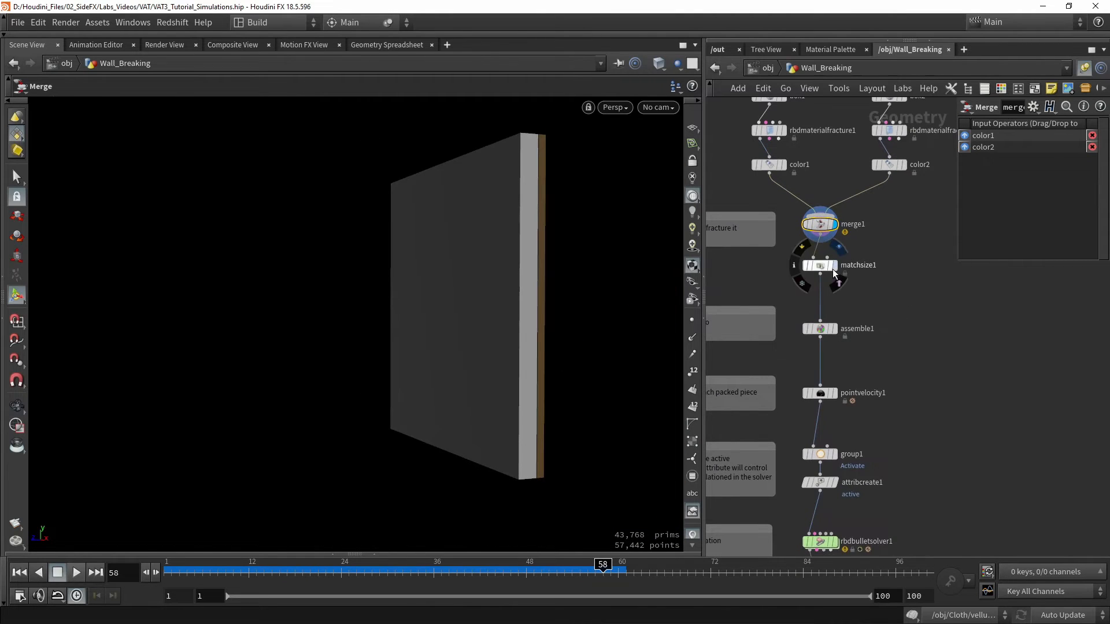
Display the matchsize1 and assemble1 nodes in turn and view the wall's placement and packed pieces.
{"action": "left_click", "coordinate": [832, 268]}
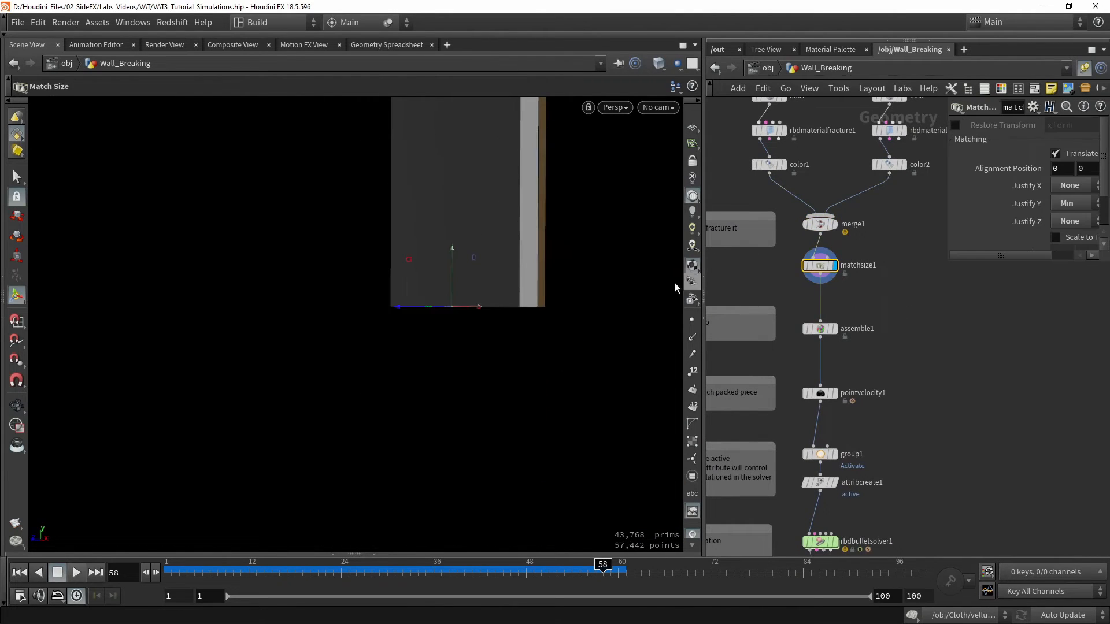
{"action": "left_click", "coordinate": [832, 331]}
{"action": "left_click", "coordinate": [821, 329]}
{"action": "left_click_drag", "start_coordinate": [590, 354], "coordinate": [493, 362]}
Display the pointvelocity1 node and view the fractured wall at an angle.
{"action": "left_click", "coordinate": [834, 394]}
{"action": "left_click", "coordinate": [821, 394]}
{"action": "left_click_drag", "start_coordinate": [528, 309], "coordinate": [399, 295]}
{"action": "key", "text": "Return"}
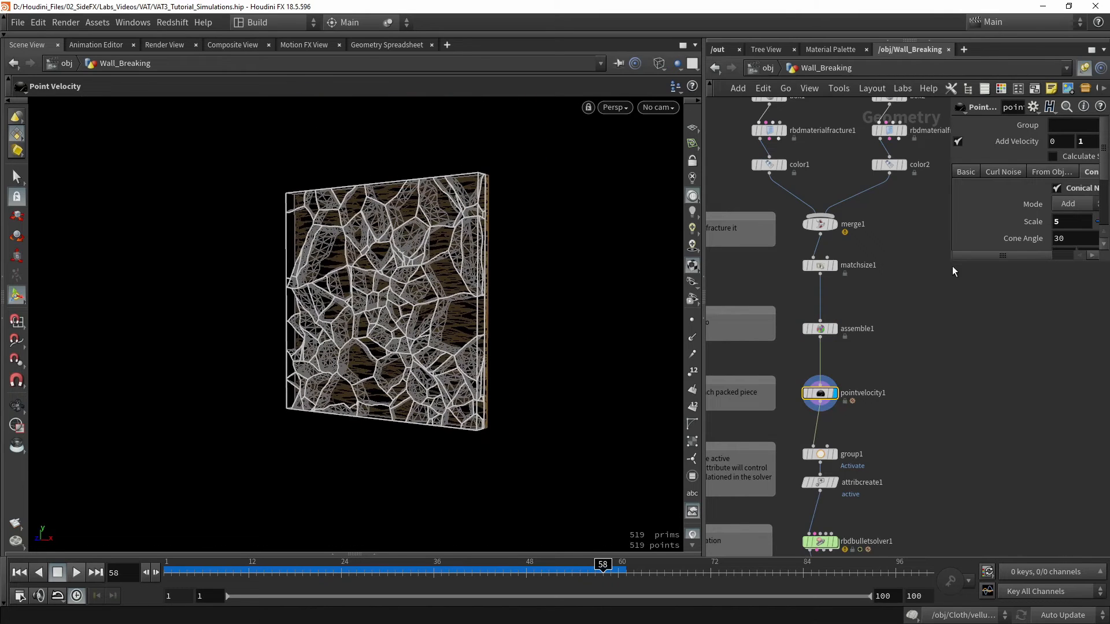
Enlarge the parameter pane and examine the Conical Noise settings of pointvelocity1.
{"action": "left_click_drag", "start_coordinate": [952, 262], "coordinate": [835, 290]}
{"action": "scroll", "coordinate": [833, 395], "scroll_direction": "up", "scroll_amount": 5}
{"action": "scroll", "coordinate": [941, 342], "scroll_direction": "down", "scroll_amount": 2}
{"action": "scroll", "coordinate": [924, 165], "scroll_direction": "down", "scroll_amount": 3}
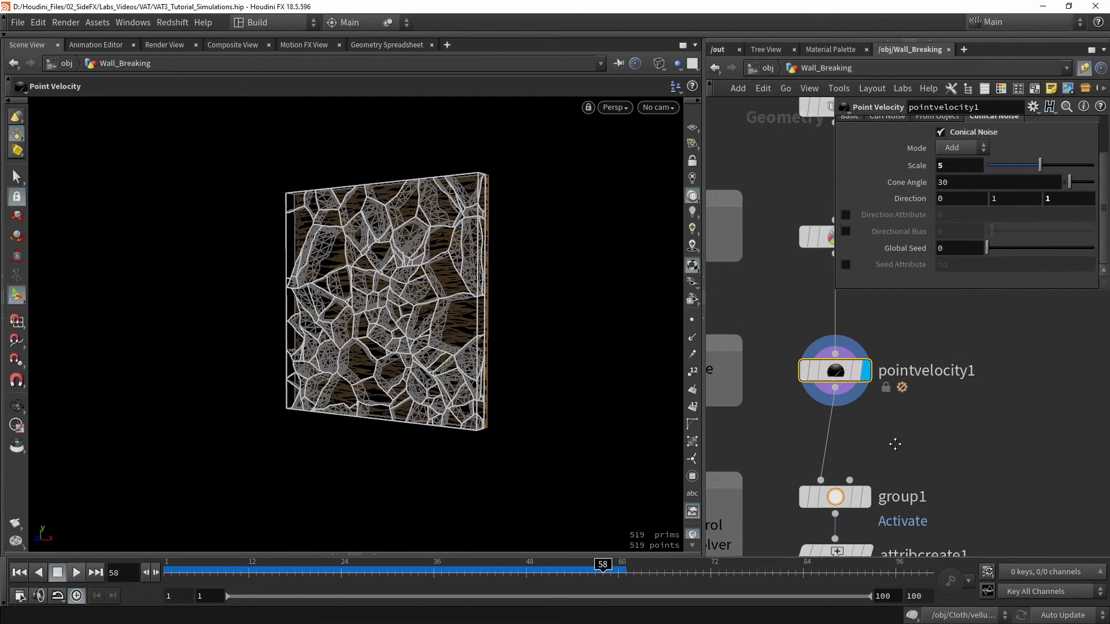
{"action": "scroll", "coordinate": [898, 428], "scroll_direction": "down", "scroll_amount": 2}
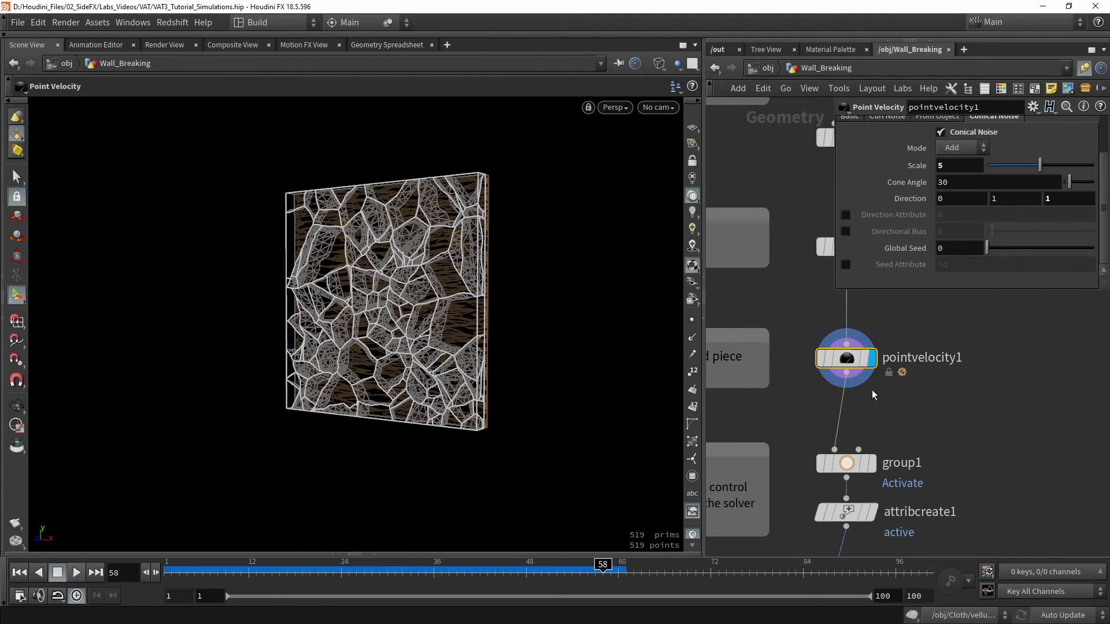
Display group1 shaded and examine the bounding sphere that defines the Activate point group on the wall.
{"action": "middle_click_drag", "start_coordinate": [909, 432], "coordinate": [908, 331]}
{"action": "left_click", "coordinate": [852, 367]}
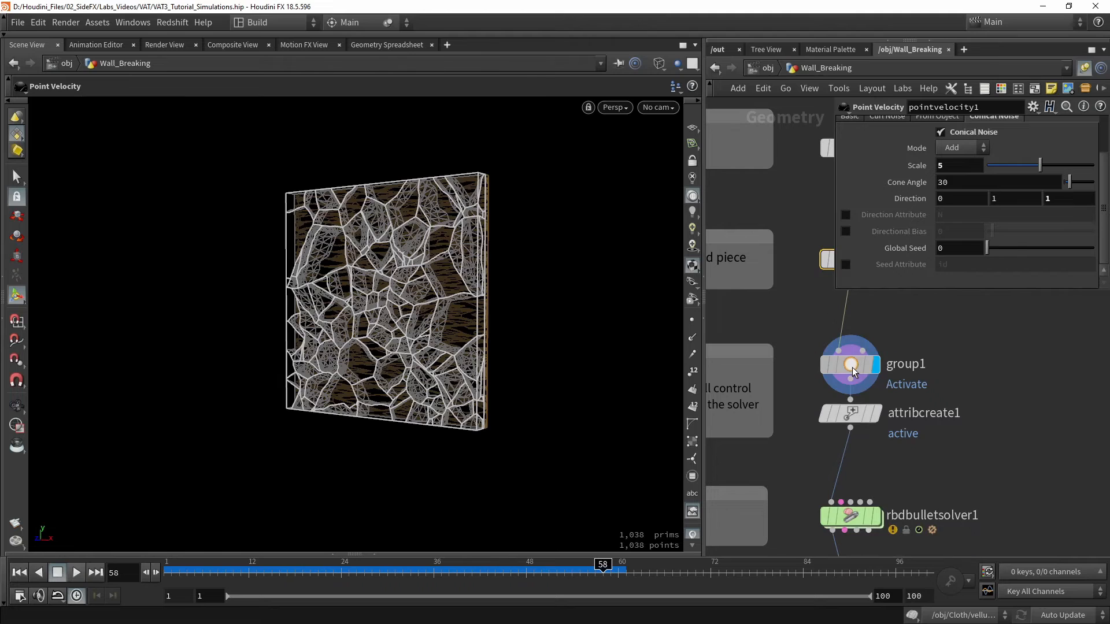
{"action": "key", "text": "w"}
{"action": "mouse_move", "coordinate": [417, 319]}
{"action": "left_mouse_down", "text": "alt"}
{"action": "mouse_move", "coordinate": [580, 321]}
{"action": "mouse_move", "coordinate": [499, 312]}
{"action": "left_mouse_up", "text": "alt"}
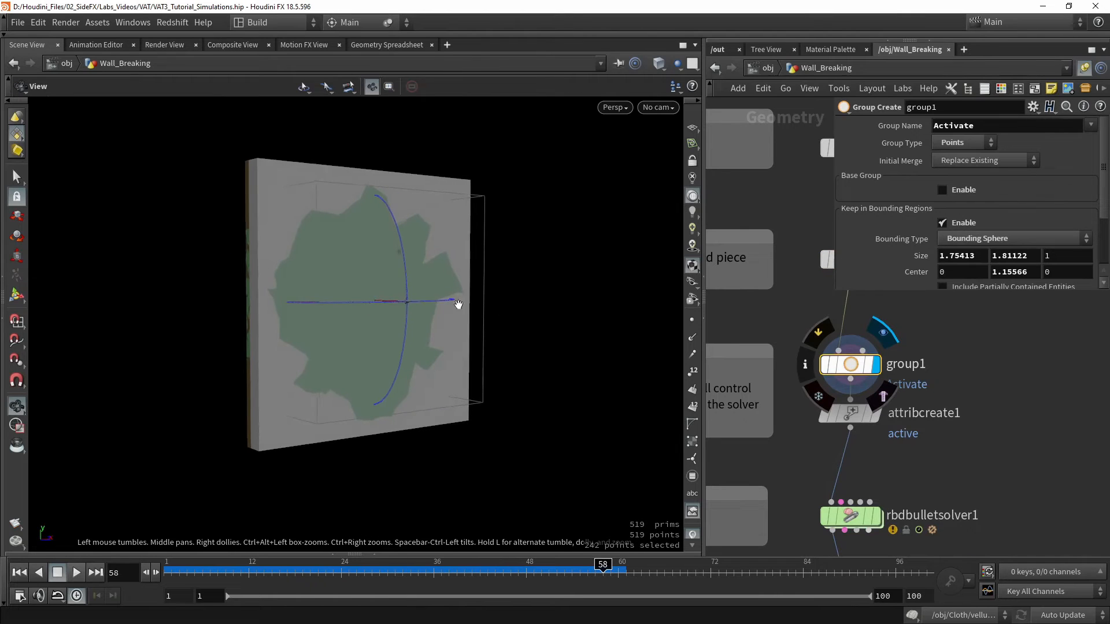
{"action": "scroll", "coordinate": [498, 312], "scroll_direction": "up", "scroll_amount": 3}
{"action": "left_click_drag", "start_coordinate": [488, 386], "coordinate": [441, 372], "text": "alt"}
{"action": "key", "text": "Escape"}
{"action": "key", "text": "Return"}
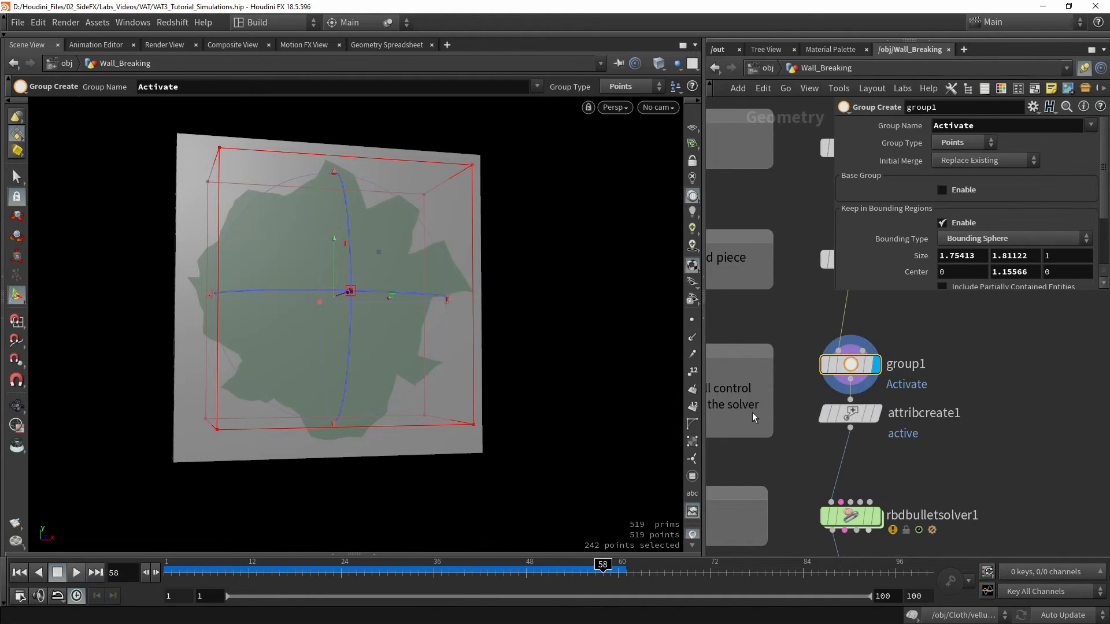
Display attribcreate1, select it, and examine how it writes the active attribute to the Activate group.
{"action": "left_click", "coordinate": [876, 413]}
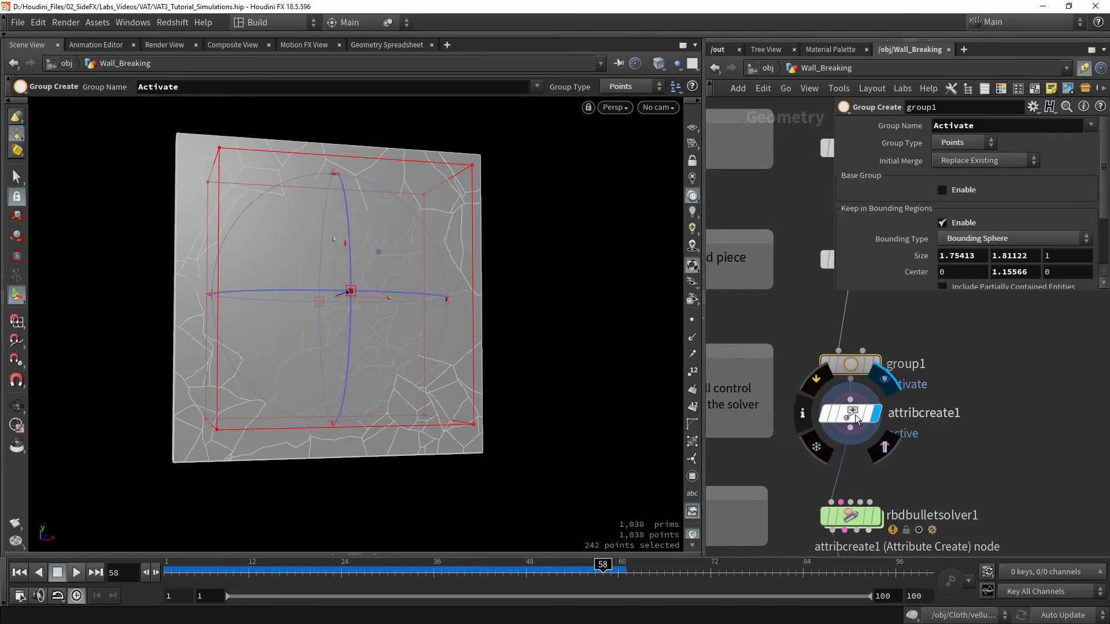
{"action": "left_click_drag", "start_coordinate": [855, 414], "coordinate": [854, 439]}
{"action": "left_click", "coordinate": [853, 440]}
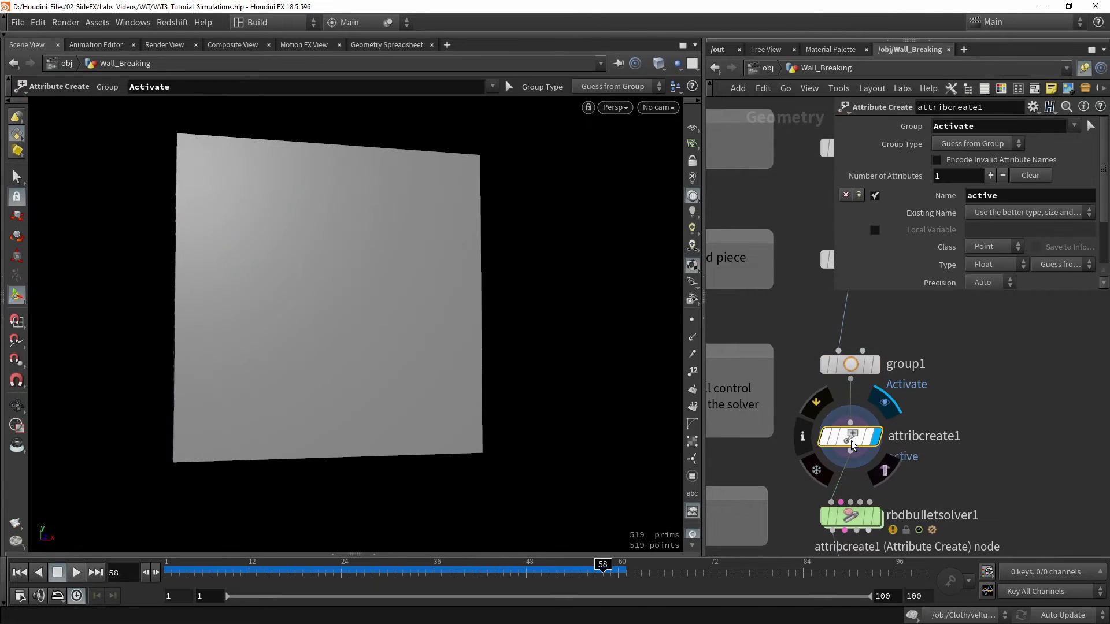
{"action": "left_click_drag", "start_coordinate": [1007, 196], "coordinate": [951, 196]}
{"action": "scroll", "coordinate": [929, 247], "scroll_direction": "down", "scroll_amount": 3}
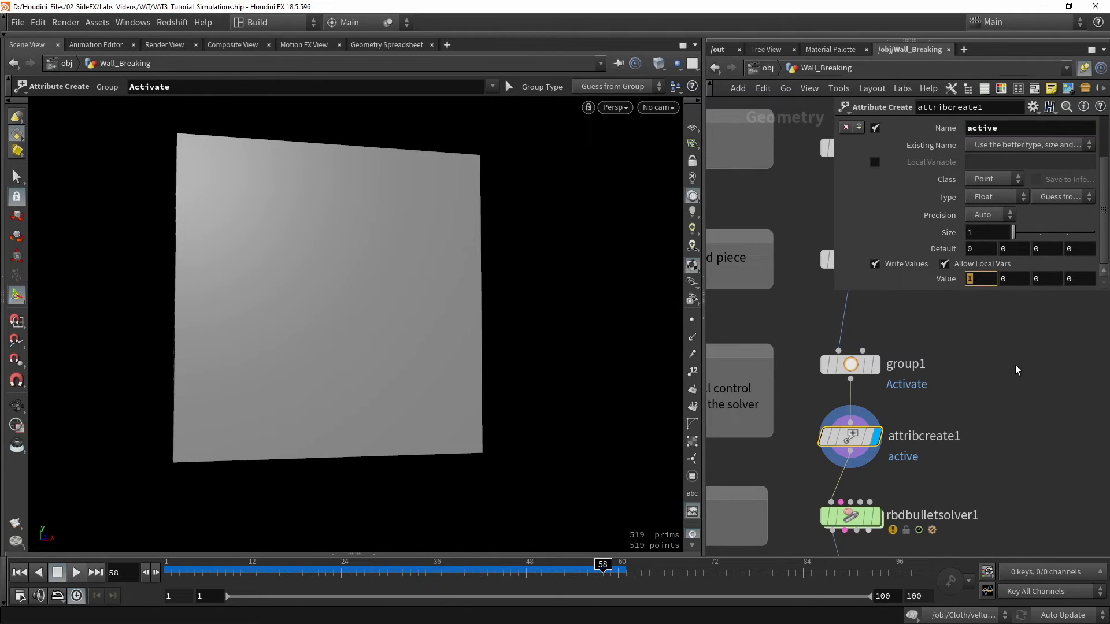
{"action": "scroll", "coordinate": [948, 185], "scroll_direction": "up", "scroll_amount": 3}
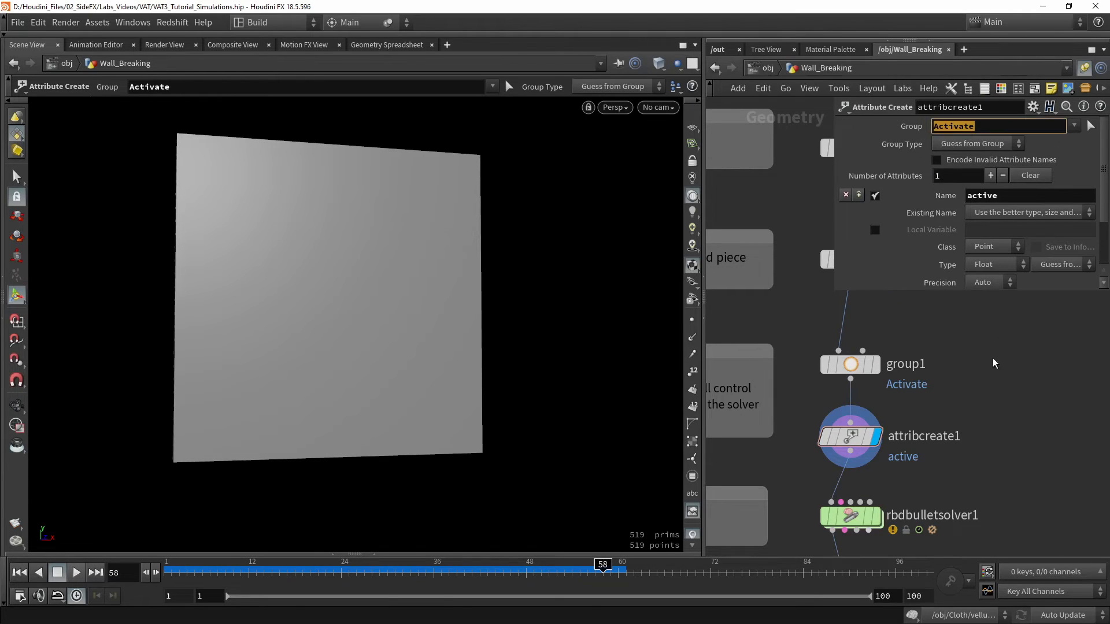
{"action": "scroll", "coordinate": [983, 370], "scroll_direction": "down", "scroll_amount": 2}
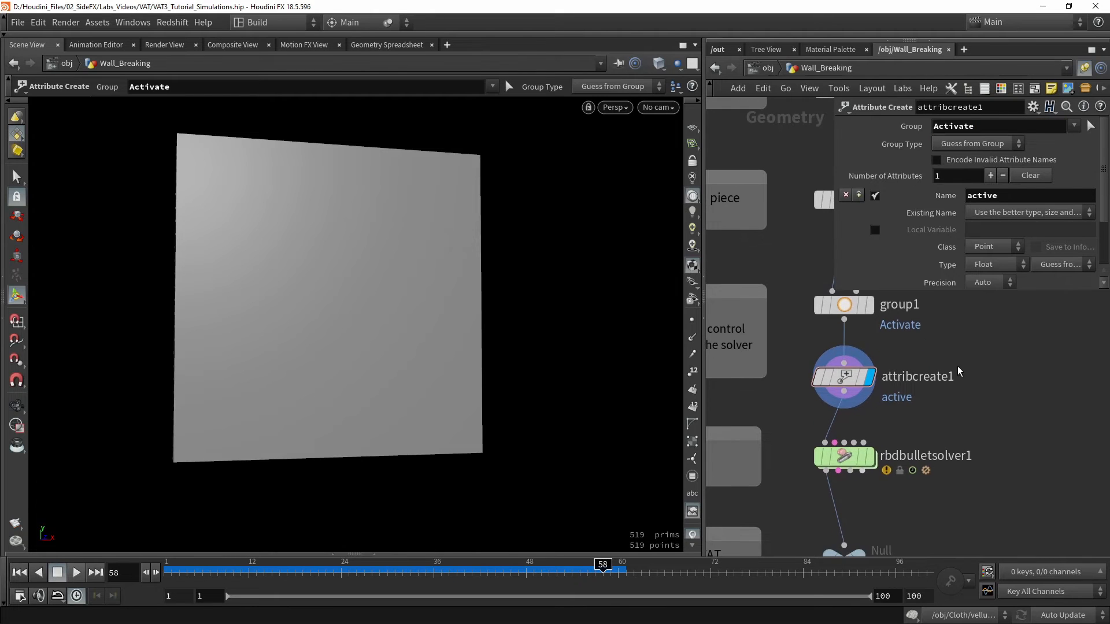
Display and select rbdbulletsolver1 and view its place at the end of the node network.
{"action": "left_click", "coordinate": [869, 457]}
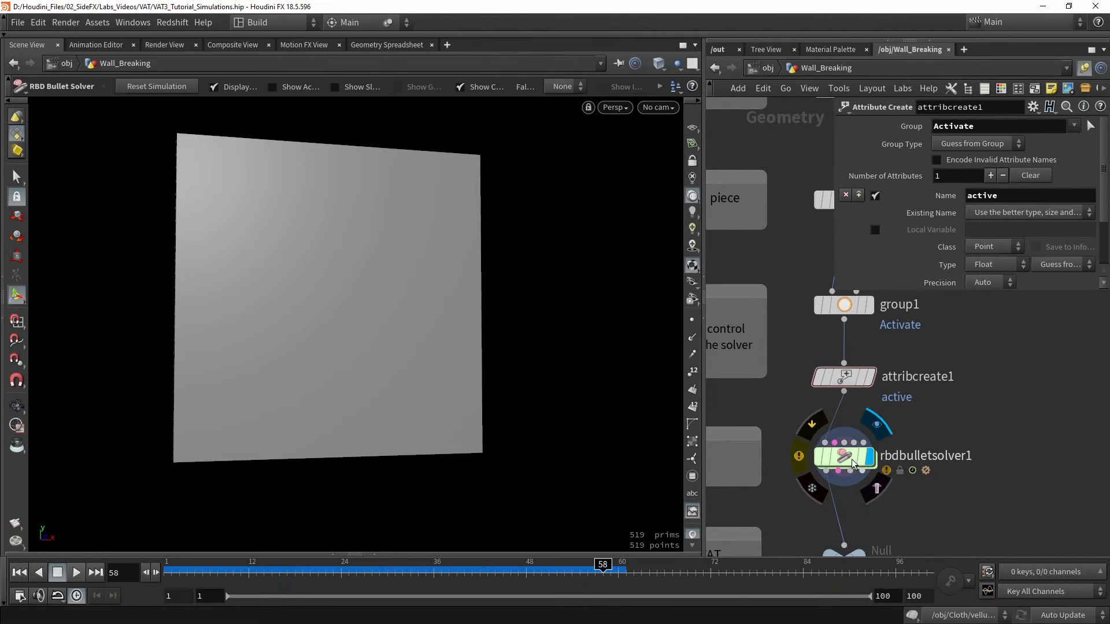
{"action": "left_click", "coordinate": [848, 459]}
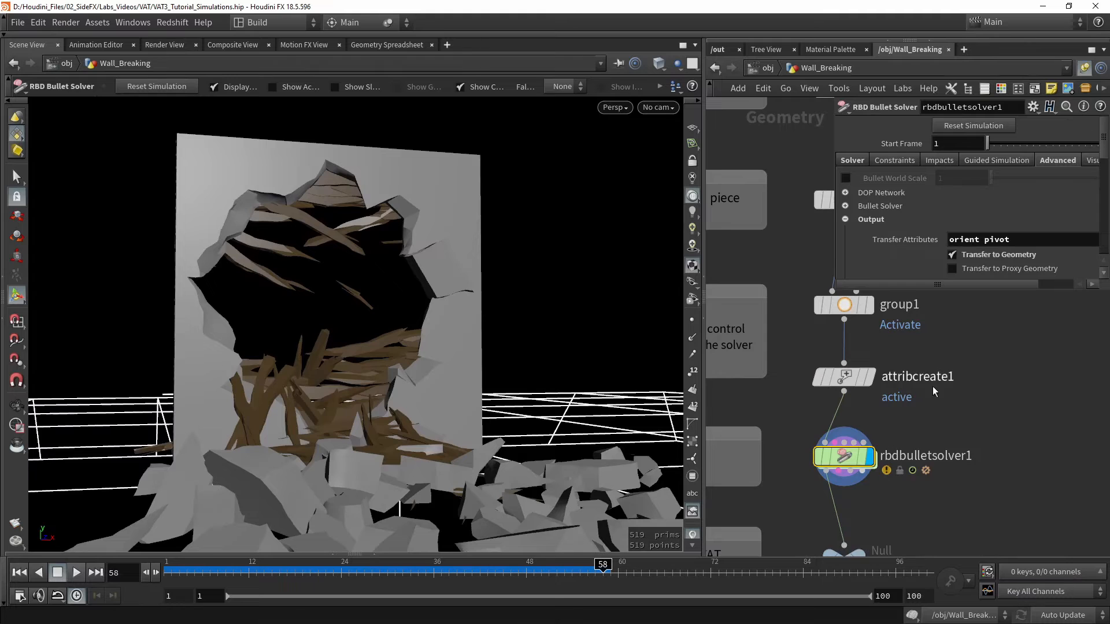
{"action": "scroll", "coordinate": [861, 455], "scroll_direction": "down", "scroll_amount": 5}
{"action": "scroll", "coordinate": [839, 384], "scroll_direction": "down", "scroll_amount": 3}
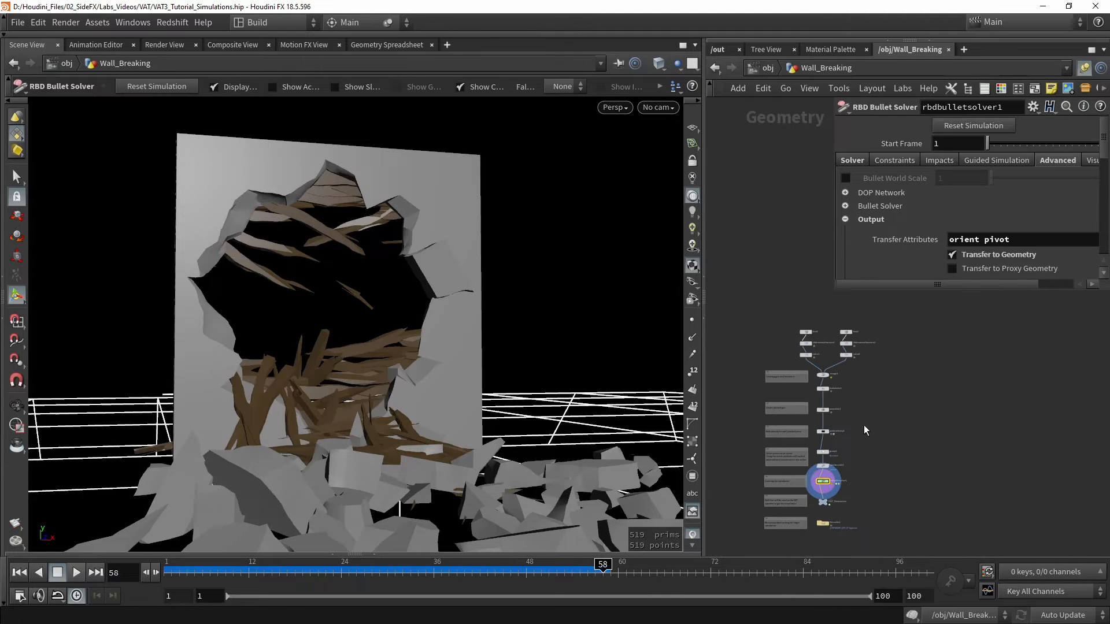
{"action": "scroll", "coordinate": [808, 480], "scroll_direction": "up", "scroll_amount": 6}
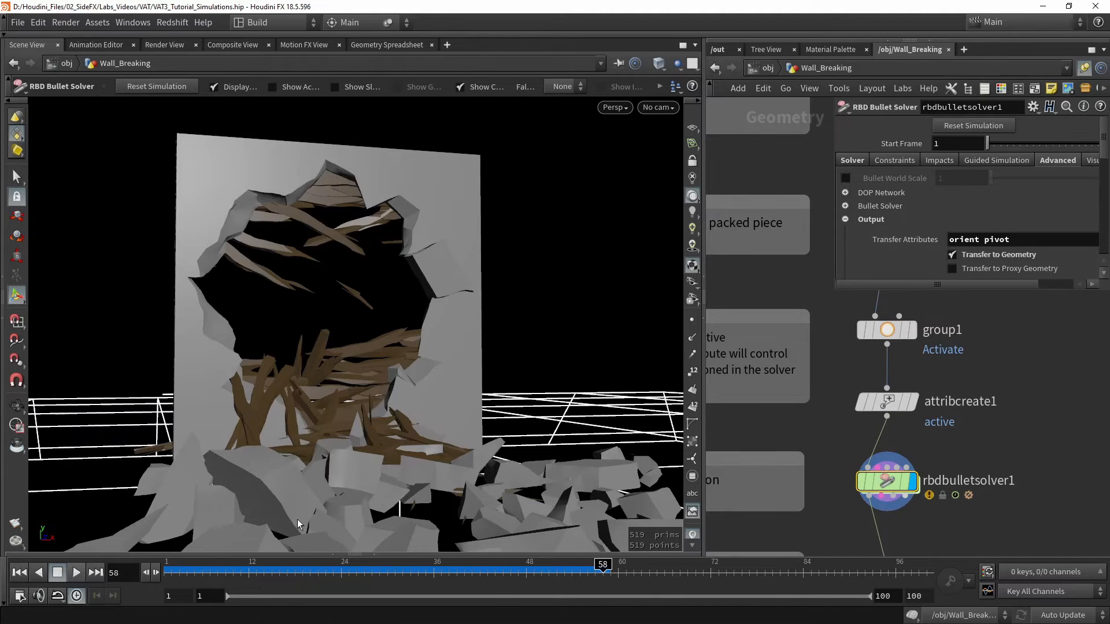
Play the wall destruction from the first frame, scrub back to frame 6, and view the flying debris from the side.
{"action": "left_click", "coordinate": [19, 572]}
{"action": "left_click", "coordinate": [76, 572]}
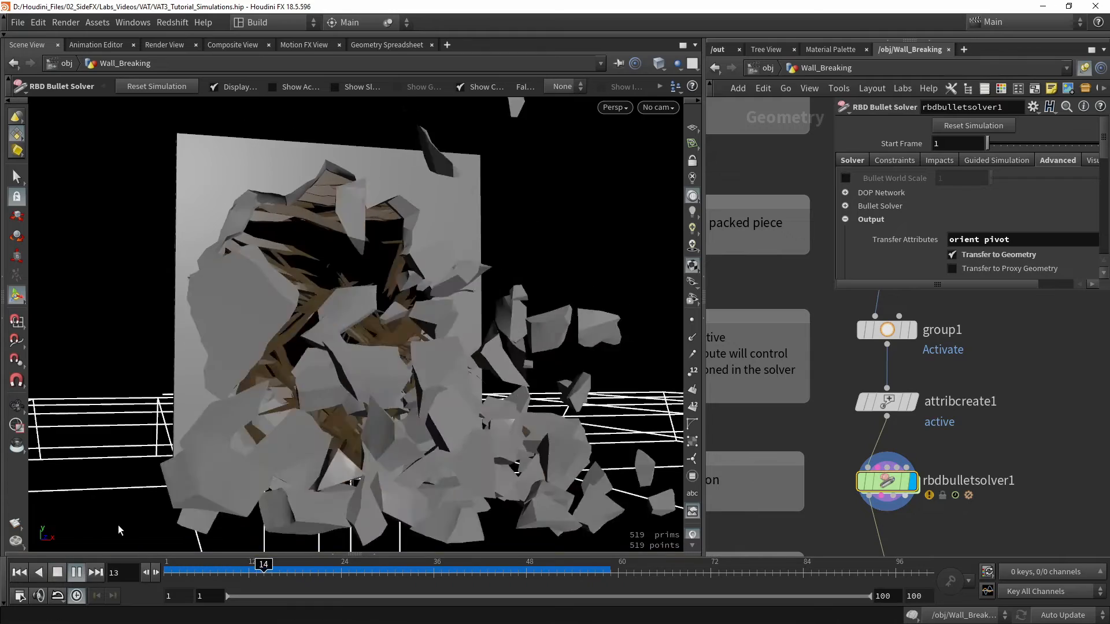
{"action": "left_click_drag", "start_coordinate": [249, 564], "coordinate": [202, 563]}
{"action": "left_click_drag", "start_coordinate": [384, 416], "coordinate": [494, 406], "text": "alt"}
Select pointvelocity1 and examine its Conical Noise scale, cone angle and direction.
{"action": "middle_click_drag", "start_coordinate": [986, 337], "coordinate": [937, 414]}
{"action": "scroll", "coordinate": [936, 414], "scroll_direction": "down", "scroll_amount": 2}
{"action": "middle_click_drag", "start_coordinate": [974, 361], "coordinate": [899, 407]}
{"action": "scroll", "coordinate": [900, 407], "scroll_direction": "down", "scroll_amount": 1}
{"action": "scroll", "coordinate": [816, 383], "scroll_direction": "up", "scroll_amount": 3}
{"action": "left_click", "coordinate": [816, 384]}
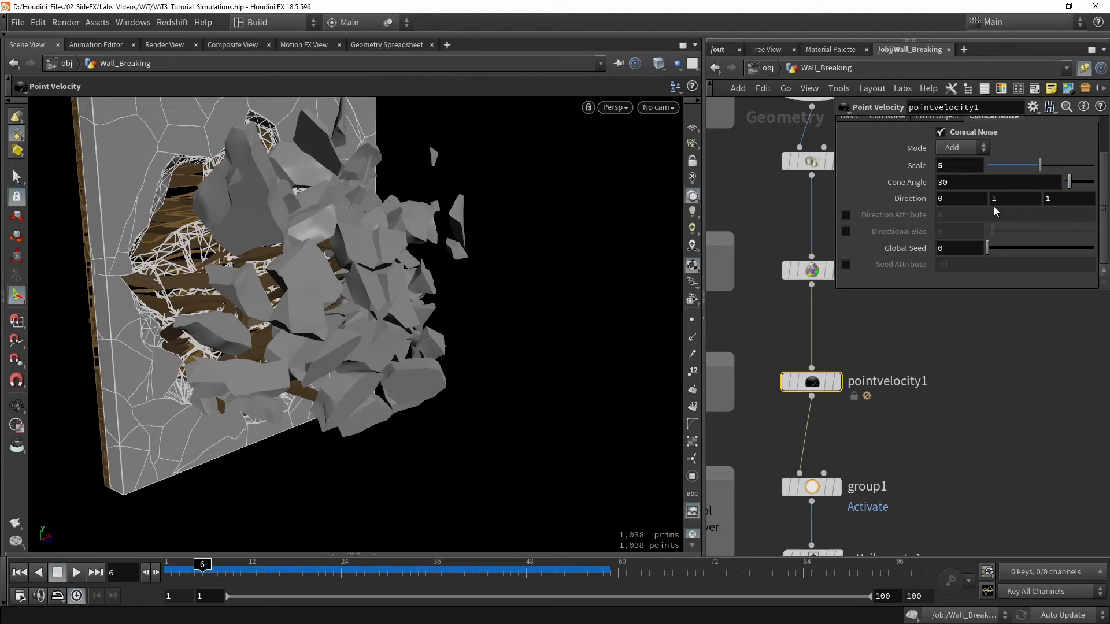
{"action": "left_click", "coordinate": [965, 402]}
Move filecache1 aside below the solver, reposition the OUT_Destruction null, and display it.
{"action": "scroll", "coordinate": [922, 342], "scroll_direction": "down", "scroll_amount": 2}
{"action": "middle_click_drag", "start_coordinate": [920, 406], "coordinate": [928, 333]}
{"action": "scroll", "coordinate": [857, 451], "scroll_direction": "up", "scroll_amount": 2}
{"action": "middle_click_drag", "start_coordinate": [880, 489], "coordinate": [901, 417]}
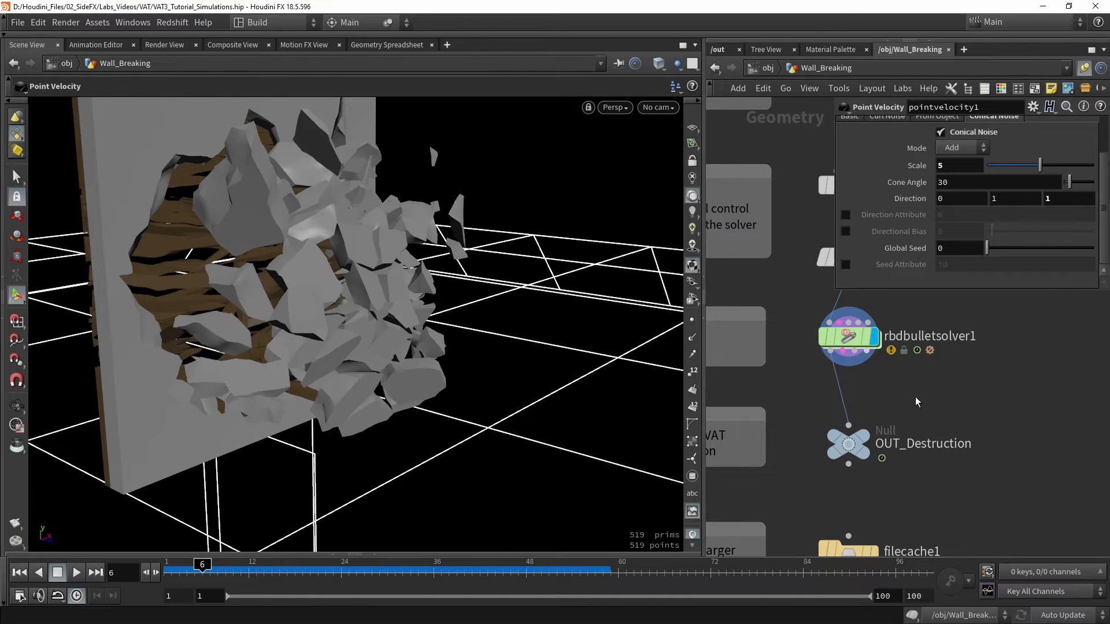
{"action": "middle_click_drag", "start_coordinate": [914, 391], "coordinate": [891, 353]}
{"action": "scroll", "coordinate": [891, 354], "scroll_direction": "down", "scroll_amount": 1}
{"action": "scroll", "coordinate": [876, 453], "scroll_direction": "up", "scroll_amount": 2}
{"action": "left_click_drag", "start_coordinate": [845, 487], "coordinate": [894, 464]}
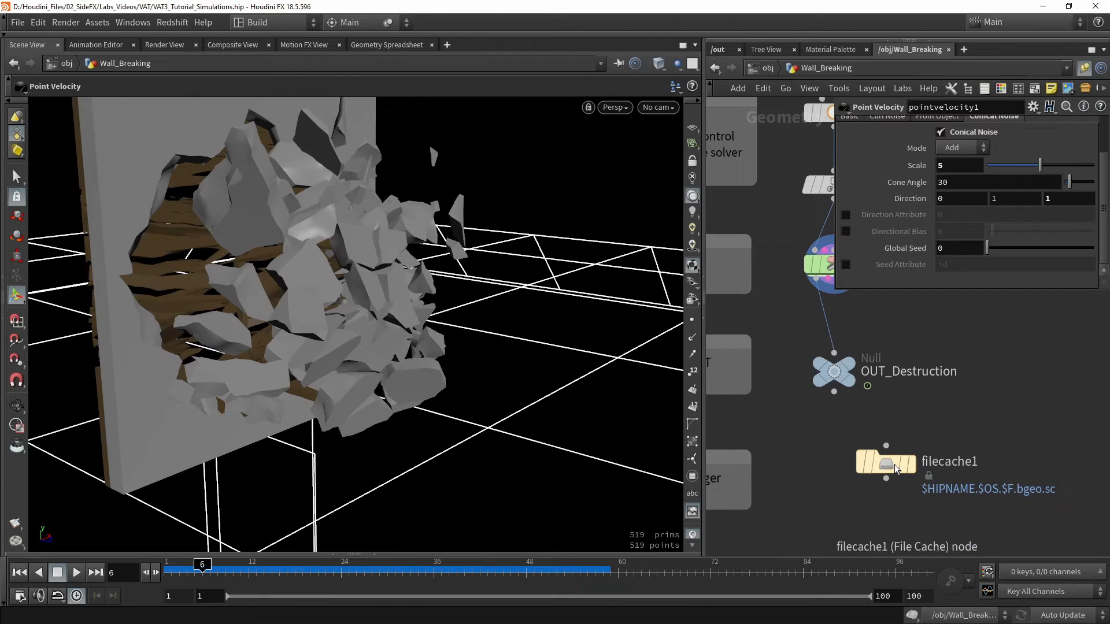
{"action": "middle_click_drag", "start_coordinate": [893, 339], "coordinate": [884, 393]}
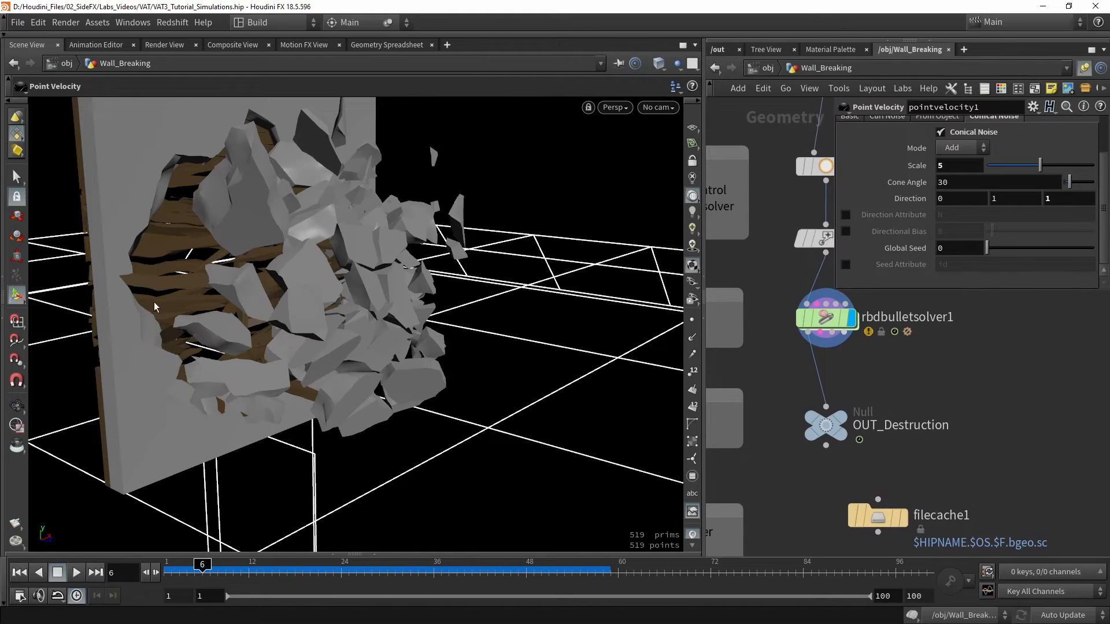
{"action": "left_click_drag", "start_coordinate": [838, 421], "coordinate": [820, 428]}
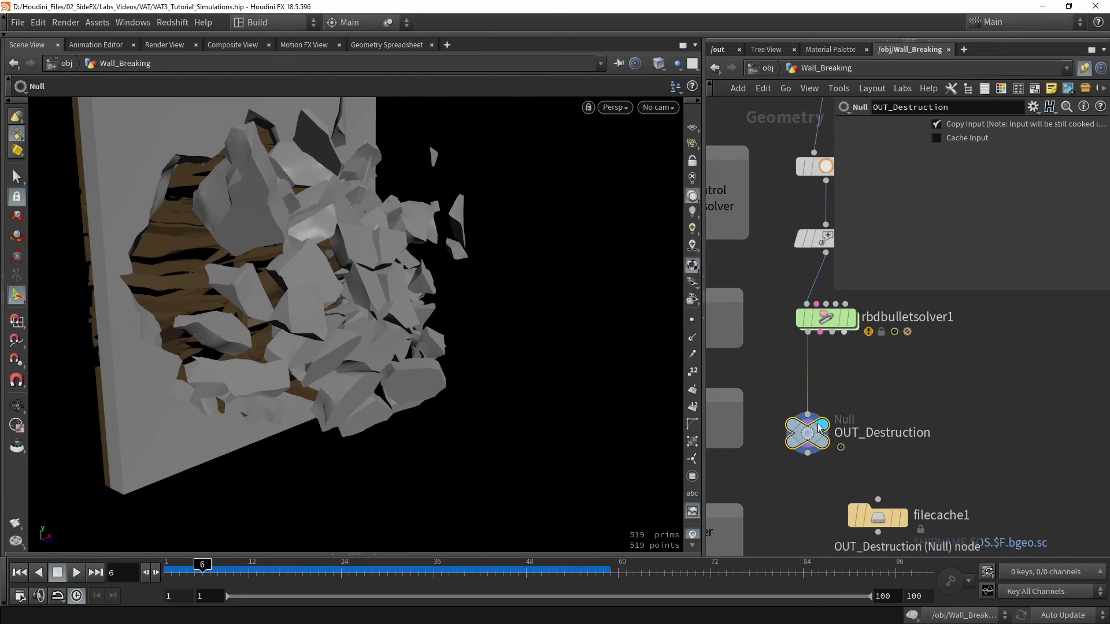
Open the out network and select the RBD_Simulation vertex animation textures node in the Rigid-Body Export box.
{"action": "left_click", "coordinate": [719, 51]}
{"action": "middle_click_drag", "start_coordinate": [757, 393], "coordinate": [934, 329]}
{"action": "scroll", "coordinate": [933, 329], "scroll_direction": "down", "scroll_amount": 2}
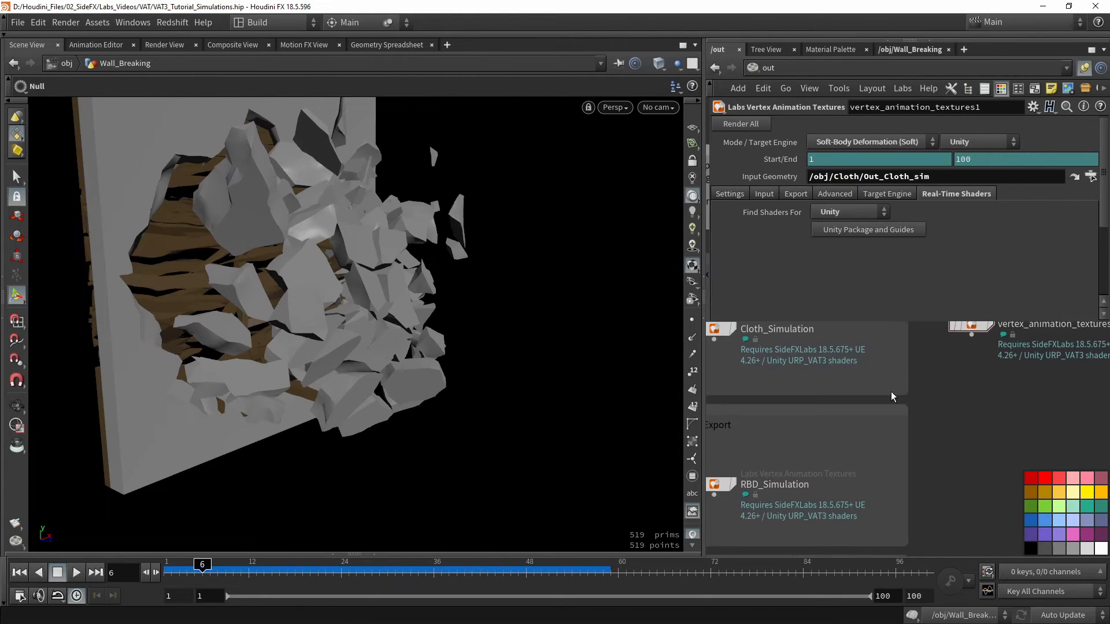
{"action": "middle_click_drag", "start_coordinate": [810, 423], "coordinate": [952, 401]}
{"action": "scroll", "coordinate": [874, 466], "scroll_direction": "up", "scroll_amount": 3}
{"action": "left_click", "coordinate": [845, 467]}
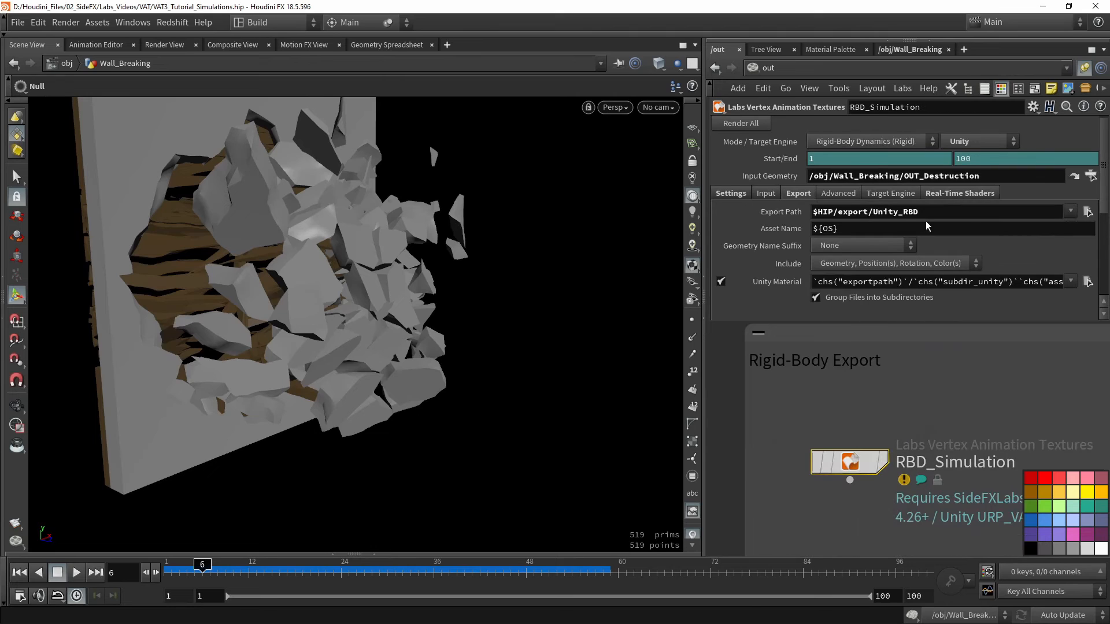
Examine RBD_Simulation's input geometry path and the modes offered for the export.
{"action": "left_click_drag", "start_coordinate": [989, 181], "coordinate": [809, 176]}
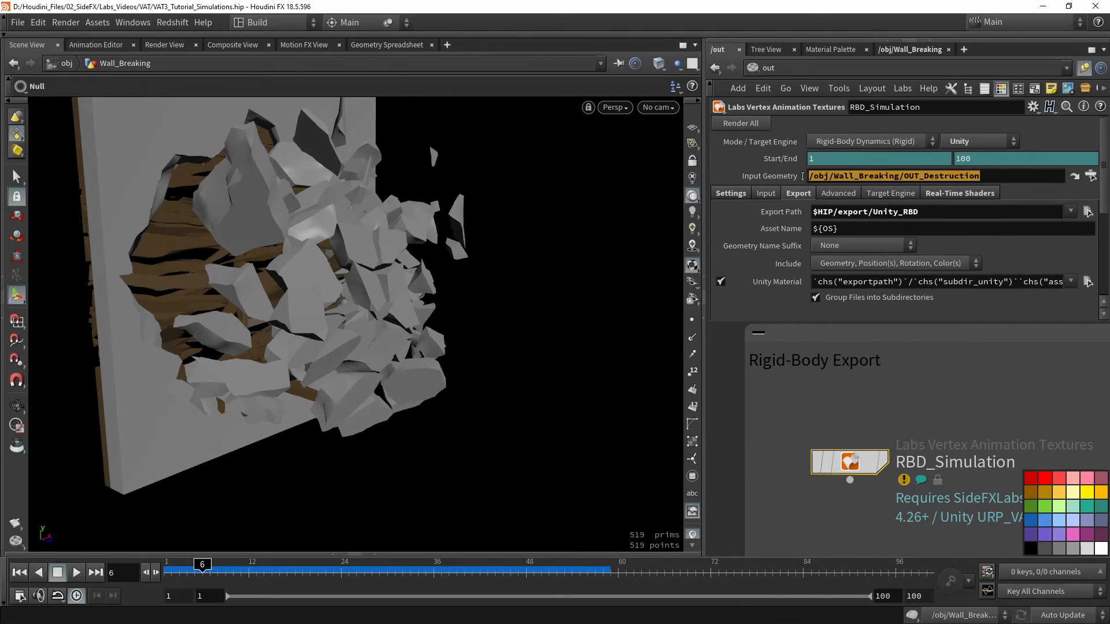
{"action": "left_click", "coordinate": [738, 405]}
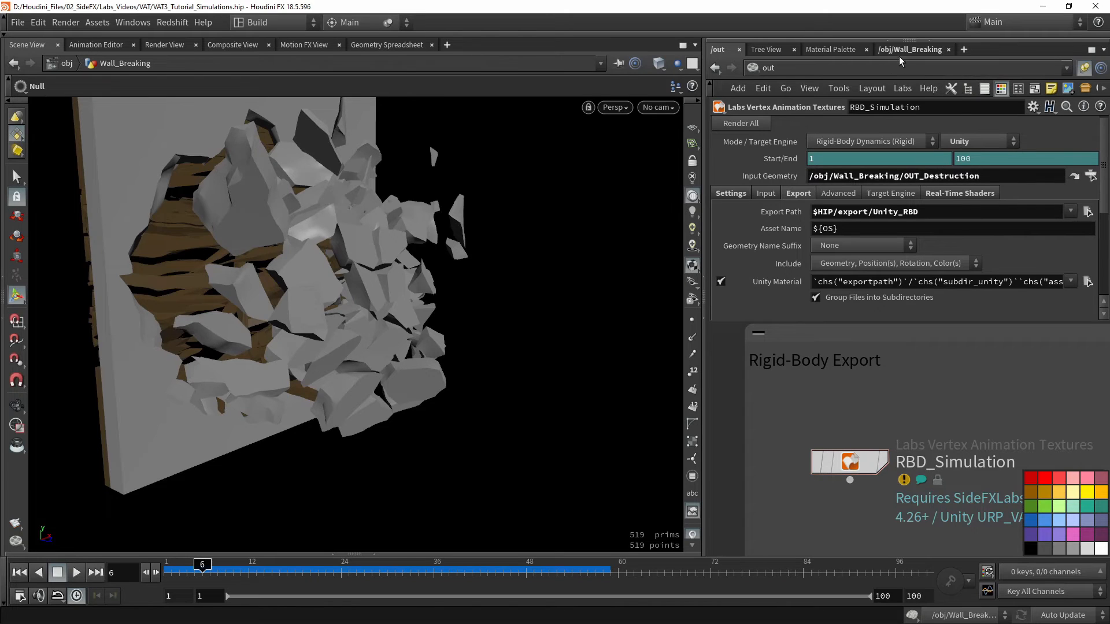
{"action": "left_click", "coordinate": [853, 140]}
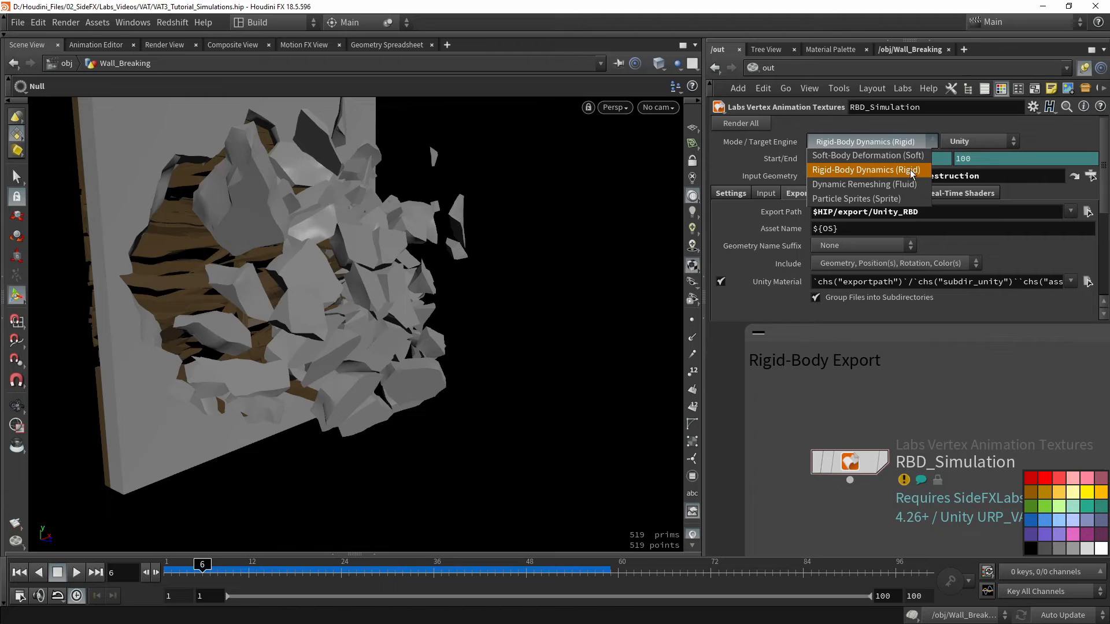
{"action": "left_click", "coordinate": [933, 394]}
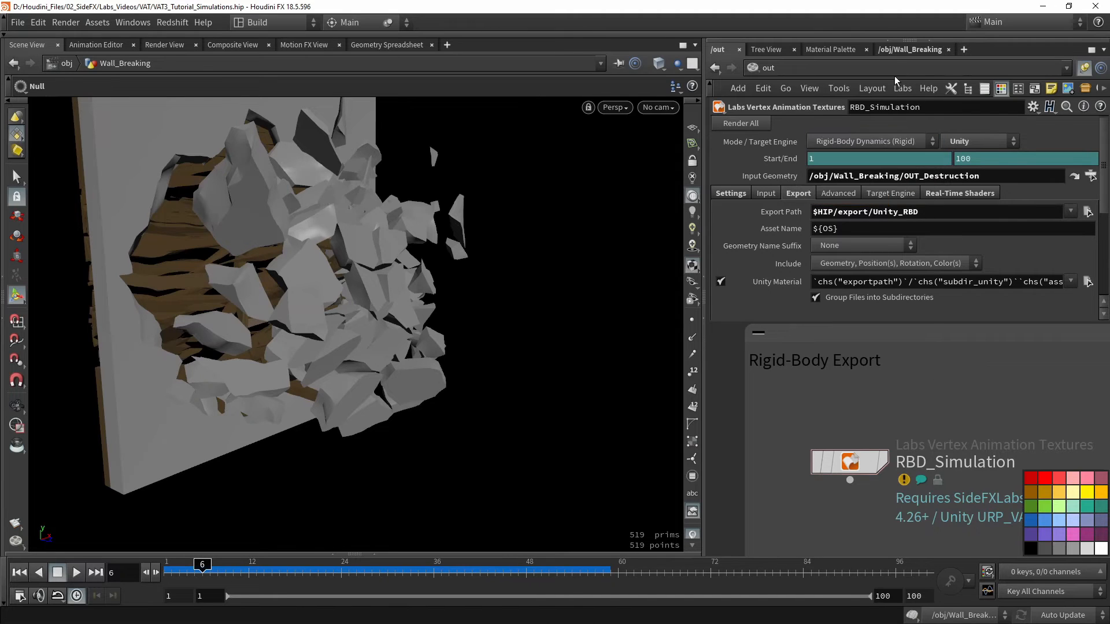
Return to the Wall_Breaking network, select rbdbulletsolver1, widen its parameter pane, and examine the Transfer Attributes setting.
{"action": "left_click", "coordinate": [890, 50]}
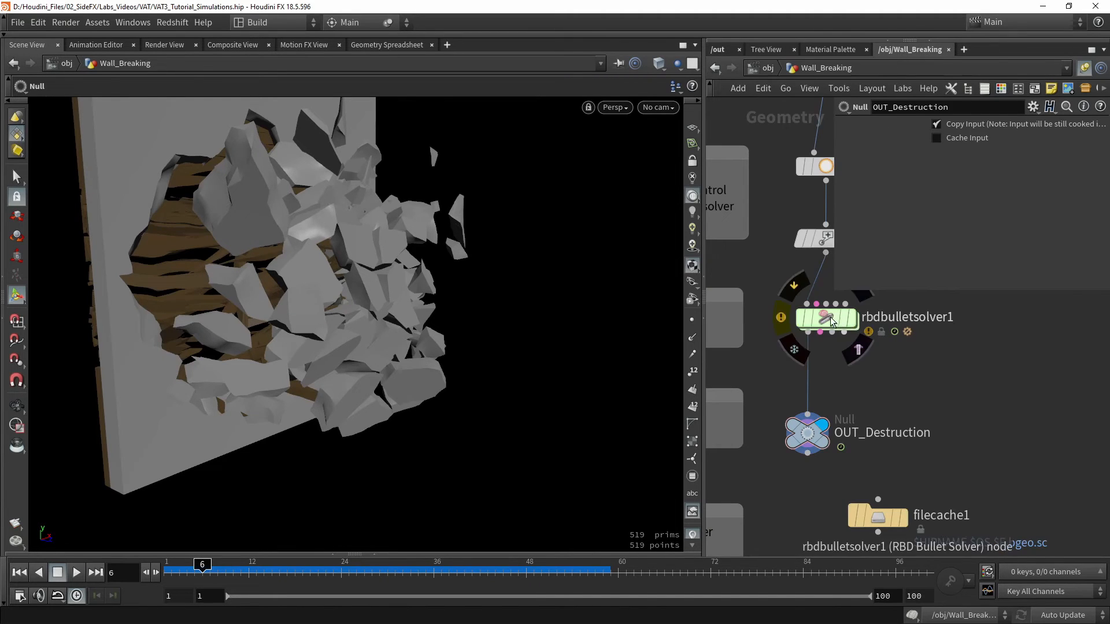
{"action": "left_click", "coordinate": [832, 317]}
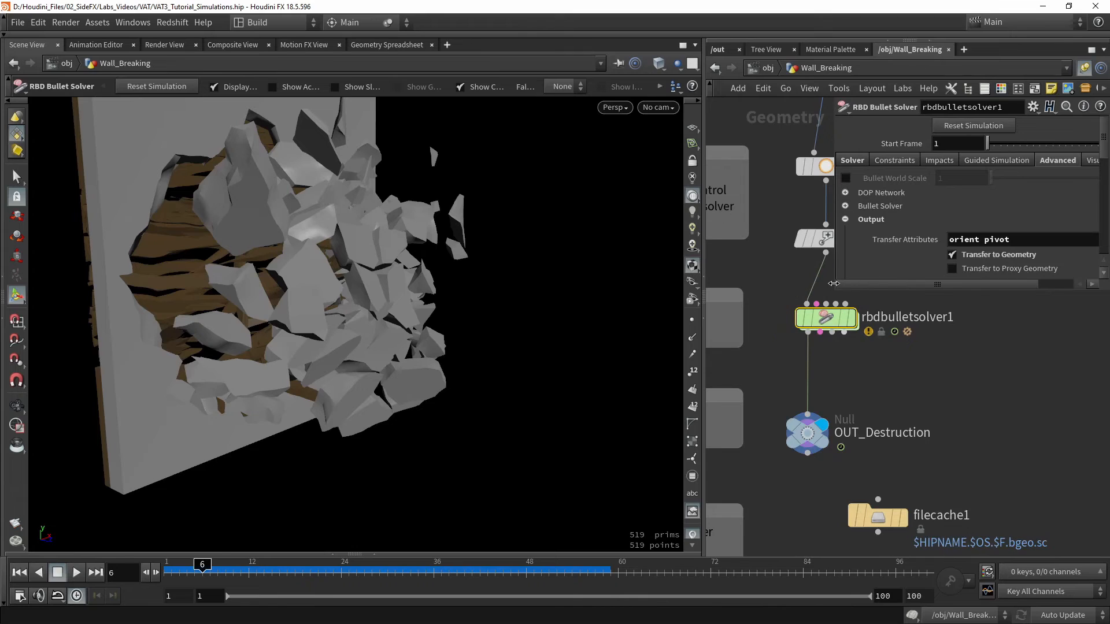
{"action": "left_click_drag", "start_coordinate": [834, 287], "coordinate": [731, 302]}
{"action": "left_click", "coordinate": [862, 242]}
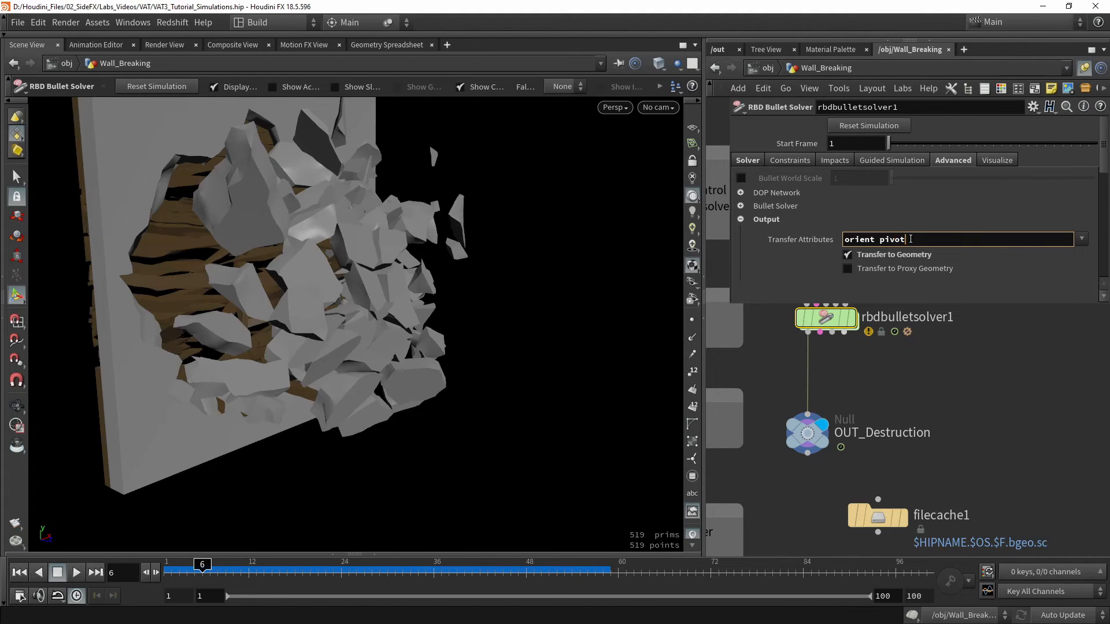
Compare RBD_Simulation's required input attributes with the Transfer Attributes of rbdbulletsolver1.
{"action": "left_click", "coordinate": [718, 51]}
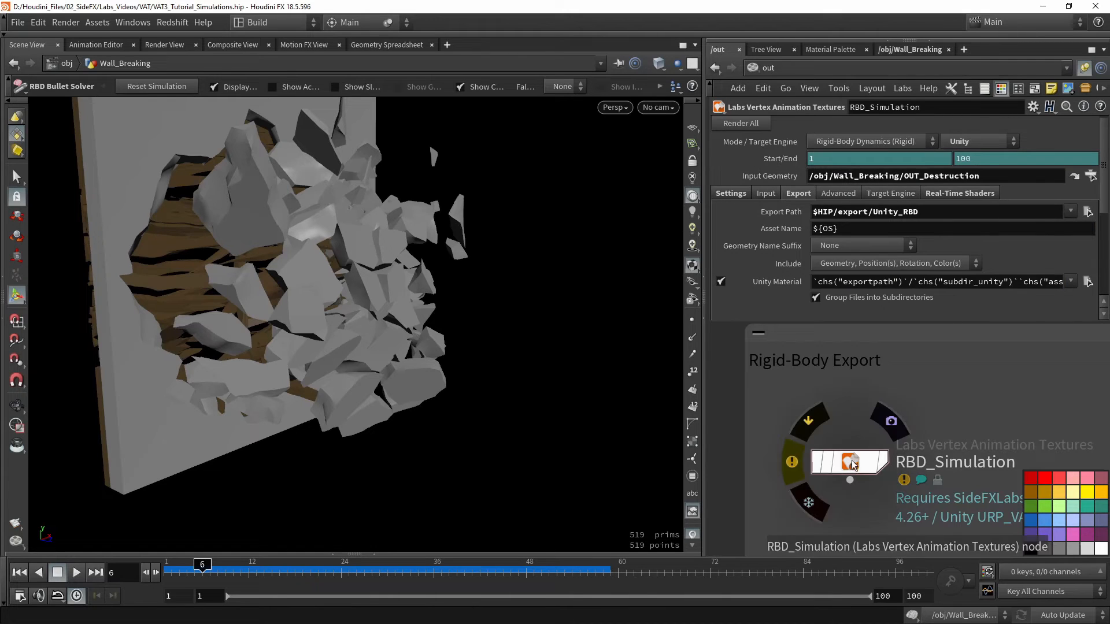
{"action": "left_click", "coordinate": [766, 195]}
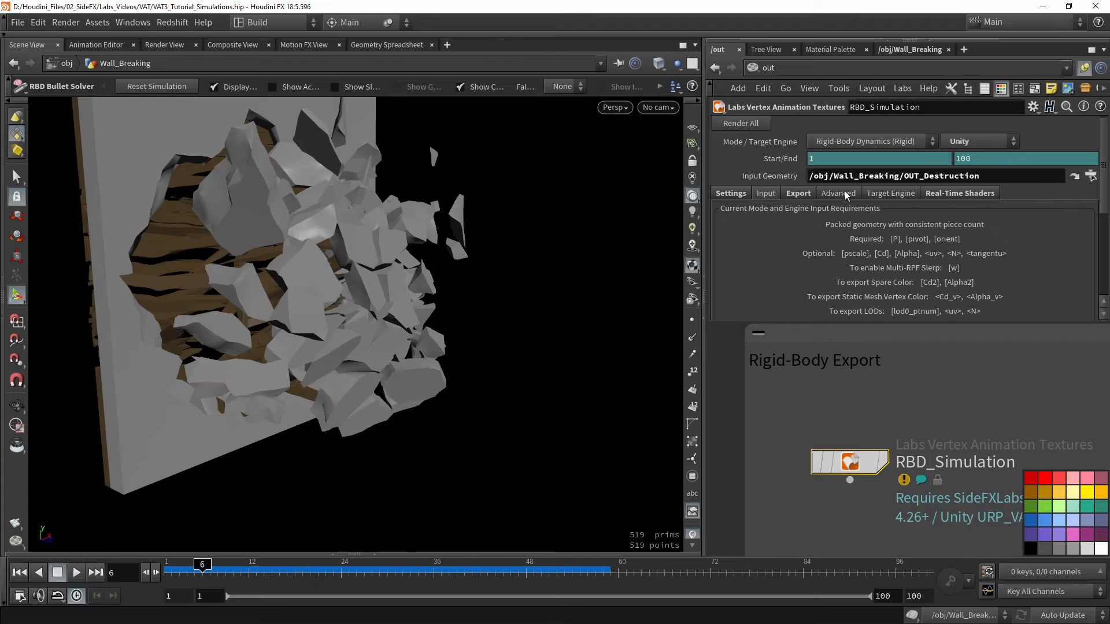
{"action": "left_click", "coordinate": [901, 50]}
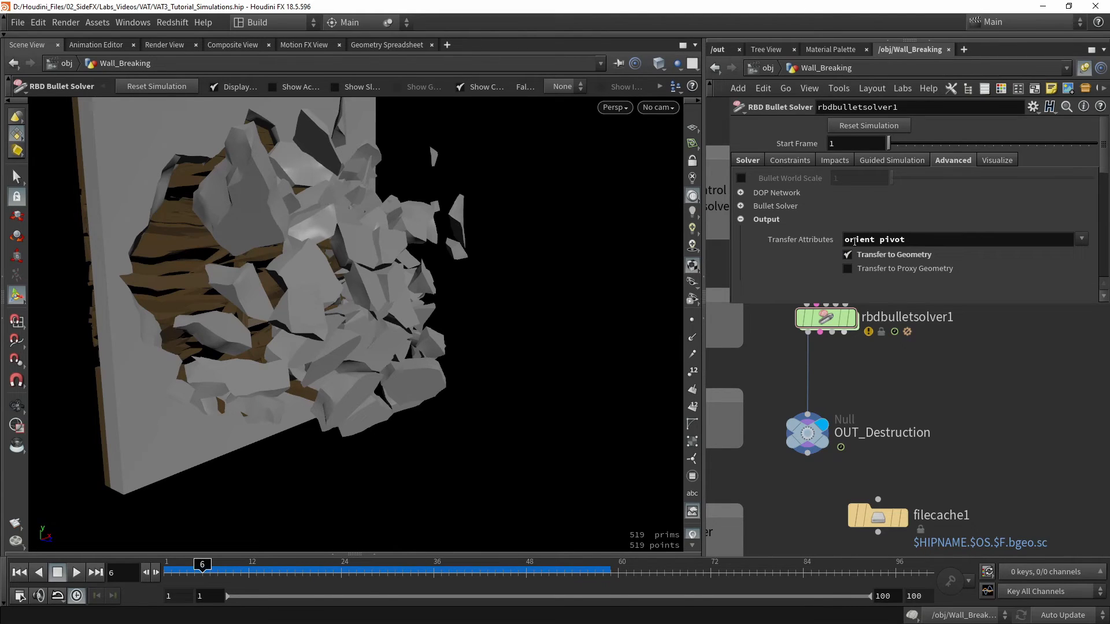
{"action": "left_click_drag", "start_coordinate": [906, 240], "coordinate": [861, 241]}
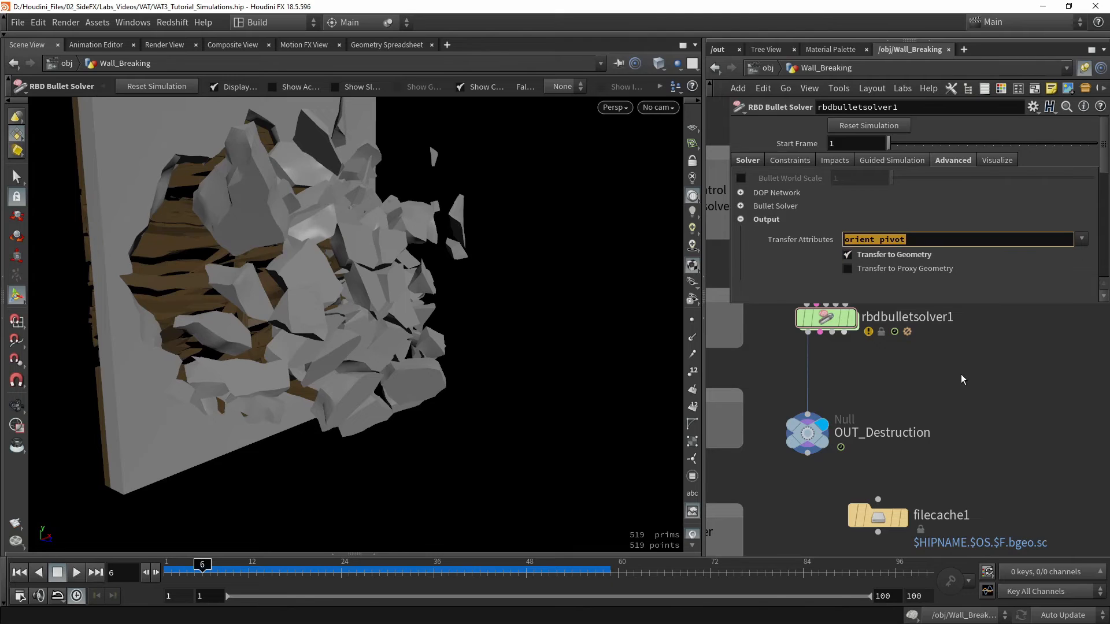
{"action": "scroll", "coordinate": [960, 374], "scroll_direction": "down", "scroll_amount": 1}
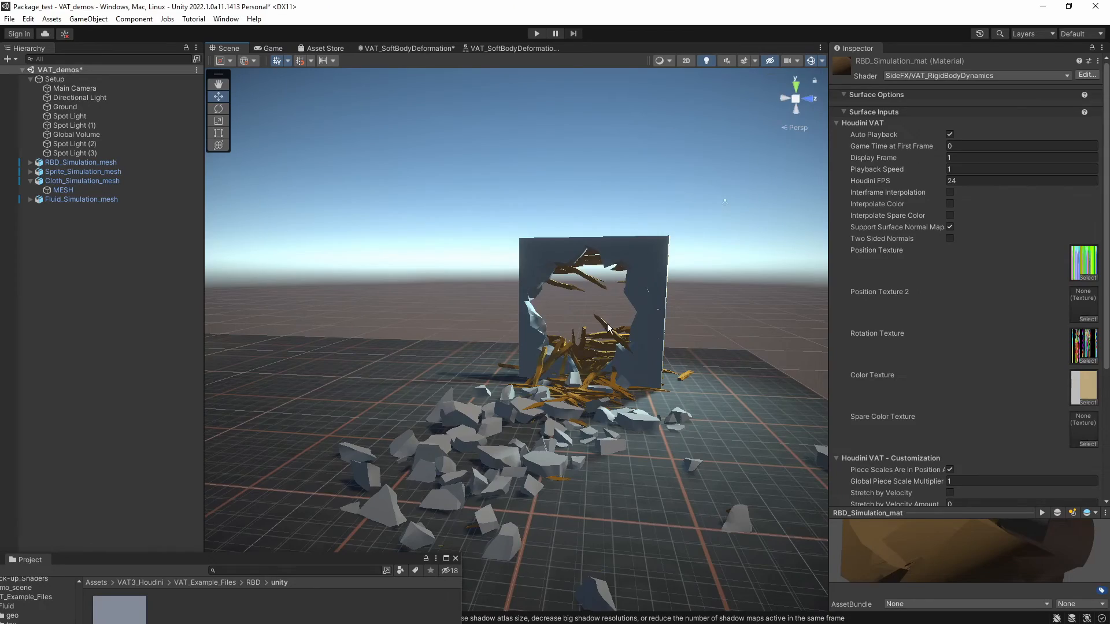
Switch to Unity and fly the scene view from the broken wall to the sprite particle simulation.
{"action": "left_click_drag", "start_coordinate": [618, 323], "coordinate": [651, 355], "text": "alt"}
{"action": "right_click_drag", "start_coordinate": [651, 354], "coordinate": [476, 399]}
{"action": "left_click", "coordinate": [733, 248]}
{"action": "key", "text": "w"}
{"action": "right_click_drag", "start_coordinate": [511, 366], "coordinate": [519, 375]}
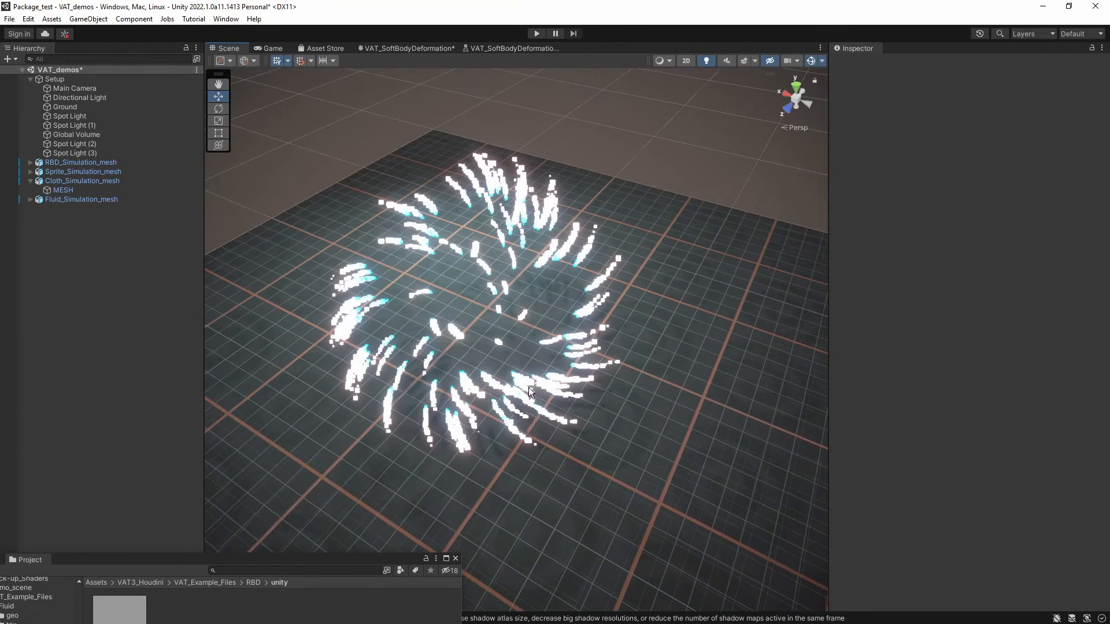
Enlarge the Project window, open the geo folder of Sprites, and select the sprite simulation mesh.
{"action": "left_click_drag", "start_coordinate": [341, 558], "coordinate": [381, 371]}
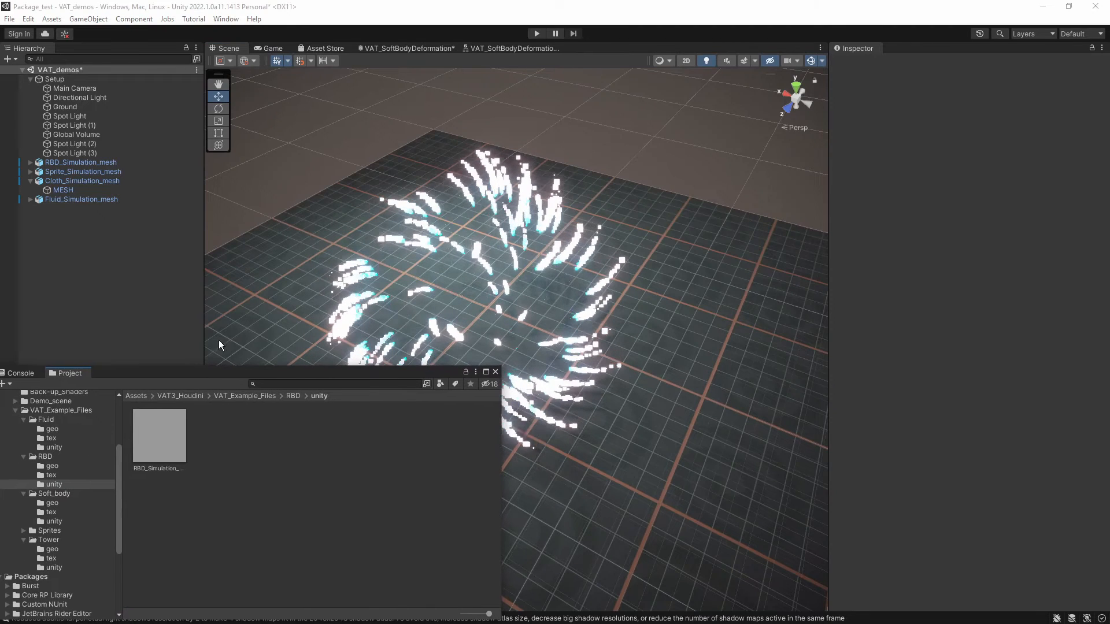
{"action": "left_click", "coordinate": [48, 530]}
{"action": "double_click", "coordinate": [164, 439]}
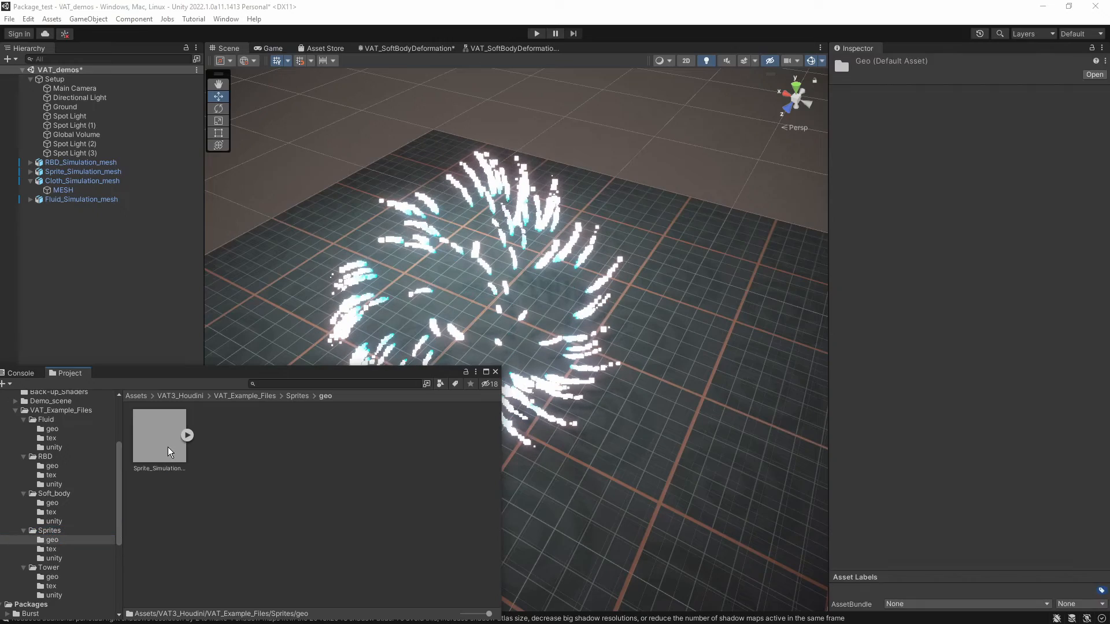
{"action": "left_click", "coordinate": [162, 462]}
Place a second Sprite_Simulation_mesh in the scene, view its unshaded quads beside the particles, and delete the copy.
{"action": "left_click_drag", "start_coordinate": [161, 456], "coordinate": [273, 283]}
{"action": "right_click_drag", "start_coordinate": [422, 232], "coordinate": [370, 221]}
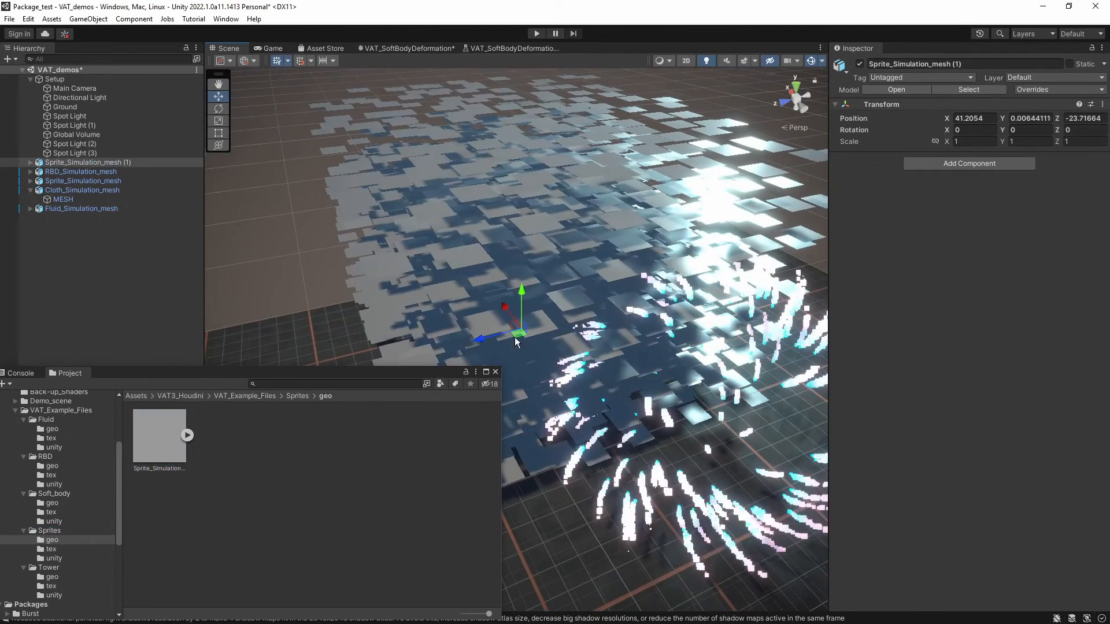
{"action": "left_click_drag", "start_coordinate": [519, 320], "coordinate": [454, 277]}
{"action": "left_click", "coordinate": [481, 186]}
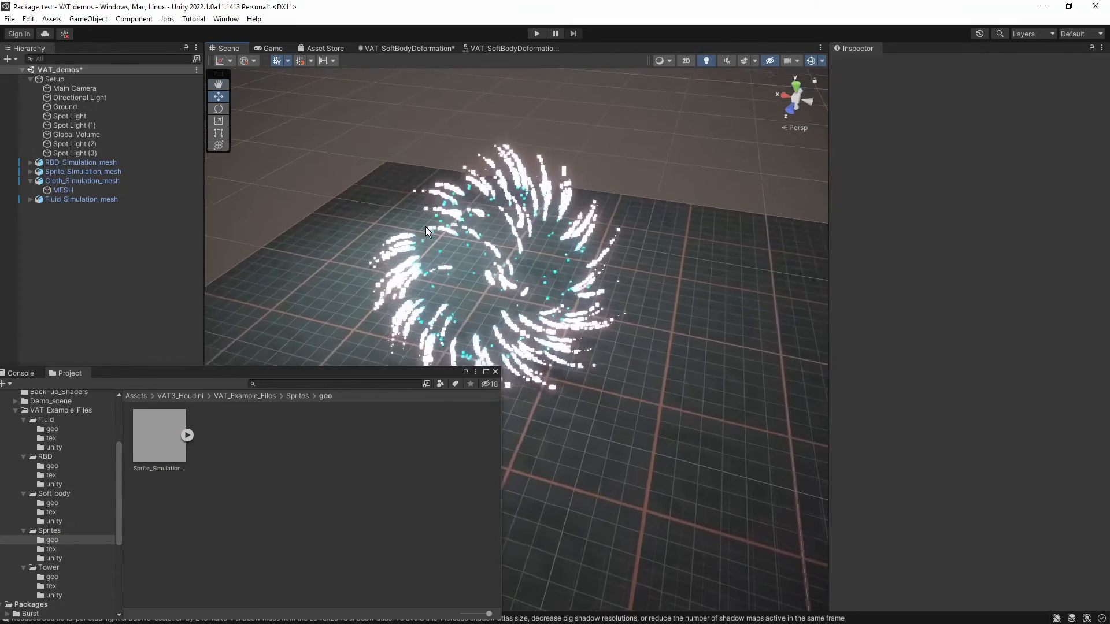
View the tex folder of Sprites, select the sprite material in its unity folder, and shrink the Project window to reveal the particles.
{"action": "left_click", "coordinate": [296, 396]}
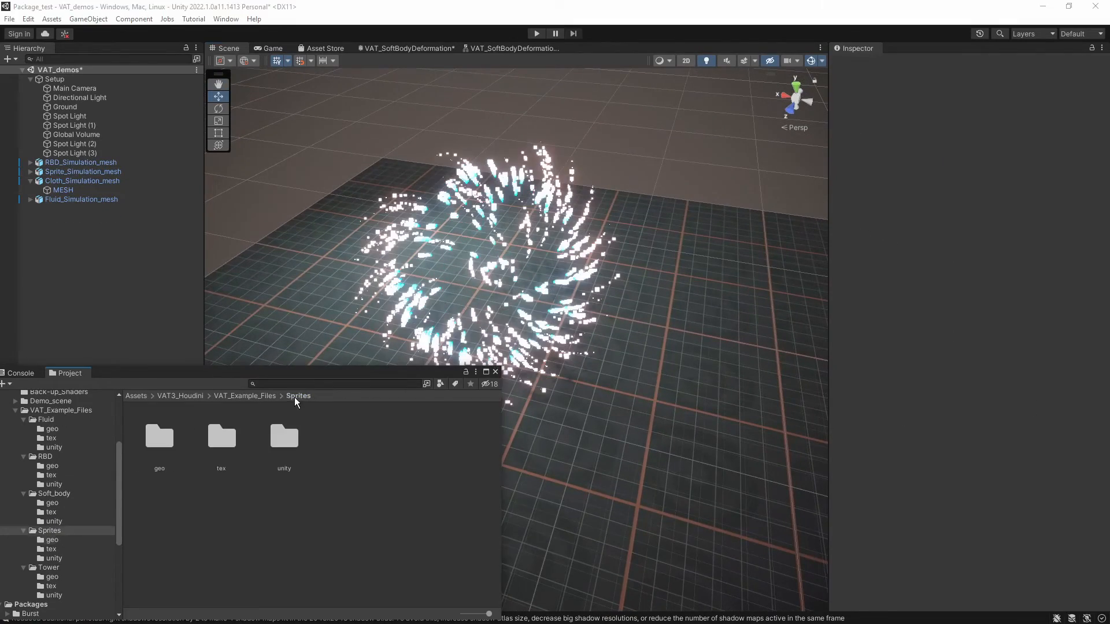
{"action": "double_click", "coordinate": [224, 442]}
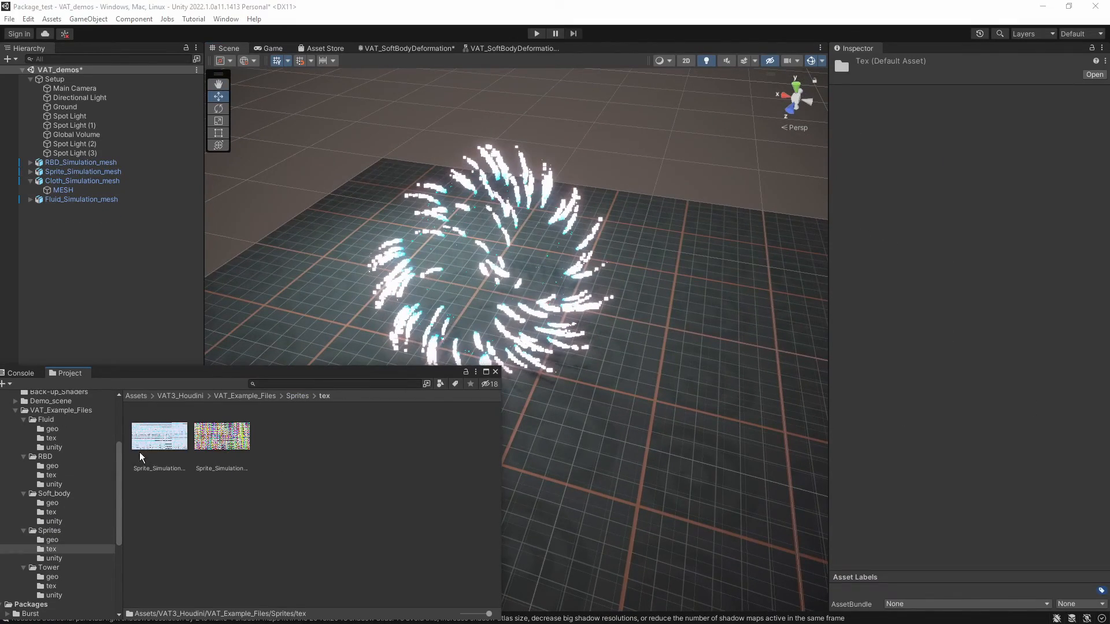
{"action": "left_click", "coordinate": [296, 396]}
{"action": "double_click", "coordinate": [282, 439]}
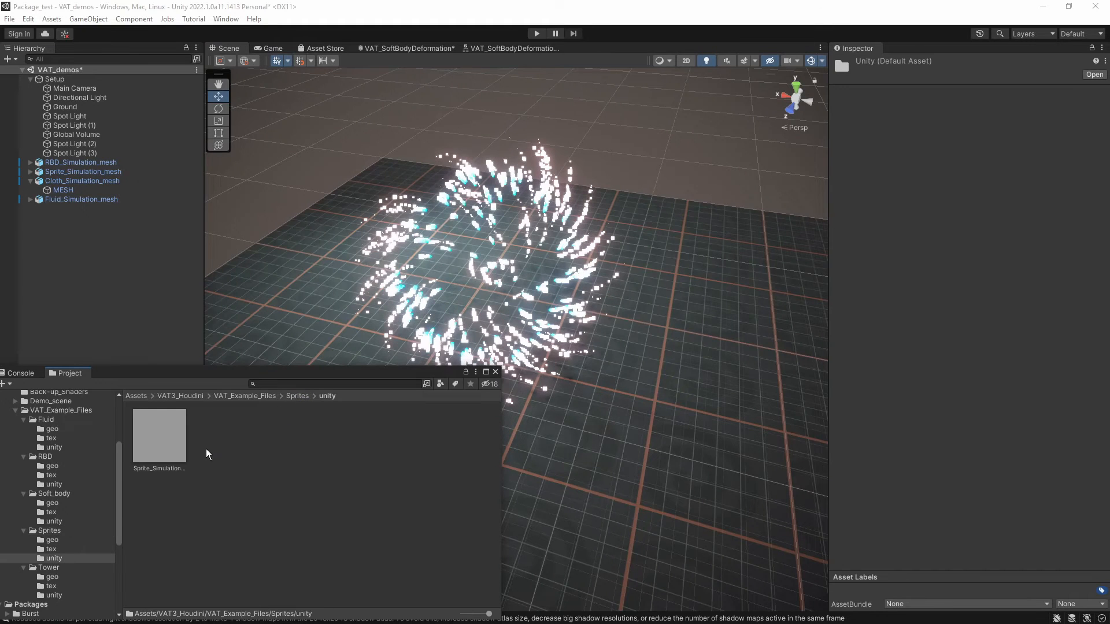
{"action": "left_click", "coordinate": [163, 437]}
{"action": "mouse_move", "coordinate": [541, 299]}
{"action": "right_mouse_down"}
{"action": "mouse_move", "coordinate": [566, 278]}
{"action": "mouse_move", "coordinate": [559, 289]}
{"action": "mouse_move", "coordinate": [557, 272]}
{"action": "mouse_move", "coordinate": [543, 292]}
{"action": "right_mouse_up"}
{"action": "left_click_drag", "start_coordinate": [393, 539], "coordinate": [393, 560]}
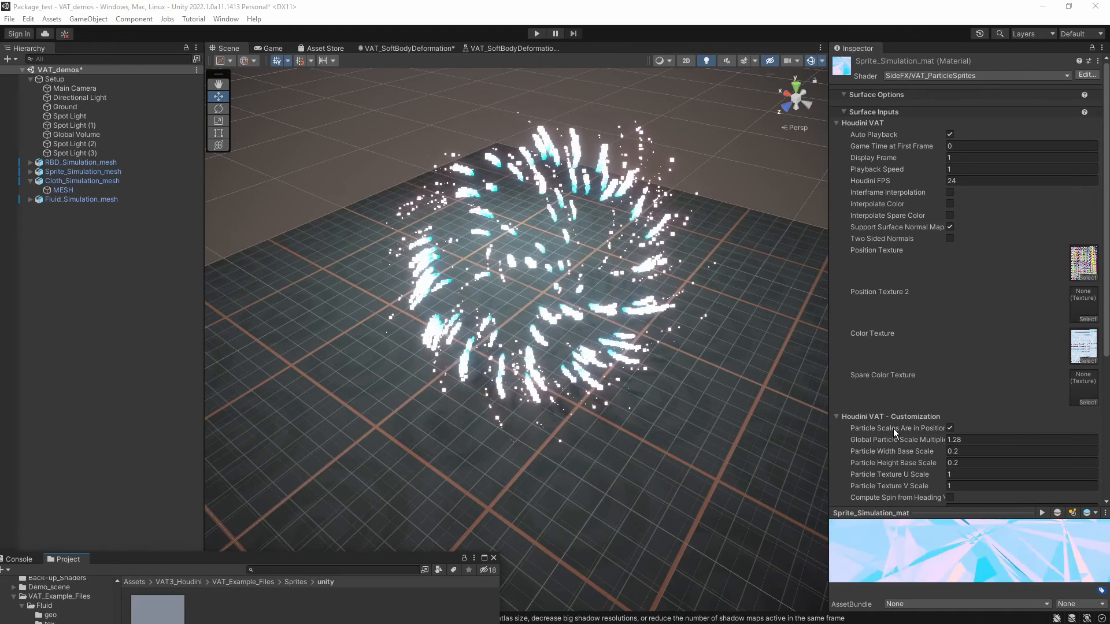
Reduce the sprite material's Global Particle Scale Multiplier to 0.41 and readjust it while viewing the particles.
{"action": "scroll", "coordinate": [910, 299], "scroll_direction": "down", "scroll_amount": 1}
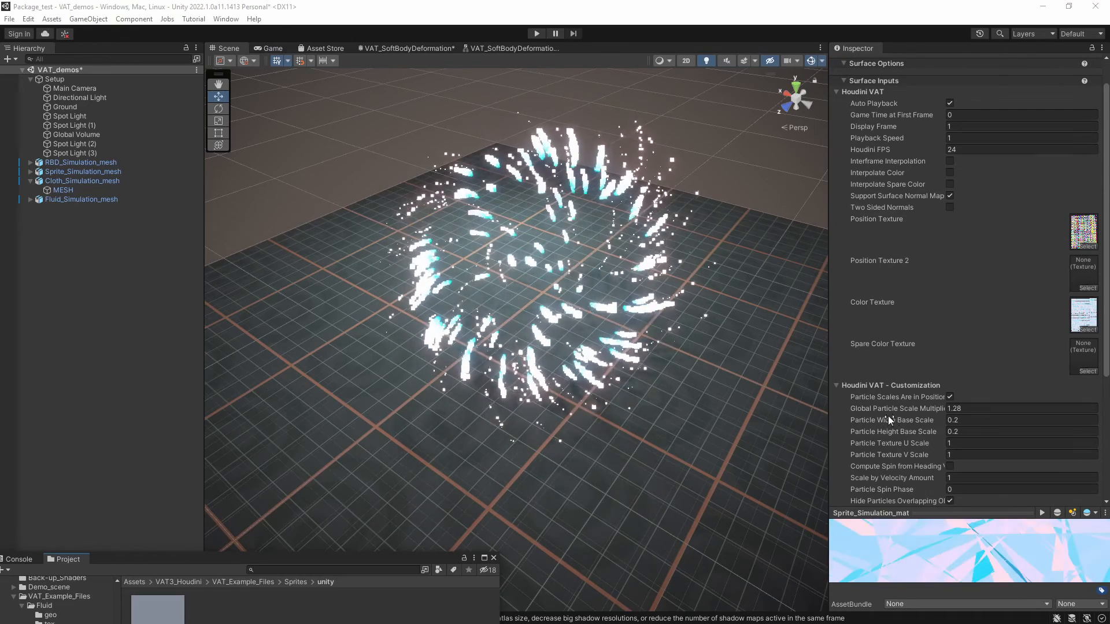
{"action": "mouse_move", "coordinate": [949, 407]}
{"action": "left_mouse_down"}
{"action": "mouse_move", "coordinate": [1038, 407]}
{"action": "mouse_move", "coordinate": [93, 412]}
{"action": "mouse_move", "coordinate": [1017, 413]}
{"action": "mouse_move", "coordinate": [910, 414]}
{"action": "mouse_move", "coordinate": [934, 411]}
{"action": "left_mouse_up"}
{"action": "mouse_move", "coordinate": [653, 341]}
{"action": "right_mouse_down"}
{"action": "mouse_move", "coordinate": [664, 329]}
{"action": "mouse_move", "coordinate": [670, 342]}
{"action": "right_mouse_up"}
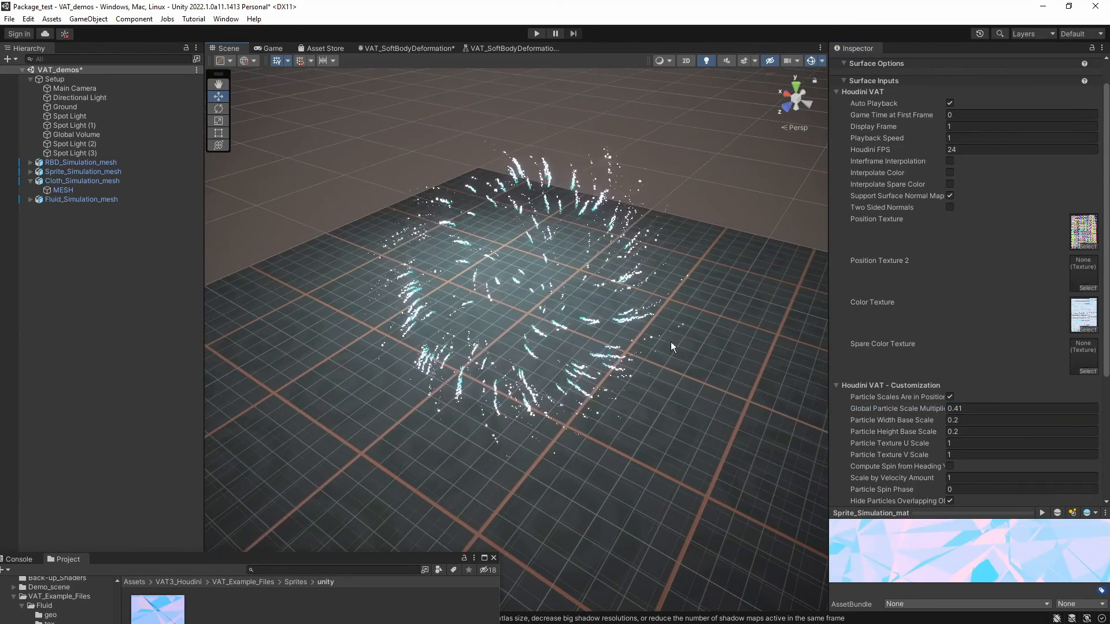
{"action": "mouse_move", "coordinate": [945, 411]}
{"action": "left_mouse_down"}
{"action": "mouse_move", "coordinate": [973, 411]}
{"action": "mouse_move", "coordinate": [926, 407]}
{"action": "left_mouse_up"}
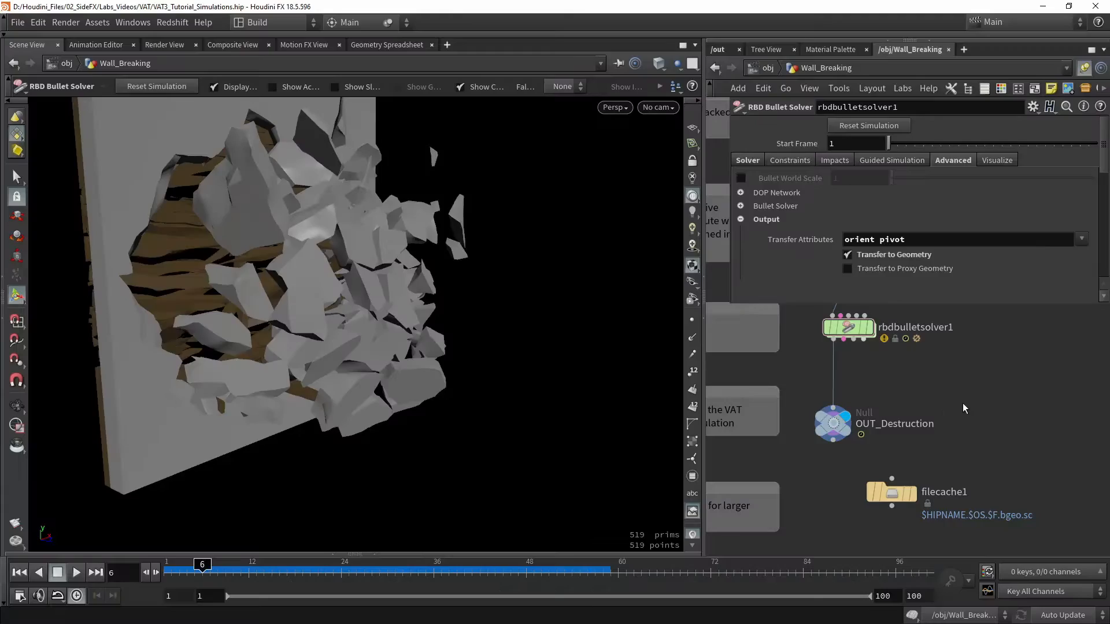
Switch to Houdini, leave Wall_Breaking for the object level, and open the sprite network with its node graph in view.
{"action": "left_click", "coordinate": [767, 68]}
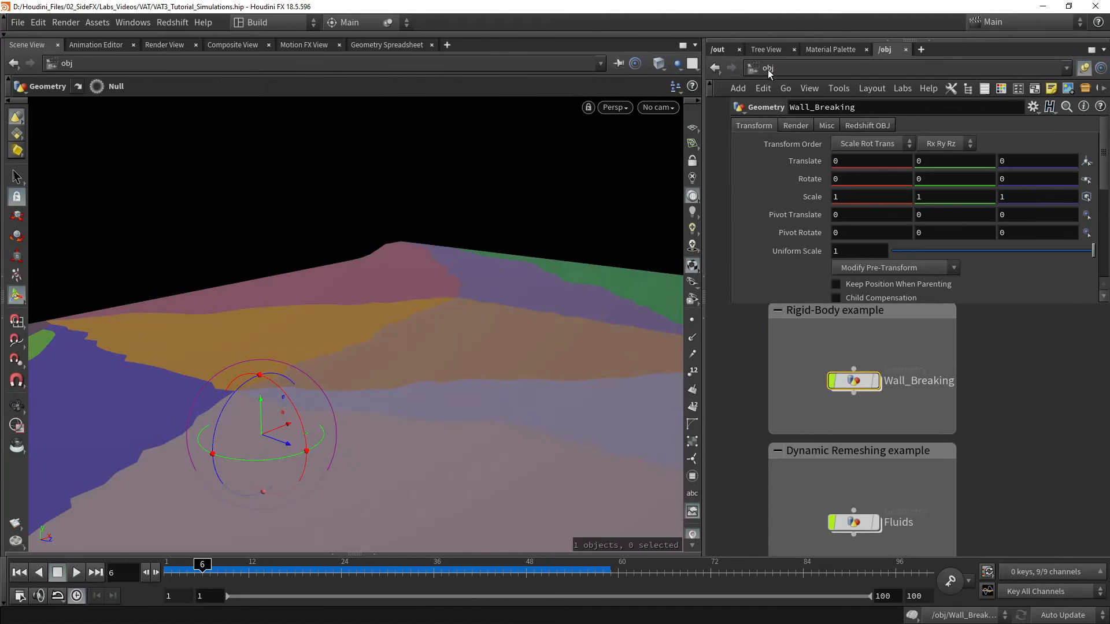
{"action": "middle_click_drag", "start_coordinate": [889, 507], "coordinate": [886, 316]}
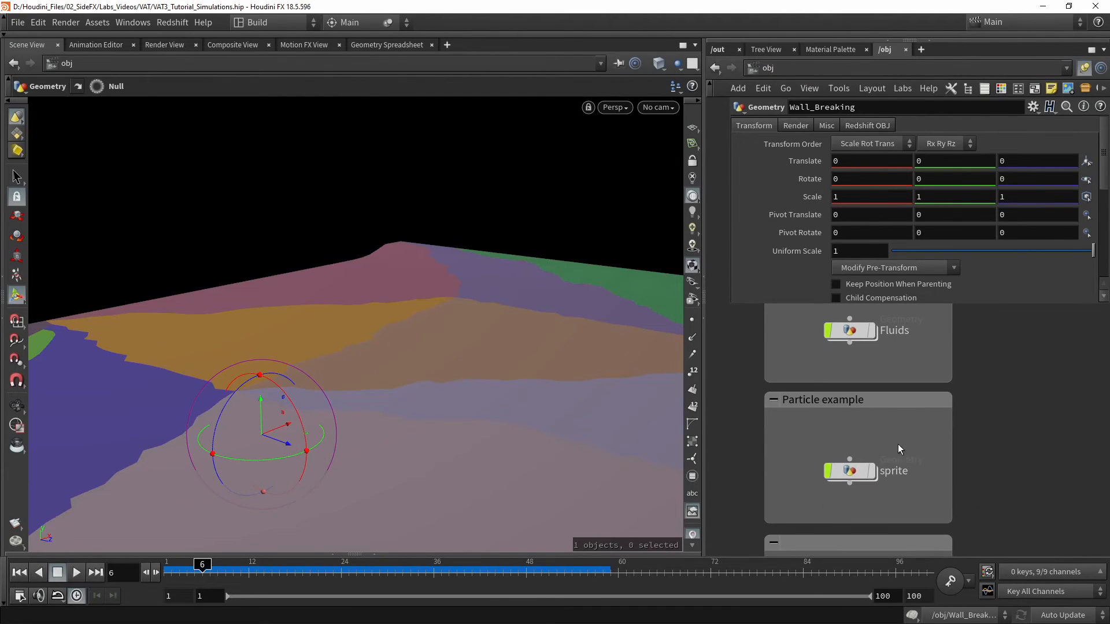
{"action": "double_click", "coordinate": [854, 470]}
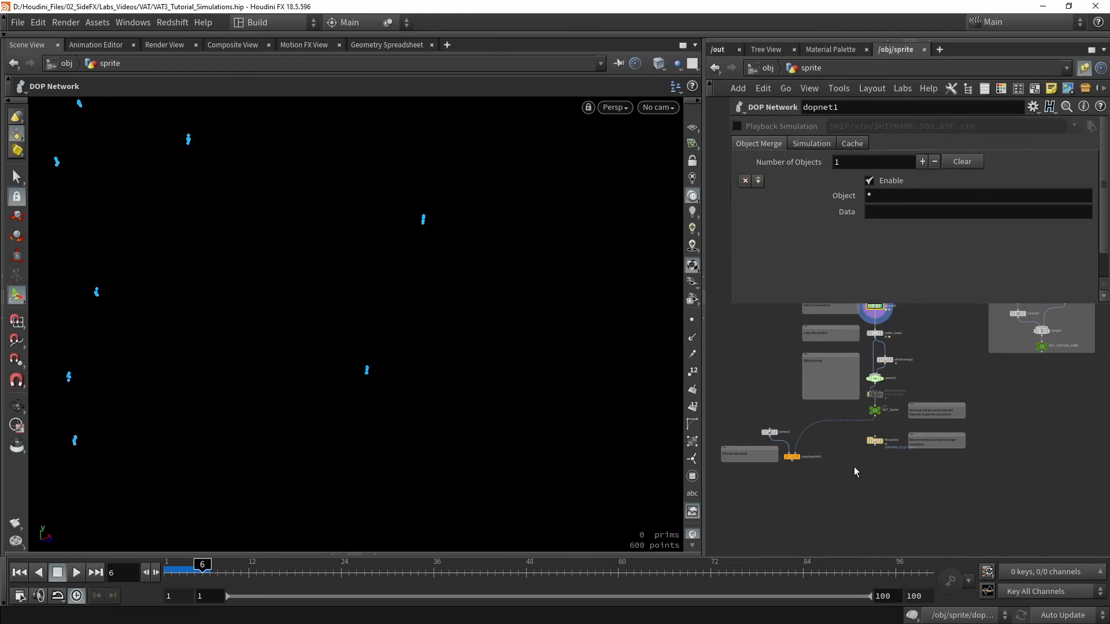
{"action": "scroll", "coordinate": [816, 519], "scroll_direction": "down", "scroll_amount": 2}
{"action": "scroll", "coordinate": [844, 338], "scroll_direction": "up", "scroll_amount": 3}
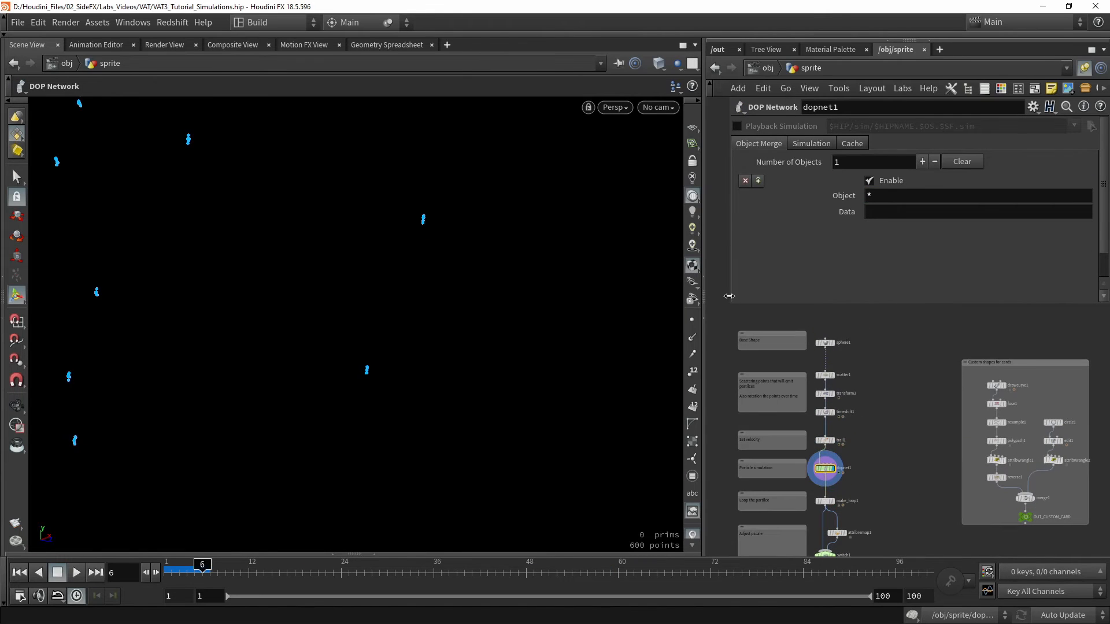
{"action": "left_click_drag", "start_coordinate": [730, 306], "coordinate": [710, 270]}
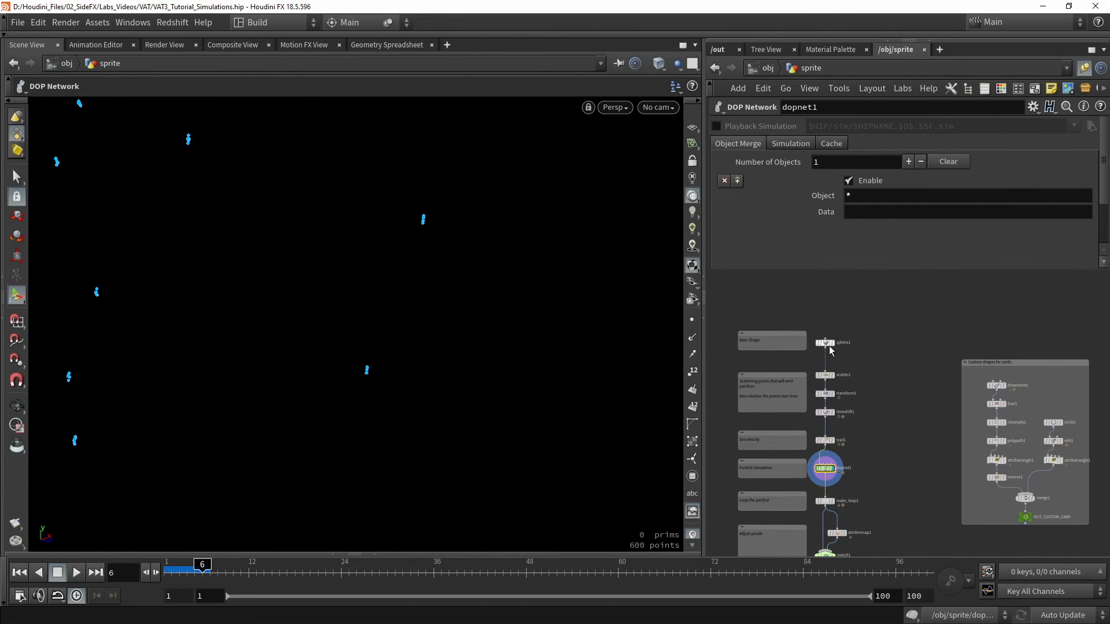
Display sphere1, the base shape, and the scatter1 points on it in turn.
{"action": "scroll", "coordinate": [824, 345], "scroll_direction": "up", "scroll_amount": 2}
{"action": "left_click", "coordinate": [840, 341]}
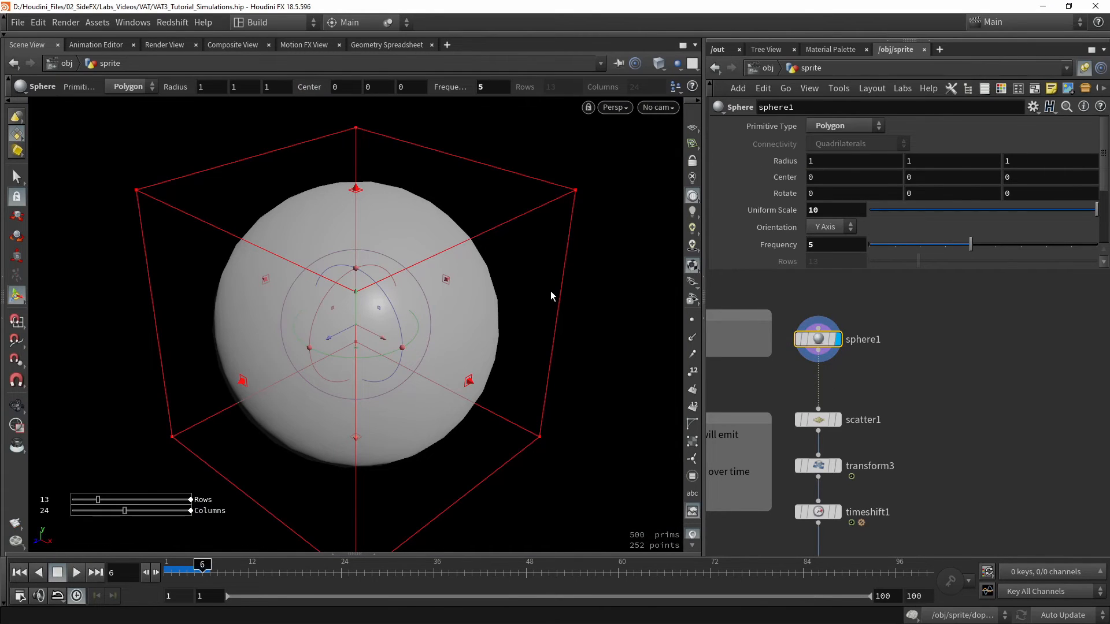
{"action": "left_click", "coordinate": [839, 420]}
{"action": "left_click", "coordinate": [836, 421]}
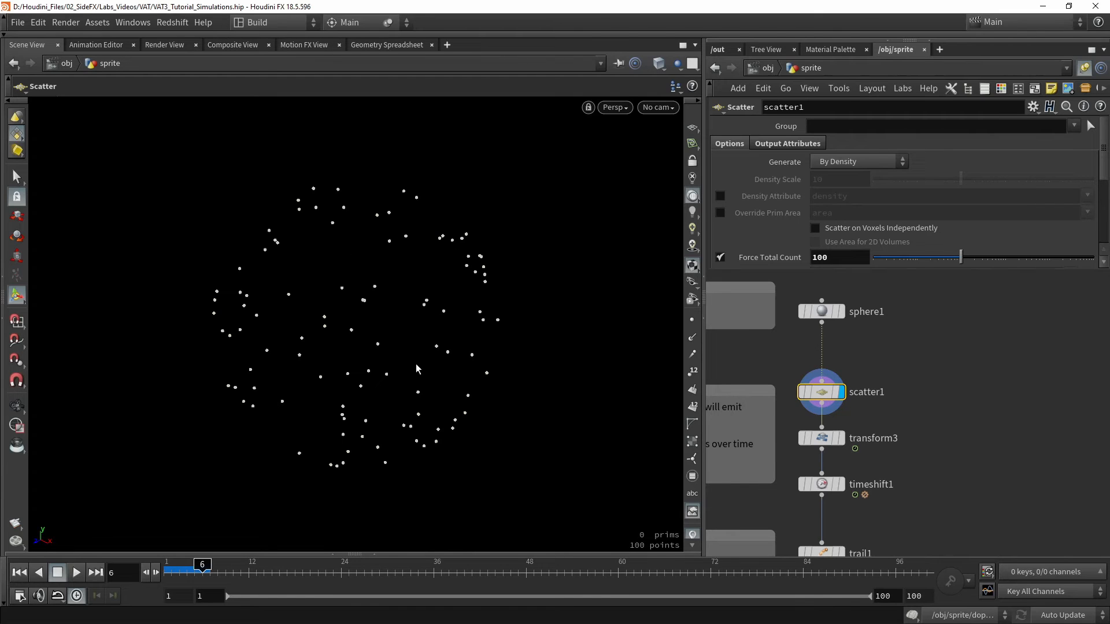
Display transform3 and scrub the timeline to view the scattered points rotating.
{"action": "left_click", "coordinate": [840, 437]}
{"action": "left_click", "coordinate": [824, 442]}
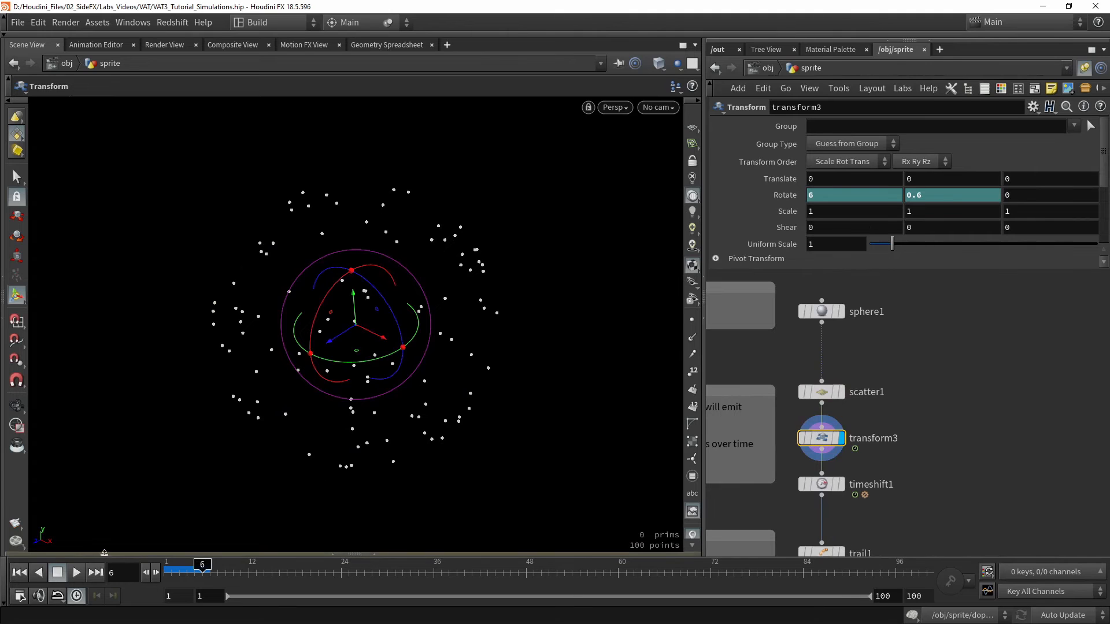
{"action": "left_click_drag", "start_coordinate": [372, 567], "coordinate": [209, 566]}
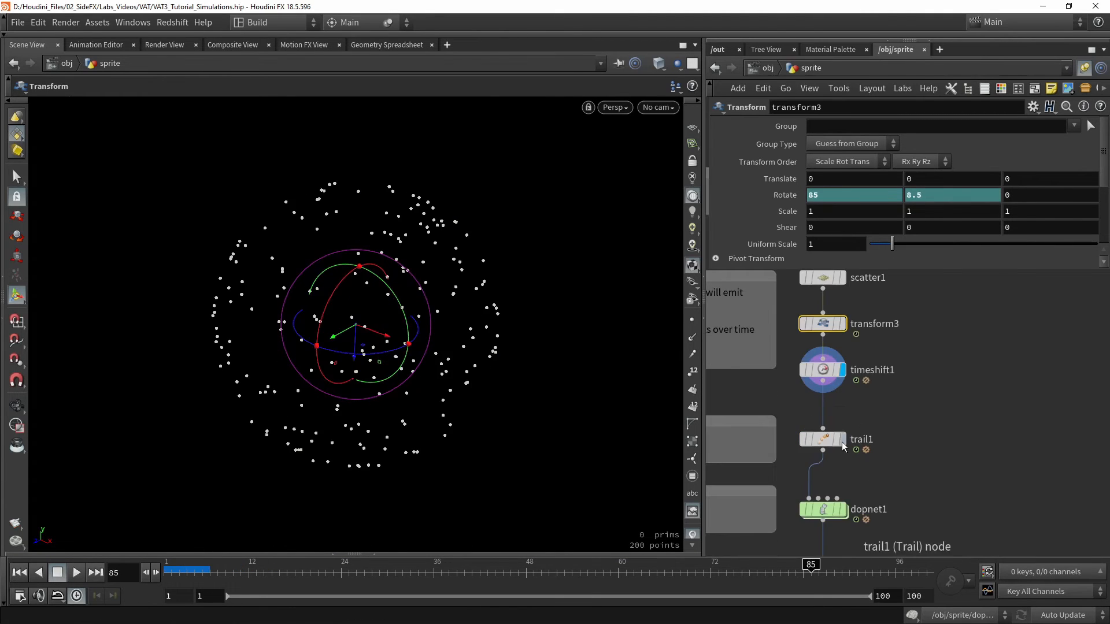
Display the trail1 node that computes velocity and view its points from several angles.
{"action": "left_click", "coordinate": [830, 445]}
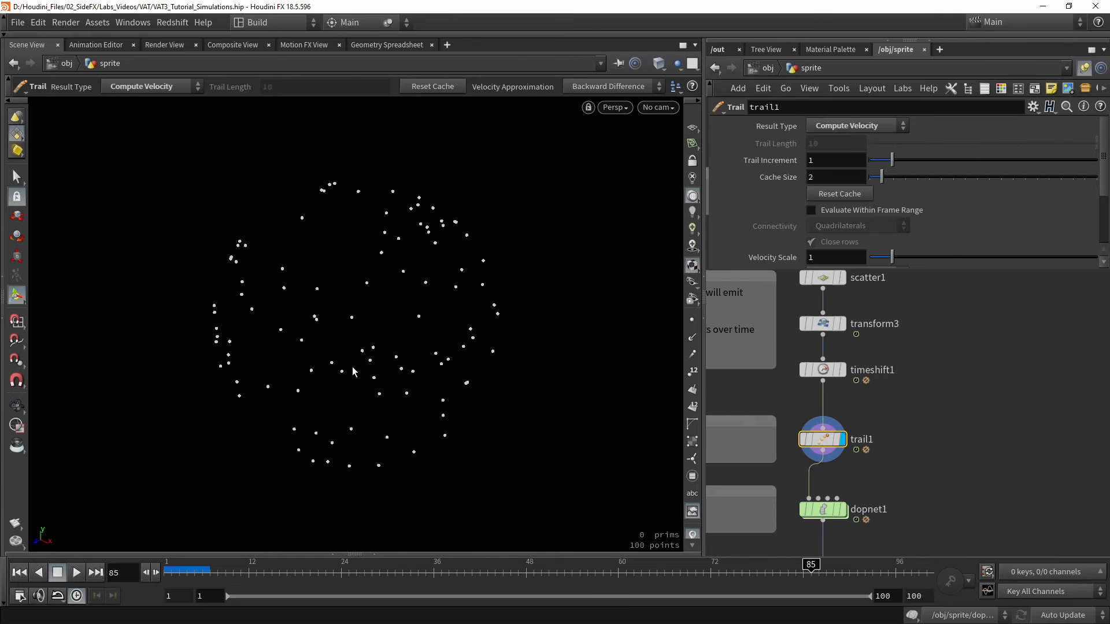
{"action": "left_click_drag", "start_coordinate": [469, 348], "coordinate": [463, 348], "text": "alt"}
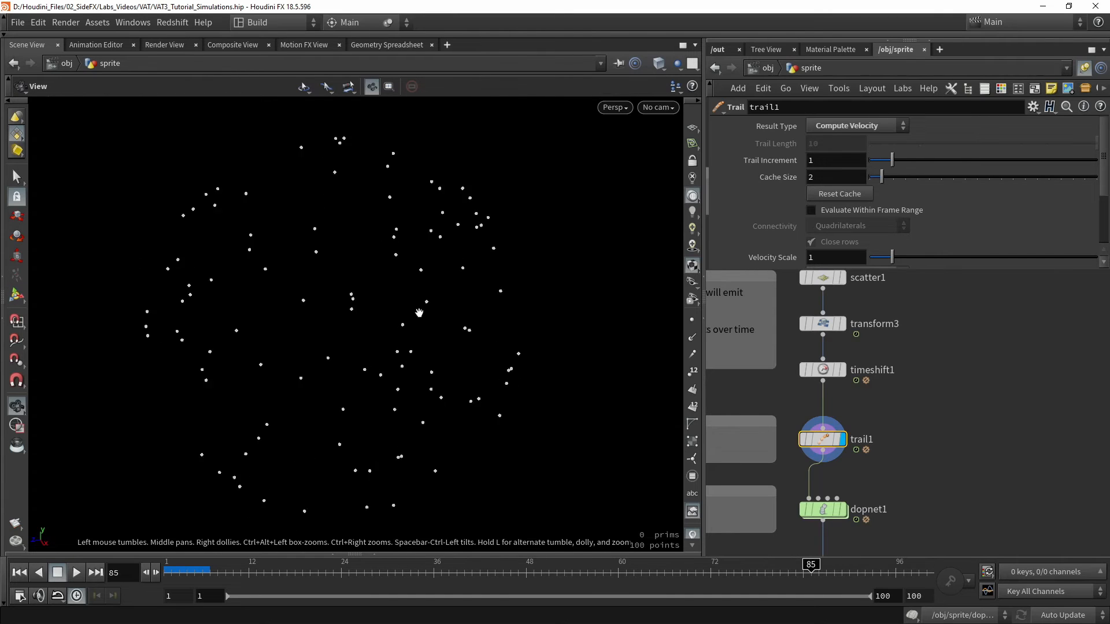
{"action": "left_click_drag", "start_coordinate": [419, 313], "coordinate": [372, 319], "text": "alt"}
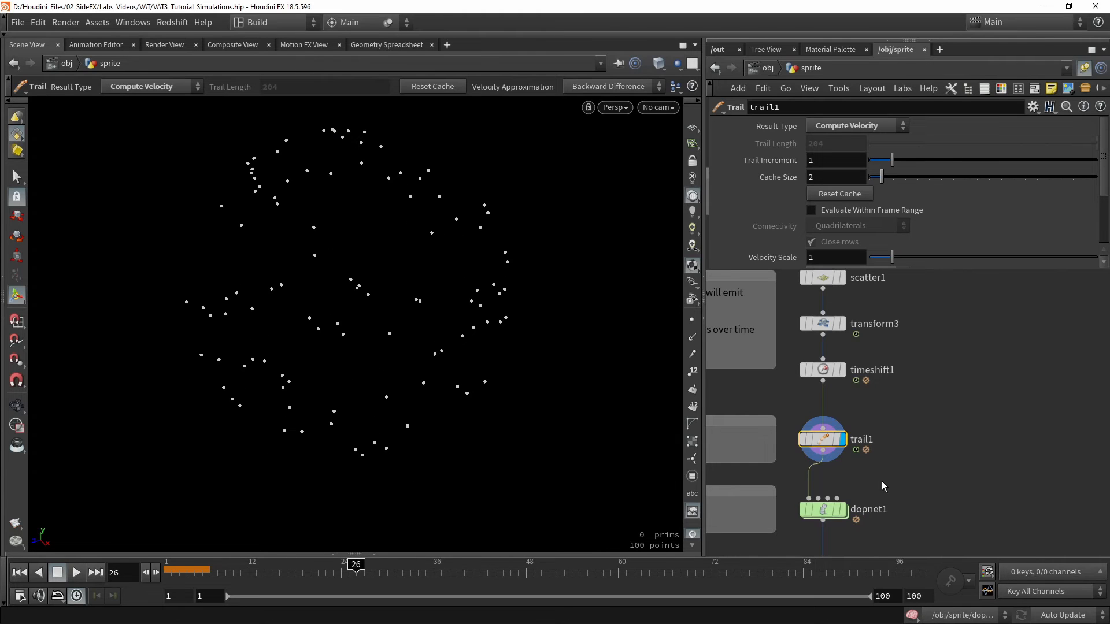
Display the dopnet1 particle simulation, play it from the start, and view the emitted particles from different angles.
{"action": "middle_click_drag", "start_coordinate": [882, 486], "coordinate": [923, 422]}
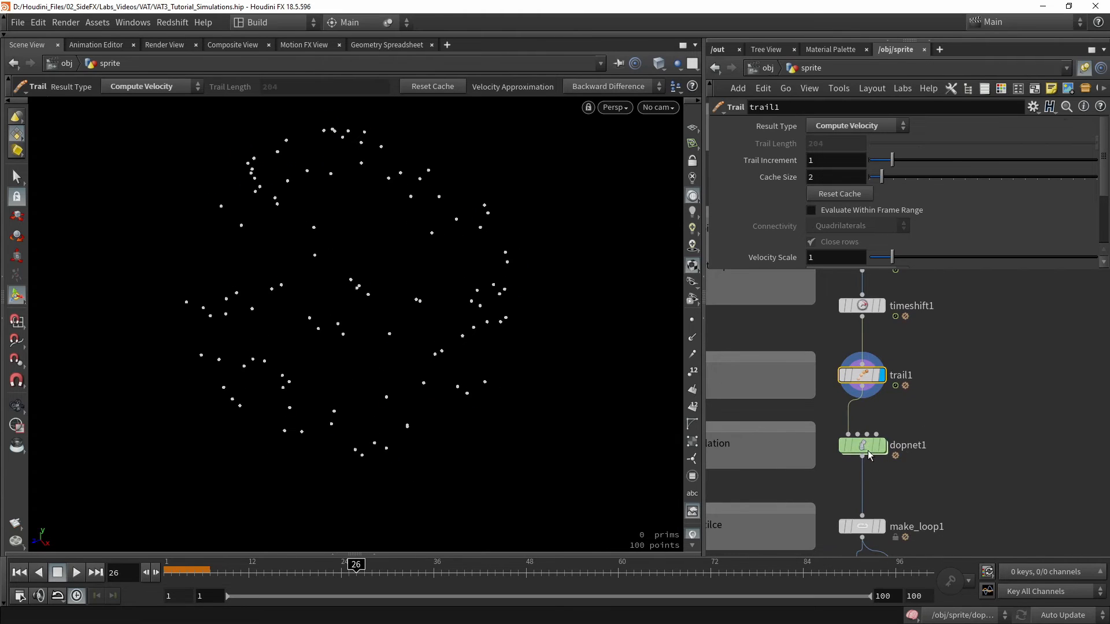
{"action": "left_click", "coordinate": [863, 445]}
{"action": "left_click_drag", "start_coordinate": [489, 400], "coordinate": [502, 279], "text": "alt"}
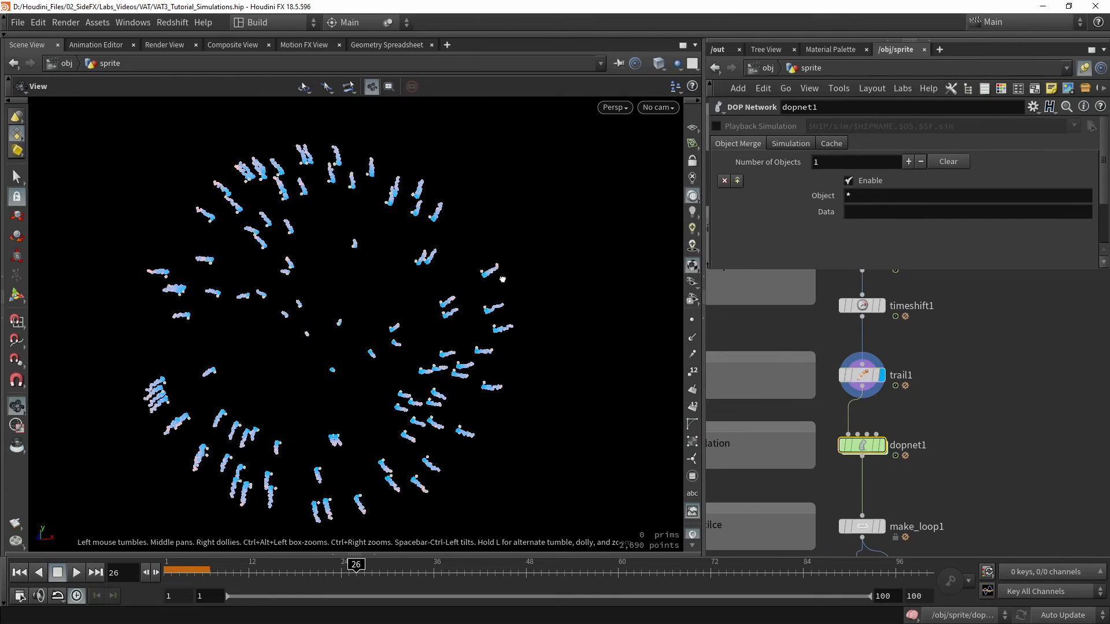
{"action": "middle_click_drag", "start_coordinate": [940, 413], "coordinate": [967, 350]}
{"action": "left_click", "coordinate": [910, 382]}
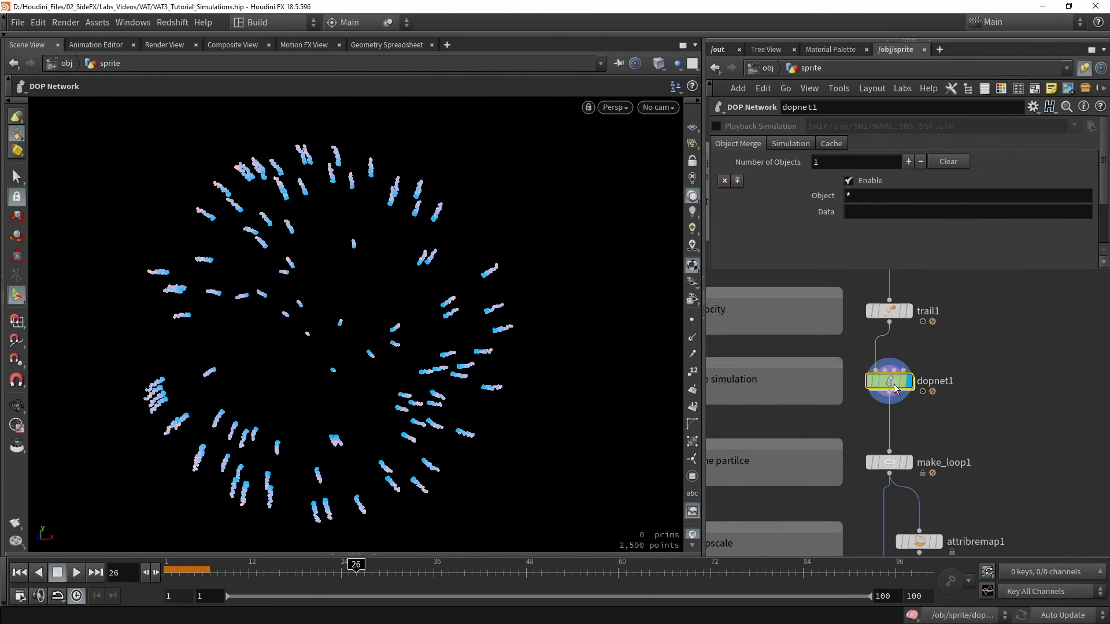
{"action": "left_click_drag", "start_coordinate": [172, 573], "coordinate": [131, 573]}
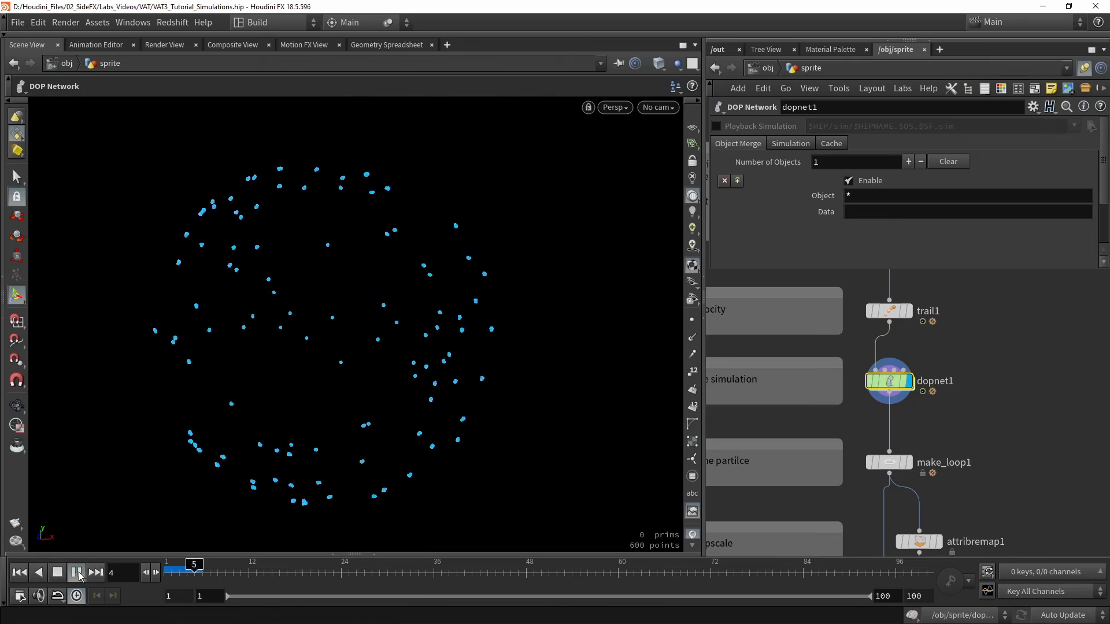
{"action": "key", "text": "Escape"}
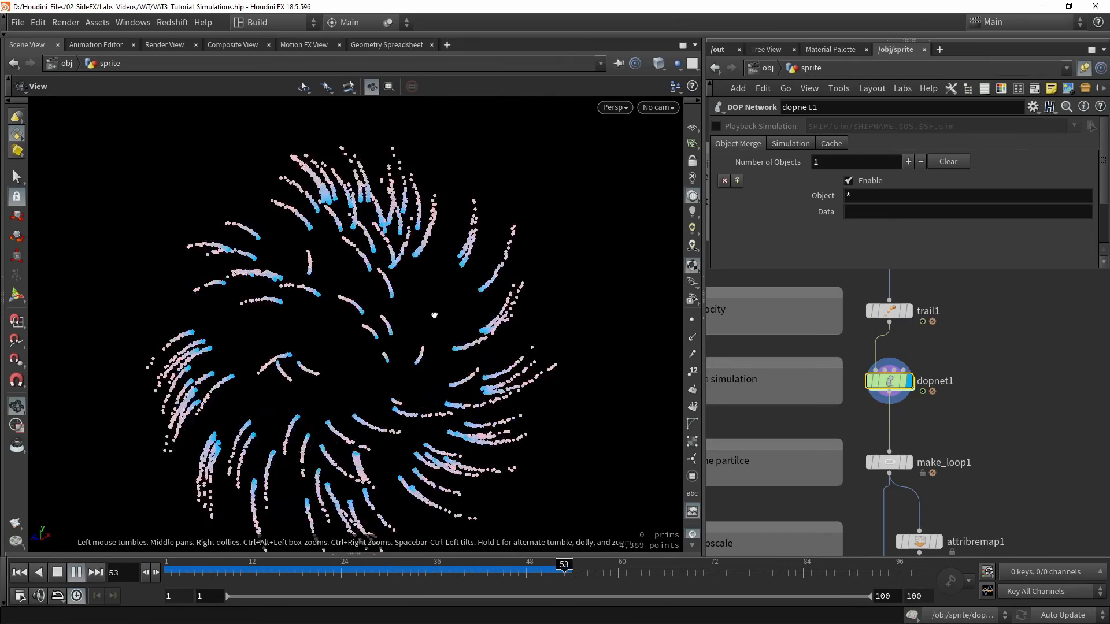
{"action": "left_click_drag", "start_coordinate": [429, 315], "coordinate": [318, 362]}
{"action": "key", "text": "Return"}
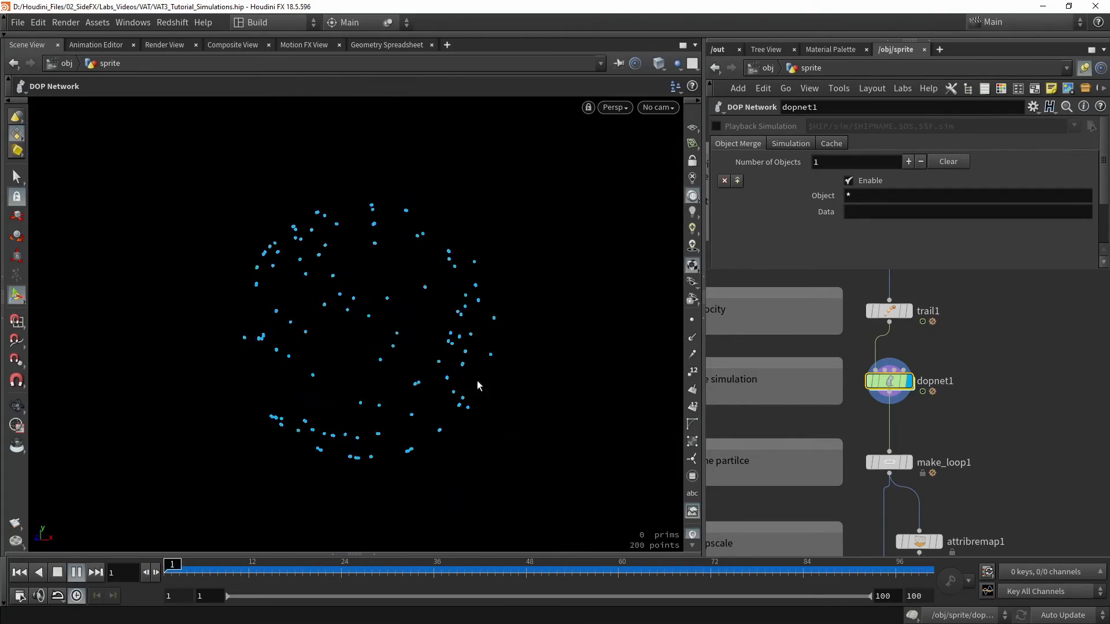
Display make_loop1 and examine its loop settings and the looping particles.
{"action": "middle_click_drag", "start_coordinate": [949, 428], "coordinate": [920, 339]}
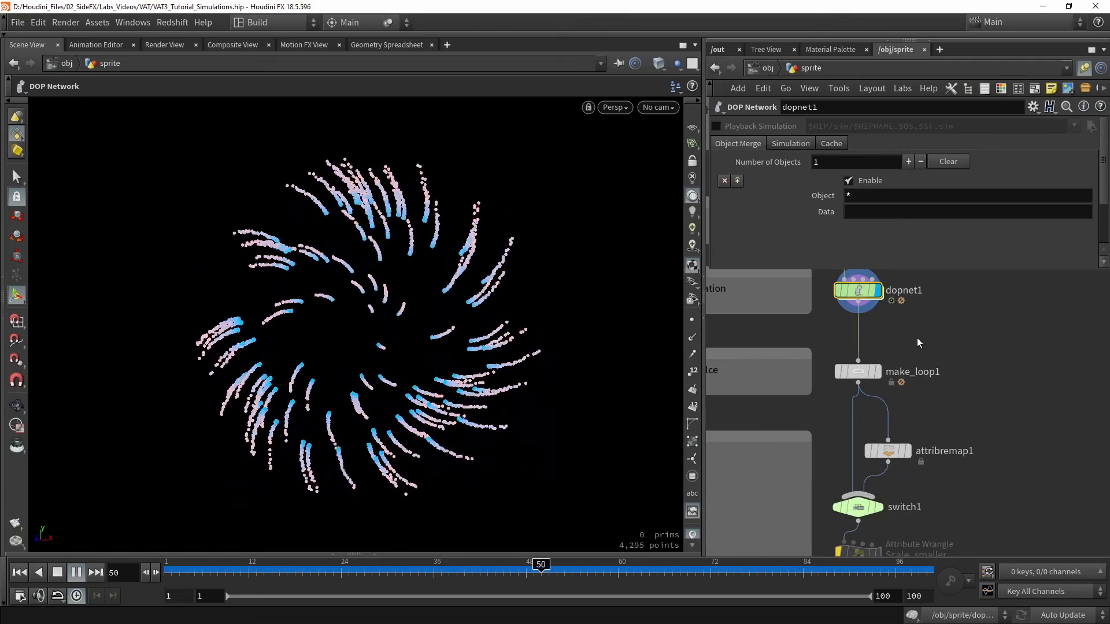
{"action": "left_click", "coordinate": [876, 371]}
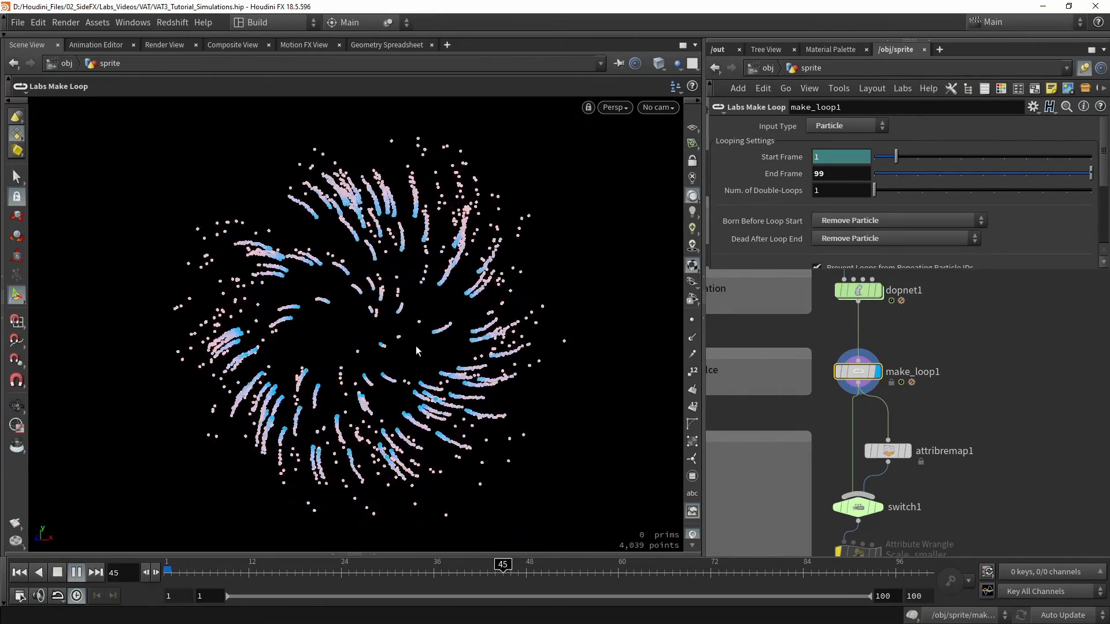
{"action": "scroll", "coordinate": [1073, 366], "scroll_direction": "down", "scroll_amount": 1}
Examine attribremap1's remapping of age to pscale and display the OUT_Sprite null.
{"action": "middle_click_drag", "start_coordinate": [1018, 431], "coordinate": [991, 363]}
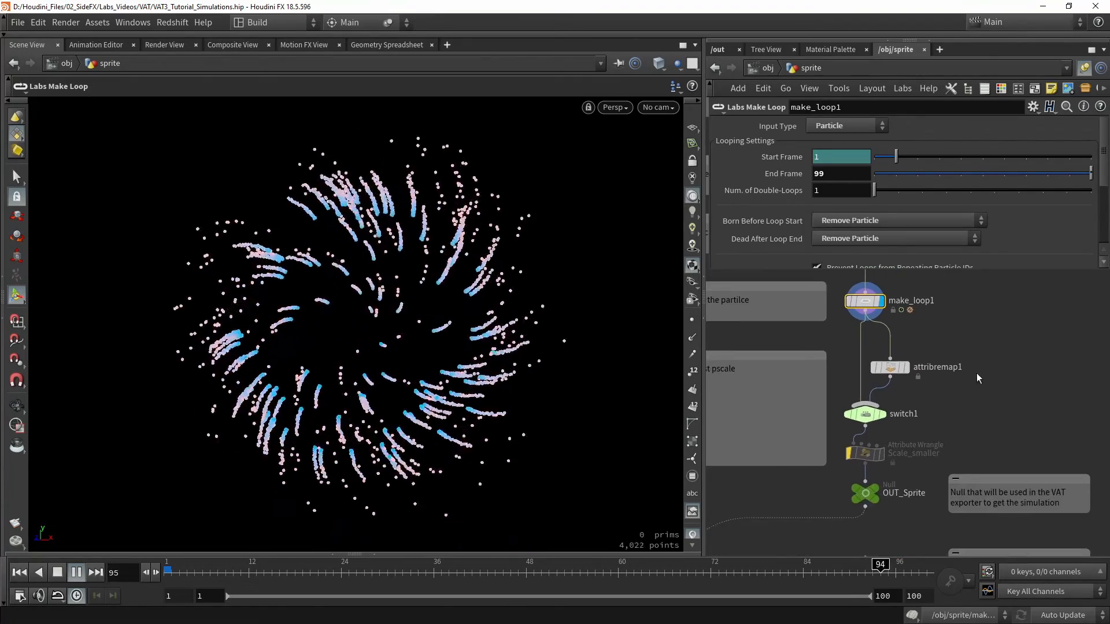
{"action": "scroll", "coordinate": [928, 431], "scroll_direction": "up", "scroll_amount": 2}
{"action": "middle_click_drag", "start_coordinate": [927, 434], "coordinate": [954, 405]}
{"action": "scroll", "coordinate": [953, 373], "scroll_direction": "down", "scroll_amount": 1}
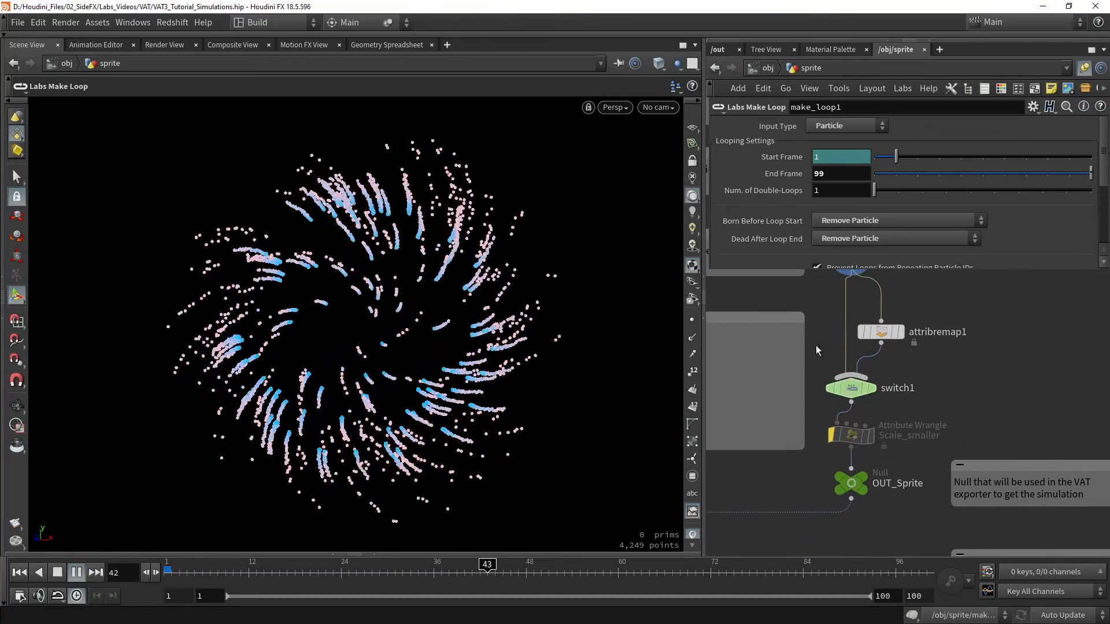
{"action": "left_click", "coordinate": [883, 332]}
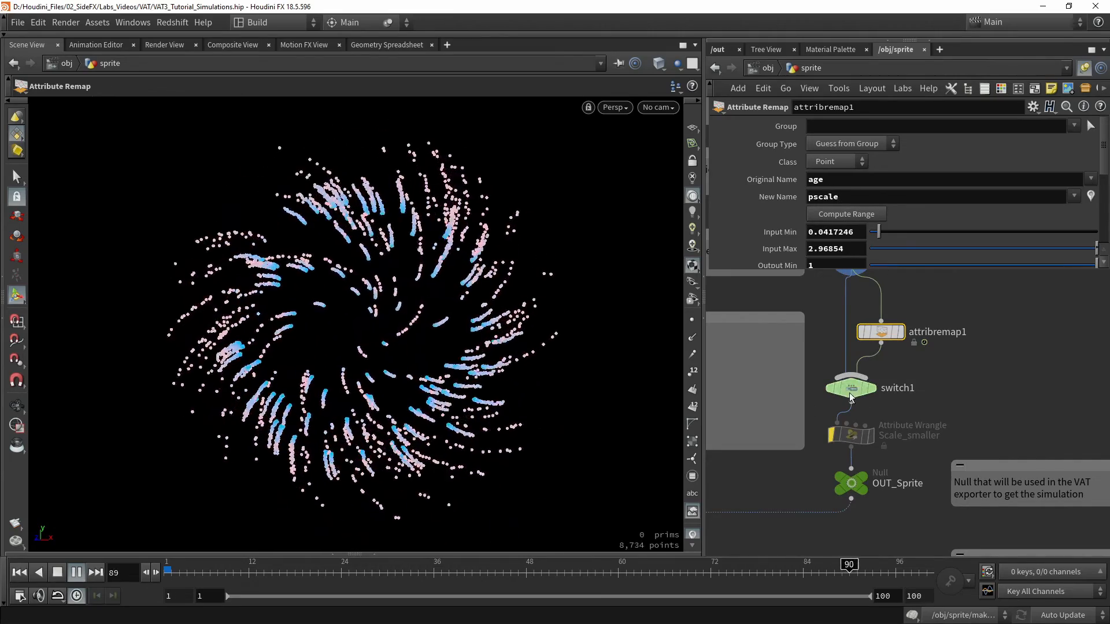
{"action": "left_click", "coordinate": [857, 491]}
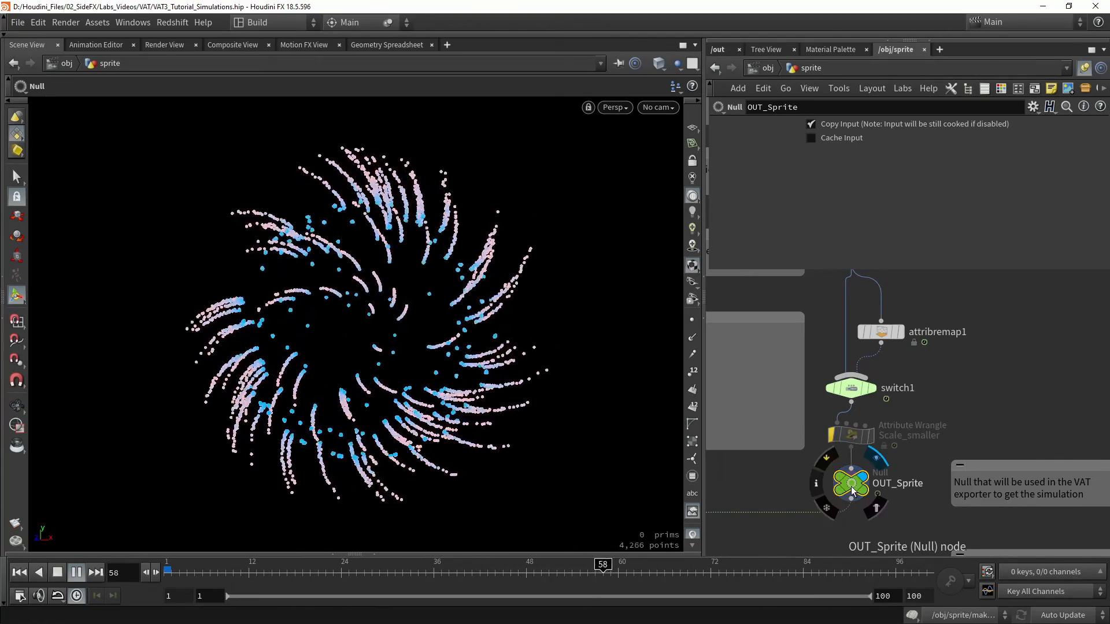
Open the Sprite_Simulation exporter in the out network and check its mode options, keeping Particle Sprites (Sprite).
{"action": "left_click", "coordinate": [723, 51]}
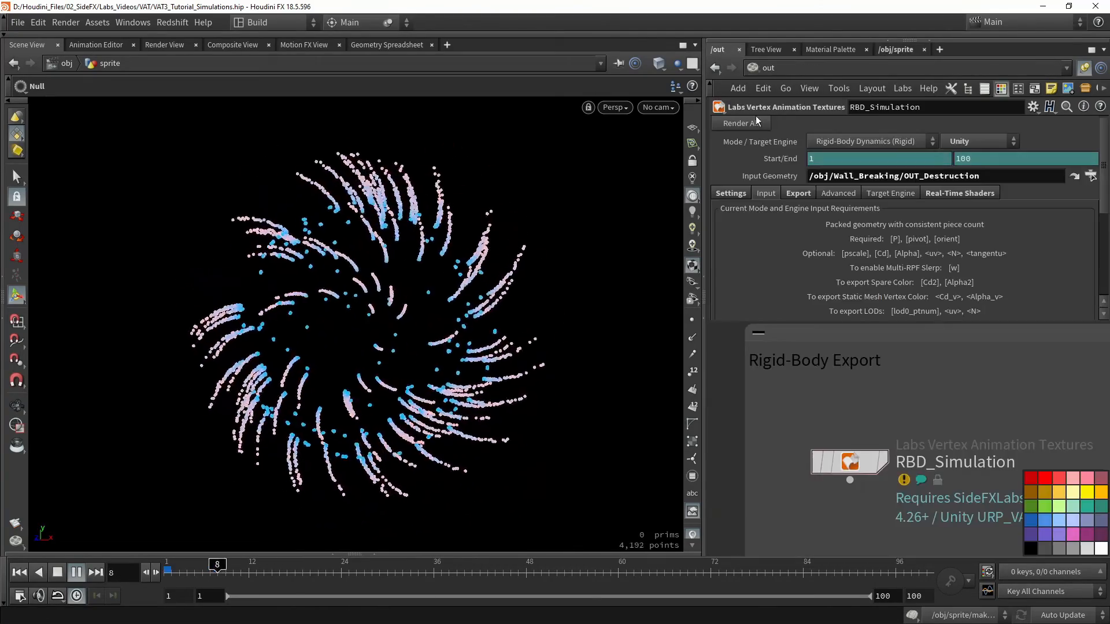
{"action": "scroll", "coordinate": [789, 449], "scroll_direction": "down", "scroll_amount": 5}
{"action": "scroll", "coordinate": [796, 378], "scroll_direction": "down", "scroll_amount": 3}
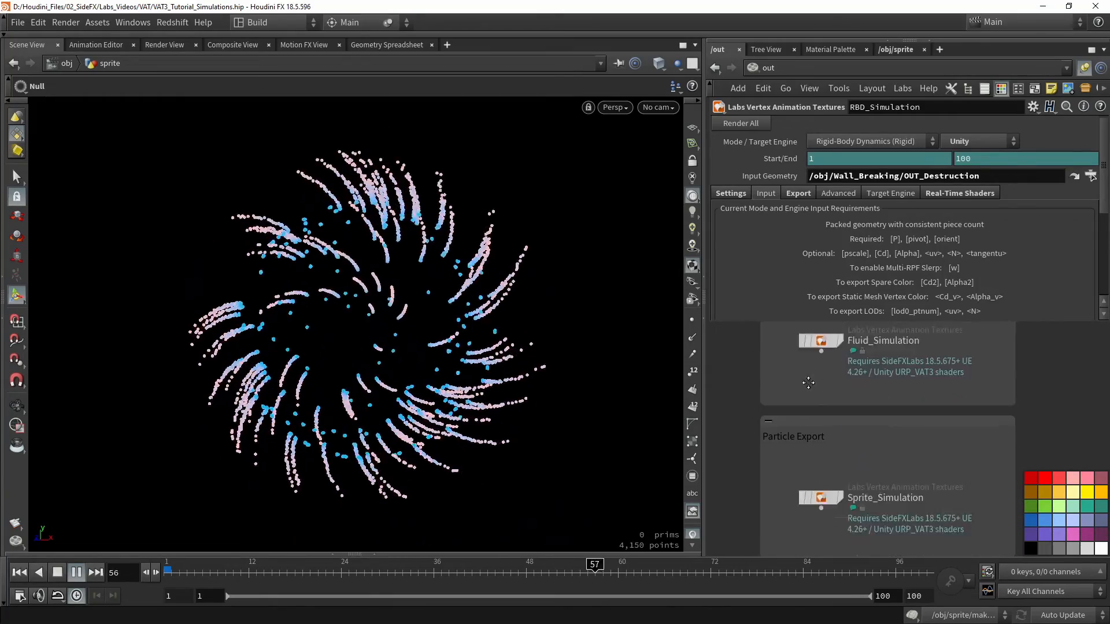
{"action": "left_click", "coordinate": [821, 471]}
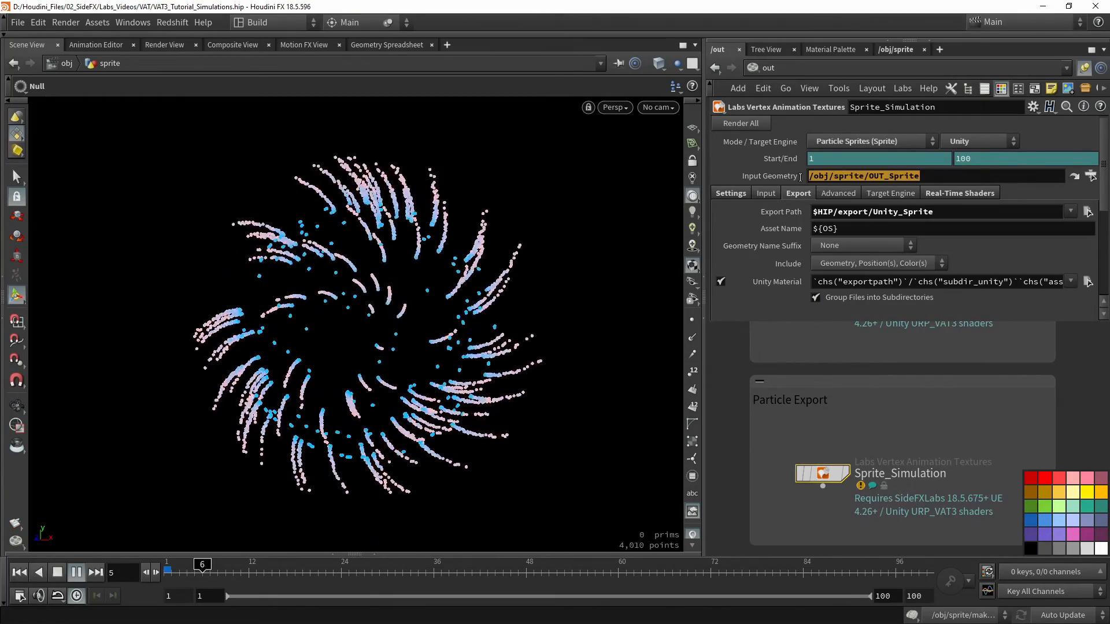
{"action": "left_click", "coordinate": [826, 146]}
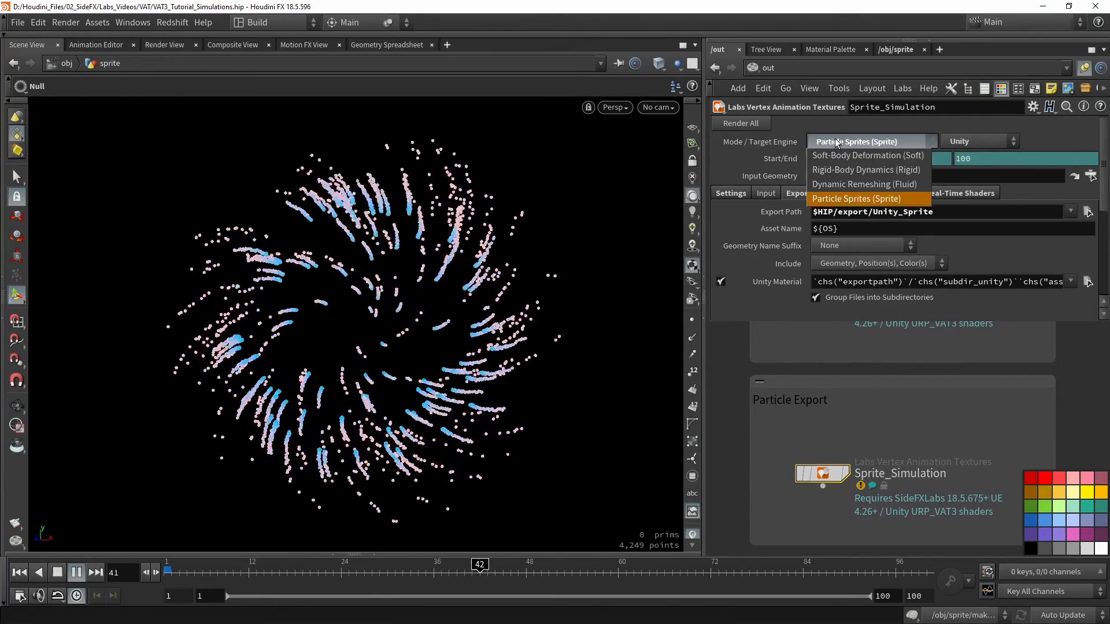
{"action": "left_click", "coordinate": [838, 200]}
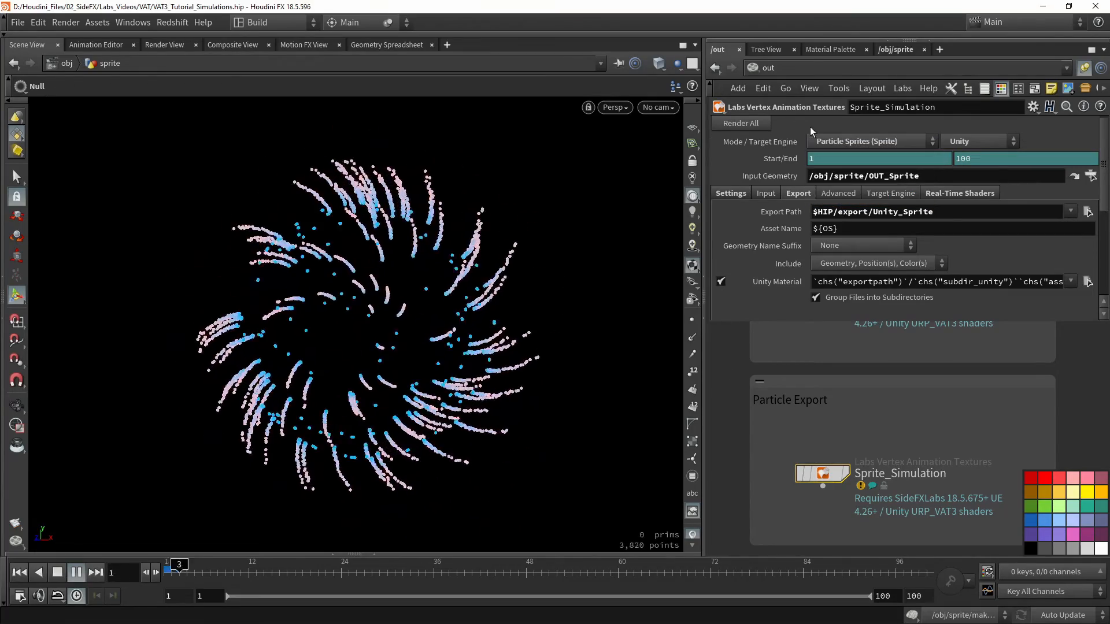
Return to the sprite network, display copytopoints1, and view the spheres copied onto the particles from another angle.
{"action": "left_click", "coordinate": [889, 51]}
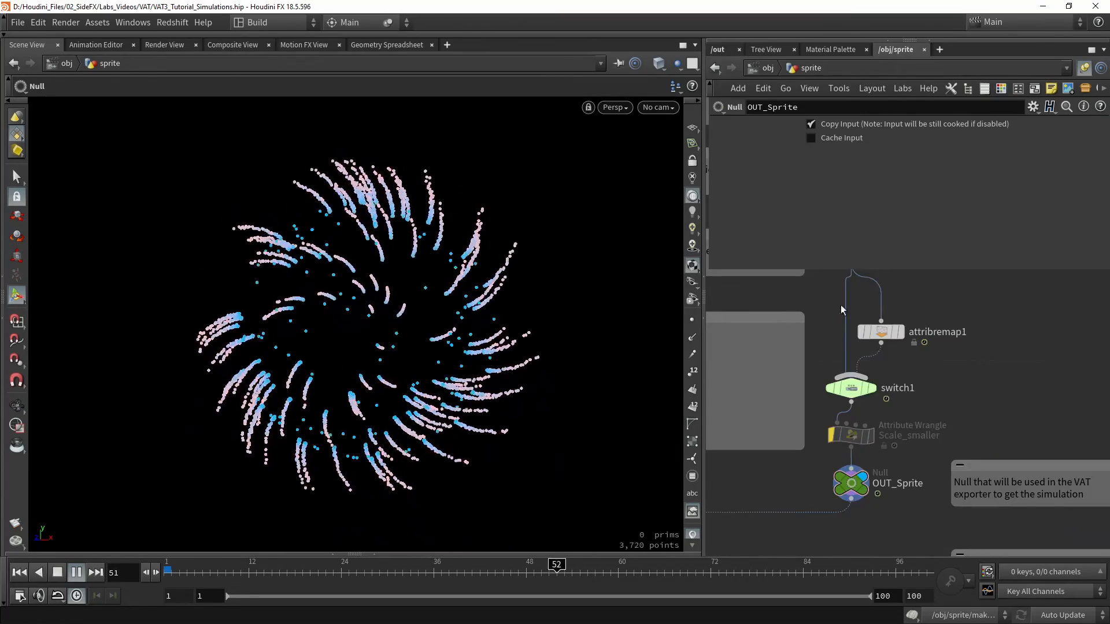
{"action": "middle_click_drag", "start_coordinate": [774, 498], "coordinate": [938, 399]}
{"action": "scroll", "coordinate": [940, 403], "scroll_direction": "down", "scroll_amount": 3}
{"action": "scroll", "coordinate": [821, 439], "scroll_direction": "up", "scroll_amount": 3}
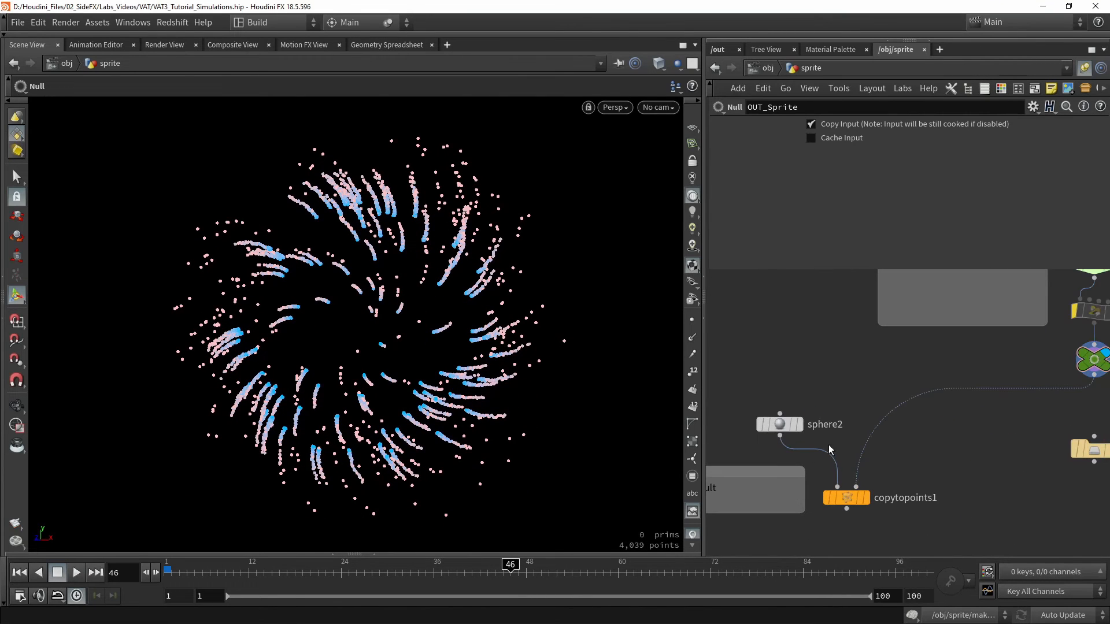
{"action": "left_click", "coordinate": [871, 500]}
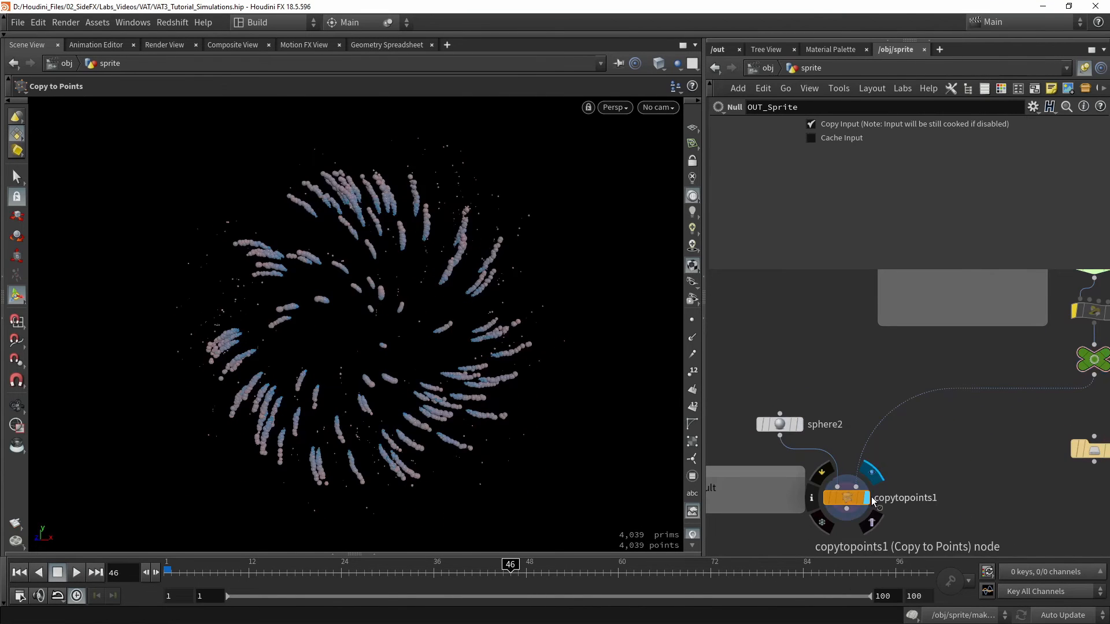
{"action": "scroll", "coordinate": [860, 498], "scroll_direction": "up", "scroll_amount": 2}
{"action": "left_click", "coordinate": [844, 498]}
{"action": "left_click_drag", "start_coordinate": [527, 364], "coordinate": [499, 395], "text": "alt"}
{"action": "scroll", "coordinate": [923, 454], "scroll_direction": "down", "scroll_amount": 3}
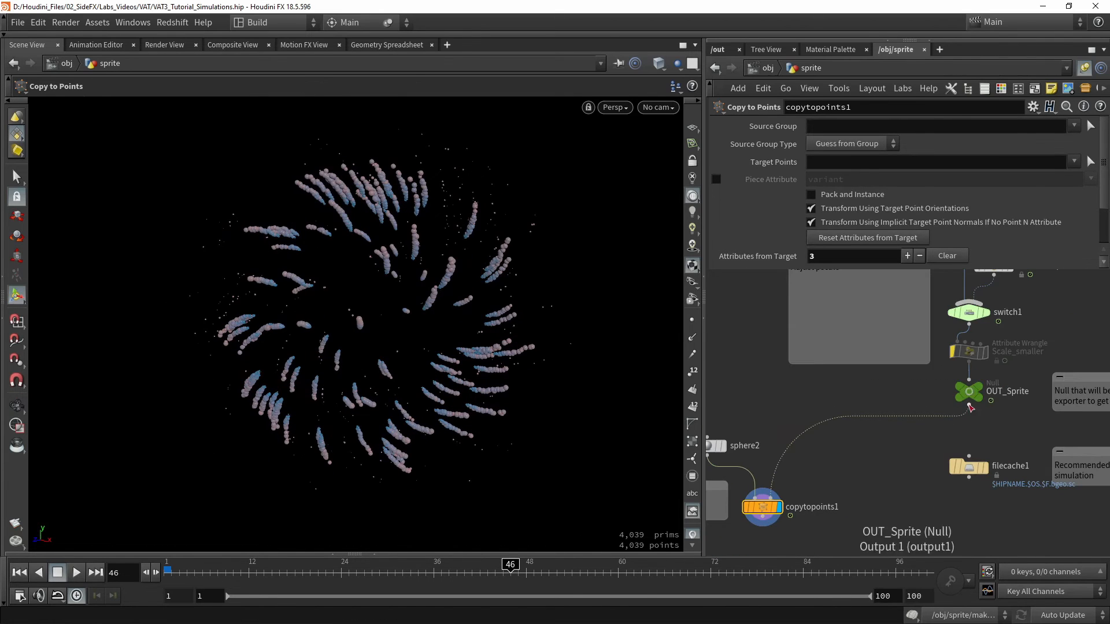
Display the OUT_Sprite null and examine its raw particle points up close.
{"action": "left_click", "coordinate": [980, 391]}
{"action": "scroll", "coordinate": [494, 282], "scroll_direction": "up", "scroll_amount": 5}
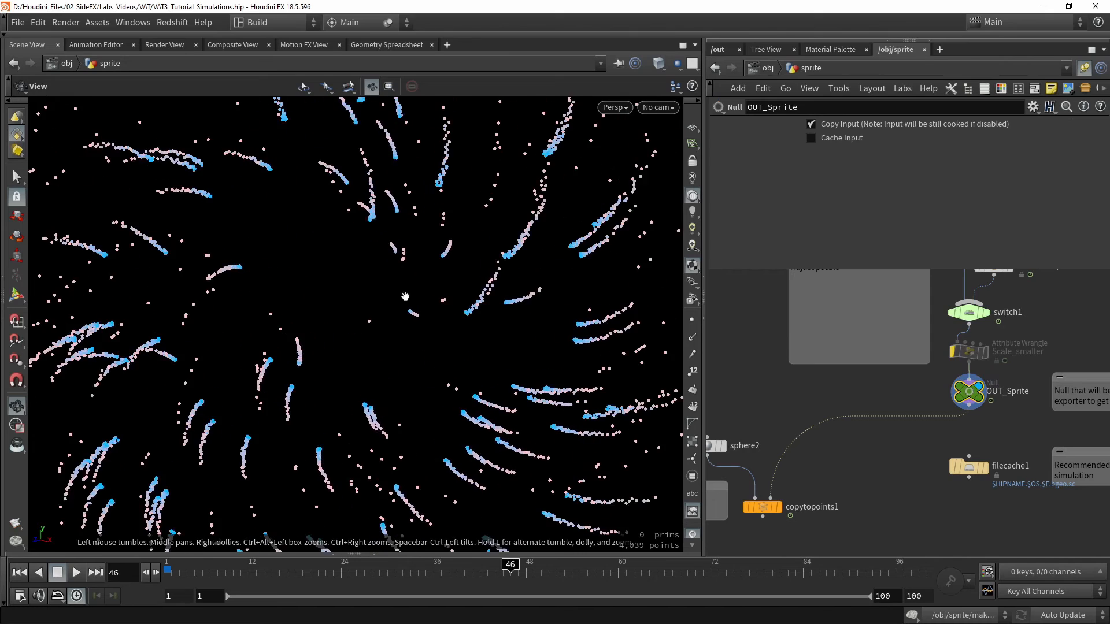
{"action": "scroll", "coordinate": [493, 282], "scroll_direction": "up", "scroll_amount": 3}
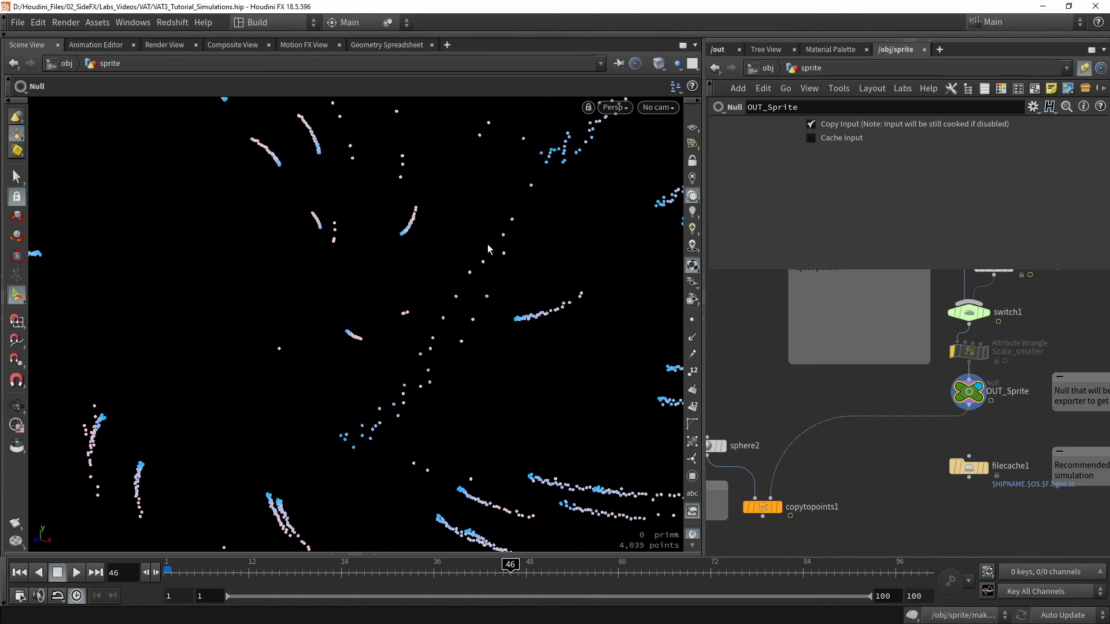
{"action": "key", "text": "f"}
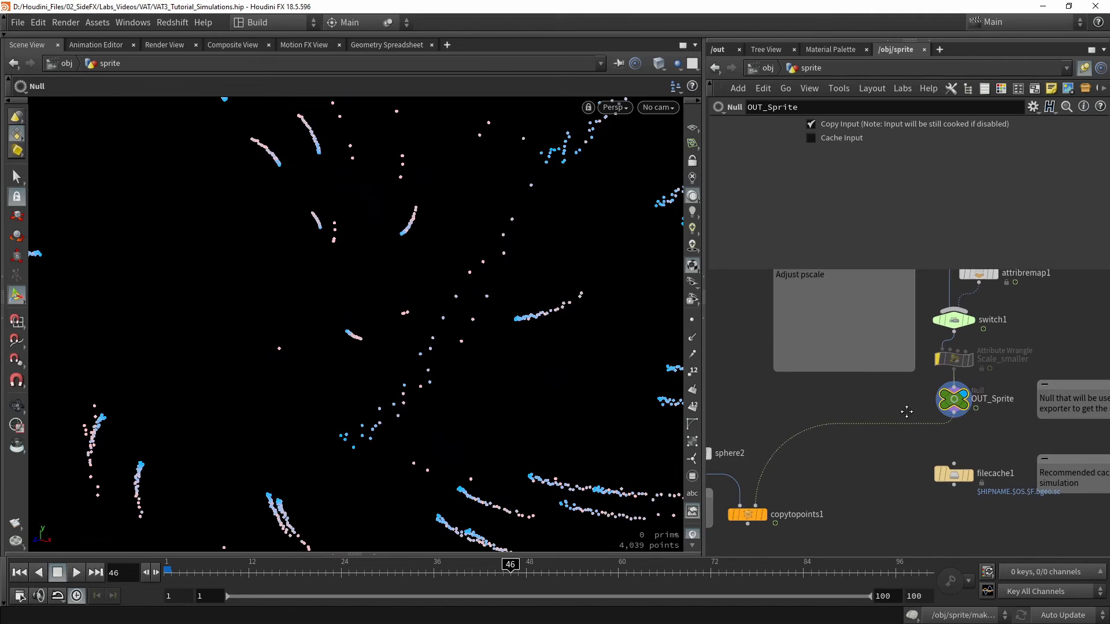
Display copytopoints1 again, view the whole swirl of spheres, play the animation, and stop it.
{"action": "middle_click_drag", "start_coordinate": [799, 453], "coordinate": [899, 386]}
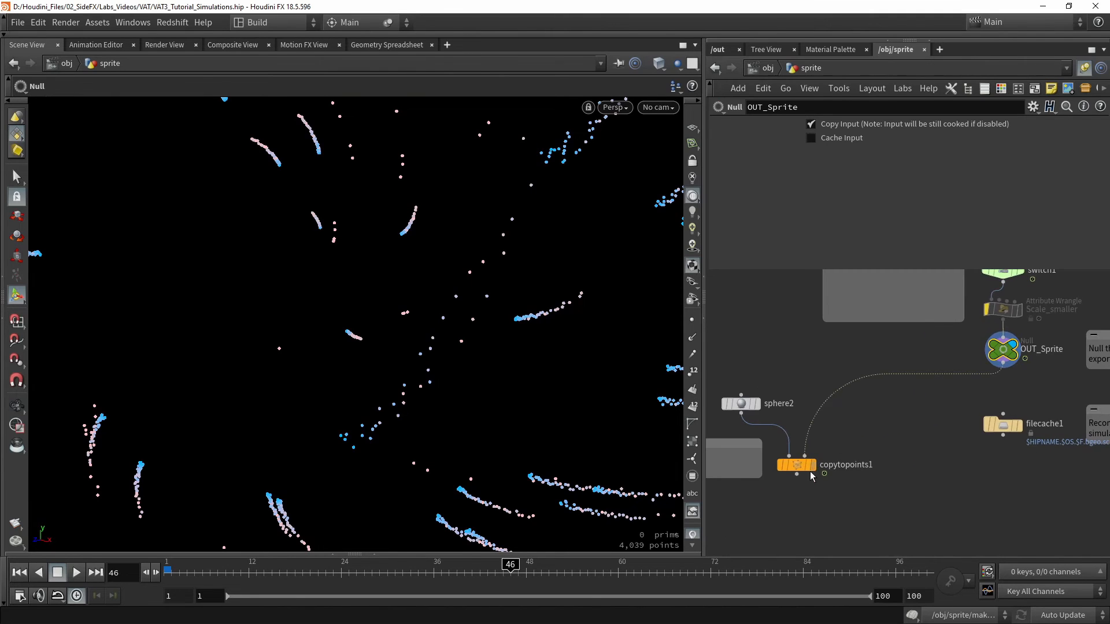
{"action": "left_click", "coordinate": [817, 468]}
{"action": "left_click", "coordinate": [797, 465]}
{"action": "scroll", "coordinate": [448, 316], "scroll_direction": "down", "scroll_amount": 5}
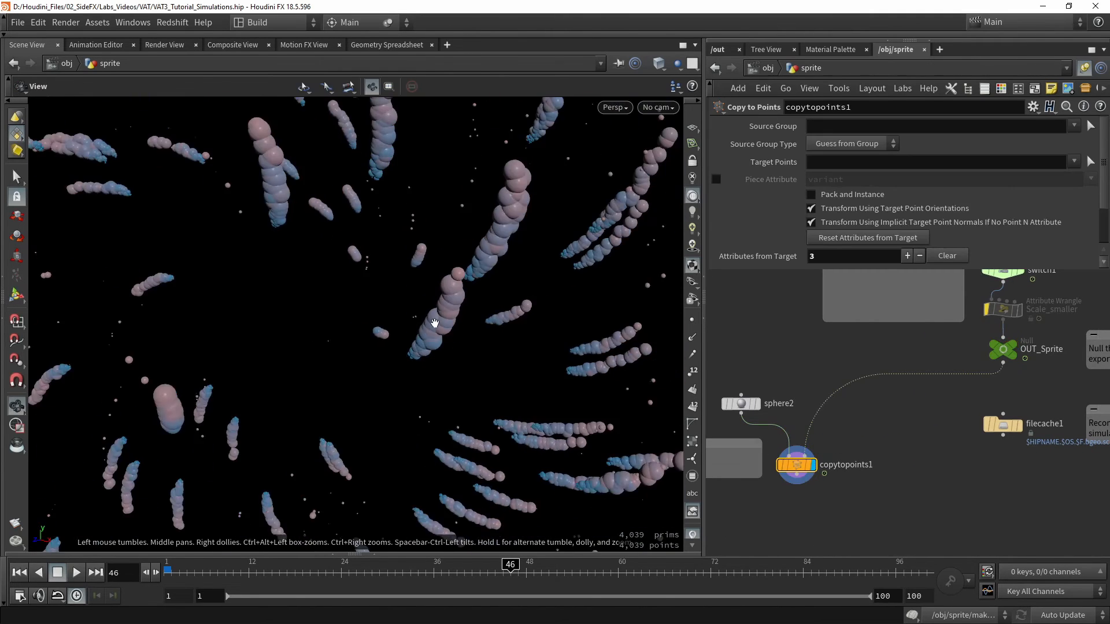
{"action": "scroll", "coordinate": [448, 317], "scroll_direction": "down", "scroll_amount": 5}
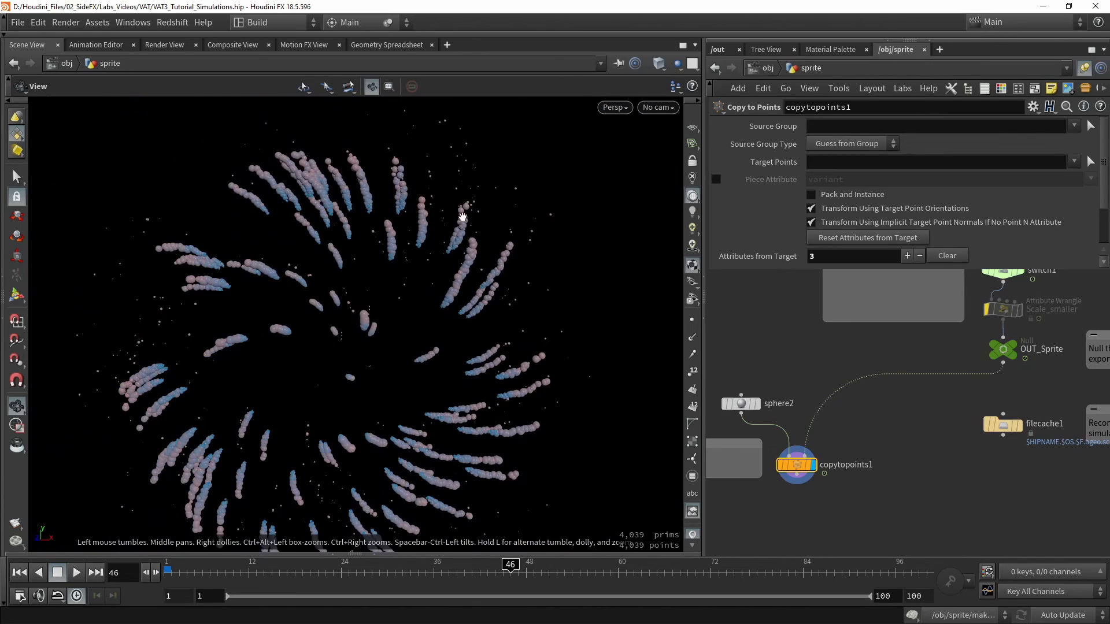
{"action": "key", "text": "Return"}
{"action": "key", "text": "ctrl+Up"}
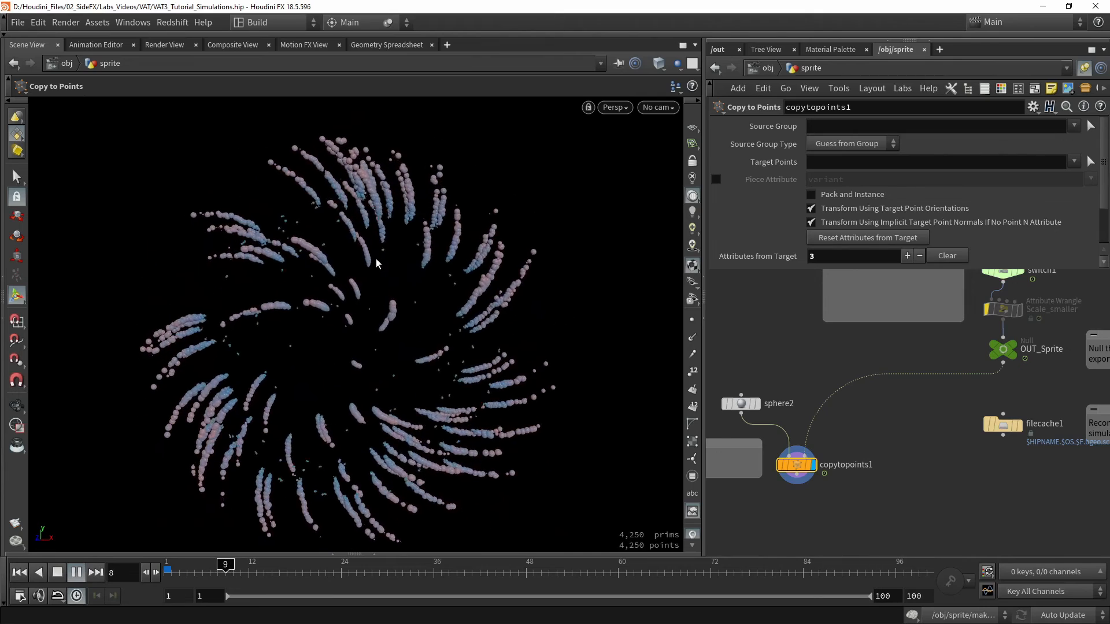
{"action": "left_click", "coordinate": [57, 572]}
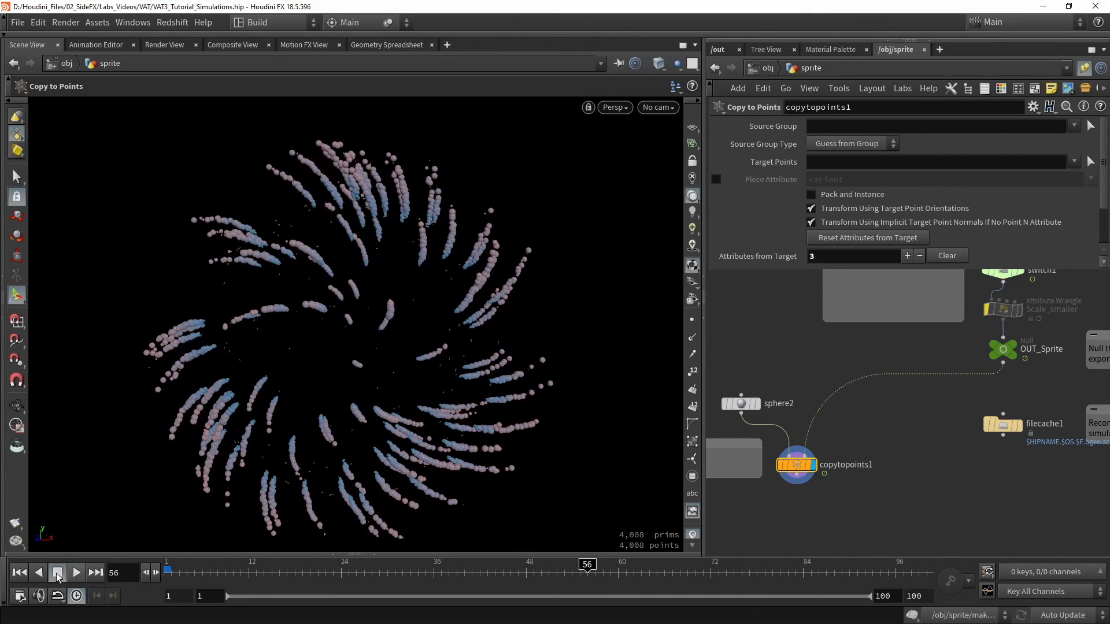
Display OUT_Sprite again, then locate the custom shape network and display its OUT_CUSTOM_CARD null.
{"action": "left_click", "coordinate": [1016, 347]}
{"action": "middle_click_drag", "start_coordinate": [870, 374], "coordinate": [820, 460]}
{"action": "scroll", "coordinate": [820, 460], "scroll_direction": "down", "scroll_amount": 4}
{"action": "middle_click_drag", "start_coordinate": [973, 341], "coordinate": [938, 407]}
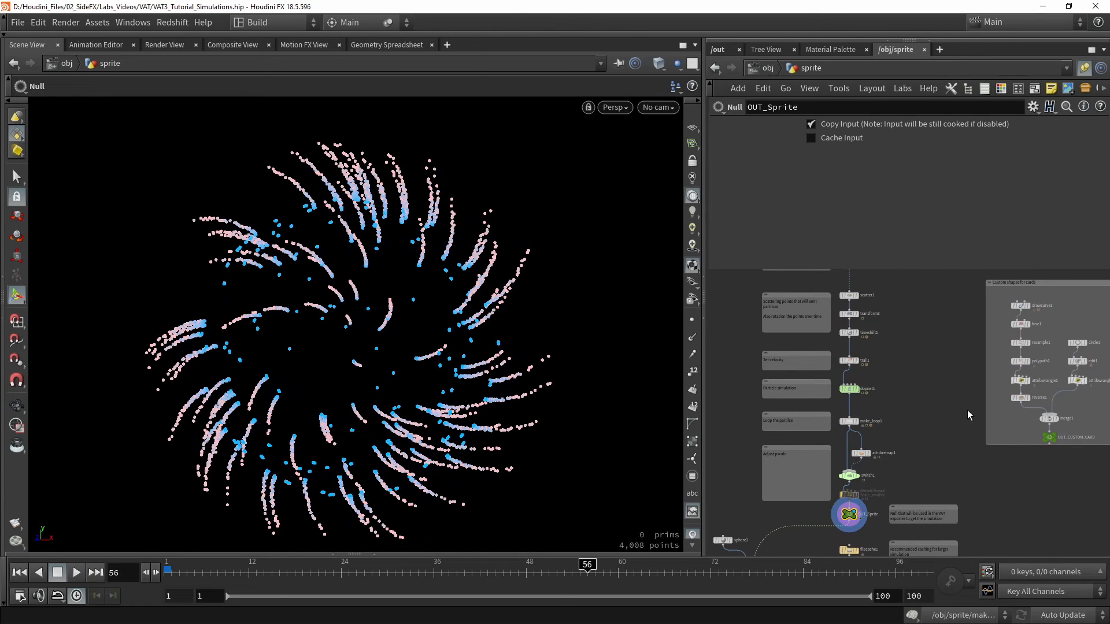
{"action": "middle_click_drag", "start_coordinate": [964, 408], "coordinate": [846, 380]}
{"action": "scroll", "coordinate": [845, 370], "scroll_direction": "up", "scroll_amount": 2}
{"action": "scroll", "coordinate": [884, 498], "scroll_direction": "up", "scroll_amount": 2}
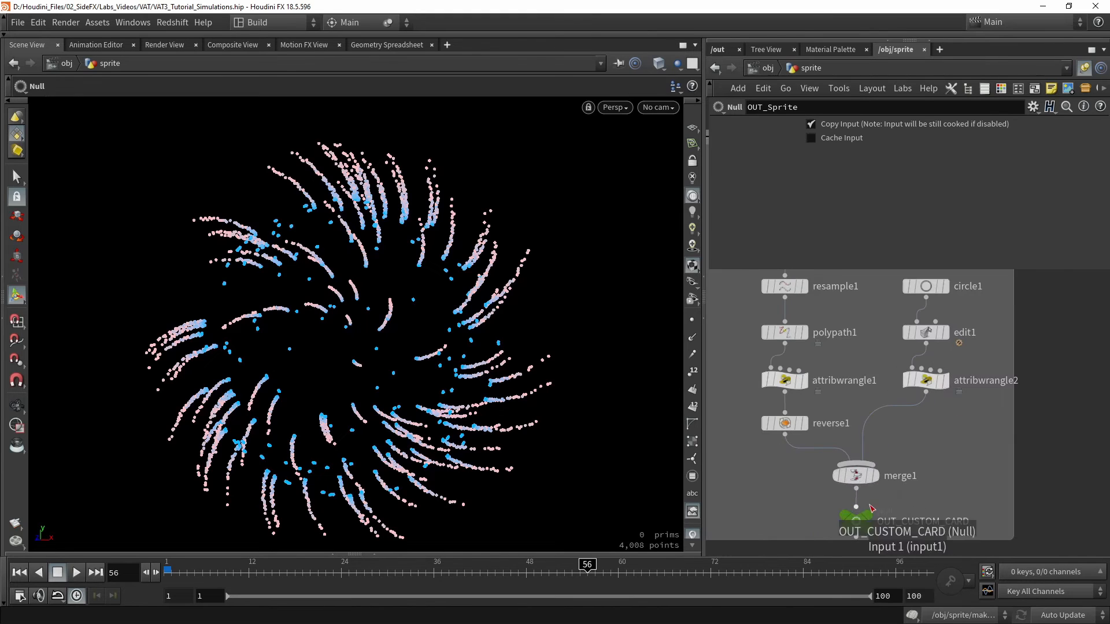
{"action": "left_click", "coordinate": [867, 518]}
{"action": "left_click", "coordinate": [862, 525]}
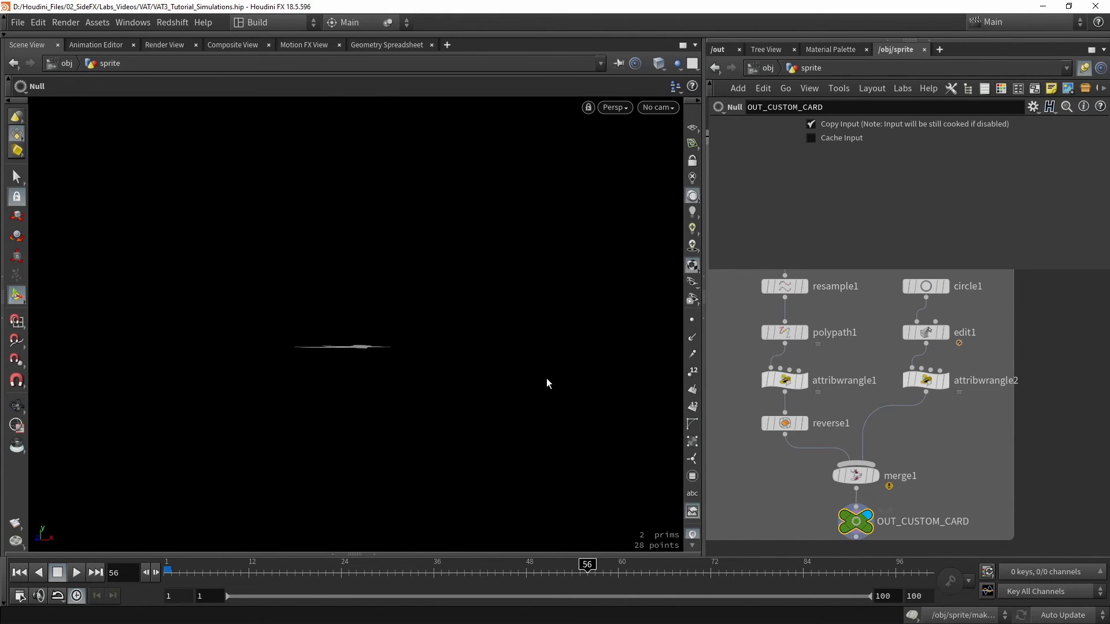
Examine the custom card's star and crescent shapes from several angles in shaded and wireframe display.
{"action": "left_click_drag", "start_coordinate": [555, 393], "coordinate": [493, 441], "text": "alt"}
{"action": "middle_click_drag", "start_coordinate": [399, 271], "coordinate": [460, 337], "text": "alt"}
{"action": "scroll", "coordinate": [420, 285], "scroll_direction": "up", "scroll_amount": 2}
{"action": "key", "text": "w"}
{"action": "mouse_move", "coordinate": [419, 285]}
{"action": "left_mouse_down", "text": "alt"}
{"action": "mouse_move", "coordinate": [396, 301]}
{"action": "mouse_move", "coordinate": [404, 292]}
{"action": "mouse_move", "coordinate": [425, 315]}
{"action": "left_mouse_up", "text": "alt"}
{"action": "scroll", "coordinate": [390, 266], "scroll_direction": "up", "scroll_amount": 2}
{"action": "key", "text": "w"}
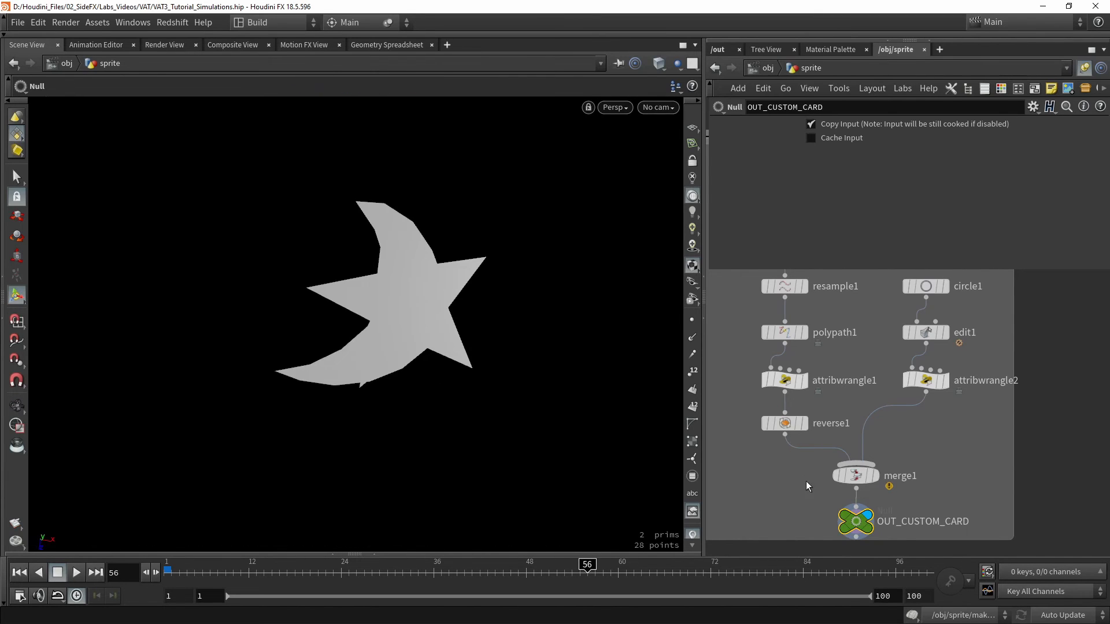
{"action": "scroll", "coordinate": [877, 451], "scroll_direction": "down", "scroll_amount": 8}
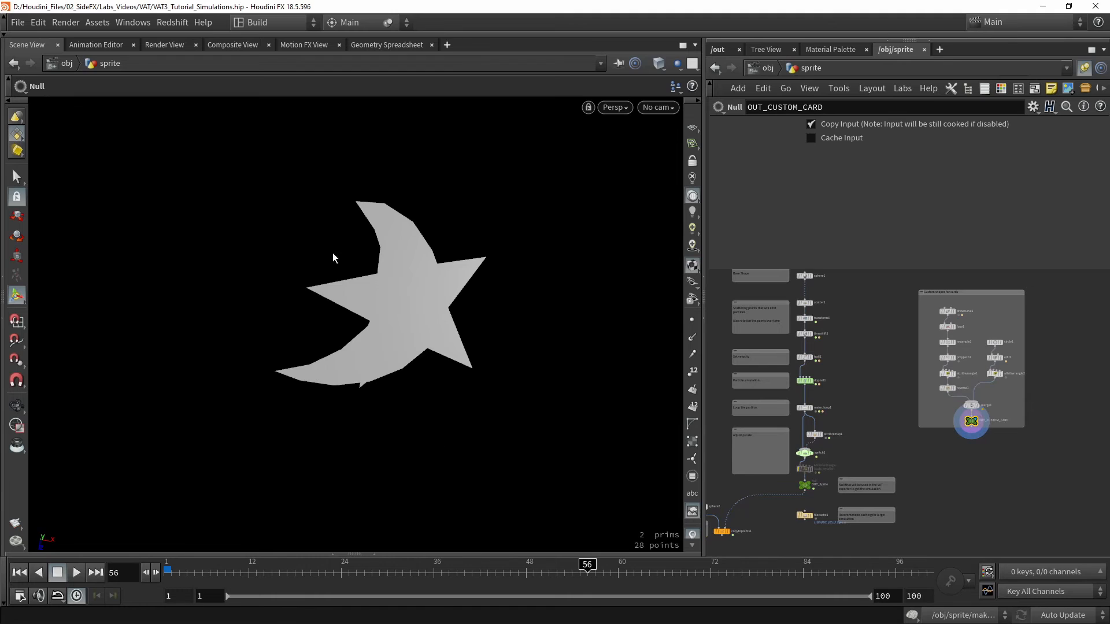
{"action": "key", "text": "w"}
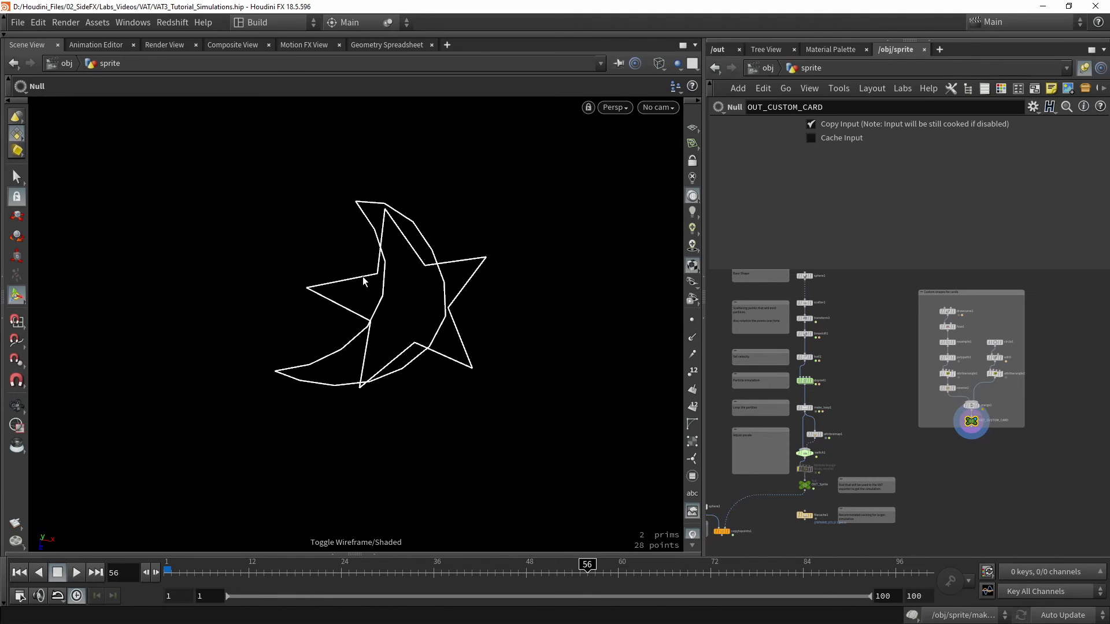
{"action": "left_click_drag", "start_coordinate": [408, 265], "coordinate": [394, 290]}
{"action": "scroll", "coordinate": [394, 291], "scroll_direction": "up", "scroll_amount": 3}
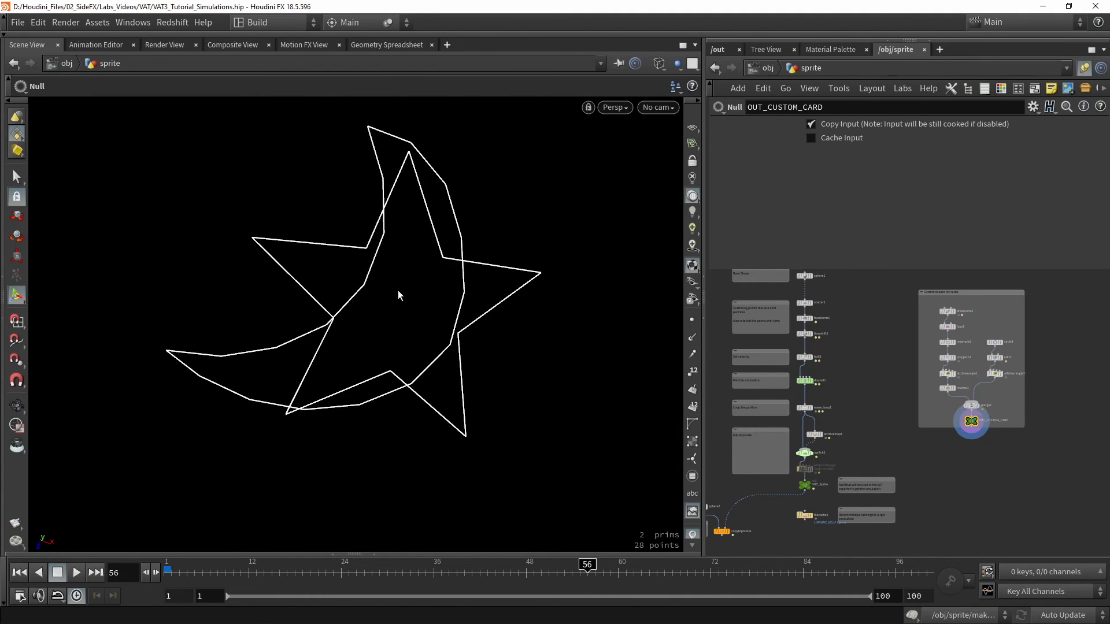
Open the Settings parameters of the Sprite_Simulation exporter, then switch to Unity and view the sprite particles from another angle.
{"action": "left_click", "coordinate": [717, 50]}
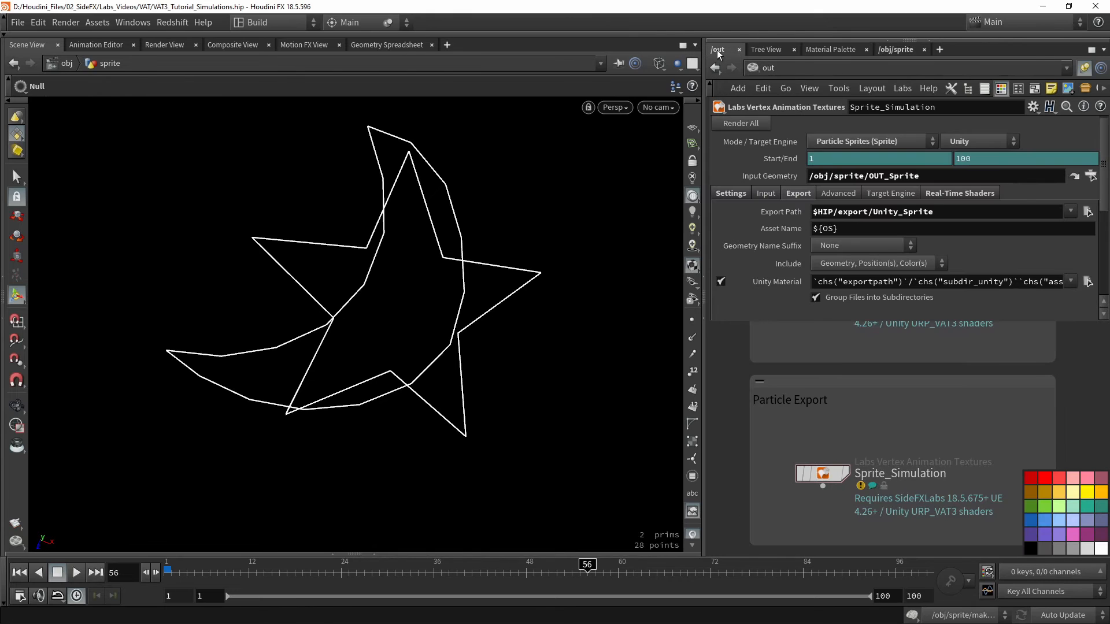
{"action": "left_click", "coordinate": [730, 193]}
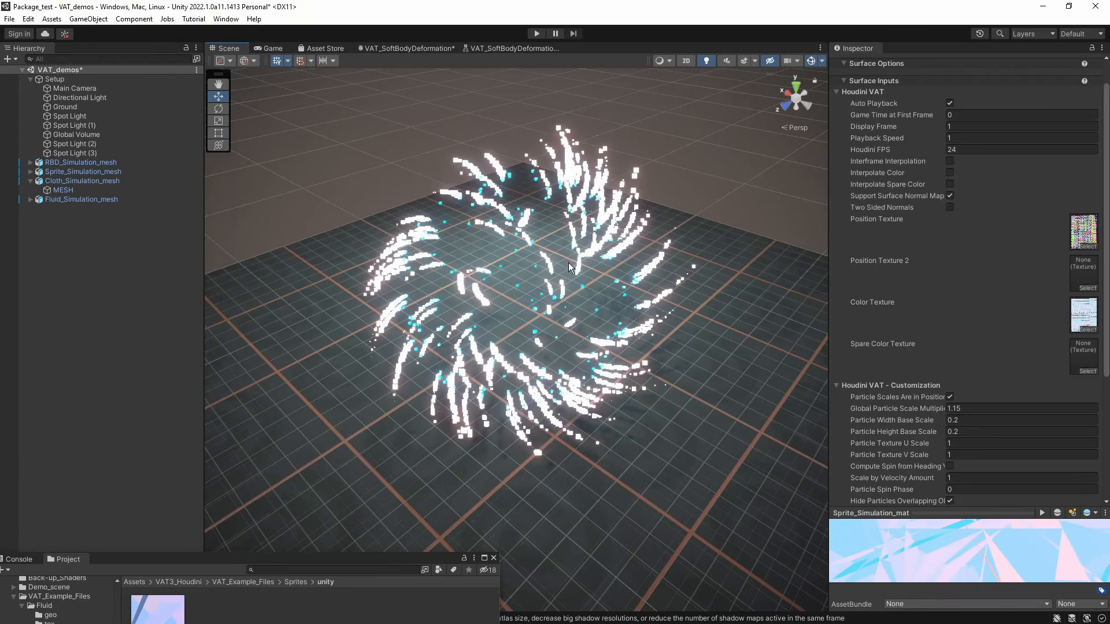
{"action": "mouse_move", "coordinate": [547, 313]}
{"action": "right_mouse_down"}
{"action": "mouse_move", "coordinate": [657, 226]}
{"action": "mouse_move", "coordinate": [645, 219]}
{"action": "mouse_move", "coordinate": [626, 448]}
{"action": "mouse_move", "coordinate": [668, 427]}
{"action": "mouse_move", "coordinate": [689, 450]}
{"action": "right_mouse_up"}
{"action": "key", "text": "w"}
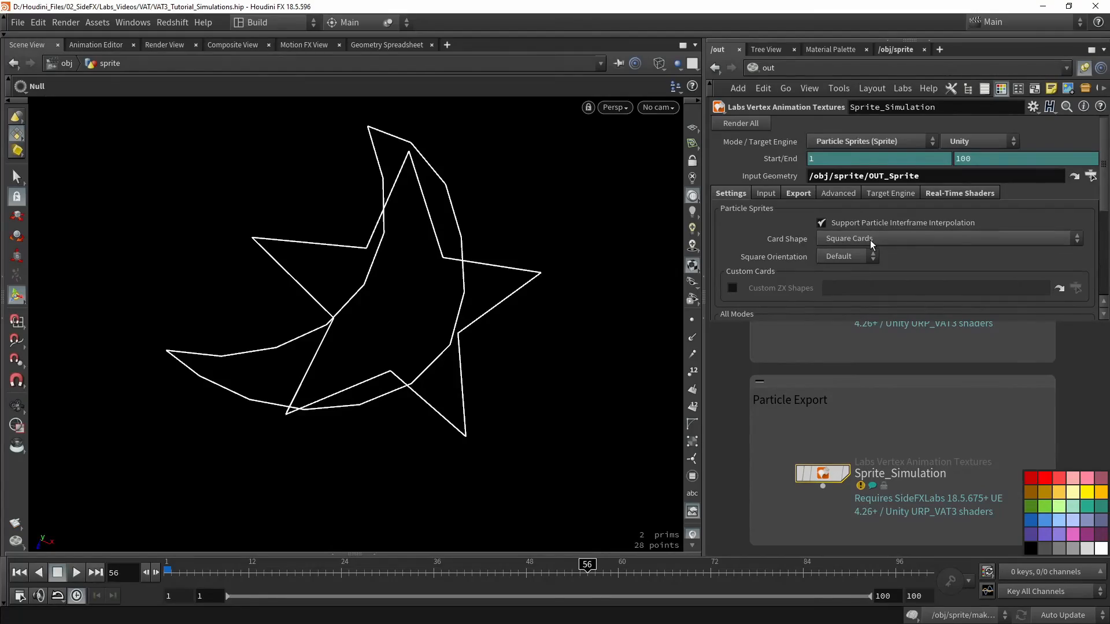
Examine the Card Shape options of the Sprite_Simulation exporter in Houdini, keeping Square Cards.
{"action": "left_click", "coordinate": [872, 242]}
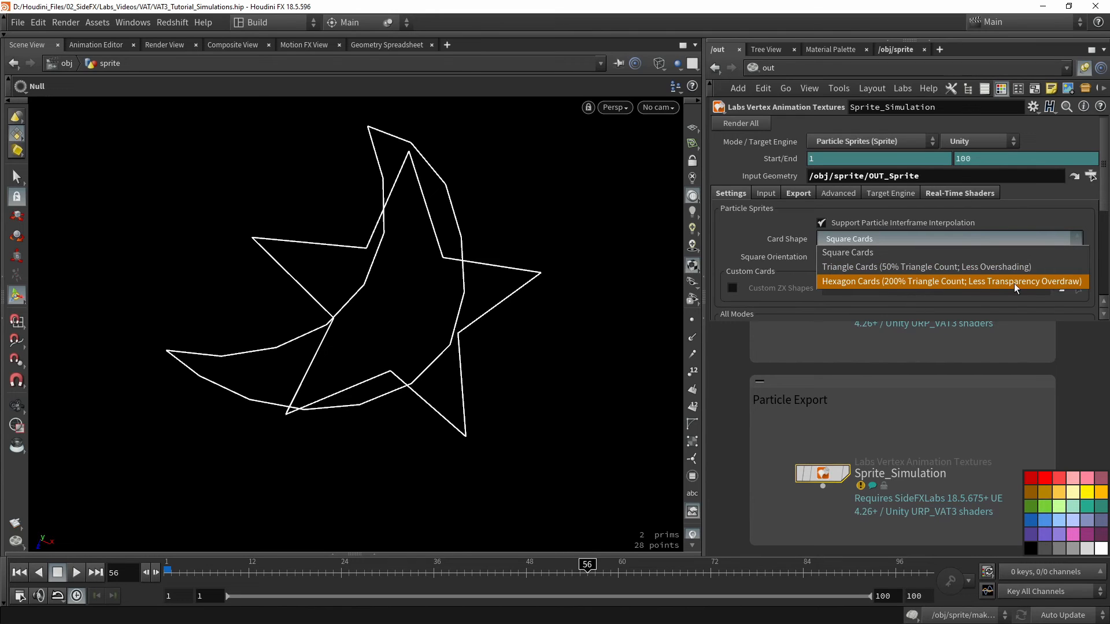
{"action": "left_click", "coordinate": [876, 242]}
{"action": "left_click", "coordinate": [876, 242]}
{"action": "left_click", "coordinate": [845, 239]}
{"action": "scroll", "coordinate": [771, 266], "scroll_direction": "down", "scroll_amount": 2}
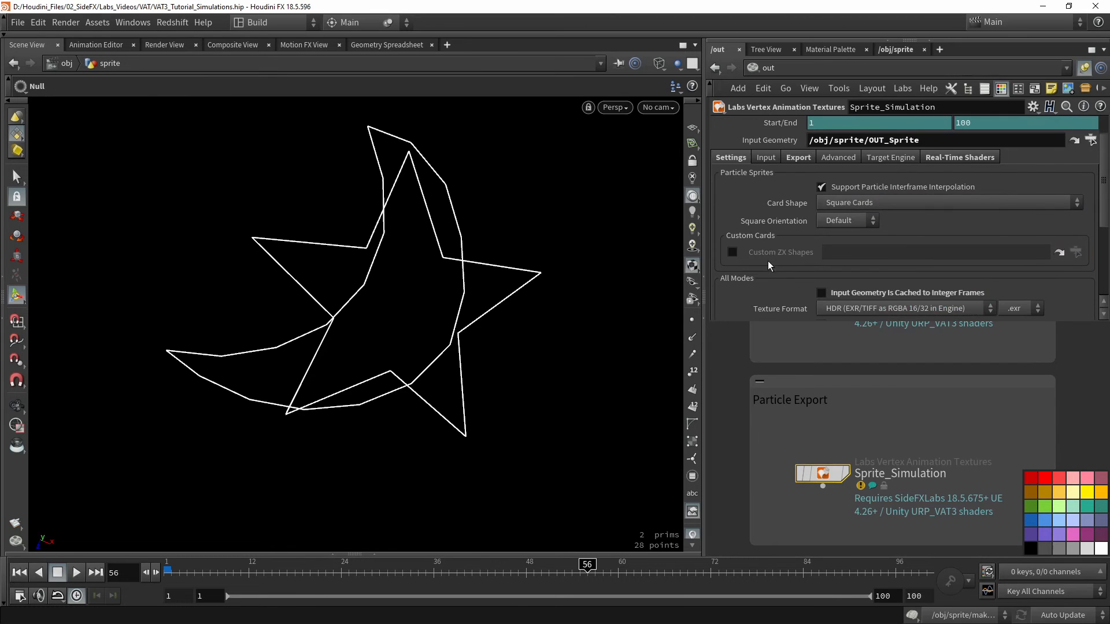
Enable Custom ZX Shapes to examine its shape input settings, and disable it again.
{"action": "left_click", "coordinate": [732, 252]}
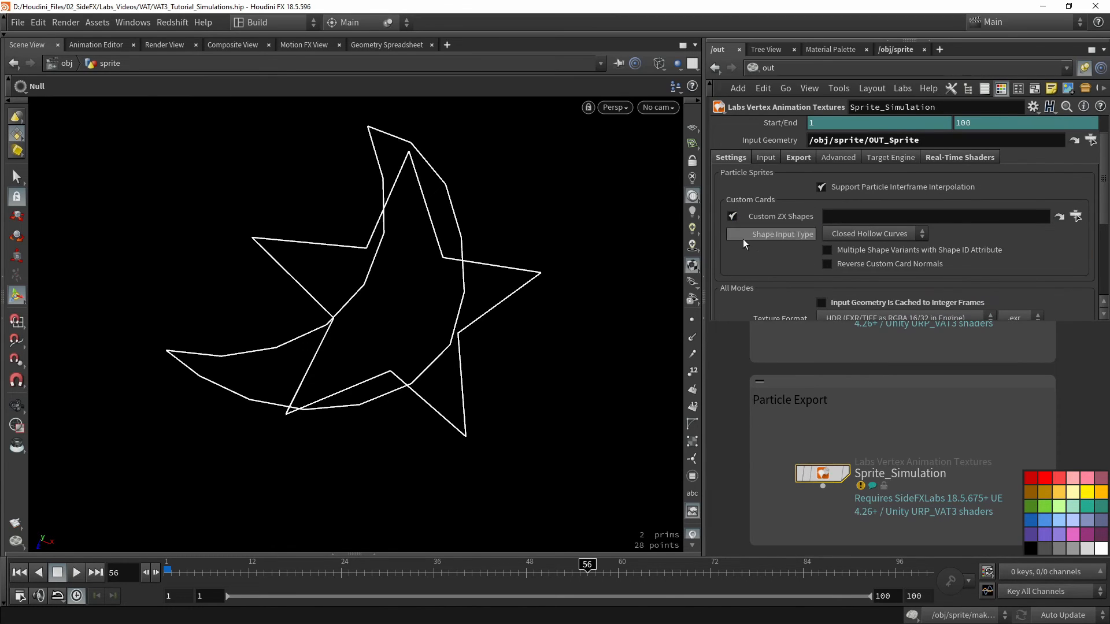
{"action": "left_click", "coordinate": [733, 216]}
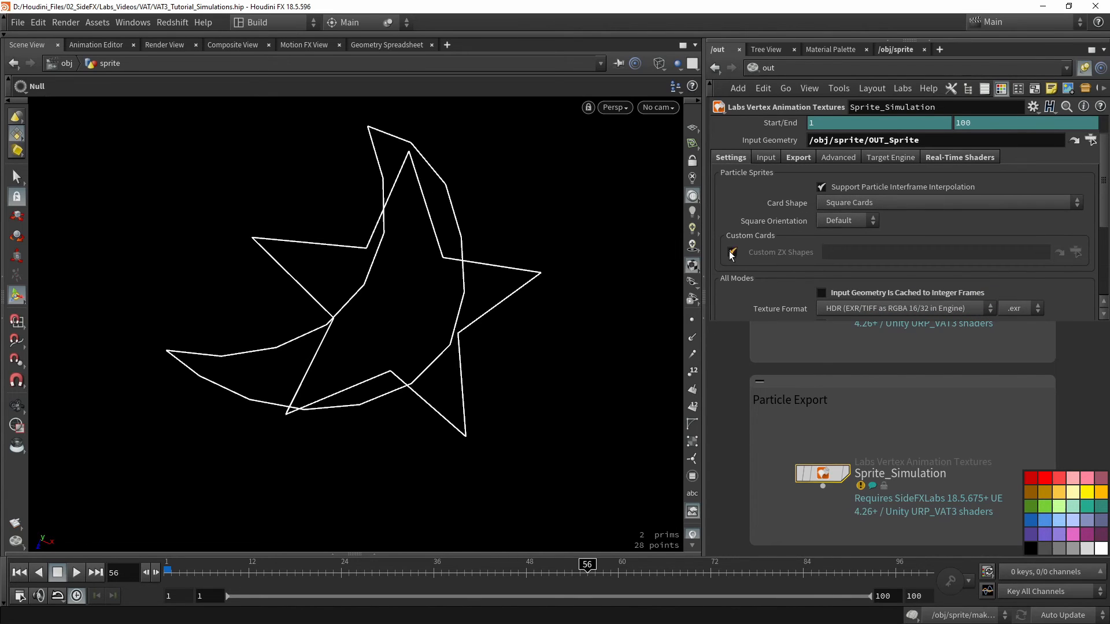
{"action": "left_click", "coordinate": [780, 252]}
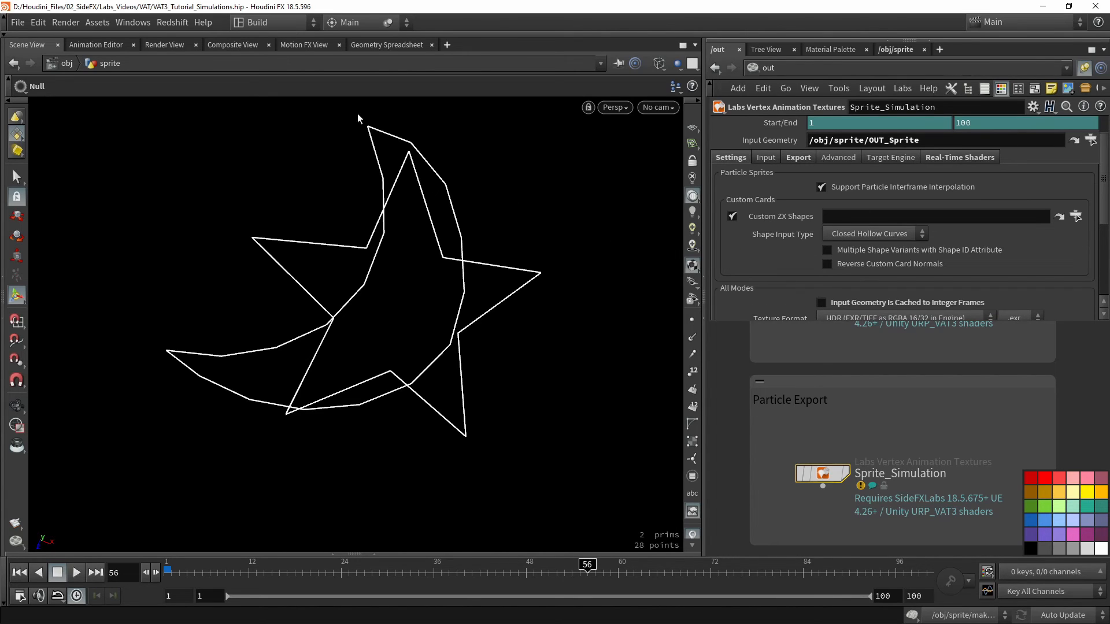
{"action": "left_click", "coordinate": [732, 218]}
{"action": "left_click", "coordinate": [732, 396]}
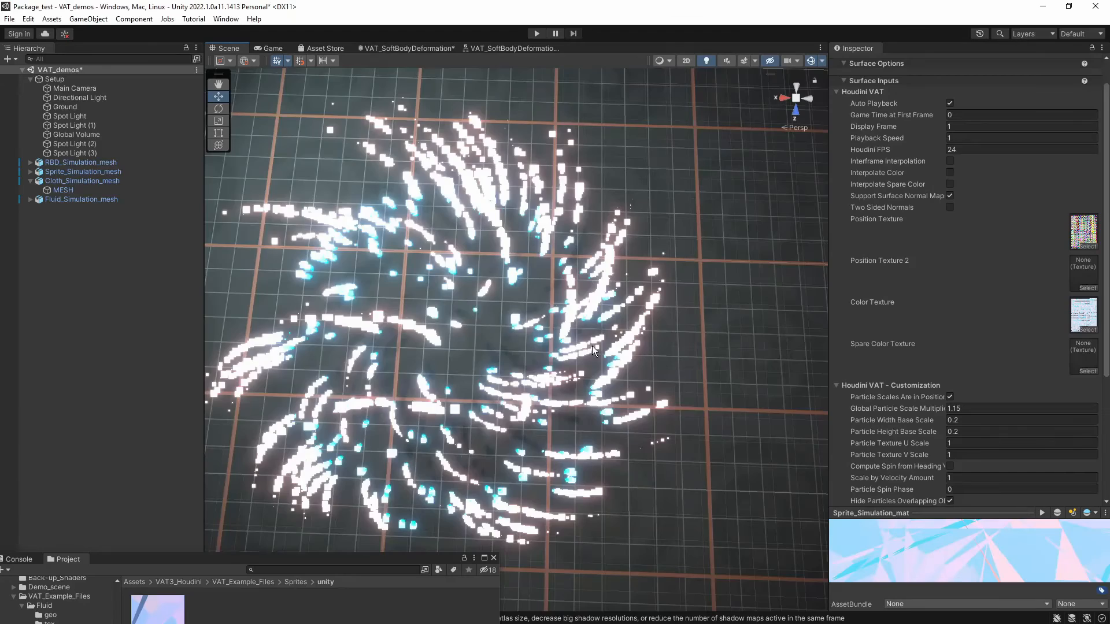
Switch to Unity, bring the fluid simulation into view, and clear the current selection.
{"action": "right_click_drag", "start_coordinate": [592, 346], "coordinate": [463, 345]}
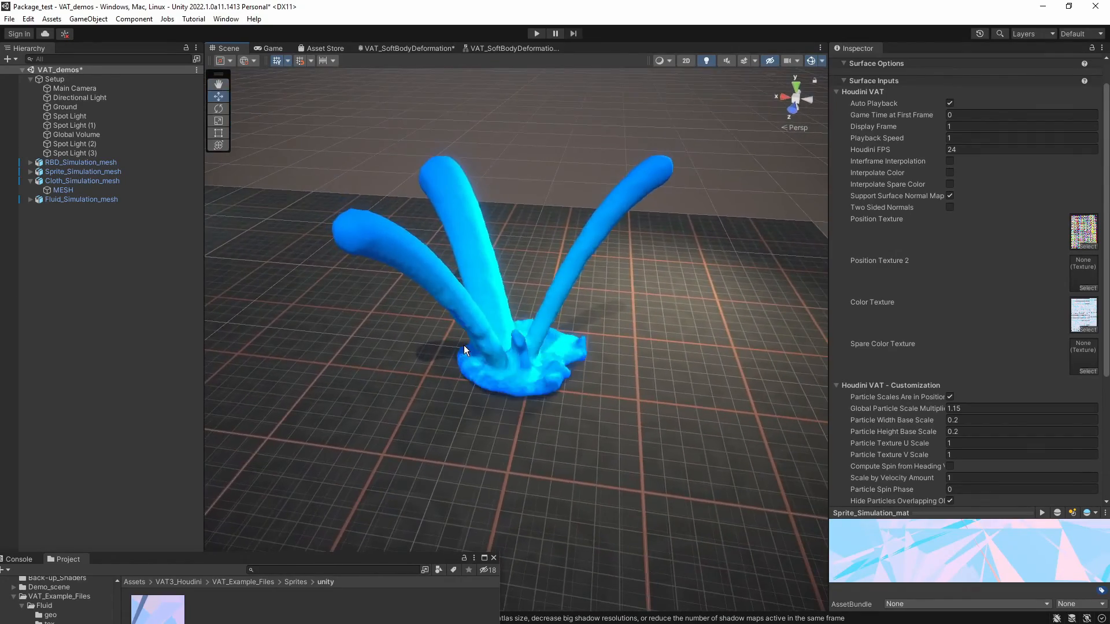
{"action": "left_click", "coordinate": [567, 144]}
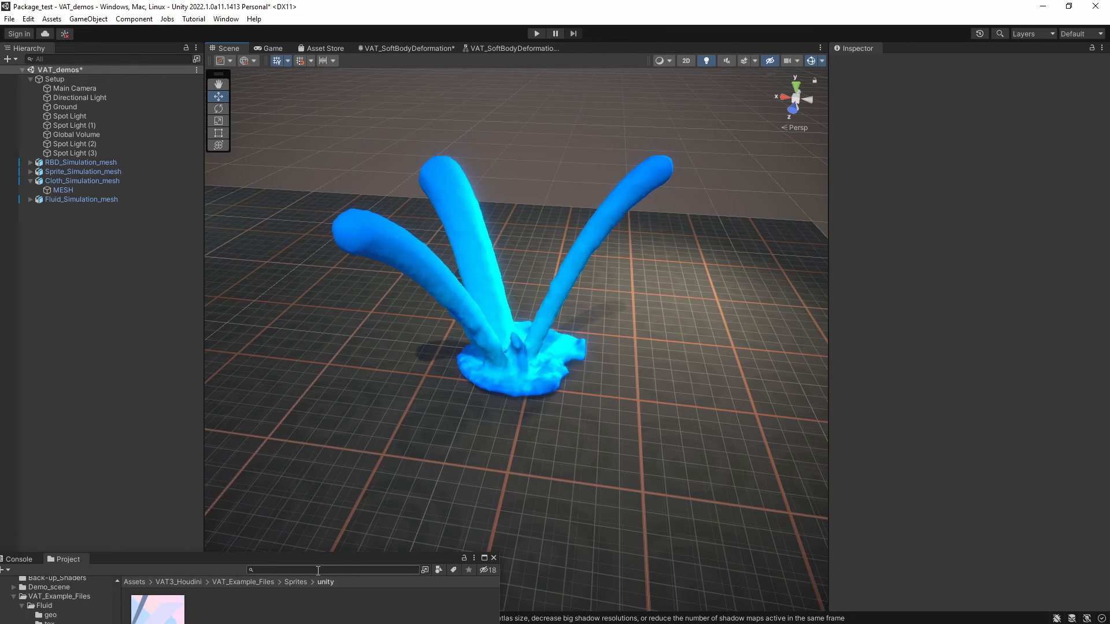
Inspect the Fluid_Simulation_lookup texture in the Fluid tex folder and the Fluid_Simulation_mat material in the unity folder, and clear the selection.
{"action": "left_click_drag", "start_coordinate": [316, 561], "coordinate": [331, 468]}
{"action": "left_click", "coordinate": [63, 512]}
{"action": "left_click", "coordinate": [66, 529]}
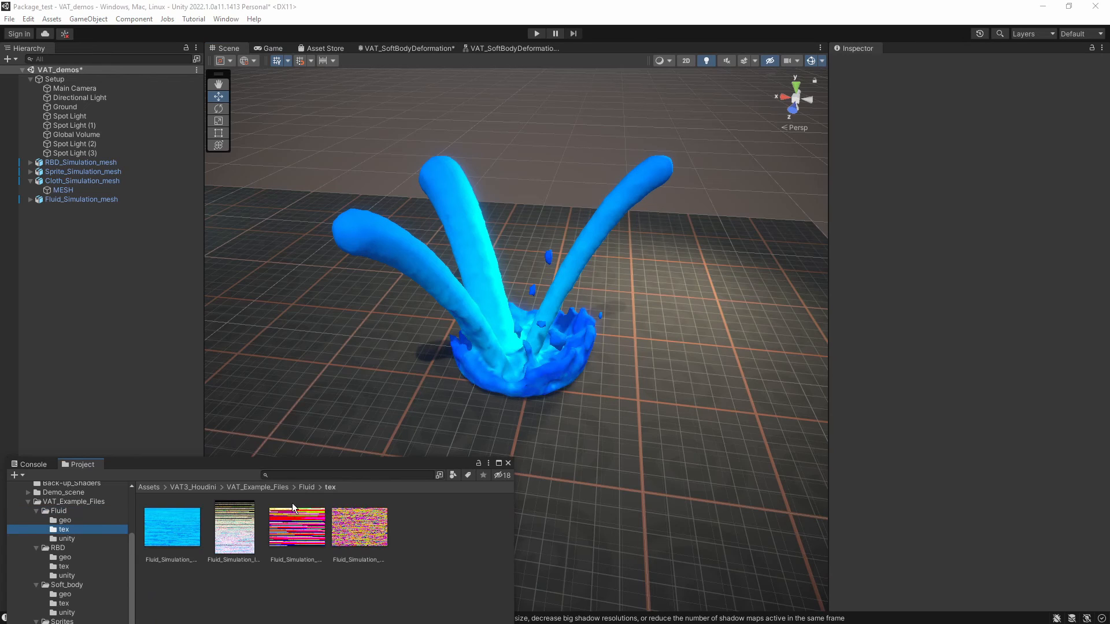
{"action": "left_click", "coordinate": [229, 536]}
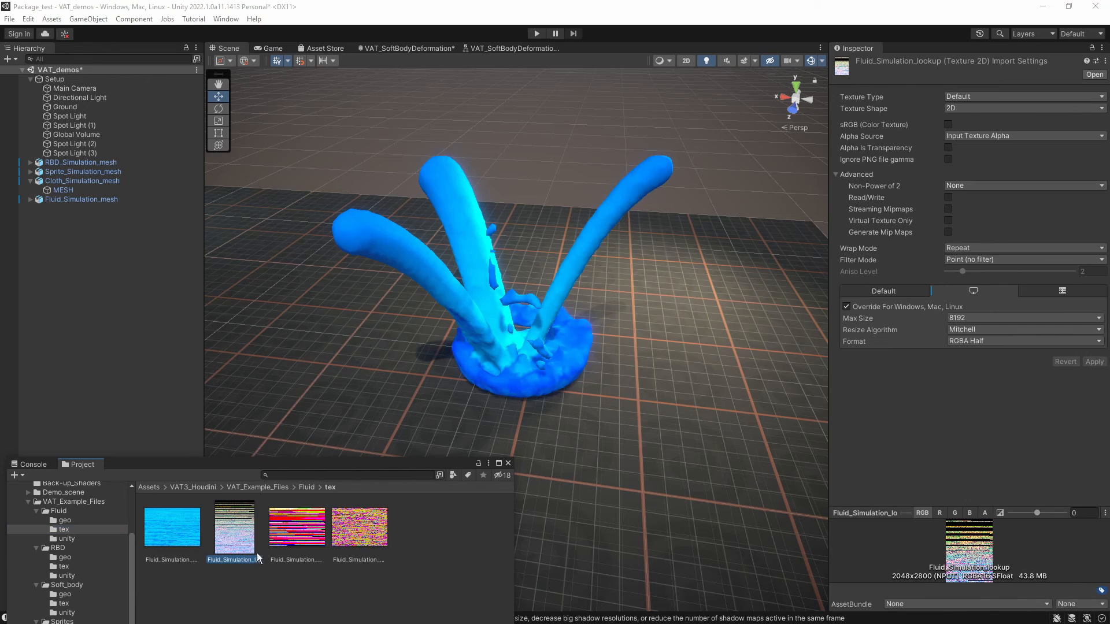
{"action": "left_click", "coordinate": [72, 538]}
{"action": "left_click", "coordinate": [196, 536]}
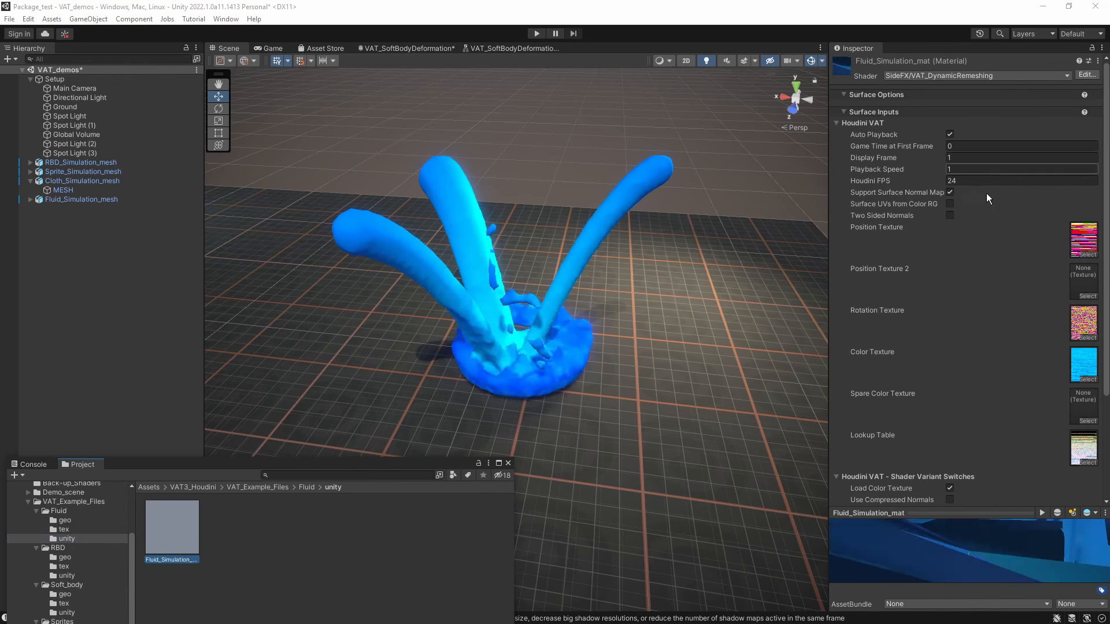
{"action": "left_click", "coordinate": [542, 164]}
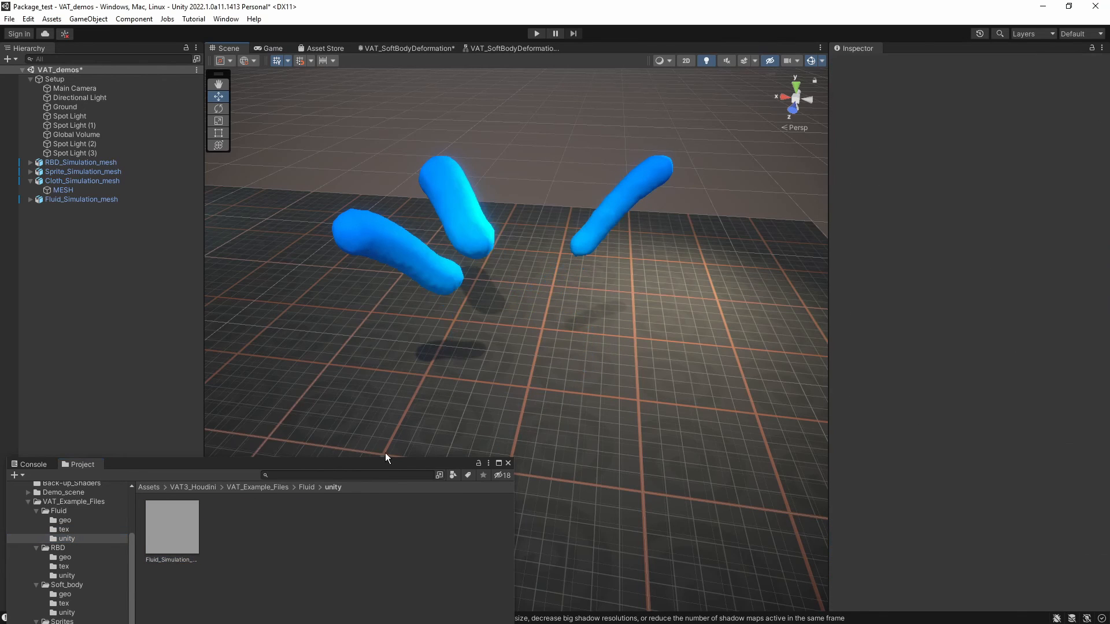
Move the Project window out of the way and view the fluid simulation in the scene from other angles.
{"action": "left_click_drag", "start_coordinate": [369, 464], "coordinate": [361, 555]}
{"action": "right_click_drag", "start_coordinate": [589, 362], "coordinate": [924, 295]}
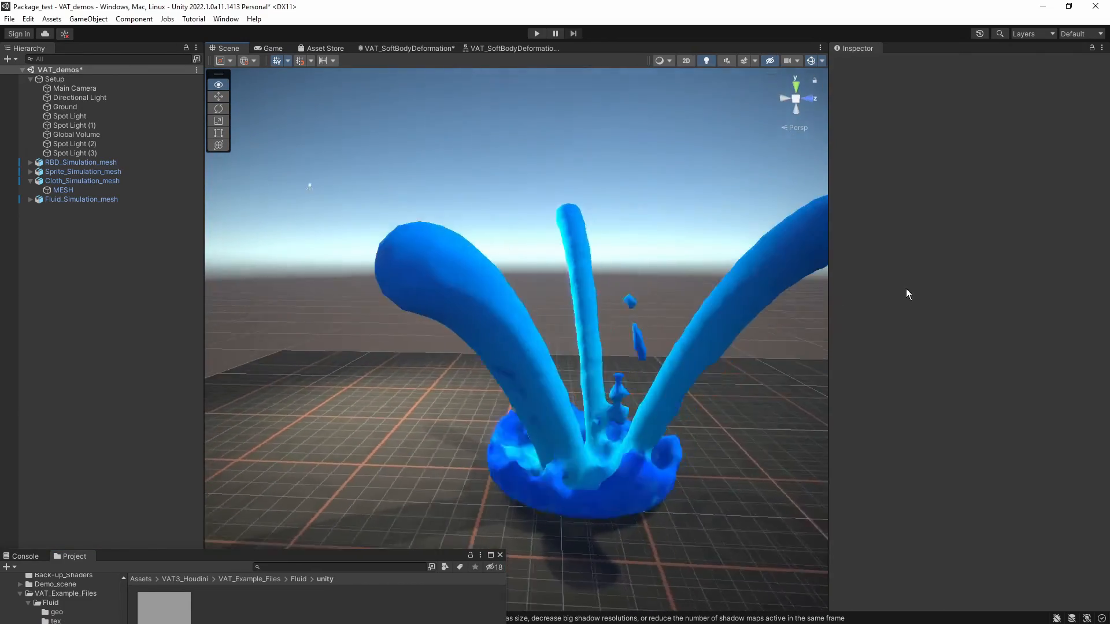
{"action": "right_click_drag", "start_coordinate": [826, 293], "coordinate": [623, 362]}
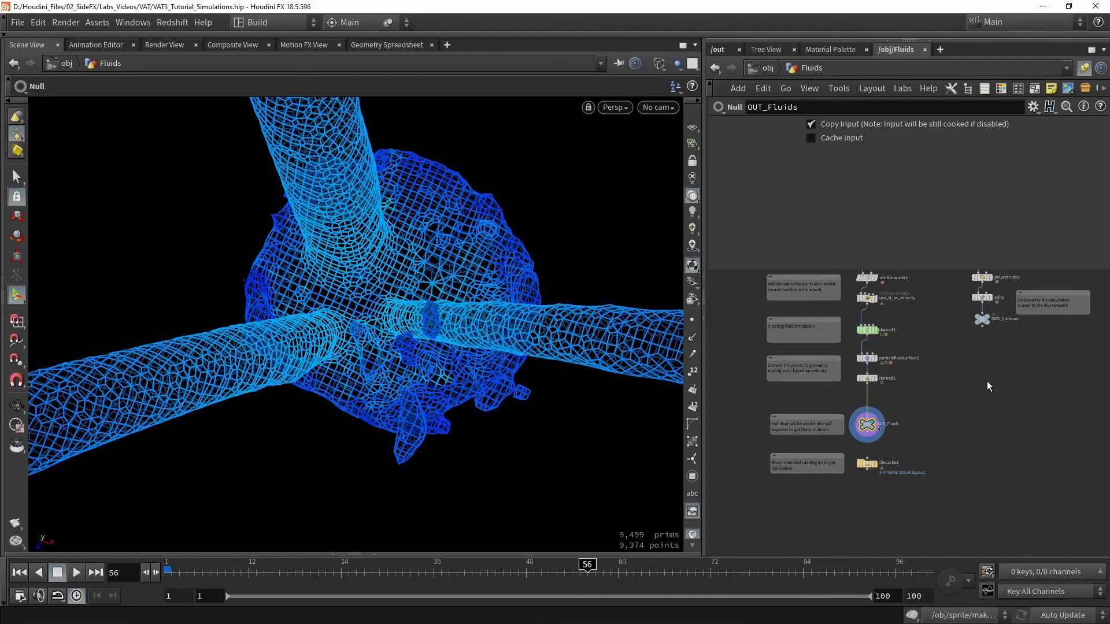
Switch to Houdini, show the OUT_Fluids geometry shaded, and go to frame 10.
{"action": "left_click_drag", "start_coordinate": [441, 329], "coordinate": [418, 250]}
{"action": "key", "text": "w"}
{"action": "left_click_drag", "start_coordinate": [712, 272], "coordinate": [759, 202]}
{"action": "middle_click_drag", "start_coordinate": [747, 315], "coordinate": [756, 457]}
{"action": "scroll", "coordinate": [792, 331], "scroll_direction": "up", "scroll_amount": 3}
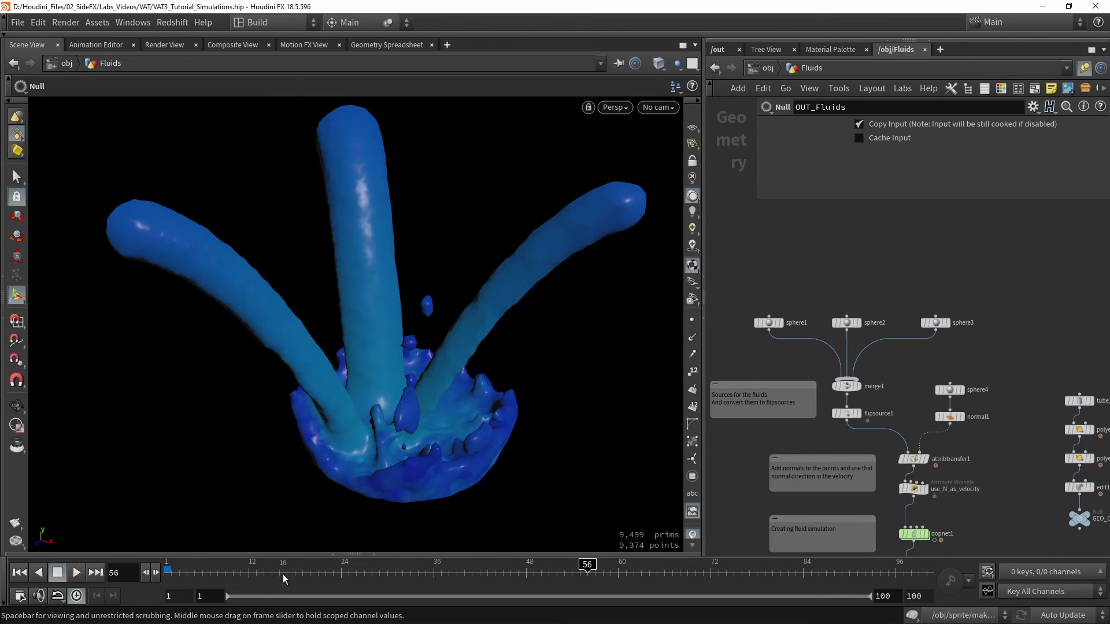
{"action": "left_click", "coordinate": [233, 572]}
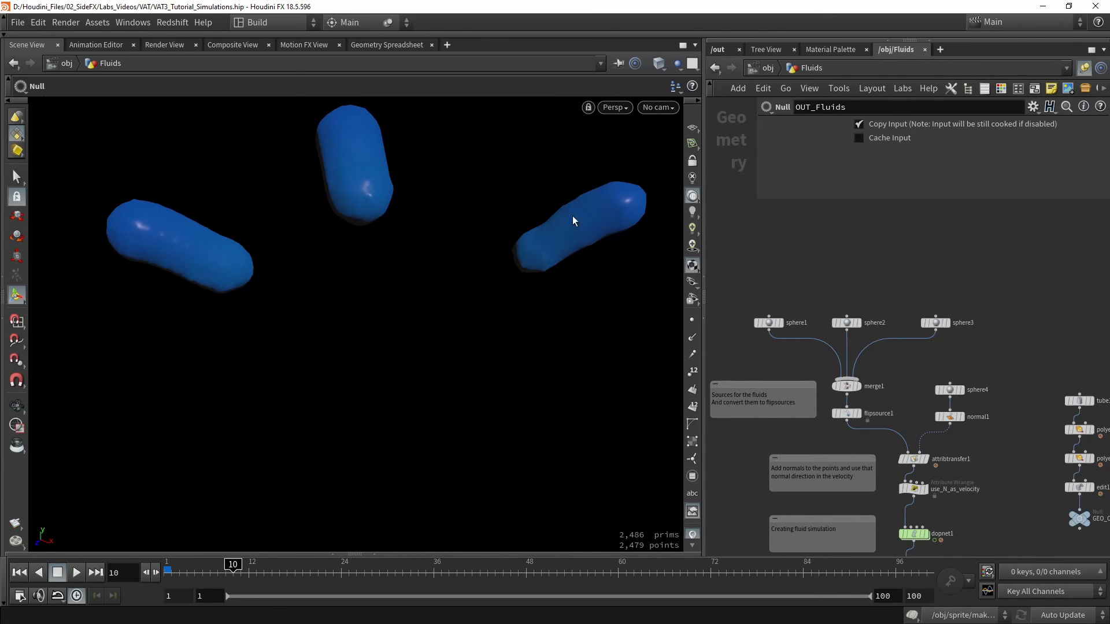
Display and select merge1 to inspect the three source spheres, followed by flipsource1.
{"action": "scroll", "coordinate": [822, 385], "scroll_direction": "up", "scroll_amount": 3}
{"action": "left_click", "coordinate": [884, 386]}
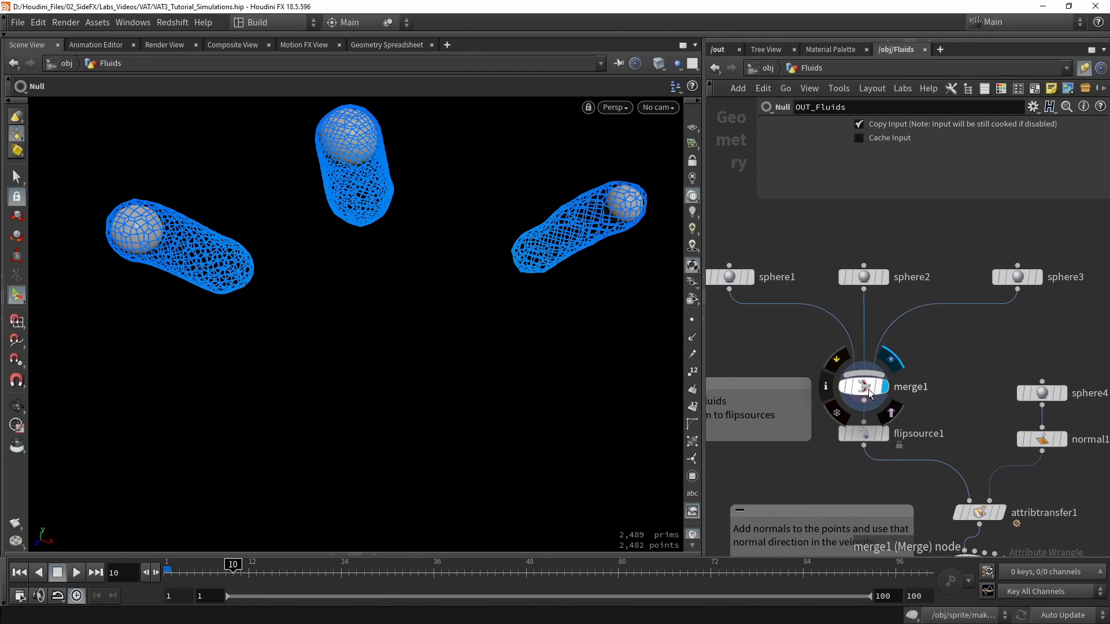
{"action": "left_click", "coordinate": [867, 388]}
{"action": "left_click_drag", "start_coordinate": [474, 287], "coordinate": [495, 287], "text": "alt"}
{"action": "left_click_drag", "start_coordinate": [665, 152], "coordinate": [508, 216], "text": "alt"}
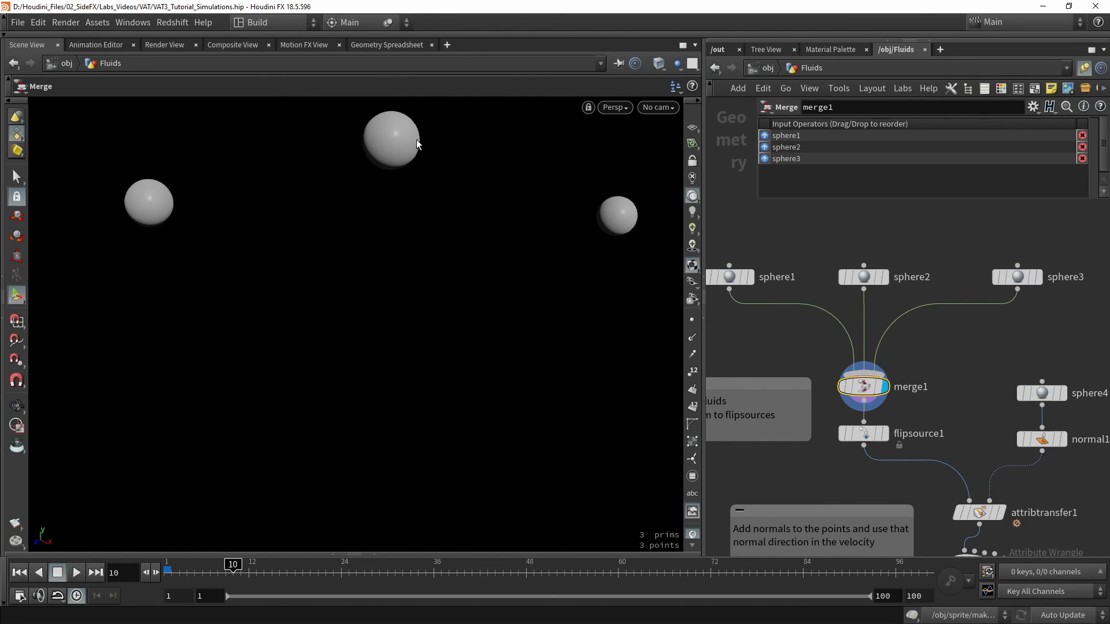
{"action": "left_click", "coordinate": [886, 434]}
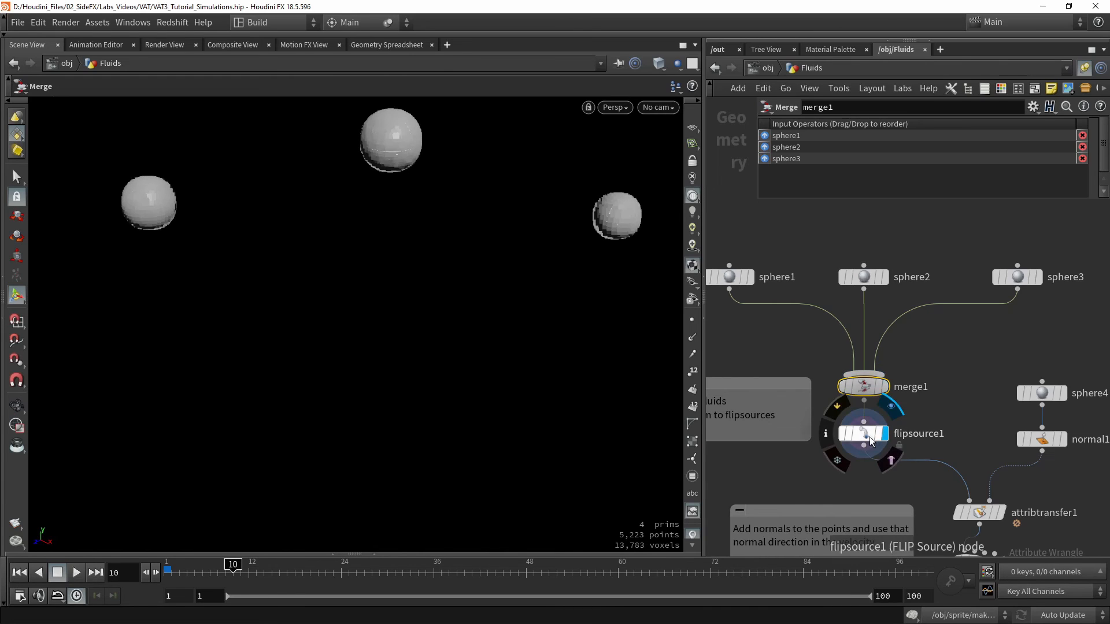
{"action": "left_click", "coordinate": [870, 436]}
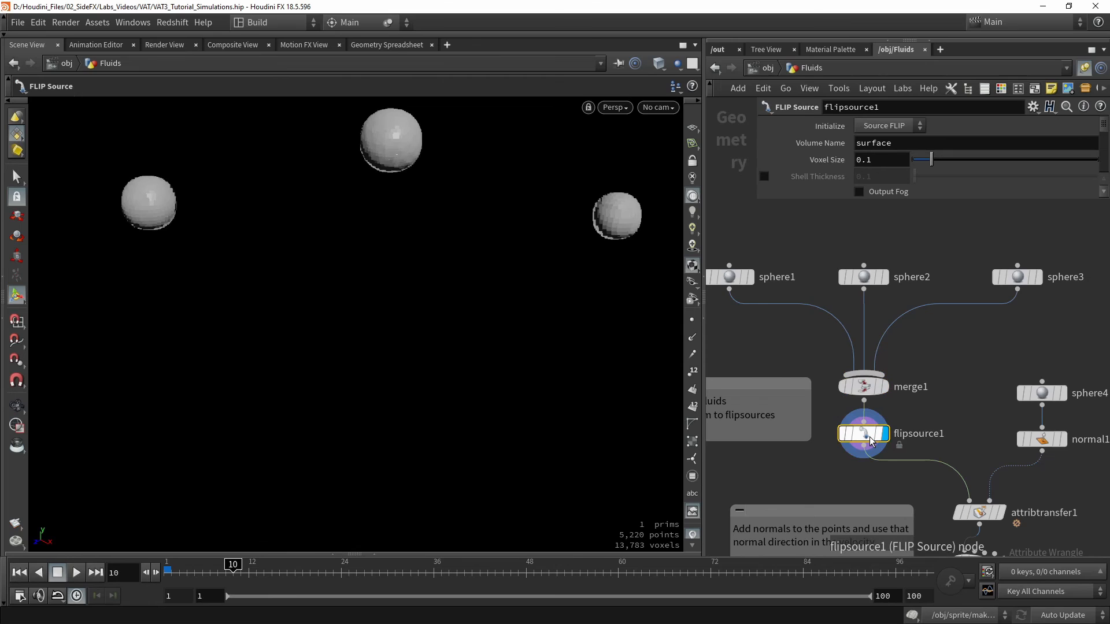
Display attribtransfer1 with point normals shown, and select sphere4 to inspect the source of the normals.
{"action": "middle_click_drag", "start_coordinate": [952, 373], "coordinate": [874, 306]}
{"action": "scroll", "coordinate": [899, 317], "scroll_direction": "down", "scroll_amount": 1}
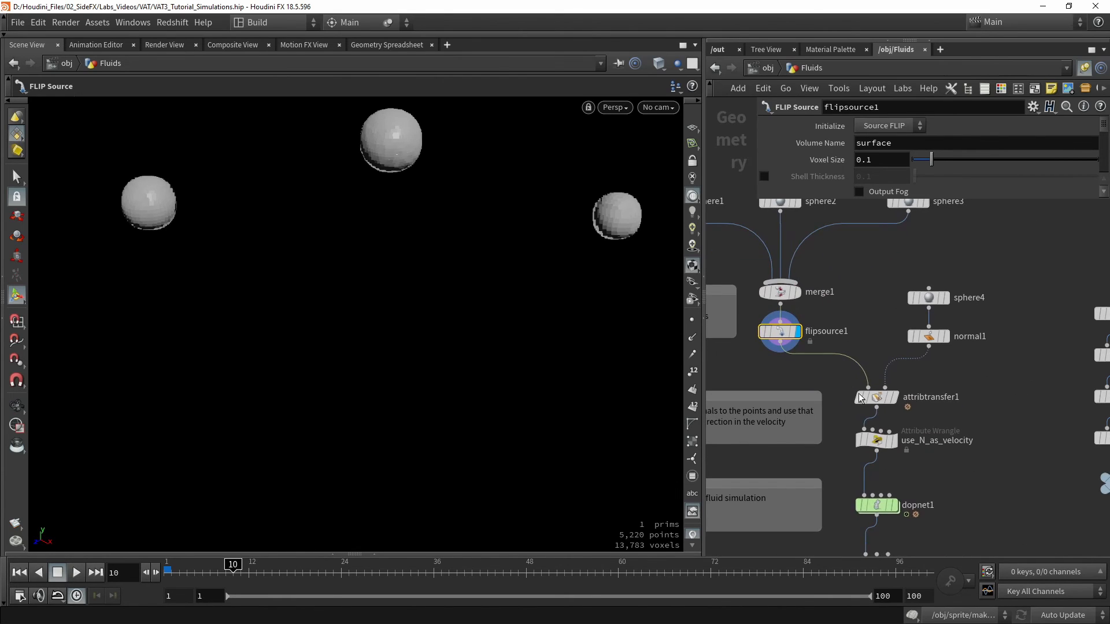
{"action": "scroll", "coordinate": [861, 397], "scroll_direction": "up", "scroll_amount": 2}
{"action": "left_click", "coordinate": [903, 395]}
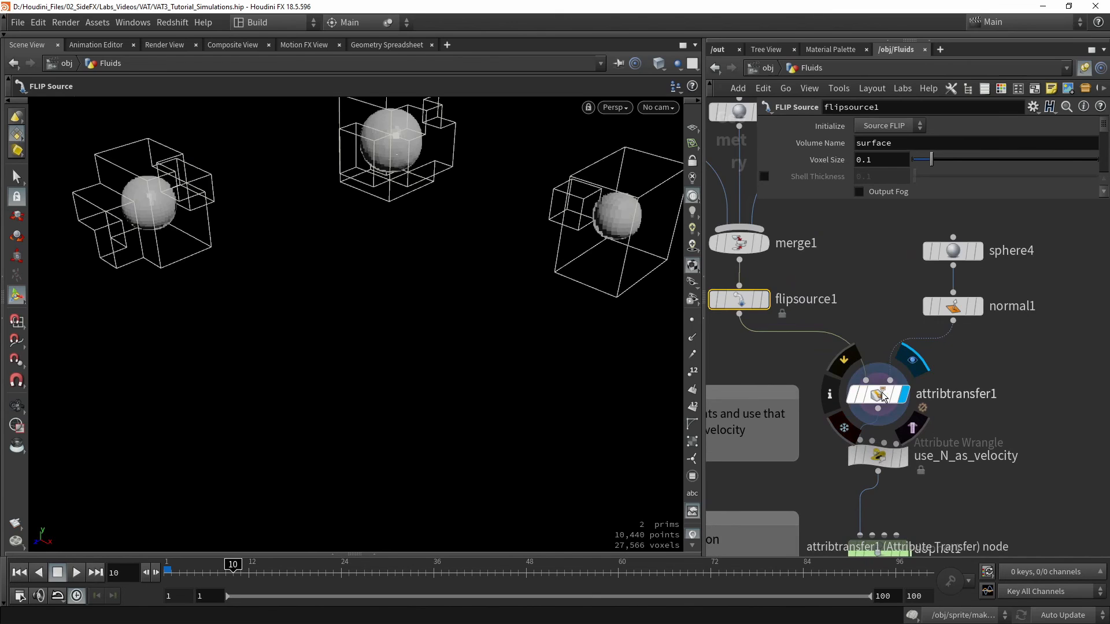
{"action": "left_click", "coordinate": [692, 337]}
{"action": "left_click_drag", "start_coordinate": [467, 251], "coordinate": [618, 345], "text": "alt"}
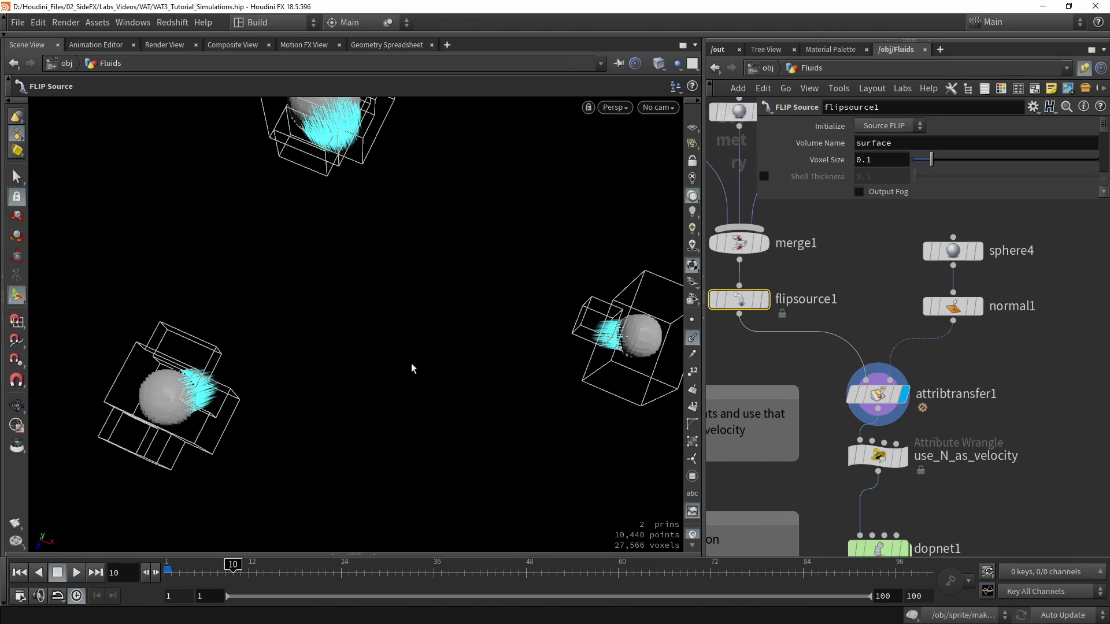
{"action": "left_click", "coordinate": [942, 254]}
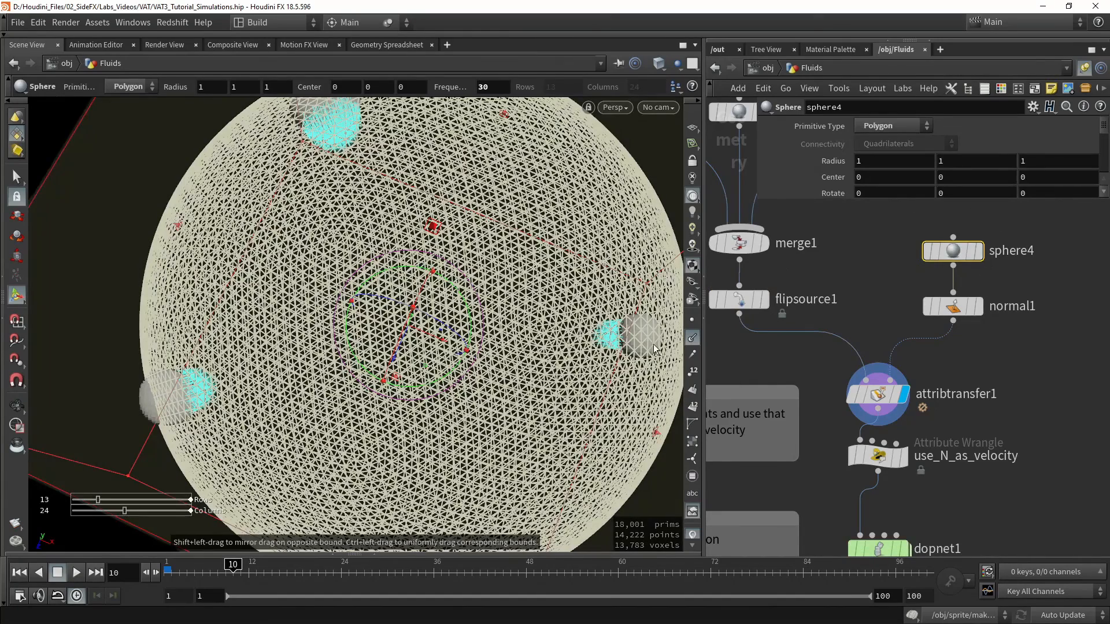
Display and select the use_N_as_velocity wrangle to examine its velocity expression.
{"action": "middle_click_drag", "start_coordinate": [961, 436], "coordinate": [878, 308]}
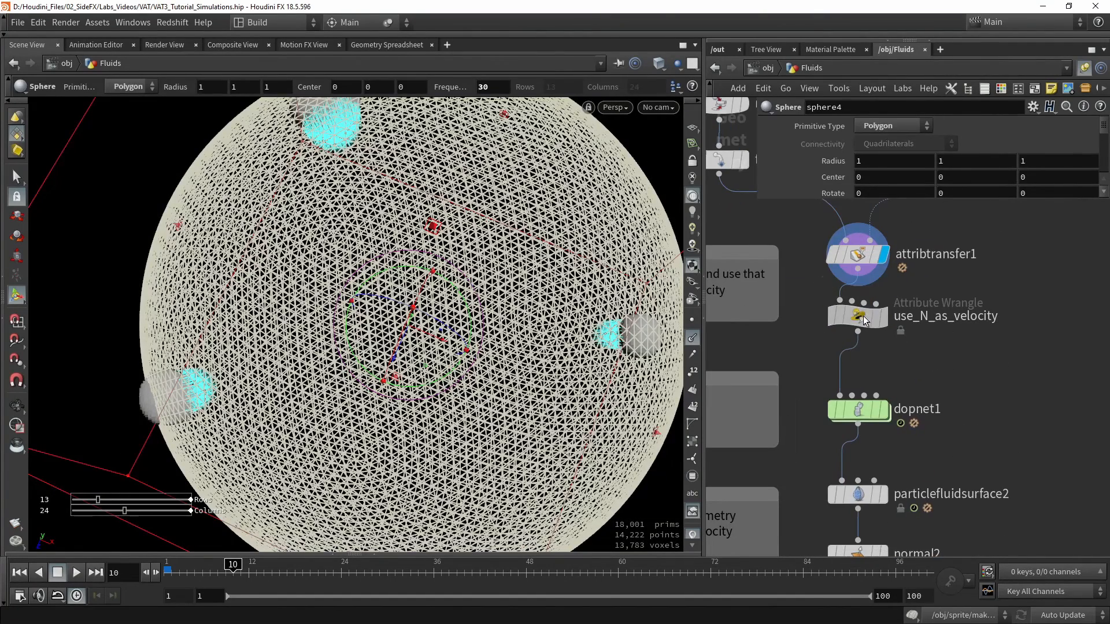
{"action": "left_click", "coordinate": [863, 319]}
{"action": "key", "text": "r"}
{"action": "scroll", "coordinate": [896, 172], "scroll_direction": "down", "scroll_amount": 1}
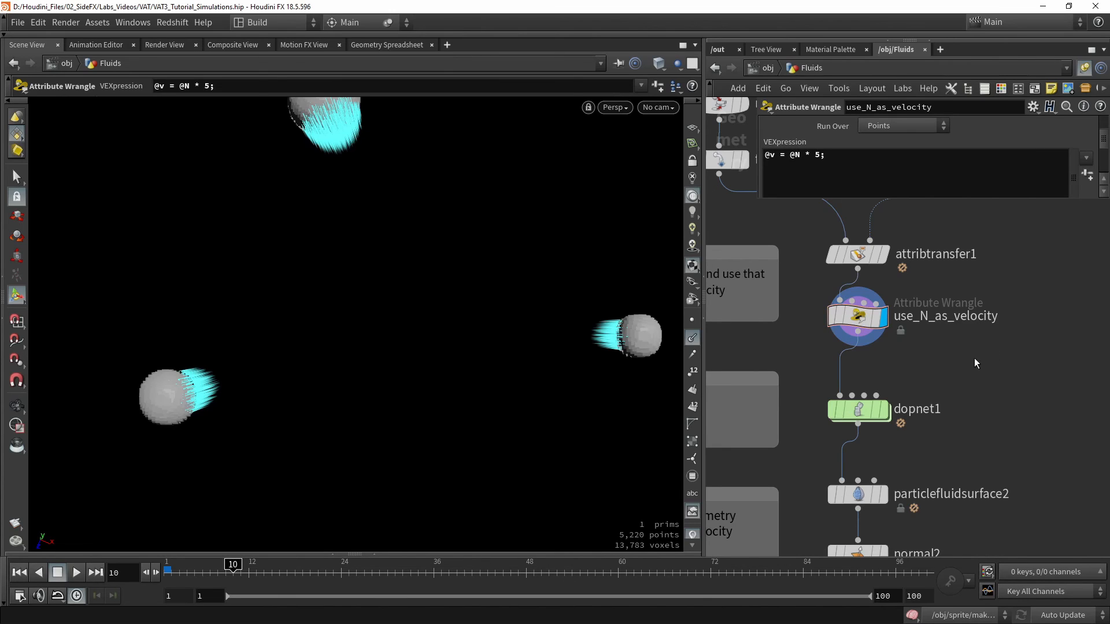
{"action": "middle_click_drag", "start_coordinate": [918, 359], "coordinate": [923, 317]}
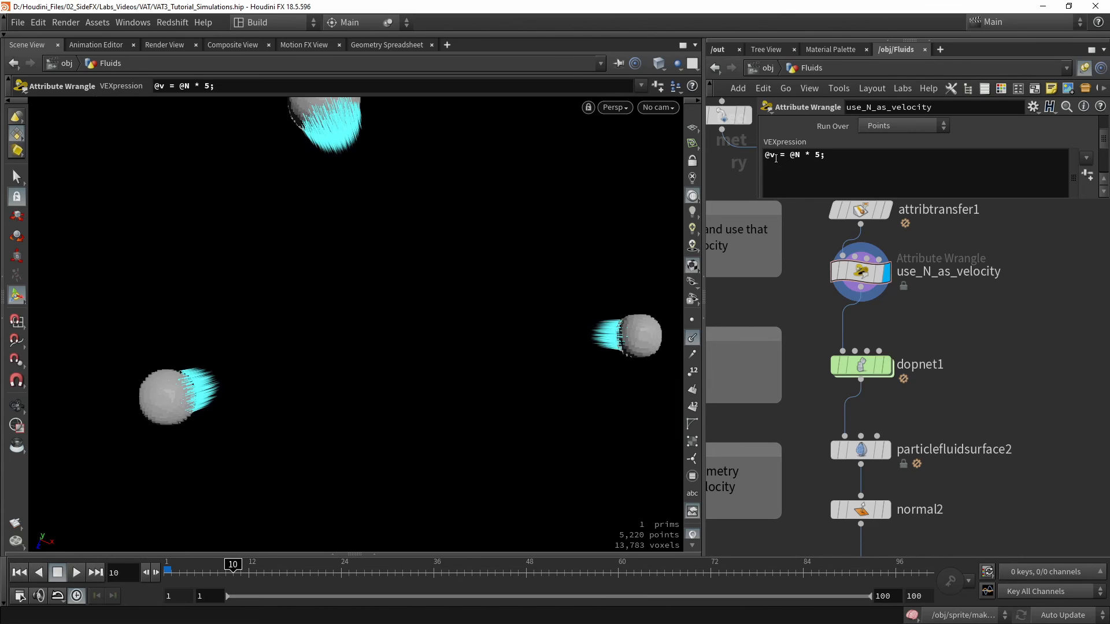
Display the dopnet1 simulation without point normals and inspect the collision geometry branch, selecting polyextrude1.
{"action": "left_click", "coordinate": [885, 365]}
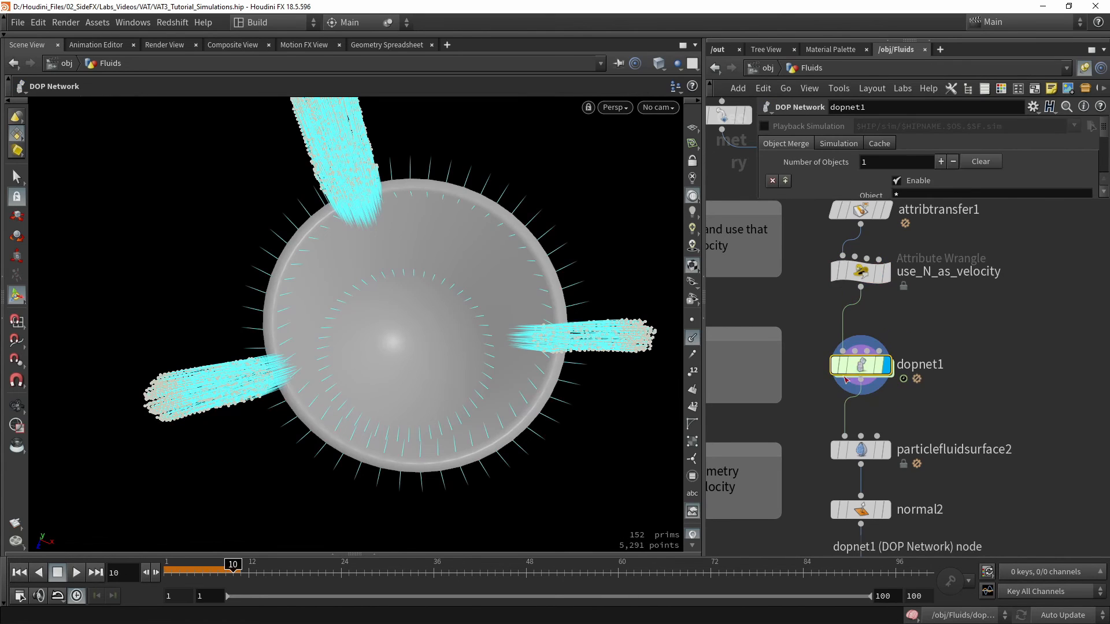
{"action": "left_click_drag", "start_coordinate": [507, 383], "coordinate": [409, 389]}
{"action": "scroll", "coordinate": [917, 398], "scroll_direction": "down", "scroll_amount": 5}
{"action": "left_click_drag", "start_coordinate": [867, 261], "coordinate": [938, 427]}
{"action": "left_click", "coordinate": [807, 448]}
{"action": "middle_click_drag", "start_coordinate": [807, 448], "coordinate": [858, 449]}
Play the dopnet1 particle simulation from frame 1 and stop it after the streams reach the collision cup.
{"action": "left_click_drag", "start_coordinate": [217, 572], "coordinate": [166, 572]}
{"action": "left_click", "coordinate": [76, 573]}
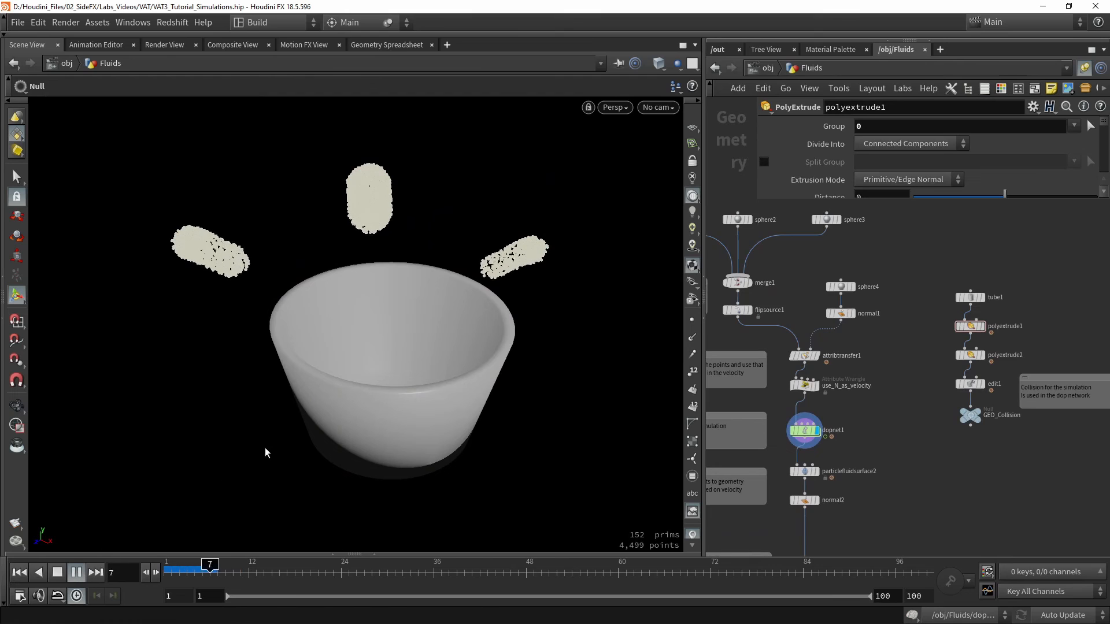
{"action": "left_click_drag", "start_coordinate": [377, 340], "coordinate": [446, 429], "text": "alt"}
{"action": "left_click", "coordinate": [76, 573]}
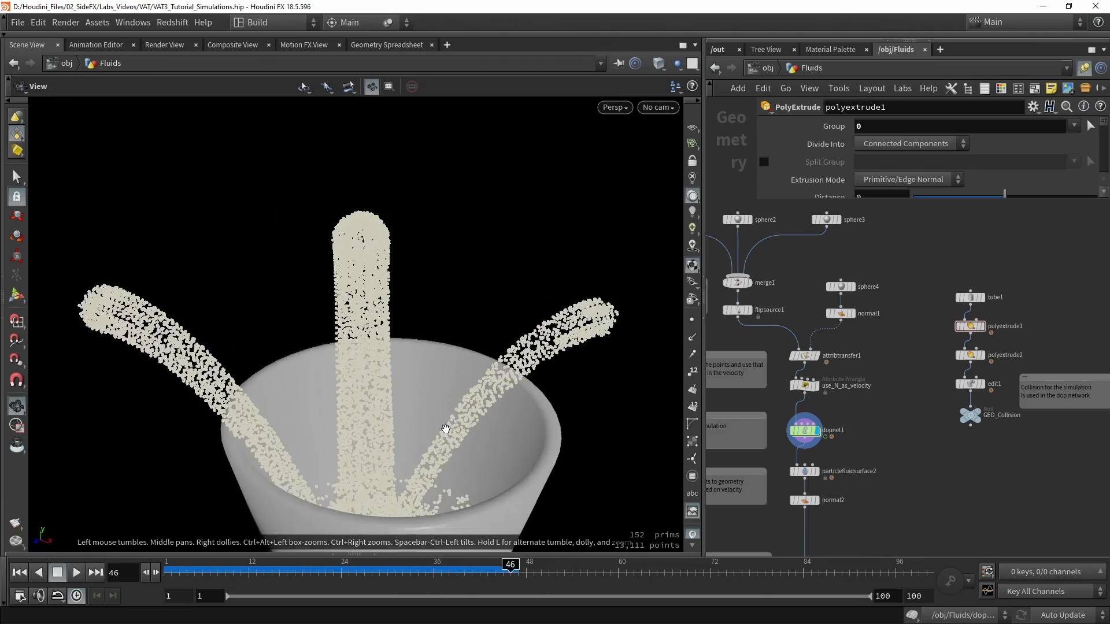
Select dopnet1 and inspect the fluid particles inside the collision cup in wireframe display at frame 42.
{"action": "middle_click_drag", "start_coordinate": [445, 428], "coordinate": [488, 335], "text": "alt"}
{"action": "right_click_drag", "start_coordinate": [488, 336], "coordinate": [521, 323], "text": "alt"}
{"action": "scroll", "coordinate": [799, 435], "scroll_direction": "up", "scroll_amount": 3}
{"action": "left_click", "coordinate": [799, 436]}
{"action": "key", "text": "w"}
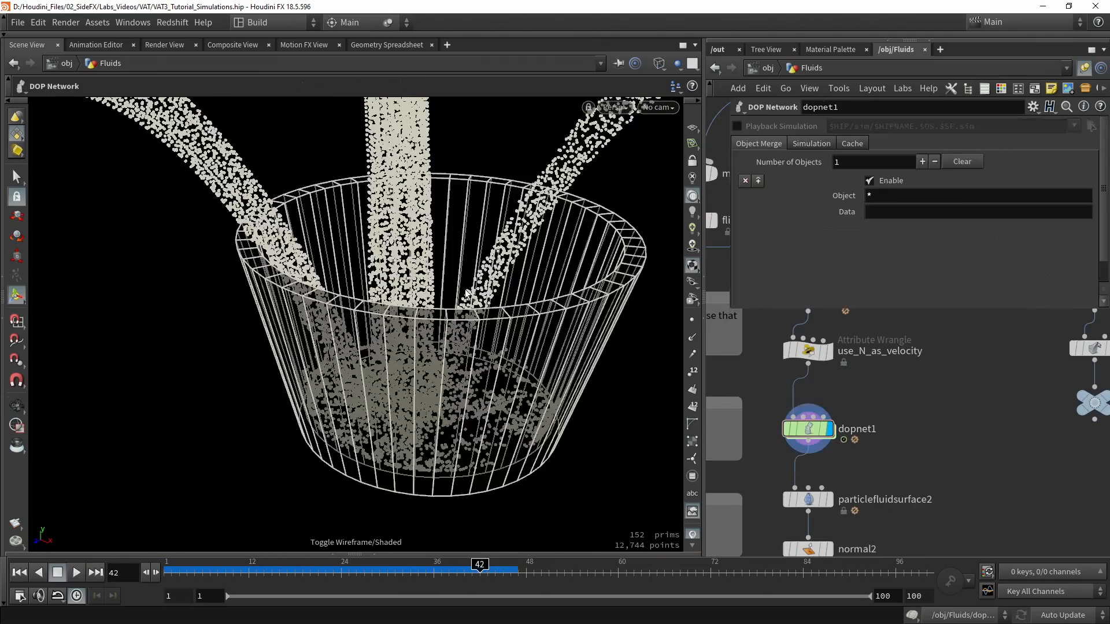
{"action": "left_click_drag", "start_coordinate": [486, 312], "coordinate": [474, 329], "text": "alt"}
{"action": "right_click_drag", "start_coordinate": [474, 329], "coordinate": [460, 366], "text": "alt"}
{"action": "left_click_drag", "start_coordinate": [462, 345], "coordinate": [502, 350], "text": "alt"}
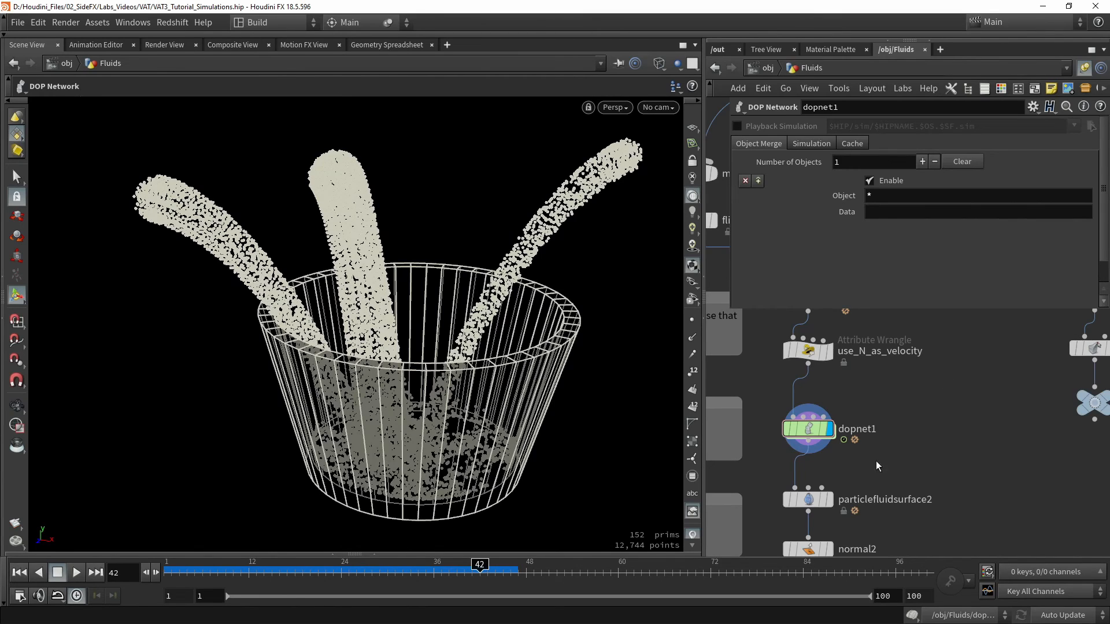
Display and select particlefluidsurface2, and view the surfaced fluid in shaded display.
{"action": "middle_click_drag", "start_coordinate": [839, 465], "coordinate": [854, 405]}
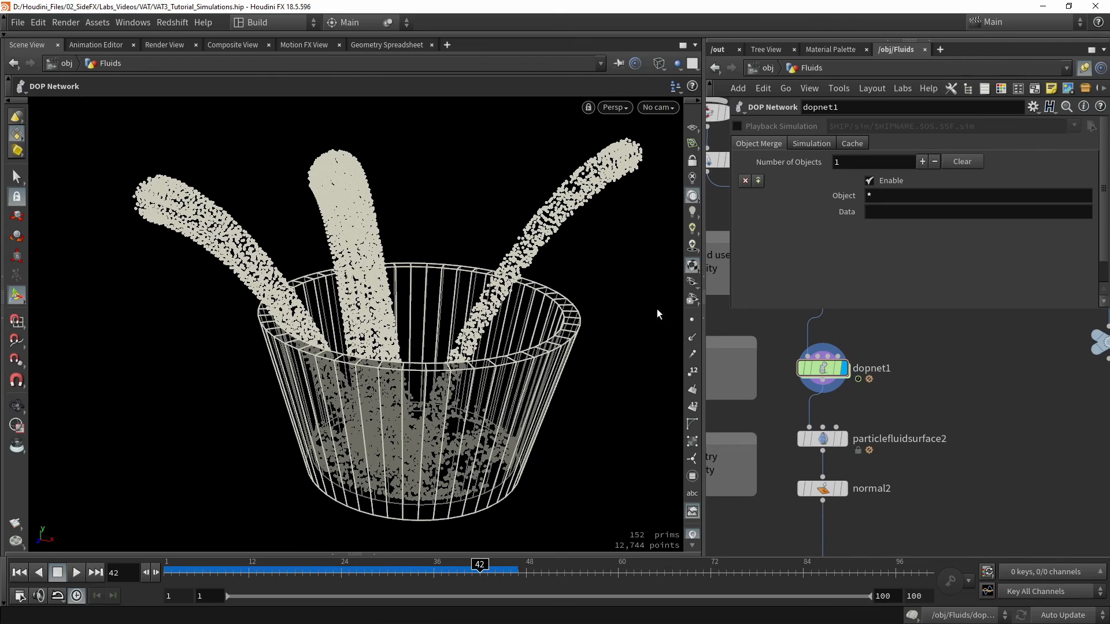
{"action": "scroll", "coordinate": [853, 442], "scroll_direction": "up", "scroll_amount": 3}
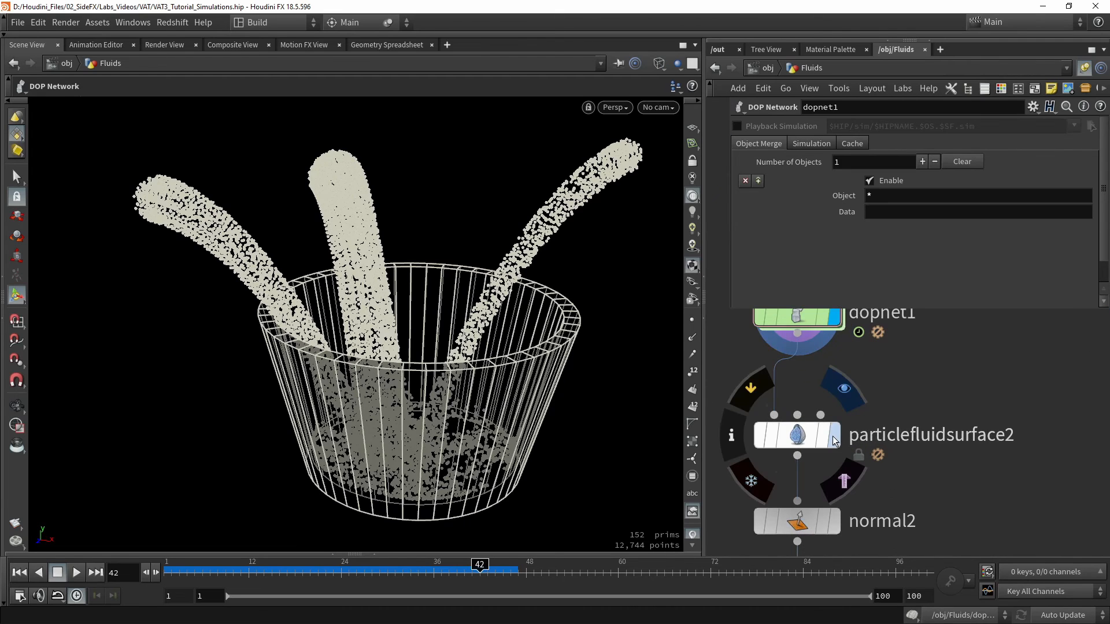
{"action": "left_click", "coordinate": [834, 441]}
{"action": "left_click", "coordinate": [807, 441]}
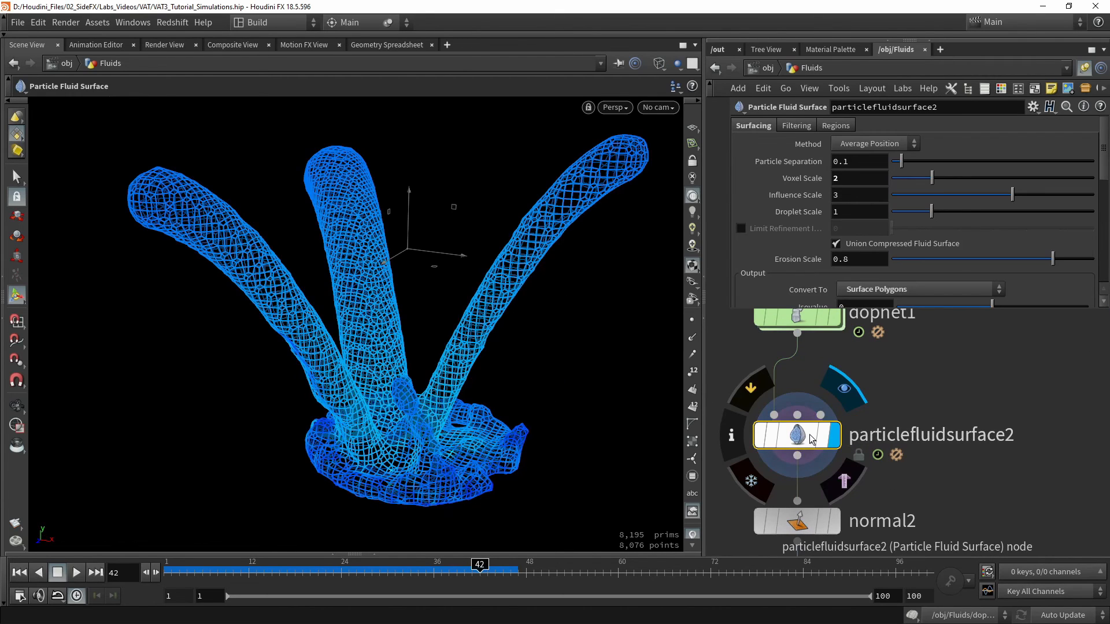
{"action": "key", "text": "w"}
{"action": "mouse_move", "coordinate": [503, 305]}
{"action": "left_mouse_down", "text": "alt"}
{"action": "mouse_move", "coordinate": [532, 453]}
{"action": "mouse_move", "coordinate": [511, 346]}
{"action": "left_mouse_up", "text": "alt"}
{"action": "left_click_drag", "start_coordinate": [363, 289], "coordinate": [508, 295]}
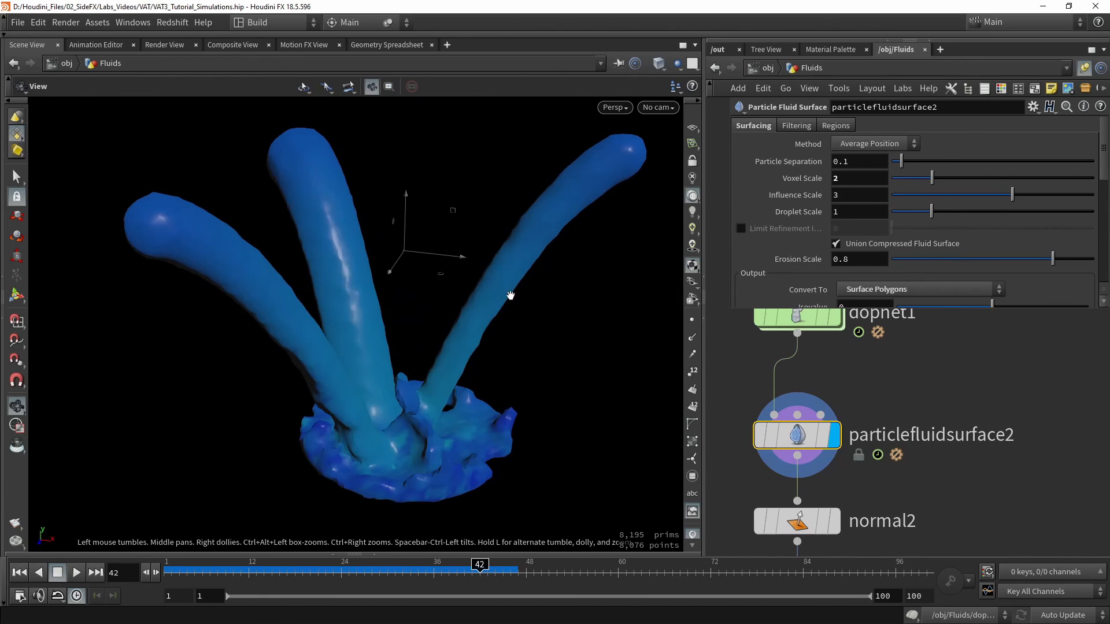
{"action": "key", "text": "Return"}
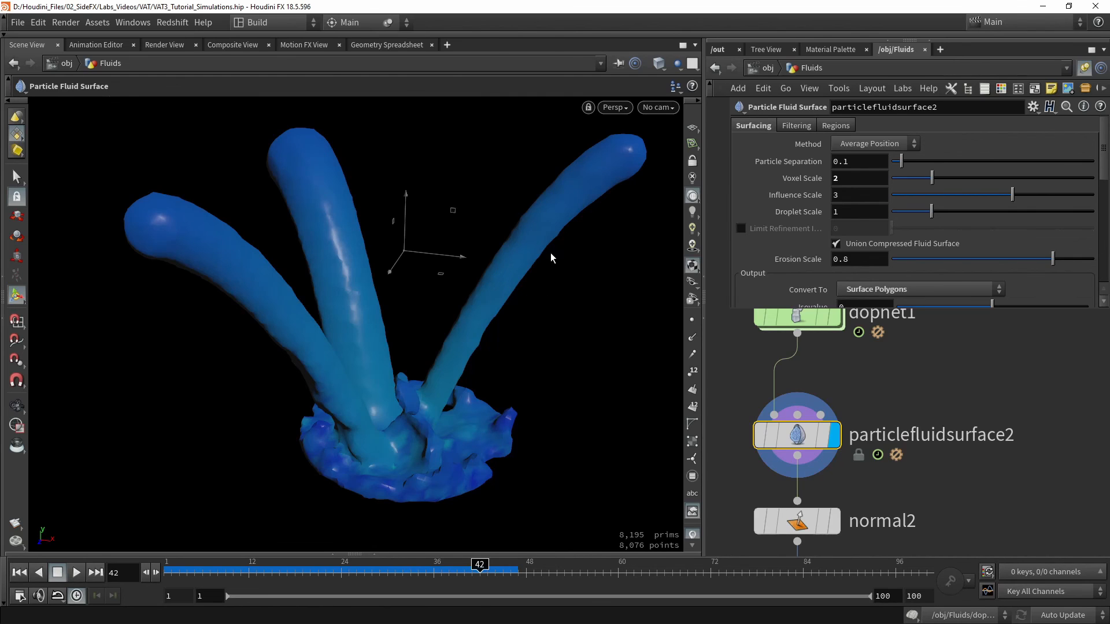
Try a Particle Separation of 0.05 on particlefluidsurface2, inspecting the fluid mesh in wireframe and shaded display.
{"action": "key", "text": "w"}
{"action": "mouse_move", "coordinate": [480, 276]}
{"action": "left_mouse_down"}
{"action": "mouse_move", "coordinate": [486, 303]}
{"action": "mouse_move", "coordinate": [443, 335]}
{"action": "left_mouse_up"}
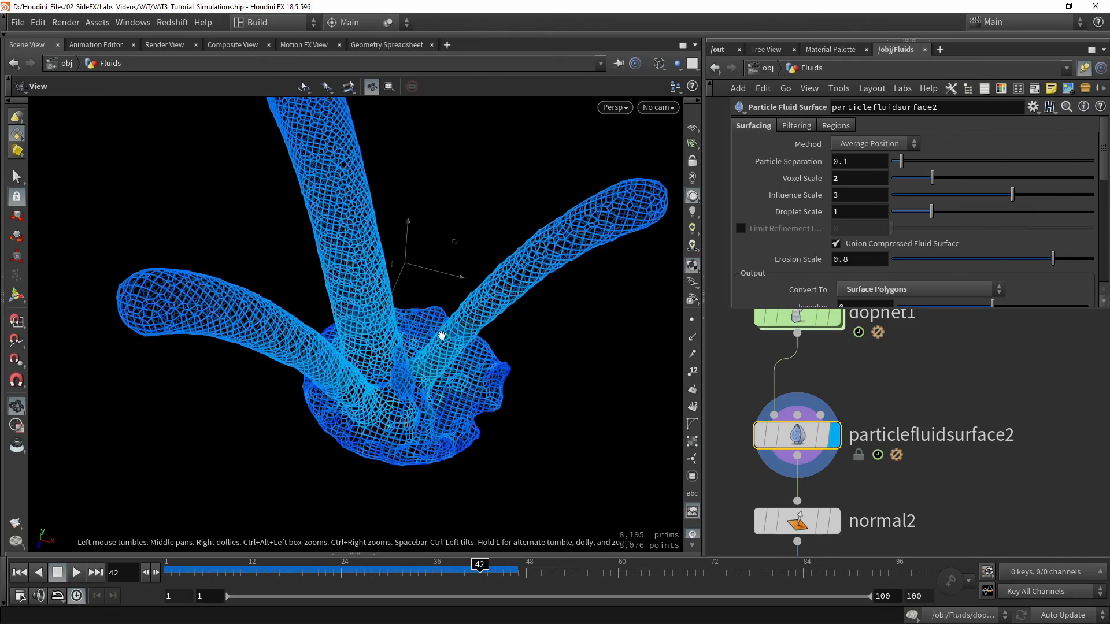
{"action": "right_click_drag", "start_coordinate": [443, 335], "coordinate": [418, 334]}
{"action": "mouse_move", "coordinate": [418, 334]}
{"action": "left_mouse_down"}
{"action": "mouse_move", "coordinate": [401, 436]}
{"action": "mouse_move", "coordinate": [406, 325]}
{"action": "left_mouse_up"}
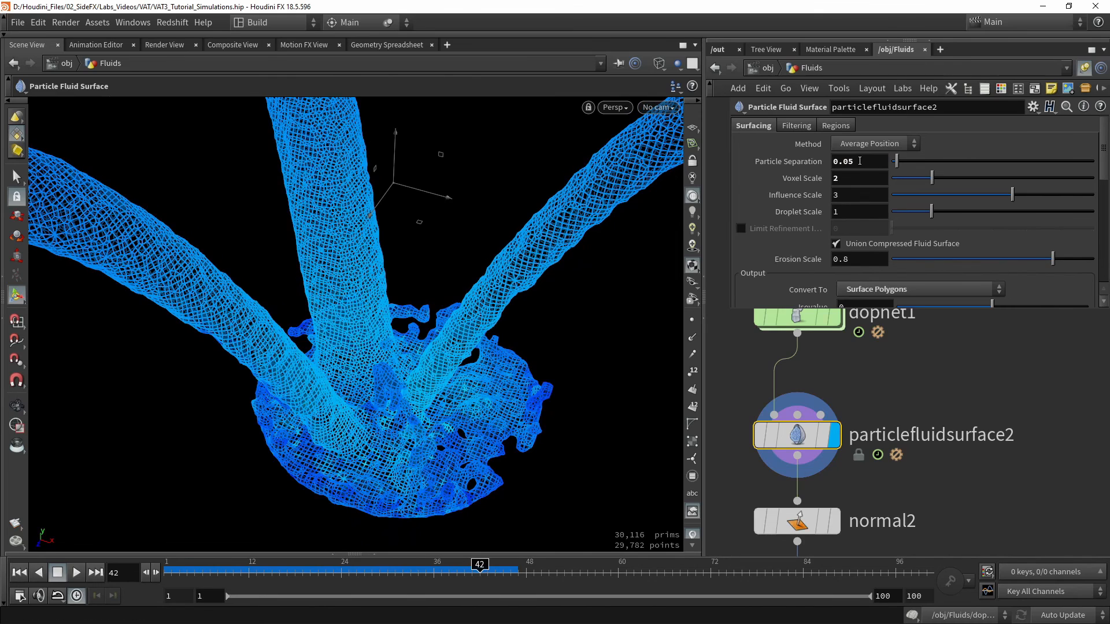
{"action": "key", "text": "w"}
{"action": "mouse_move", "coordinate": [420, 267]}
{"action": "left_mouse_down"}
{"action": "mouse_move", "coordinate": [434, 393]}
{"action": "mouse_move", "coordinate": [471, 293]}
{"action": "mouse_move", "coordinate": [243, 278]}
{"action": "mouse_move", "coordinate": [441, 362]}
{"action": "mouse_move", "coordinate": [410, 332]}
{"action": "left_mouse_up"}
{"action": "key", "text": "Return"}
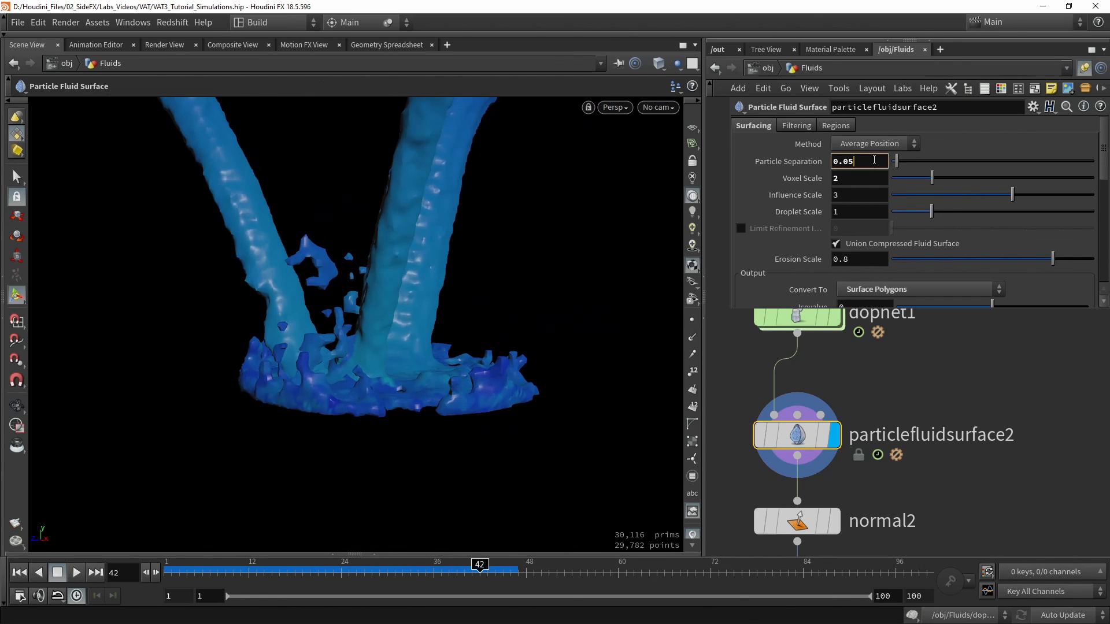
Set the Particle Separation of particlefluidsurface2 back to 0.1 and inspect the resulting fluid mesh.
{"action": "key", "text": "Return"}
{"action": "mouse_move", "coordinate": [549, 199]}
{"action": "left_mouse_down", "text": "alt"}
{"action": "mouse_move", "coordinate": [587, 259]}
{"action": "mouse_move", "coordinate": [537, 238]}
{"action": "mouse_move", "coordinate": [471, 315]}
{"action": "mouse_move", "coordinate": [525, 295]}
{"action": "mouse_move", "coordinate": [501, 298]}
{"action": "mouse_move", "coordinate": [498, 366]}
{"action": "mouse_move", "coordinate": [439, 366]}
{"action": "mouse_move", "coordinate": [578, 324]}
{"action": "mouse_move", "coordinate": [605, 292]}
{"action": "mouse_move", "coordinate": [458, 292]}
{"action": "mouse_move", "coordinate": [432, 312]}
{"action": "mouse_move", "coordinate": [432, 333]}
{"action": "left_mouse_up", "text": "alt"}
{"action": "key", "text": "w"}
{"action": "key", "text": "w"}
{"action": "key", "text": "Escape"}
{"action": "key", "text": "Return"}
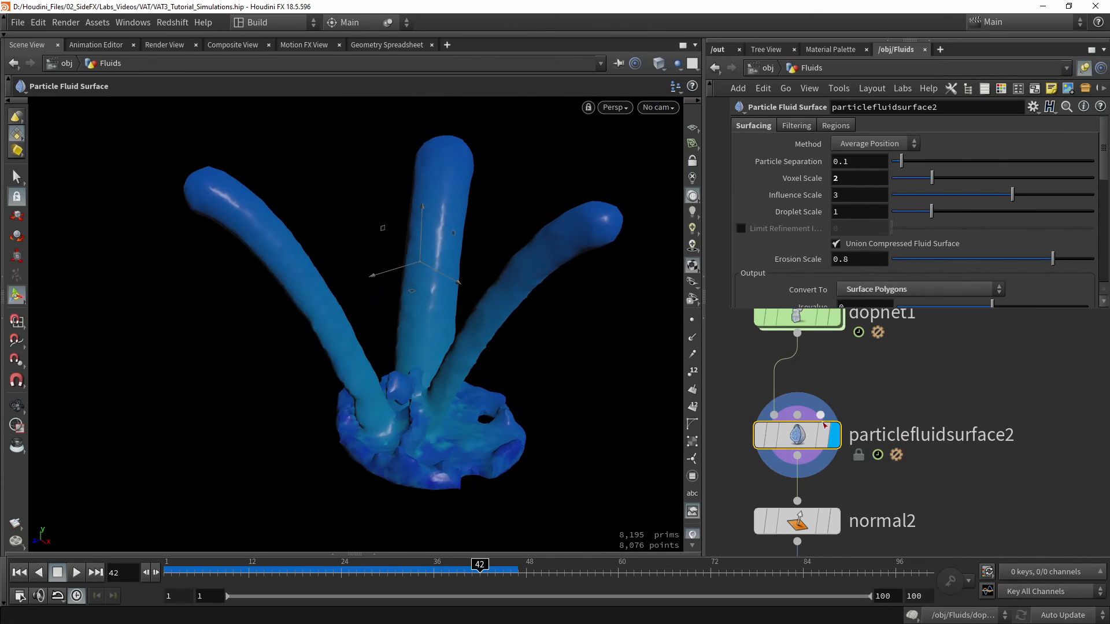
Try Surface Polygon Soup as the Convert To output of particlefluidsurface2 and set it back to Surface Polygons.
{"action": "scroll", "coordinate": [920, 361], "scroll_direction": "down", "scroll_amount": 1}
{"action": "scroll", "coordinate": [903, 365], "scroll_direction": "down", "scroll_amount": 2}
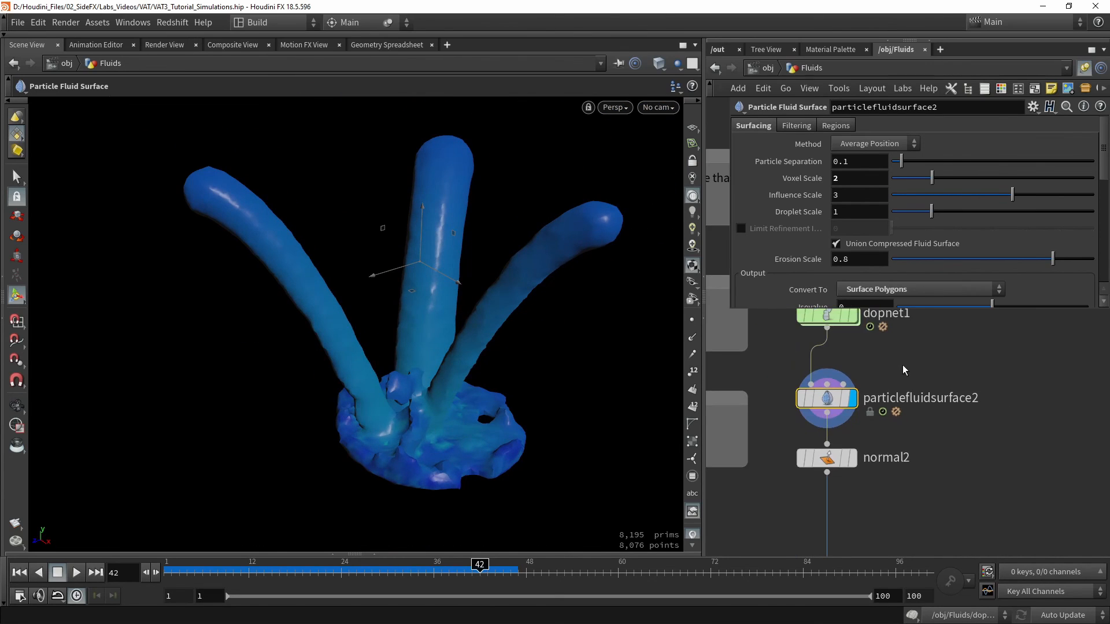
{"action": "scroll", "coordinate": [825, 207], "scroll_direction": "down", "scroll_amount": 1}
{"action": "scroll", "coordinate": [823, 203], "scroll_direction": "down", "scroll_amount": 4}
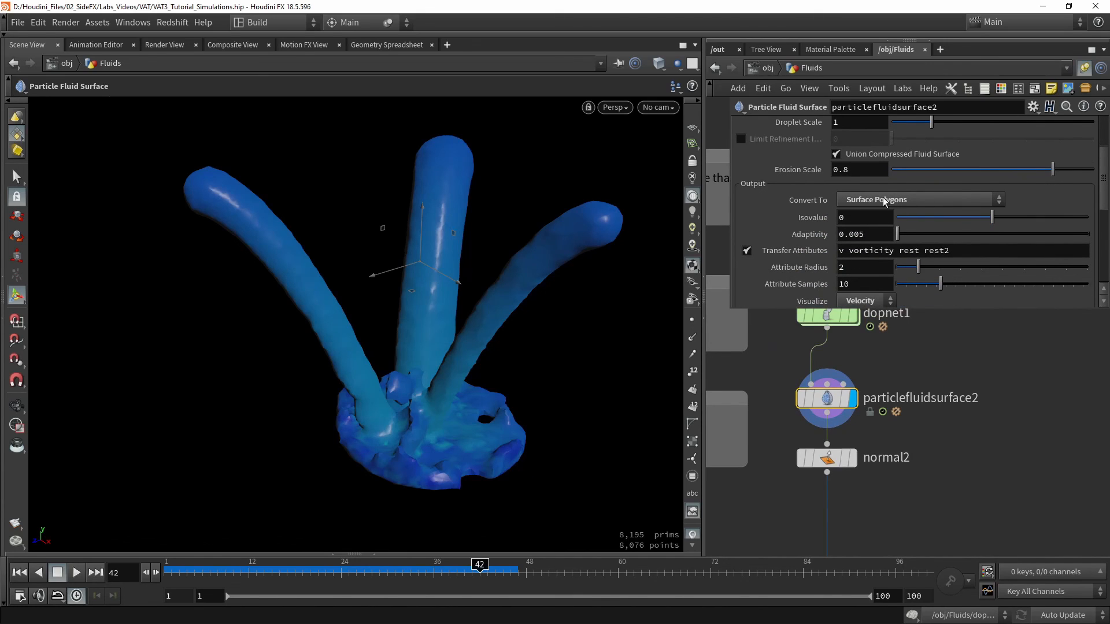
{"action": "middle_click", "coordinate": [813, 199], "text": "ctrl"}
{"action": "left_click", "coordinate": [917, 203]}
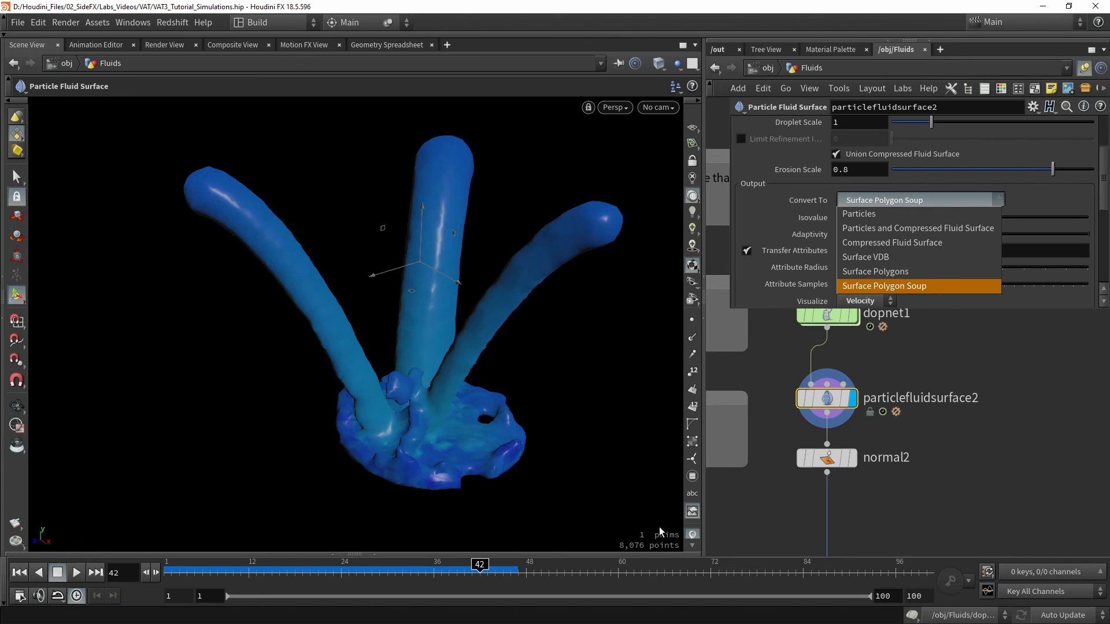
{"action": "left_click", "coordinate": [894, 276]}
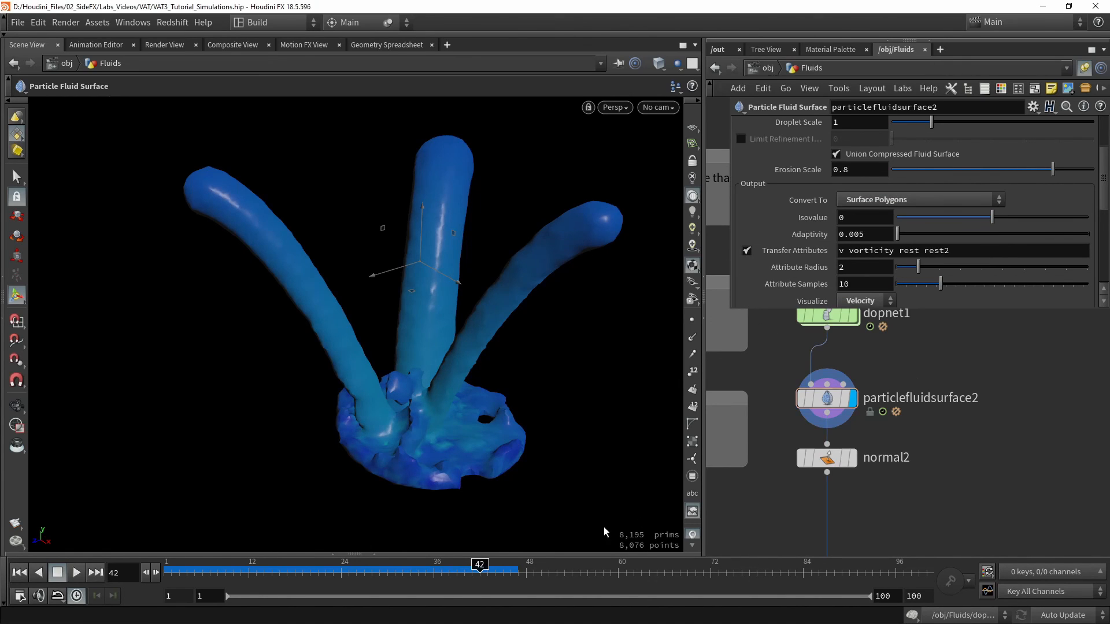
Display and select the OUT_Fluids null below normal2 in the Fluids network.
{"action": "middle_click_drag", "start_coordinate": [931, 465], "coordinate": [918, 379]}
{"action": "scroll", "coordinate": [910, 379], "scroll_direction": "down", "scroll_amount": 2}
{"action": "scroll", "coordinate": [843, 460], "scroll_direction": "up", "scroll_amount": 1}
{"action": "left_click", "coordinate": [865, 449]}
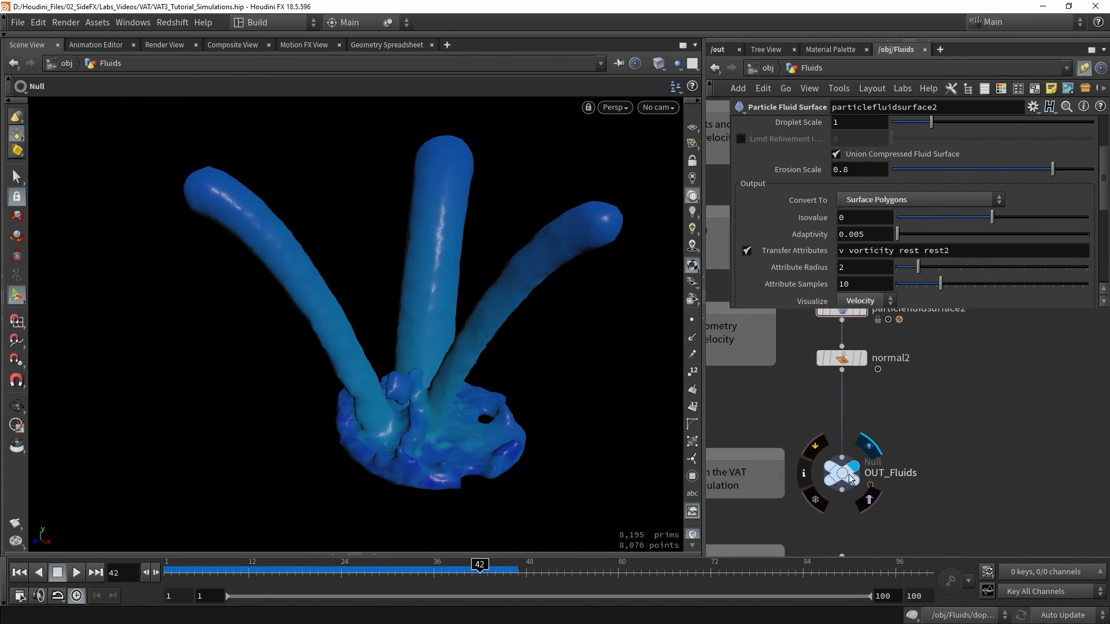
{"action": "left_click", "coordinate": [847, 482]}
{"action": "middle_click_drag", "start_coordinate": [847, 482], "coordinate": [844, 441]}
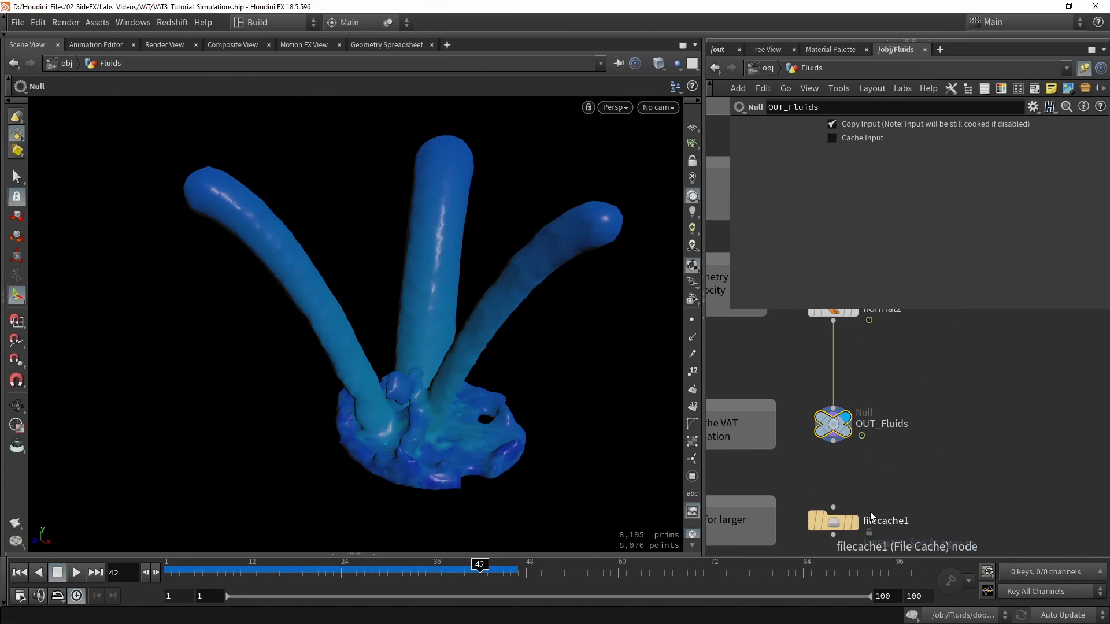
{"action": "left_click", "coordinate": [835, 426]}
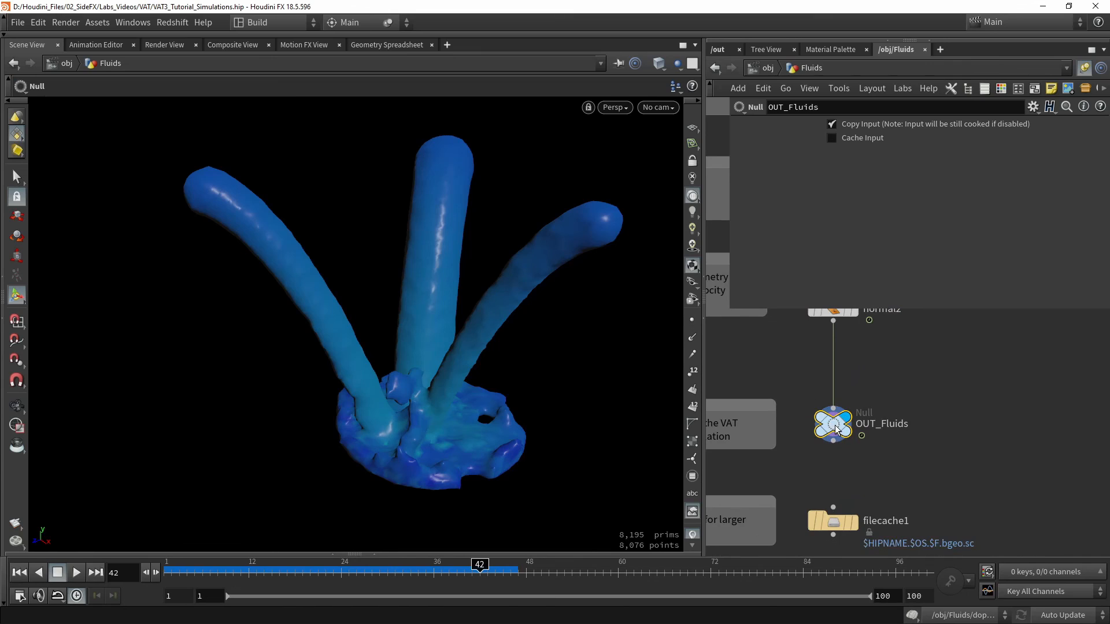
{"action": "mouse_move", "coordinate": [821, 435]}
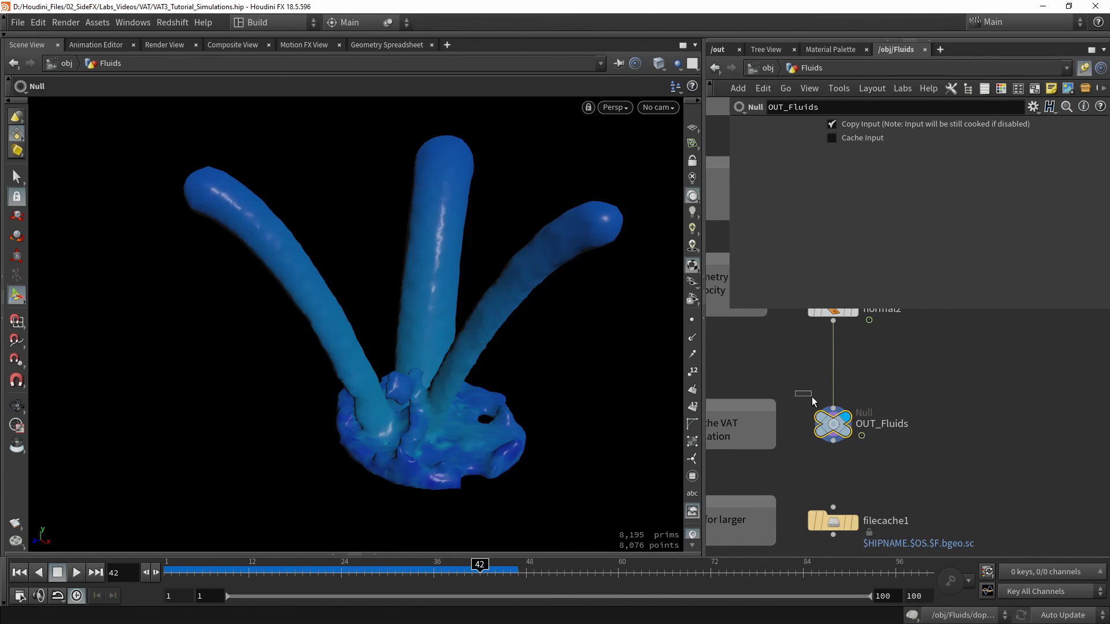
Select the Fluid_Simulation export node in the out network and review its mode, target engine and input geometry.
{"action": "left_click", "coordinate": [726, 53]}
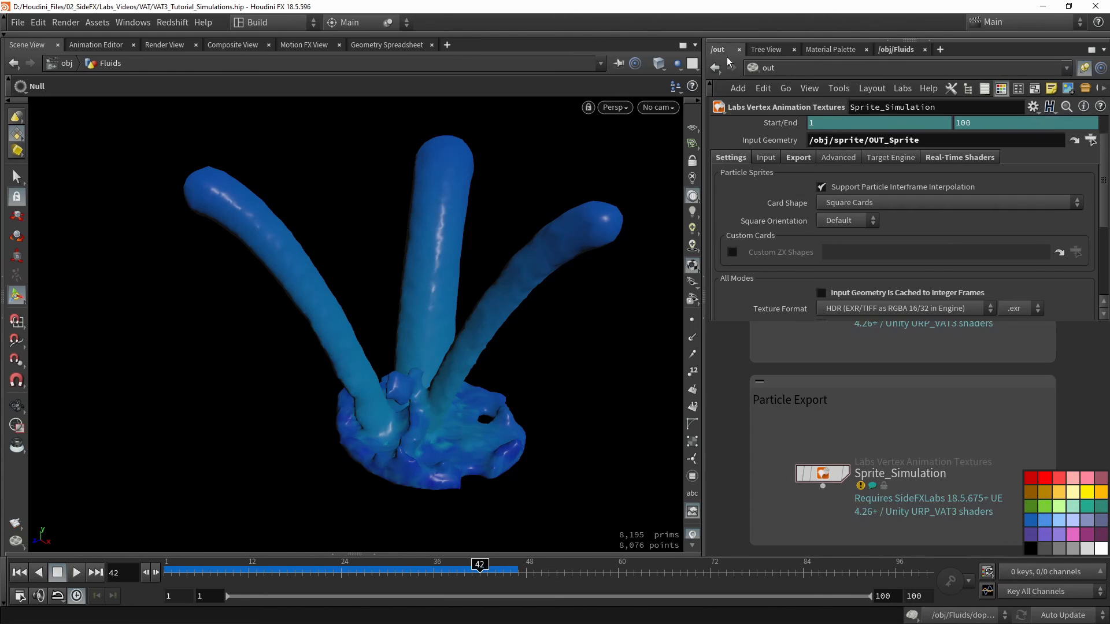
{"action": "scroll", "coordinate": [803, 410], "scroll_direction": "down", "scroll_amount": 3}
{"action": "middle_click_drag", "start_coordinate": [801, 351], "coordinate": [801, 392]}
{"action": "scroll", "coordinate": [800, 390], "scroll_direction": "up", "scroll_amount": 2}
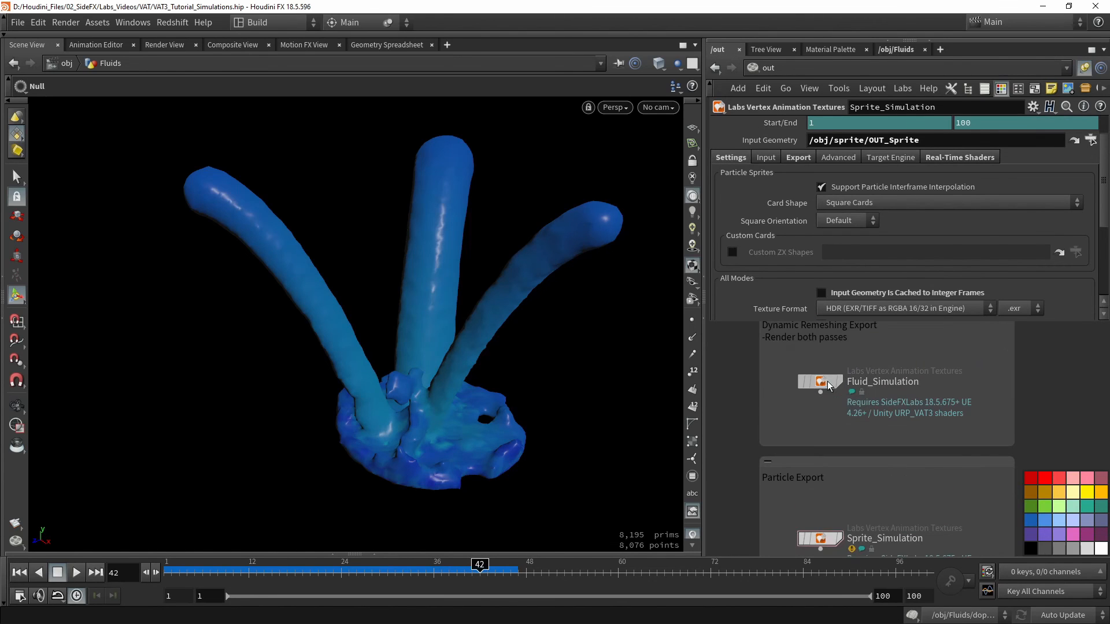
{"action": "left_click", "coordinate": [831, 385]}
{"action": "left_click_drag", "start_coordinate": [934, 132], "coordinate": [750, 131]}
{"action": "scroll", "coordinate": [799, 219], "scroll_direction": "up", "scroll_amount": 2}
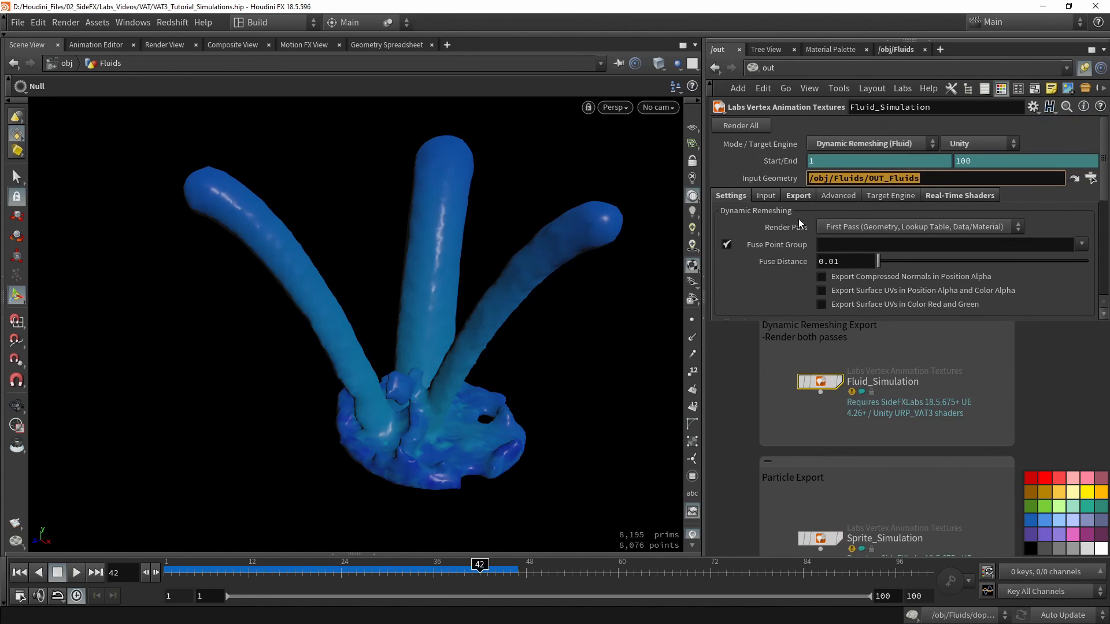
{"action": "left_click", "coordinate": [903, 147]}
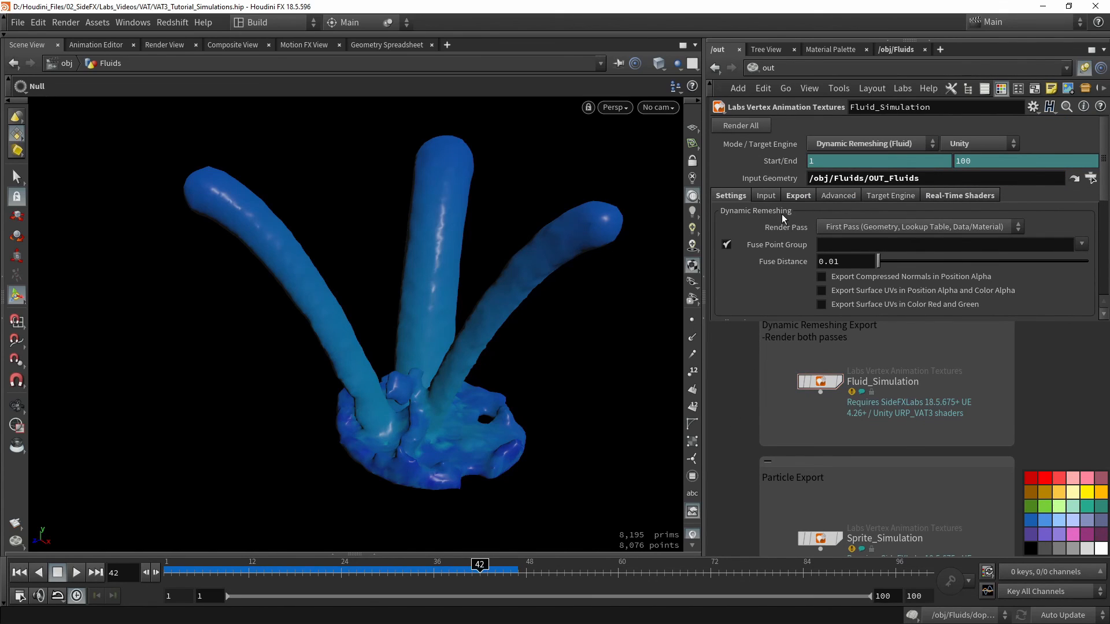
Review the Render Pass options of Fluid_Simulation and choose Second Pass (Animation Data Textures).
{"action": "left_click", "coordinate": [838, 227]}
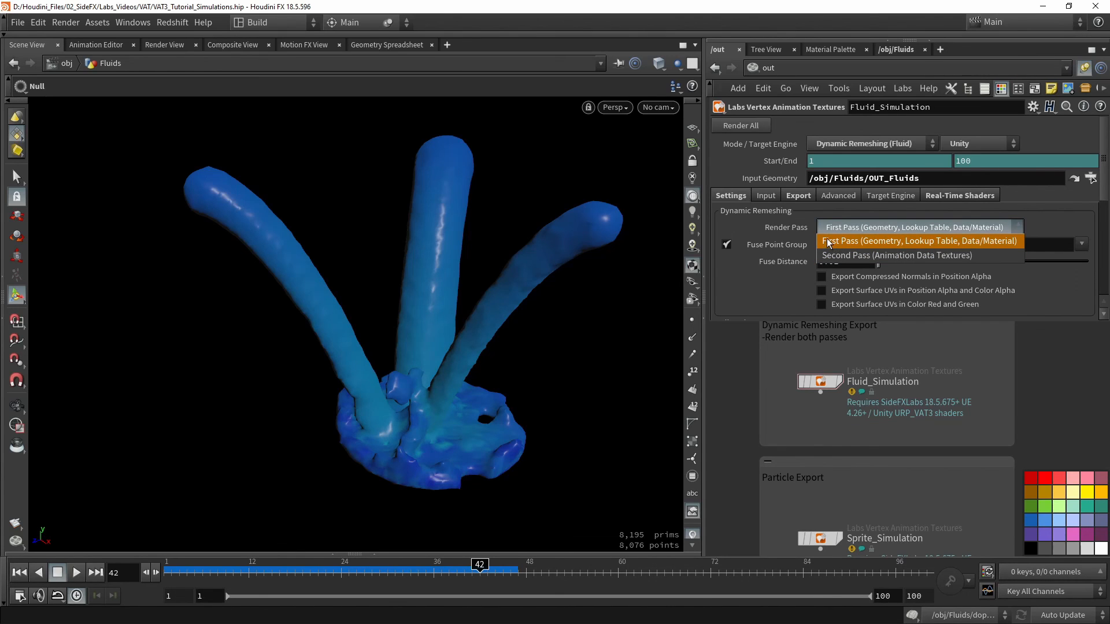
{"action": "left_click", "coordinate": [832, 227]}
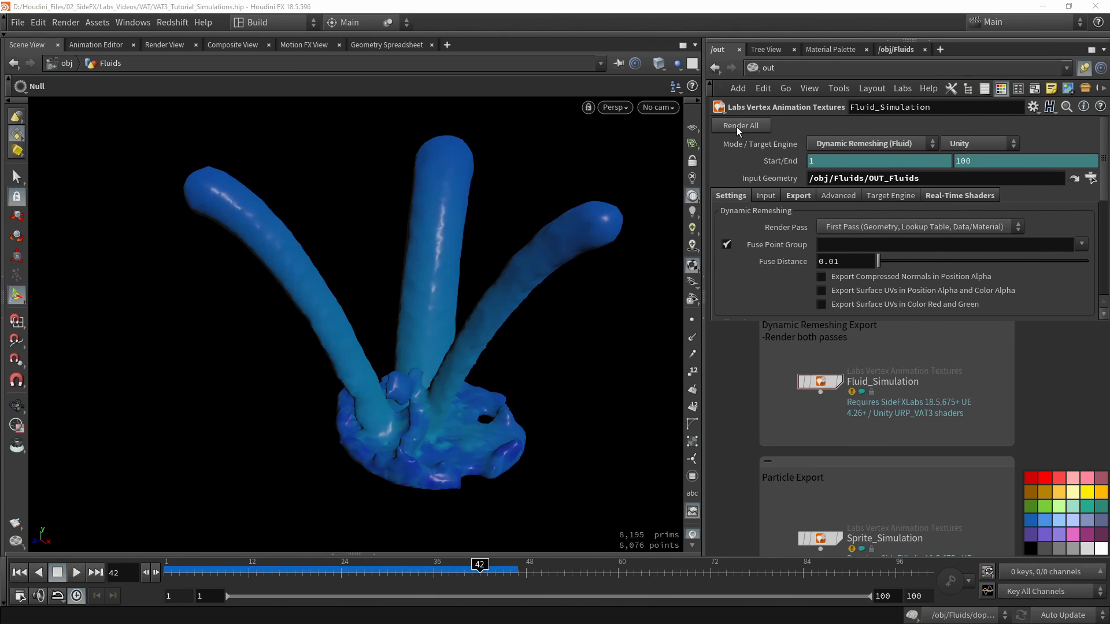
{"action": "left_click", "coordinate": [858, 229]}
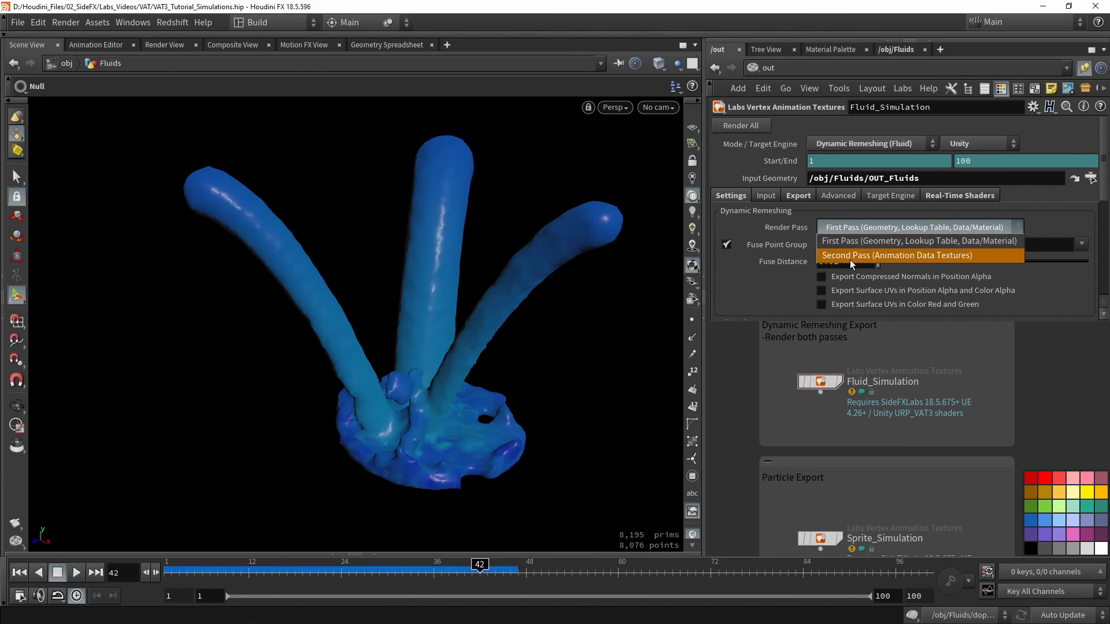
{"action": "left_click", "coordinate": [850, 258]}
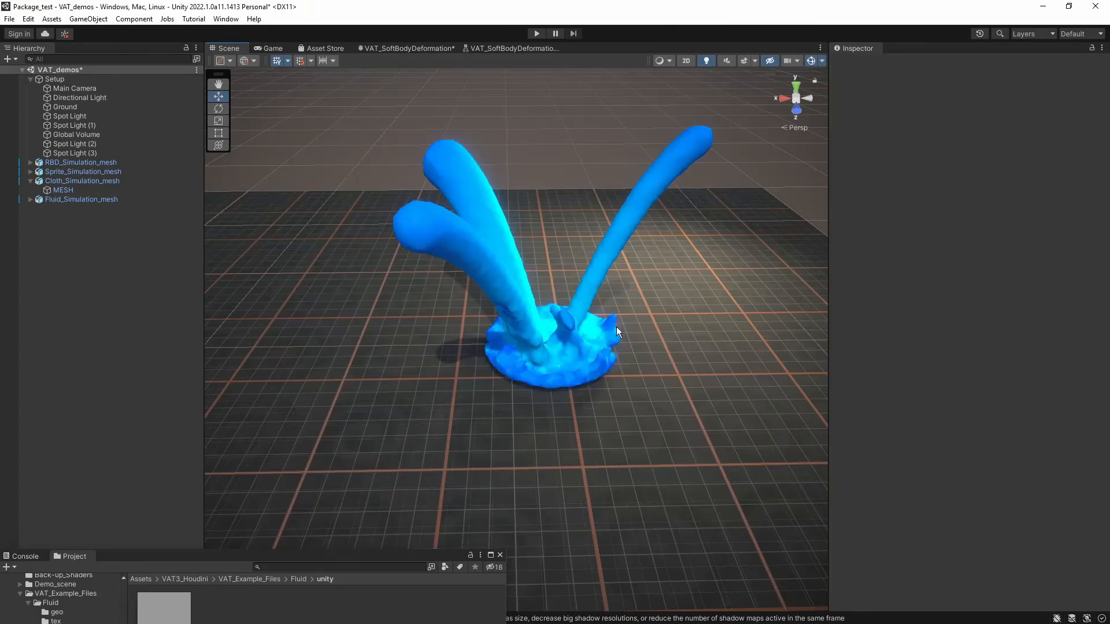
Switch to Unity, view the fluid effect in the scene and open the Tower geo folder in the example files.
{"action": "left_click_drag", "start_coordinate": [616, 327], "coordinate": [754, 341], "text": "alt"}
{"action": "right_click_drag", "start_coordinate": [753, 340], "coordinate": [703, 306]}
{"action": "key", "text": "s"}
{"action": "scroll", "coordinate": [755, 339], "scroll_direction": "up", "scroll_amount": 2}
{"action": "right_click_drag", "start_coordinate": [543, 341], "coordinate": [567, 335]}
{"action": "key", "text": "w"}
{"action": "left_click_drag", "start_coordinate": [318, 558], "coordinate": [328, 448]}
{"action": "scroll", "coordinate": [74, 549], "scroll_direction": "down", "scroll_amount": 3}
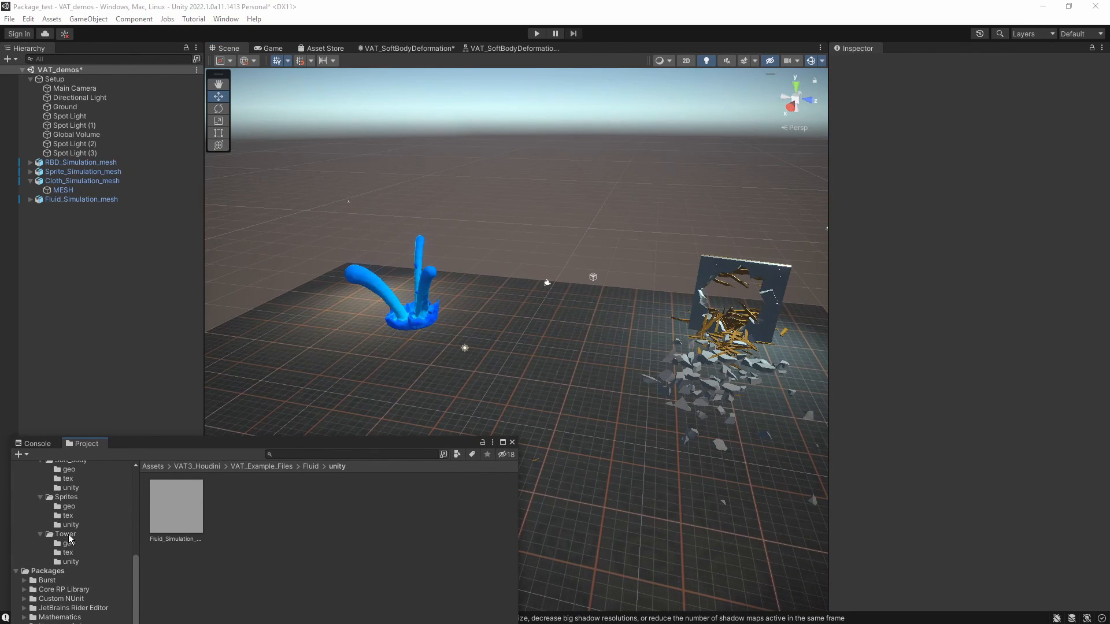
{"action": "left_click", "coordinate": [69, 543]}
Place Tower_fluid_mesh in the scene, scaled uniformly to about 4.5 with a Y position of about 2.11, and view the tower.
{"action": "right_click_drag", "start_coordinate": [319, 343], "coordinate": [440, 404]}
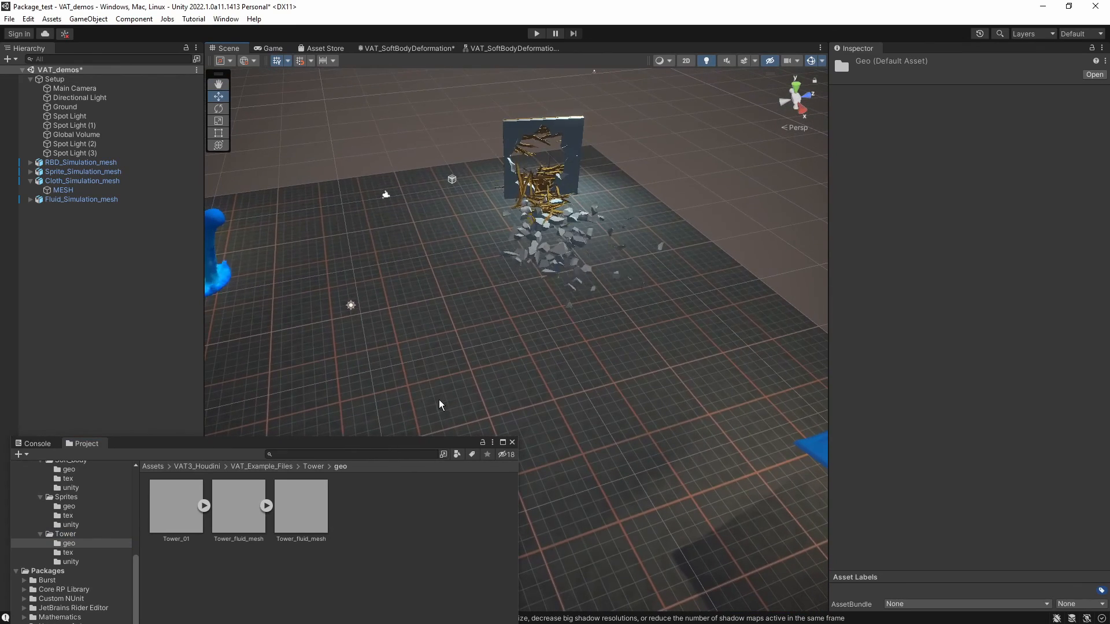
{"action": "left_click_drag", "start_coordinate": [301, 506], "coordinate": [680, 230]}
{"action": "key", "text": "r"}
{"action": "key", "text": "w"}
{"action": "left_click_drag", "start_coordinate": [456, 312], "coordinate": [449, 243]}
{"action": "right_click_drag", "start_coordinate": [503, 275], "coordinate": [555, 289]}
{"action": "key", "text": "w"}
{"action": "key", "text": "q"}
{"action": "left_click_drag", "start_coordinate": [394, 443], "coordinate": [394, 560]}
{"action": "right_click_drag", "start_coordinate": [394, 538], "coordinate": [383, 346]}
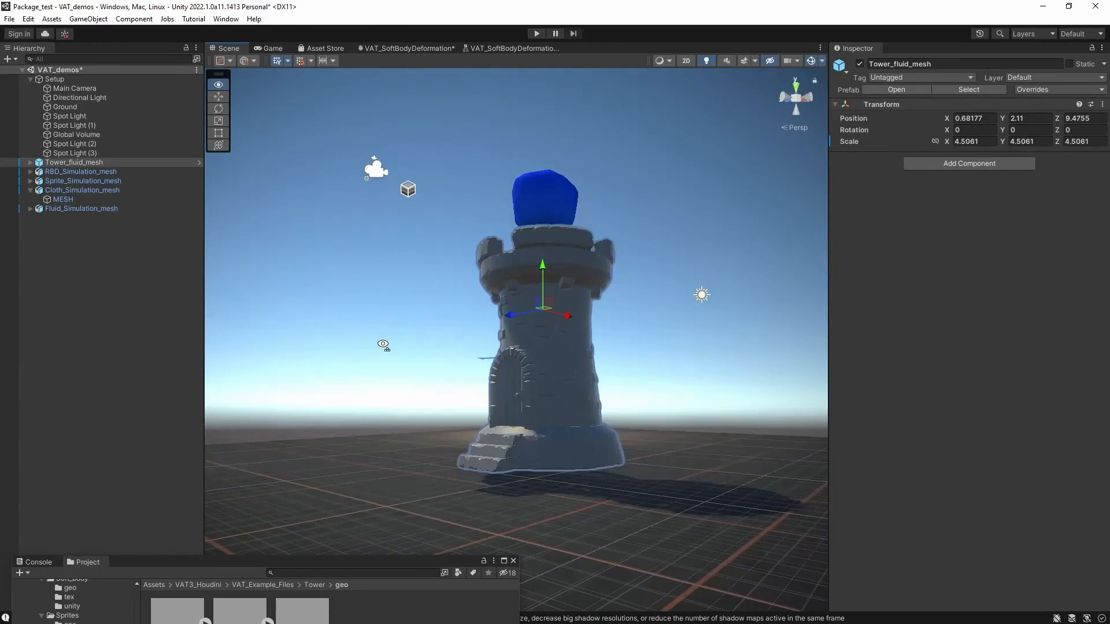